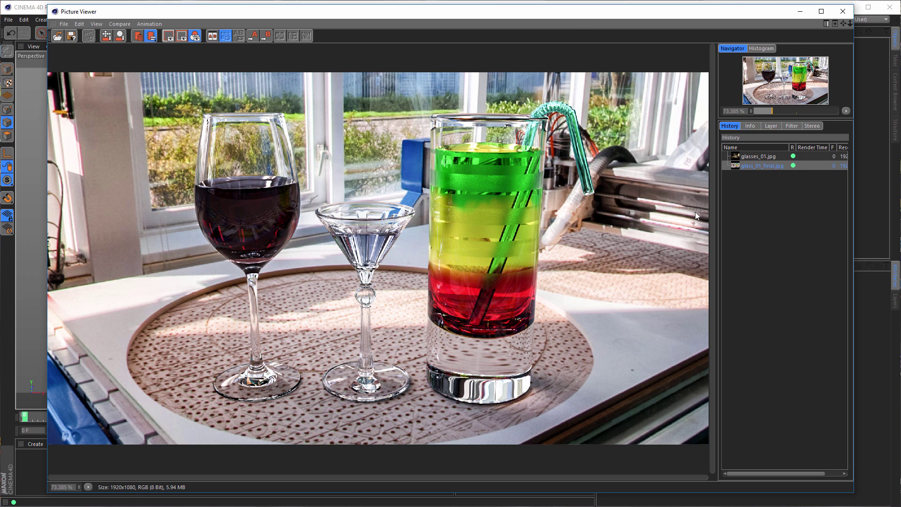
# Compare the two finished glass renders, look at the Cocktail-Glass.jpg reference photo, and close the render preview.
pyautogui.click(750, 156)
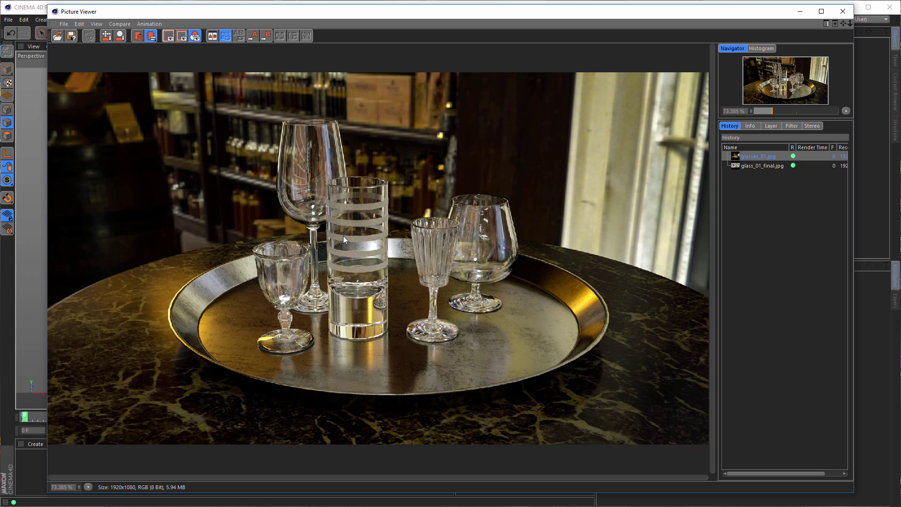
pyautogui.click(759, 166)
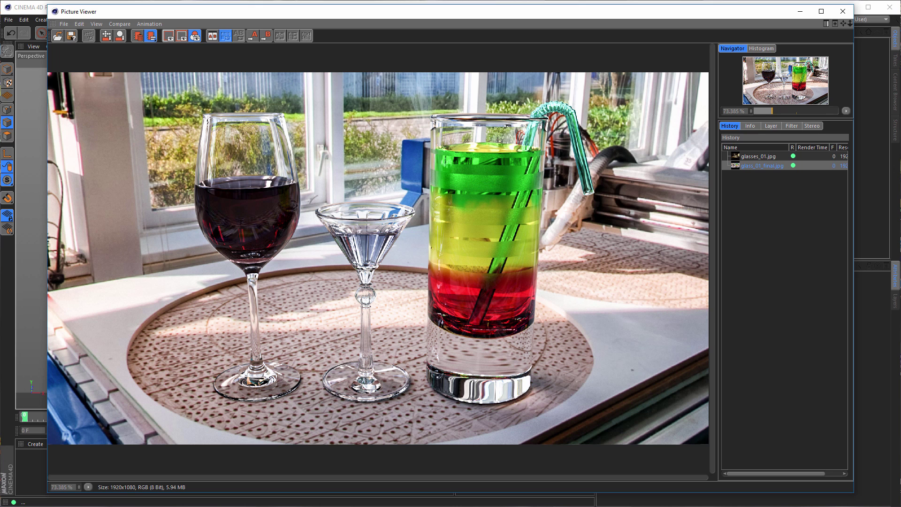
pyautogui.moveTo(646, 105); pyautogui.dragTo(617, 115)
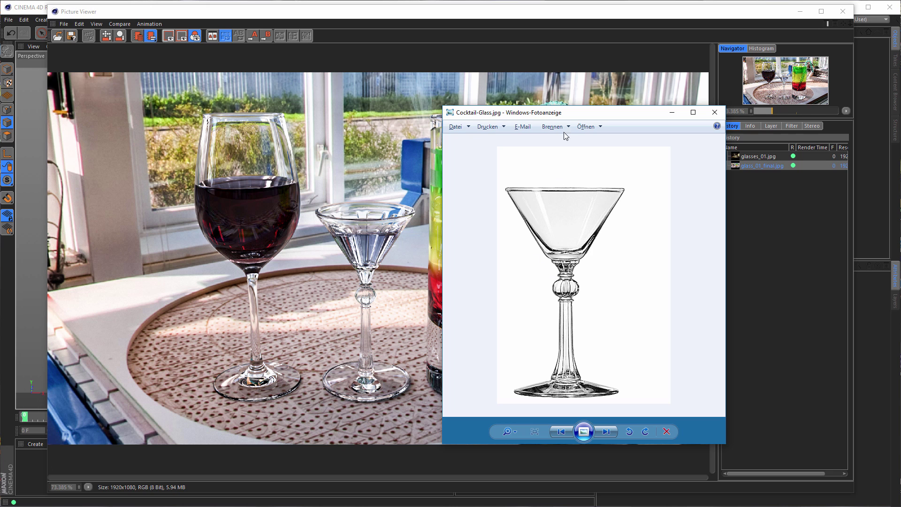
pyautogui.moveTo(589, 111); pyautogui.dragTo(899, 4)
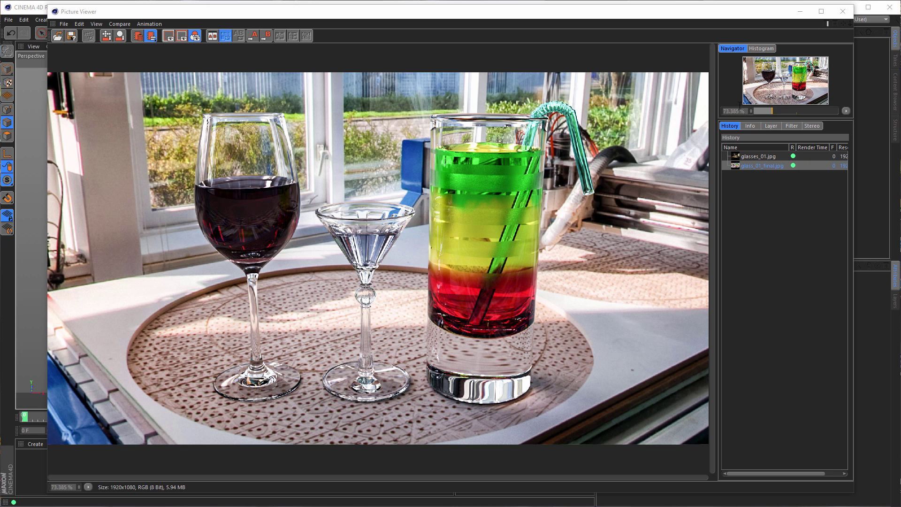
pyautogui.click(843, 11)
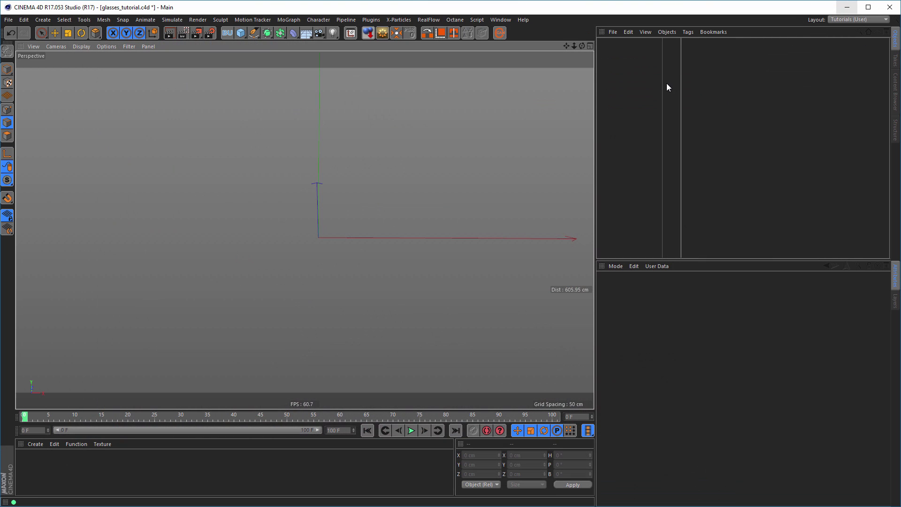
# Add a cylinder primitive to the empty scene and show it centred in the enlarged front view.
pyautogui.middleClick(470, 152)
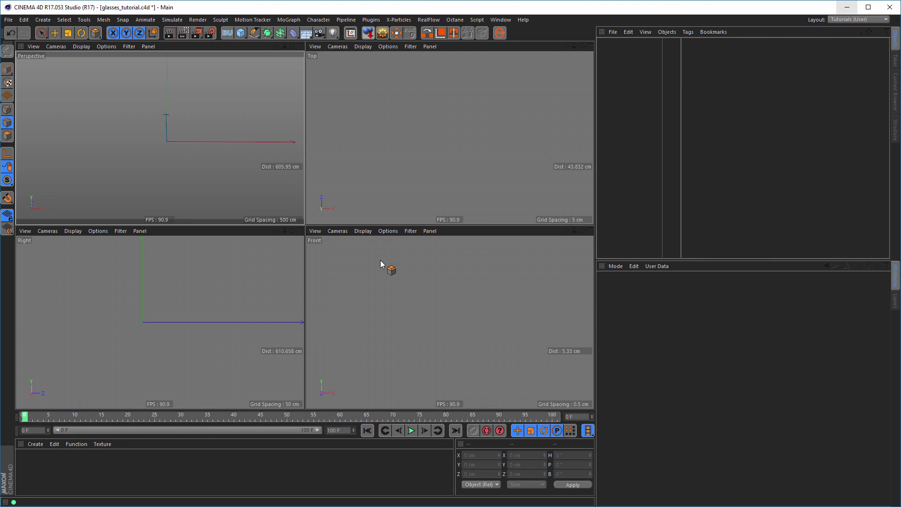
pyautogui.middleClick(378, 261)
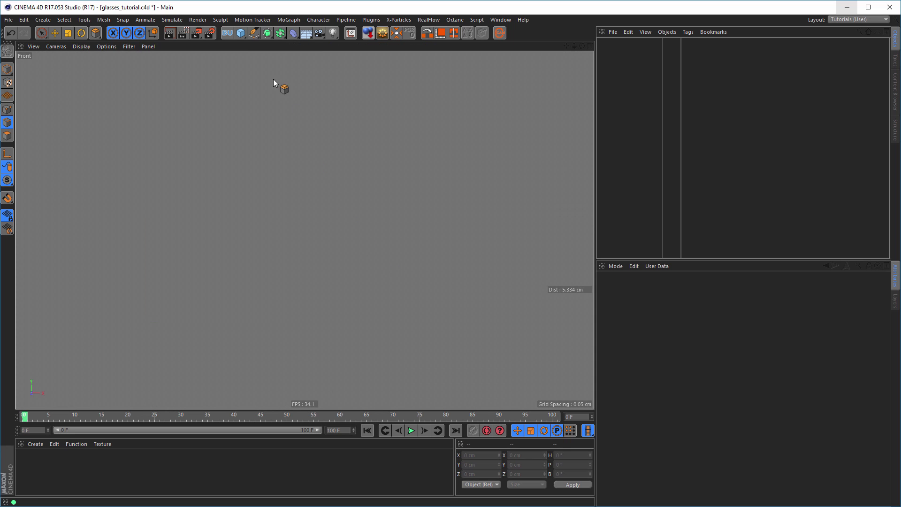
pyautogui.click(240, 32)
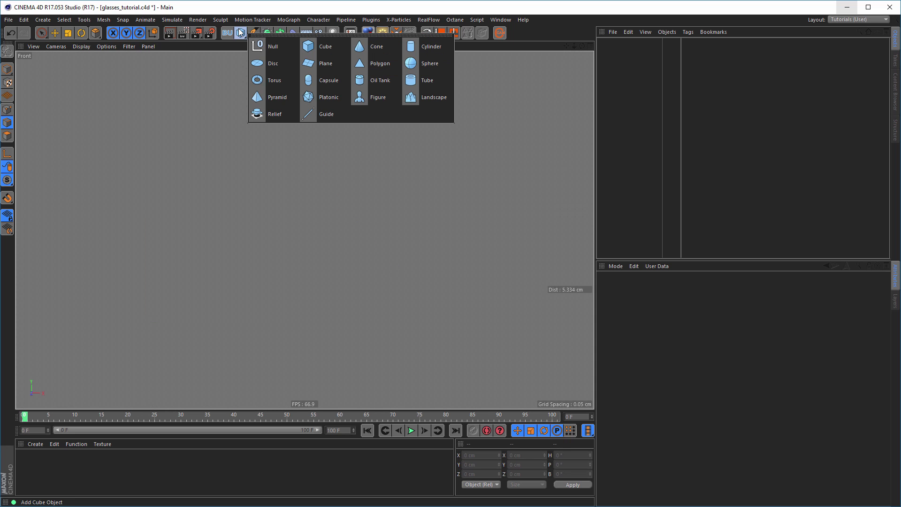
pyautogui.click(422, 46)
pyautogui.scroll(-5, 385, 190)
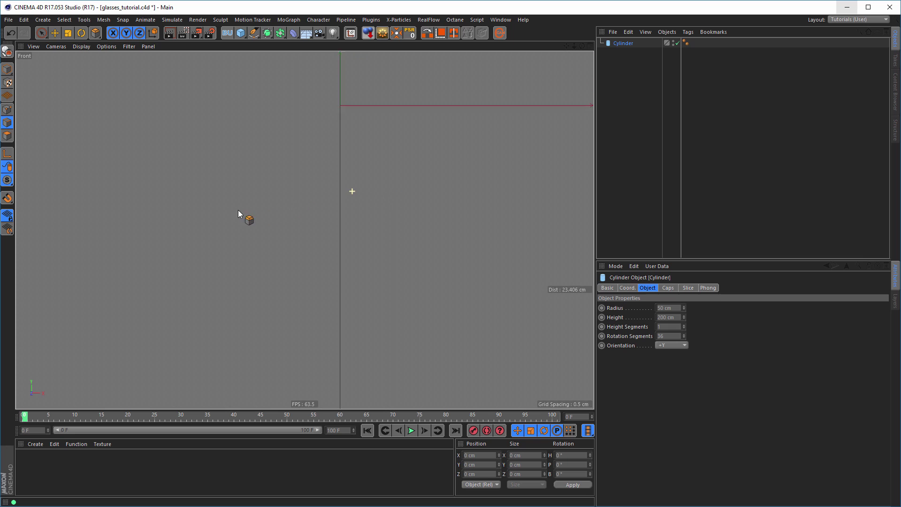
pyautogui.scroll(-10, 359, 216)
pyautogui.scroll(2, 342, 204)
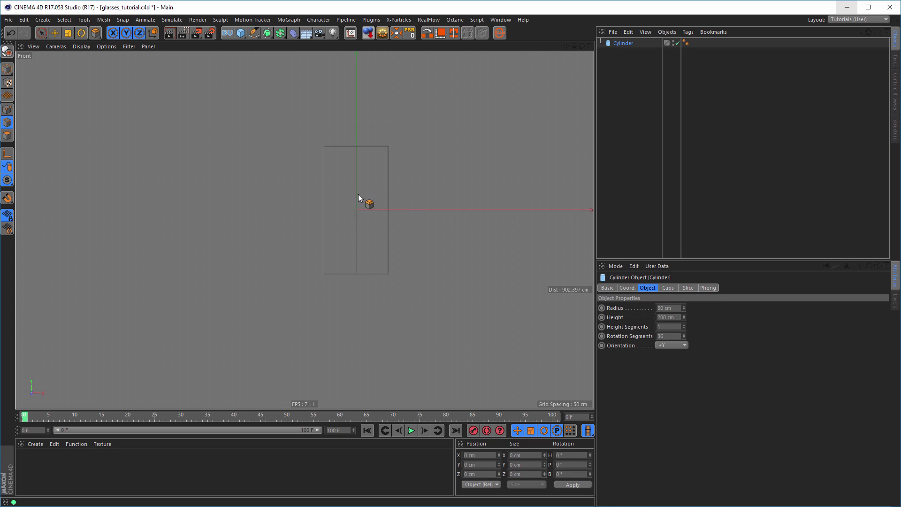
pyautogui.scroll(3, 361, 192)
pyautogui.keyDown('alt'); pyautogui.moveTo(366, 208); pyautogui.dragTo(318, 219, button='middle'); pyautogui.keyUp('alt')
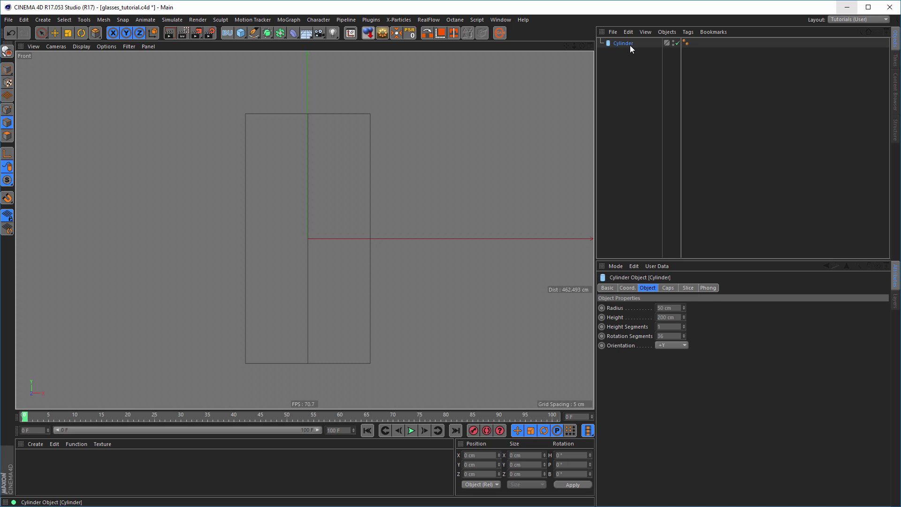
# Set the cylinder's height to 5 cm and its radius to 2.5 cm.
pyautogui.click(679, 318)
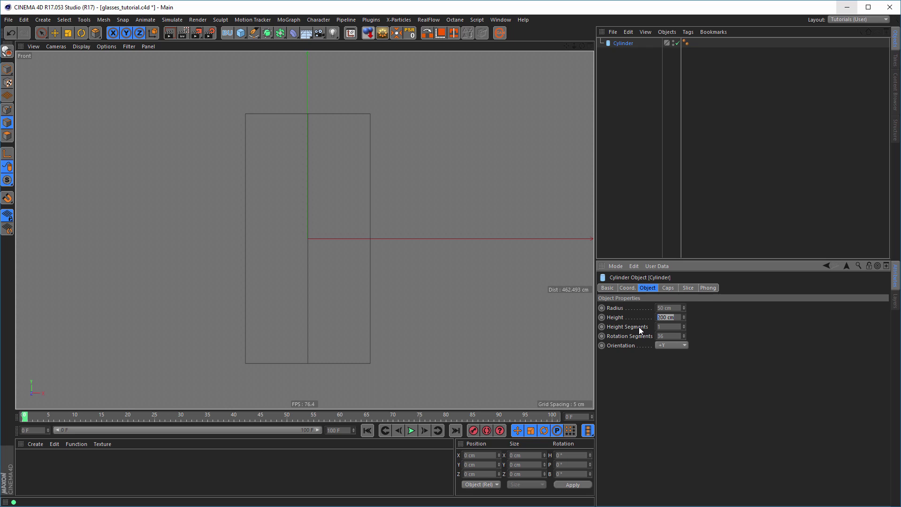
pyautogui.write('5')
pyautogui.hotkey('shift', 'Tab')
pyautogui.write('2.')
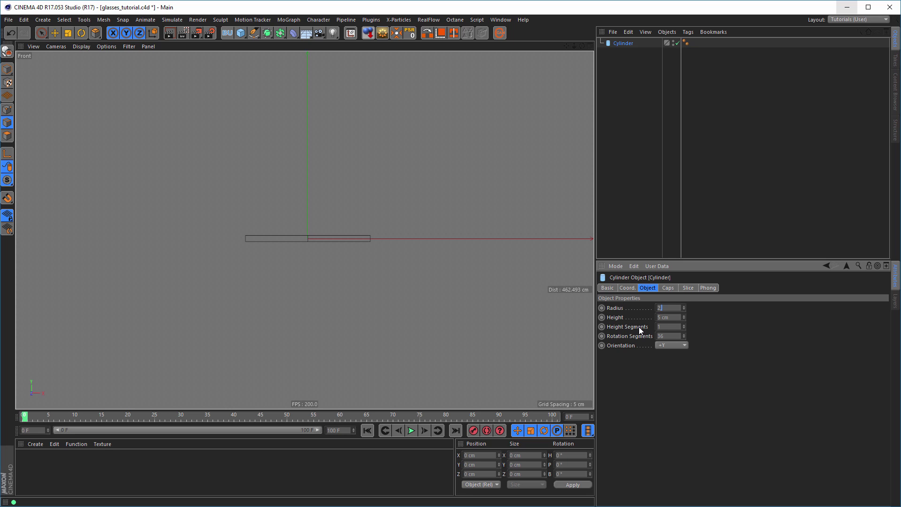
pyautogui.write('5')
pyautogui.press('Return')
# Reduce the cylinder's rotation segments to 8, checking its shape in the perspective view.
pyautogui.keyDown('alt'); pyautogui.moveTo(299, 237); pyautogui.dragTo(476, 244, button='right'); pyautogui.keyUp('alt')
pyautogui.keyDown('alt'); pyautogui.moveTo(423, 244); pyautogui.dragTo(344, 226, button='middle'); pyautogui.keyUp('alt')
pyautogui.keyDown('alt'); pyautogui.moveTo(360, 227); pyautogui.dragTo(381, 233, button='right'); pyautogui.keyUp('alt')
pyautogui.keyDown('alt'); pyautogui.moveTo(385, 232); pyautogui.dragTo(370, 235, button='middle'); pyautogui.keyUp('alt')
pyautogui.middleClick(370, 235)
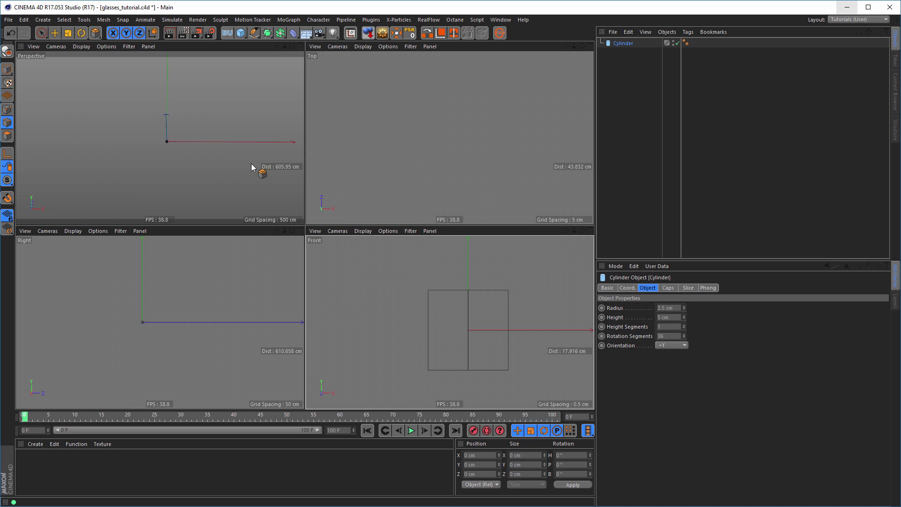
pyautogui.middleClick(251, 165)
pyautogui.keyDown('alt'); pyautogui.moveTo(467, 237); pyautogui.dragTo(617, 223, button='right'); pyautogui.keyUp('alt')
pyautogui.keyDown('alt'); pyautogui.moveTo(349, 272); pyautogui.dragTo(336, 227, button='middle'); pyautogui.keyUp('alt')
pyautogui.keyDown('alt'); pyautogui.moveTo(333, 240); pyautogui.dragTo(346, 253); pyautogui.keyUp('alt')
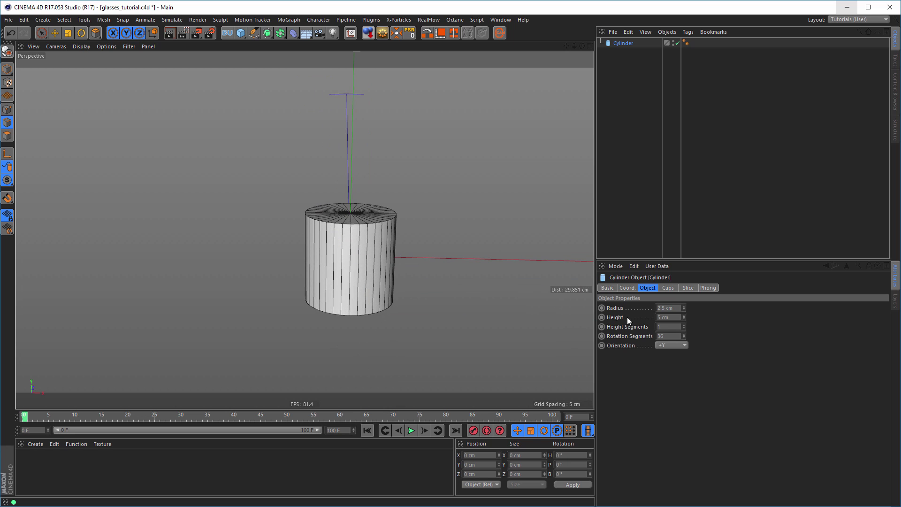
pyautogui.doubleClick(668, 336)
pyautogui.write('8')
pyautogui.press('Return')
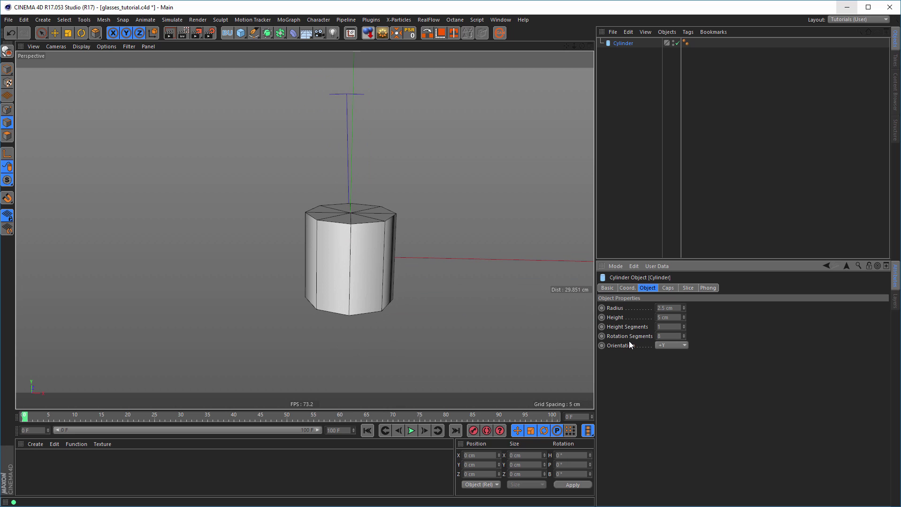
# Collapse the cylinder into a single editable polygon object and accept the confirmation.
pyautogui.keyDown('alt'); pyautogui.moveTo(359, 247); pyautogui.dragTo(275, 239); pyautogui.keyUp('alt')
pyautogui.keyDown('alt'); pyautogui.moveTo(281, 240); pyautogui.dragTo(351, 239, button='right'); pyautogui.keyUp('alt')
pyautogui.keyDown('alt'); pyautogui.moveTo(336, 233); pyautogui.dragTo(355, 211, button='middle'); pyautogui.keyUp('alt')
pyautogui.keyDown('alt'); pyautogui.moveTo(339, 220); pyautogui.dragTo(319, 227); pyautogui.keyUp('alt')
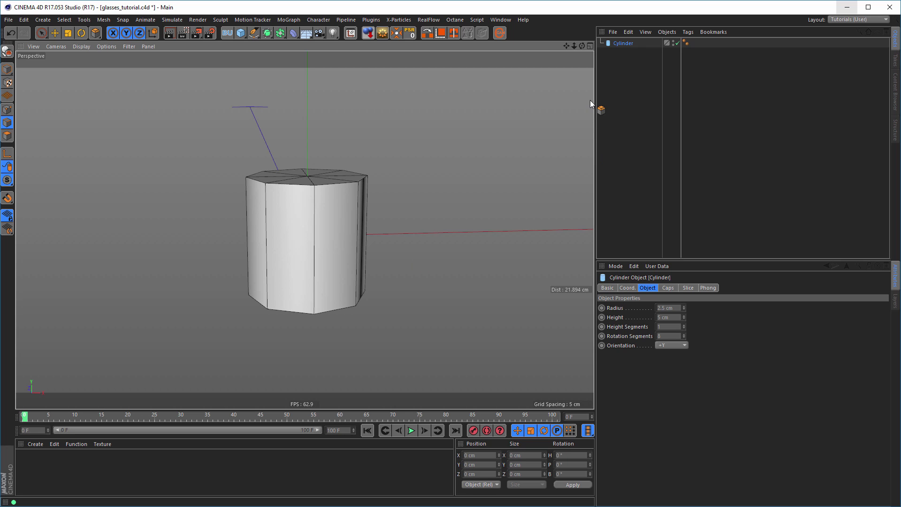
pyautogui.click(383, 35)
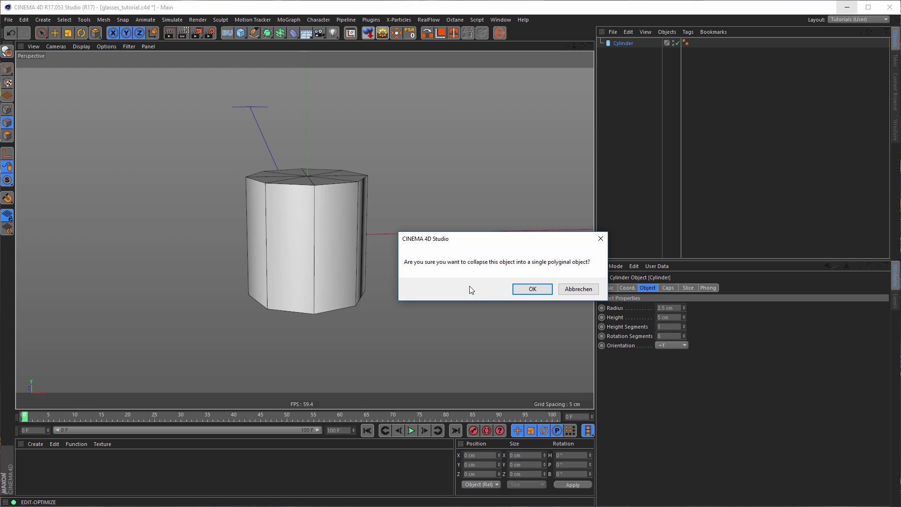
pyautogui.click(530, 291)
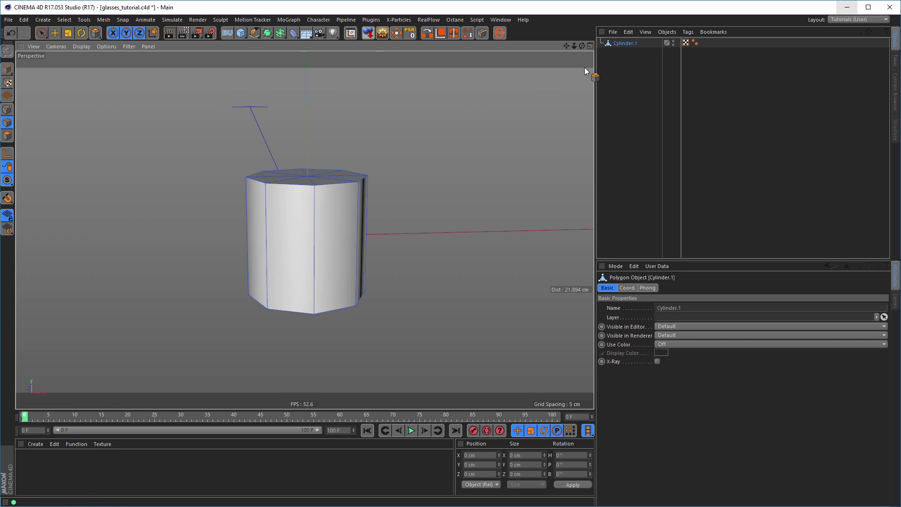
pyautogui.click(8, 109)
pyautogui.rightClick(111, 166)
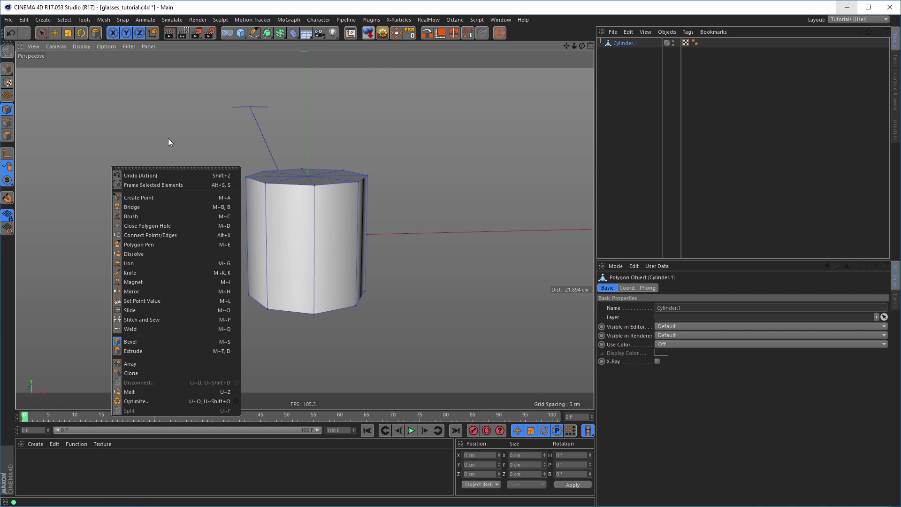
pyautogui.click(9, 110)
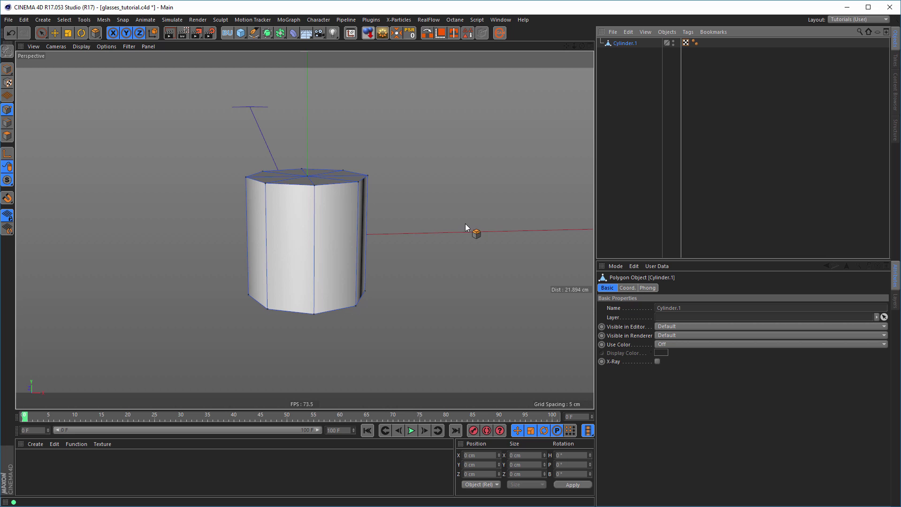
pyautogui.keyDown('alt'); pyautogui.moveTo(347, 205); pyautogui.dragTo(369, 202); pyautogui.keyUp('alt')
pyautogui.middleClick(370, 202)
pyautogui.middleClick(400, 325)
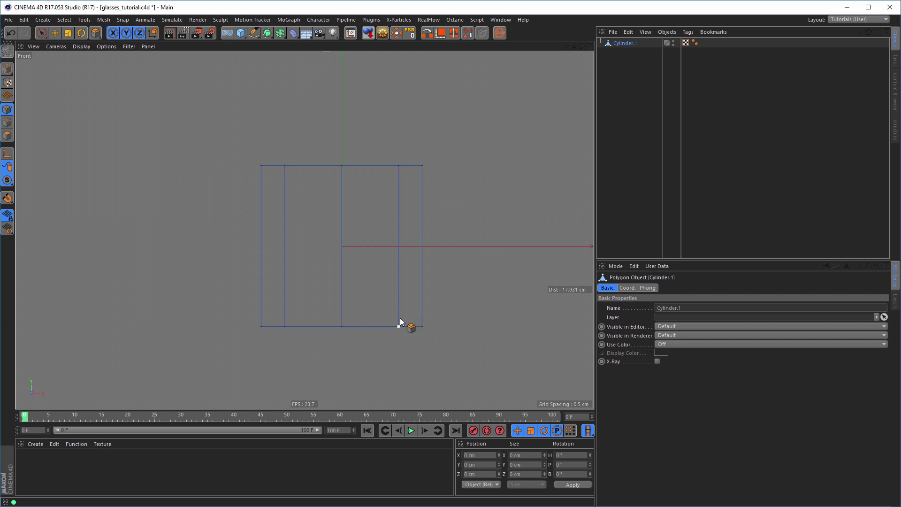
pyautogui.moveTo(640, 0); pyautogui.dragTo(760, 0)
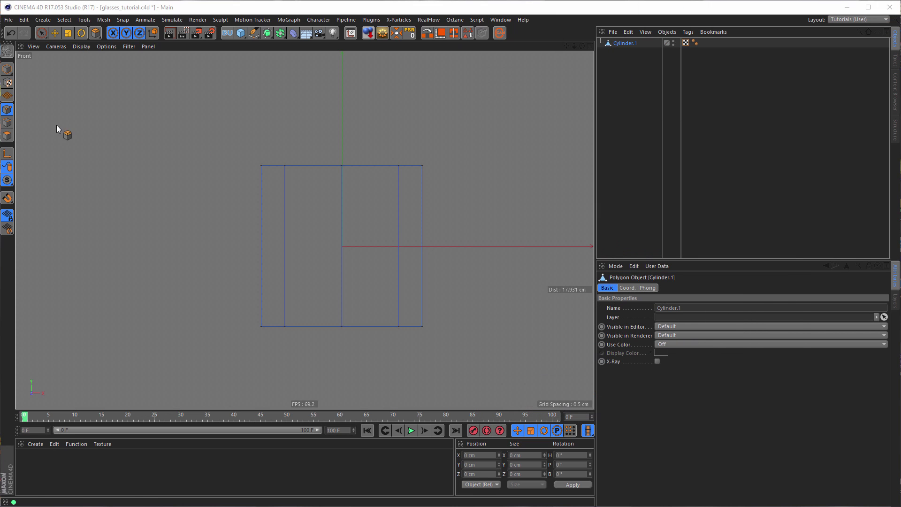
pyautogui.middleClick(206, 212)
pyautogui.middleClick(206, 188)
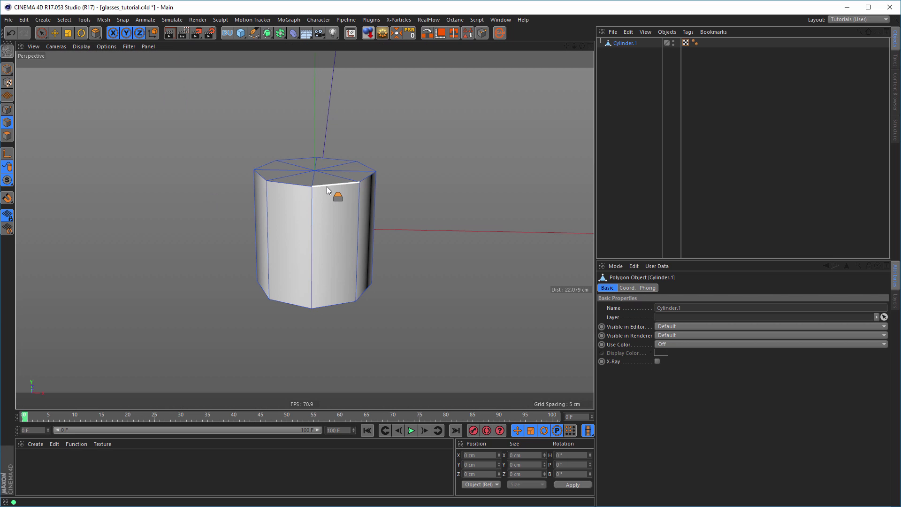
# Try selecting the cylinder's top edge loop with Loop Selection, and clear the selection with Live Selection.
pyautogui.click(54, 34)
pyautogui.press('u')
pyautogui.press('l')
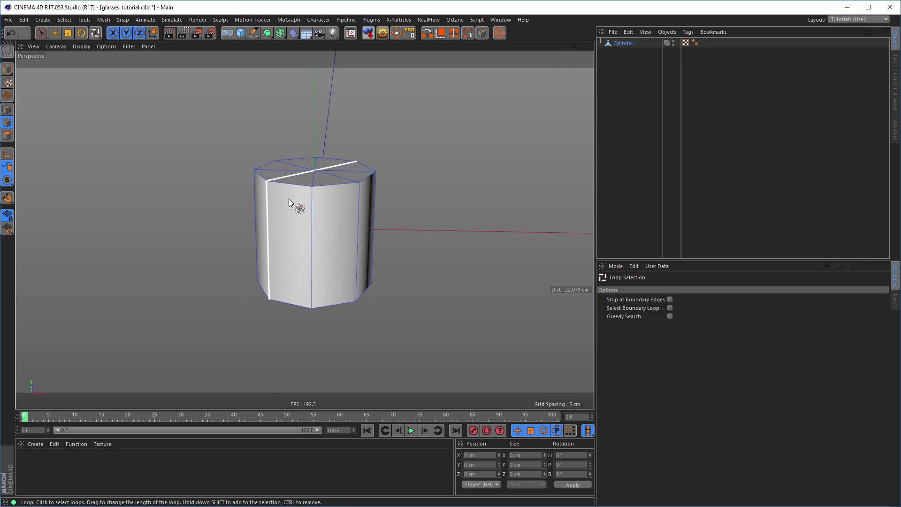
pyautogui.click(330, 183)
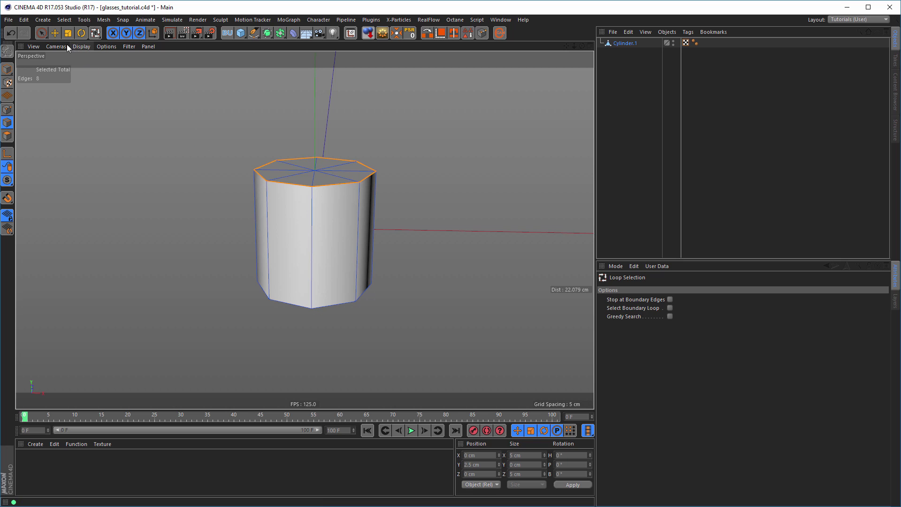
pyautogui.click(42, 33)
pyautogui.click(97, 153)
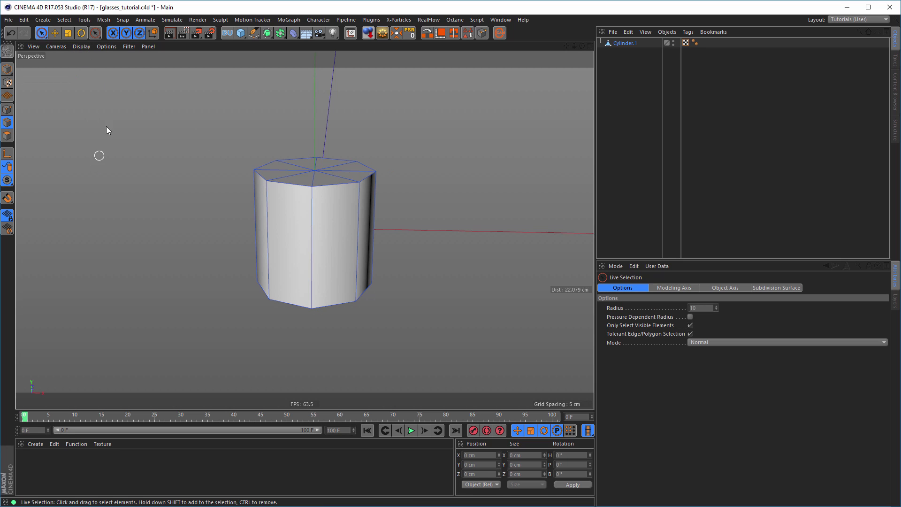
# Select the cylinder's top edge loop with the Move tool and scale it out to about 9.5 cm wide in the front view.
pyautogui.click(55, 33)
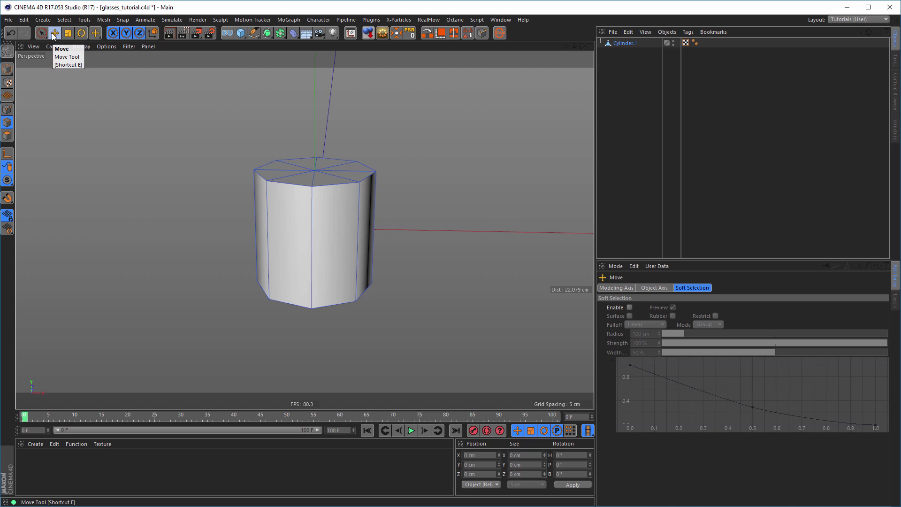
pyautogui.click(300, 186)
pyautogui.doubleClick(299, 184)
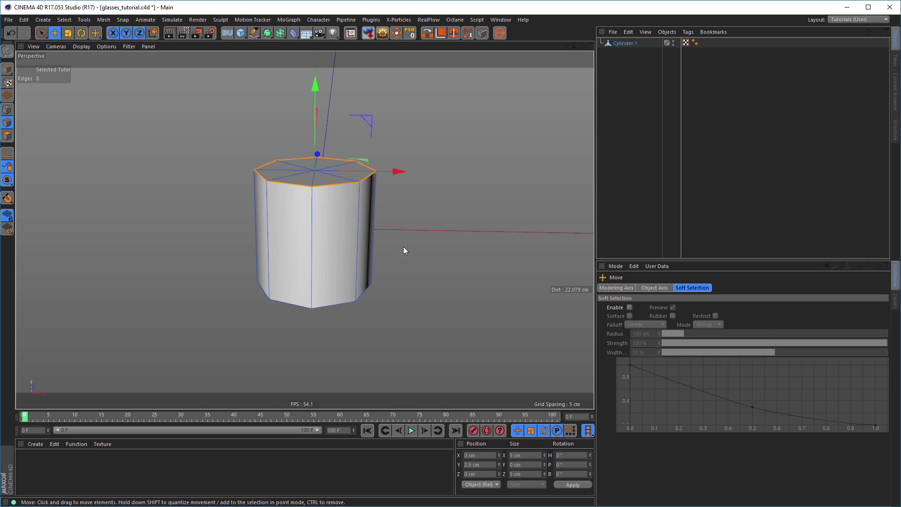
pyautogui.scroll(5, 330, 176)
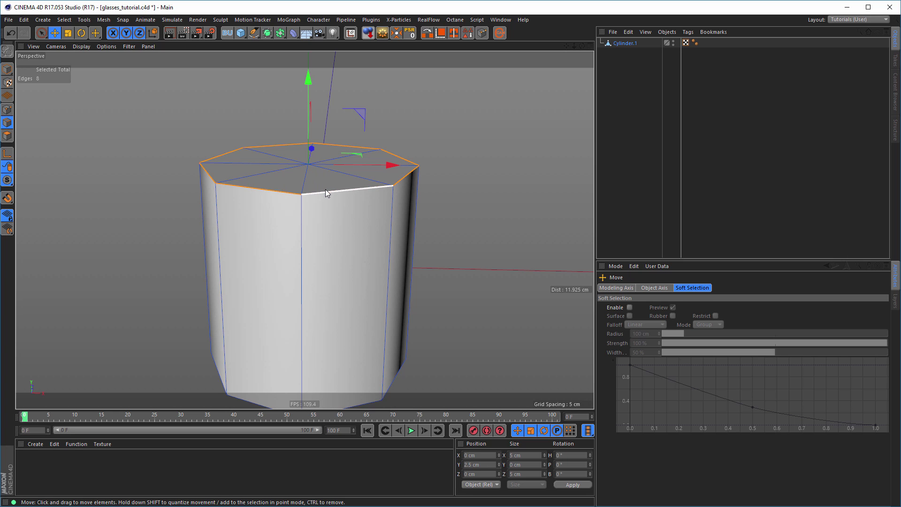
pyautogui.middleClick(473, 247)
pyautogui.middleClick(466, 258)
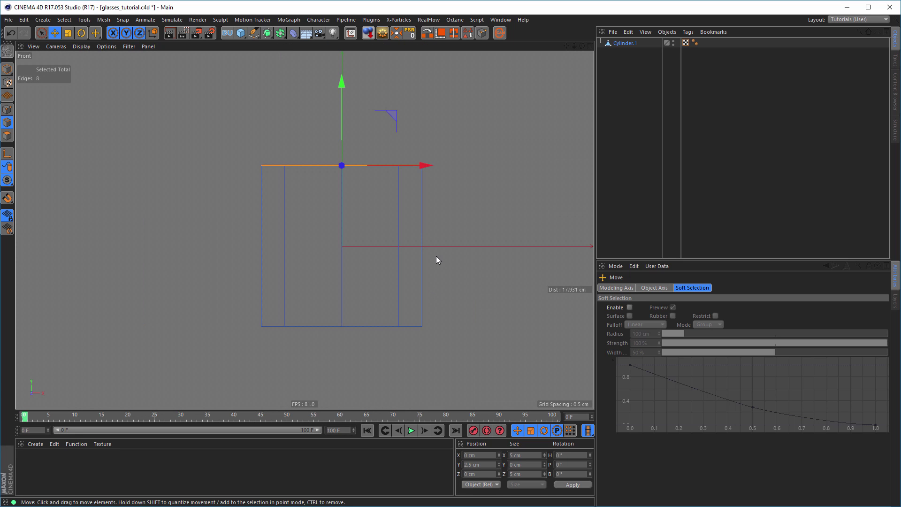
pyautogui.press('t')
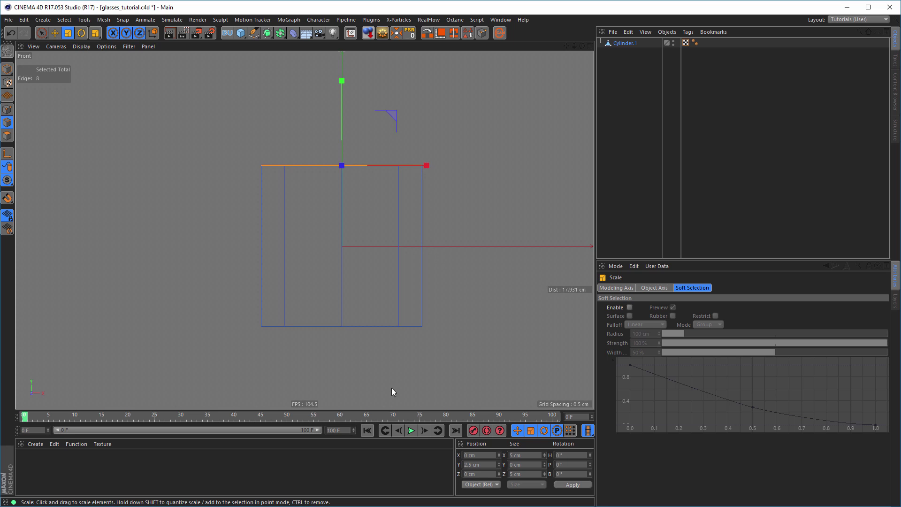
pyautogui.moveTo(391, 387); pyautogui.dragTo(421, 391)
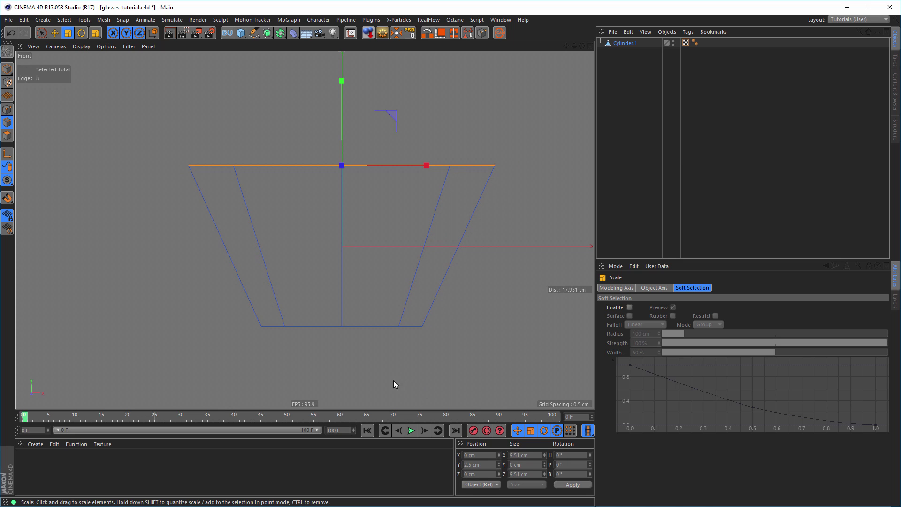
# Select the cylinder's bottom edge loop and scale it in to about 2.3 cm wide in the front view.
pyautogui.press('e')
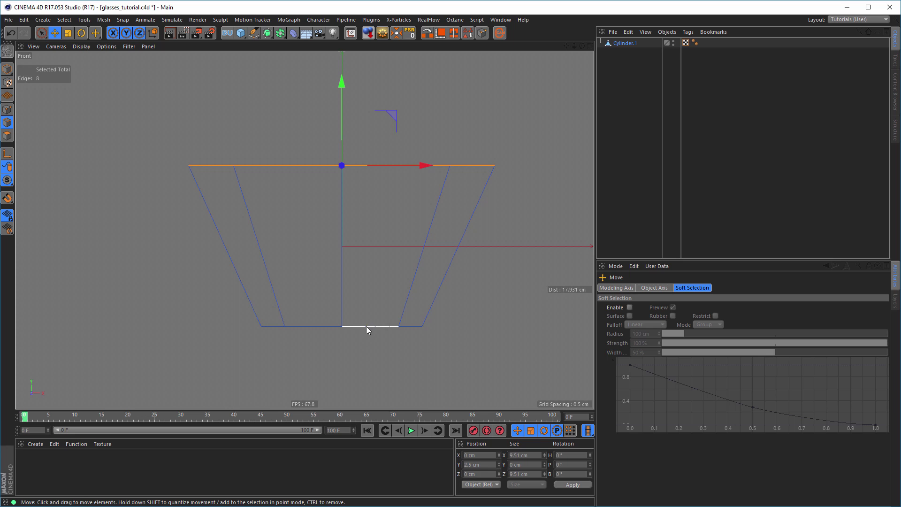
pyautogui.doubleClick(366, 325)
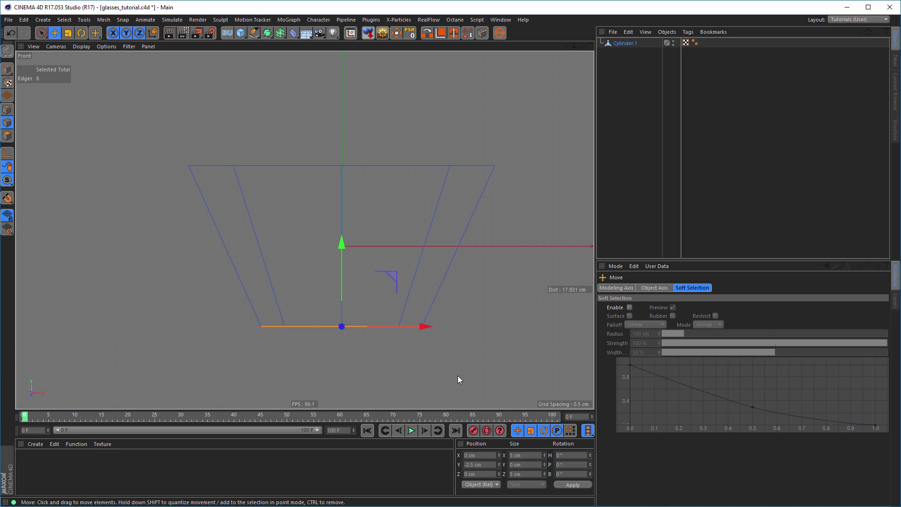
pyautogui.press('t')
pyautogui.moveTo(477, 354); pyautogui.dragTo(191, 365)
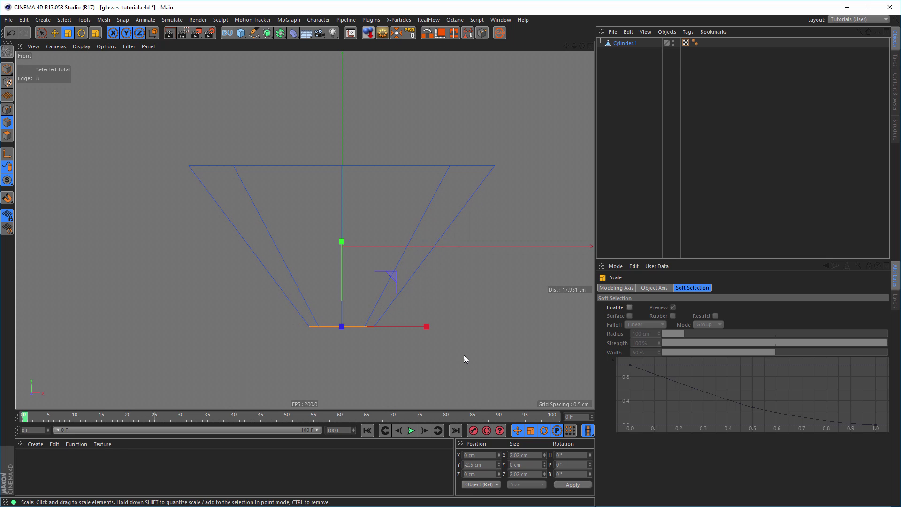
pyautogui.moveTo(410, 348); pyautogui.dragTo(497, 316)
pyautogui.moveTo(718, 0); pyautogui.dragTo(797, 0)
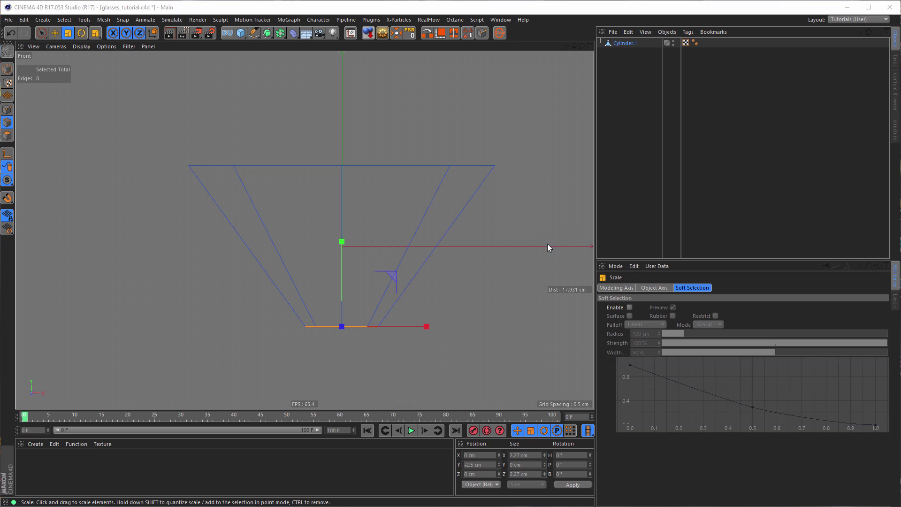
# Select the top cap polygons with Loop Selection and inset them by about 0.23 cm with Extrude Inner.
pyautogui.middleClick(527, 255)
pyautogui.middleClick(233, 177)
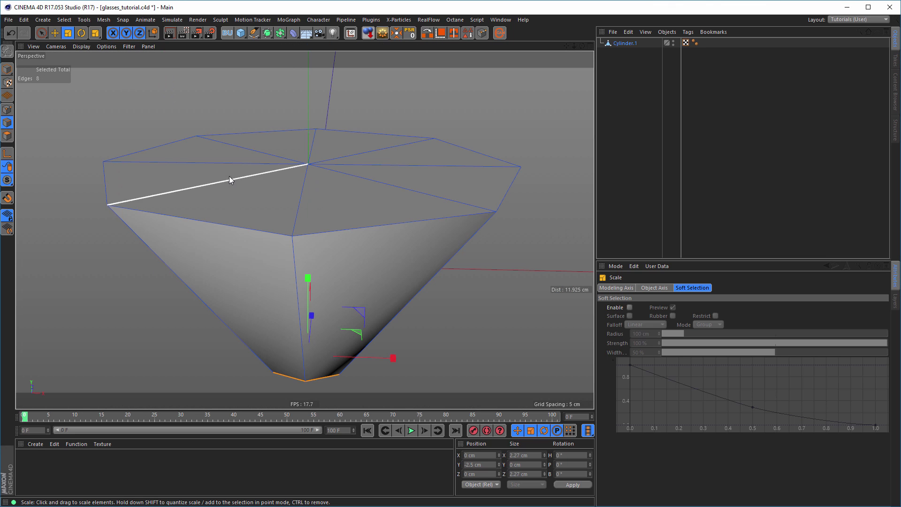
pyautogui.click(8, 137)
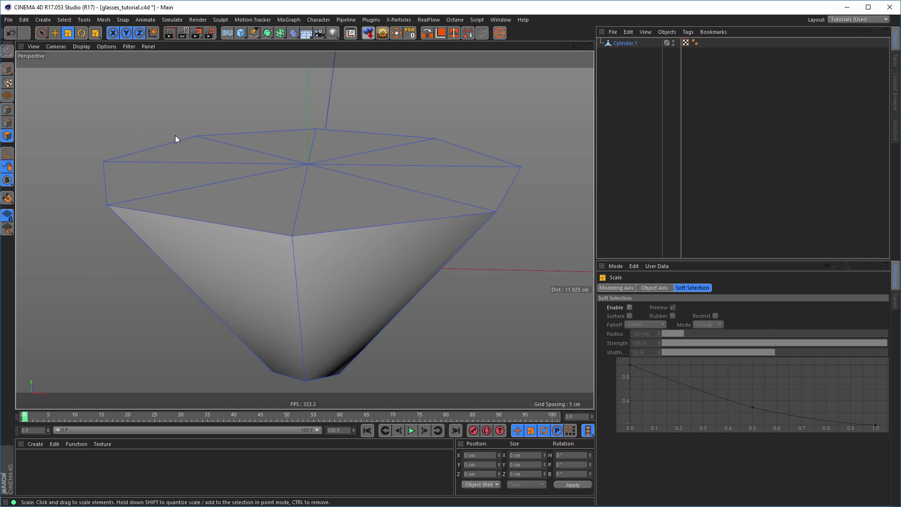
pyautogui.press('u')
pyautogui.press('l')
pyautogui.click(250, 174)
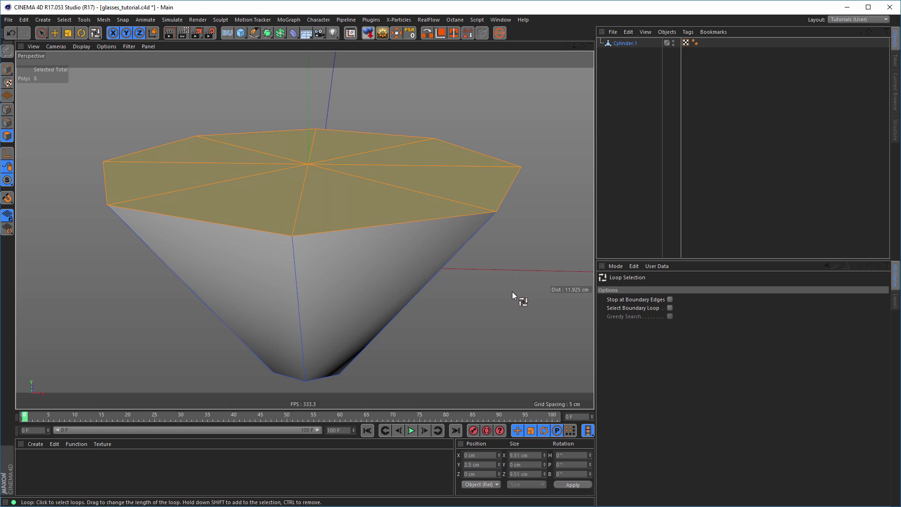
pyautogui.press('i')
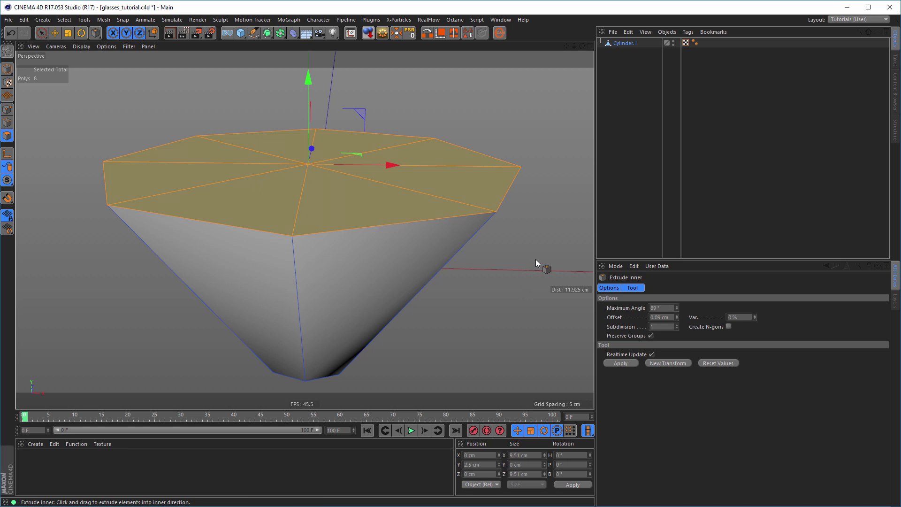
pyautogui.moveTo(542, 239); pyautogui.dragTo(569, 239)
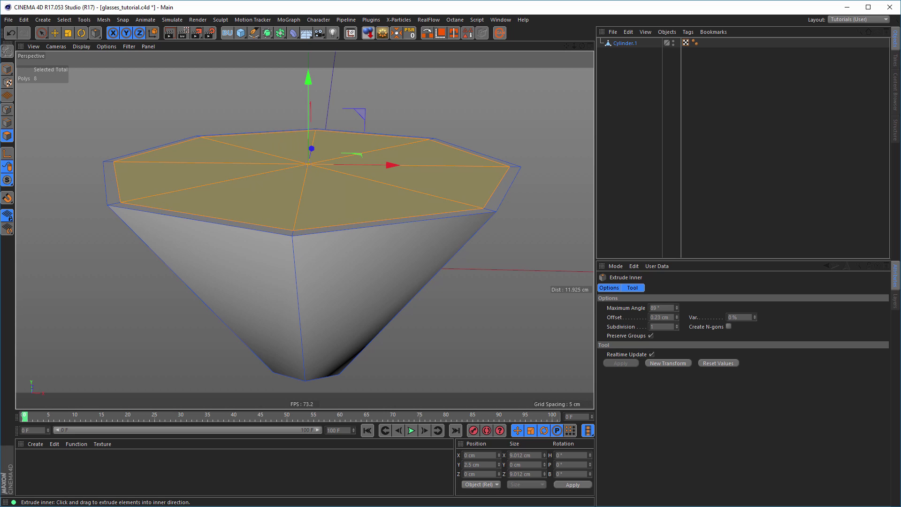
# Extrude the inset top polygons about 4.05 cm down into the body and scale them to about 3.1 cm wide to hollow the bowl.
pyautogui.middleClick(503, 258)
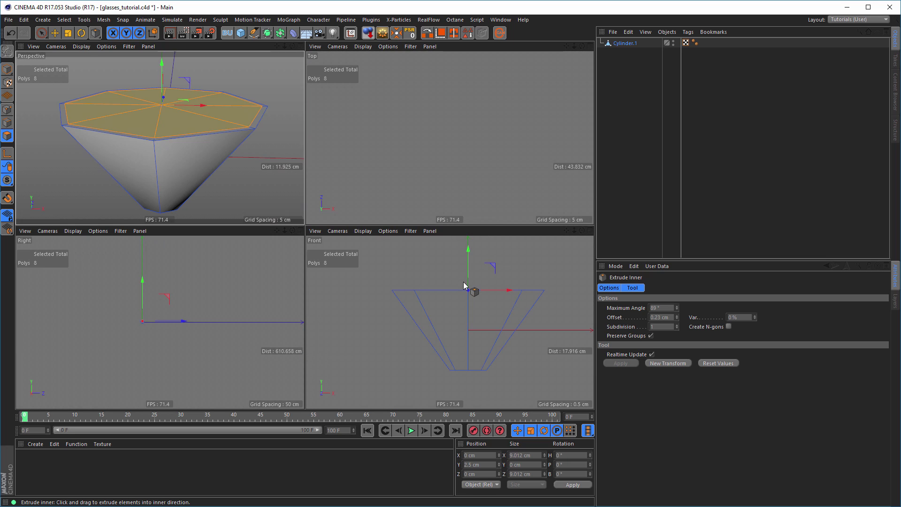
pyautogui.middleClick(463, 282)
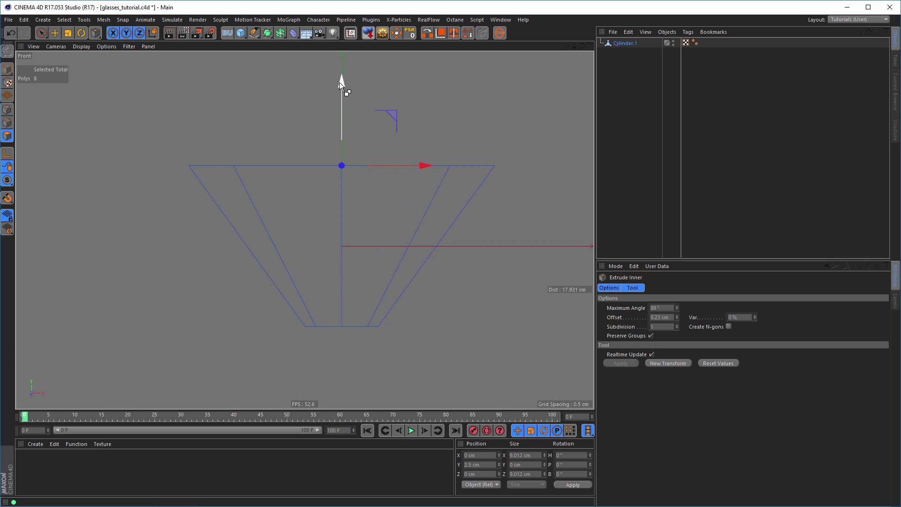
pyautogui.moveTo(342, 81); pyautogui.dragTo(329, 215)
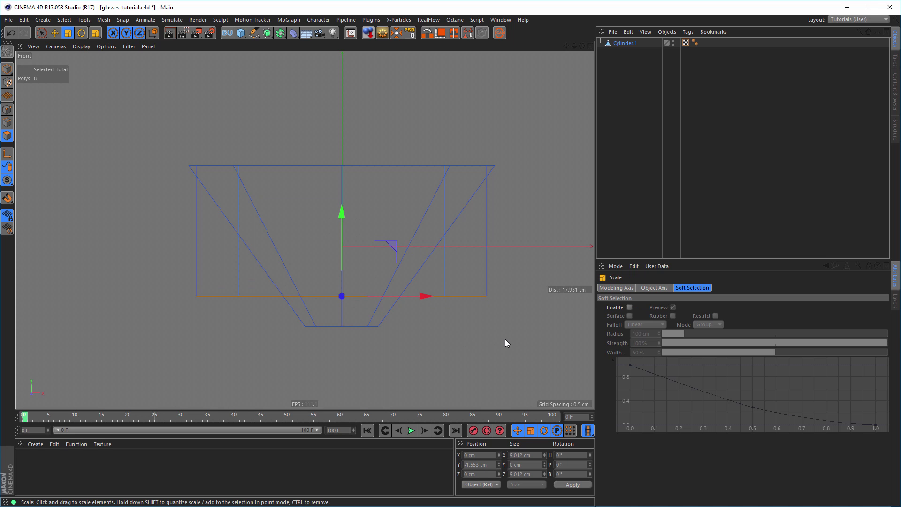
pyautogui.press('t')
pyautogui.moveTo(497, 329); pyautogui.dragTo(198, 344)
pyautogui.middleClick(179, 296)
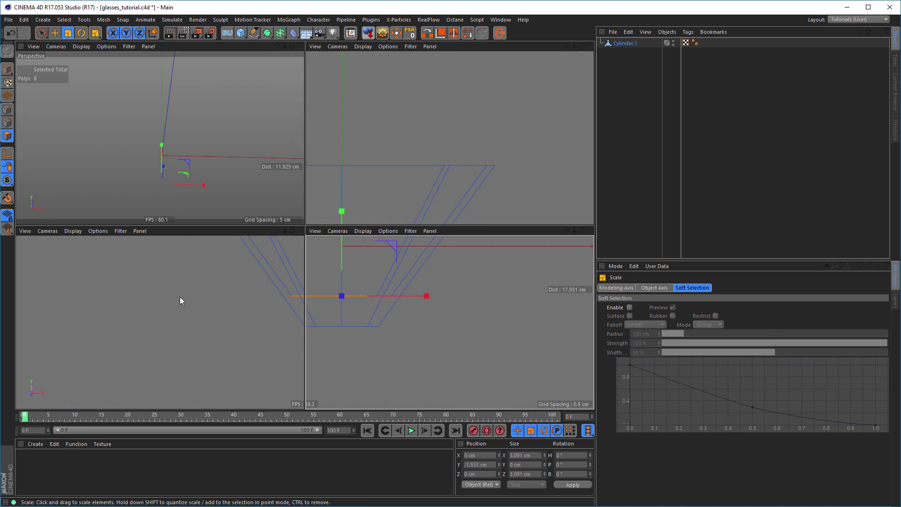
pyautogui.middleClick(188, 206)
pyautogui.keyDown('alt'); pyautogui.moveTo(337, 300); pyautogui.dragTo(321, 210); pyautogui.keyUp('alt')
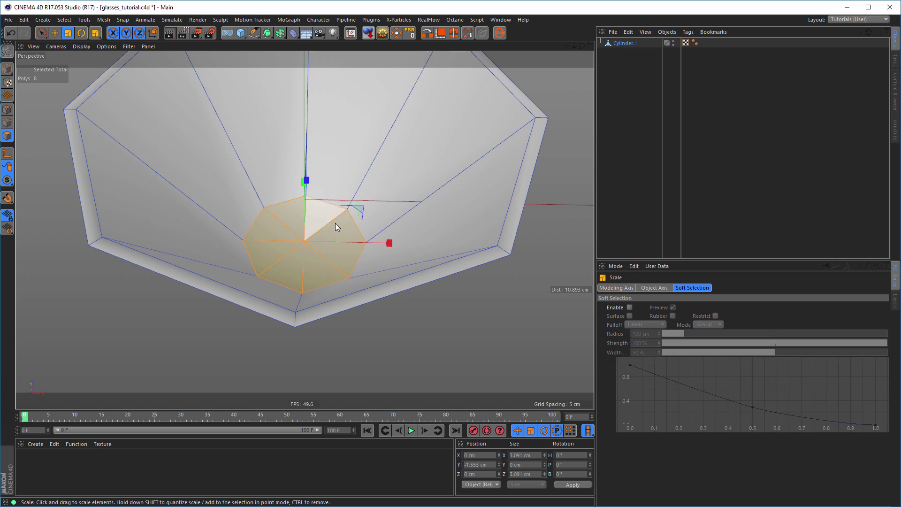
# Check the reference photo, then bevel the edge loop around the bowl's inner floor with an offset of about 0.23 cm and 3 subdivisions.
pyautogui.moveTo(653, 6); pyautogui.dragTo(578, 82)
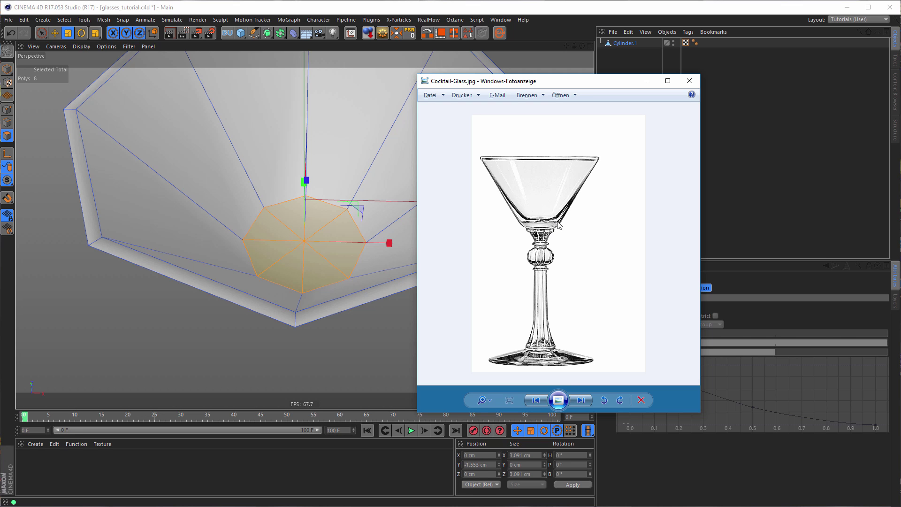
pyautogui.moveTo(565, 82); pyautogui.dragTo(840, 0)
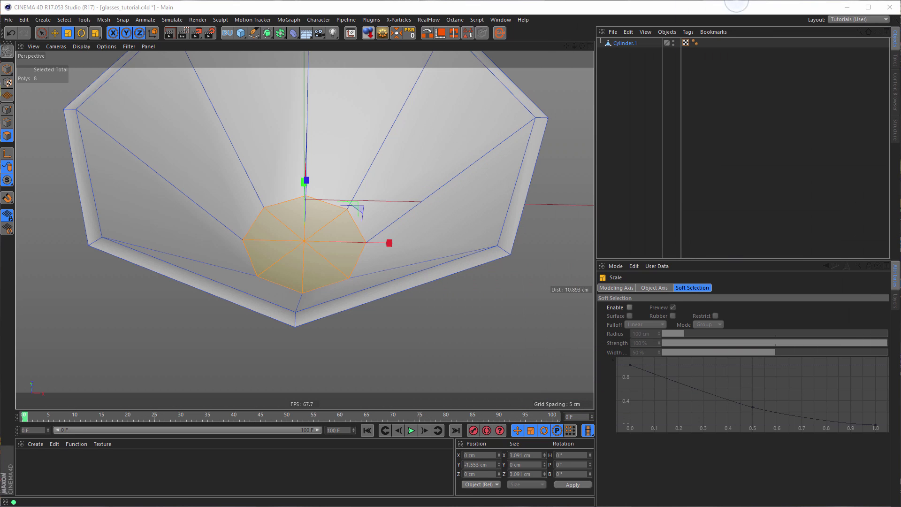
pyautogui.click(8, 123)
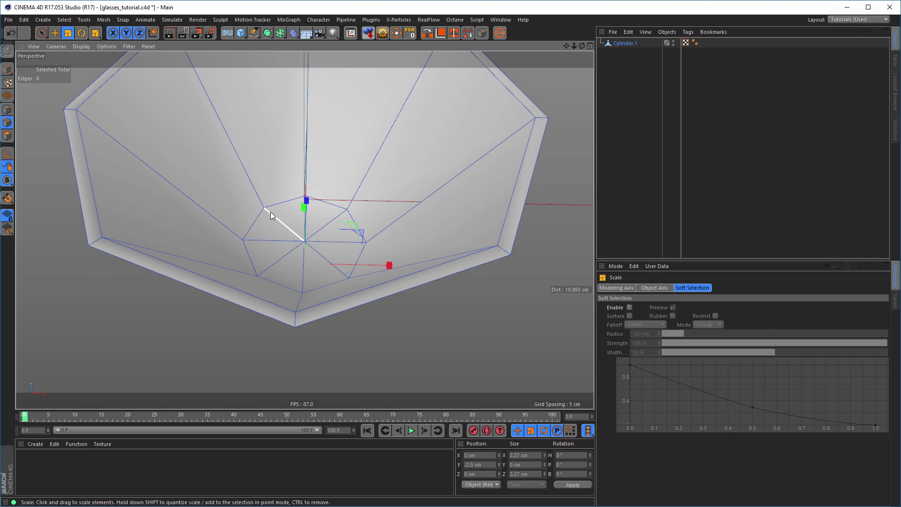
pyautogui.press('u')
pyautogui.press('l')
pyautogui.click(279, 201)
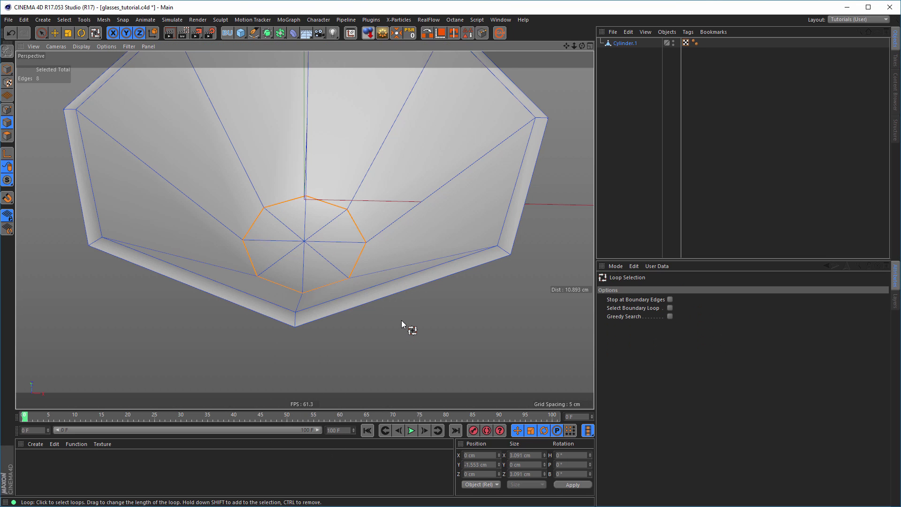
pyautogui.press('m')
pyautogui.press('s')
pyautogui.moveTo(415, 309); pyautogui.dragTo(437, 309)
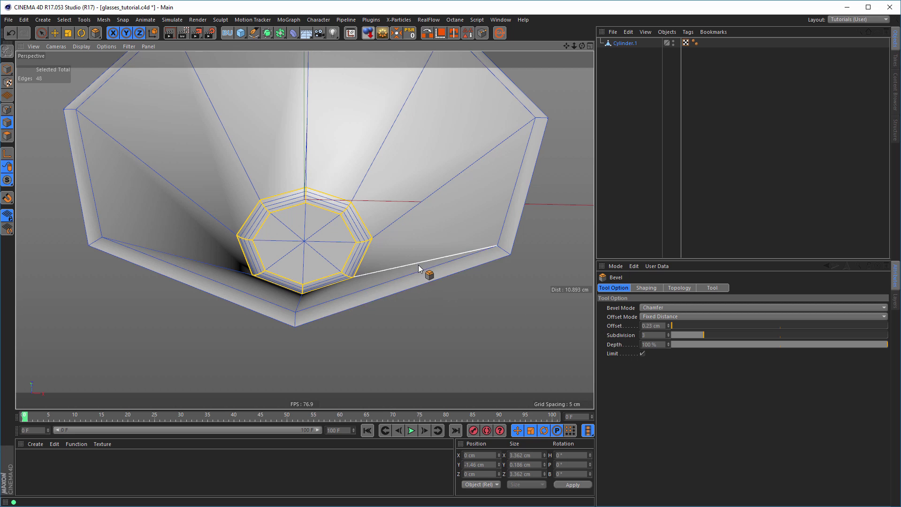
# Loop-select the edge around the bowl's outer bottom and bevel it with an offset of about 0.21 cm and 3 subdivisions.
pyautogui.keyDown('alt'); pyautogui.moveTo(418, 266); pyautogui.dragTo(434, 321); pyautogui.keyUp('alt')
pyautogui.keyDown('alt'); pyautogui.moveTo(418, 277); pyautogui.dragTo(403, 206, button='middle'); pyautogui.keyUp('alt')
pyautogui.keyDown('alt'); pyautogui.moveTo(360, 223); pyautogui.dragTo(338, 244, button='right'); pyautogui.keyUp('alt')
pyautogui.keyDown('alt'); pyautogui.moveTo(352, 284); pyautogui.dragTo(342, 335); pyautogui.keyUp('alt')
pyautogui.keyDown('alt'); pyautogui.moveTo(342, 335); pyautogui.dragTo(375, 329, button='right'); pyautogui.keyUp('alt')
pyautogui.keyDown('alt'); pyautogui.moveTo(376, 329); pyautogui.dragTo(373, 333); pyautogui.keyUp('alt')
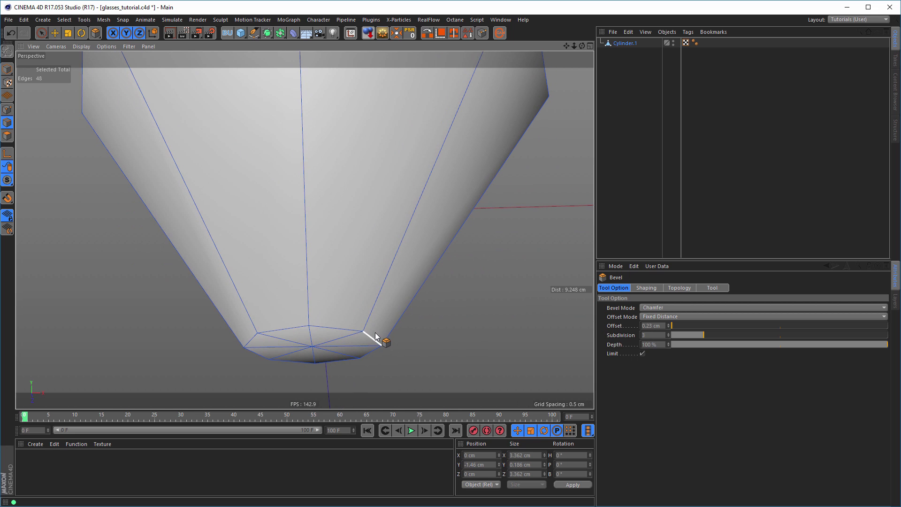
pyautogui.press('u')
pyautogui.press('l')
pyautogui.click(340, 326)
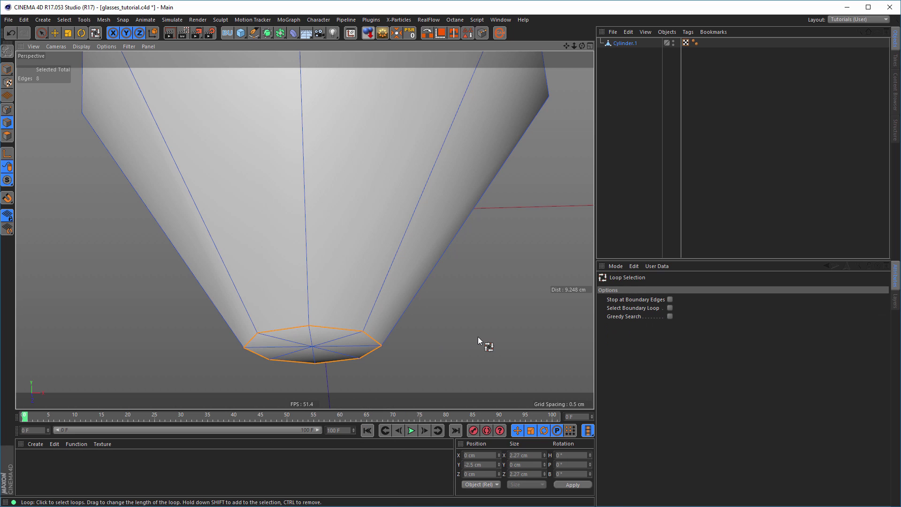
pyautogui.press('m')
pyautogui.press('s')
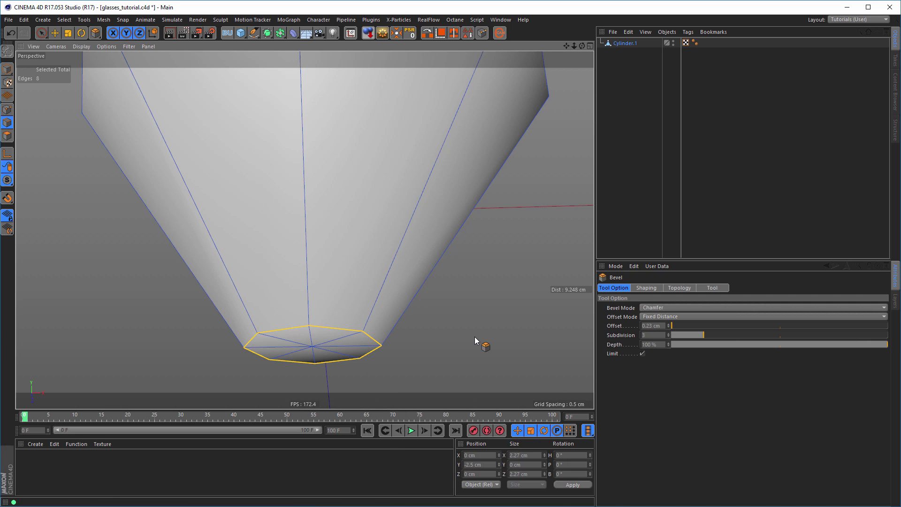
pyautogui.moveTo(475, 336); pyautogui.dragTo(488, 336)
# Examine the joint between bowl and stem in the Cocktail-Glass.jpg reference and compare it with the underside of the model.
pyautogui.keyDown('alt'); pyautogui.moveTo(356, 304); pyautogui.dragTo(316, 311, button='right'); pyautogui.keyUp('alt')
pyautogui.keyDown('alt'); pyautogui.moveTo(316, 316); pyautogui.dragTo(337, 246); pyautogui.keyUp('alt')
pyautogui.keyDown('alt'); pyautogui.moveTo(345, 290); pyautogui.dragTo(346, 244); pyautogui.keyUp('alt')
pyautogui.moveTo(669, 0); pyautogui.dragTo(572, 83)
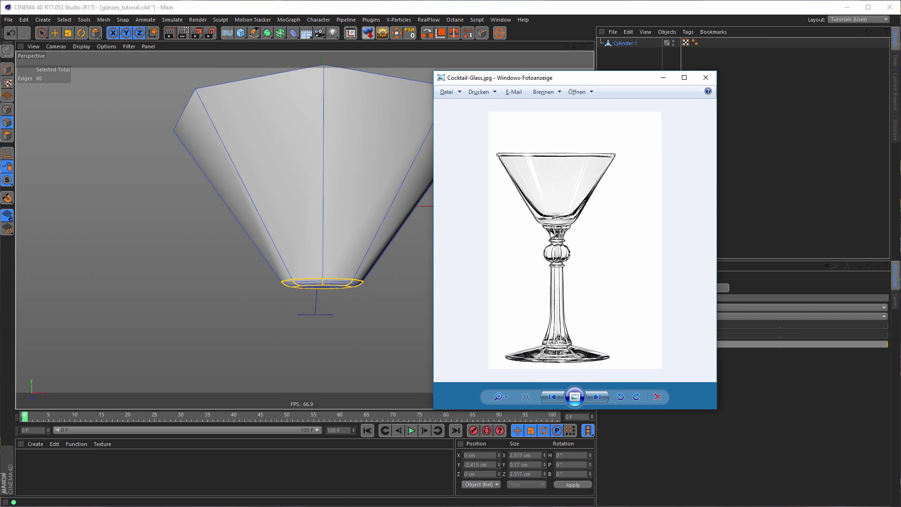
pyautogui.scroll(4, 551, 232)
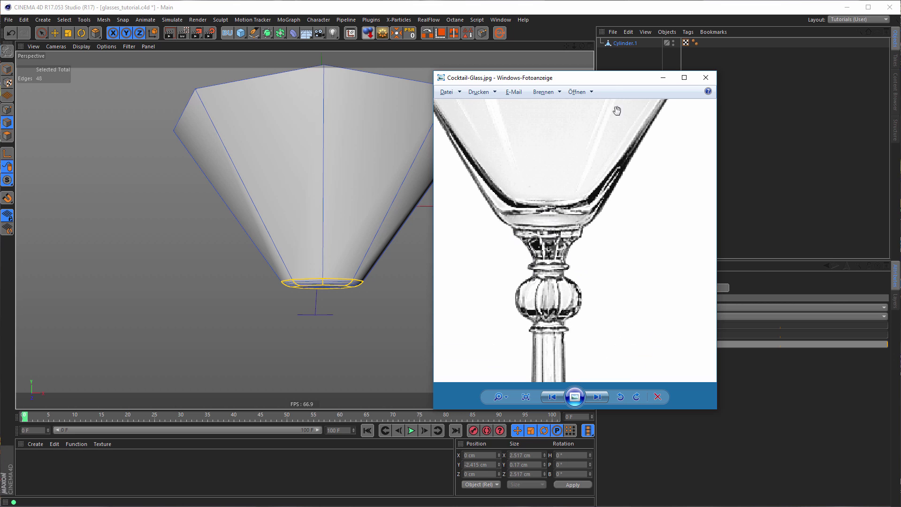
pyautogui.moveTo(614, 83); pyautogui.dragTo(830, 0)
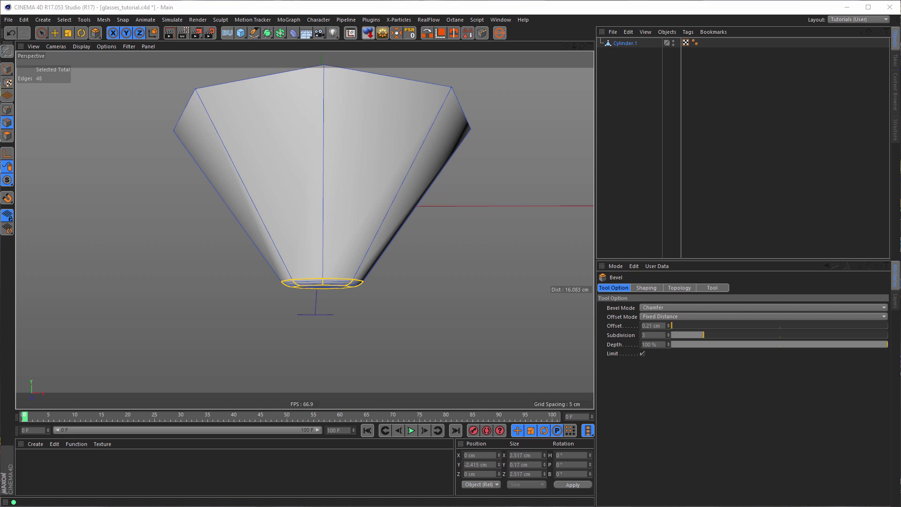
pyautogui.keyDown('alt'); pyautogui.moveTo(316, 302); pyautogui.dragTo(339, 291, button='right'); pyautogui.keyUp('alt')
pyautogui.keyDown('alt'); pyautogui.moveTo(341, 272); pyautogui.dragTo(337, 317); pyautogui.keyUp('alt')
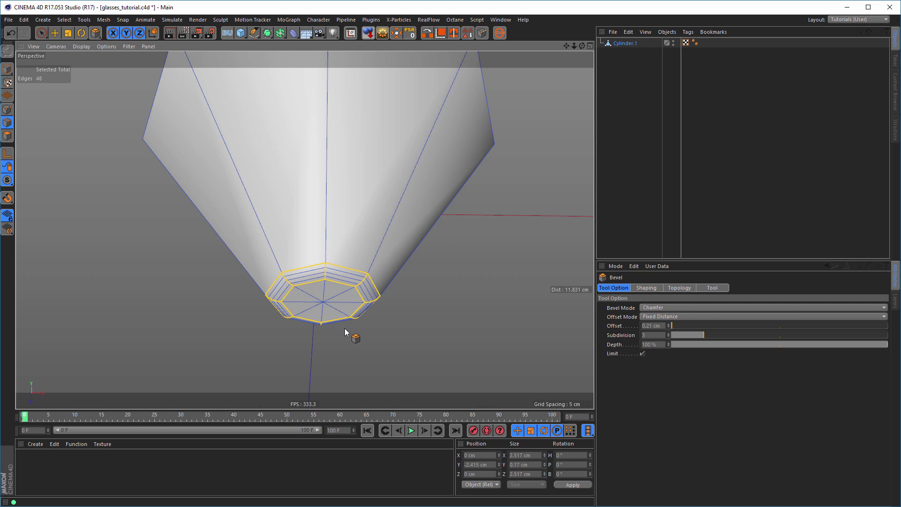
# Select the bottom cap polygons with Live Selection and extrude them about 0.38 cm downward in the front view.
pyautogui.click(7, 136)
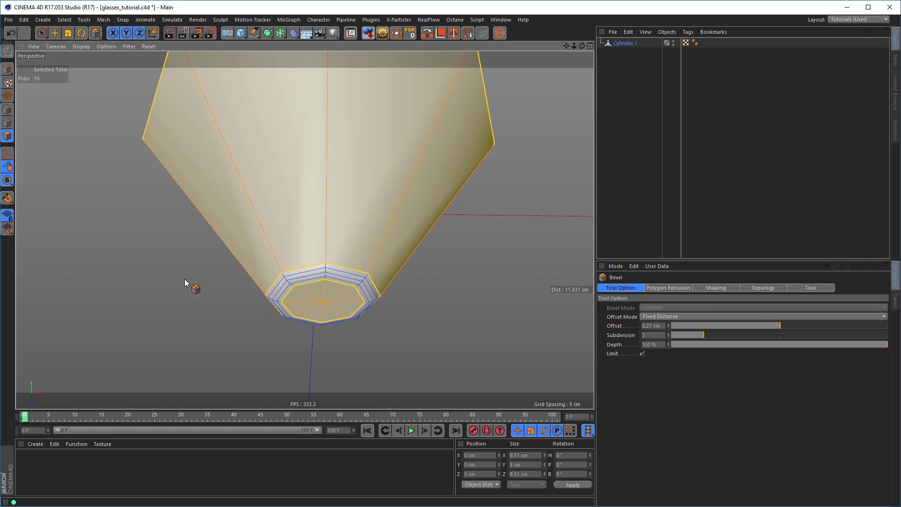
pyautogui.click(41, 33)
pyautogui.click(324, 304)
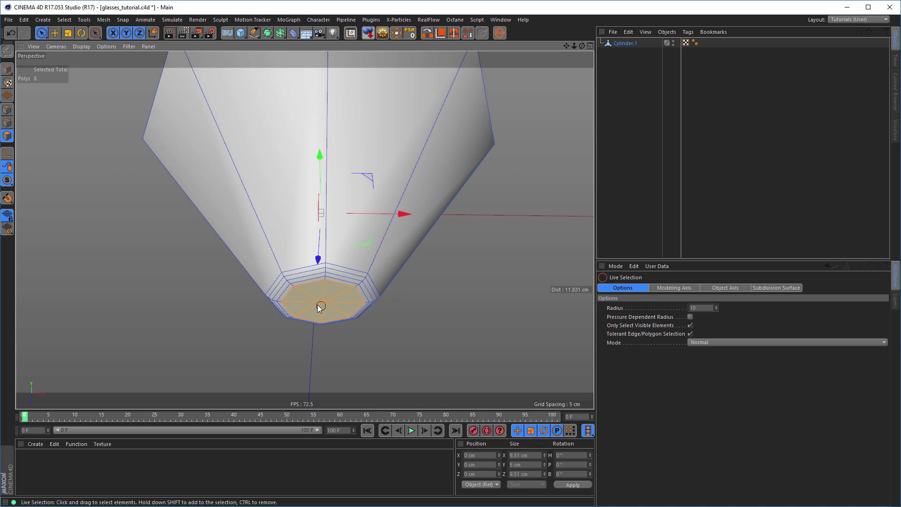
pyautogui.keyDown('alt'); pyautogui.moveTo(336, 297); pyautogui.dragTo(350, 283); pyautogui.keyUp('alt')
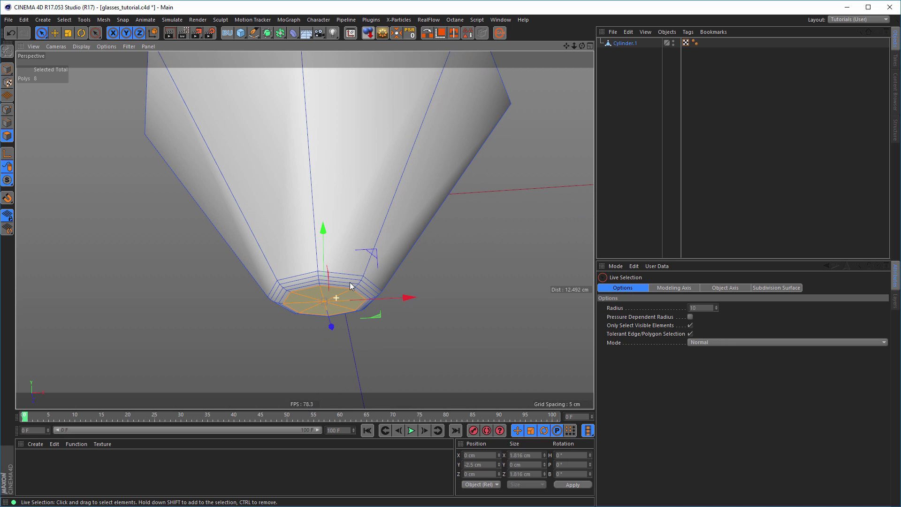
pyautogui.middleClick(365, 287)
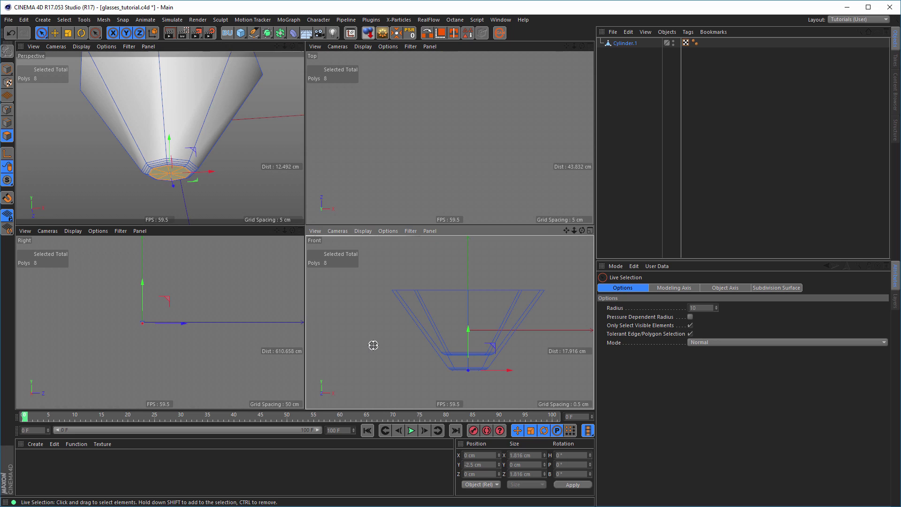
pyautogui.middleClick(372, 344)
pyautogui.scroll(4, 328, 328)
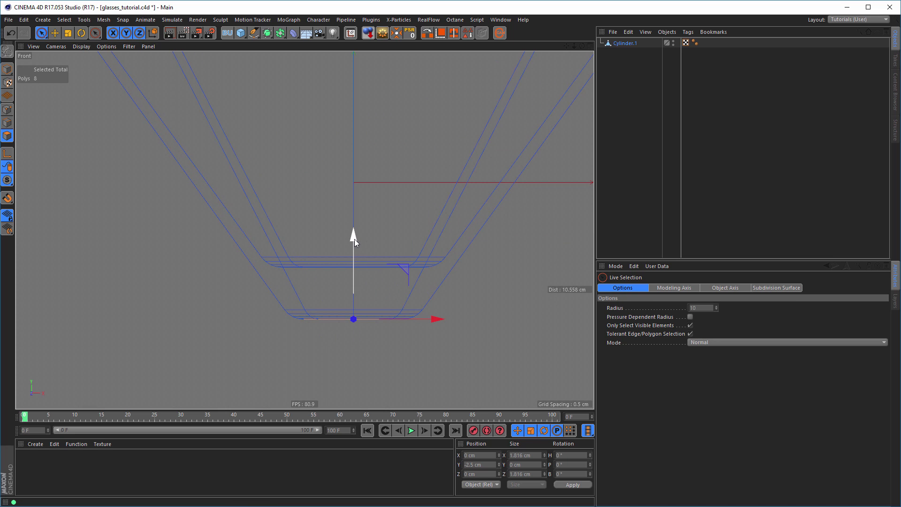
pyautogui.moveTo(353, 238); pyautogui.dragTo(353, 247)
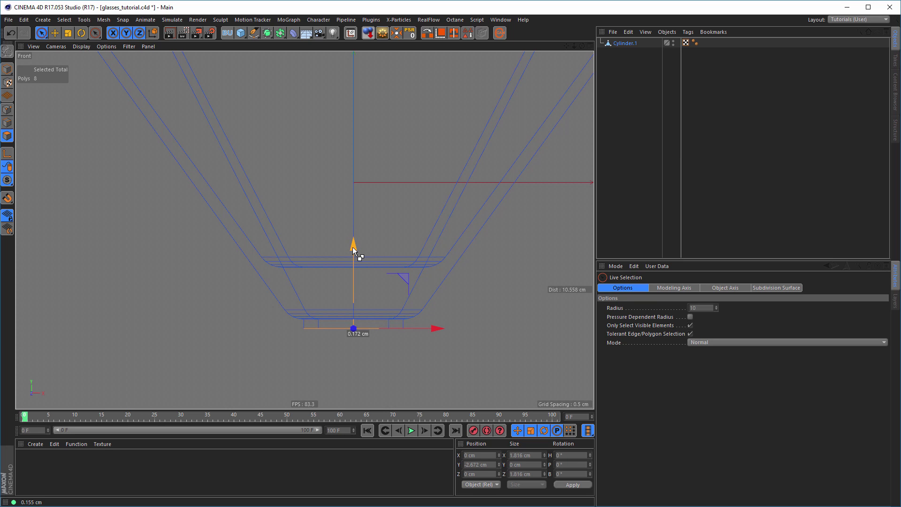
pyautogui.moveTo(353, 246); pyautogui.dragTo(350, 256)
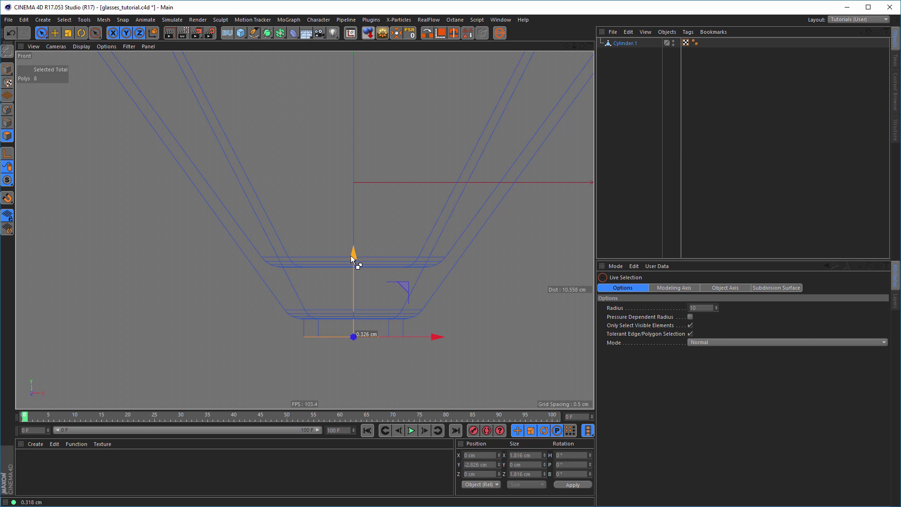
pyautogui.moveTo(351, 256); pyautogui.dragTo(352, 257)
# Inset the selected bottom cap polygons with Extrude Inner by about 0.14 cm.
pyautogui.middleClick(325, 261)
pyautogui.middleClick(217, 201)
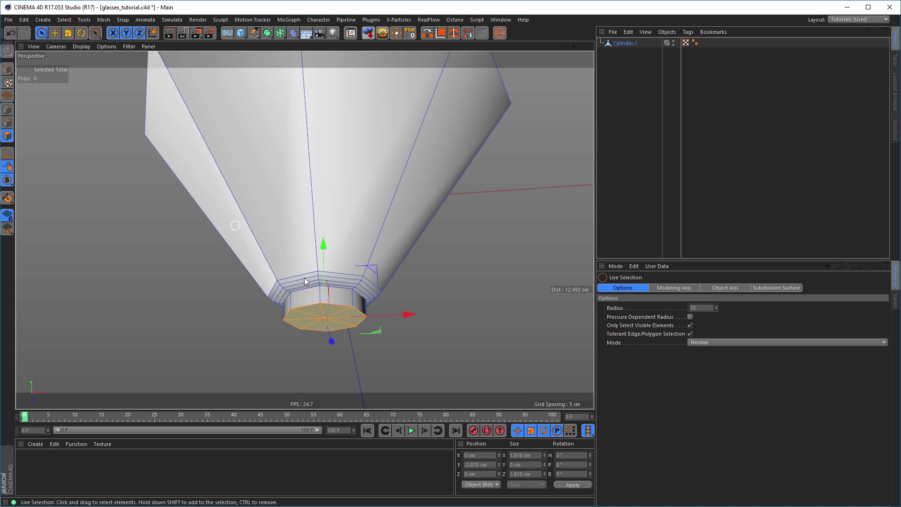
pyautogui.press('i')
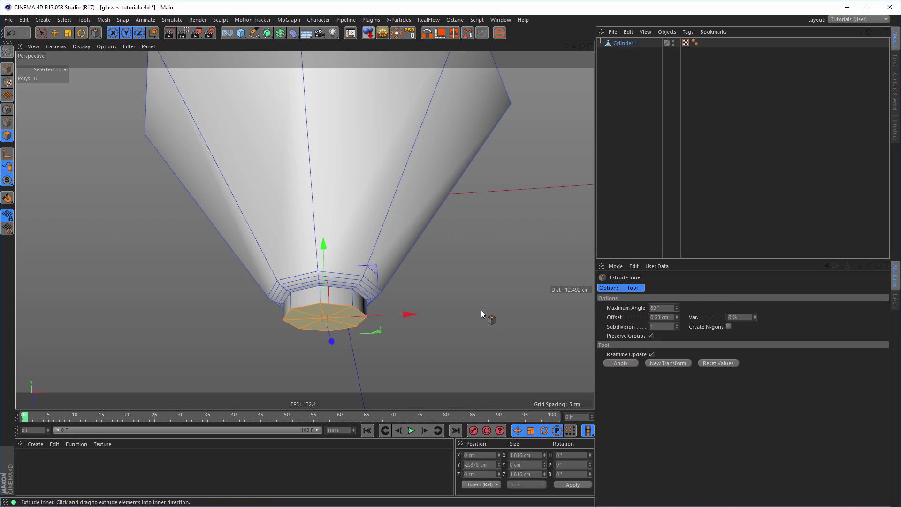
pyautogui.moveTo(481, 310); pyautogui.dragTo(494, 309)
# Extrude the inset cap about 1.32 cm downward in the front view and scale it to about 0.85 cm across.
pyautogui.middleClick(457, 300)
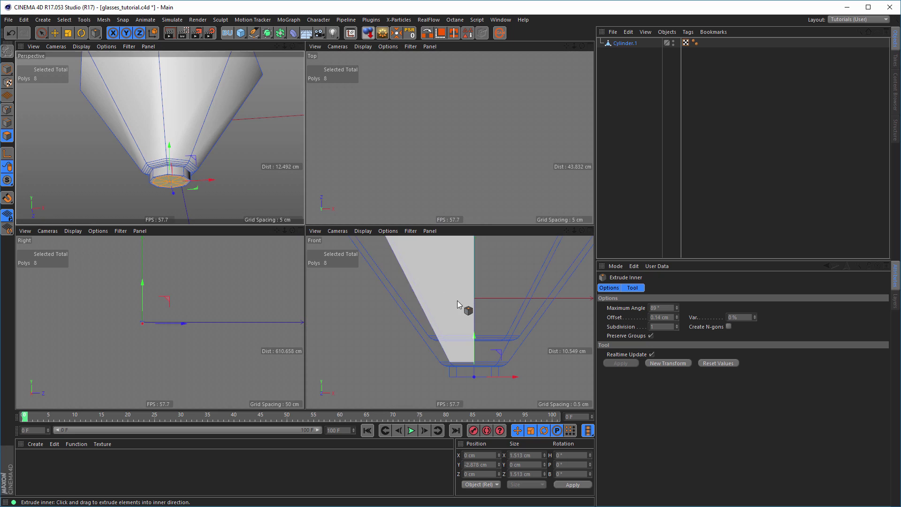
pyautogui.middleClick(399, 288)
pyautogui.keyDown('alt'); pyautogui.moveTo(406, 224); pyautogui.dragTo(405, 201, button='middle'); pyautogui.keyUp('alt')
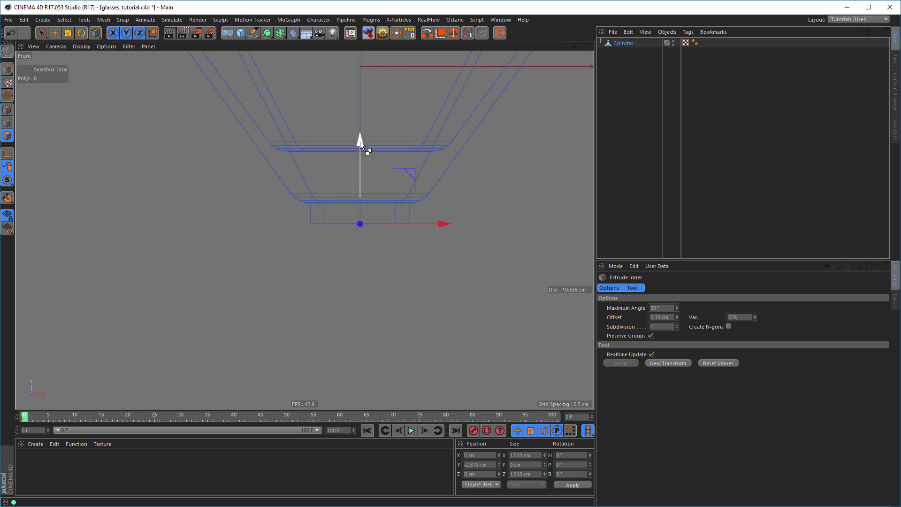
pyautogui.moveTo(359, 141); pyautogui.dragTo(356, 218)
pyautogui.press('t')
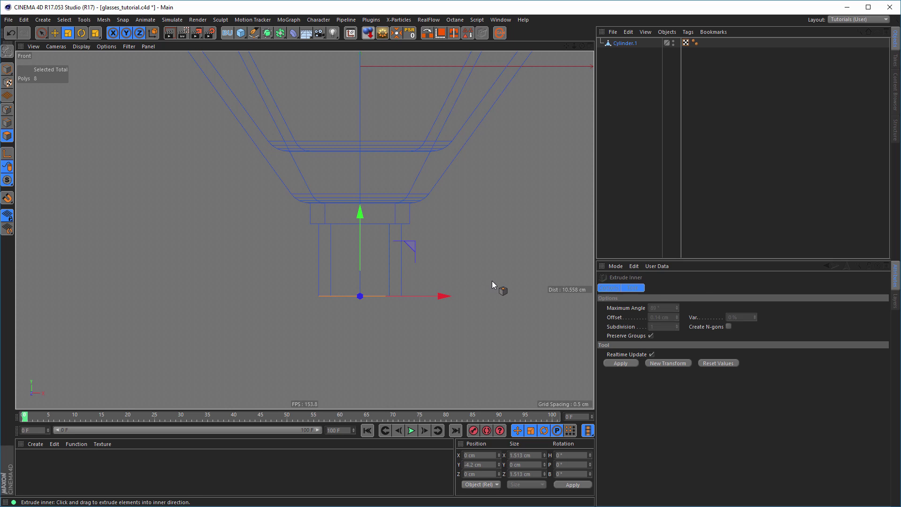
pyautogui.moveTo(492, 280); pyautogui.dragTo(334, 328)
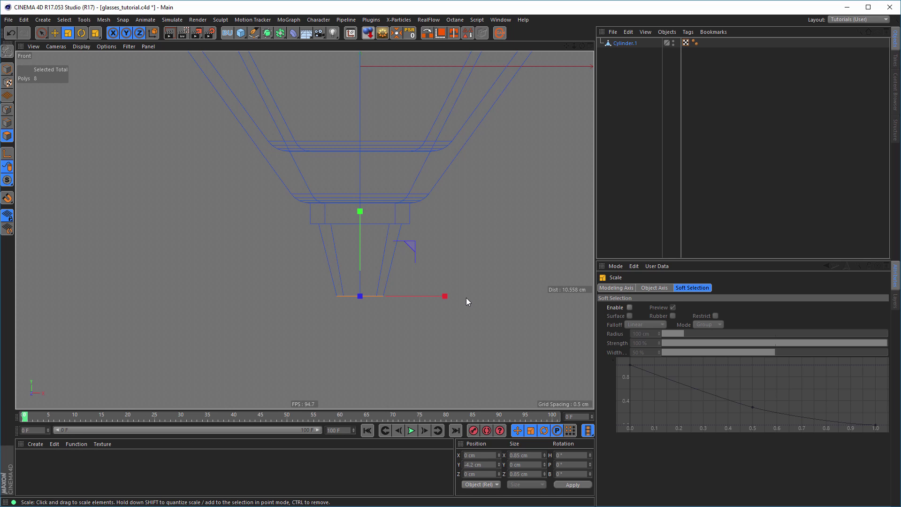
pyautogui.keyDown('alt'); pyautogui.moveTo(460, 299); pyautogui.dragTo(467, 311); pyautogui.keyUp('alt')
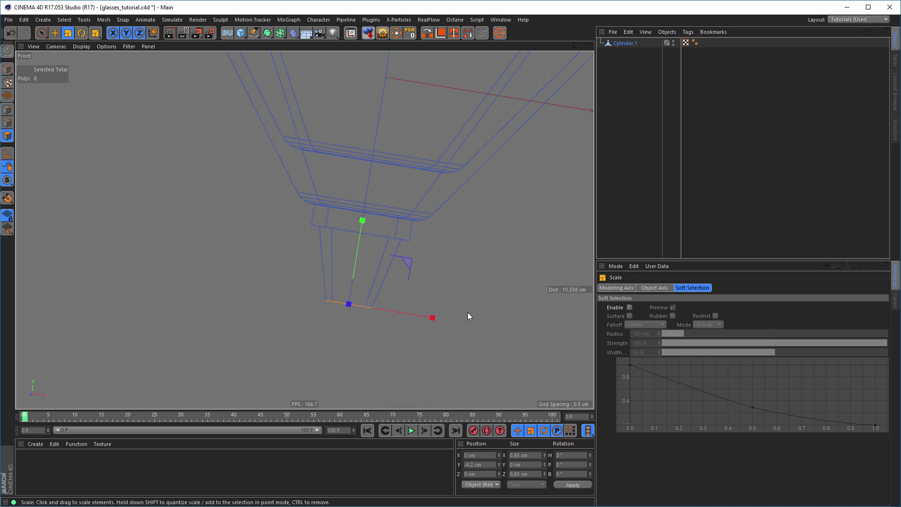
pyautogui.hotkey('ctrl', 'shift', 'z')
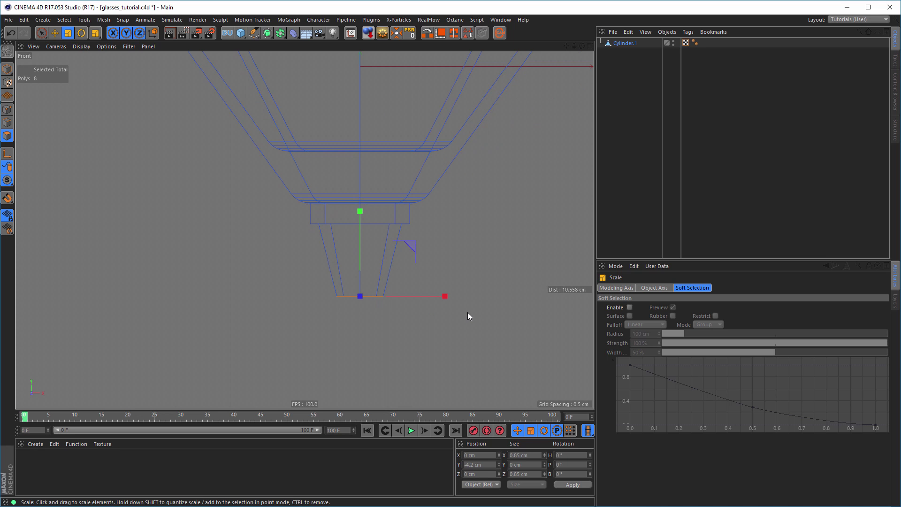
# Check the stem taper in perspective, then widen the bottom cap to about 0.955 cm across in the front view.
pyautogui.middleClick(467, 311)
pyautogui.middleClick(227, 184)
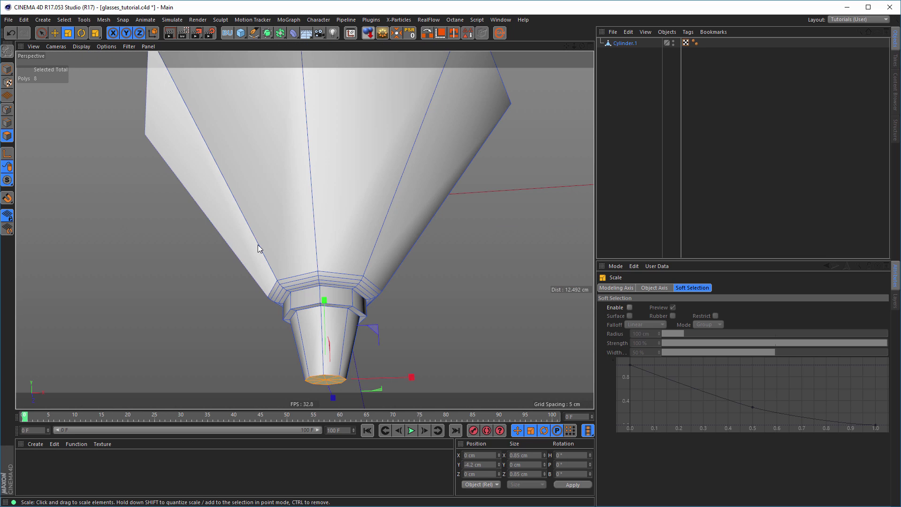
pyautogui.scroll(-3, 256, 313)
pyautogui.keyDown('alt'); pyautogui.moveTo(313, 321); pyautogui.dragTo(343, 302); pyautogui.keyUp('alt')
pyautogui.scroll(6, 352, 326)
pyautogui.middleClick(345, 301)
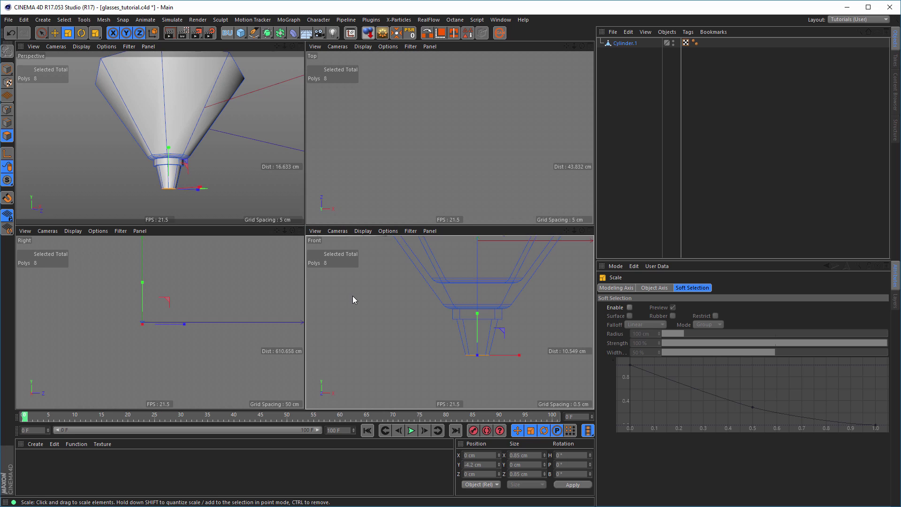
pyautogui.middleClick(353, 295)
pyautogui.scroll(2, 403, 323)
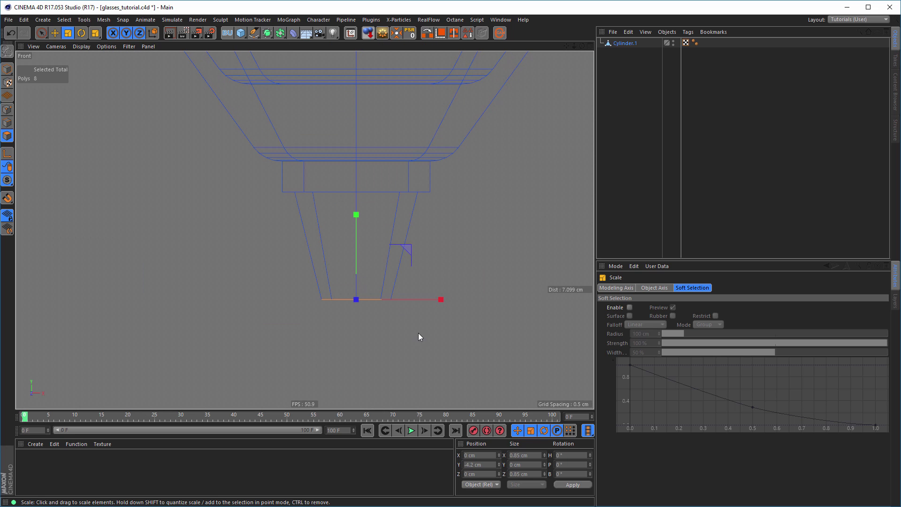
pyautogui.moveTo(419, 333); pyautogui.dragTo(463, 319)
pyautogui.scroll(-1, 371, 319)
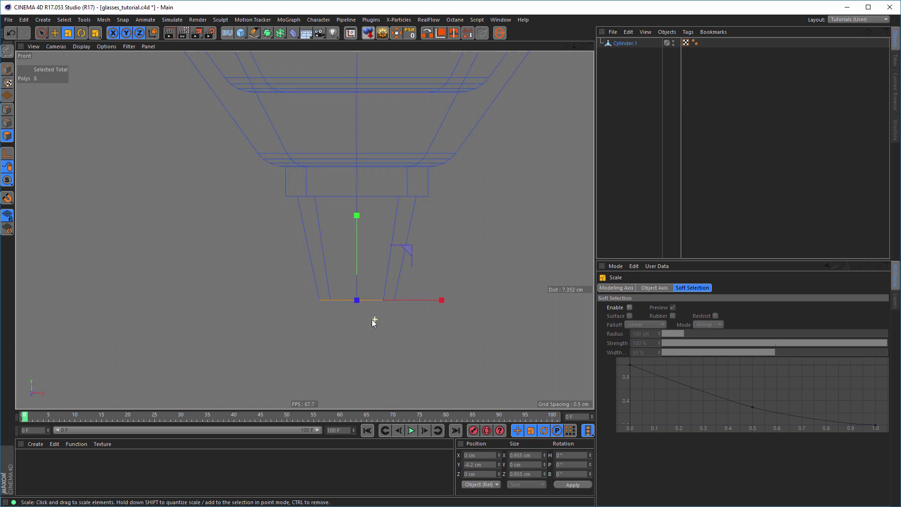
# Extrude the stem's cap about 0.4 cm further down in three short segments, consulting the Cocktail-Glass.jpg reference.
pyautogui.moveTo(368, 316); pyautogui.dragTo(368, 255, button='middle')
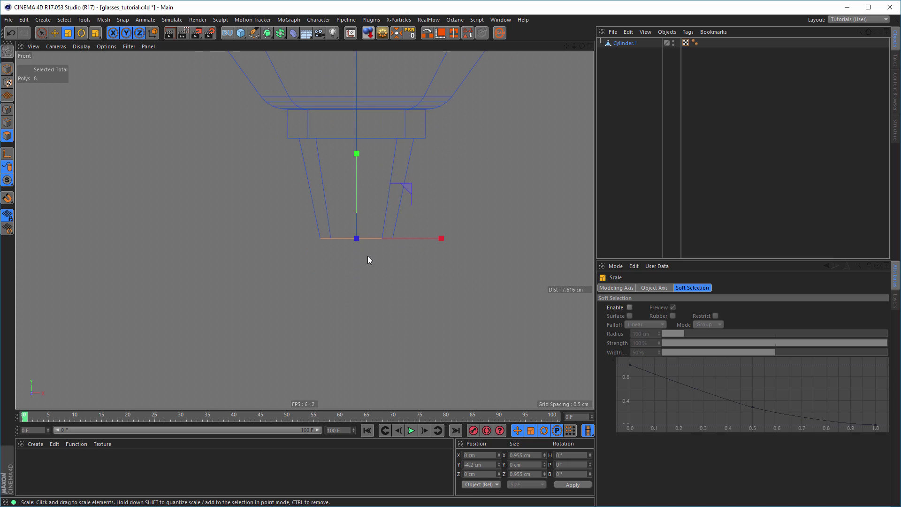
pyautogui.press('e')
pyautogui.moveTo(356, 156); pyautogui.dragTo(354, 166)
pyautogui.moveTo(638, 0); pyautogui.dragTo(586, 94)
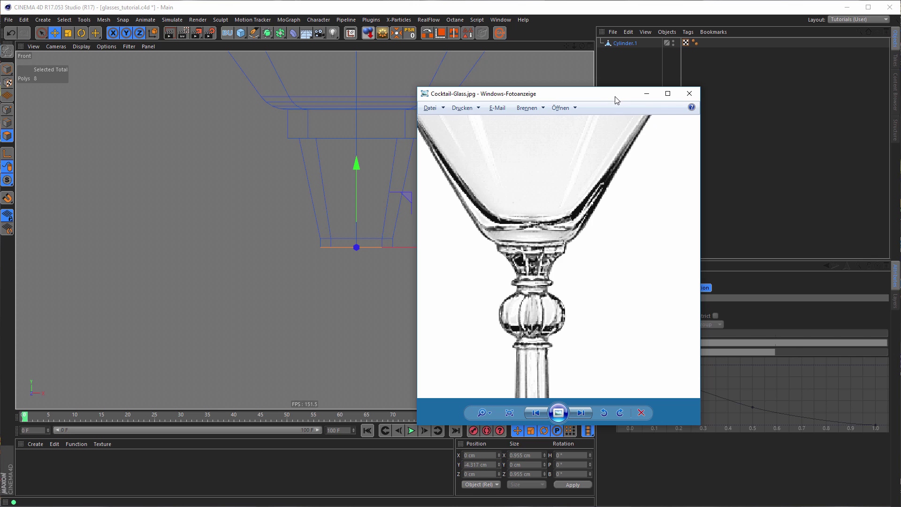
pyautogui.moveTo(615, 99); pyautogui.dragTo(868, 0)
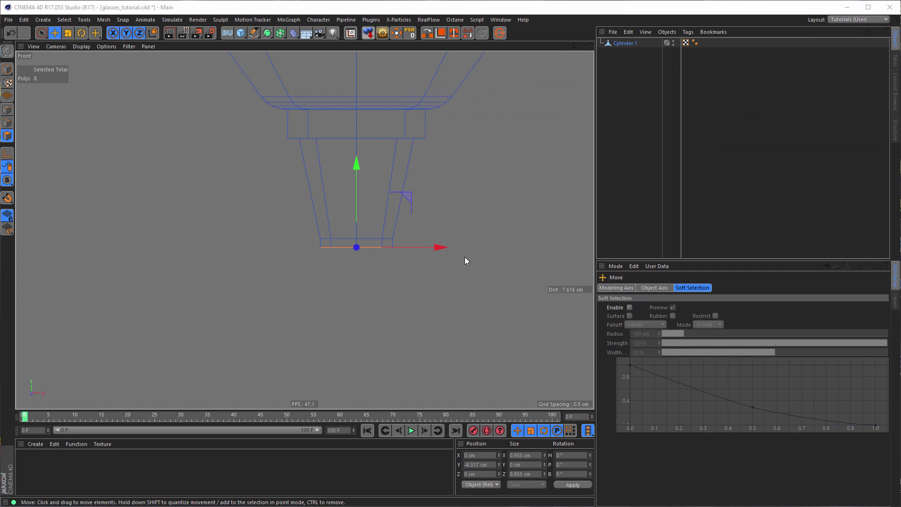
pyautogui.moveTo(357, 162); pyautogui.dragTo(353, 188)
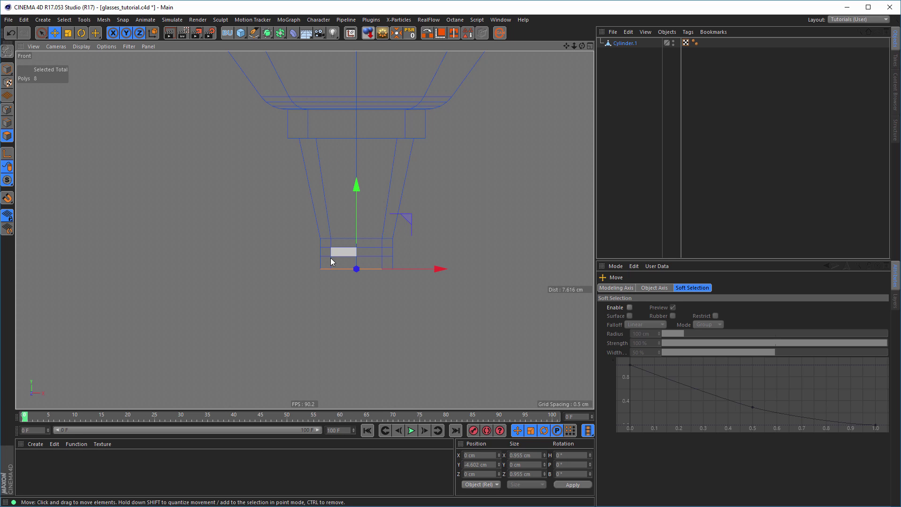
# Loop-select the edge just above the stem's bottom and scale it to about 1.21 cm across to form a ring.
pyautogui.click(7, 122)
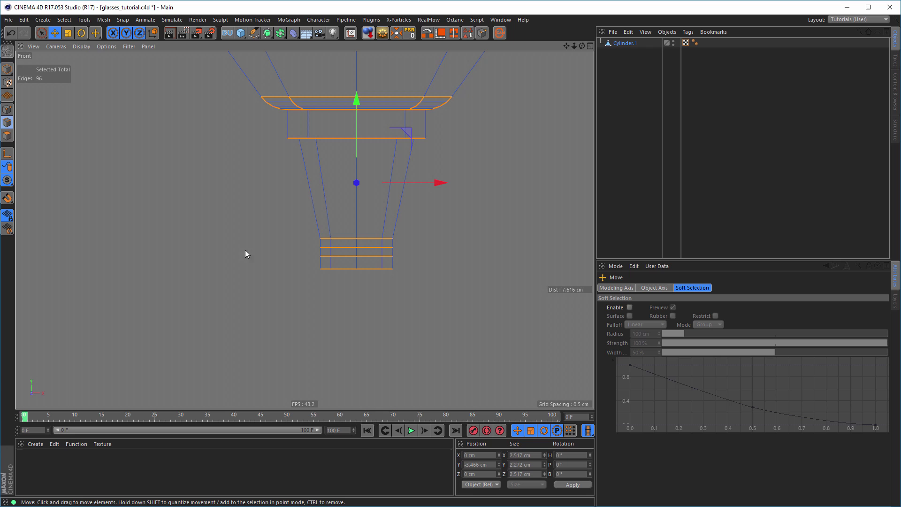
pyautogui.doubleClick(342, 256)
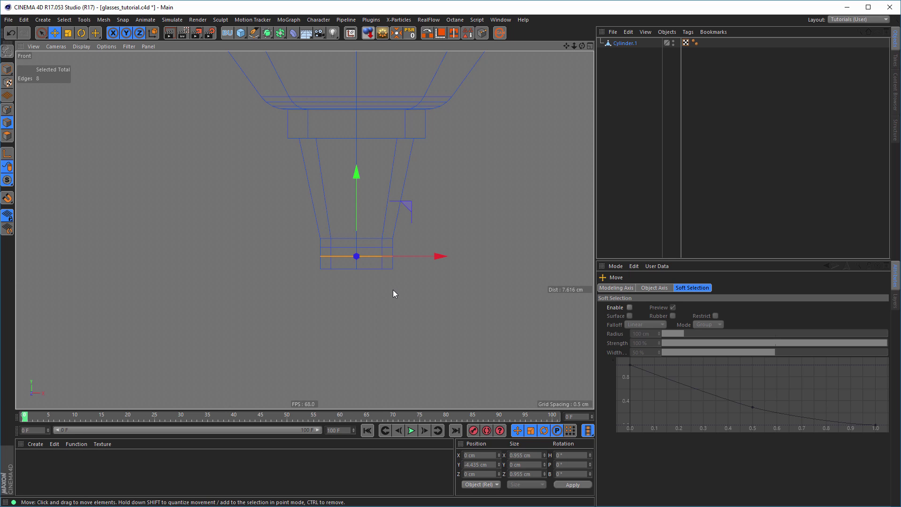
pyautogui.press('t')
pyautogui.moveTo(400, 312); pyautogui.dragTo(495, 290)
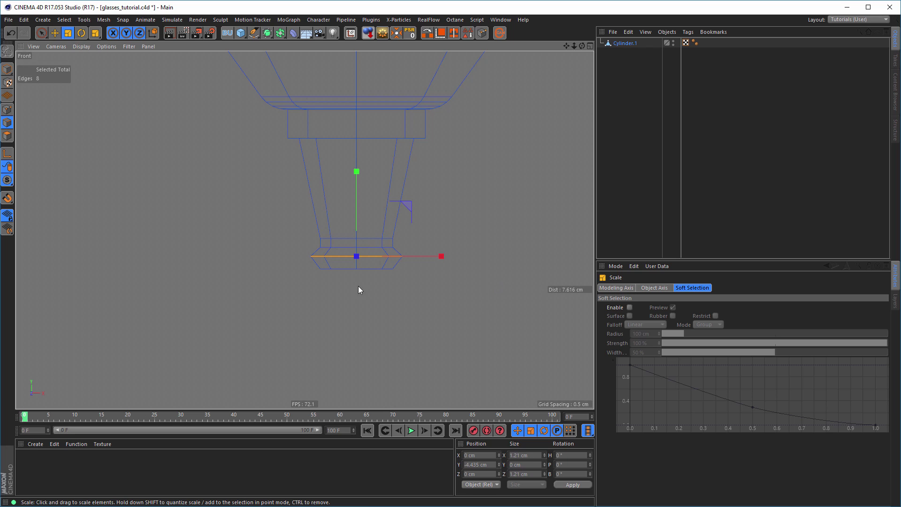
# Select the stem's bottom edge loop and examine the section below the ring in the Cocktail-Glass.jpg reference.
pyautogui.click(344, 269)
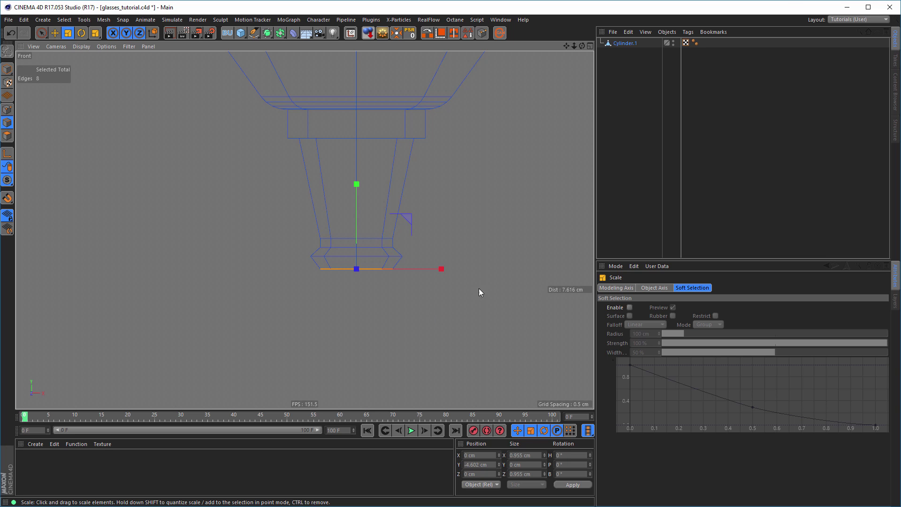
pyautogui.moveTo(624, 1); pyautogui.dragTo(580, 76)
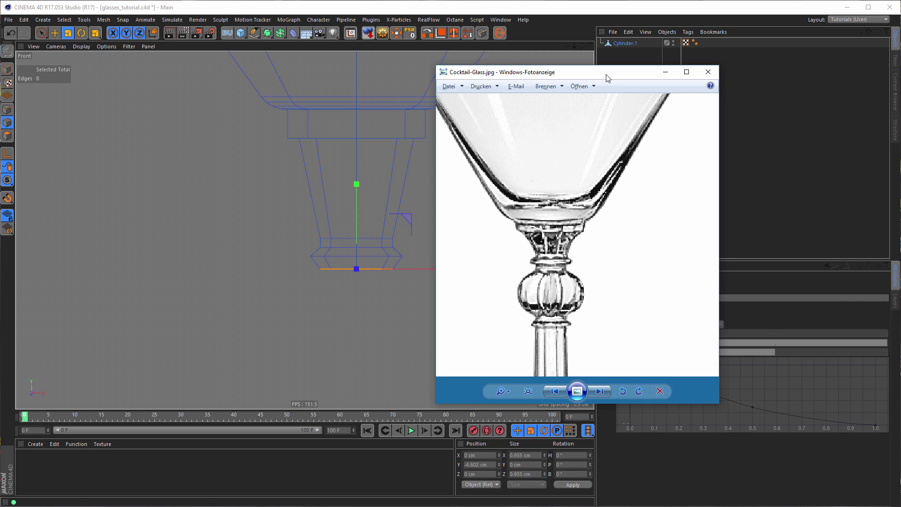
pyautogui.moveTo(606, 78); pyautogui.dragTo(864, 0)
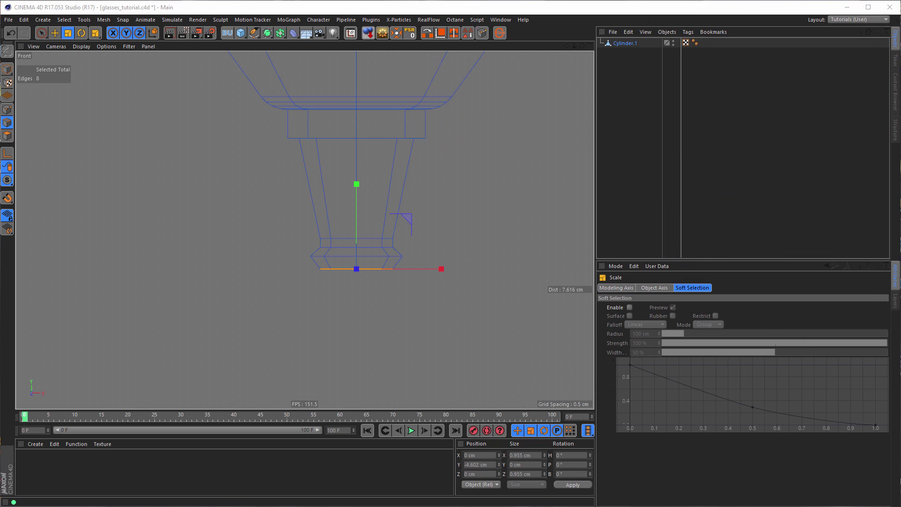
# Delete the center point of the stem's bottom cap in Point mode to open the end.
pyautogui.middleClick(427, 277)
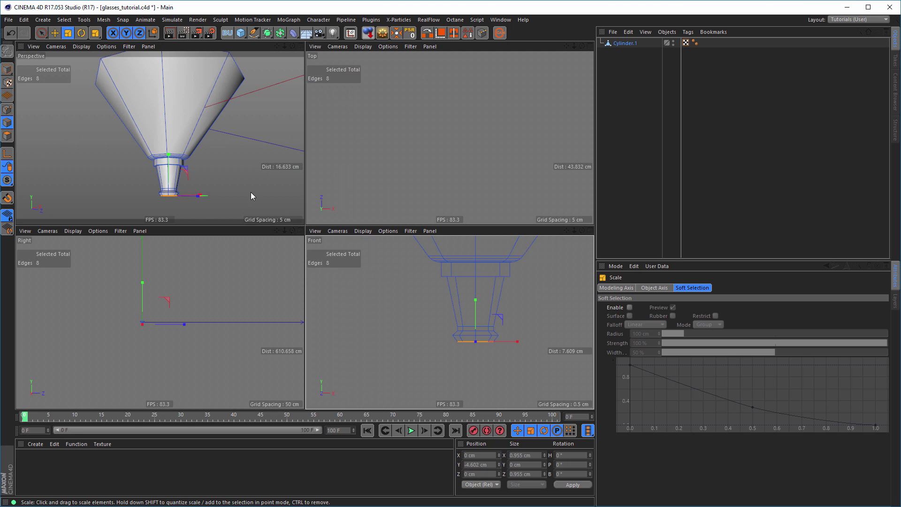
pyautogui.middleClick(238, 179)
pyautogui.keyDown('alt'); pyautogui.moveTo(323, 297); pyautogui.dragTo(343, 228, button='middle'); pyautogui.keyUp('alt')
pyautogui.keyDown('alt'); pyautogui.moveTo(342, 255); pyautogui.dragTo(343, 290); pyautogui.keyUp('alt')
pyautogui.keyDown('alt'); pyautogui.moveTo(370, 285); pyautogui.dragTo(417, 280, button='right'); pyautogui.keyUp('alt')
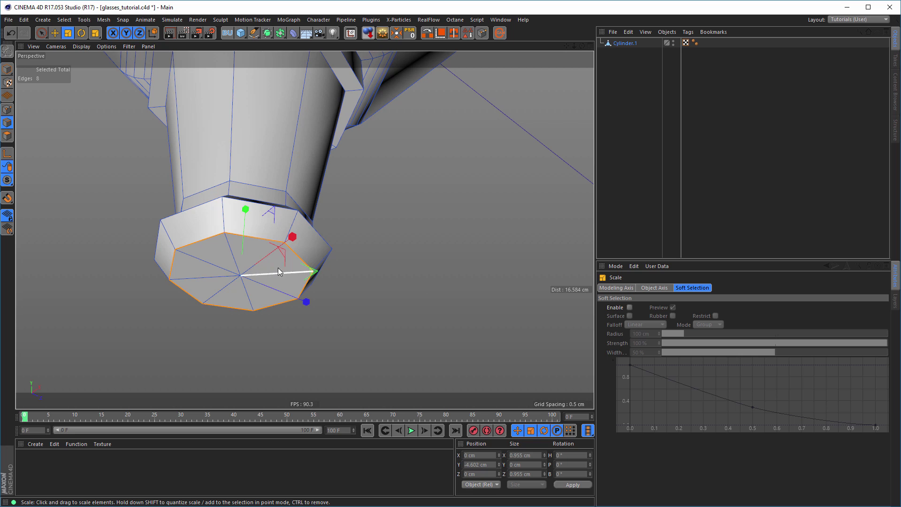
pyautogui.keyDown('alt'); pyautogui.moveTo(279, 272); pyautogui.dragTo(333, 259, button='middle'); pyautogui.keyUp('alt')
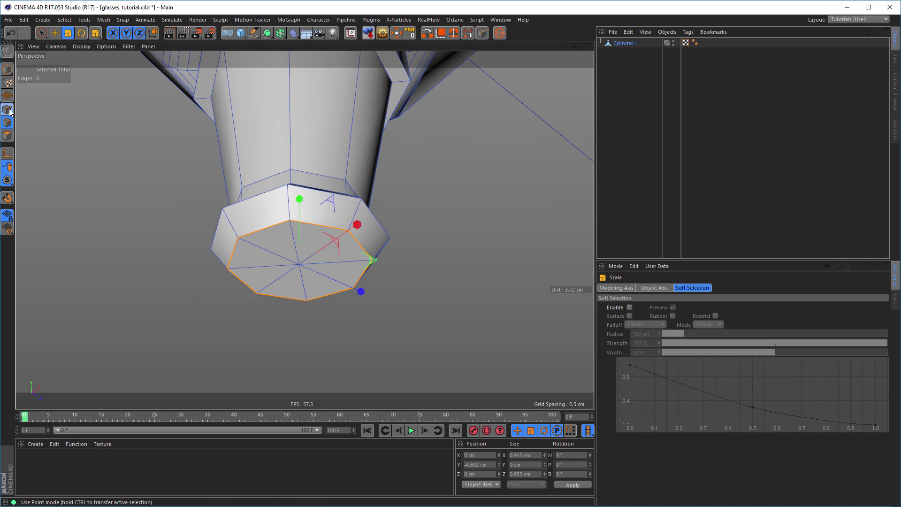
pyautogui.click(7, 110)
pyautogui.press('space')
pyautogui.click(299, 264)
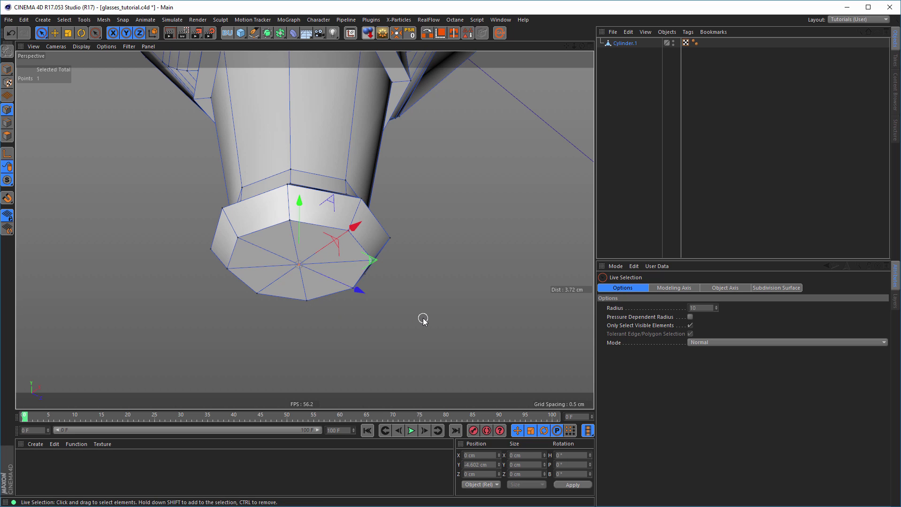
pyautogui.press('Delete')
pyautogui.keyDown('alt'); pyautogui.moveTo(387, 234); pyautogui.dragTo(389, 192); pyautogui.keyUp('alt')
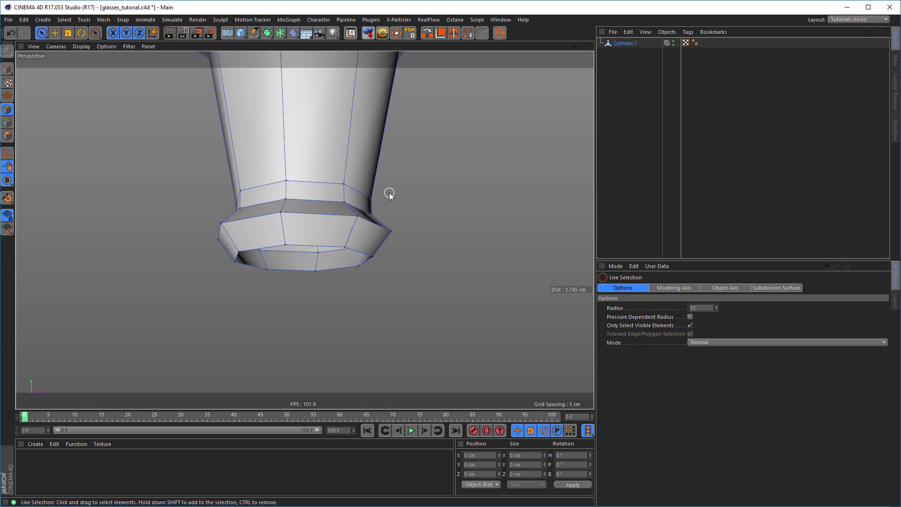
# Switch to Edge mode and select the open edge loop at the bottom of the stem.
pyautogui.click(55, 32)
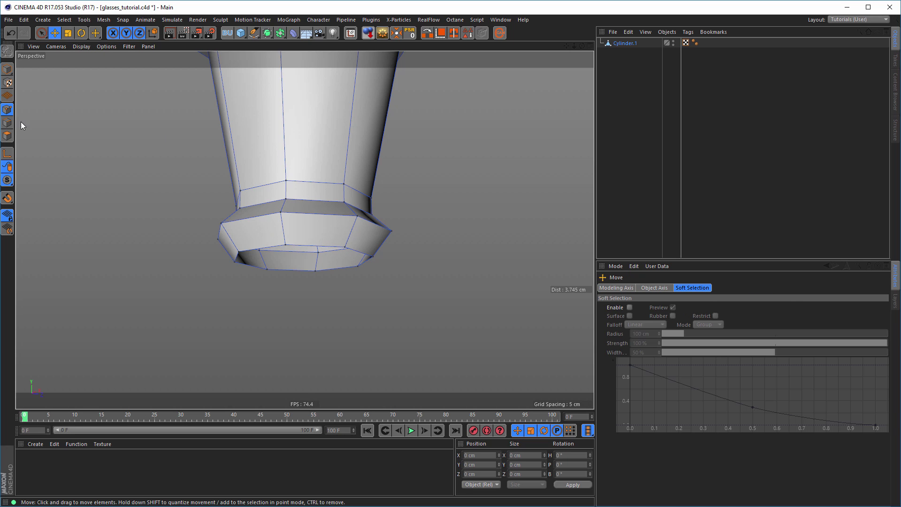
pyautogui.click(7, 122)
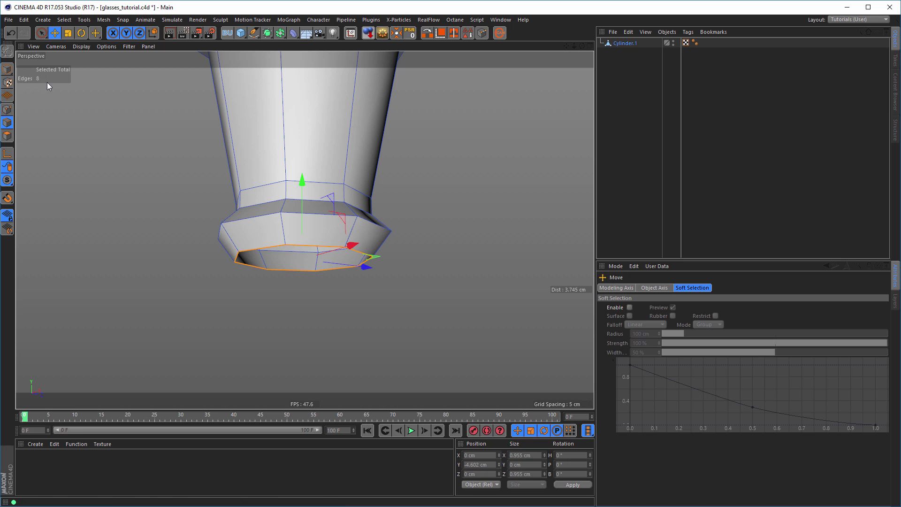
pyautogui.keyDown('alt'); pyautogui.moveTo(350, 236); pyautogui.dragTo(366, 253); pyautogui.keyUp('alt')
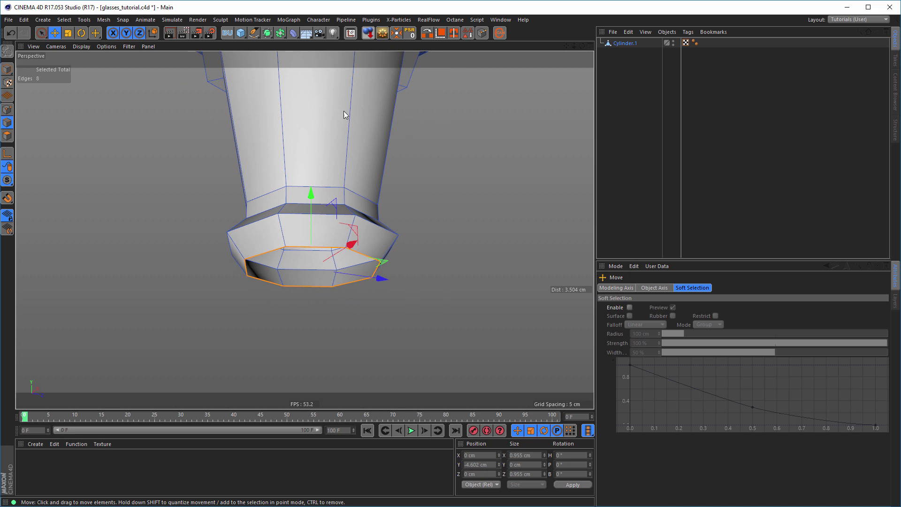
# Add a sphere primitive and scale it down to roughly the size of the bowl.
pyautogui.click(240, 32)
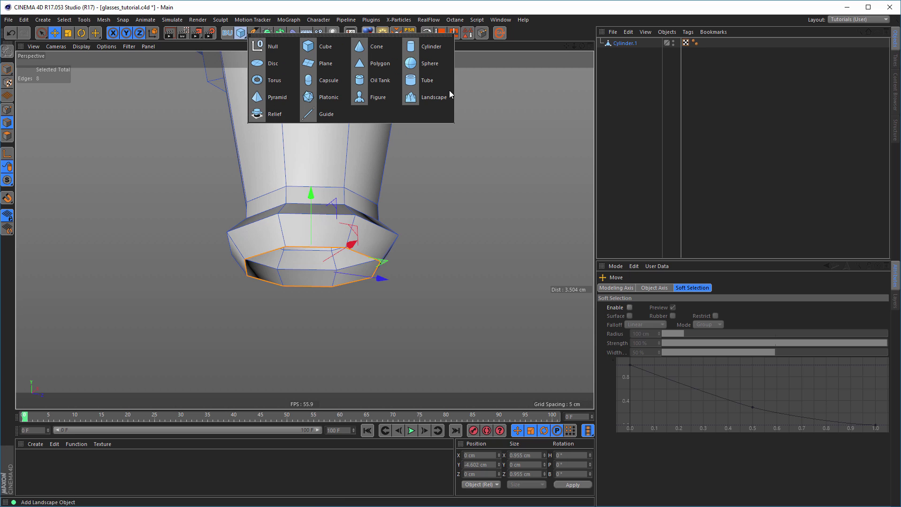
pyautogui.click(435, 64)
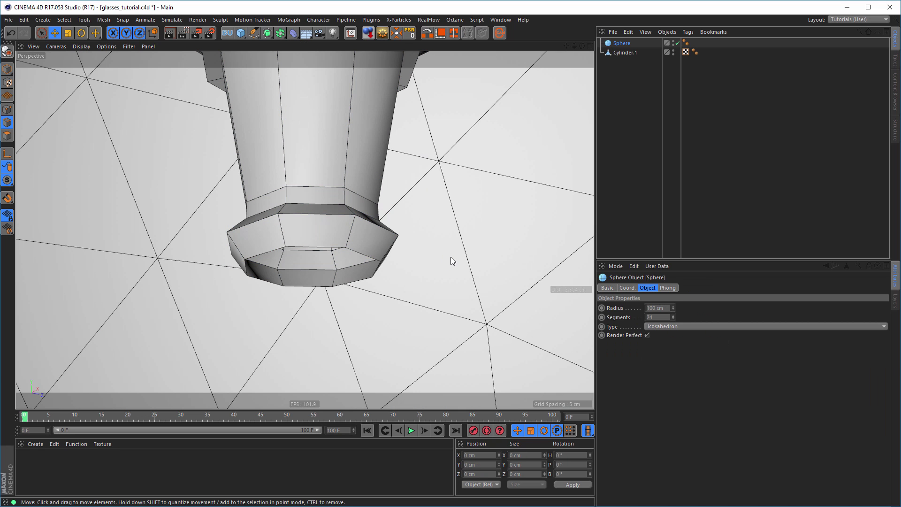
pyautogui.press('t')
pyautogui.moveTo(477, 250); pyautogui.dragTo(238, 275)
# Move the sphere straight down in the front view so its center sits just below the stem's open end.
pyautogui.middleClick(341, 274)
pyautogui.middleClick(385, 311)
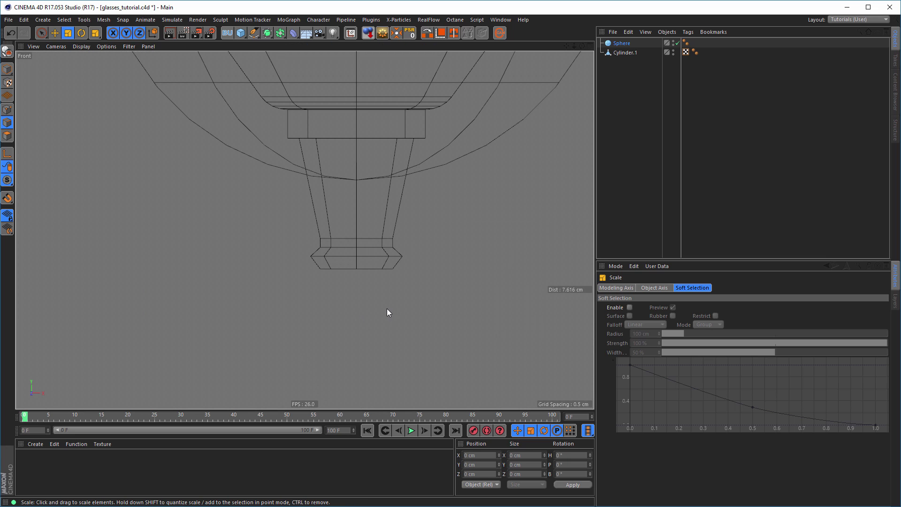
pyautogui.scroll(-8, 302, 282)
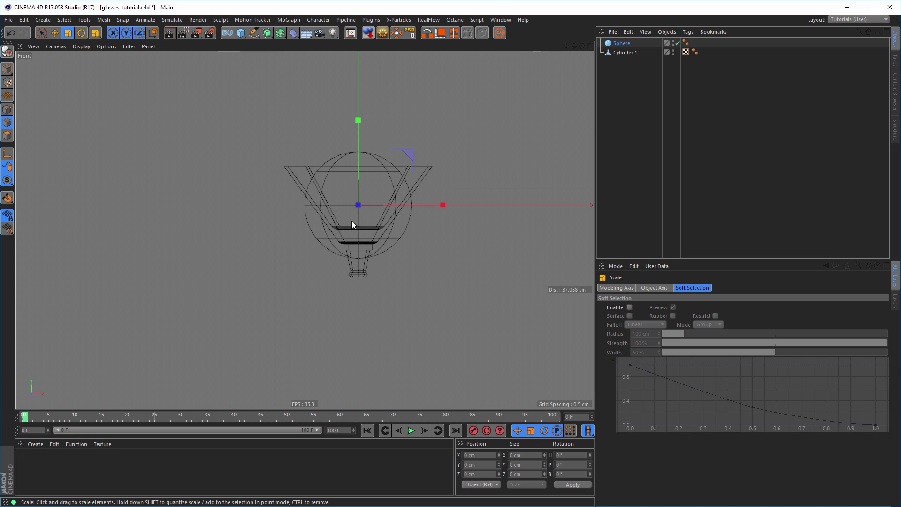
pyautogui.press('e')
pyautogui.moveTo(355, 123); pyautogui.dragTo(361, 204)
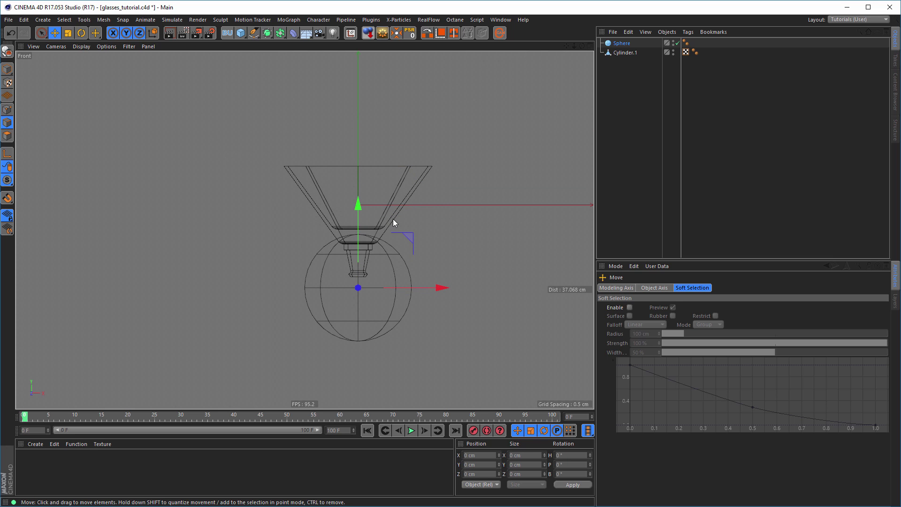
# Scale the sphere down to a radius of about 0.98 cm, slightly wider than the stem's bottom ring.
pyautogui.moveTo(468, 237); pyautogui.dragTo(393, 273)
pyautogui.hotkey('ctrl', 'z')
pyautogui.press('t')
pyautogui.moveTo(484, 242); pyautogui.dragTo(275, 343)
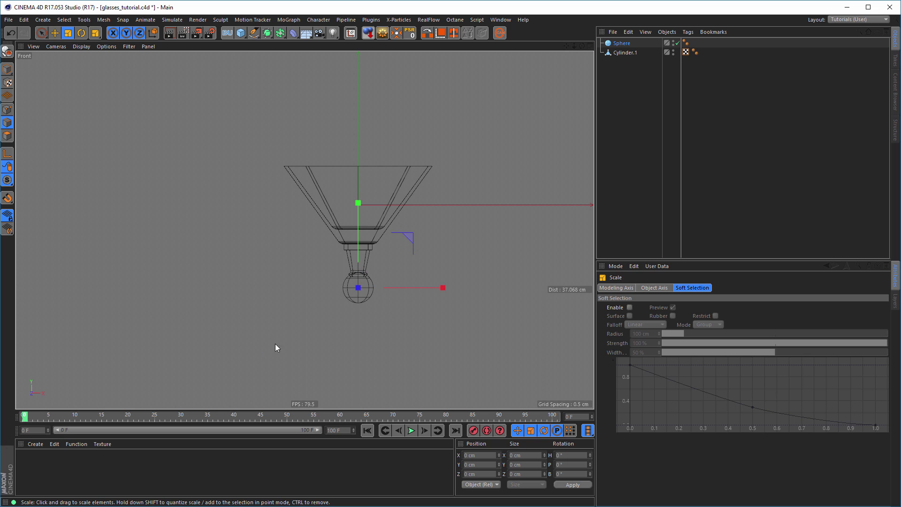
pyautogui.middleClick(345, 312)
pyautogui.middleClick(225, 170)
pyautogui.keyDown('alt'); pyautogui.moveTo(344, 299); pyautogui.dragTo(352, 240); pyautogui.keyUp('alt')
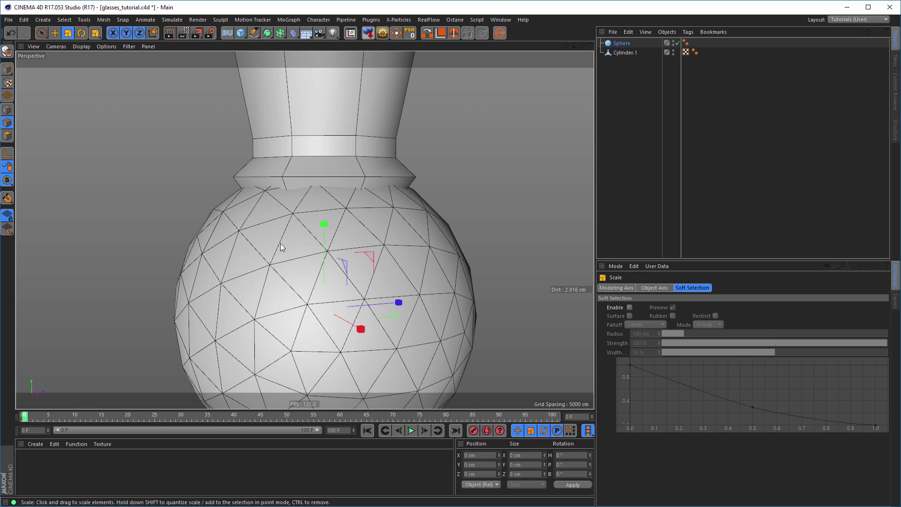
# Set the sphere's type to Standard and its segments to 8.
pyautogui.click(621, 43)
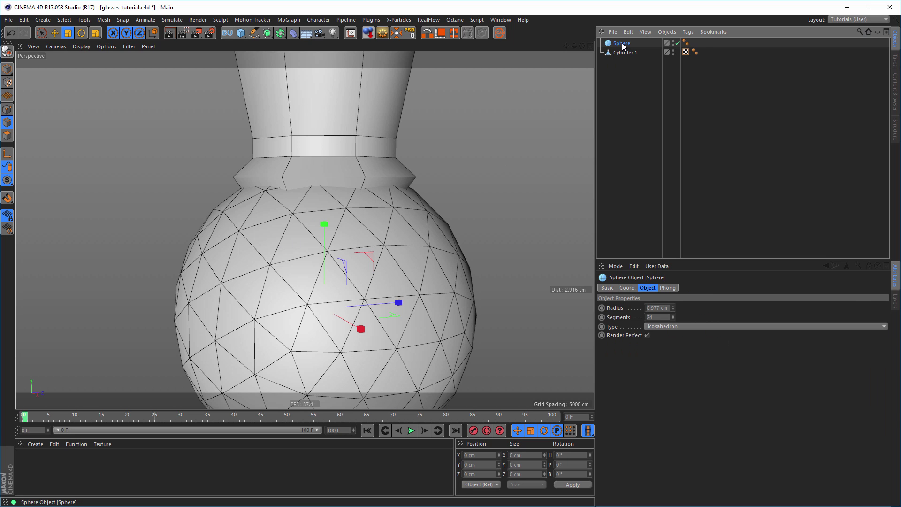
pyautogui.click(670, 327)
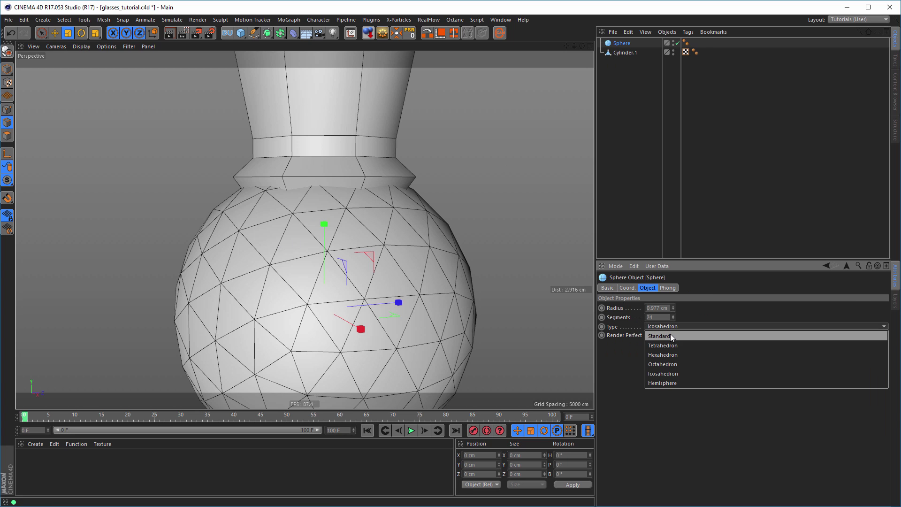
pyautogui.click(670, 333)
pyautogui.doubleClick(668, 317)
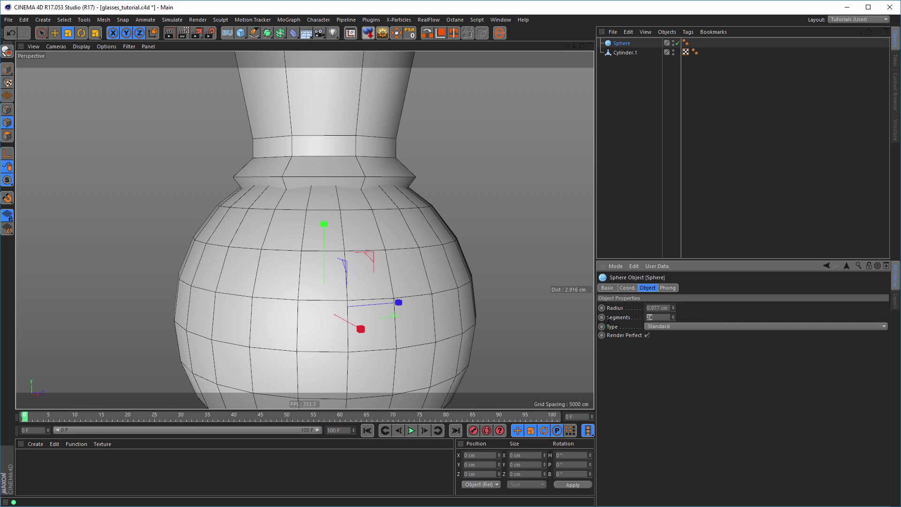
pyautogui.write('8')
pyautogui.press('Return')
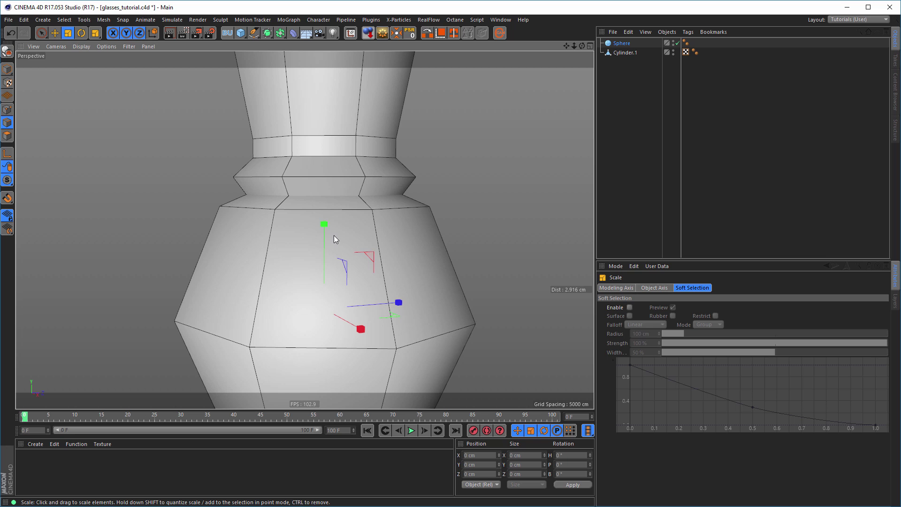
# Lower the sphere slightly along the Y axis so its upper facets meet the stem's open bottom rim.
pyautogui.press('e')
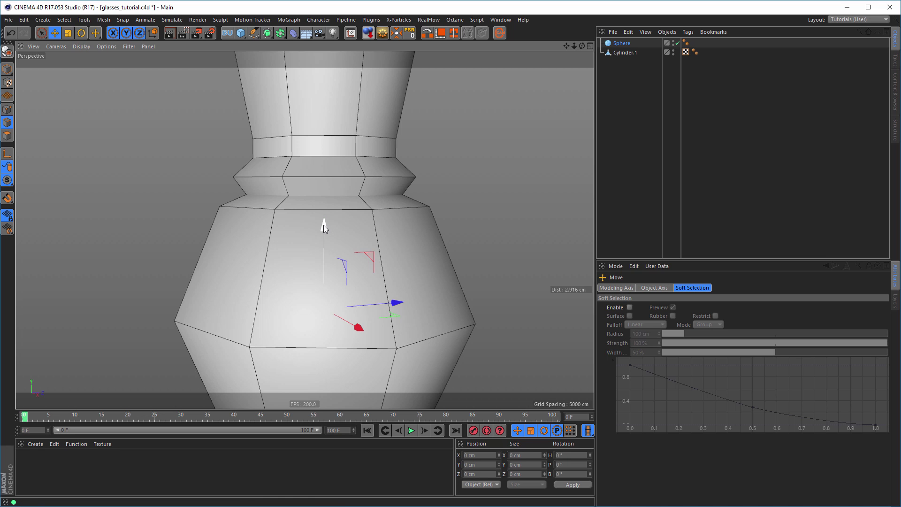
pyautogui.moveTo(322, 224)
pyautogui.mouseDown()
pyautogui.moveTo(328, 249)
pyautogui.moveTo(329, 238)
pyautogui.mouseUp()
pyautogui.keyDown('alt'); pyautogui.moveTo(309, 184); pyautogui.dragTo(295, 209); pyautogui.keyUp('alt')
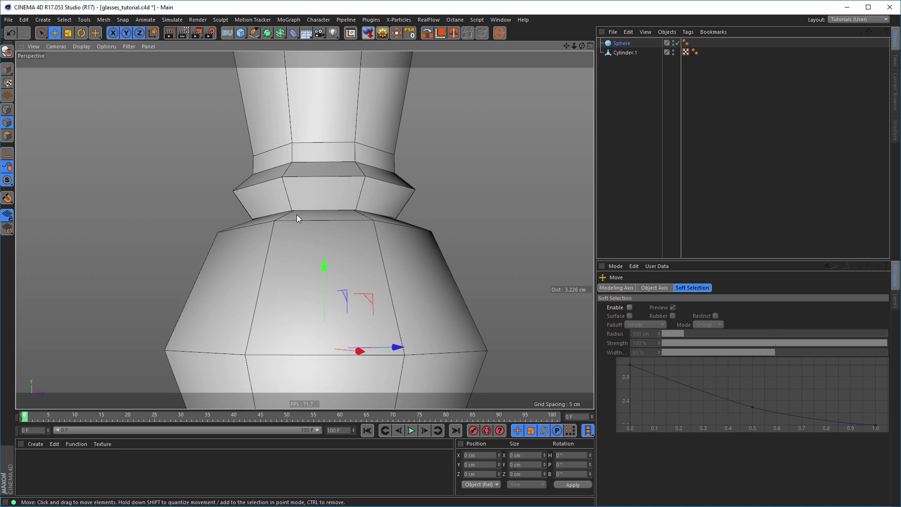
pyautogui.middleClick(352, 230)
pyautogui.middleClick(364, 281)
pyautogui.scroll(4, 364, 281)
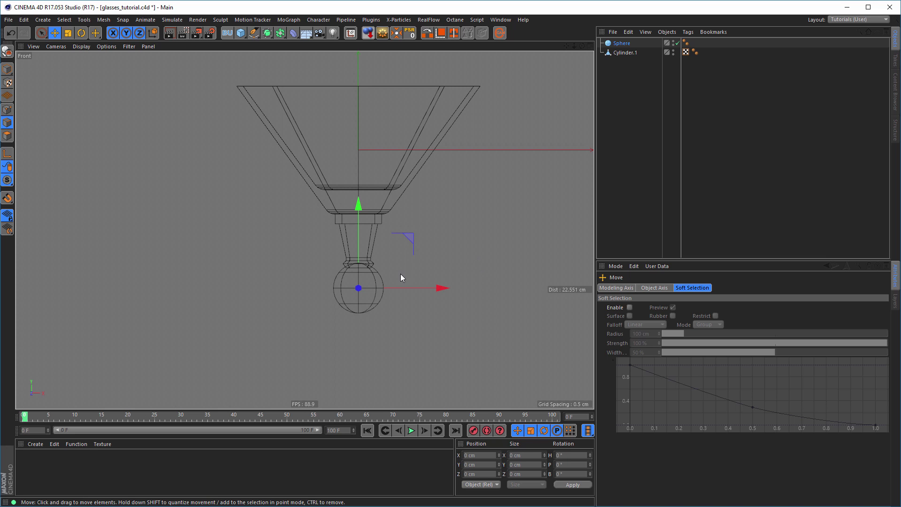
pyautogui.scroll(1, 393, 276)
pyautogui.scroll(3, 403, 273)
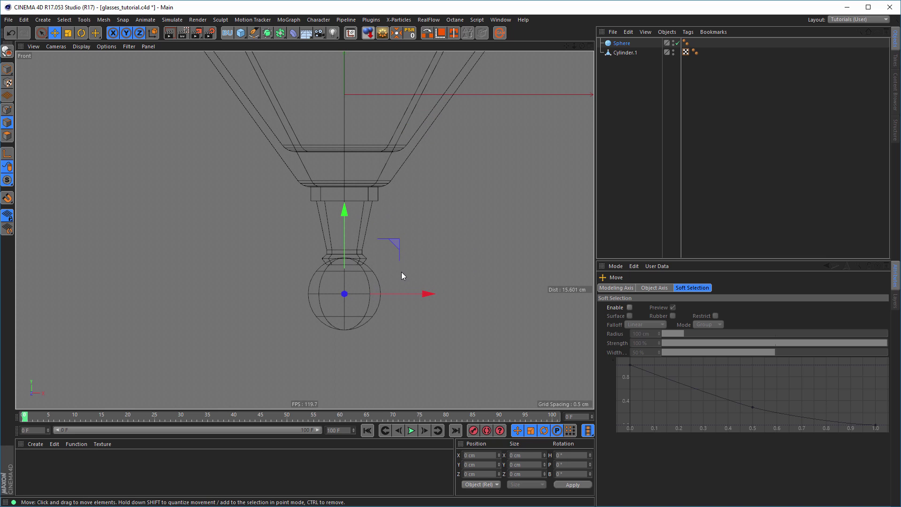
pyautogui.scroll(10, 342, 269)
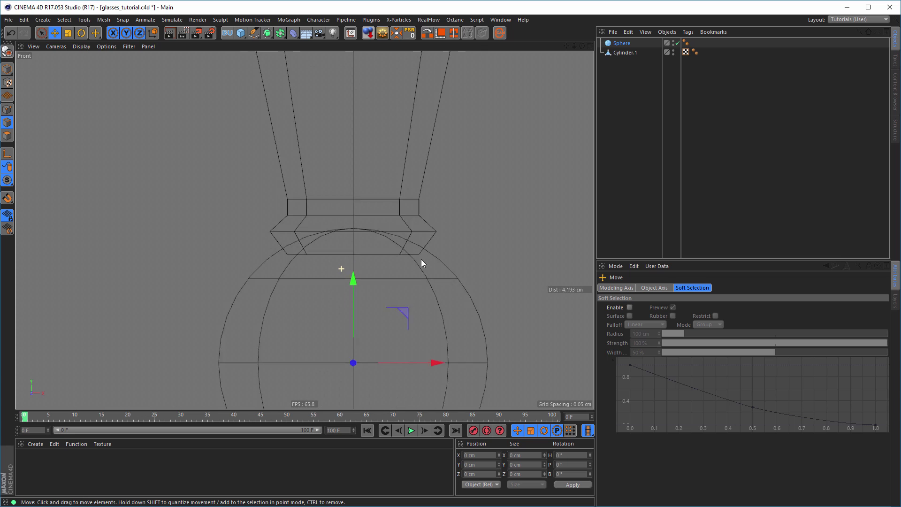
pyautogui.scroll(3, 432, 258)
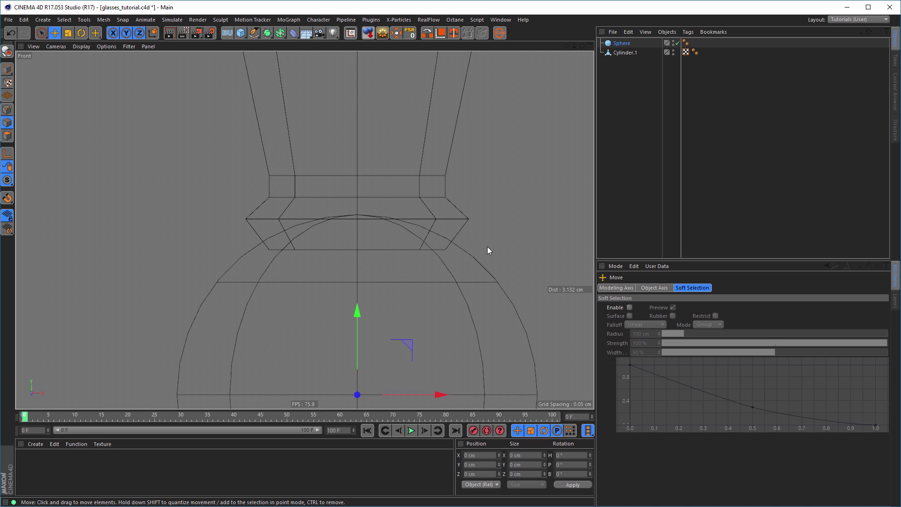
# Make the sphere editable and cut it with the Knife in Plane mode on X-Z, level with the stem's bottom rim.
pyautogui.click(620, 45)
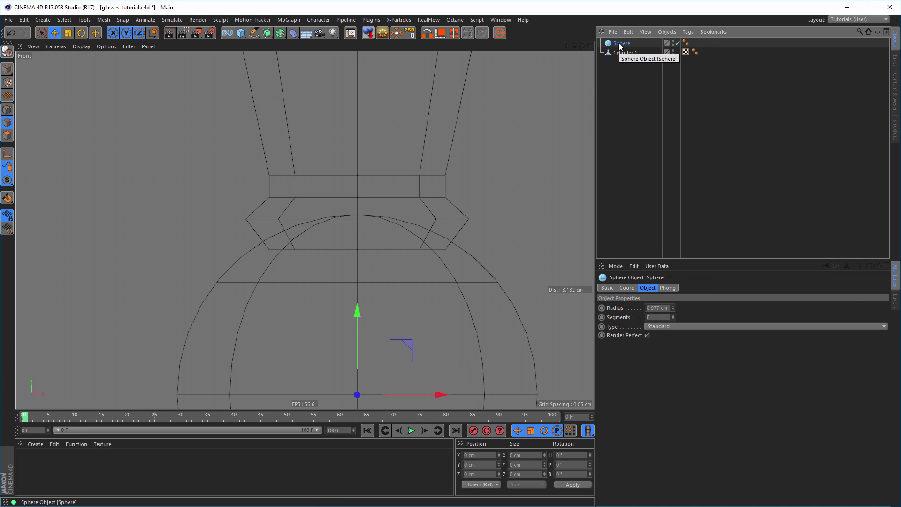
pyautogui.press('c')
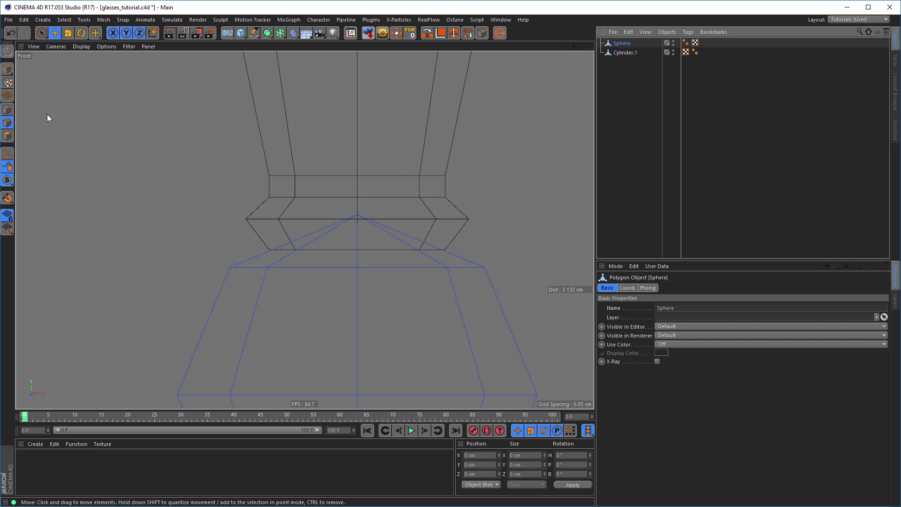
pyautogui.press('k')
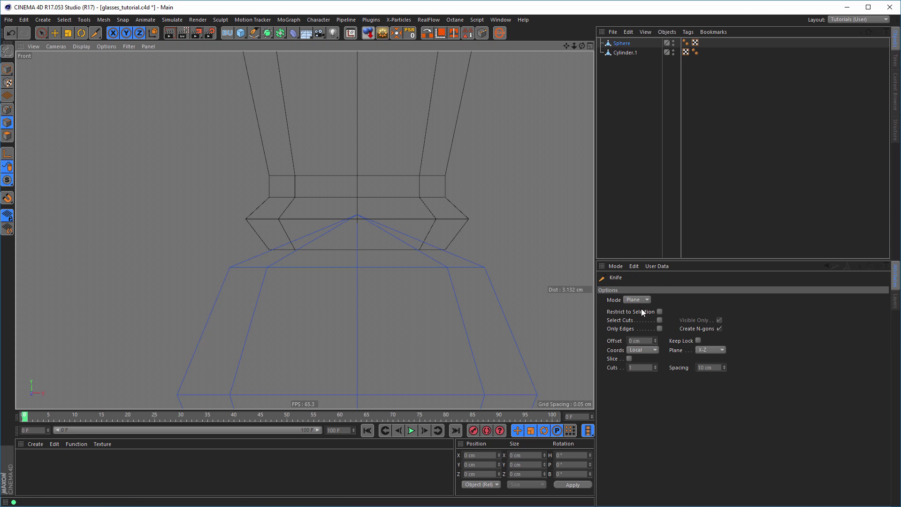
pyautogui.click(717, 350)
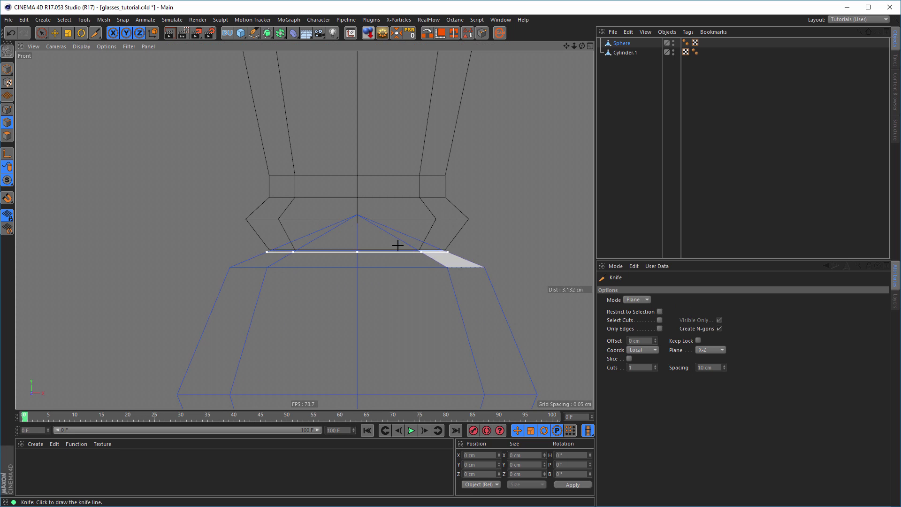
# Hide Cylinder.1 to expose the sphere's top and place the Sphere object below it in the object list.
pyautogui.middleClick(512, 227)
pyautogui.middleClick(192, 179)
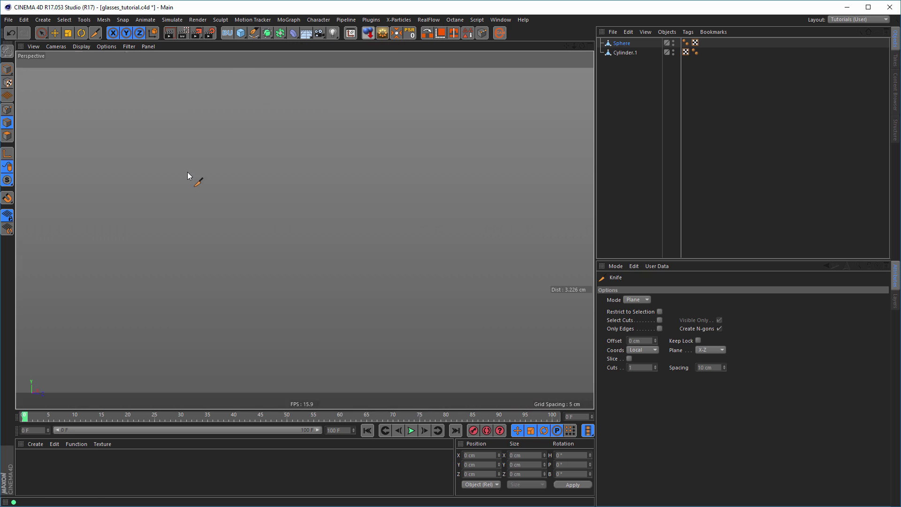
pyautogui.moveTo(322, 206)
pyautogui.keyDown('alt'); pyautogui.mouseDown(button='right')
pyautogui.moveTo(396, 201)
pyautogui.moveTo(381, 211)
pyautogui.mouseUp(button='right'); pyautogui.keyUp('alt')
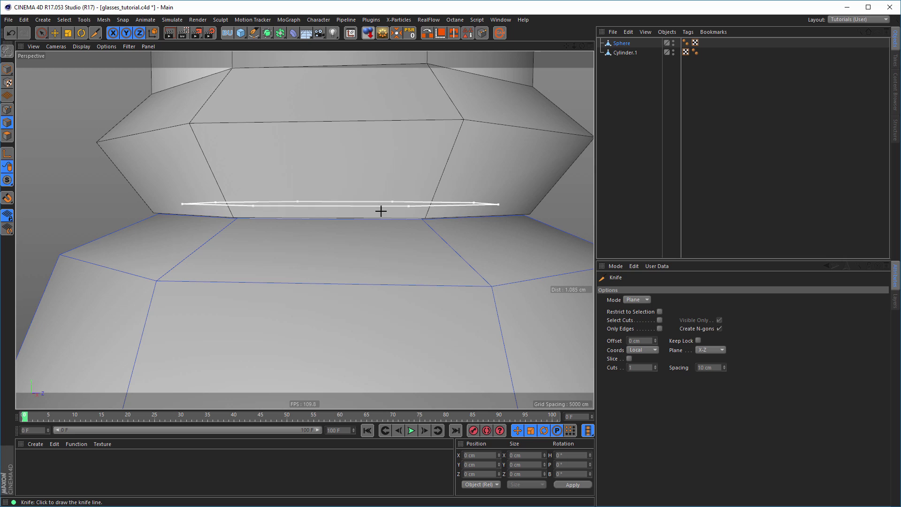
pyautogui.click(673, 50)
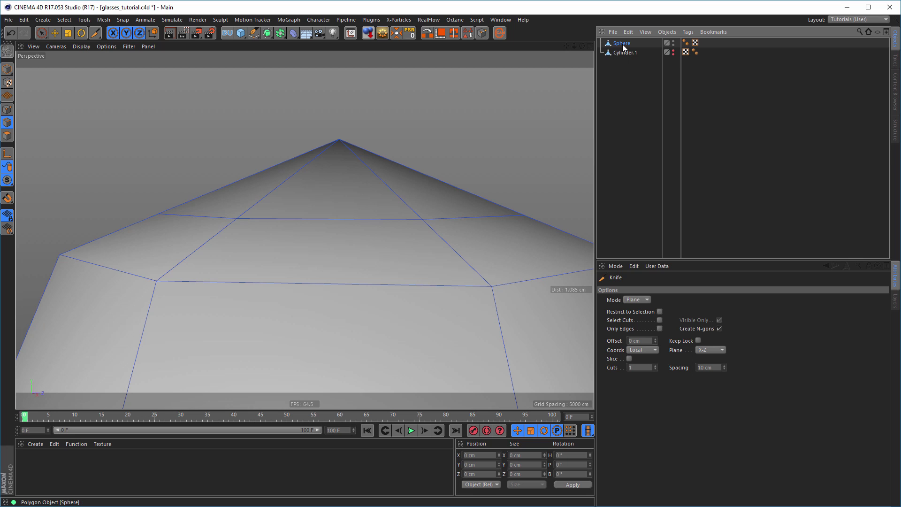
pyautogui.moveTo(621, 44); pyautogui.dragTo(623, 63)
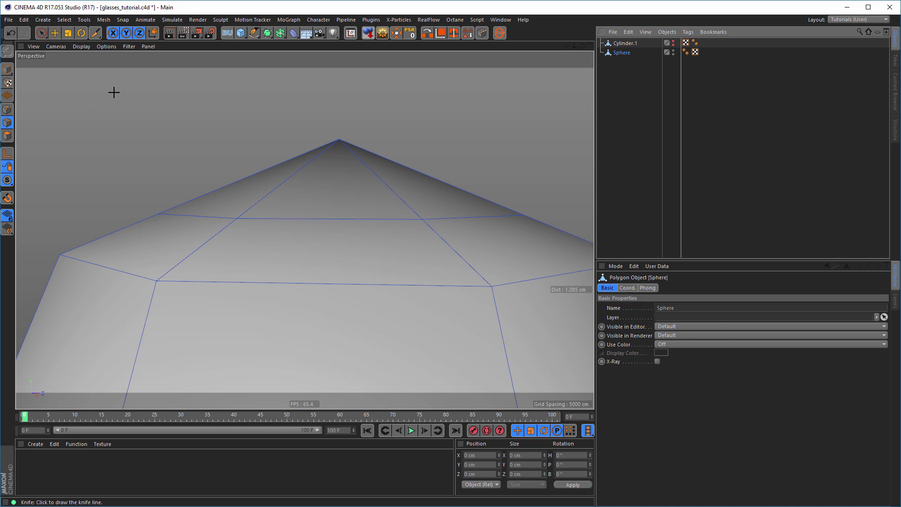
# Delete the sphere's top pole point in Point mode with Live Selection and show Cylinder.1 again.
pyautogui.click(42, 33)
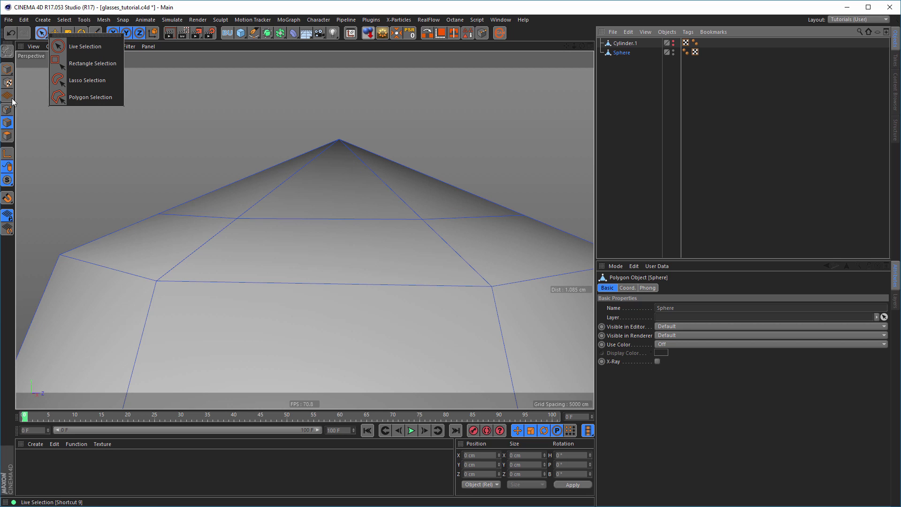
pyautogui.click(89, 46)
pyautogui.click(7, 110)
pyautogui.click(43, 33)
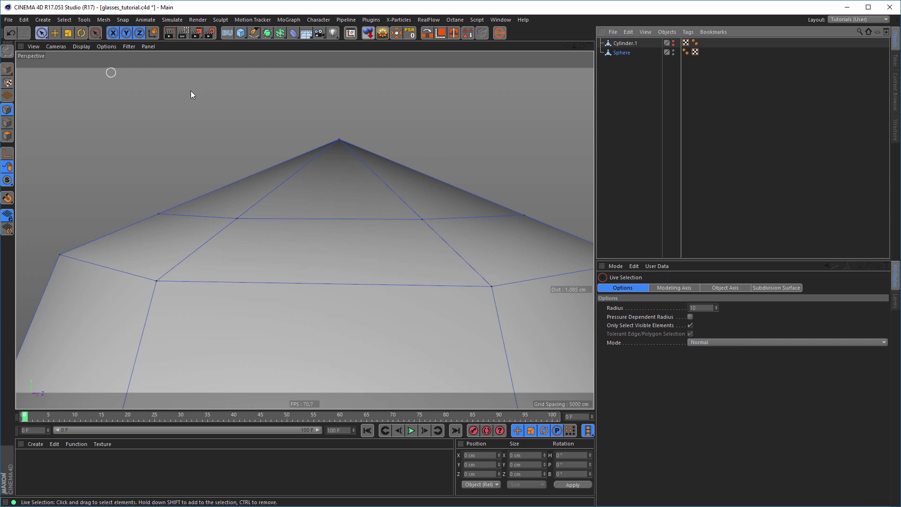
pyautogui.click(339, 139)
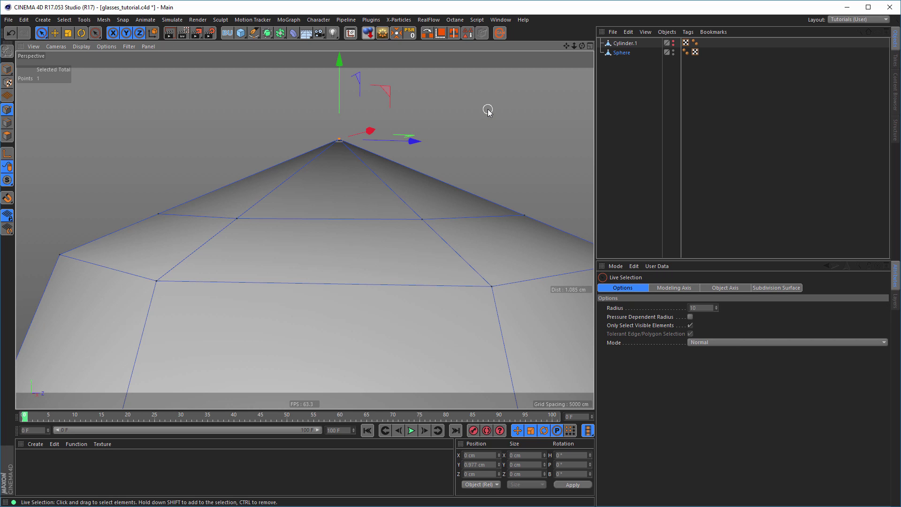
pyautogui.press('Delete')
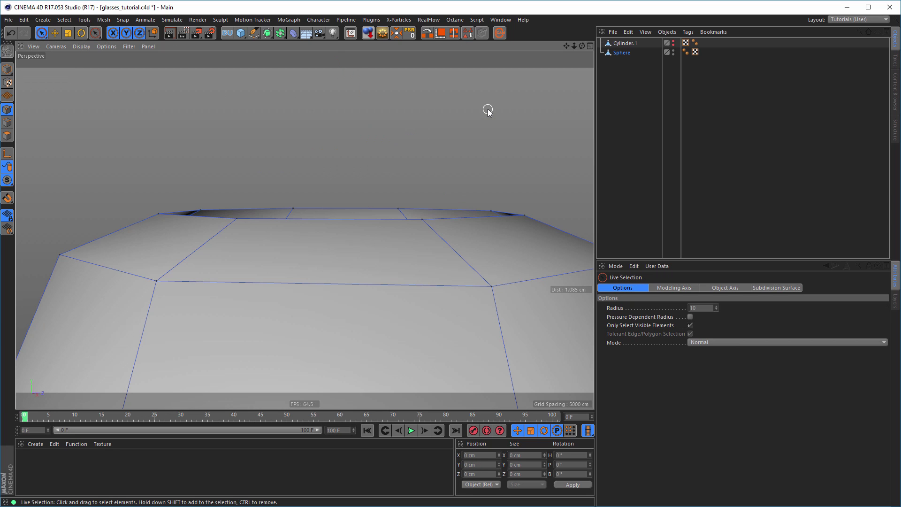
pyautogui.click(673, 41)
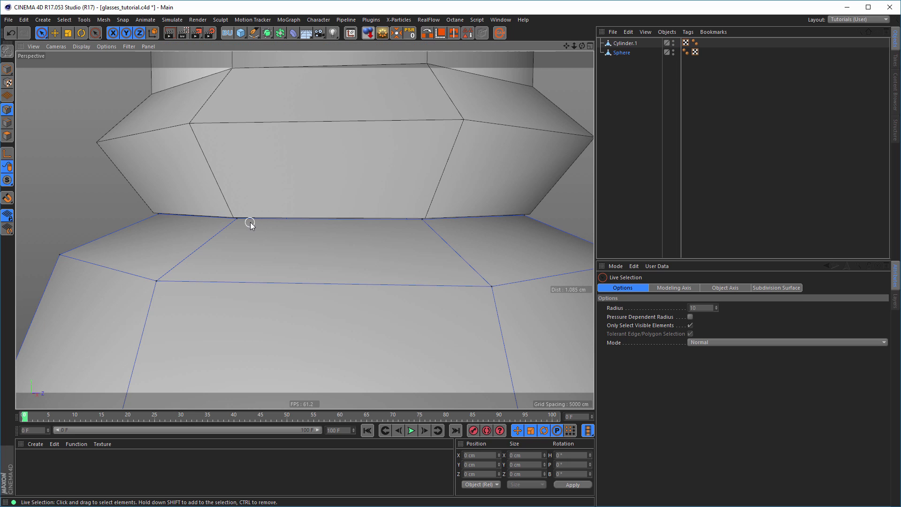
# Select the sphere's open top edge loop in Edge mode and scale it to about 0.96 cm across to match the stem's rim.
pyautogui.keyDown('alt'); pyautogui.moveTo(250, 222); pyautogui.dragTo(268, 211, button='right'); pyautogui.keyUp('alt')
pyautogui.keyDown('alt'); pyautogui.moveTo(254, 205); pyautogui.dragTo(148, 203); pyautogui.keyUp('alt')
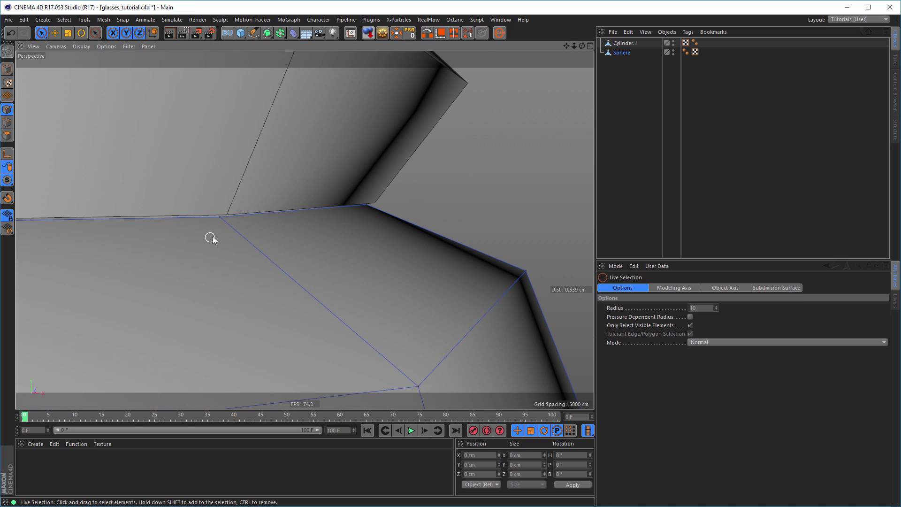
pyautogui.keyDown('alt'); pyautogui.moveTo(322, 200); pyautogui.dragTo(426, 200); pyautogui.keyUp('alt')
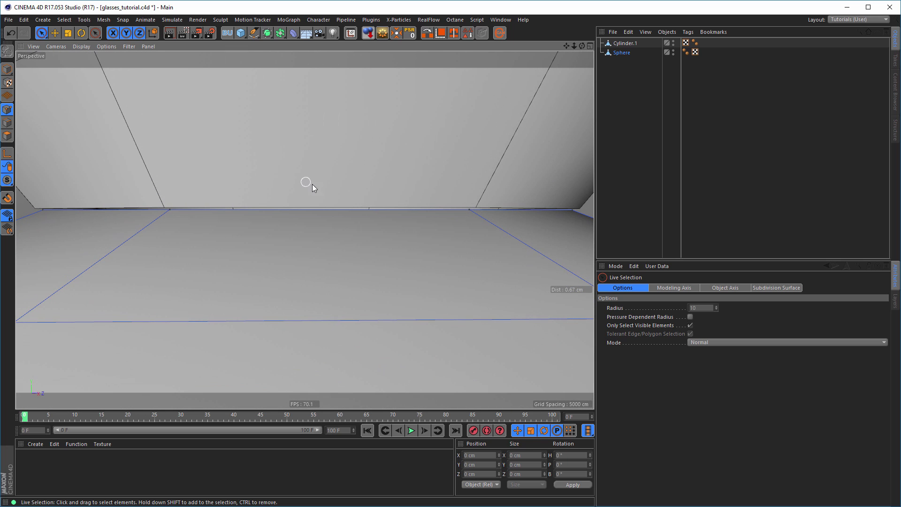
pyautogui.scroll(4, 320, 217)
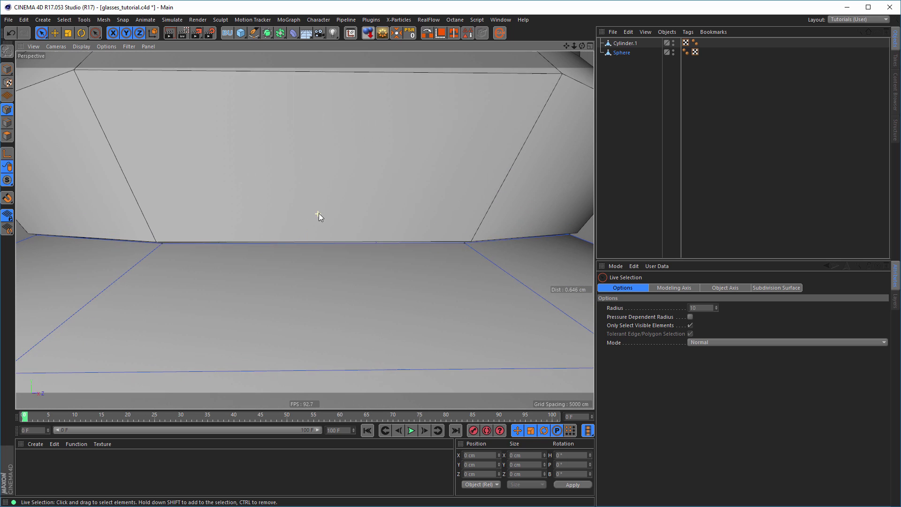
pyautogui.scroll(-3, 308, 213)
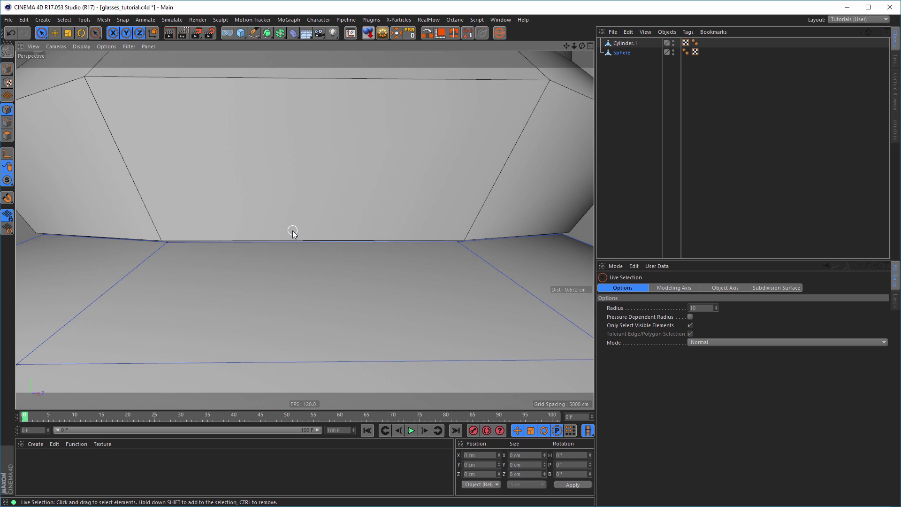
pyautogui.click(7, 123)
pyautogui.click(54, 33)
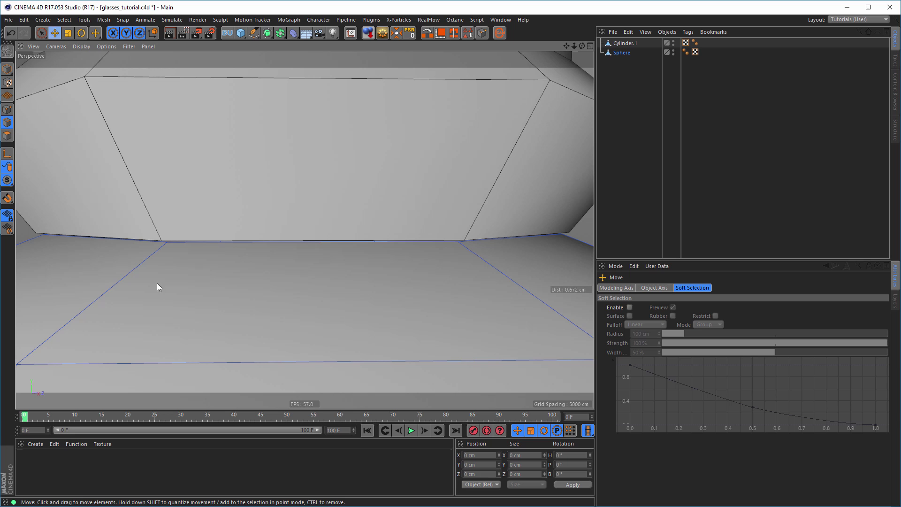
pyautogui.doubleClick(203, 243)
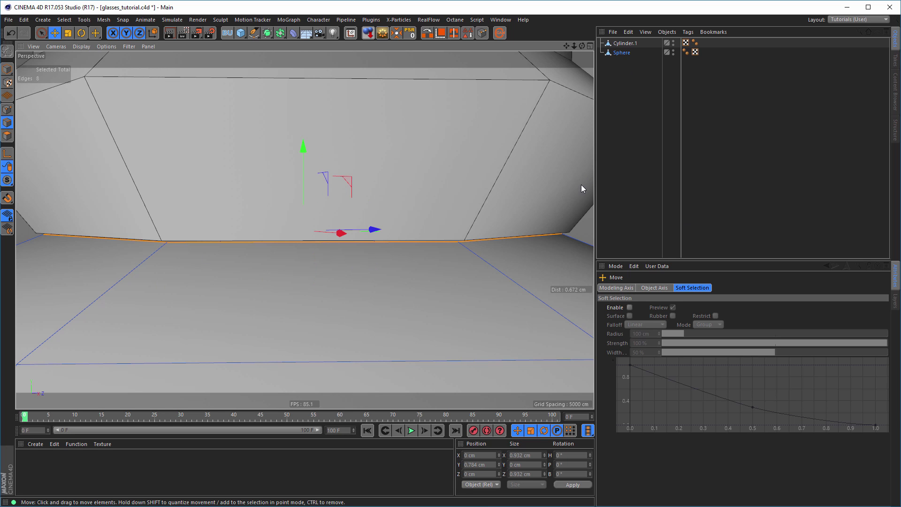
pyautogui.press('t')
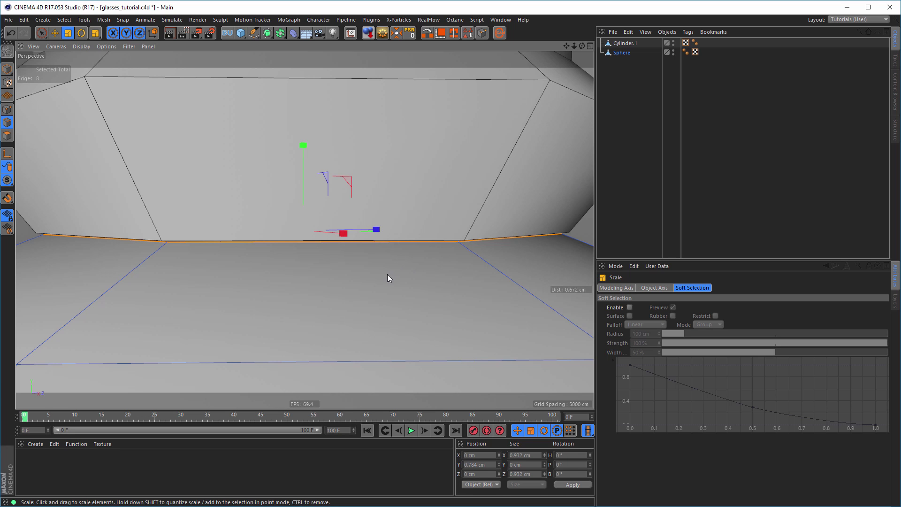
pyautogui.moveTo(387, 275); pyautogui.dragTo(397, 275)
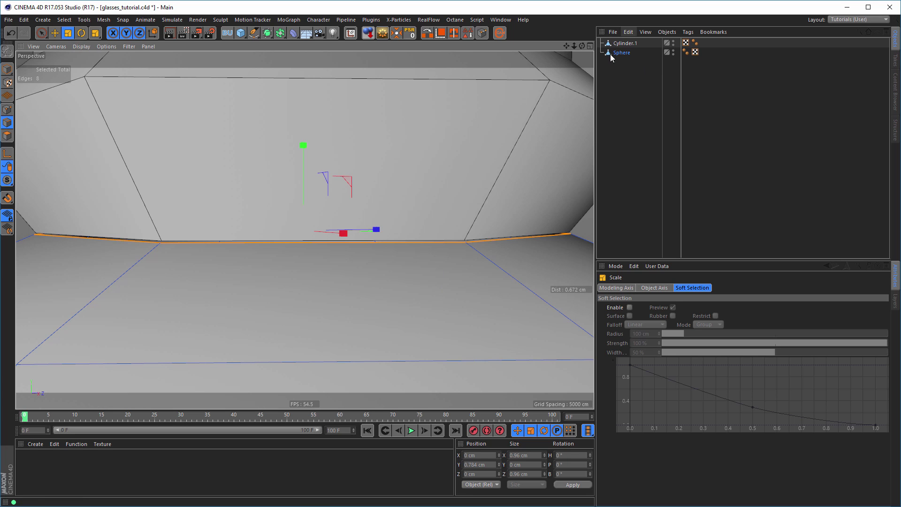
# Select both Cylinder.1 and Sphere and merge them with Connect Objects + Delete.
pyautogui.moveTo(611, 79); pyautogui.dragTo(634, 37)
pyautogui.rightClick(621, 50)
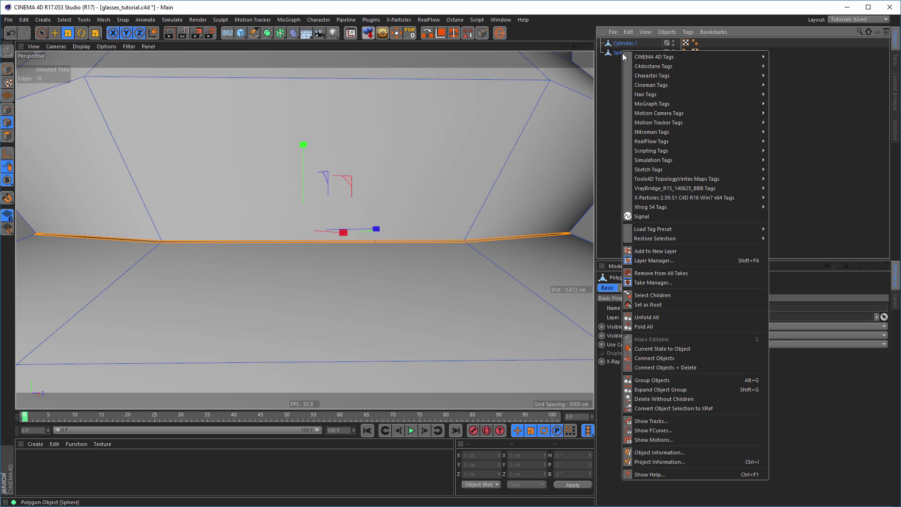
pyautogui.click(686, 367)
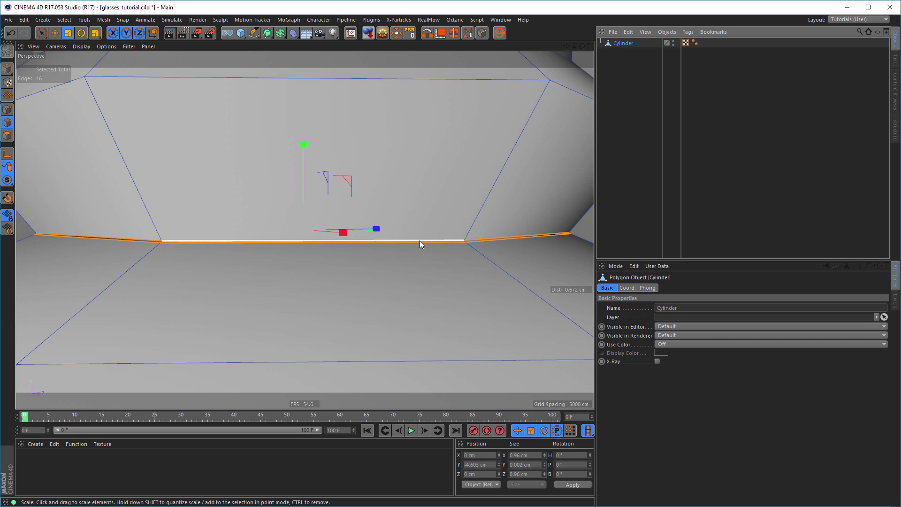
# Close the narrow gap between the stem's bottom rim and the knob's top edge loop with Stitch and Sew.
pyautogui.scroll(3, 436, 240)
pyautogui.scroll(1, 452, 241)
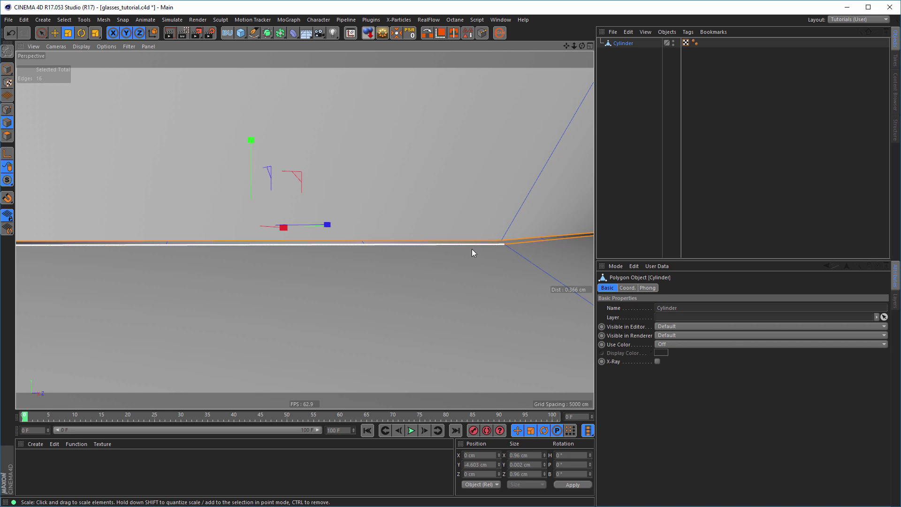
pyautogui.keyDown('alt'); pyautogui.moveTo(515, 236); pyautogui.dragTo(543, 235); pyautogui.keyUp('alt')
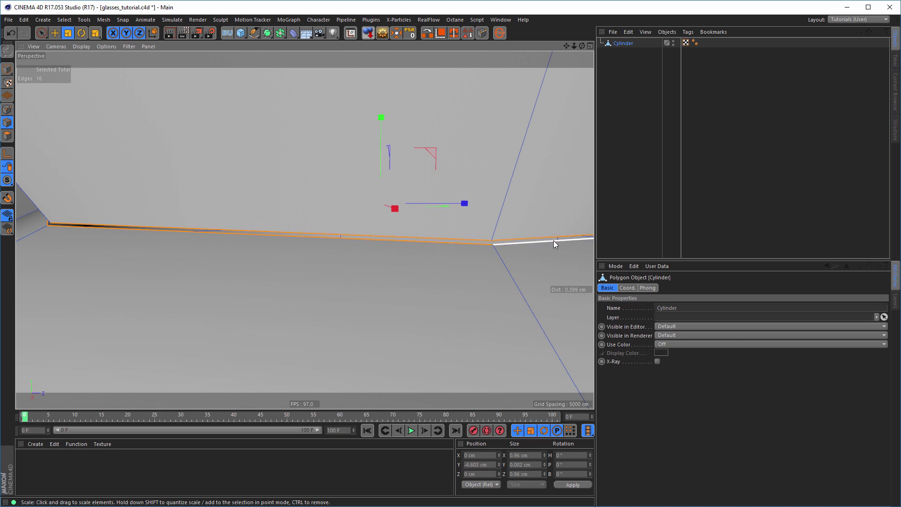
pyautogui.moveTo(556, 239)
pyautogui.keyDown('alt'); pyautogui.mouseDown(button='right')
pyautogui.moveTo(567, 237)
pyautogui.moveTo(464, 241)
pyautogui.moveTo(505, 237)
pyautogui.mouseUp(button='right'); pyautogui.keyUp('alt')
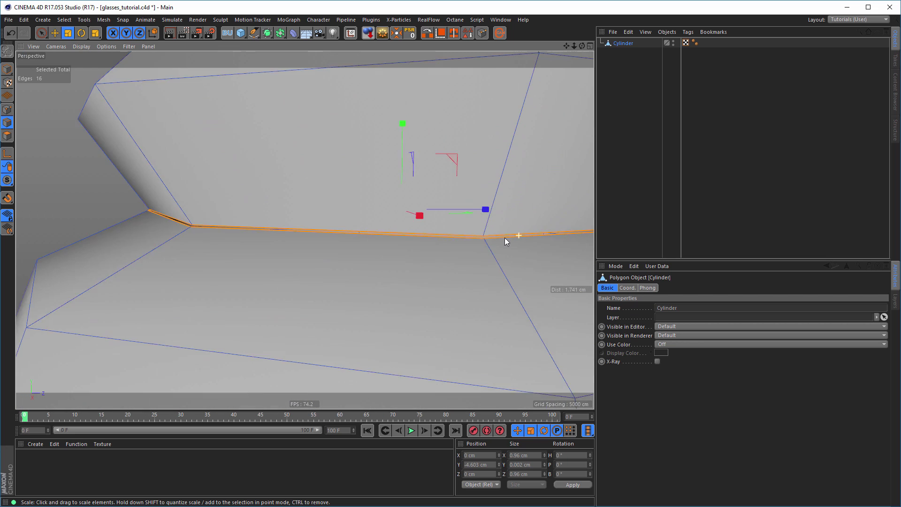
pyautogui.keyDown('alt'); pyautogui.moveTo(505, 237); pyautogui.dragTo(514, 236); pyautogui.keyUp('alt')
pyautogui.rightClick(483, 275)
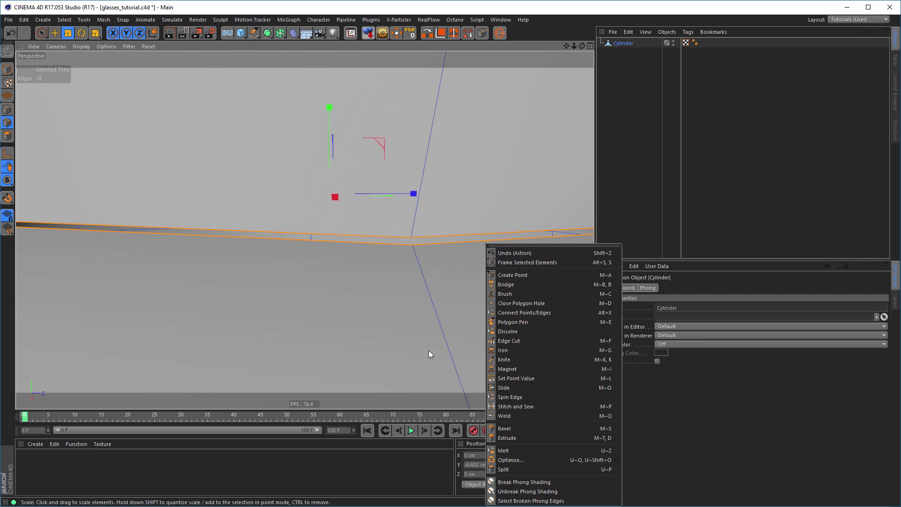
pyautogui.click(516, 407)
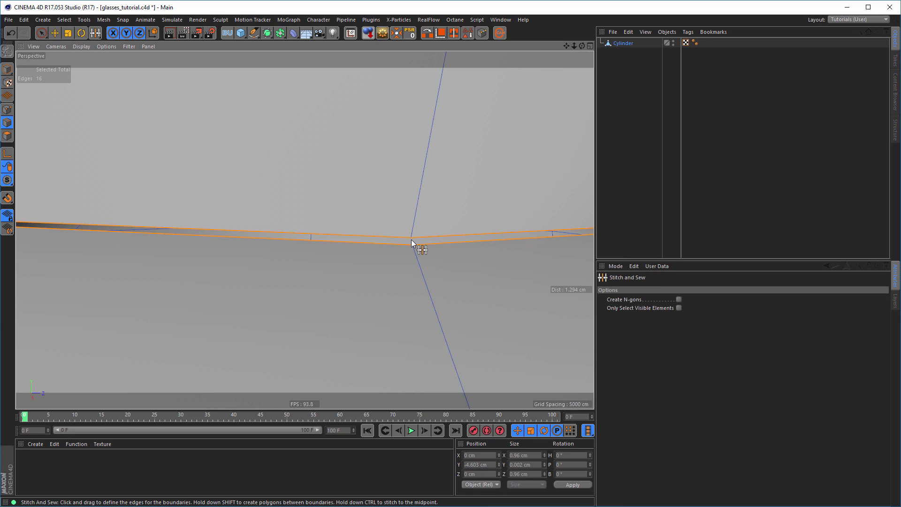
pyautogui.moveTo(411, 238); pyautogui.dragTo(413, 246)
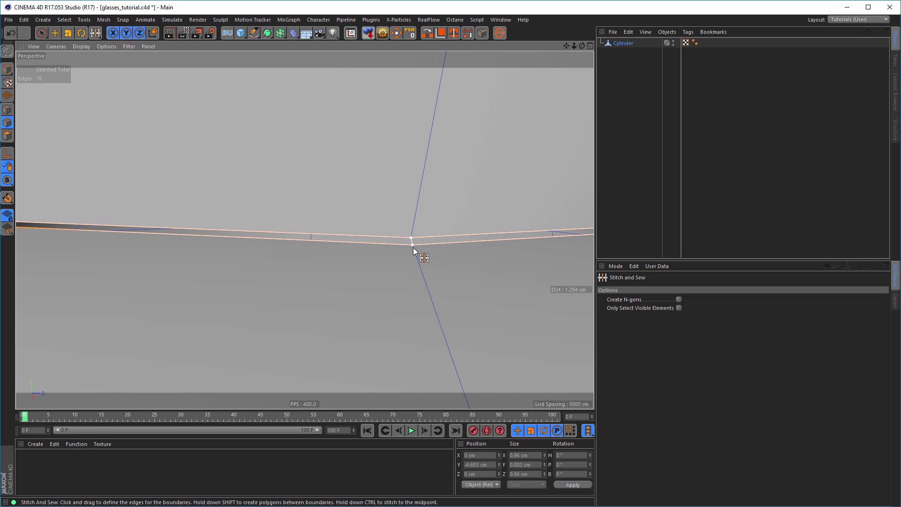
pyautogui.moveTo(413, 246); pyautogui.dragTo(412, 246)
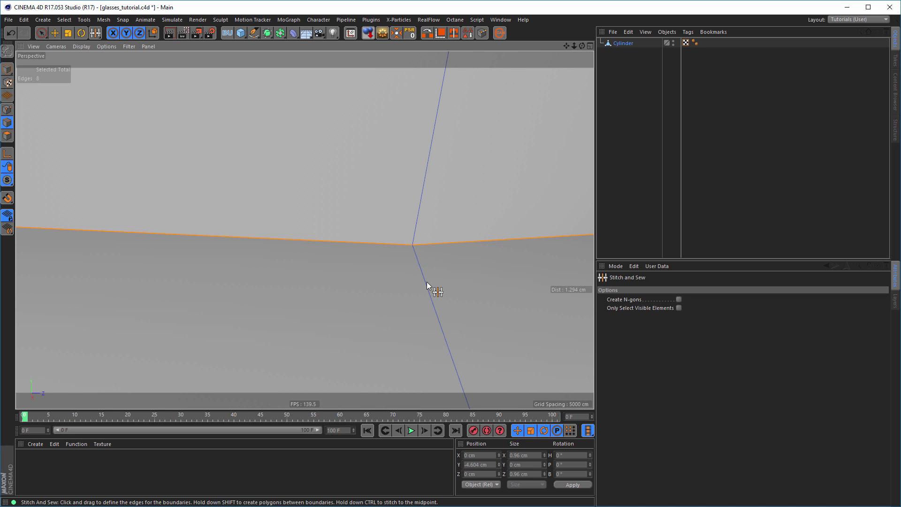
# Examine the sewn joint between stem and knob from several angles, along with the overall shape below the bowl.
pyautogui.keyDown('alt'); pyautogui.moveTo(415, 281); pyautogui.dragTo(287, 296, button='right'); pyautogui.keyUp('alt')
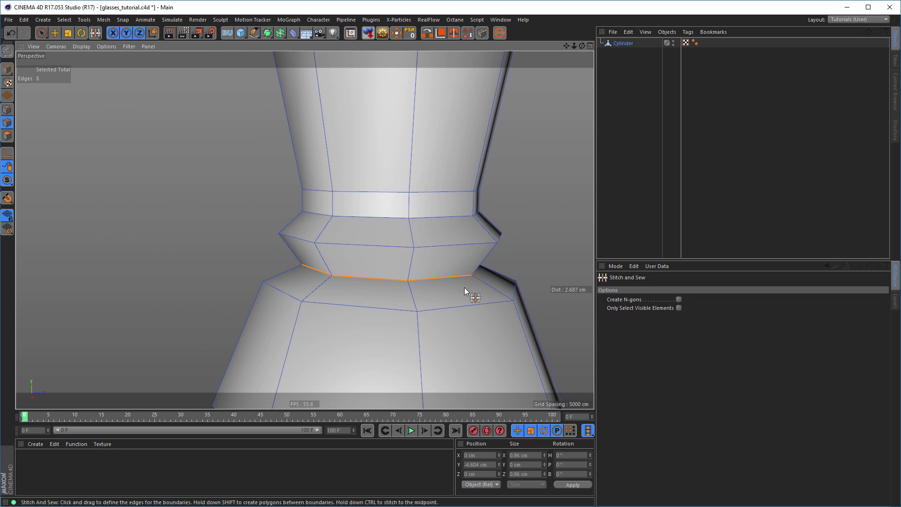
pyautogui.keyDown('alt'); pyautogui.moveTo(395, 236); pyautogui.dragTo(332, 200, button='middle'); pyautogui.keyUp('alt')
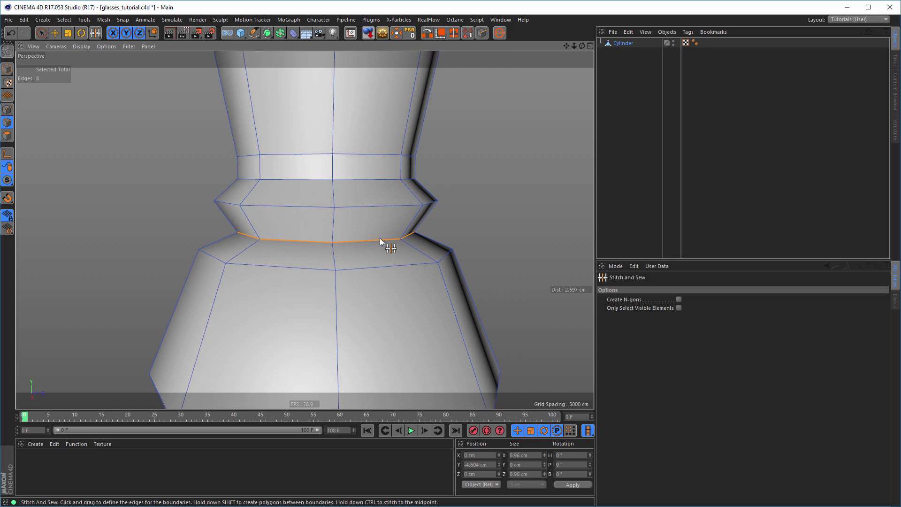
pyautogui.keyDown('alt'); pyautogui.moveTo(378, 238); pyautogui.dragTo(465, 236); pyautogui.keyUp('alt')
pyautogui.keyDown('alt'); pyautogui.moveTo(444, 237); pyautogui.dragTo(389, 244, button='right'); pyautogui.keyUp('alt')
pyautogui.keyDown('alt'); pyautogui.moveTo(387, 246); pyautogui.dragTo(329, 194, button='middle'); pyautogui.keyUp('alt')
pyautogui.keyDown('alt'); pyautogui.moveTo(373, 227); pyautogui.dragTo(394, 250); pyautogui.keyUp('alt')
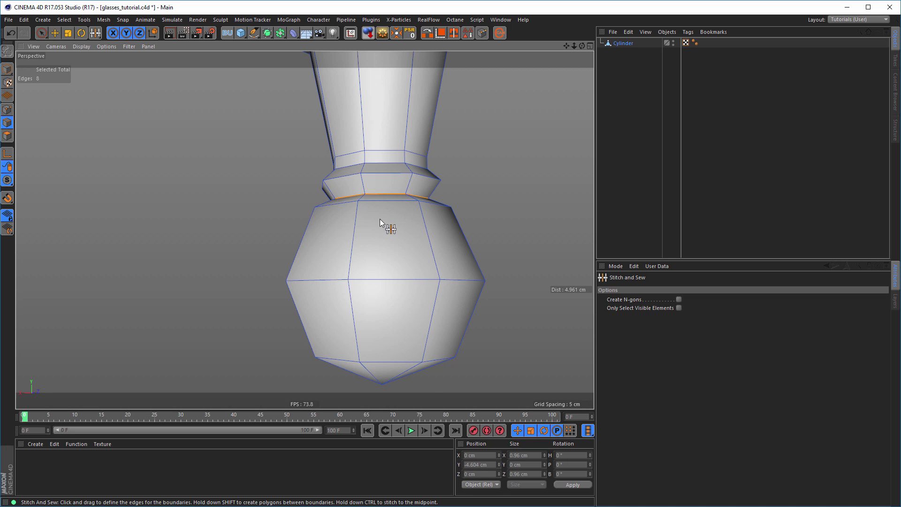
pyautogui.keyDown('alt'); pyautogui.moveTo(379, 218); pyautogui.dragTo(274, 354, button='middle'); pyautogui.keyUp('alt')
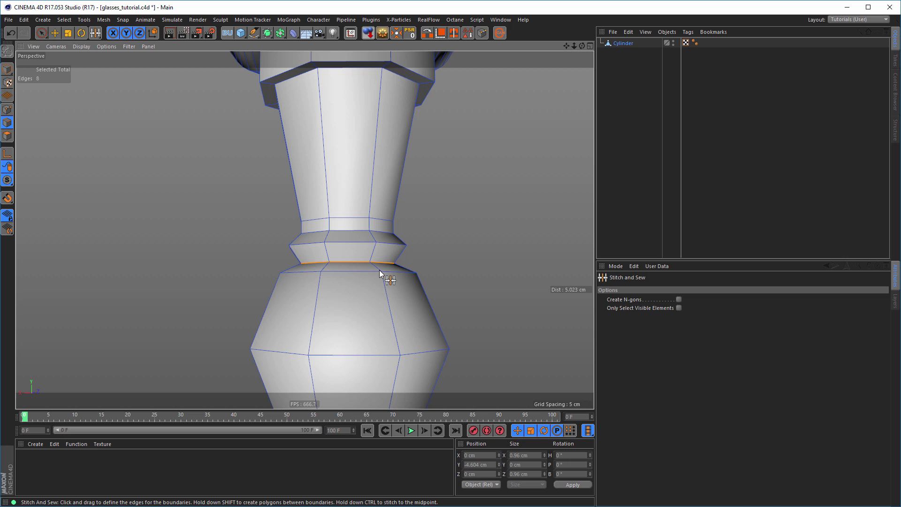
pyautogui.keyDown('alt'); pyautogui.moveTo(336, 300); pyautogui.dragTo(306, 305, button='right'); pyautogui.keyUp('alt')
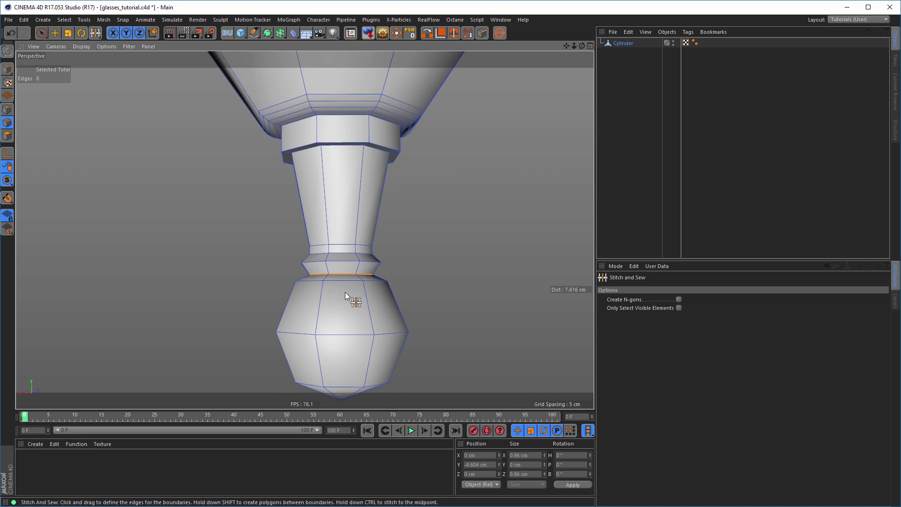
pyautogui.keyDown('alt'); pyautogui.moveTo(342, 311); pyautogui.dragTo(337, 235, button='middle'); pyautogui.keyUp('alt')
# In the Front view, show the grid and make a horizontal Knife cut in Plane mode (X-Z) just below the knob's lowest edge ring.
pyautogui.middleClick(332, 257)
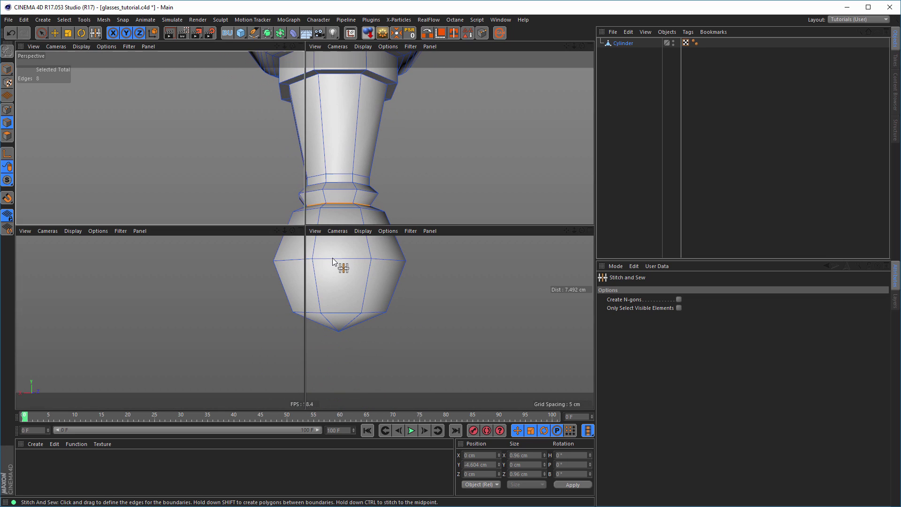
pyautogui.middleClick(338, 281)
pyautogui.keyDown('alt'); pyautogui.moveTo(339, 283); pyautogui.dragTo(335, 241, button='middle'); pyautogui.keyUp('alt')
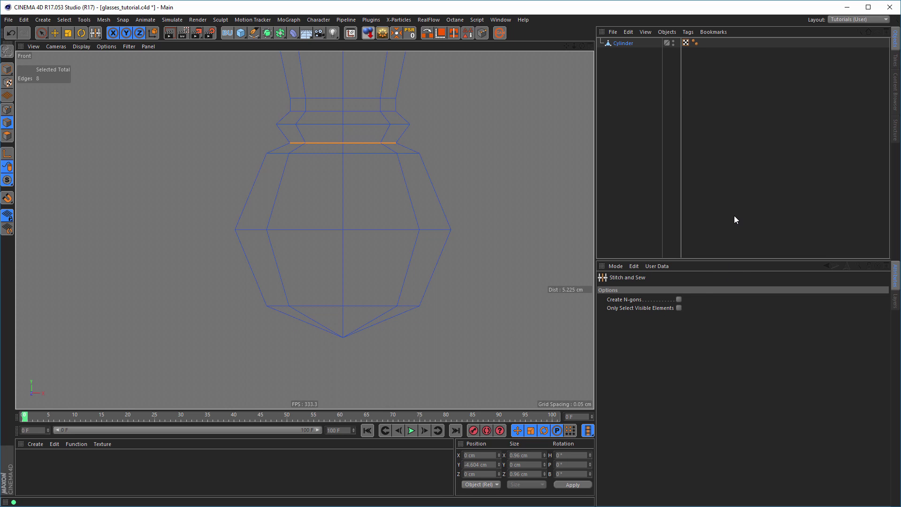
pyautogui.press('k')
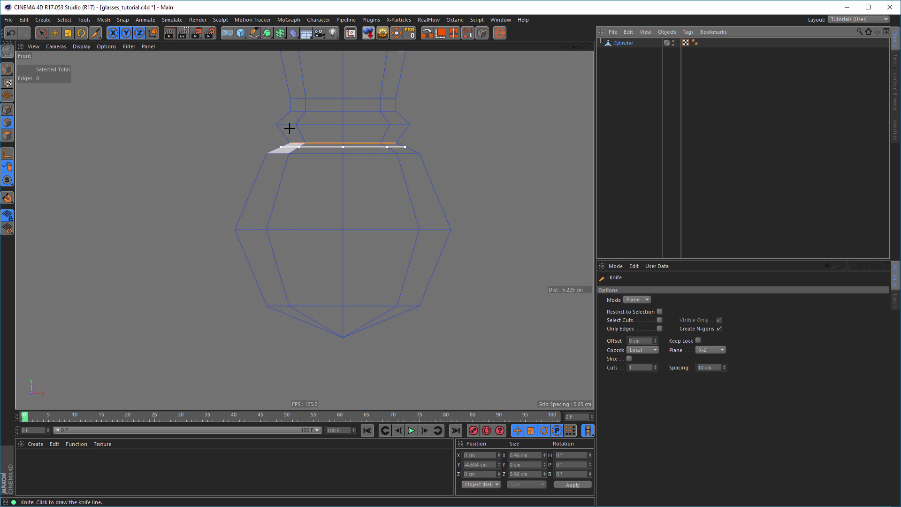
pyautogui.scroll(4, 319, 200)
pyautogui.keyDown('alt'); pyautogui.moveTo(334, 198); pyautogui.dragTo(319, 153, button='middle'); pyautogui.keyUp('alt')
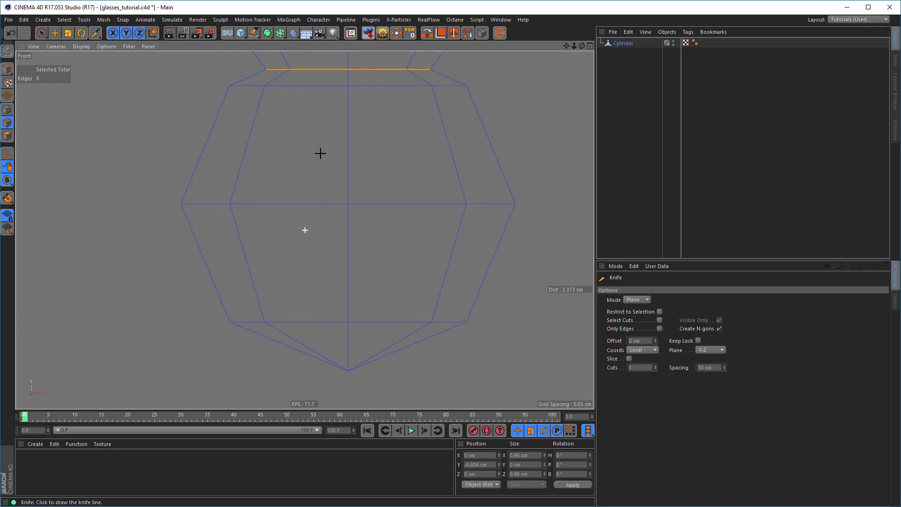
pyautogui.click(127, 46)
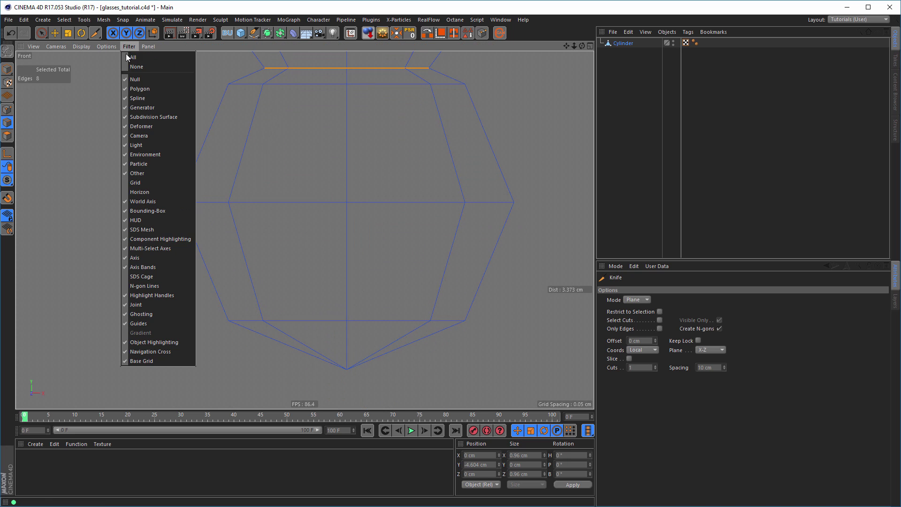
pyautogui.click(141, 185)
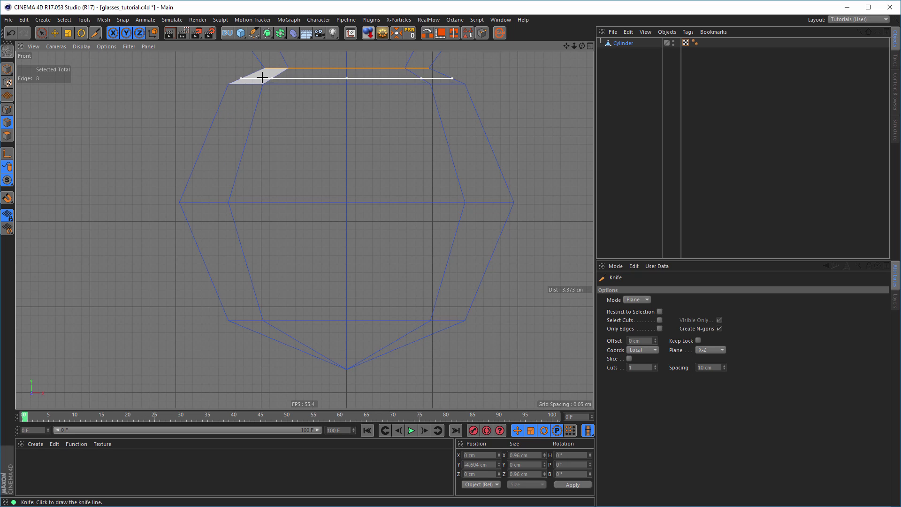
pyautogui.click(262, 336)
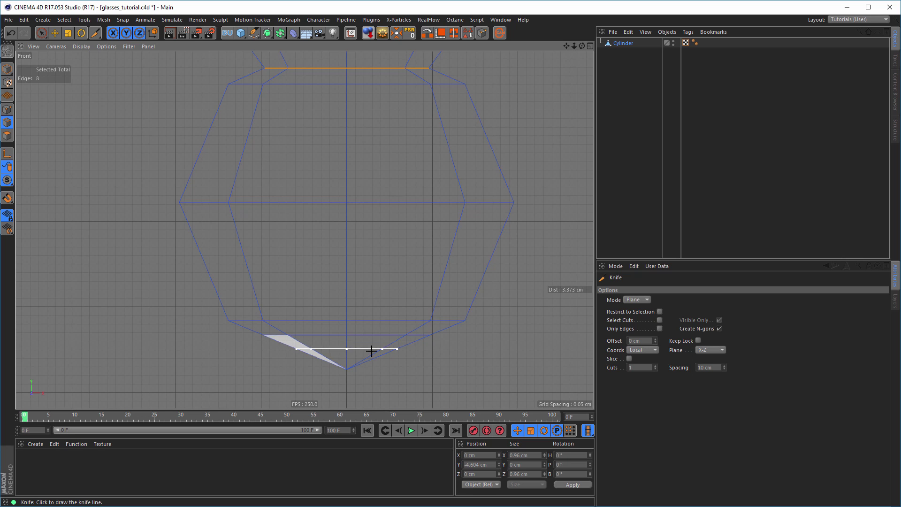
# Return to the Perspective view and hide the grid.
pyautogui.middleClick(547, 293)
pyautogui.middleClick(232, 190)
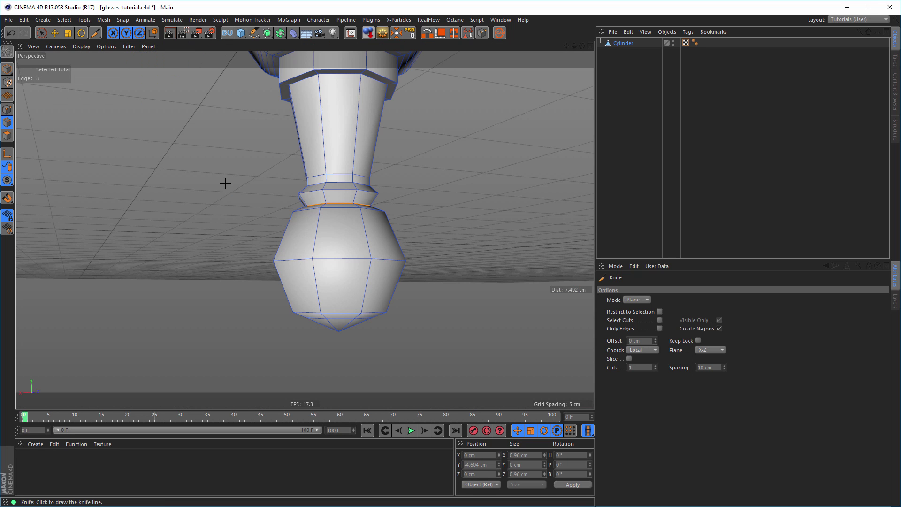
pyautogui.click(127, 47)
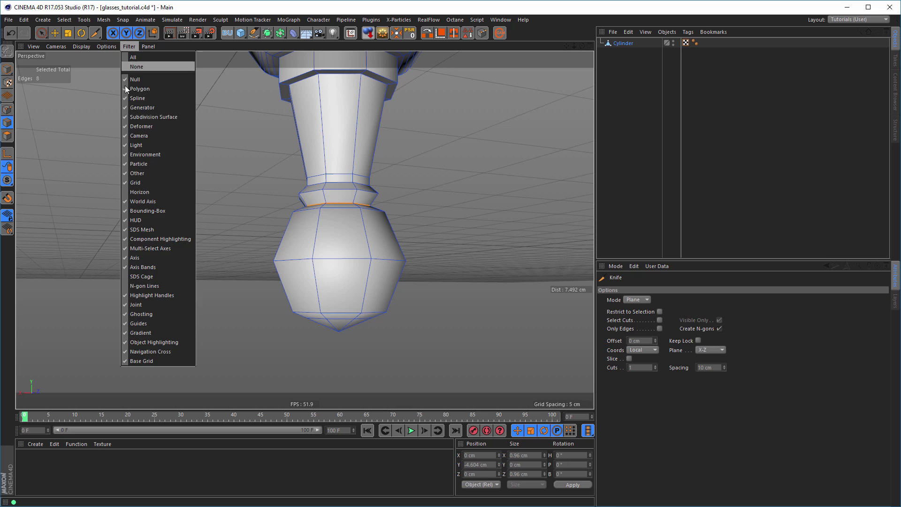
pyautogui.click(142, 184)
# Delete the knob's bottom pole point in Point mode with Live Selection to open its underside.
pyautogui.scroll(8, 344, 268)
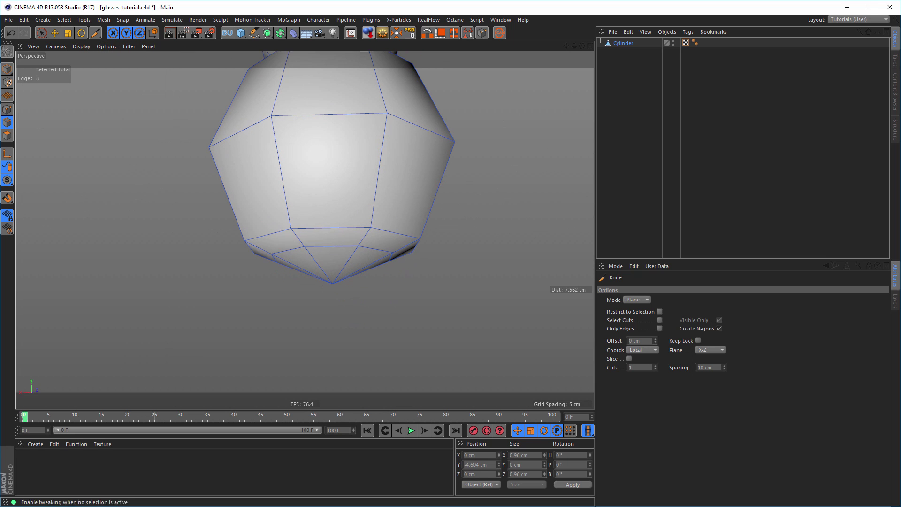
pyautogui.click(7, 109)
pyautogui.press('space')
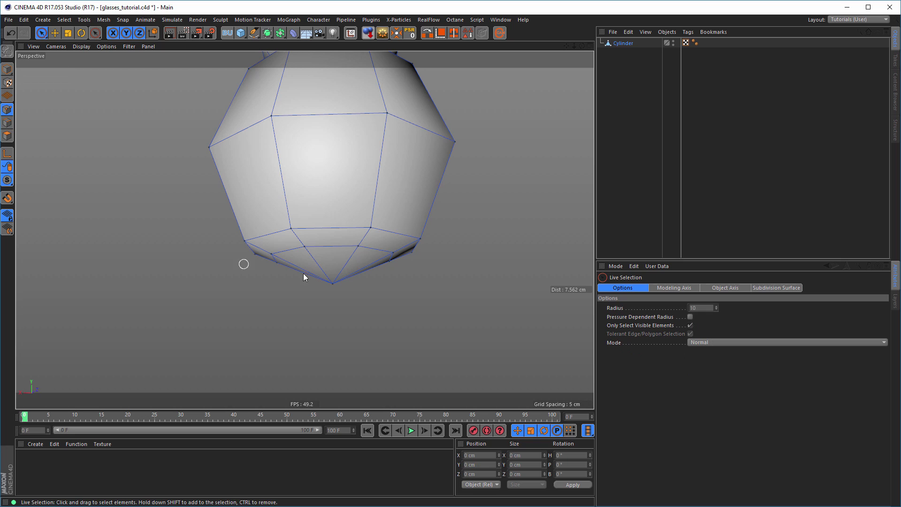
pyautogui.click(332, 282)
pyautogui.press('Delete')
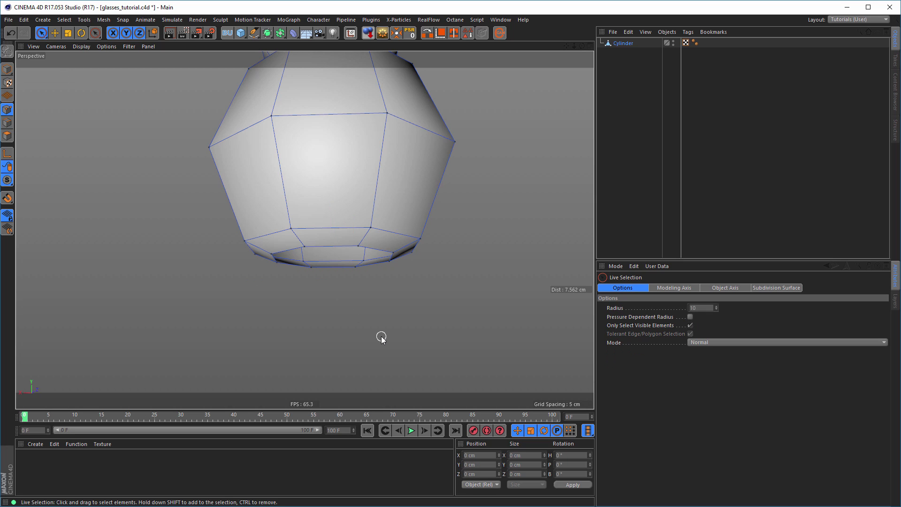
pyautogui.moveTo(395, 221)
pyautogui.keyDown('alt'); pyautogui.mouseDown()
pyautogui.moveTo(412, 199)
pyautogui.moveTo(394, 207)
pyautogui.mouseUp(); pyautogui.keyUp('alt')
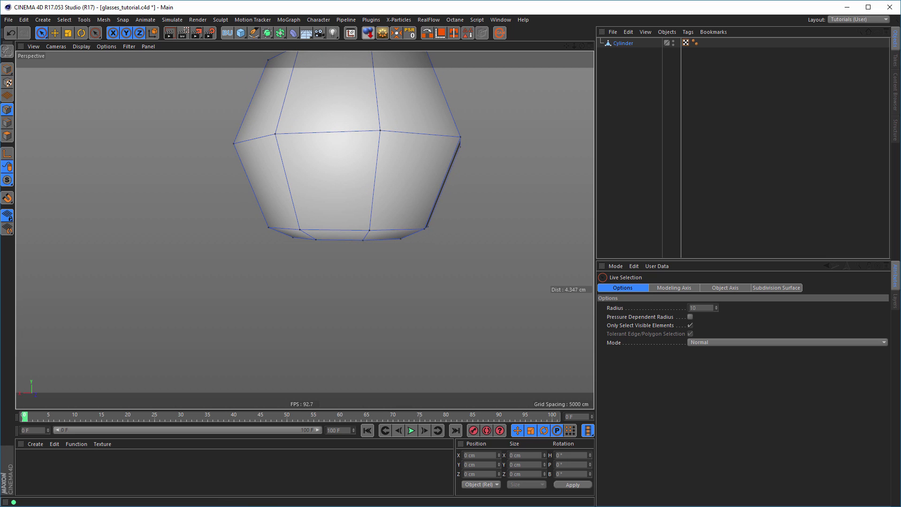
# Switch to the reference image Cocktail-Glass.jpg and check the ring and stem shape below the knob.
pyautogui.moveTo(816, 0); pyautogui.dragTo(622, 82)
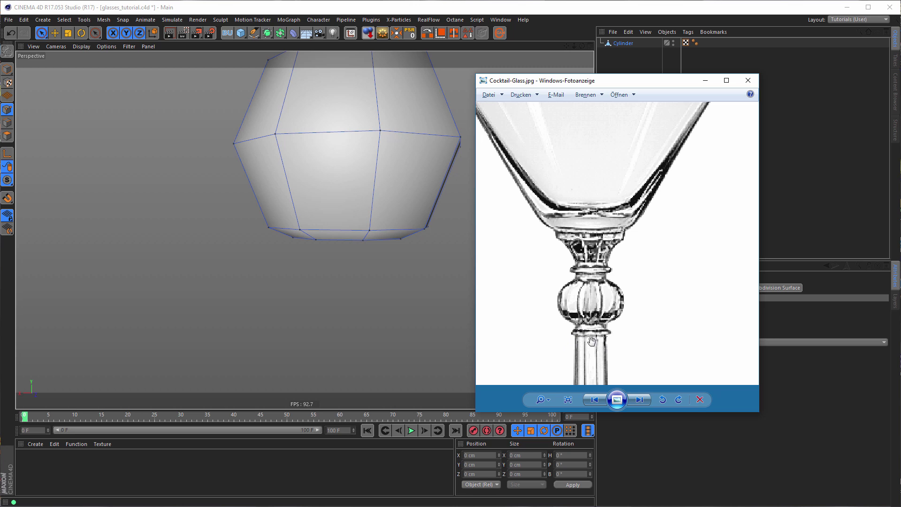
pyautogui.scroll(-5, 610, 336)
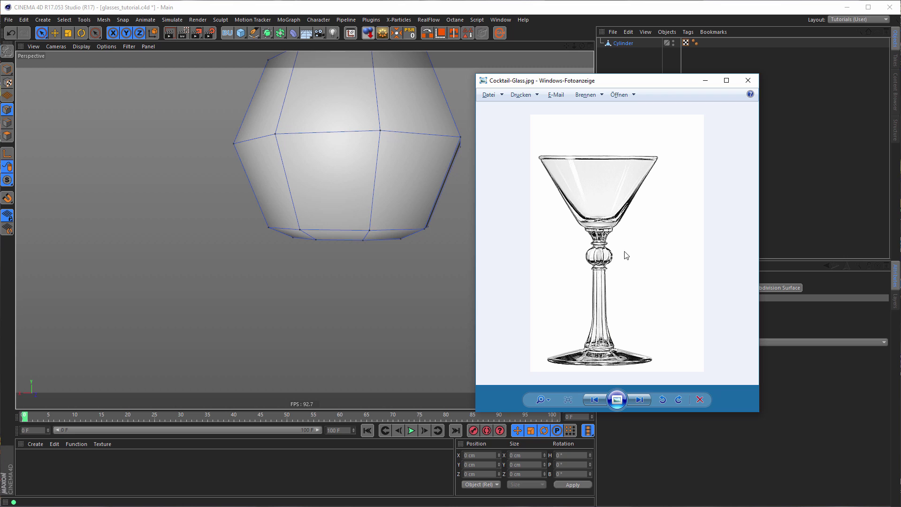
pyautogui.moveTo(656, 82); pyautogui.dragTo(731, 0)
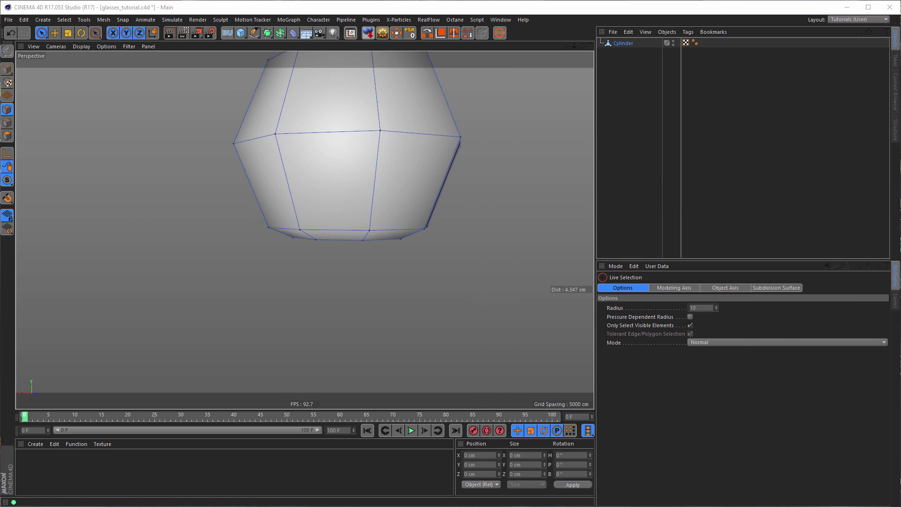
# In the Front view, select the knob's open bottom edge loop and extrude it straight down in three short segments to about Y -6.54 cm.
pyautogui.middleClick(396, 242)
pyautogui.middleClick(422, 353)
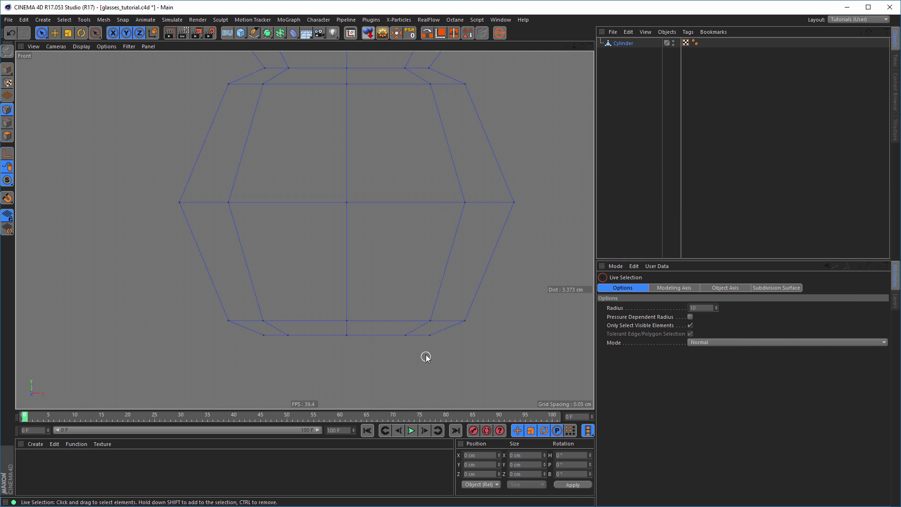
pyautogui.moveTo(426, 358); pyautogui.dragTo(422, 237, button='middle')
pyautogui.scroll(-5, 413, 244)
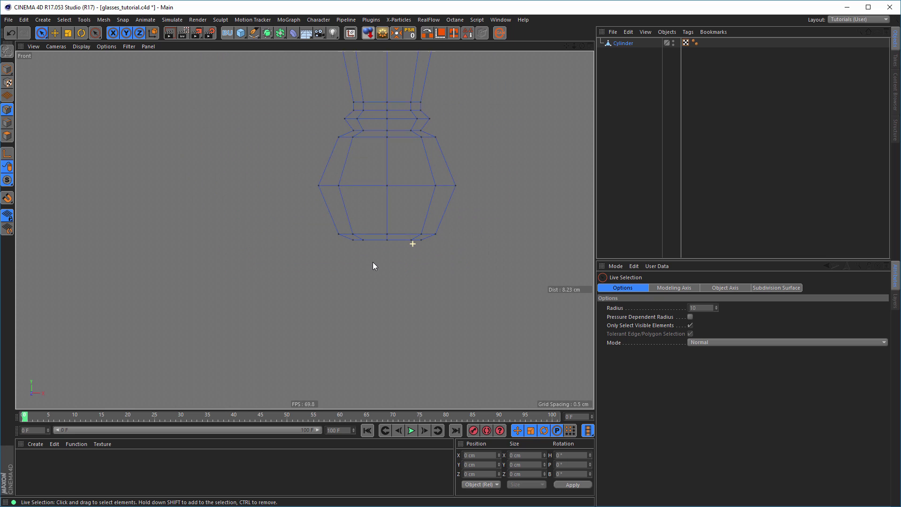
pyautogui.keyDown('alt'); pyautogui.moveTo(373, 262); pyautogui.dragTo(381, 261, button='right'); pyautogui.keyUp('alt')
pyautogui.keyDown('alt'); pyautogui.moveTo(382, 261); pyautogui.dragTo(358, 258, button='middle'); pyautogui.keyUp('alt')
pyautogui.keyDown('alt'); pyautogui.moveTo(370, 254); pyautogui.dragTo(382, 254, button='right'); pyautogui.keyUp('alt')
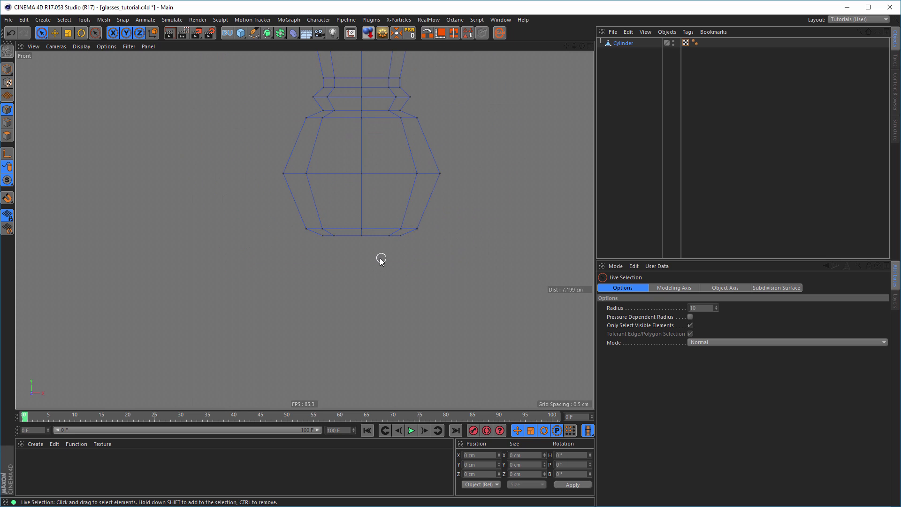
pyautogui.click(7, 122)
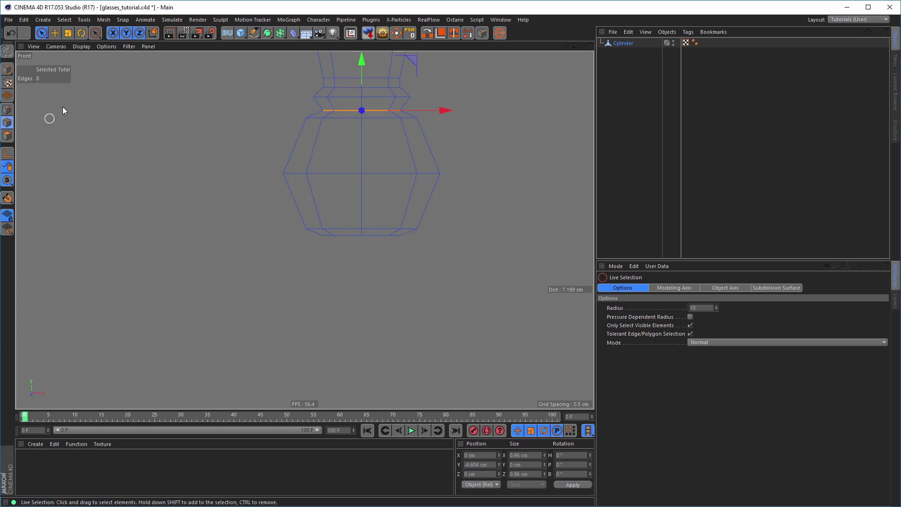
pyautogui.click(55, 33)
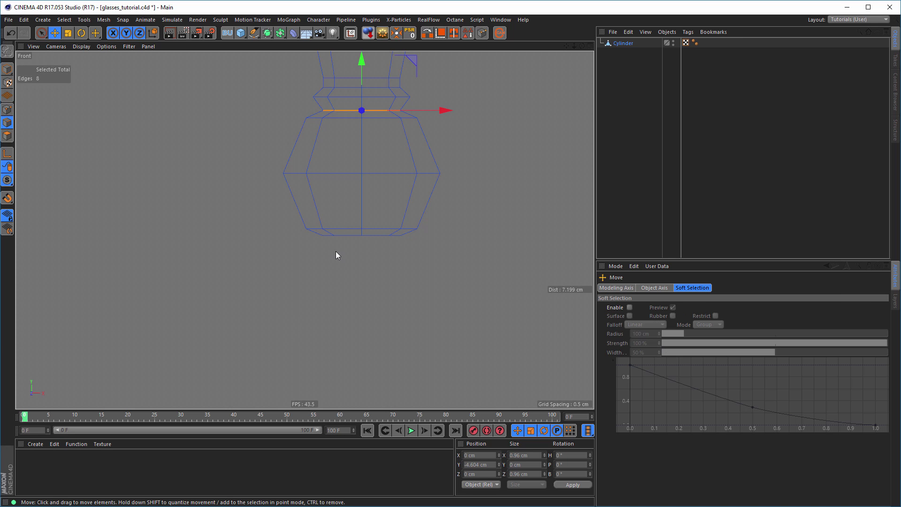
pyautogui.doubleClick(348, 236)
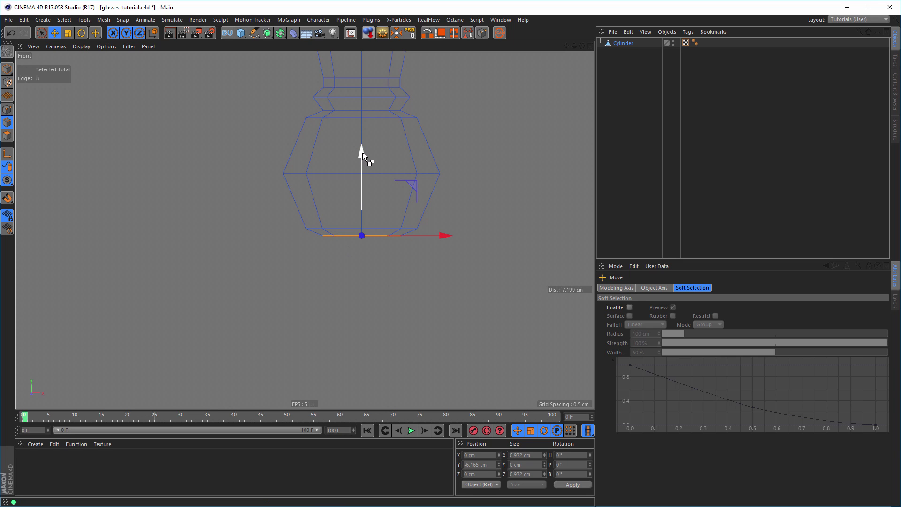
pyautogui.moveTo(363, 152); pyautogui.dragTo(367, 182)
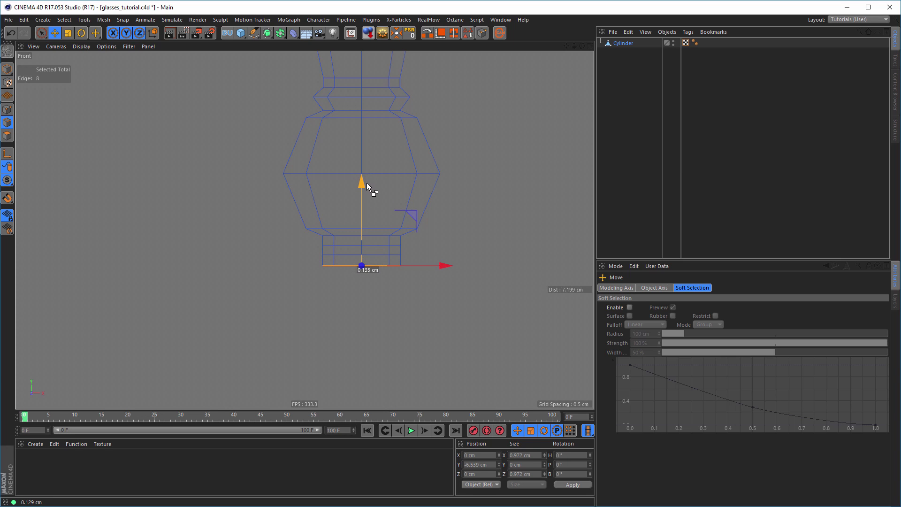
# Select the middle edge loop of the short ring below the knob and scale it outward to about 1.21 cm.
pyautogui.moveTo(367, 183); pyautogui.dragTo(367, 184)
pyautogui.hotkey('ctrl', 'z')
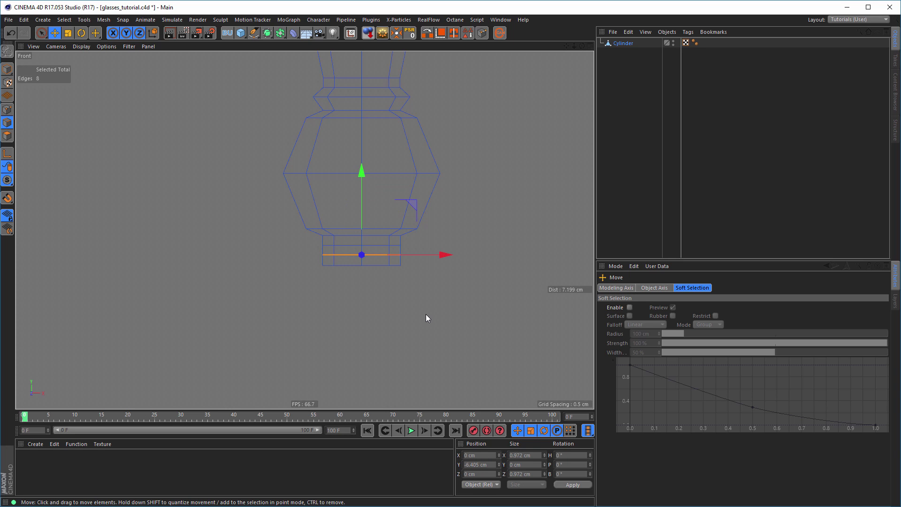
pyautogui.press('t')
pyautogui.moveTo(428, 312); pyautogui.dragTo(508, 282)
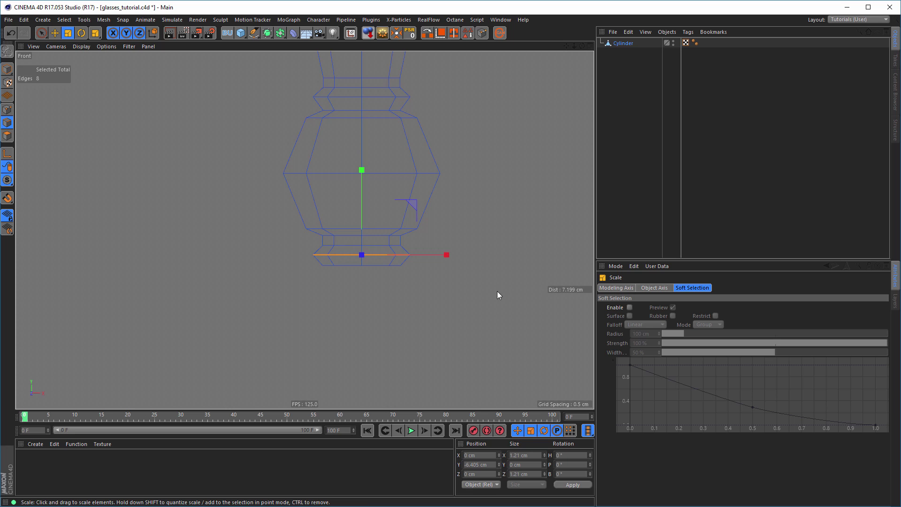
pyautogui.keyDown('alt'); pyautogui.moveTo(387, 248); pyautogui.dragTo(381, 209, button='middle'); pyautogui.keyUp('alt')
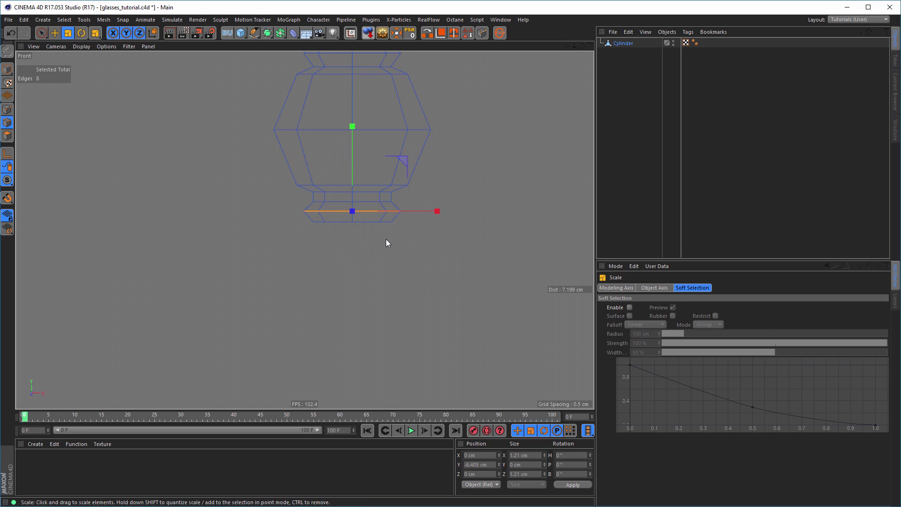
# Reselect the bottom edge loop, extrude it down to about Y -11.05 cm, and compare the stem length with the reference Cocktail-Glass.jpg.
pyautogui.hotkey('ctrl', 'z')
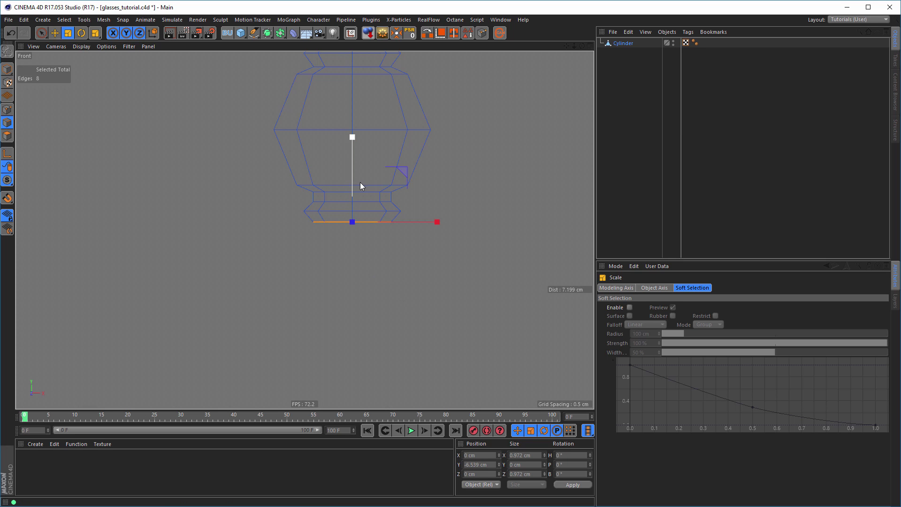
pyautogui.keyDown('alt'); pyautogui.moveTo(349, 214); pyautogui.dragTo(262, 232, button='right'); pyautogui.keyUp('alt')
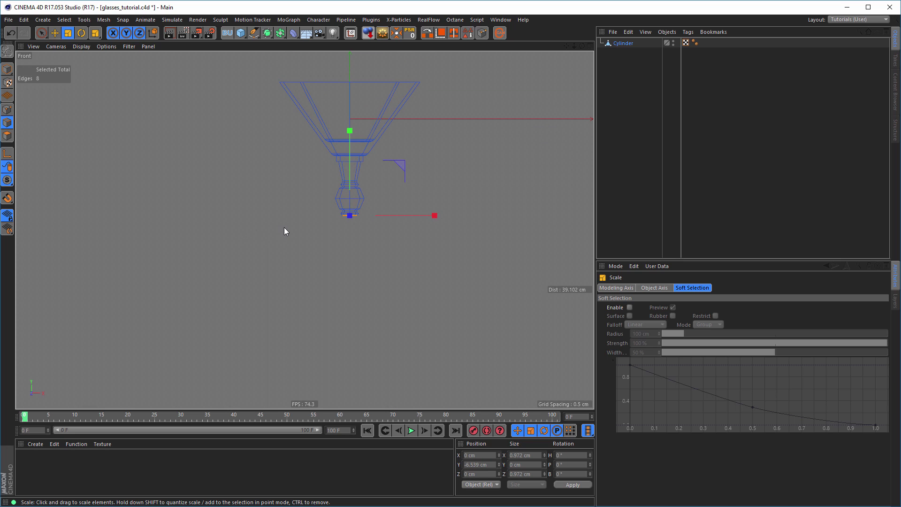
pyautogui.press('e')
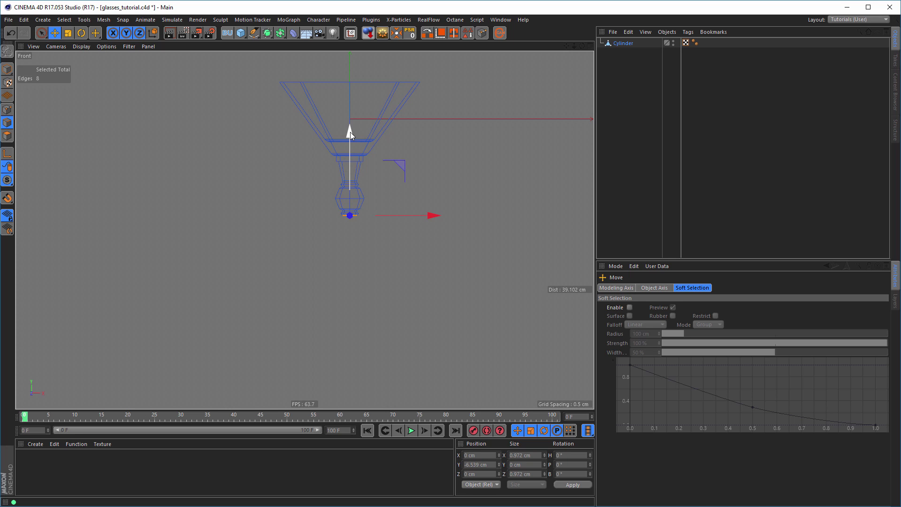
pyautogui.moveTo(350, 134); pyautogui.dragTo(349, 199)
pyautogui.moveTo(671, 1); pyautogui.dragTo(609, 93)
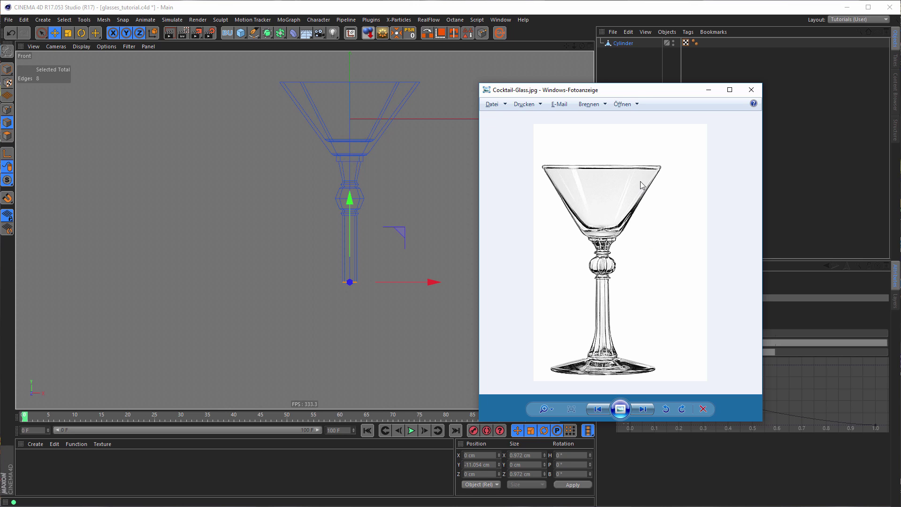
pyautogui.moveTo(637, 93); pyautogui.dragTo(730, 0)
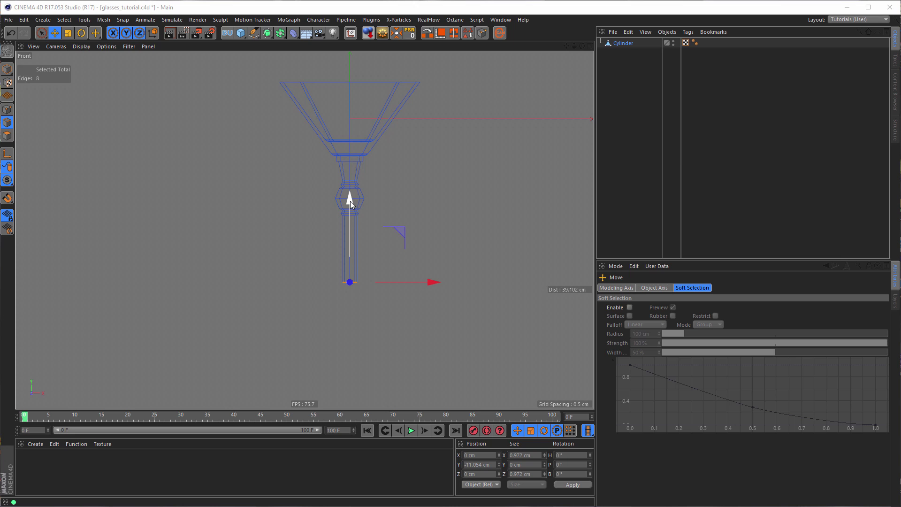
# Extrude the stem's bottom loop down to about Y -13.69 cm and scale it to about 2.26 cm to flare the stem.
pyautogui.moveTo(350, 201); pyautogui.dragTo(350, 235)
pyautogui.press('t')
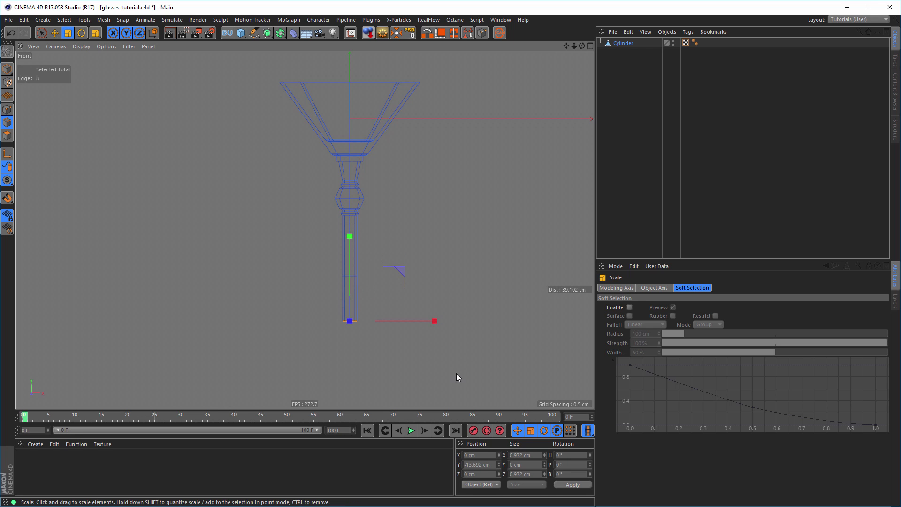
pyautogui.moveTo(456, 373); pyautogui.dragTo(608, 344)
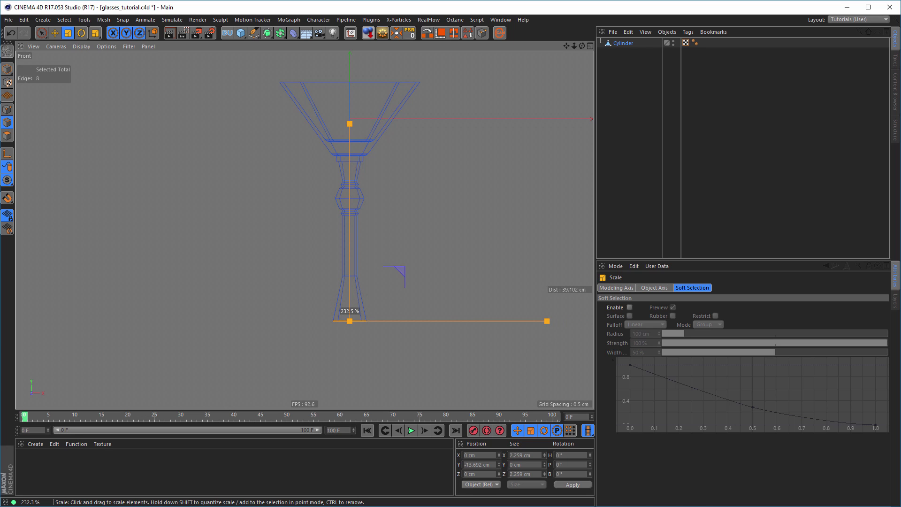
pyautogui.moveTo(546, 321); pyautogui.dragTo(547, 321)
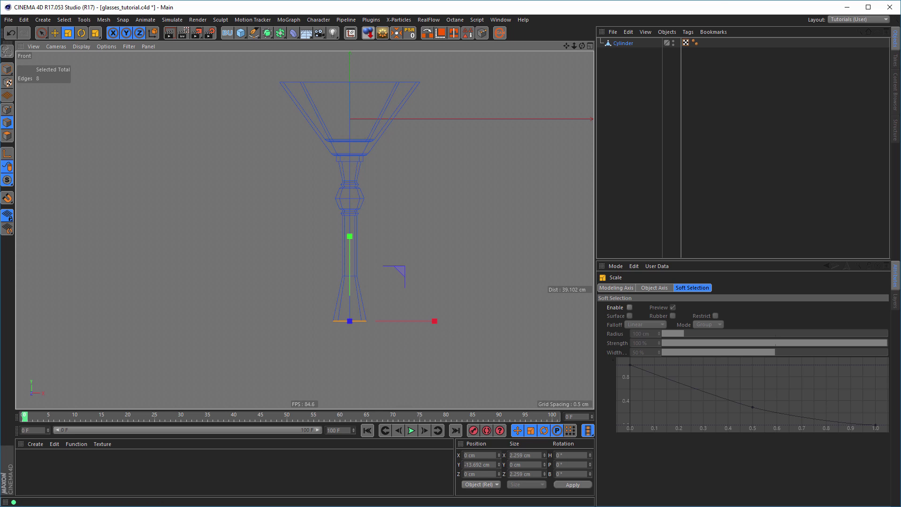
# Check the foot's shape in the reference image and extrude the flared end down in two short segments to about Y -14.33 cm.
pyautogui.moveTo(685, 0); pyautogui.dragTo(609, 98)
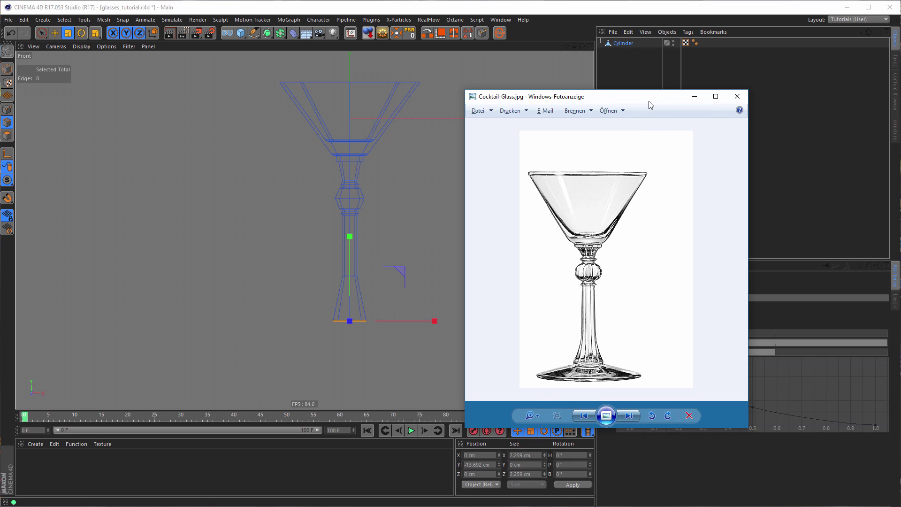
pyautogui.moveTo(650, 104); pyautogui.dragTo(872, 0)
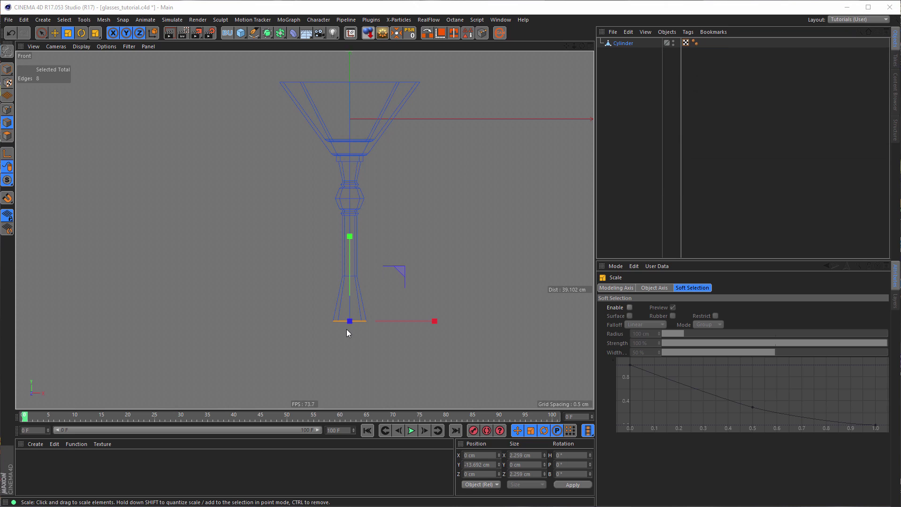
pyautogui.keyDown('alt'); pyautogui.moveTo(346, 329); pyautogui.dragTo(384, 317, button='right'); pyautogui.keyUp('alt')
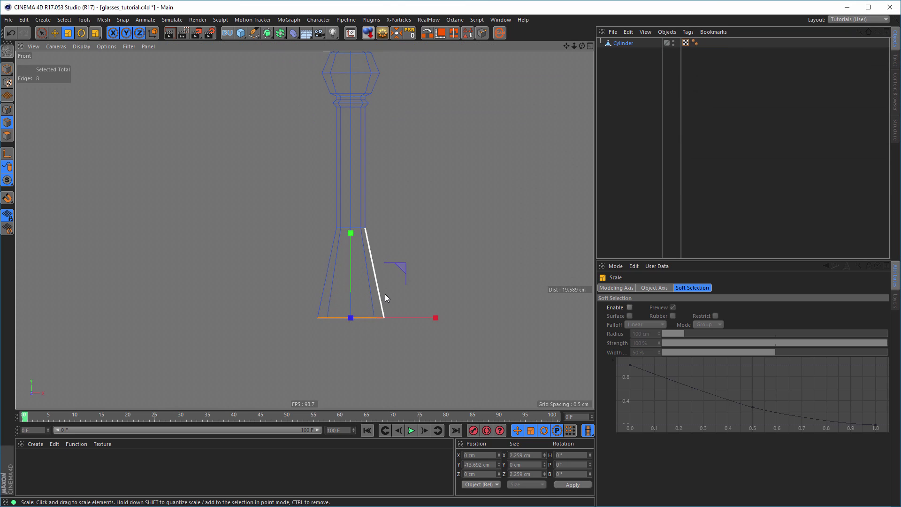
pyautogui.keyDown('alt'); pyautogui.moveTo(385, 289); pyautogui.dragTo(390, 248, button='middle'); pyautogui.keyUp('alt')
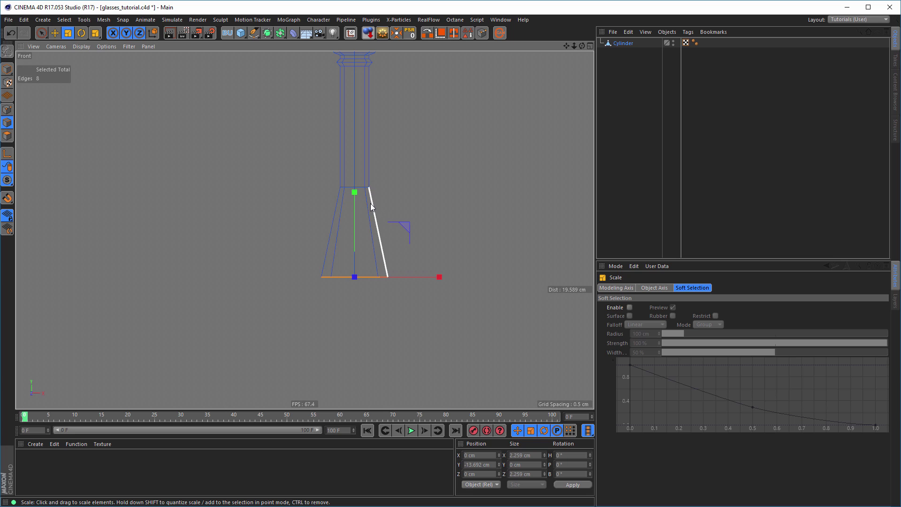
pyautogui.press('e')
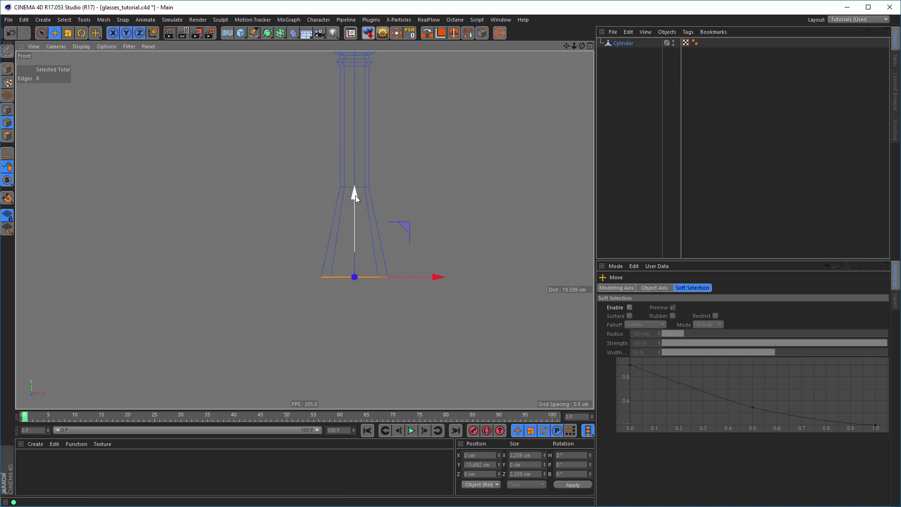
pyautogui.moveTo(355, 196); pyautogui.dragTo(356, 215)
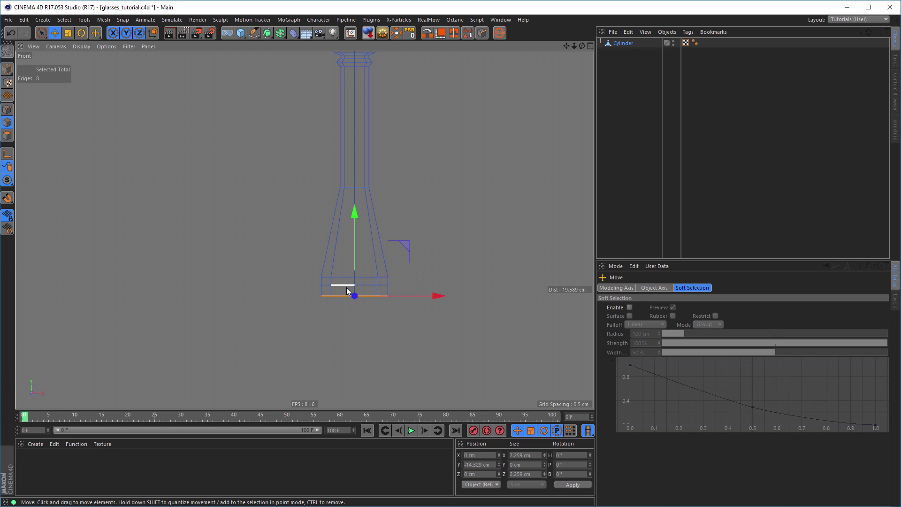
# Scale the middle loop of the new lower ring outward into a ridge, and reselect the bottom edge loop.
pyautogui.hotkey('ctrl', 'z')
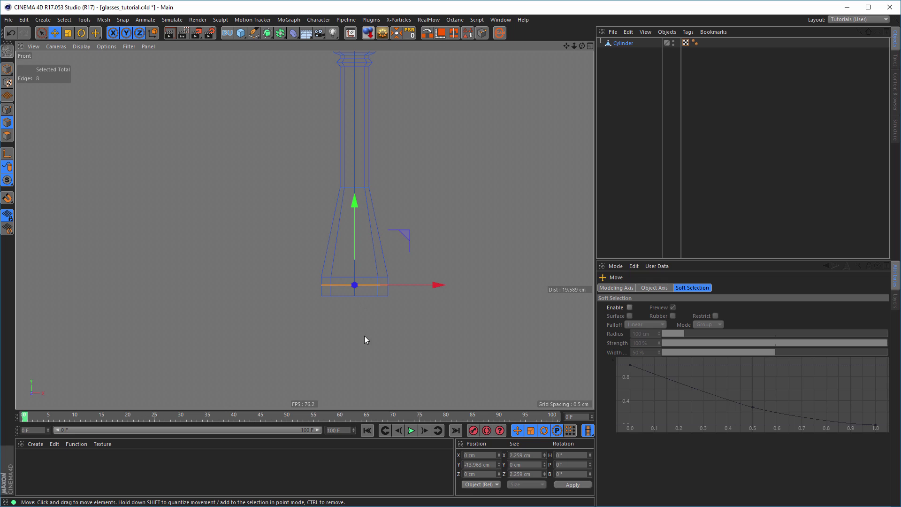
pyautogui.press('t')
pyautogui.moveTo(364, 343); pyautogui.dragTo(460, 317)
pyautogui.doubleClick(342, 295)
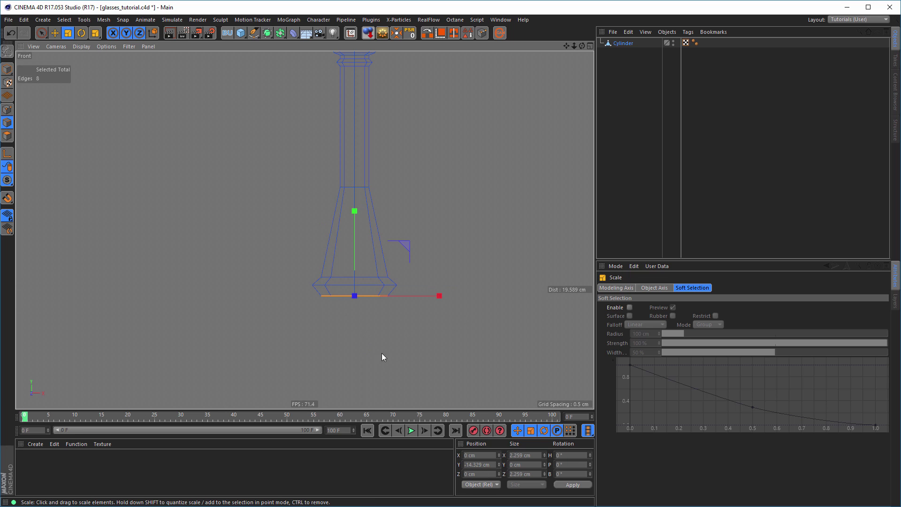
# Extrude the bottom edge loop below the ridge down to about Y -14.83 cm.
pyautogui.keyDown('alt'); pyautogui.moveTo(373, 313); pyautogui.dragTo(373, 272, button='middle'); pyautogui.keyUp('alt')
pyautogui.scroll(-2, 373, 275)
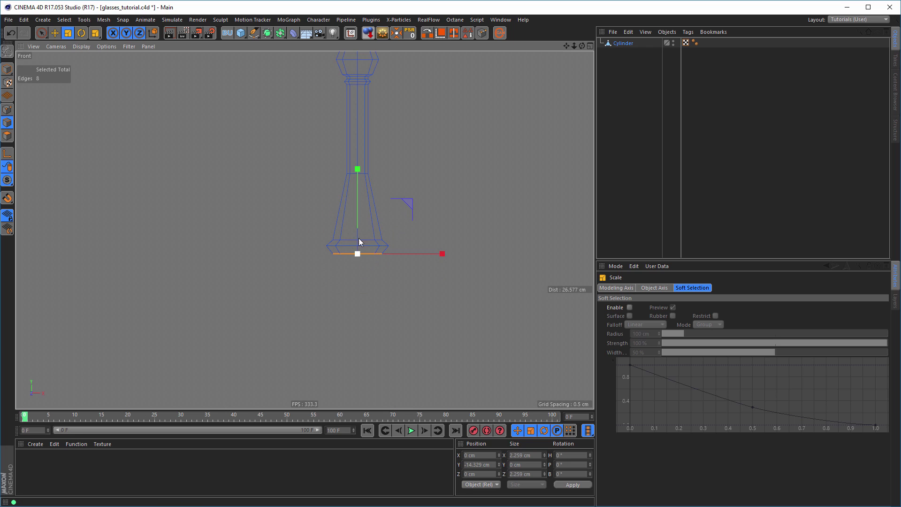
pyautogui.press('e')
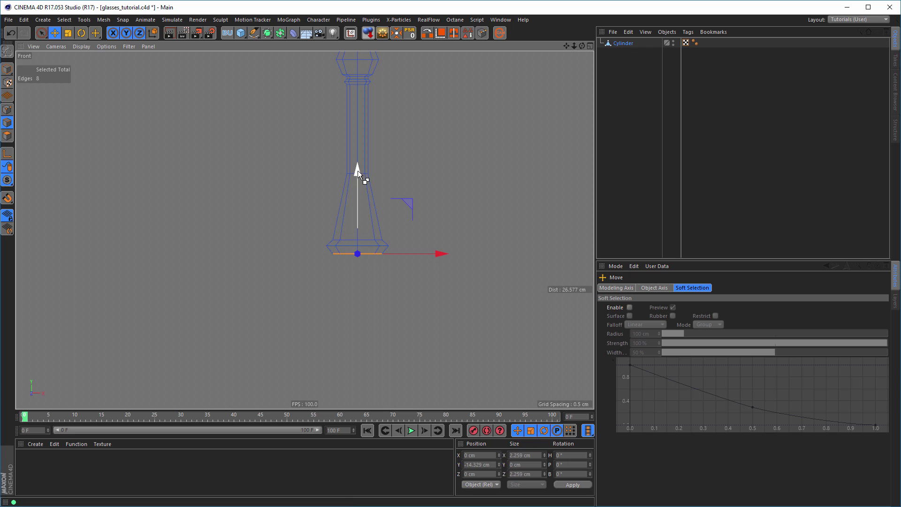
pyautogui.moveTo(357, 171); pyautogui.dragTo(356, 181)
# Scale the bottom loop out to about 10.84 cm to form the foot plate and save the file.
pyautogui.scroll(-5, 316, 210)
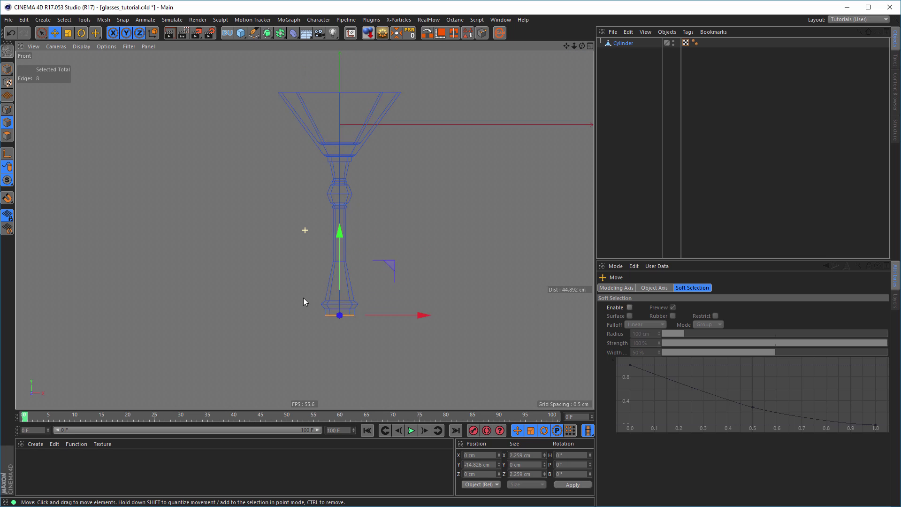
pyautogui.keyDown('alt'); pyautogui.moveTo(303, 297); pyautogui.dragTo(307, 279, button='middle'); pyautogui.keyUp('alt')
pyautogui.press('t')
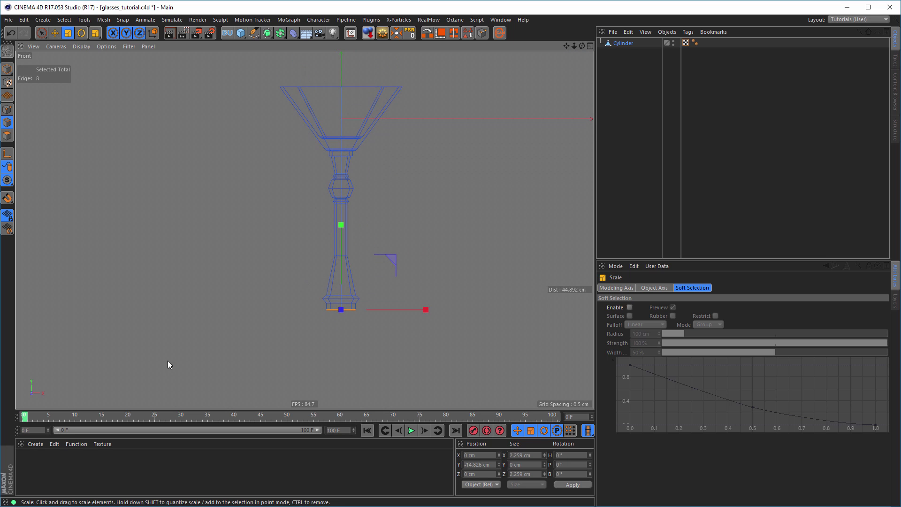
pyautogui.moveTo(134, 363); pyautogui.dragTo(559, 222)
pyautogui.moveTo(441, 266); pyautogui.dragTo(328, 298)
pyautogui.moveTo(139, 318); pyautogui.dragTo(320, 258)
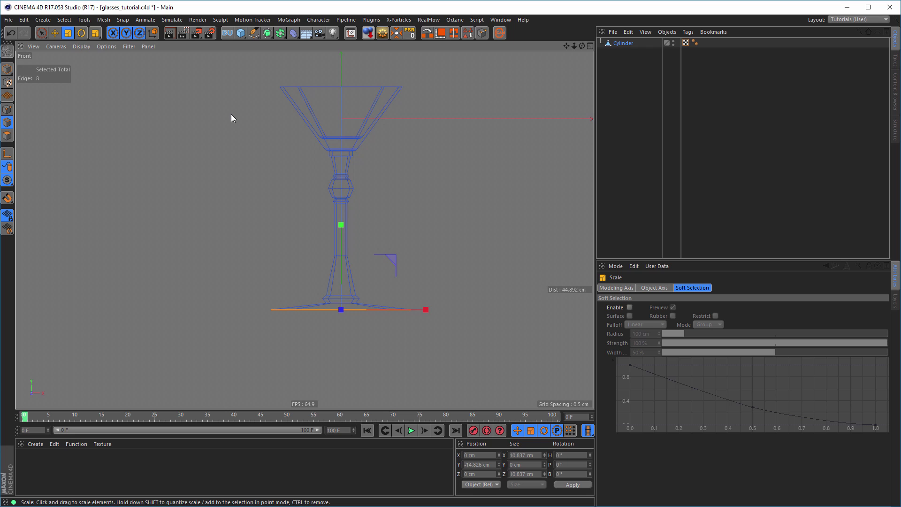
pyautogui.hotkey('ctrl', 's')
# Scale the foot's outer loop in to about 9.68 cm and extrude it down to about Y -15.17 cm for a rim.
pyautogui.scroll(3, 333, 300)
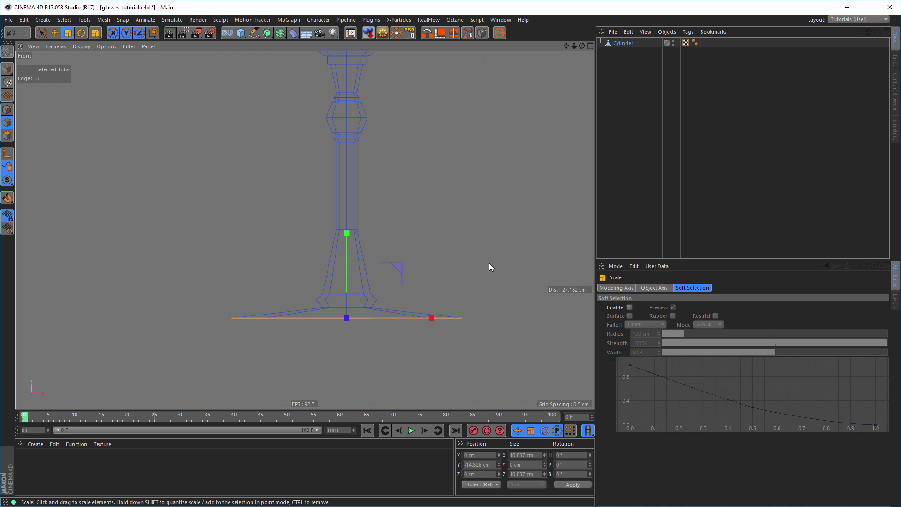
pyautogui.scroll(-3, 413, 274)
pyautogui.scroll(2, 396, 274)
pyautogui.keyDown('alt'); pyautogui.moveTo(398, 273); pyautogui.dragTo(364, 312, button='middle'); pyautogui.keyUp('alt')
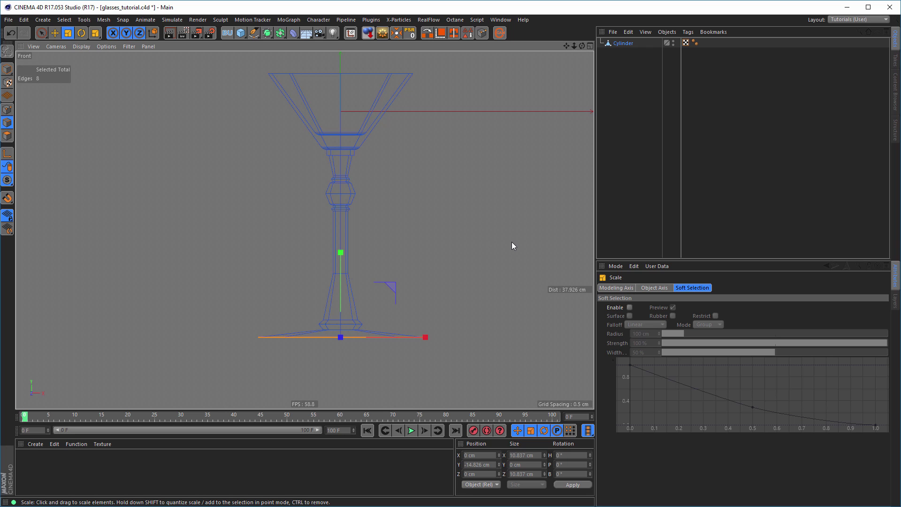
pyautogui.moveTo(512, 243); pyautogui.dragTo(480, 260)
pyautogui.press('e')
pyautogui.moveTo(340, 253); pyautogui.dragTo(337, 259)
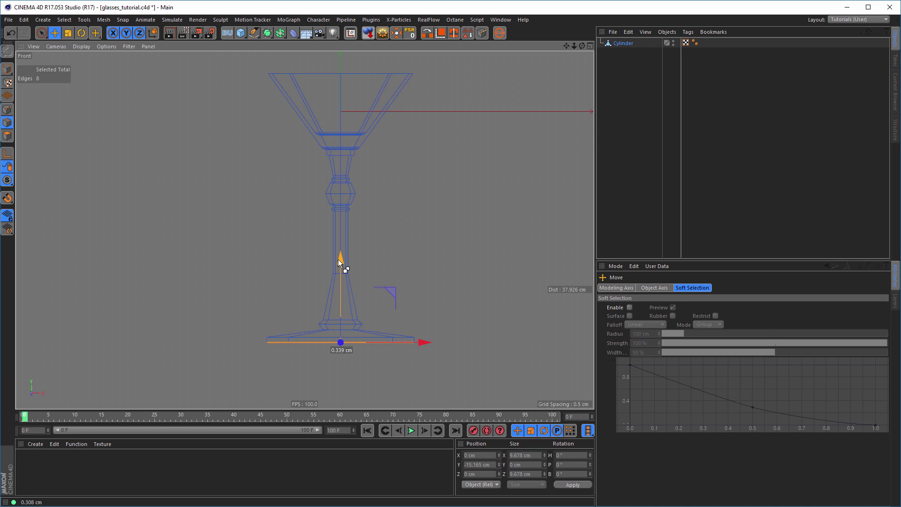
pyautogui.moveTo(338, 259); pyautogui.dragTo(338, 260)
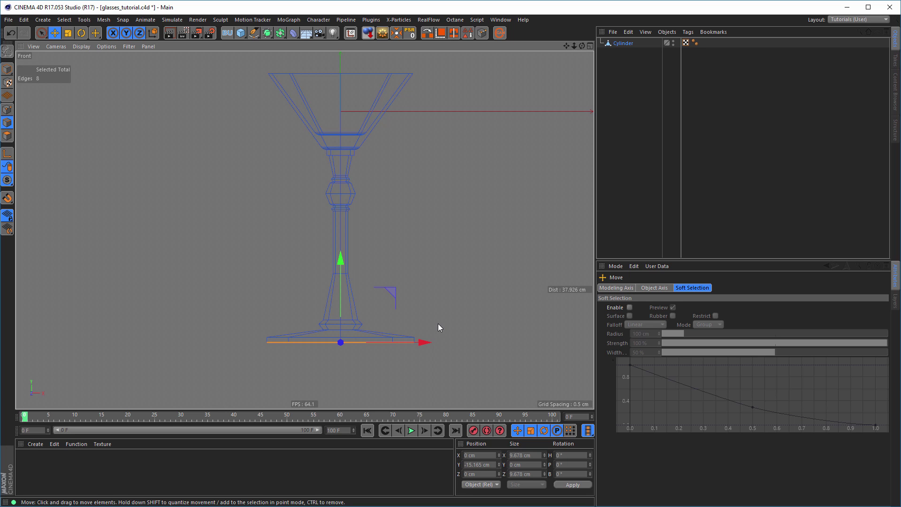
# In the Perspective view, show the foot's open underside and start the Close Polygon Hole tool.
pyautogui.middleClick(393, 352)
pyautogui.middleClick(197, 147)
pyautogui.keyDown('alt'); pyautogui.moveTo(352, 241); pyautogui.dragTo(220, 270, button='right'); pyautogui.keyUp('alt')
pyautogui.keyDown('alt'); pyautogui.moveTo(333, 303); pyautogui.dragTo(320, 267, button='middle'); pyautogui.keyUp('alt')
pyautogui.keyDown('alt'); pyautogui.moveTo(320, 267); pyautogui.dragTo(377, 347); pyautogui.keyUp('alt')
pyautogui.keyDown('alt'); pyautogui.moveTo(377, 347); pyautogui.dragTo(435, 316, button='right'); pyautogui.keyUp('alt')
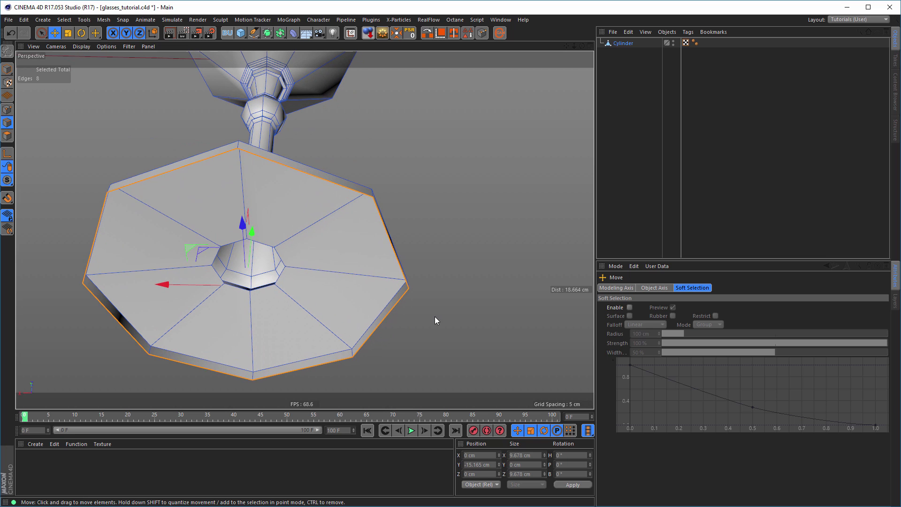
pyautogui.rightClick(462, 167)
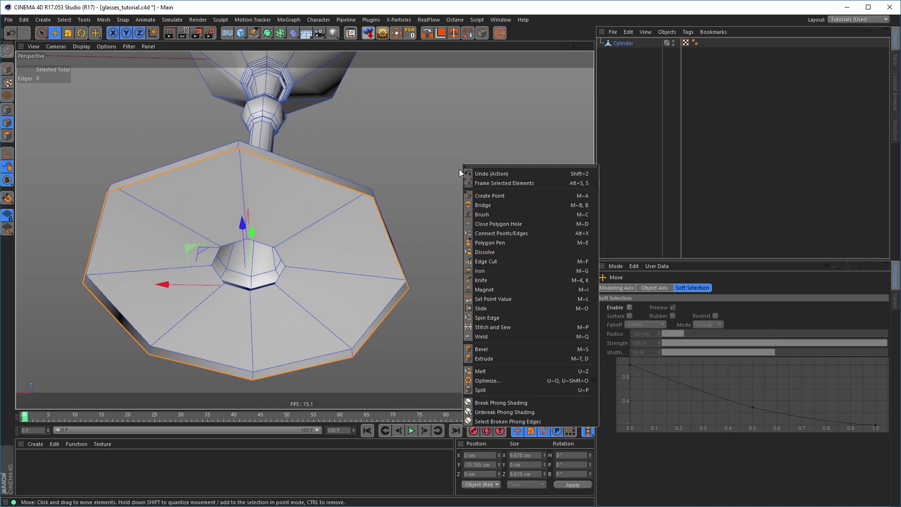
pyautogui.click(491, 224)
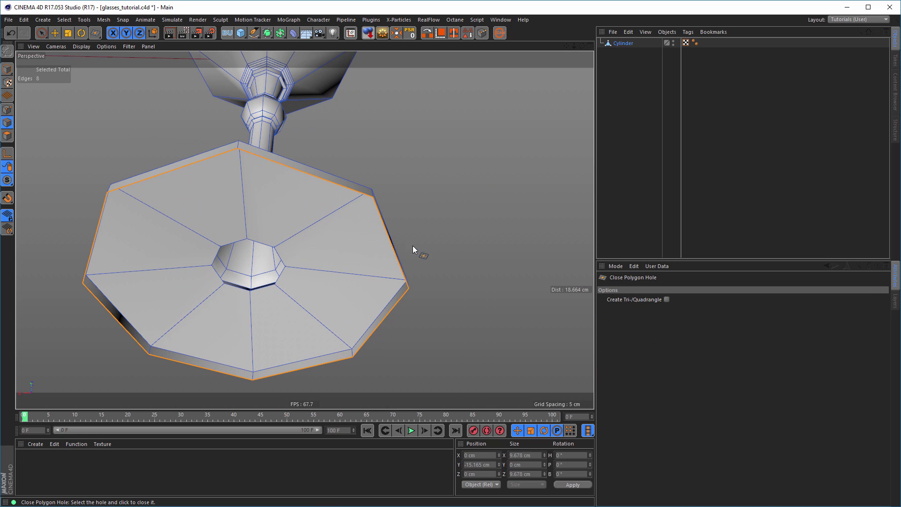
# Close the polygon hole on the foot's underside.
pyautogui.keyDown('alt'); pyautogui.moveTo(412, 279); pyautogui.dragTo(323, 277); pyautogui.keyUp('alt')
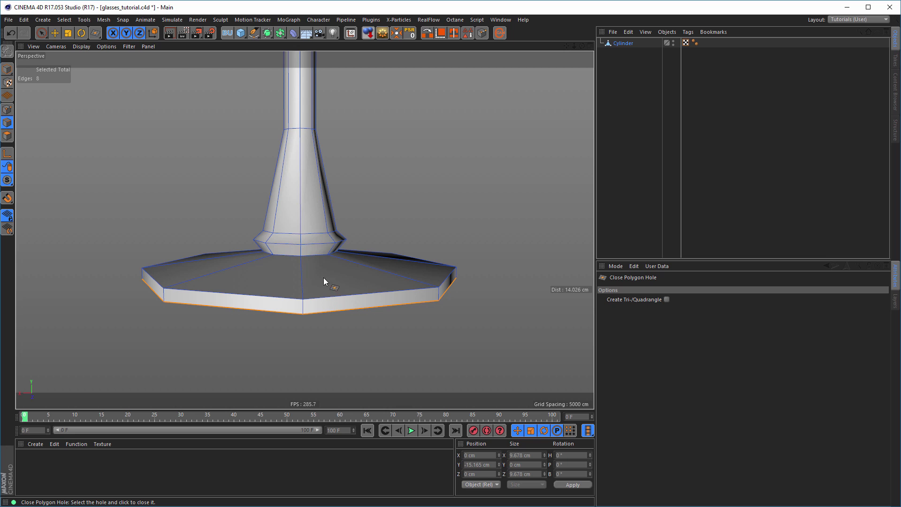
pyautogui.keyDown('alt'); pyautogui.moveTo(309, 238); pyautogui.dragTo(316, 289); pyautogui.keyUp('alt')
pyautogui.keyDown('alt'); pyautogui.moveTo(328, 331); pyautogui.dragTo(343, 371, button='middle'); pyautogui.keyUp('alt')
pyautogui.keyDown('alt'); pyautogui.moveTo(339, 370); pyautogui.dragTo(286, 291, button='right'); pyautogui.keyUp('alt')
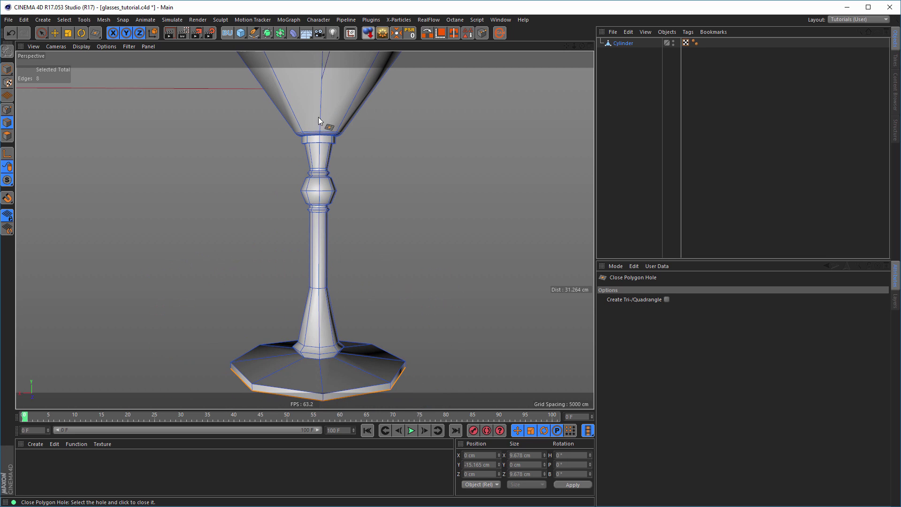
# Bevel the three edge loops of the collar directly below the bowl with a 0.06 cm offset and 3 subdivisions.
pyautogui.keyDown('alt'); pyautogui.moveTo(318, 117); pyautogui.dragTo(463, 133, button='right'); pyautogui.keyUp('alt')
pyautogui.keyDown('alt'); pyautogui.moveTo(368, 197); pyautogui.dragTo(352, 247); pyautogui.keyUp('alt')
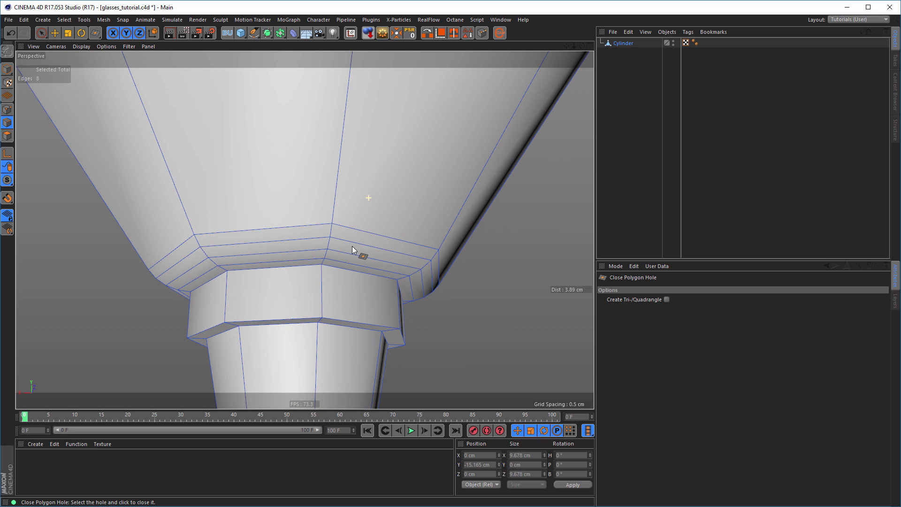
pyautogui.press('u')
pyautogui.press('l')
pyautogui.click(350, 271)
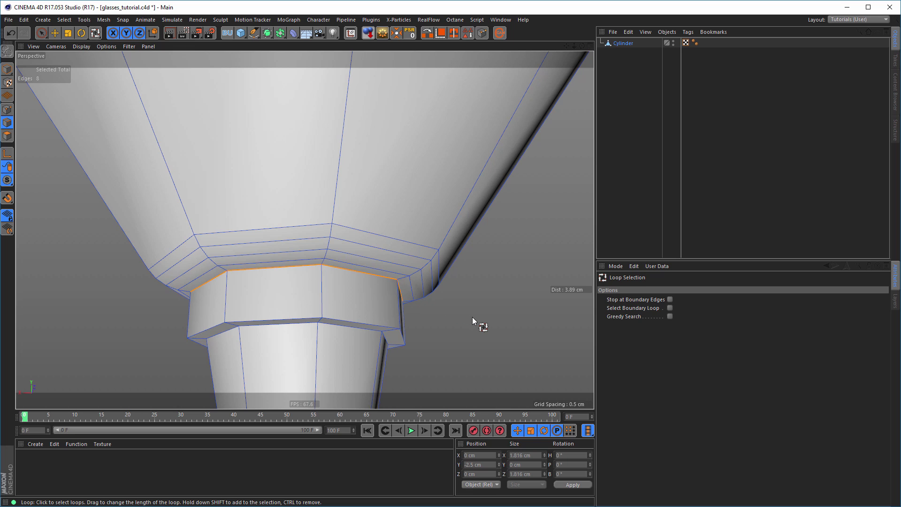
pyautogui.keyDown('shift'); pyautogui.click(365, 323); pyautogui.keyUp('shift')
pyautogui.keyDown('shift'); pyautogui.click(356, 329); pyautogui.keyUp('shift')
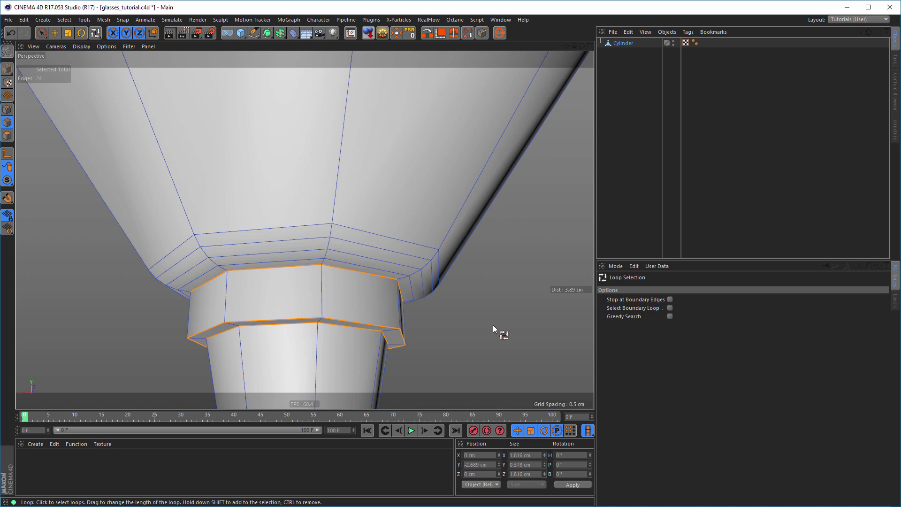
pyautogui.press('m')
pyautogui.press('s')
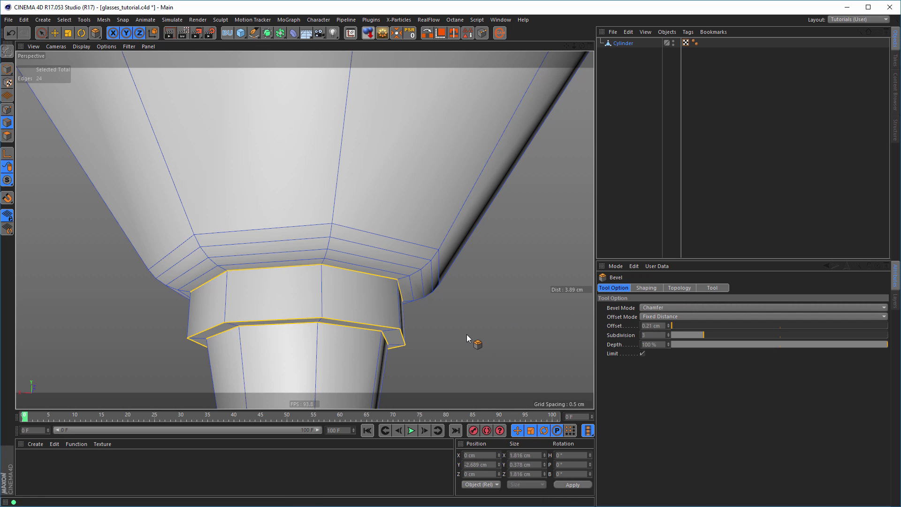
pyautogui.moveTo(467, 334); pyautogui.dragTo(471, 334)
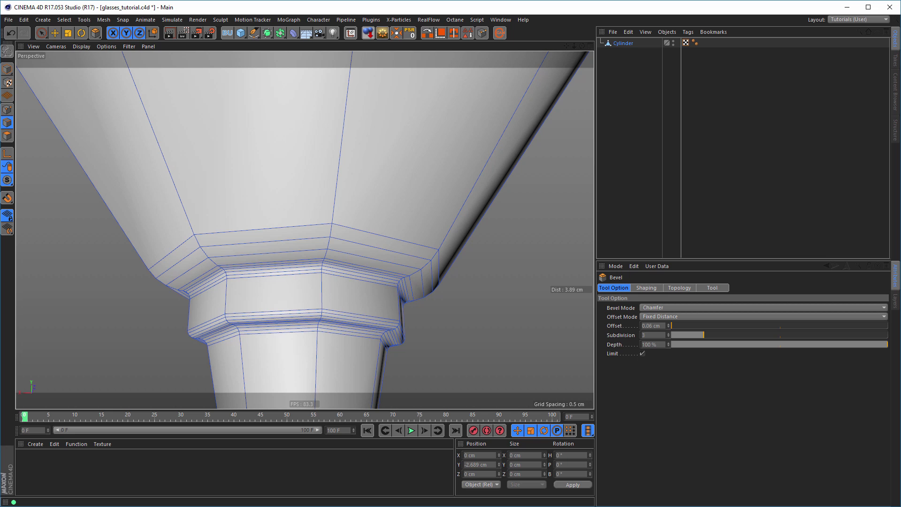
pyautogui.moveTo(469, 335); pyautogui.dragTo(469, 335)
# Bevel the three edge loops of the small ridge above the knob with a 0.03 cm offset and 3 subdivisions.
pyautogui.scroll(-6, 349, 333)
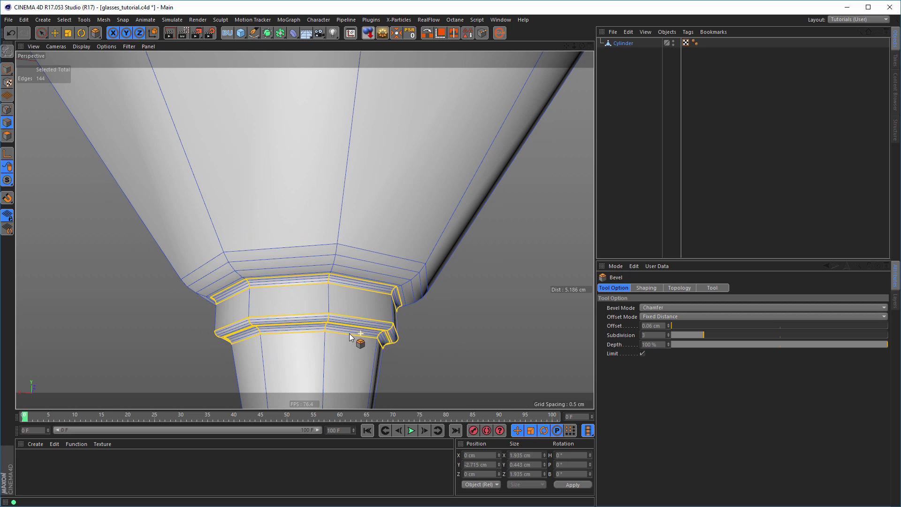
pyautogui.scroll(8, 356, 352)
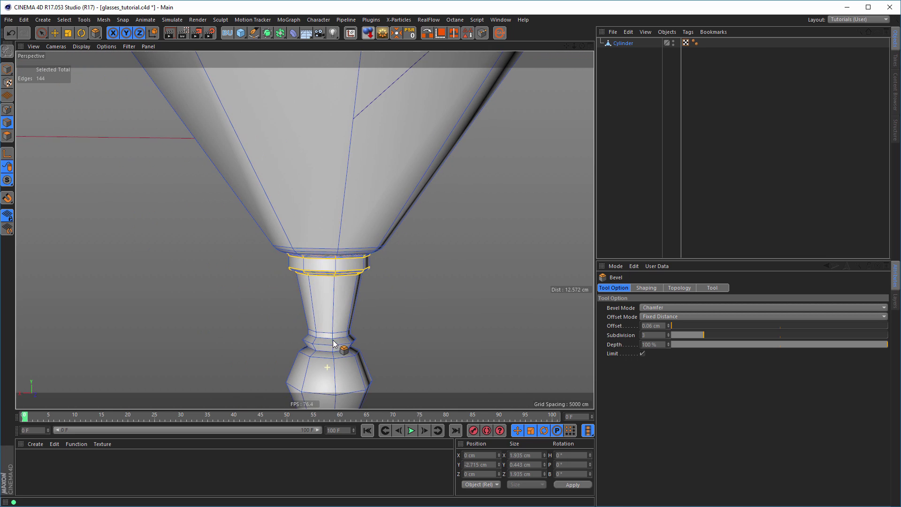
pyautogui.keyDown('alt'); pyautogui.moveTo(380, 323); pyautogui.dragTo(388, 240, button='middle'); pyautogui.keyUp('alt')
pyautogui.scroll(4, 366, 284)
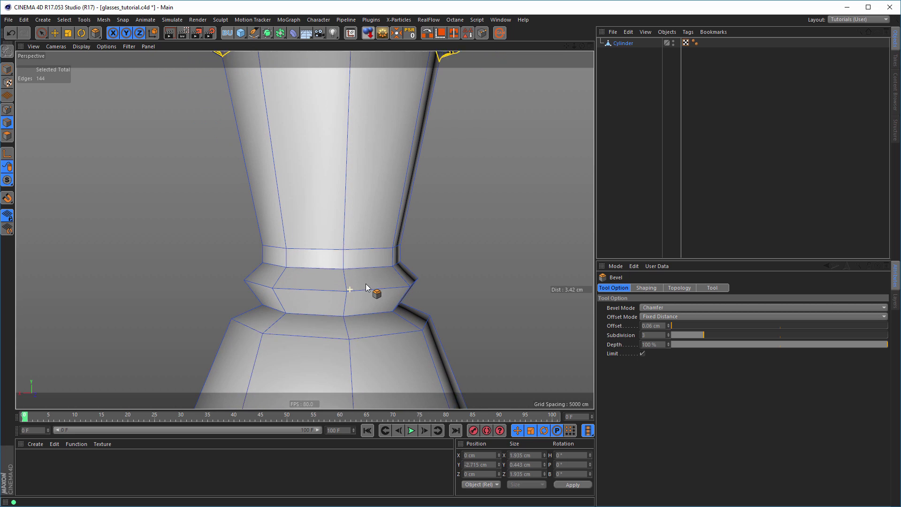
pyautogui.doubleClick(364, 262)
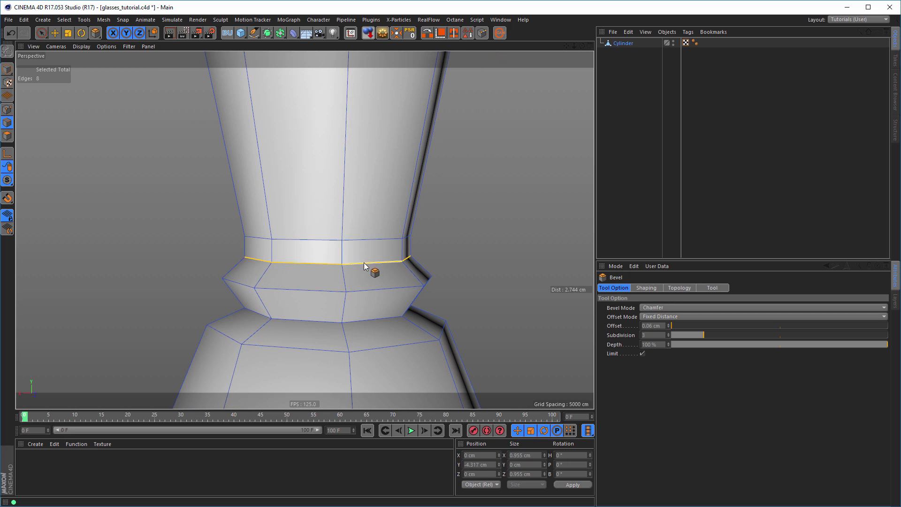
pyautogui.keyDown('shift'); pyautogui.doubleClick(360, 290); pyautogui.keyUp('shift')
pyautogui.keyDown('shift'); pyautogui.doubleClick(362, 319); pyautogui.keyUp('shift')
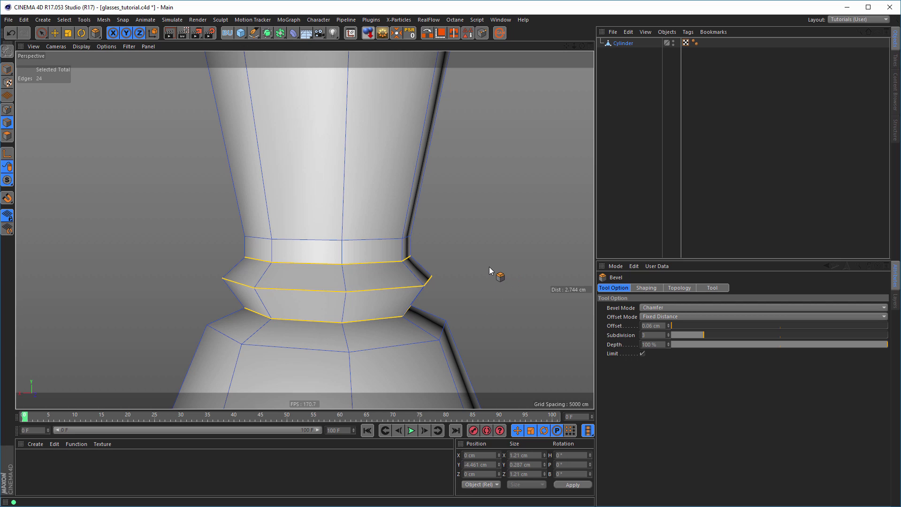
pyautogui.moveTo(488, 267); pyautogui.dragTo(493, 267)
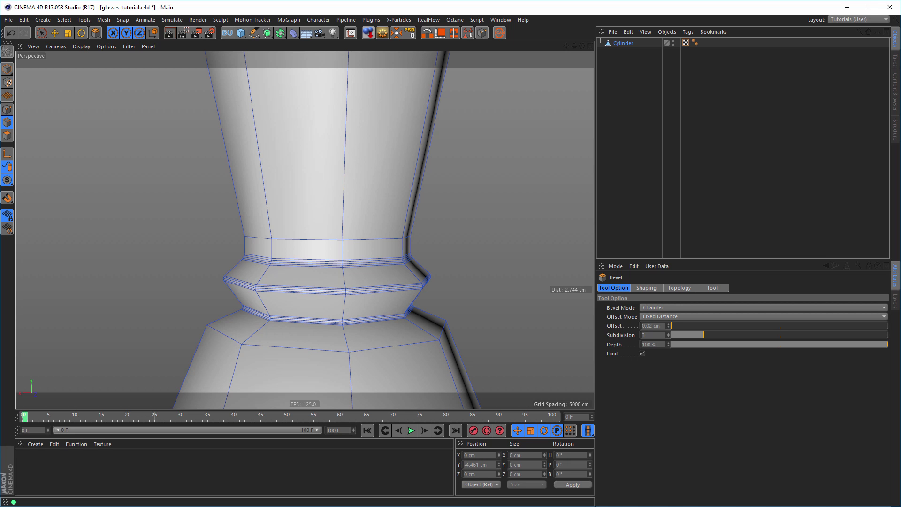
pyautogui.moveTo(493, 266); pyautogui.dragTo(499, 267)
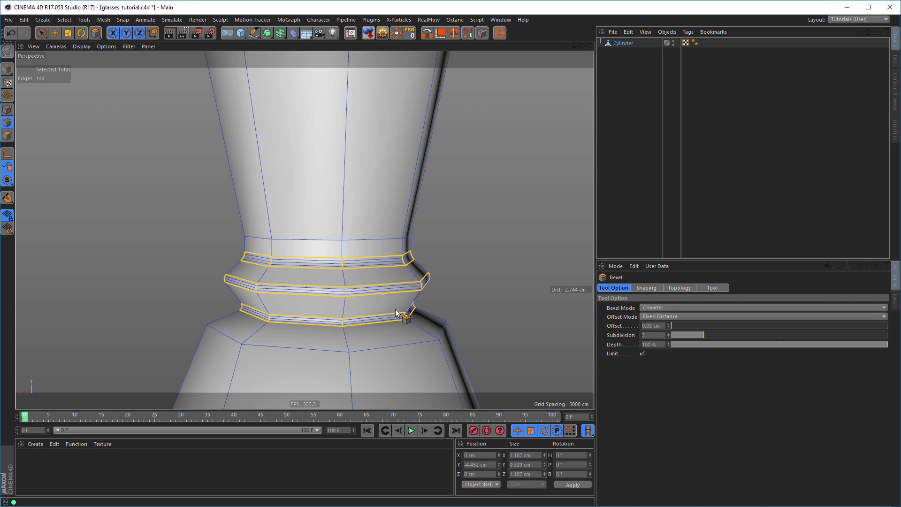
# Bevel the single edge loop where the knob's underside meets the narrow neck with a 0.03 cm offset.
pyautogui.keyDown('alt'); pyautogui.moveTo(353, 312); pyautogui.dragTo(330, 224, button='middle'); pyautogui.keyUp('alt')
pyautogui.keyDown('alt'); pyautogui.moveTo(288, 263); pyautogui.dragTo(314, 212, button='middle'); pyautogui.keyUp('alt')
pyautogui.keyDown('alt'); pyautogui.moveTo(317, 319); pyautogui.dragTo(315, 286); pyautogui.keyUp('alt')
pyautogui.keyDown('alt'); pyautogui.moveTo(316, 305); pyautogui.dragTo(340, 300, button='right'); pyautogui.keyUp('alt')
pyautogui.keyDown('alt'); pyautogui.moveTo(339, 300); pyautogui.dragTo(348, 276); pyautogui.keyUp('alt')
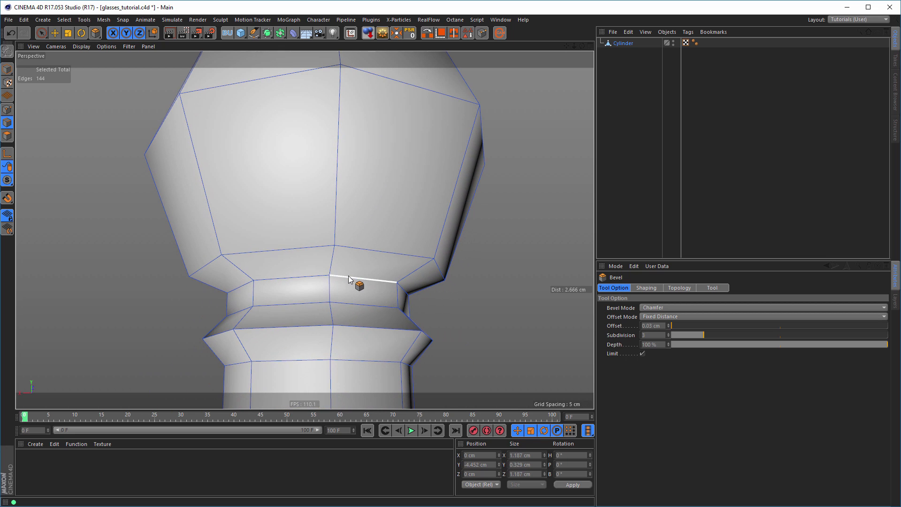
pyautogui.doubleClick(348, 275)
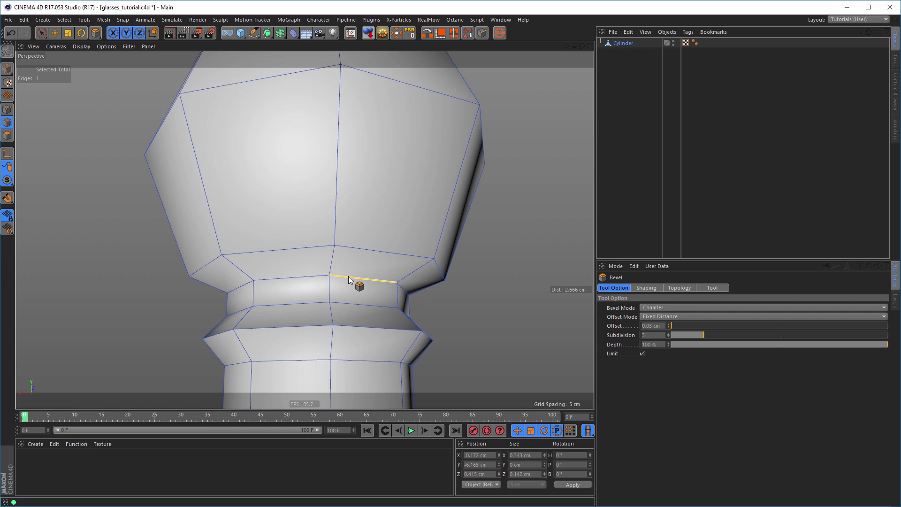
pyautogui.click(485, 293)
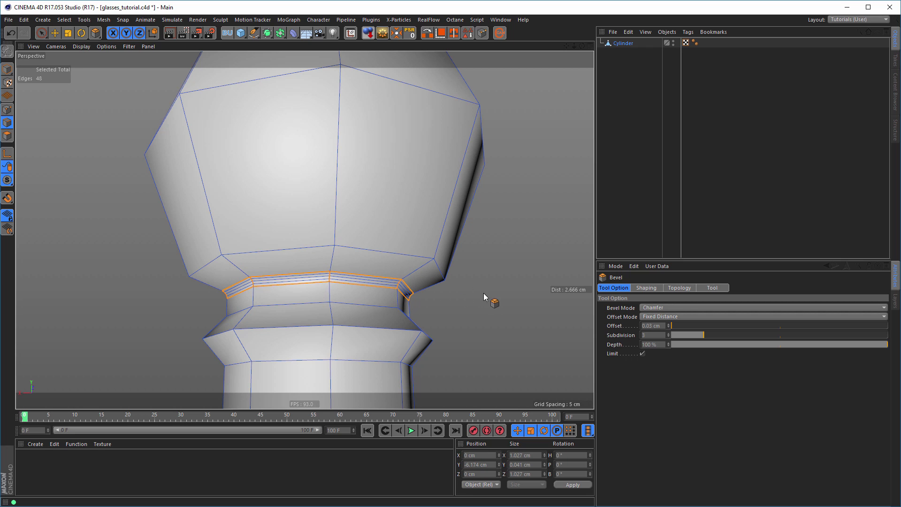
# Bevel the three remaining edge loops of the ring below the knob with a 0.03 cm offset.
pyautogui.doubleClick(360, 306)
pyautogui.keyDown('shift'); pyautogui.doubleClick(359, 326); pyautogui.keyUp('shift')
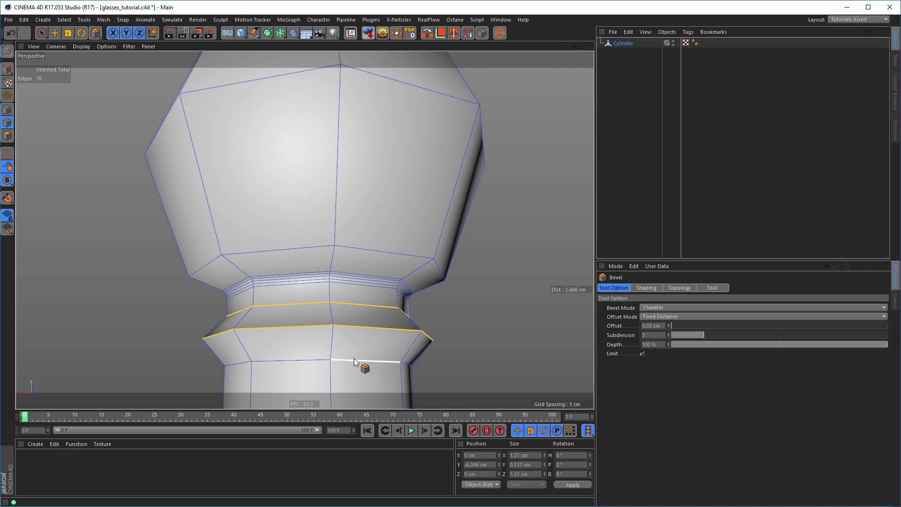
pyautogui.keyDown('shift'); pyautogui.doubleClick(354, 359); pyautogui.keyUp('shift')
pyautogui.moveTo(354, 328)
pyautogui.keyDown('alt'); pyautogui.mouseDown()
pyautogui.moveTo(358, 310)
pyautogui.moveTo(357, 321)
pyautogui.mouseUp(); pyautogui.keyUp('alt')
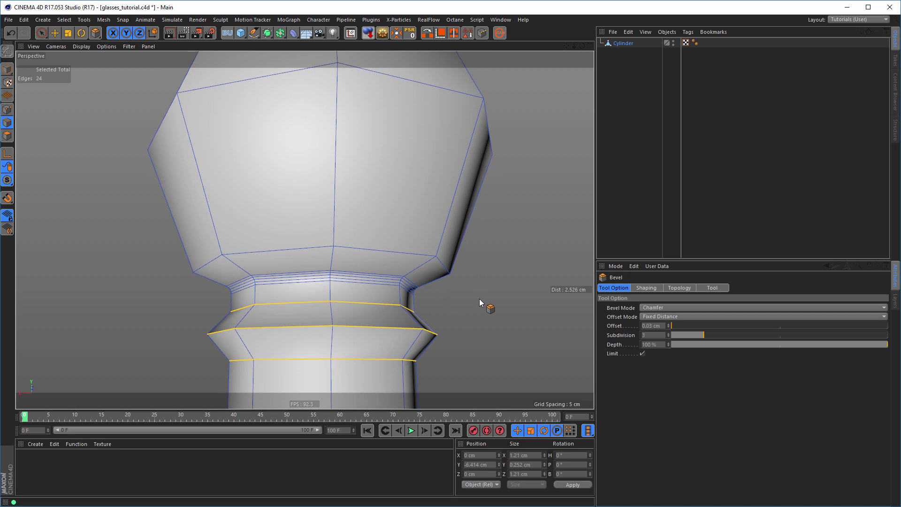
pyautogui.moveTo(481, 298); pyautogui.dragTo(484, 298)
# Bevel the middle and lower edge loops of the ridge at the stem's base with a 0.15 cm offset.
pyautogui.keyDown('alt'); pyautogui.moveTo(403, 299); pyautogui.dragTo(359, 322, button='right'); pyautogui.keyUp('alt')
pyautogui.keyDown('alt'); pyautogui.moveTo(358, 323); pyautogui.dragTo(356, 225, button='middle'); pyautogui.keyUp('alt')
pyautogui.keyDown('alt'); pyautogui.moveTo(354, 284); pyautogui.dragTo(307, 290, button='right'); pyautogui.keyUp('alt')
pyautogui.keyDown('alt'); pyautogui.moveTo(307, 283); pyautogui.dragTo(306, 229, button='middle'); pyautogui.keyUp('alt')
pyautogui.keyDown('alt'); pyautogui.moveTo(365, 226); pyautogui.dragTo(364, 178, button='middle'); pyautogui.keyUp('alt')
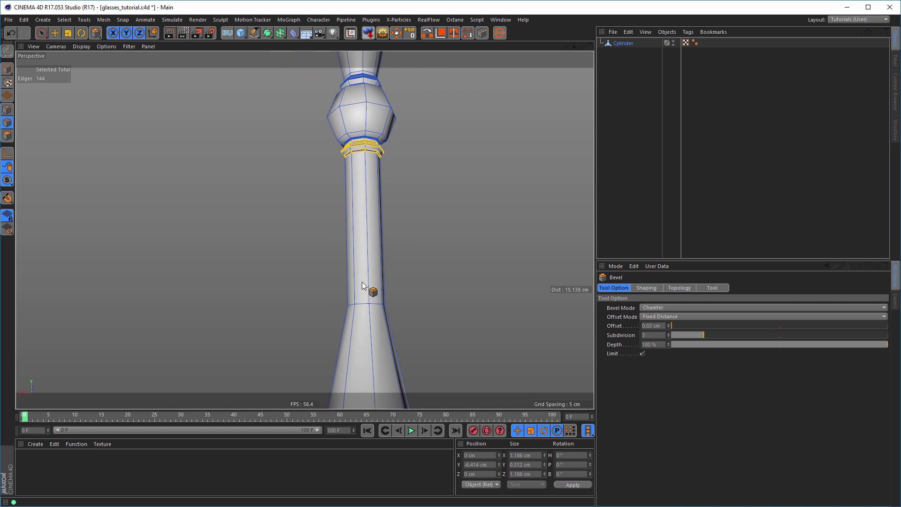
pyautogui.keyDown('alt'); pyautogui.moveTo(360, 296); pyautogui.dragTo(359, 241, button='middle'); pyautogui.keyUp('alt')
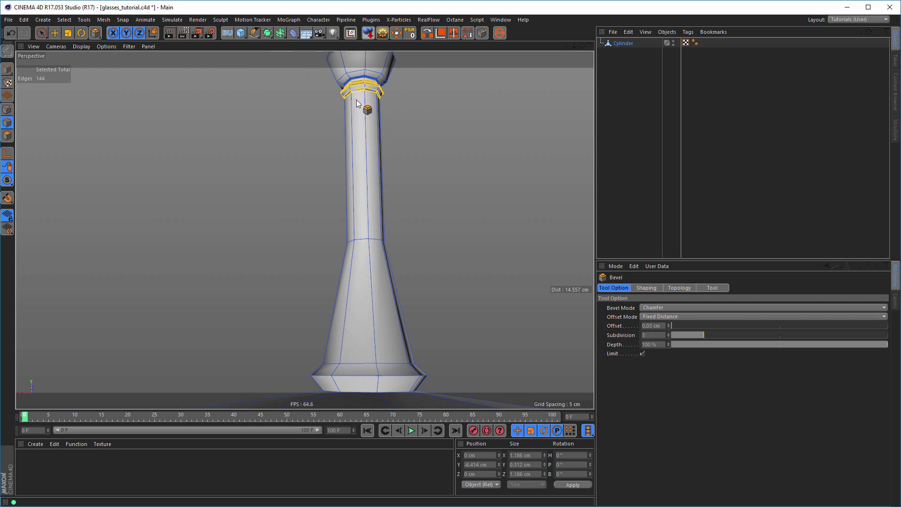
pyautogui.keyDown('alt'); pyautogui.moveTo(349, 337); pyautogui.dragTo(353, 277, button='right'); pyautogui.keyUp('alt')
pyautogui.keyDown('alt'); pyautogui.moveTo(356, 365); pyautogui.dragTo(355, 312, button='middle'); pyautogui.keyUp('alt')
pyautogui.keyDown('alt'); pyautogui.moveTo(357, 310); pyautogui.dragTo(375, 296, button='right'); pyautogui.keyUp('alt')
pyautogui.keyDown('alt'); pyautogui.moveTo(381, 275); pyautogui.dragTo(381, 285); pyautogui.keyUp('alt')
pyautogui.keyDown('alt'); pyautogui.moveTo(380, 282); pyautogui.dragTo(424, 273, button='right'); pyautogui.keyUp('alt')
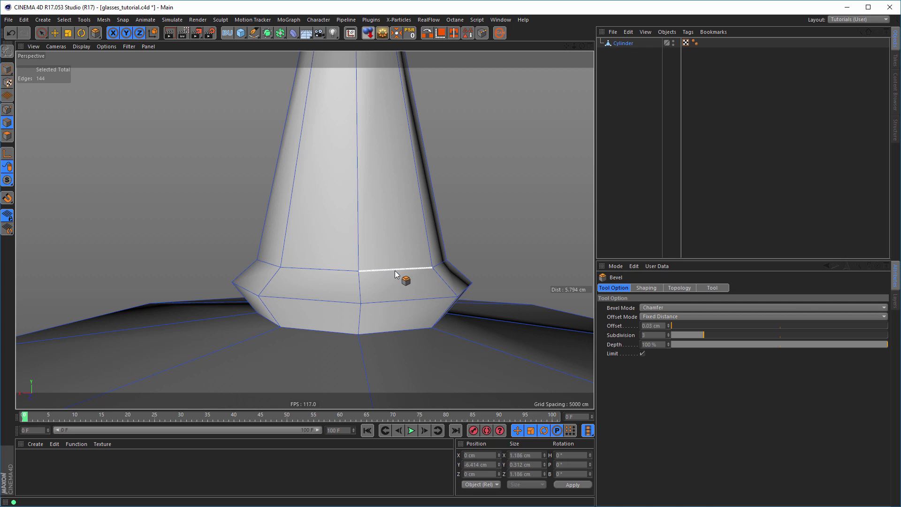
pyautogui.doubleClick(388, 300)
pyautogui.keyDown('shift'); pyautogui.doubleClick(387, 329); pyautogui.keyUp('shift')
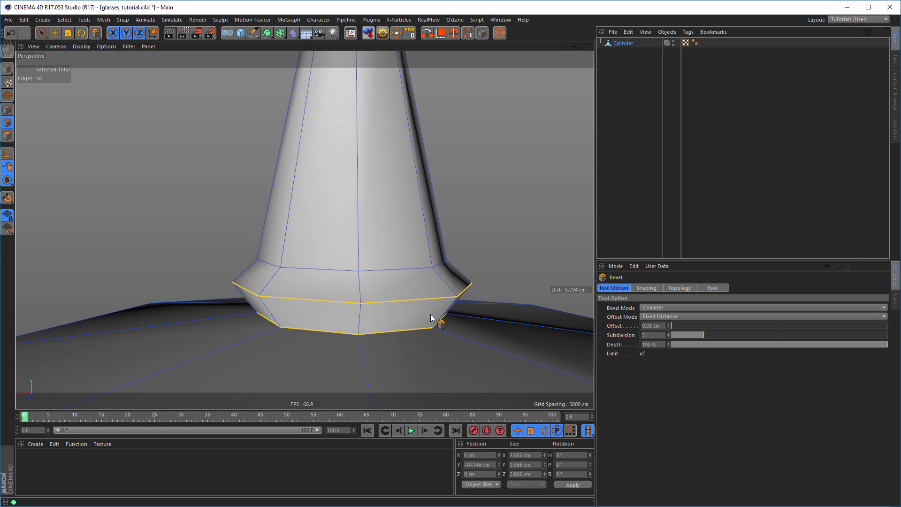
pyautogui.moveTo(483, 238); pyautogui.dragTo(521, 237)
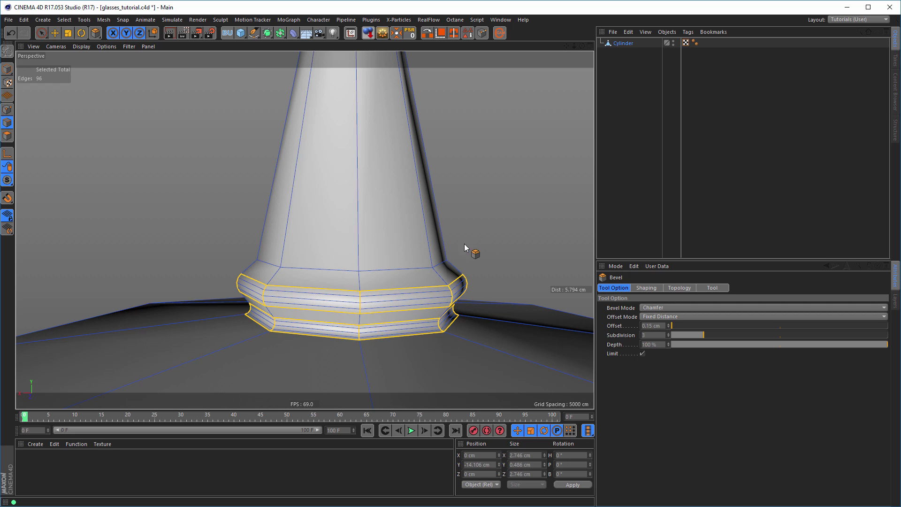
# Bevel the outer edge loop of the foot's underside with a 0.06 cm offset and 3 subdivisions.
pyautogui.keyDown('alt'); pyautogui.moveTo(410, 257); pyautogui.dragTo(344, 277, button='right'); pyautogui.keyUp('alt')
pyautogui.keyDown('alt'); pyautogui.moveTo(337, 280); pyautogui.dragTo(312, 236, button='middle'); pyautogui.keyUp('alt')
pyautogui.keyDown('alt'); pyautogui.moveTo(384, 277); pyautogui.dragTo(404, 263, button='right'); pyautogui.keyUp('alt')
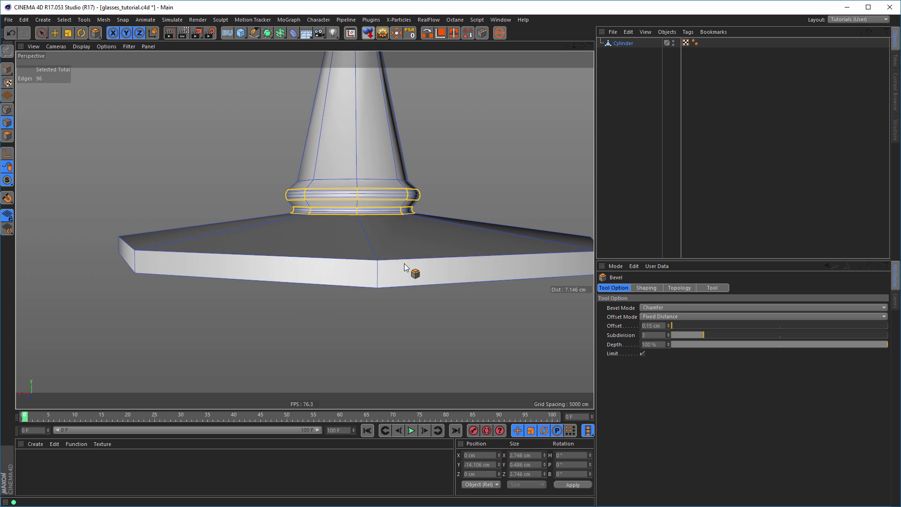
pyautogui.click(407, 261)
pyautogui.doubleClick(407, 260)
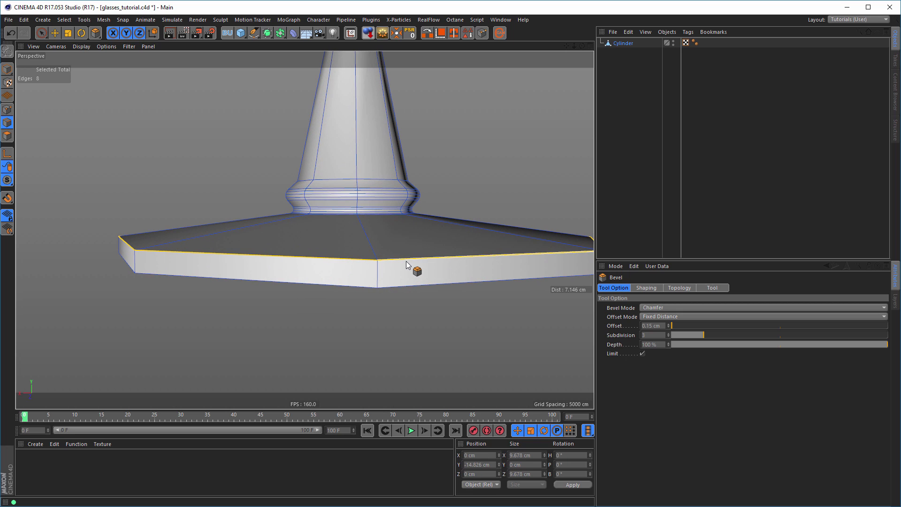
pyautogui.click(405, 285)
pyautogui.keyDown('alt'); pyautogui.moveTo(404, 284); pyautogui.dragTo(384, 306); pyautogui.keyUp('alt')
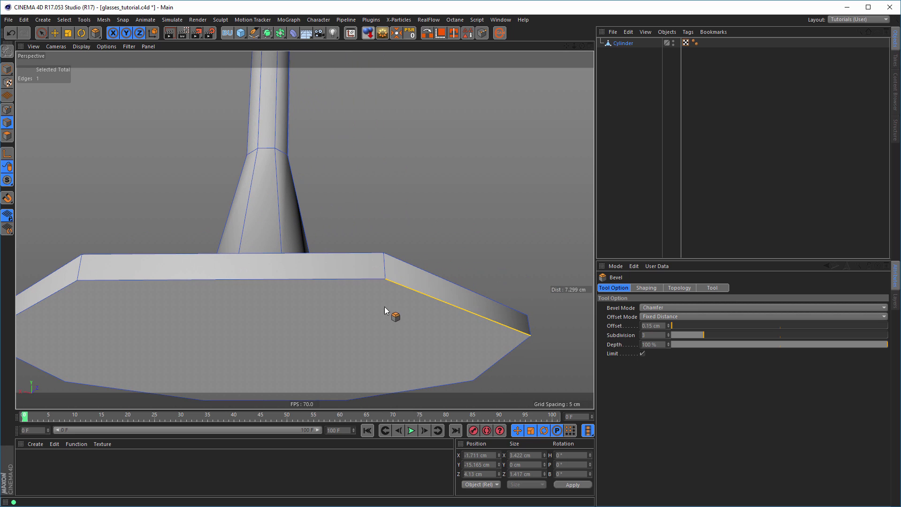
pyautogui.click(362, 277)
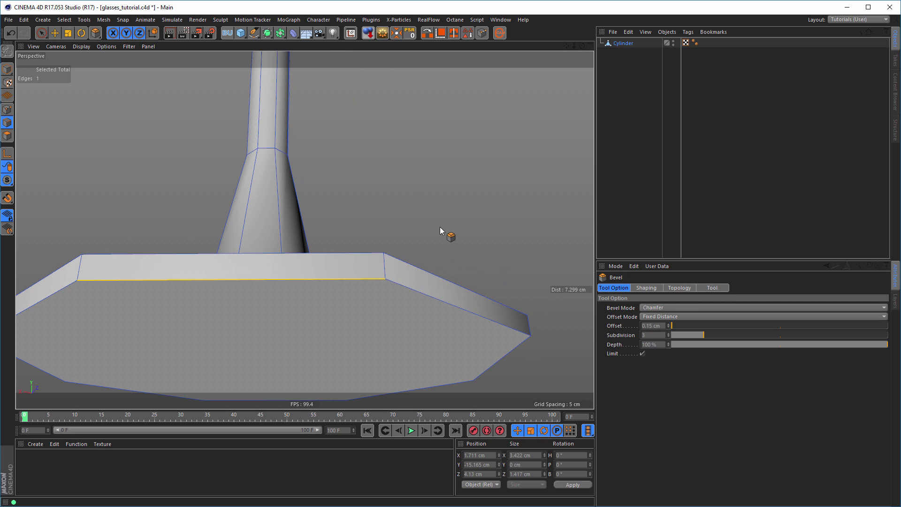
pyautogui.press('u')
pyautogui.press('l')
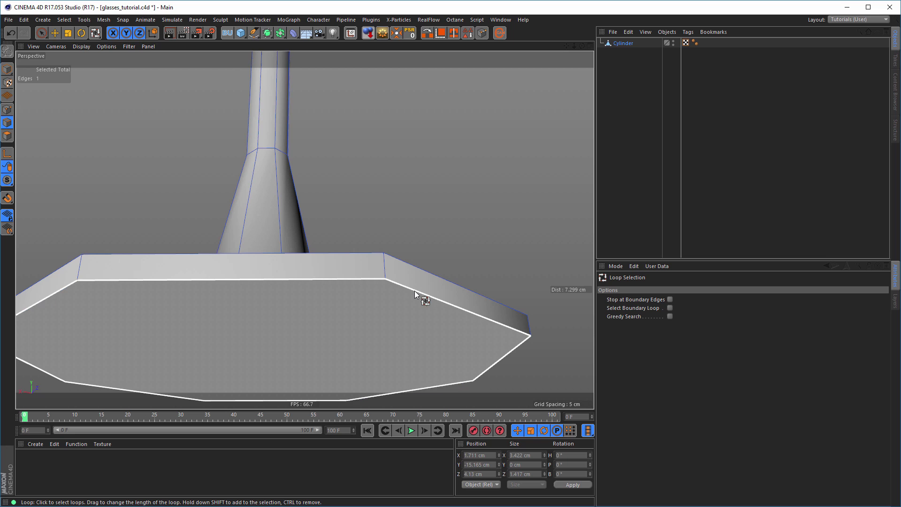
pyautogui.click(415, 291)
pyautogui.press('m')
pyautogui.press('s')
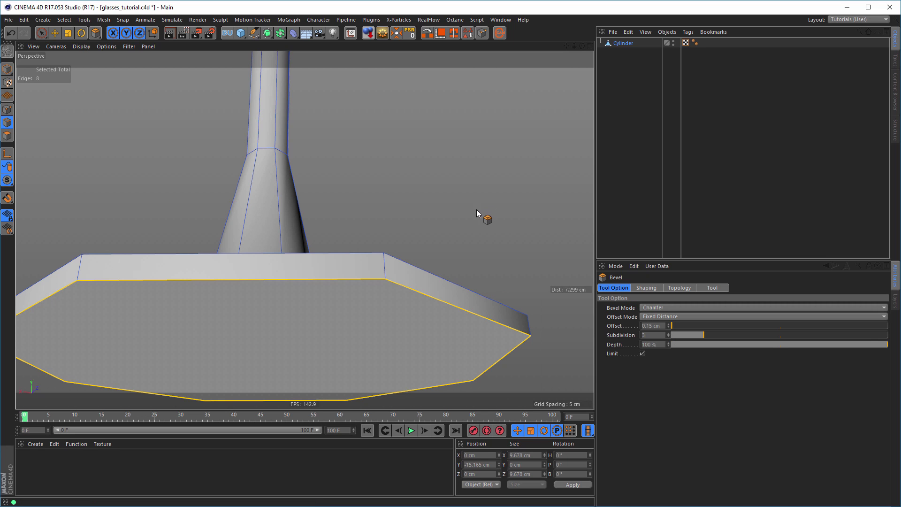
pyautogui.moveTo(460, 223); pyautogui.dragTo(468, 222)
# Bevel the upper outer edge loop of the foot plate with a 2.66 cm offset and 3 subdivisions.
pyautogui.keyDown('alt'); pyautogui.moveTo(417, 294); pyautogui.dragTo(425, 261); pyautogui.keyUp('alt')
pyautogui.doubleClick(424, 269)
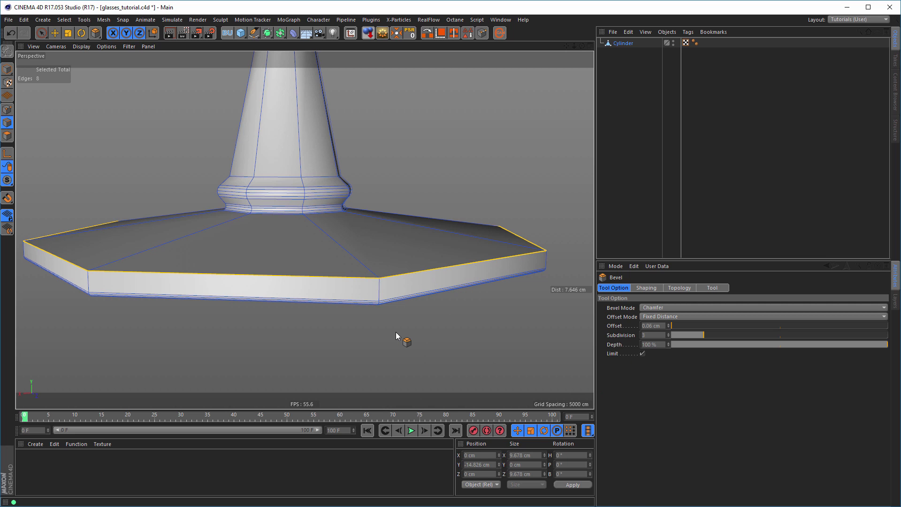
pyautogui.moveTo(393, 335); pyautogui.dragTo(384, 301)
pyautogui.scroll(10, 384, 300)
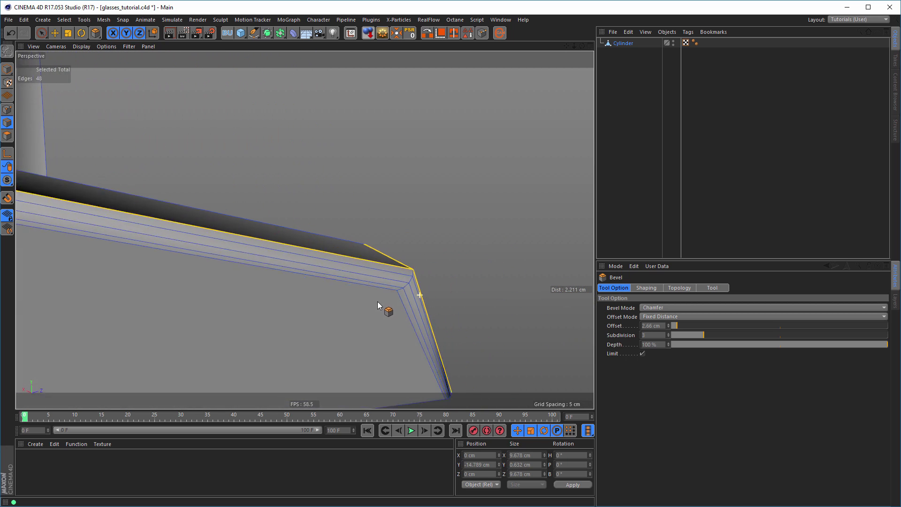
# Add a Subdivision Surface as the parent of the Cylinder and view the smoothed foot.
pyautogui.scroll(-8, 380, 274)
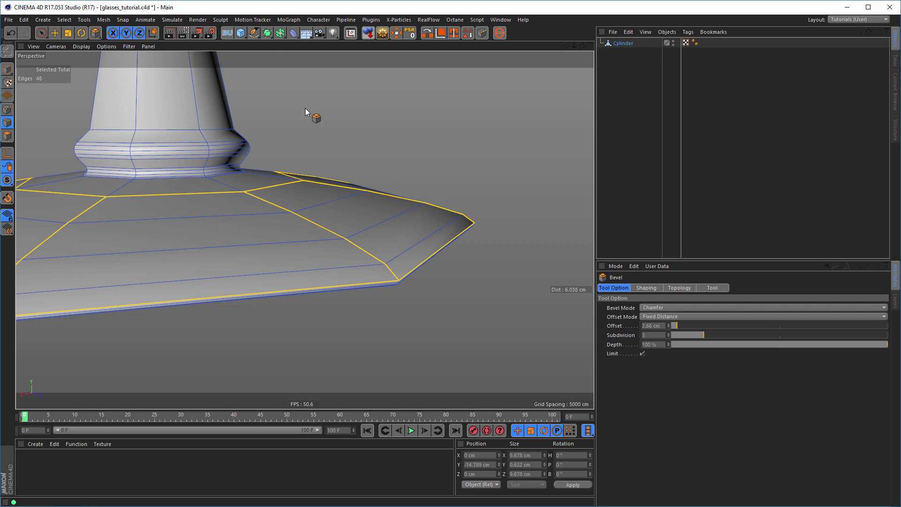
pyautogui.keyDown('alt'); pyautogui.click(267, 33); pyautogui.keyUp('alt')
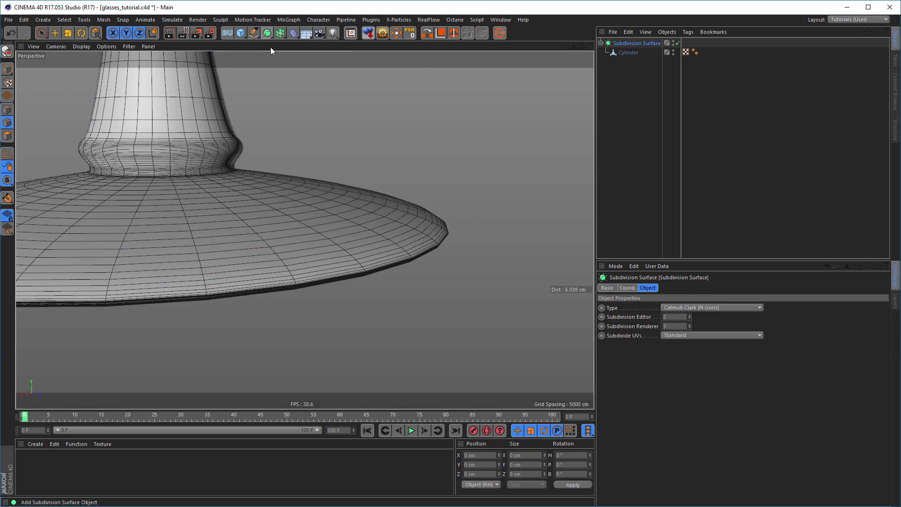
pyautogui.keyDown('alt'); pyautogui.moveTo(374, 228); pyautogui.dragTo(494, 200); pyautogui.keyUp('alt')
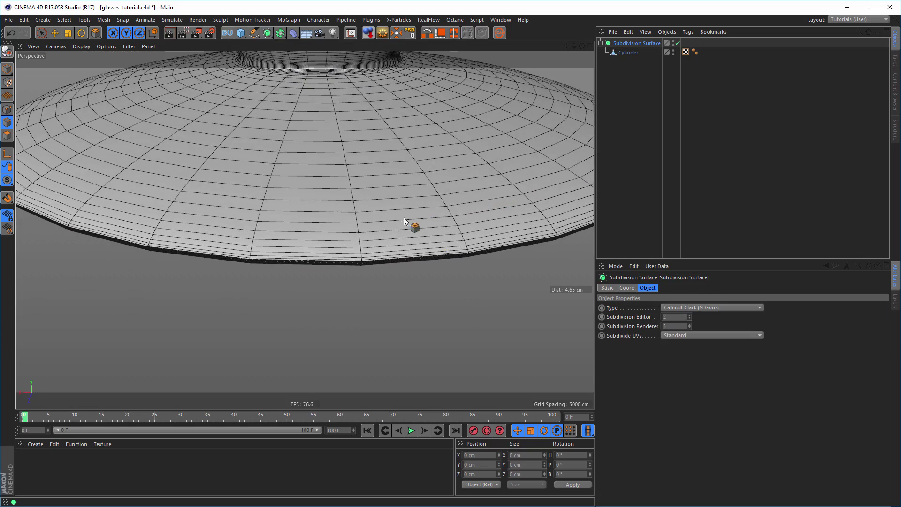
# Turn off the Subdivision Surface and select the upper edge loop of the foot's outer rim on the Cylinder.
pyautogui.keyDown('alt'); pyautogui.moveTo(404, 218); pyautogui.dragTo(362, 226, button='right'); pyautogui.keyUp('alt')
pyautogui.keyDown('alt'); pyautogui.moveTo(362, 227); pyautogui.dragTo(319, 249); pyautogui.keyUp('alt')
pyautogui.keyDown('alt'); pyautogui.moveTo(357, 230); pyautogui.dragTo(422, 224, button='right'); pyautogui.keyUp('alt')
pyautogui.keyDown('alt'); pyautogui.moveTo(422, 224); pyautogui.dragTo(387, 249); pyautogui.keyUp('alt')
pyautogui.keyDown('alt'); pyautogui.moveTo(387, 249); pyautogui.dragTo(424, 239, button='right'); pyautogui.keyUp('alt')
pyautogui.keyDown('alt'); pyautogui.moveTo(421, 238); pyautogui.dragTo(395, 250); pyautogui.keyUp('alt')
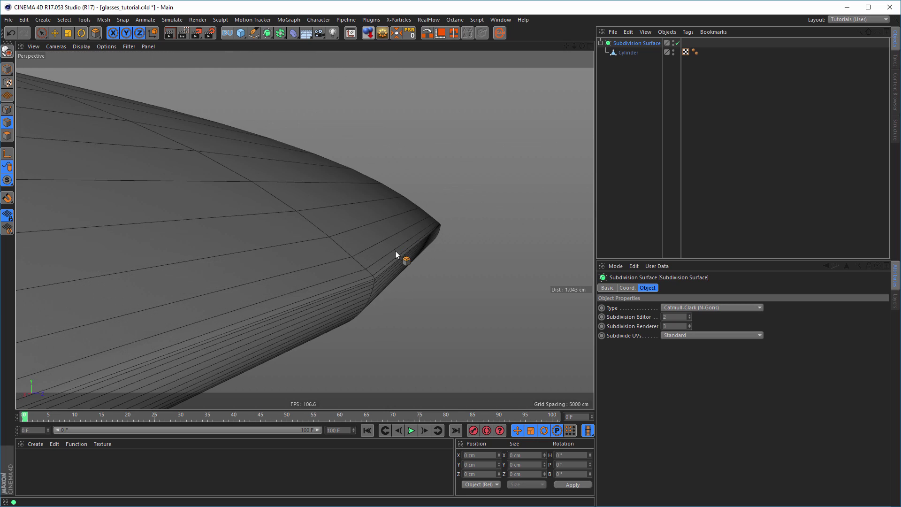
pyautogui.click(677, 43)
pyautogui.keyDown('alt'); pyautogui.moveTo(385, 154); pyautogui.dragTo(475, 174); pyautogui.keyUp('alt')
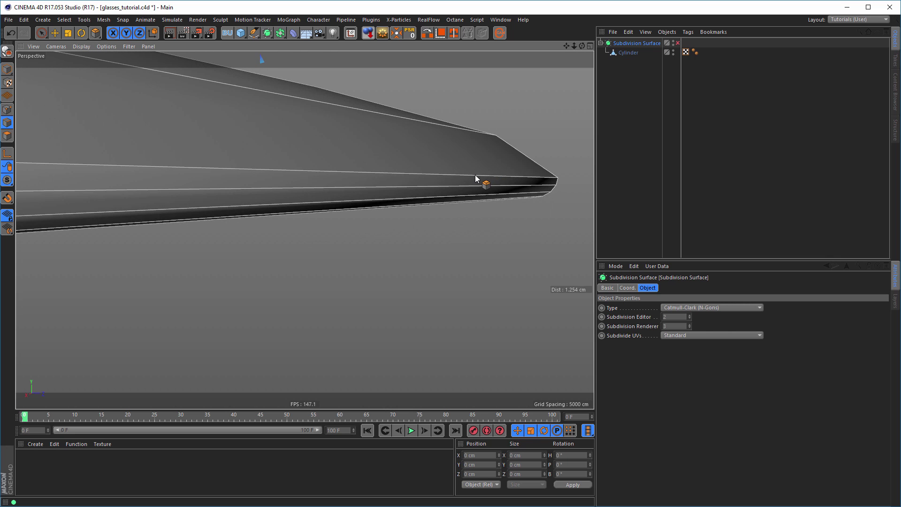
pyautogui.click(624, 53)
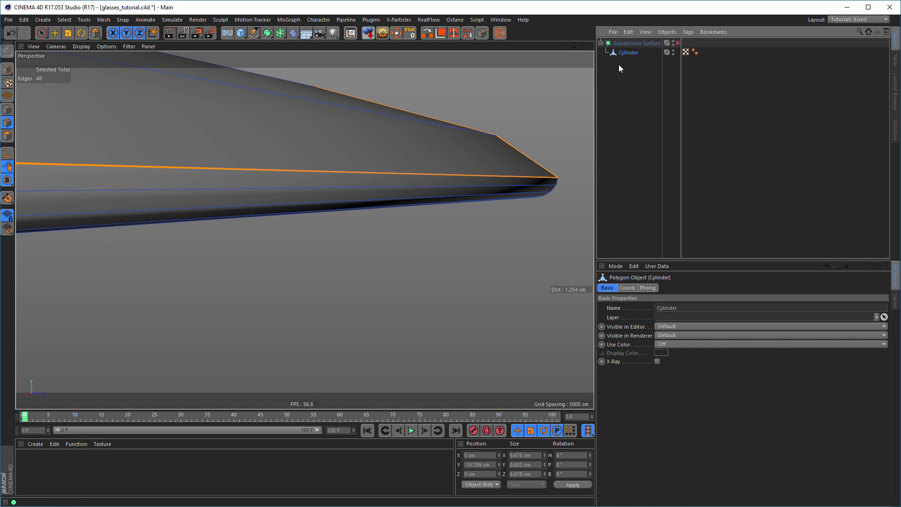
pyautogui.click(125, 167)
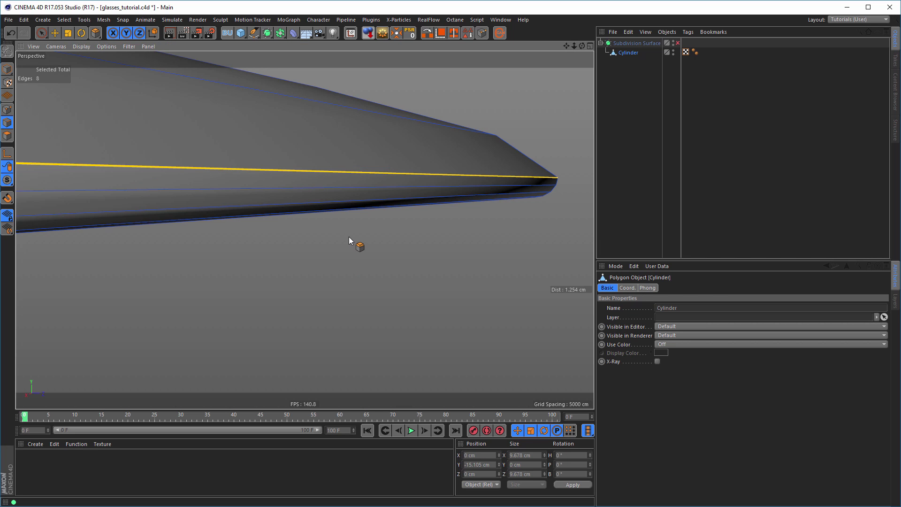
pyautogui.keyDown('alt'); pyautogui.moveTo(455, 174); pyautogui.dragTo(311, 252); pyautogui.keyUp('alt')
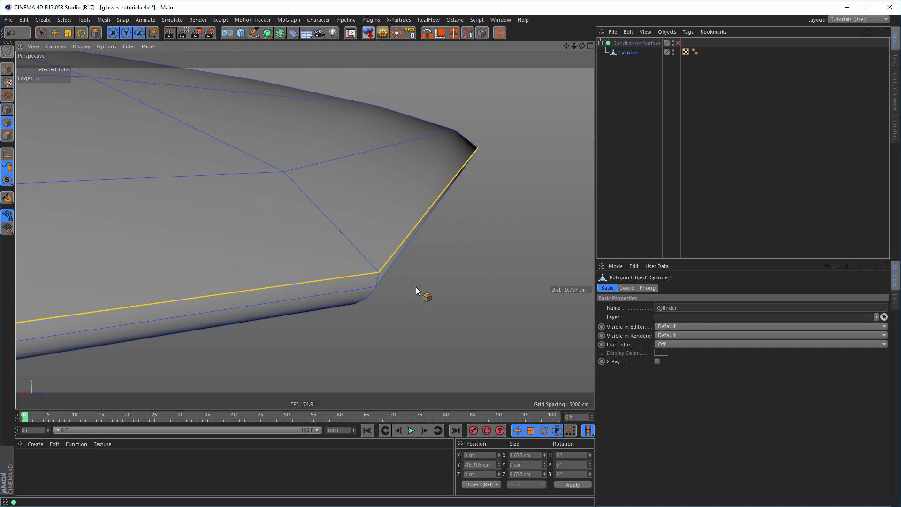
# Step back and forth through the recent bevel edits on the foot's rim to compare its edge loops.
pyautogui.hotkey('ctrl', 'z')
pyautogui.hotkey('ctrl', 'z')
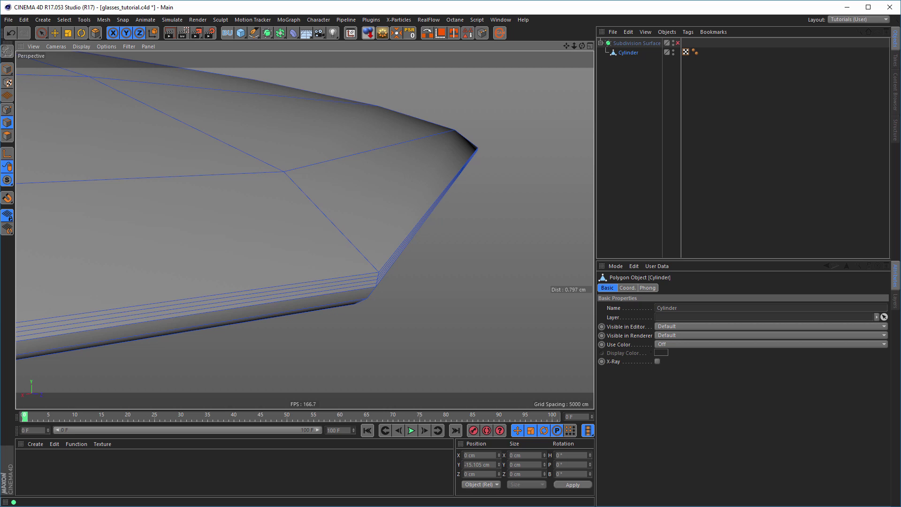
pyautogui.hotkey('ctrl', 'z')
pyautogui.hotkey('ctrl', 'z')
pyautogui.hotkey('ctrl', 'z')
pyautogui.hotkey('ctrl', 'y')
pyautogui.hotkey('ctrl', 'y')
pyautogui.hotkey('ctrl', 'z')
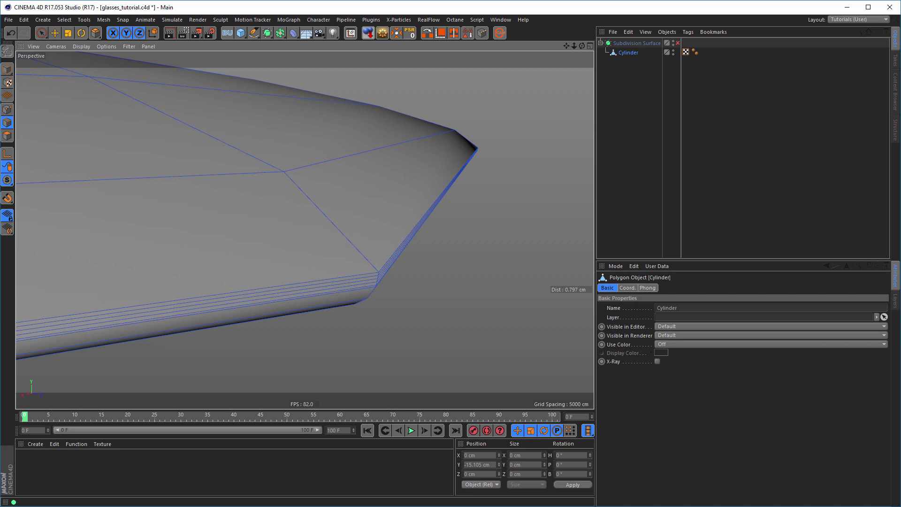
pyautogui.hotkey('ctrl', 'z')
pyautogui.hotkey('ctrl', 'y')
pyautogui.hotkey('ctrl', 'y')
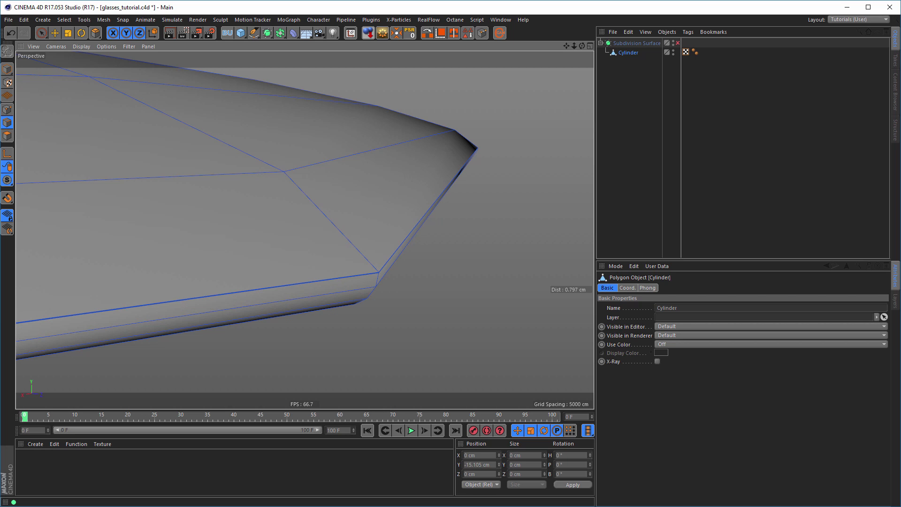
pyautogui.hotkey('ctrl', 'z')
pyautogui.hotkey('ctrl', 'z')
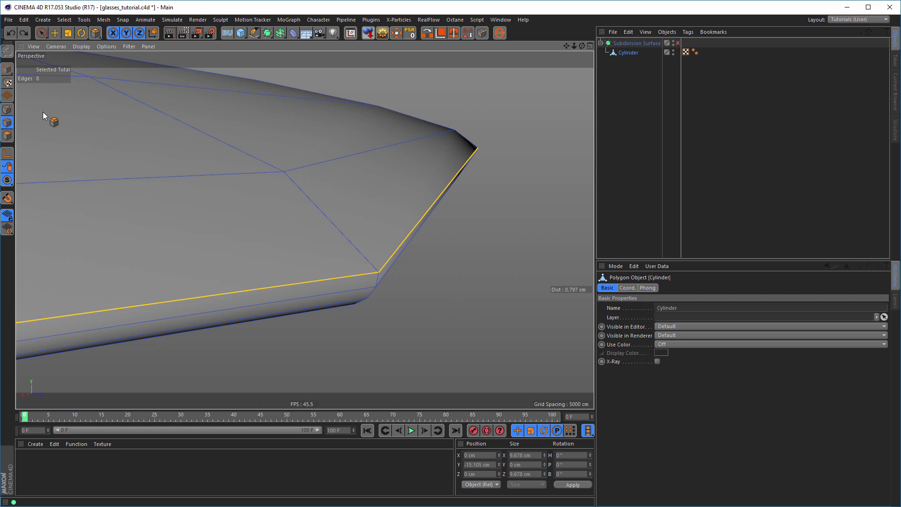
# Optimize the Cylinder's mesh in point mode to merge overlapping points along the foot's rim.
pyautogui.click(7, 109)
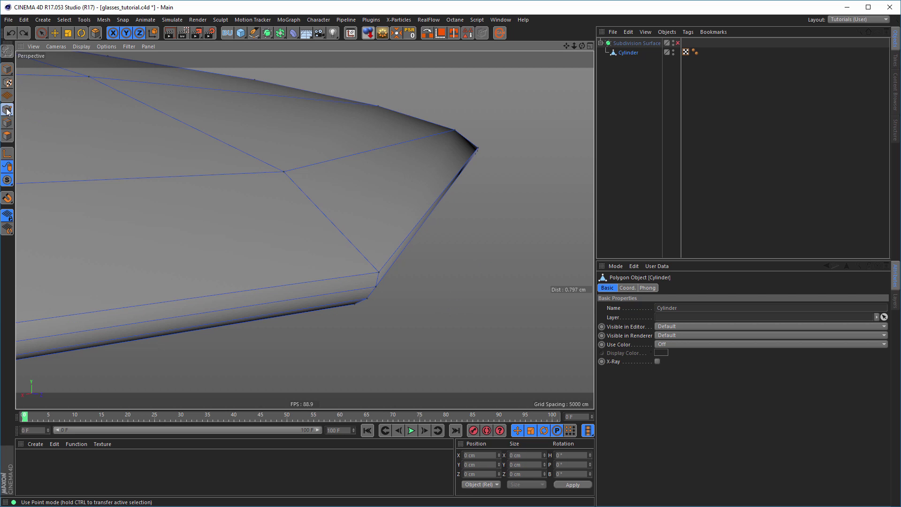
pyautogui.rightClick(452, 261)
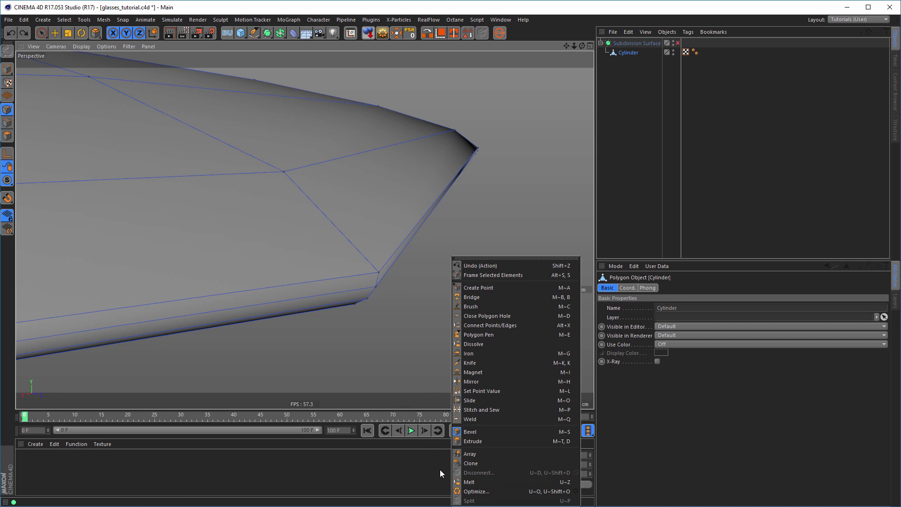
pyautogui.click(475, 491)
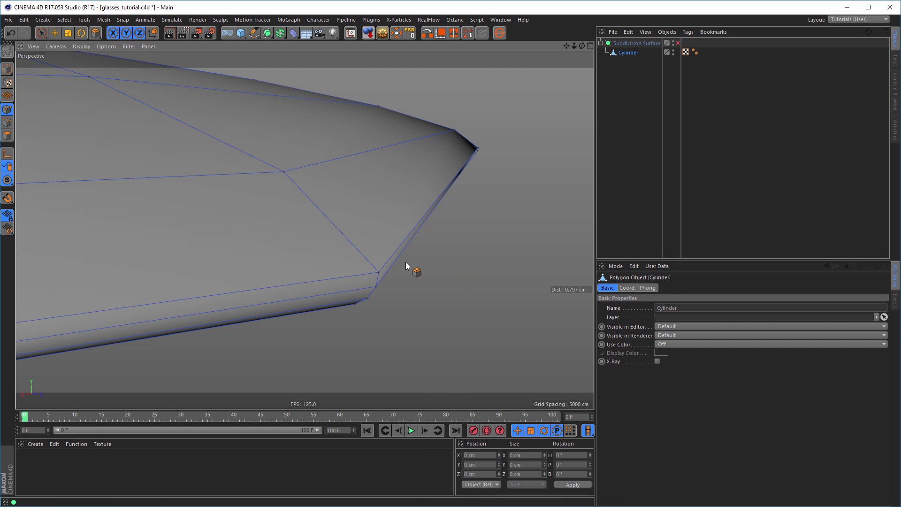
pyautogui.keyDown('alt'); pyautogui.moveTo(408, 265); pyautogui.dragTo(528, 270); pyautogui.keyUp('alt')
pyautogui.keyDown('alt'); pyautogui.moveTo(314, 275); pyautogui.dragTo(283, 277); pyautogui.keyUp('alt')
pyautogui.keyDown('alt'); pyautogui.moveTo(309, 287); pyautogui.dragTo(353, 282, button='right'); pyautogui.keyUp('alt')
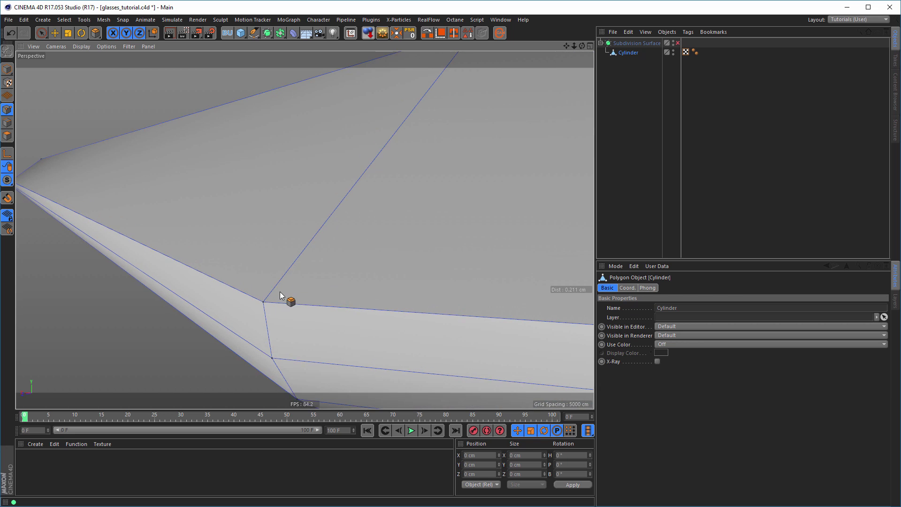
pyautogui.moveTo(280, 292)
pyautogui.keyDown('alt'); pyautogui.mouseDown()
pyautogui.moveTo(272, 307)
pyautogui.moveTo(274, 297)
pyautogui.mouseUp(); pyautogui.keyUp('alt')
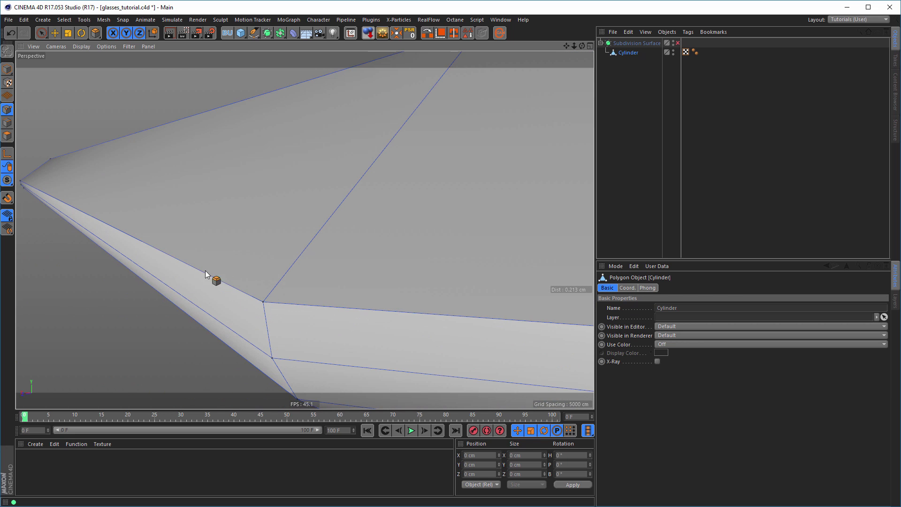
pyautogui.keyDown('alt'); pyautogui.moveTo(205, 273); pyautogui.dragTo(156, 284, button='right'); pyautogui.keyUp('alt')
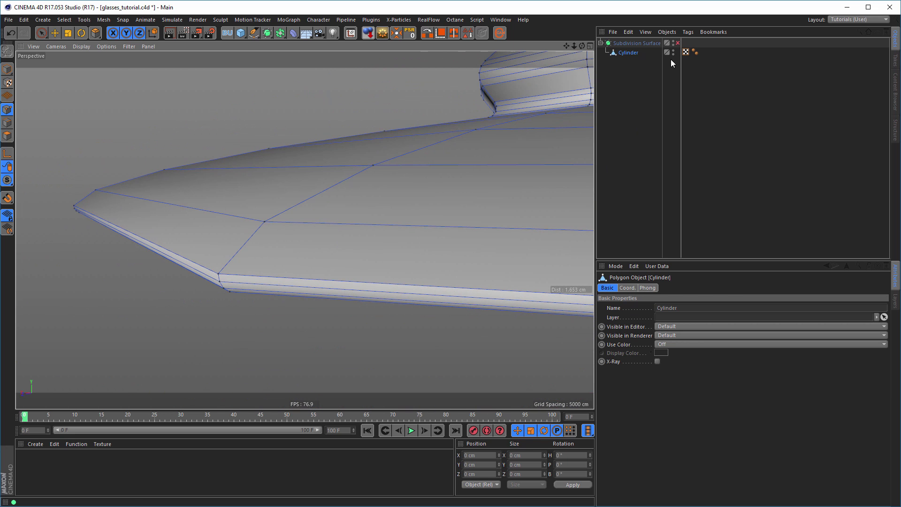
# Re-enable the Subdivision Surface and render a preview of the whole glass in the perspective view.
pyautogui.click(677, 42)
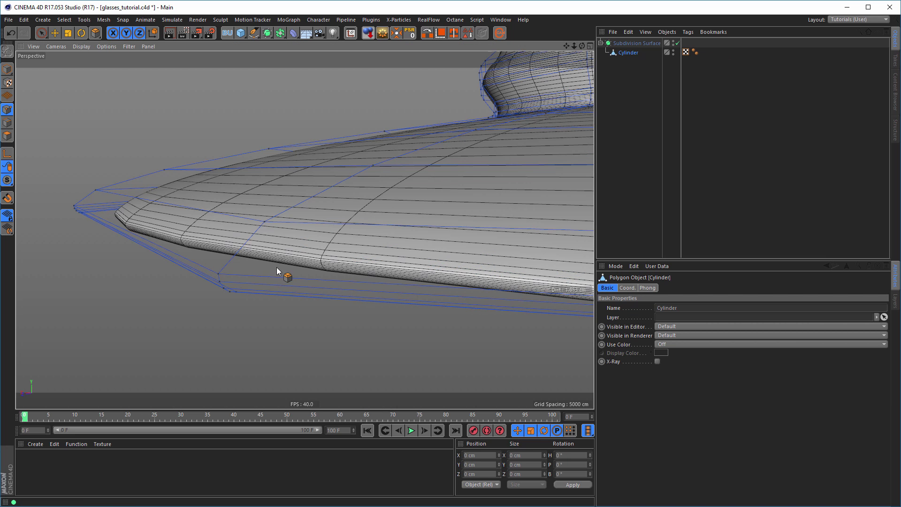
pyautogui.keyDown('alt'); pyautogui.moveTo(277, 267); pyautogui.dragTo(344, 224); pyautogui.keyUp('alt')
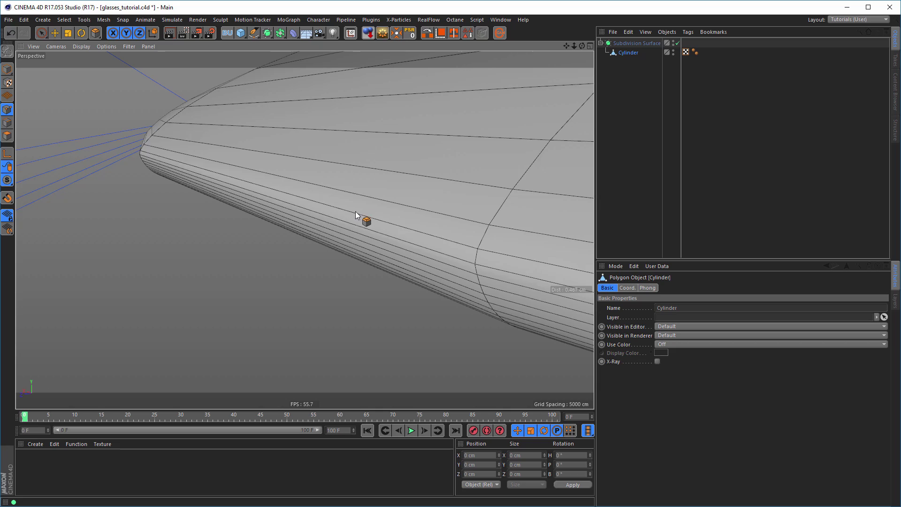
pyautogui.keyDown('alt'); pyautogui.moveTo(356, 214); pyautogui.dragTo(303, 190, button='right'); pyautogui.keyUp('alt')
pyautogui.keyDown('alt'); pyautogui.moveTo(303, 189); pyautogui.dragTo(271, 179); pyautogui.keyUp('alt')
pyautogui.keyDown('alt'); pyautogui.moveTo(272, 178); pyautogui.dragTo(384, 254, button='middle'); pyautogui.keyUp('alt')
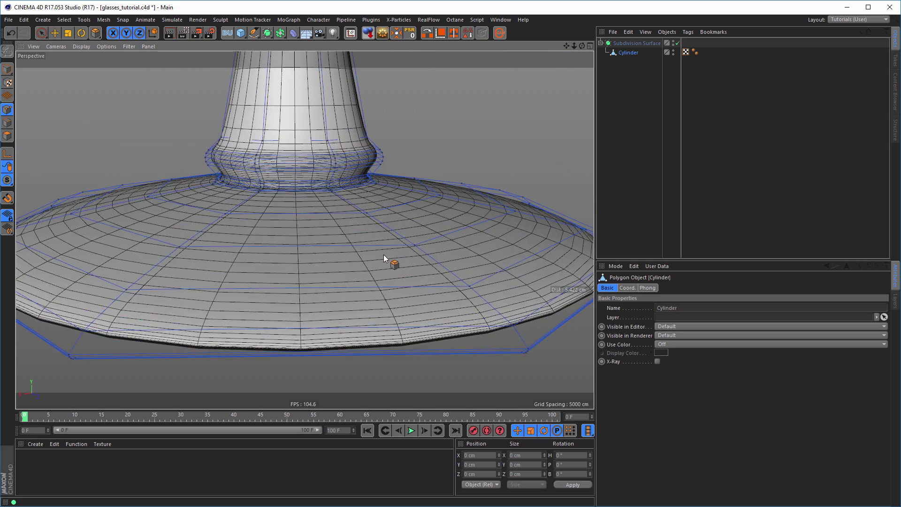
pyautogui.keyDown('alt'); pyautogui.moveTo(384, 254); pyautogui.dragTo(331, 222, button='right'); pyautogui.keyUp('alt')
pyautogui.keyDown('alt'); pyautogui.moveTo(332, 222); pyautogui.dragTo(345, 323, button='middle'); pyautogui.keyUp('alt')
pyautogui.keyDown('alt'); pyautogui.moveTo(344, 302); pyautogui.dragTo(230, 301, button='right'); pyautogui.keyUp('alt')
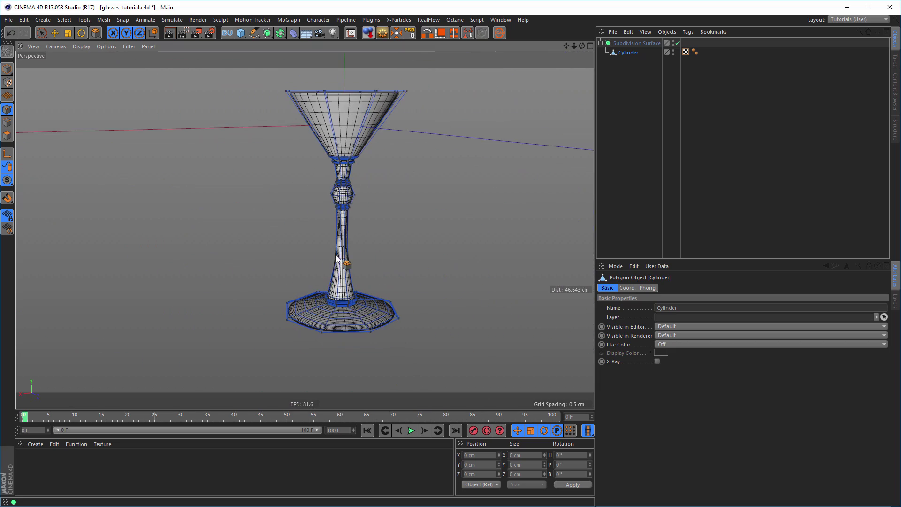
pyautogui.keyDown('alt'); pyautogui.moveTo(336, 255); pyautogui.dragTo(312, 280, button='middle'); pyautogui.keyUp('alt')
pyautogui.keyDown('alt'); pyautogui.moveTo(311, 280); pyautogui.dragTo(328, 272, button='right'); pyautogui.keyUp('alt')
pyautogui.keyDown('alt'); pyautogui.moveTo(328, 275); pyautogui.dragTo(323, 300); pyautogui.keyUp('alt')
pyautogui.hotkey('ctrl', 'r')
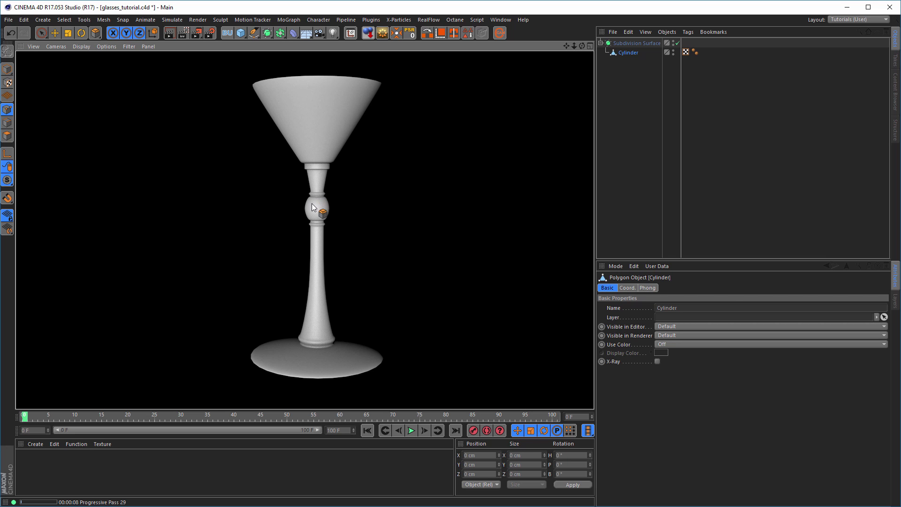
# Scale up the edge loop around the knob's middle to about 2.41 cm across, working in the front view.
pyautogui.middleClick(375, 226)
pyautogui.middleClick(394, 293)
pyautogui.scroll(10, 403, 190)
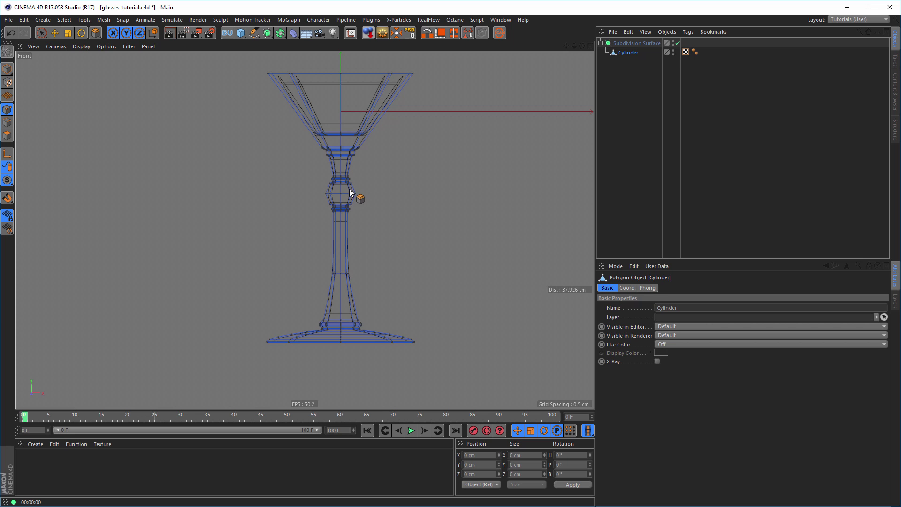
pyautogui.scroll(2, 465, 180)
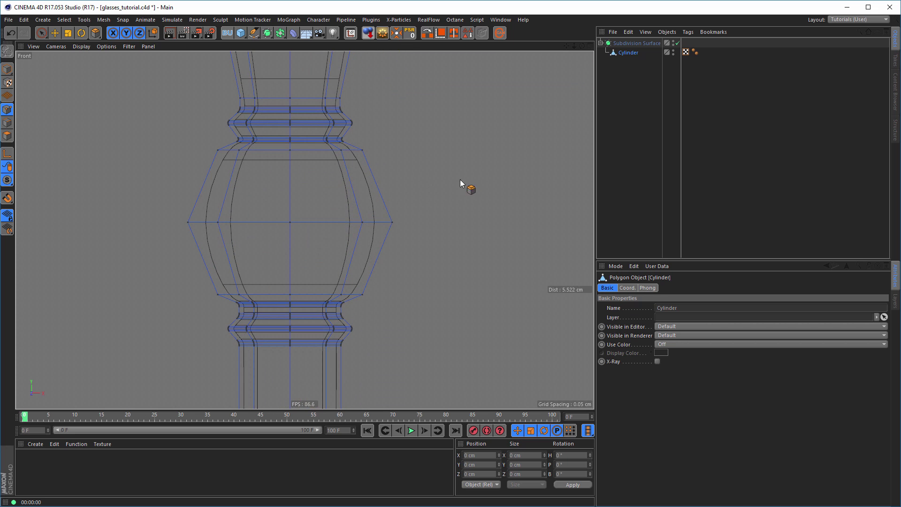
pyautogui.click(7, 123)
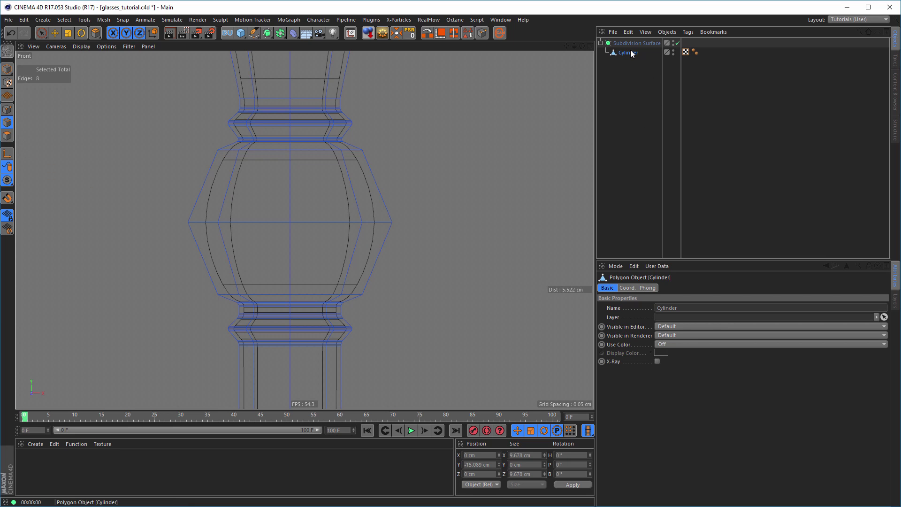
pyautogui.moveTo(630, 55); pyautogui.dragTo(406, 202)
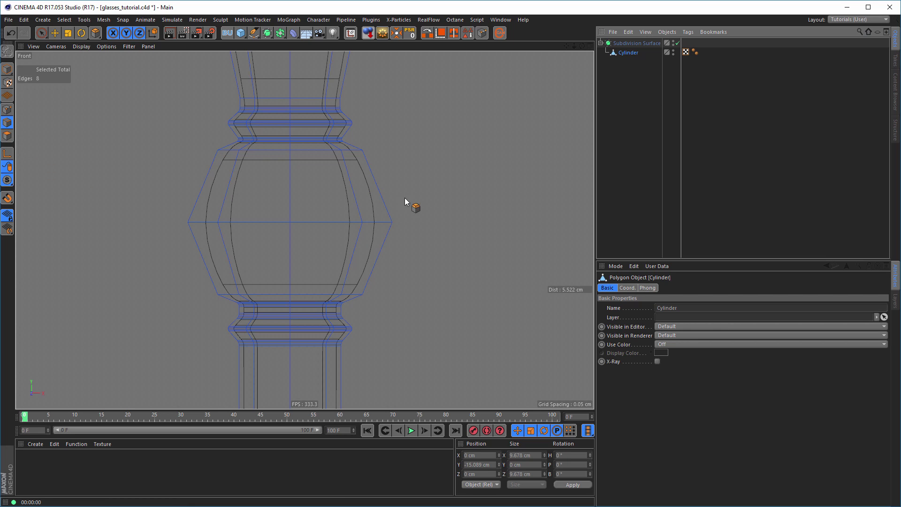
pyautogui.click(317, 221)
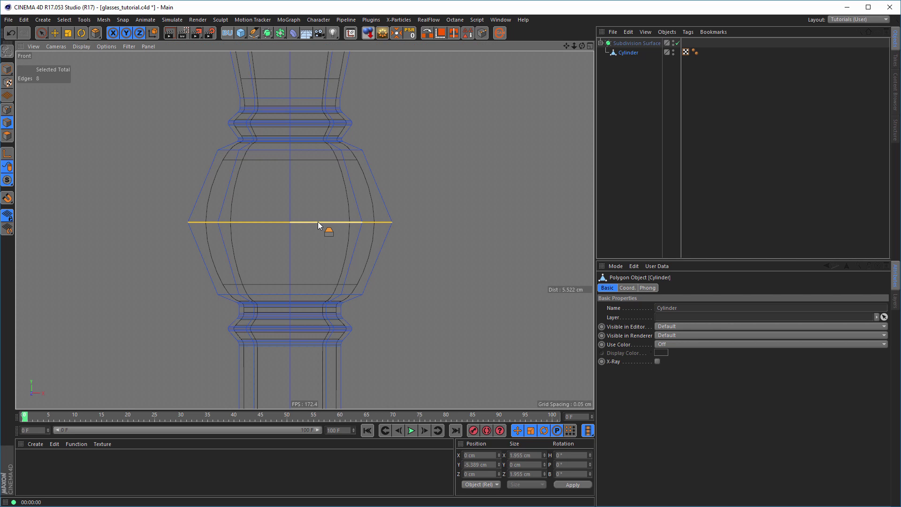
pyautogui.press('t')
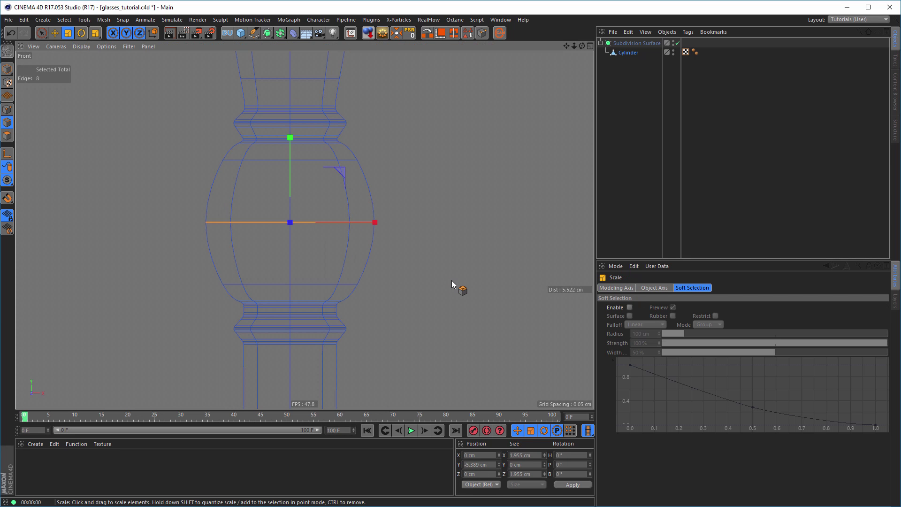
pyautogui.moveTo(423, 326); pyautogui.dragTo(493, 300)
# Render a preview of the whole glass in the perspective view to check the widened knob.
pyautogui.middleClick(502, 297)
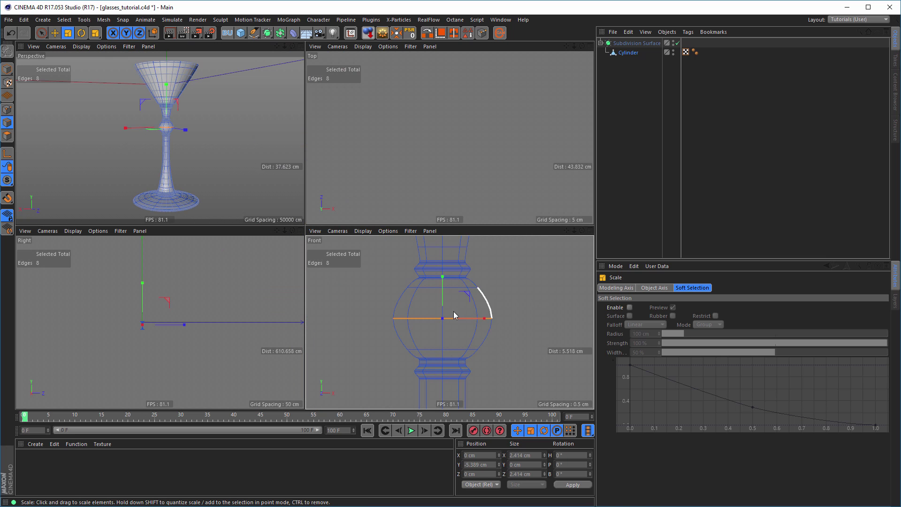
pyautogui.middleClick(243, 145)
pyautogui.keyDown('alt'); pyautogui.moveTo(304, 209); pyautogui.dragTo(338, 196); pyautogui.keyUp('alt')
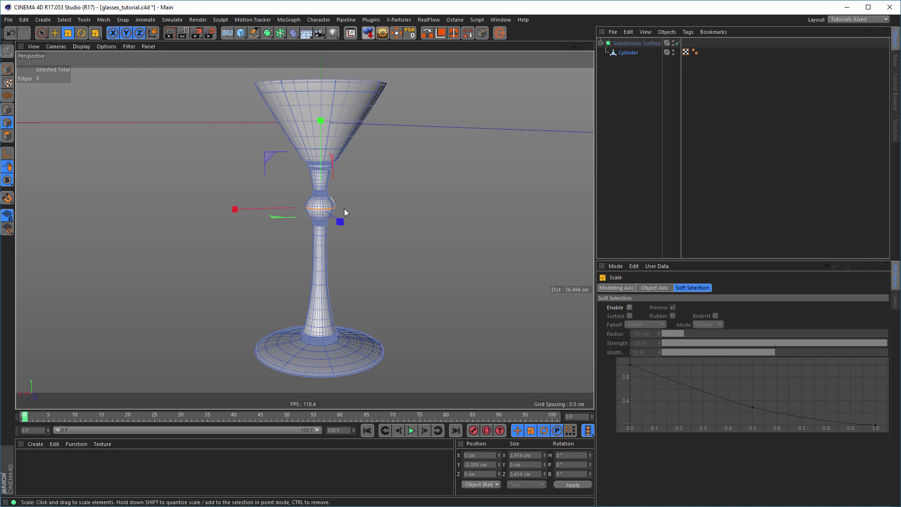
pyautogui.hotkey('ctrl', 'r')
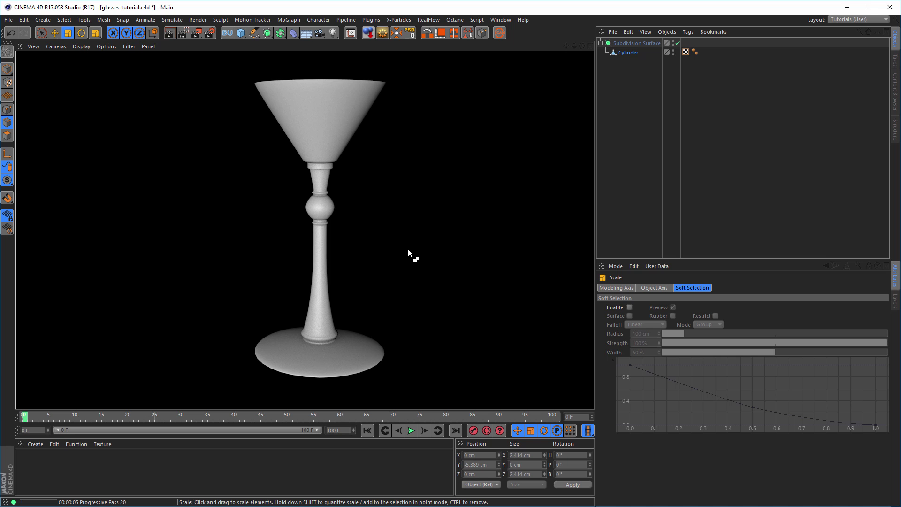
# Turn off the Subdivision Surface to expose the low-poly mesh of the bowl's rim in the perspective view.
pyautogui.middleClick(388, 240)
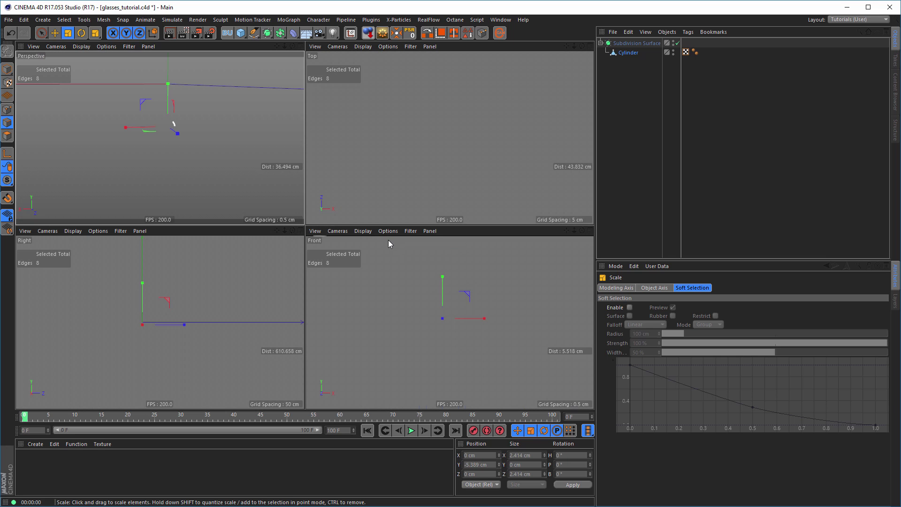
pyautogui.middleClick(219, 156)
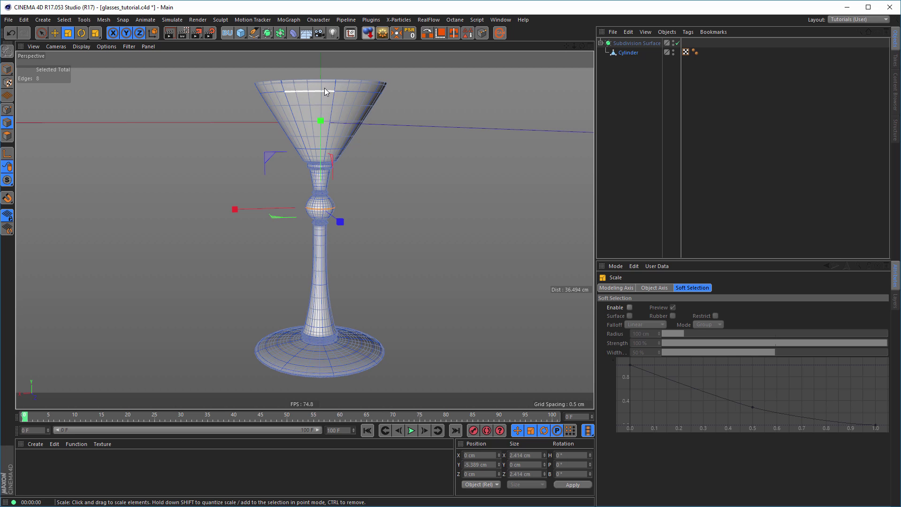
pyautogui.scroll(5, 325, 83)
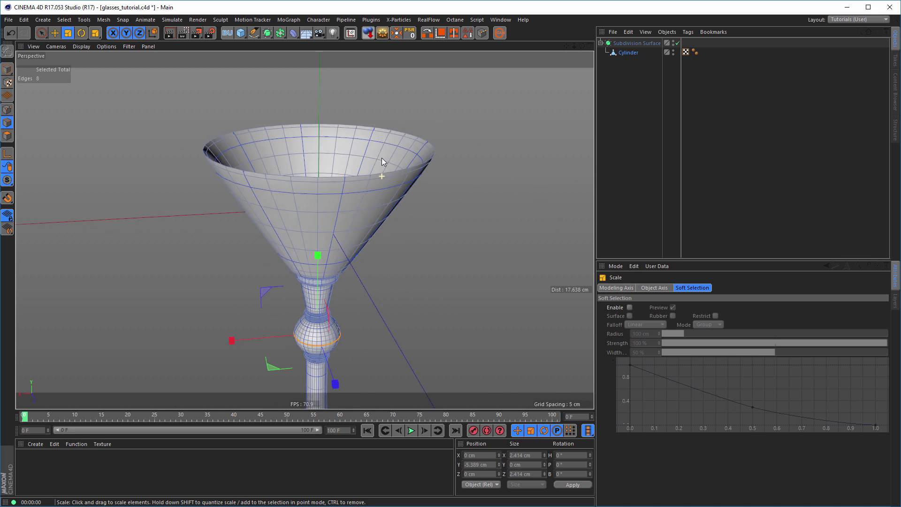
pyautogui.scroll(6, 382, 159)
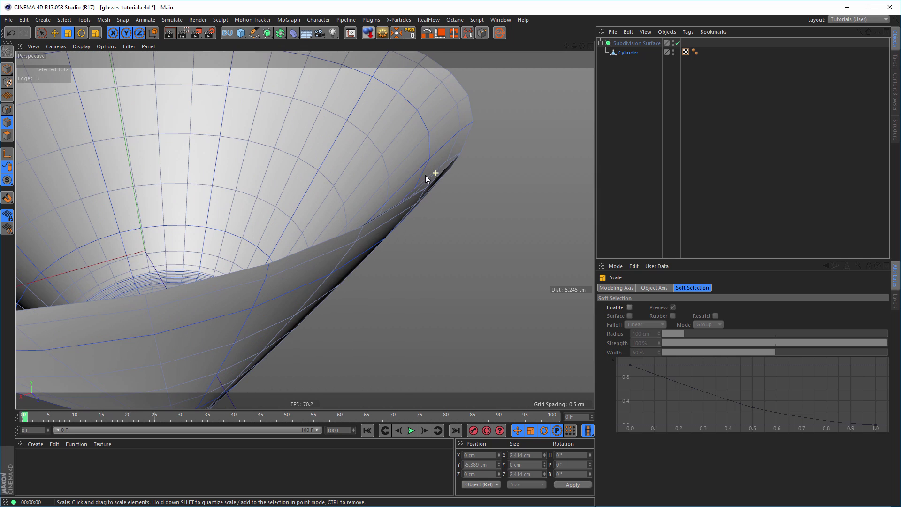
pyautogui.click(677, 42)
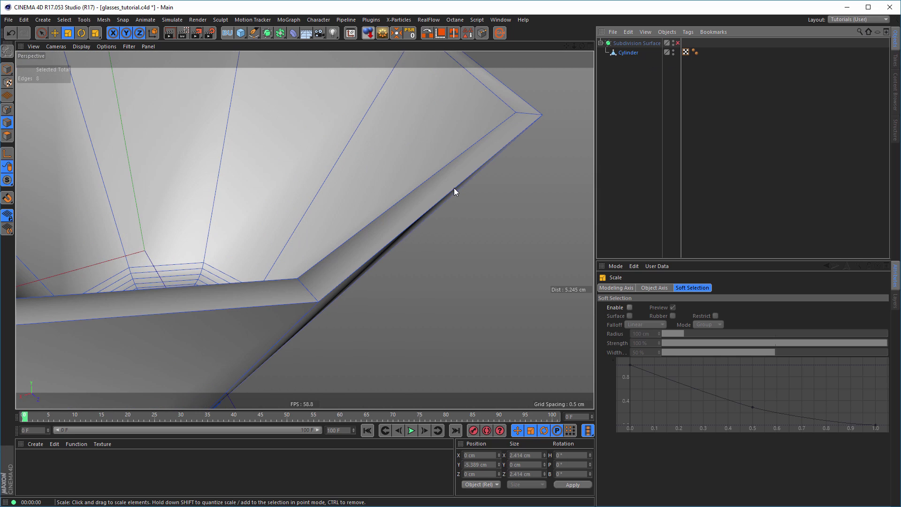
pyautogui.keyDown('alt'); pyautogui.moveTo(416, 201); pyautogui.dragTo(370, 232, button='right'); pyautogui.keyUp('alt')
pyautogui.keyDown('alt'); pyautogui.moveTo(376, 235); pyautogui.dragTo(469, 221); pyautogui.keyUp('alt')
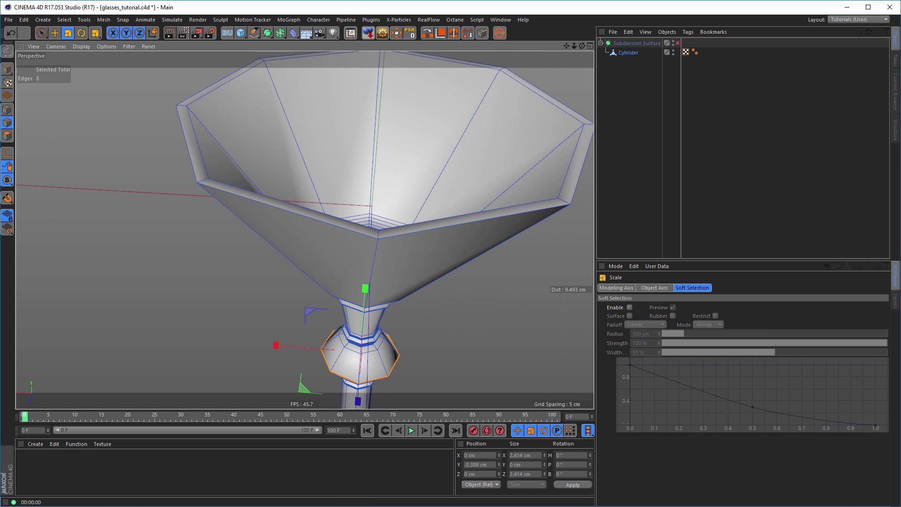
# Check the shape of the rim in the Cocktail-Glass.jpg reference image and close the image viewer.
pyautogui.moveTo(592, 0); pyautogui.dragTo(527, 147)
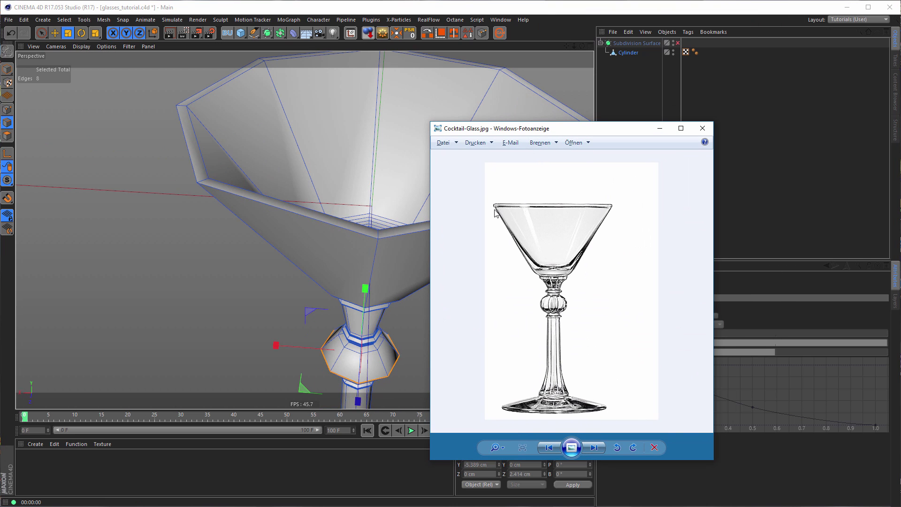
pyautogui.scroll(3, 494, 212)
pyautogui.moveTo(450, 199); pyautogui.dragTo(474, 211)
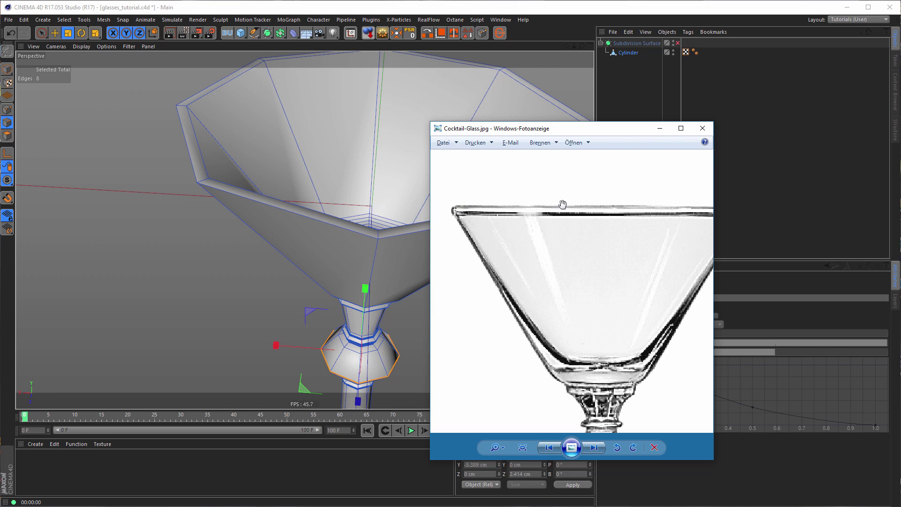
pyautogui.click(704, 128)
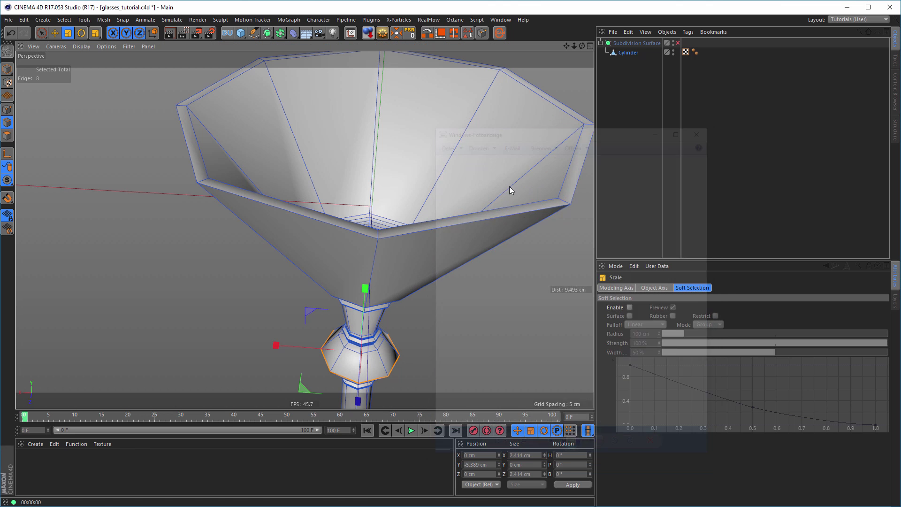
# Select the polygon loop along the top of the bowl's rim and extrude it upward by about 0.17 cm.
pyautogui.keyDown('alt'); pyautogui.moveTo(441, 218); pyautogui.dragTo(353, 222, button='middle'); pyautogui.keyUp('alt')
pyautogui.keyDown('alt'); pyautogui.moveTo(349, 227); pyautogui.dragTo(299, 245); pyautogui.keyUp('alt')
pyautogui.keyDown('alt'); pyautogui.moveTo(316, 223); pyautogui.dragTo(331, 219, button='right'); pyautogui.keyUp('alt')
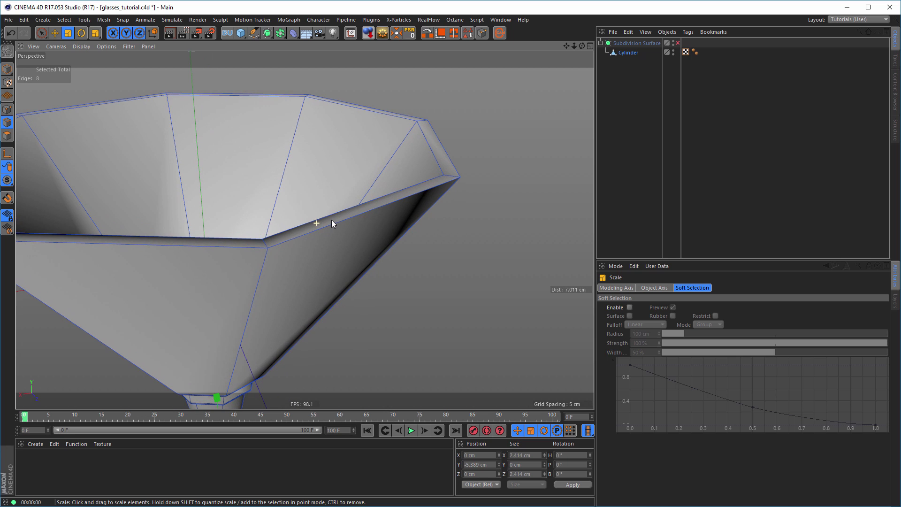
pyautogui.keyDown('alt'); pyautogui.moveTo(330, 221); pyautogui.dragTo(352, 247); pyautogui.keyUp('alt')
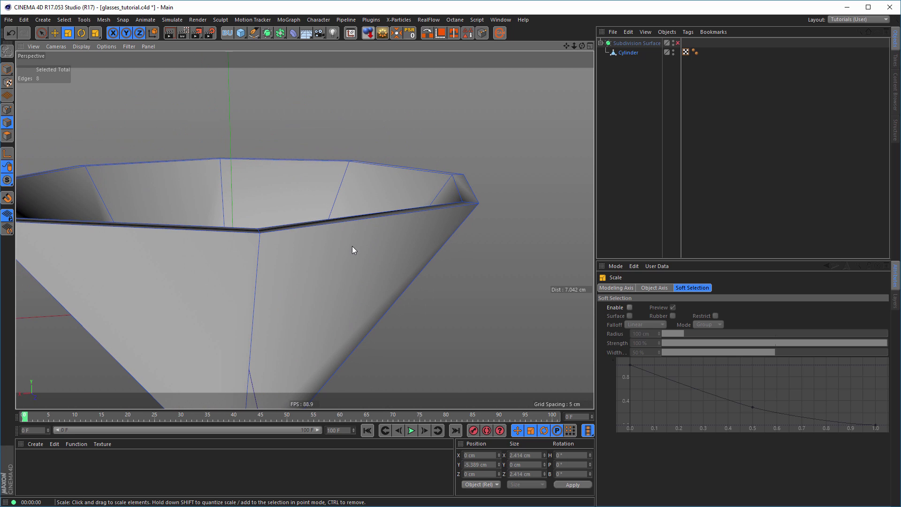
pyautogui.moveTo(344, 231)
pyautogui.keyDown('alt'); pyautogui.mouseDown()
pyautogui.moveTo(328, 224)
pyautogui.moveTo(334, 219)
pyautogui.mouseUp(); pyautogui.keyUp('alt')
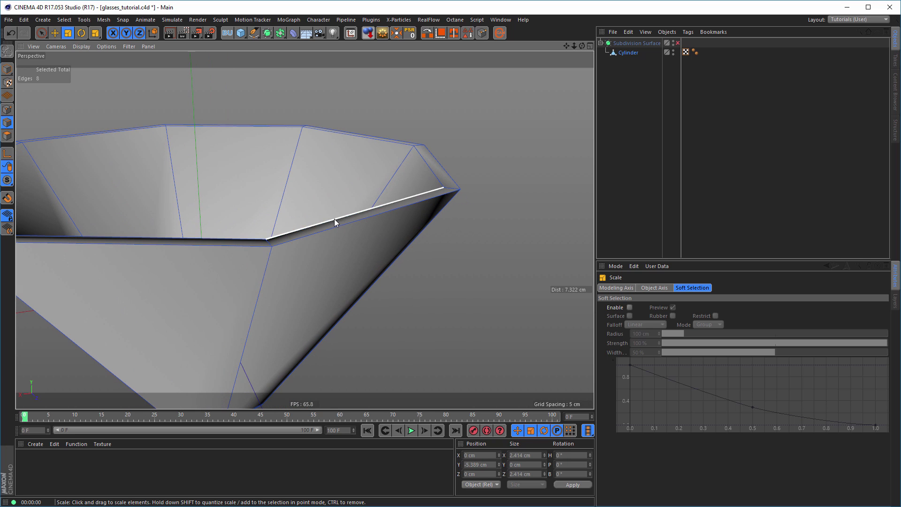
pyautogui.click(8, 136)
pyautogui.keyDown('alt'); pyautogui.moveTo(284, 244); pyautogui.dragTo(298, 218); pyautogui.keyUp('alt')
pyautogui.press('u')
pyautogui.press('l')
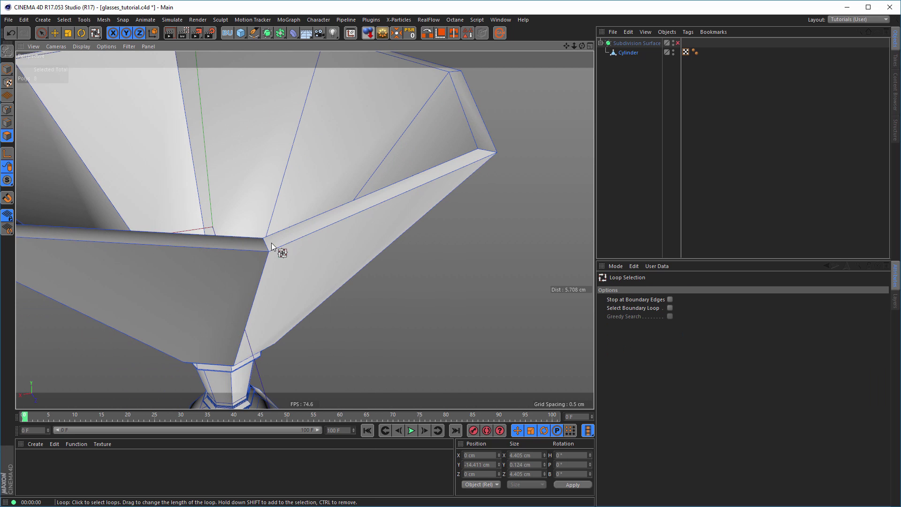
pyautogui.click(269, 243)
pyautogui.moveTo(333, 257)
pyautogui.keyDown('alt'); pyautogui.mouseDown()
pyautogui.moveTo(339, 252)
pyautogui.moveTo(342, 261)
pyautogui.mouseUp(); pyautogui.keyUp('alt')
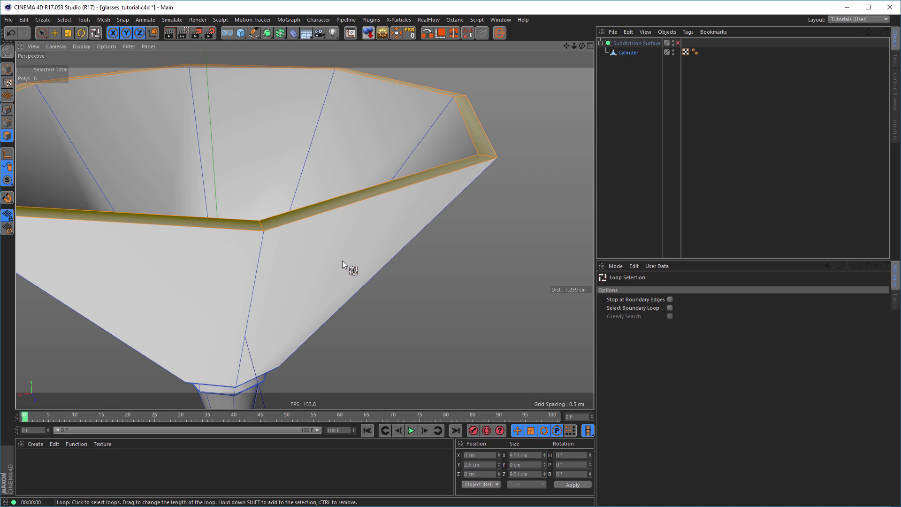
pyautogui.press('g')
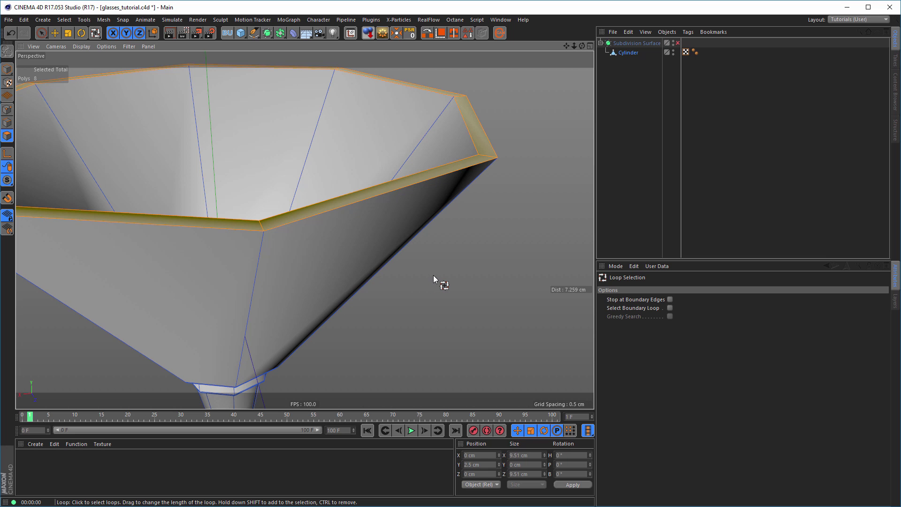
pyautogui.press('d')
pyautogui.moveTo(438, 281); pyautogui.dragTo(460, 280)
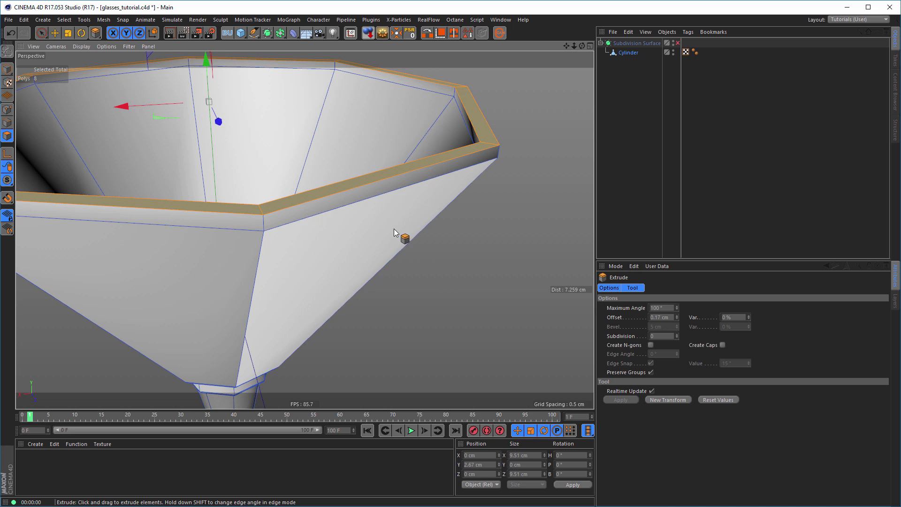
# Select the outer and inner side polygon loops of the raised rim and extrude both by about 0.15 cm.
pyautogui.keyDown('alt'); pyautogui.moveTo(393, 229); pyautogui.dragTo(452, 252, button='middle'); pyautogui.keyUp('alt')
pyautogui.moveTo(446, 254)
pyautogui.keyDown('alt'); pyautogui.mouseDown()
pyautogui.moveTo(474, 274)
pyautogui.moveTo(439, 250)
pyautogui.moveTo(432, 260)
pyautogui.mouseUp(); pyautogui.keyUp('alt')
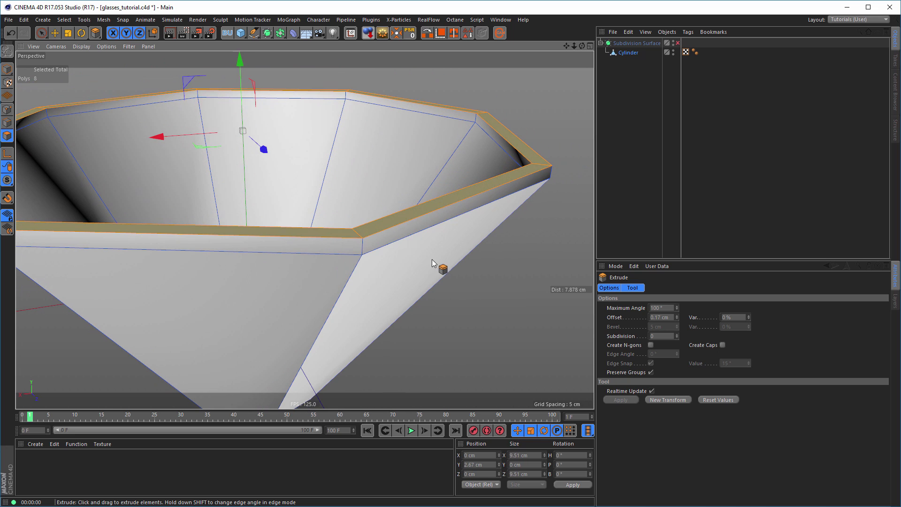
pyautogui.press('u')
pyautogui.press('l')
pyautogui.click(367, 244)
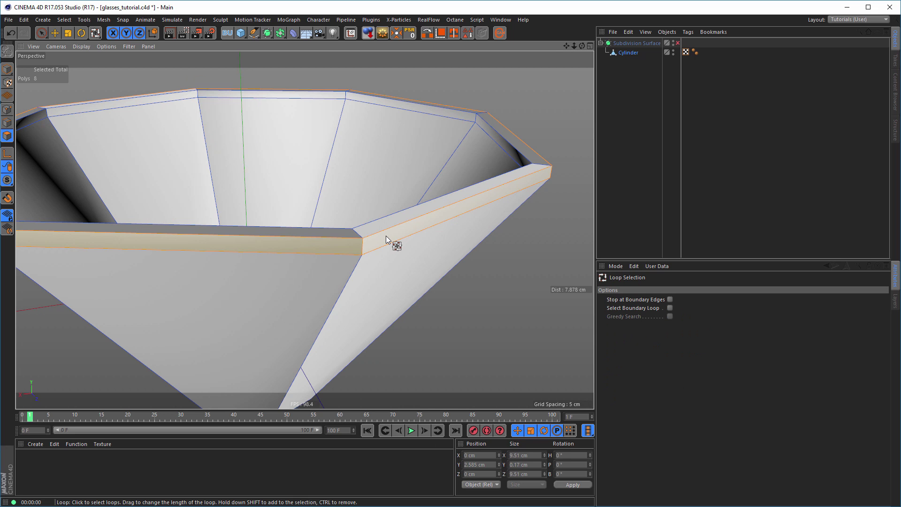
pyautogui.keyDown('alt'); pyautogui.moveTo(384, 234); pyautogui.dragTo(314, 118); pyautogui.keyUp('alt')
pyautogui.keyDown('shift'); pyautogui.click(328, 114); pyautogui.keyUp('shift')
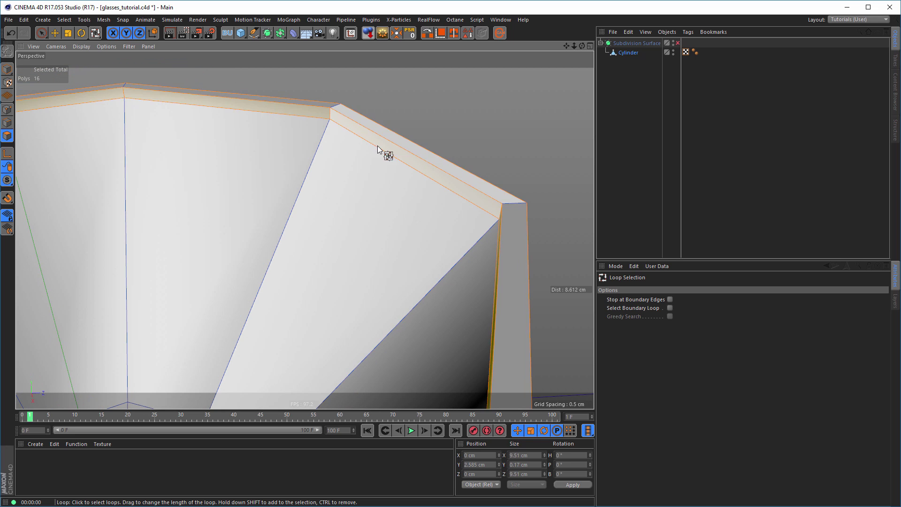
pyautogui.keyDown('alt'); pyautogui.moveTo(379, 146); pyautogui.dragTo(433, 163); pyautogui.keyUp('alt')
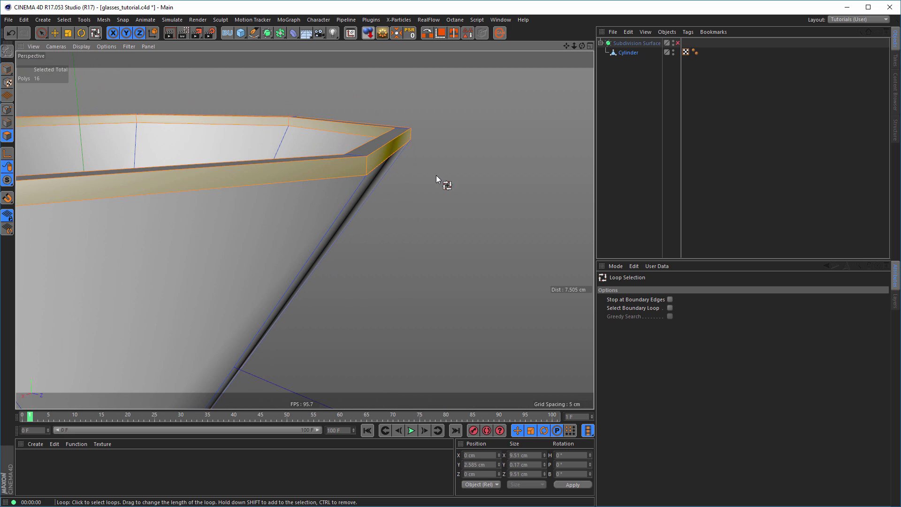
pyautogui.press('d')
pyautogui.moveTo(423, 205); pyautogui.dragTo(433, 205)
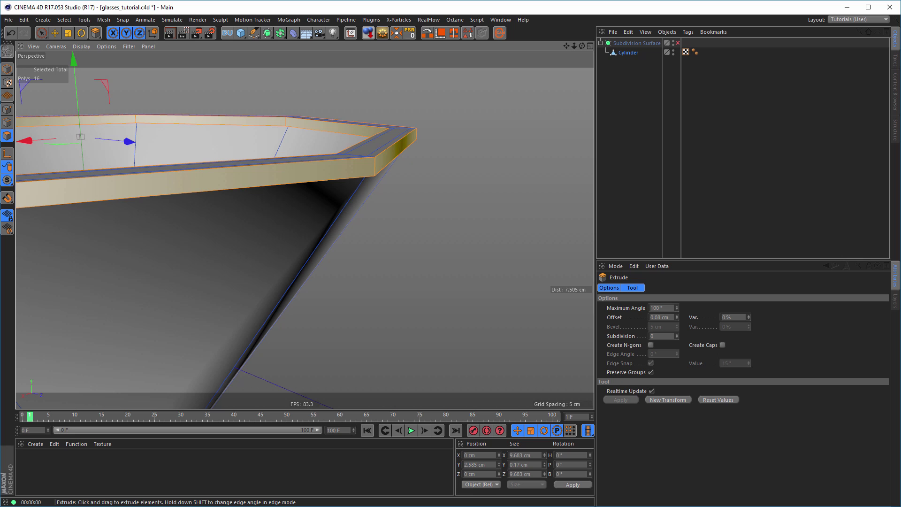
pyautogui.moveTo(433, 206); pyautogui.dragTo(441, 206)
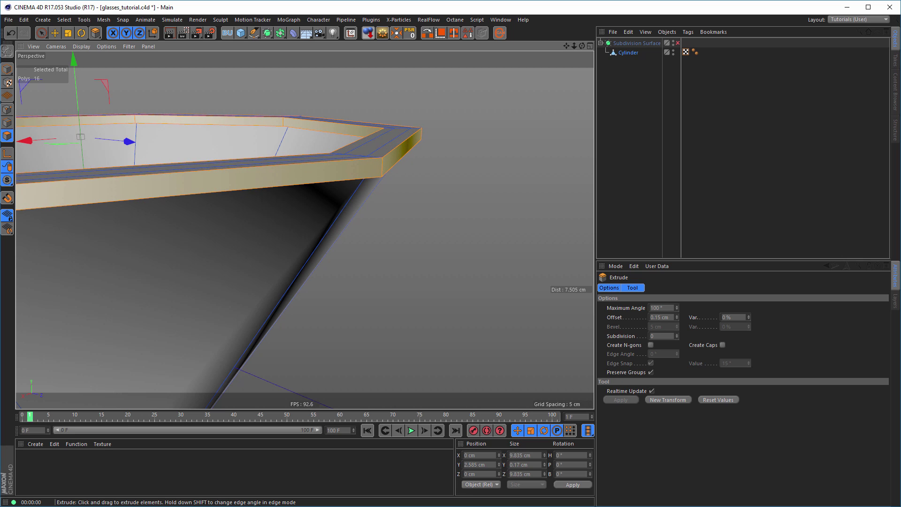
# Select the two middle edge loops on top of the rim and move them up to a Y position of about 2.78 cm.
pyautogui.keyDown('alt'); pyautogui.moveTo(380, 165); pyautogui.dragTo(376, 143); pyautogui.keyUp('alt')
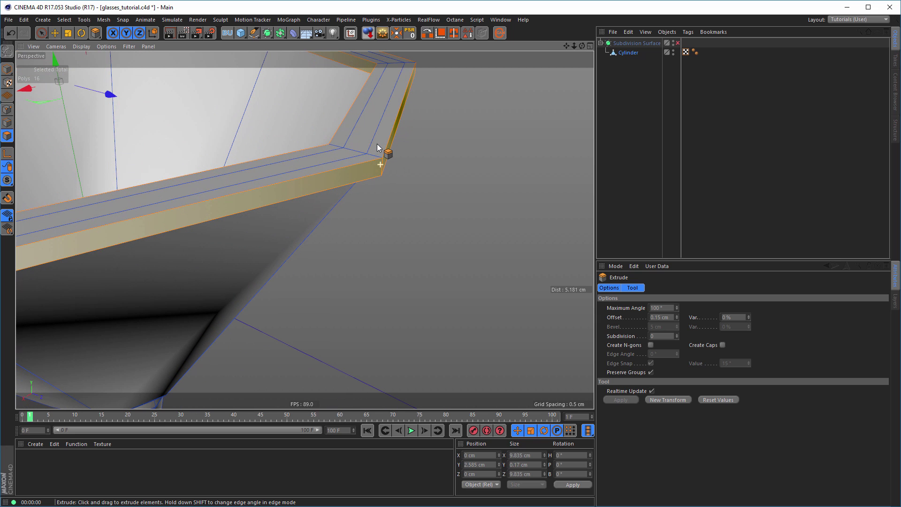
pyautogui.click(8, 123)
pyautogui.press('u')
pyautogui.press('l')
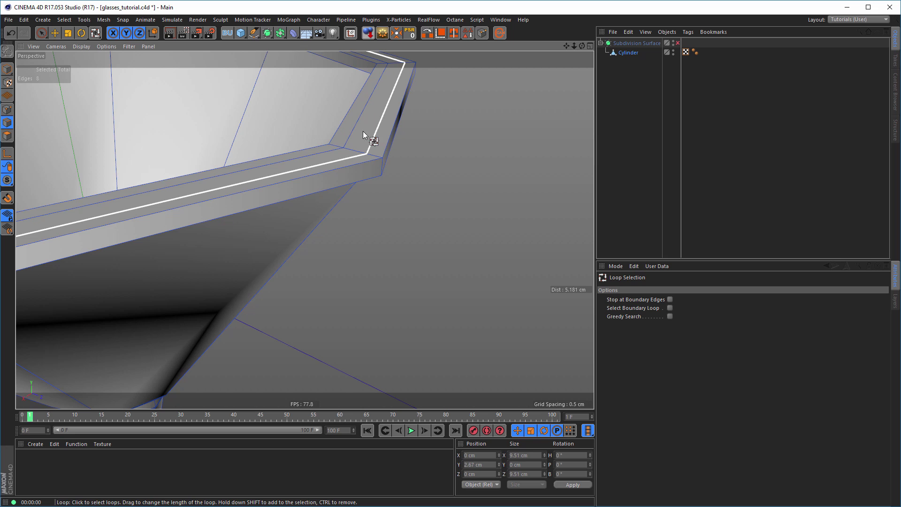
pyautogui.click(357, 130)
pyautogui.keyDown('alt'); pyautogui.moveTo(368, 134); pyautogui.dragTo(389, 154); pyautogui.keyUp('alt')
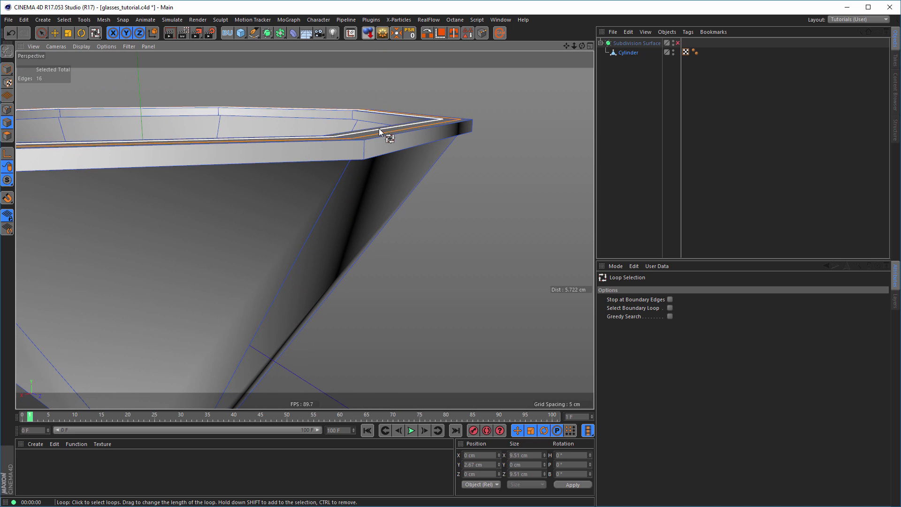
pyautogui.keyDown('alt'); pyautogui.moveTo(431, 188); pyautogui.dragTo(444, 224); pyautogui.keyUp('alt')
pyautogui.press('e')
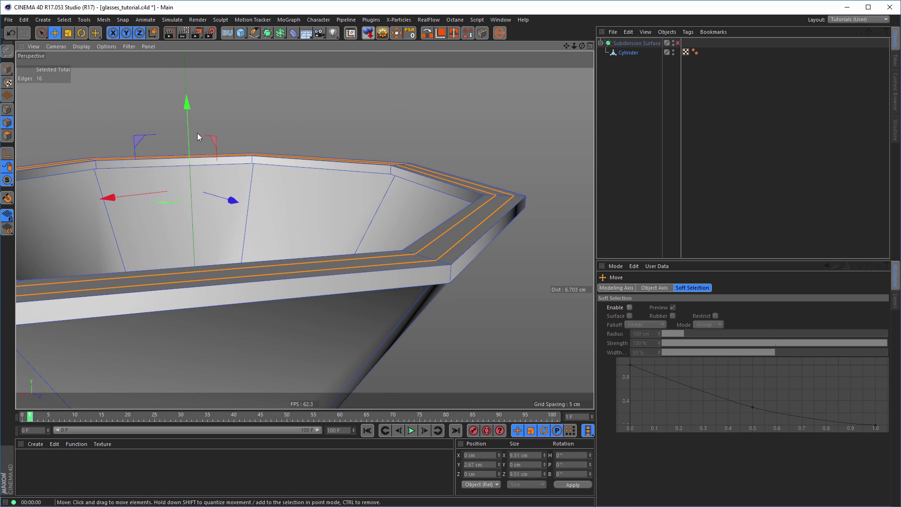
pyautogui.moveTo(187, 100); pyautogui.dragTo(197, 92)
# Select the edge loop on the outside of the bowl just beneath the rim and slide it down the bowl by about 0.107 cm.
pyautogui.scroll(-3, 358, 240)
pyautogui.keyDown('alt'); pyautogui.moveTo(364, 258); pyautogui.dragTo(355, 299); pyautogui.keyUp('alt')
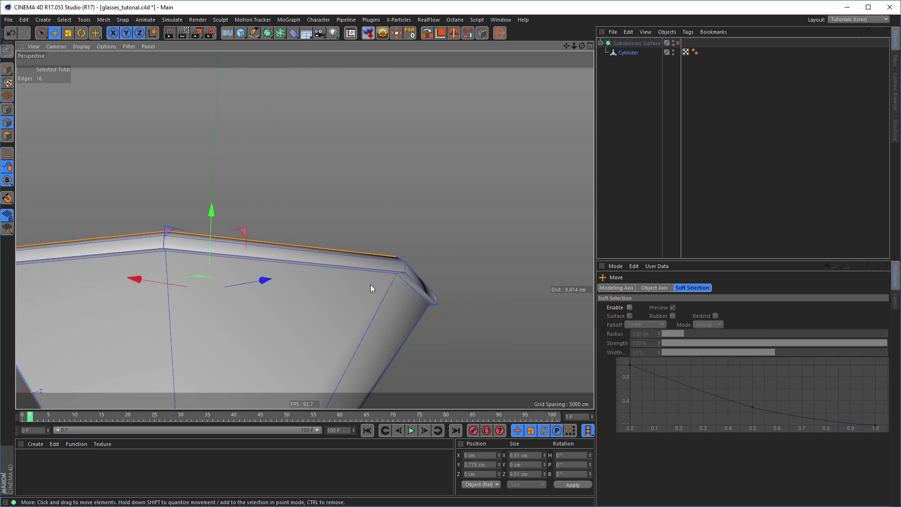
pyautogui.keyDown('alt'); pyautogui.moveTo(375, 281); pyautogui.dragTo(417, 274, button='right'); pyautogui.keyUp('alt')
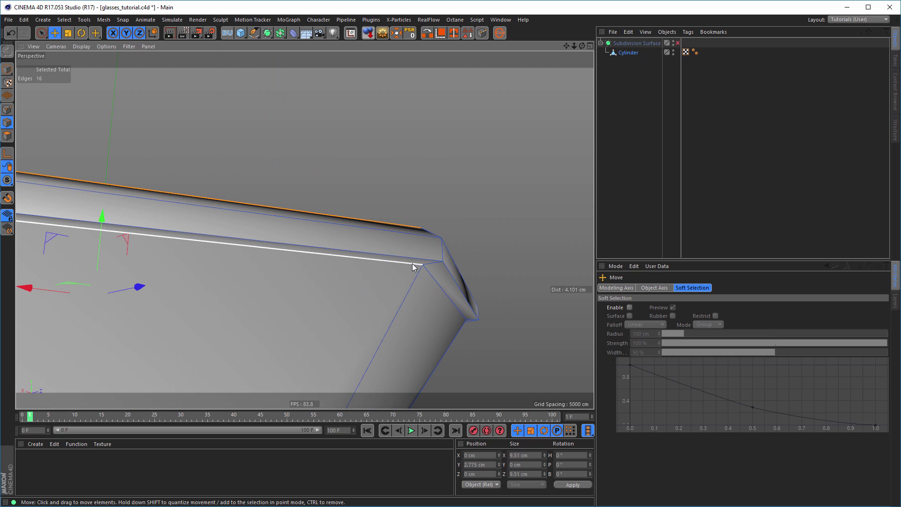
pyautogui.doubleClick(412, 263)
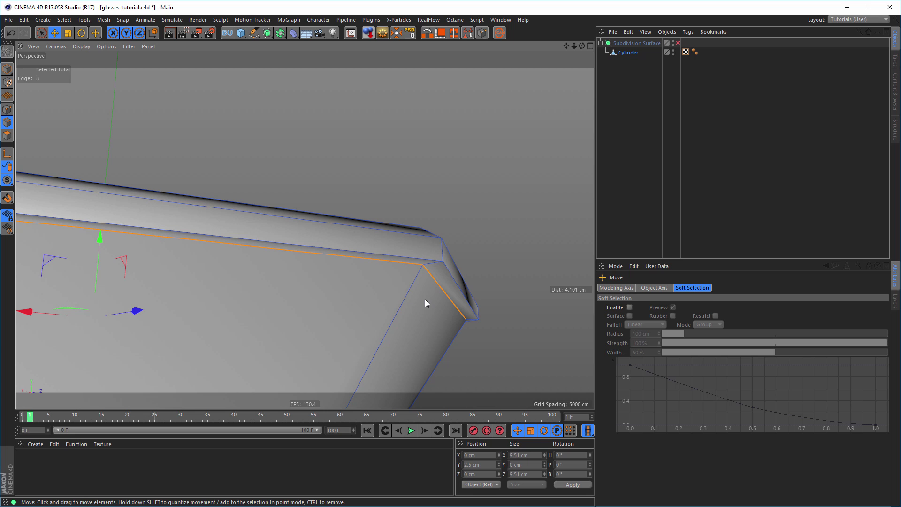
pyautogui.press('m')
pyautogui.press('o')
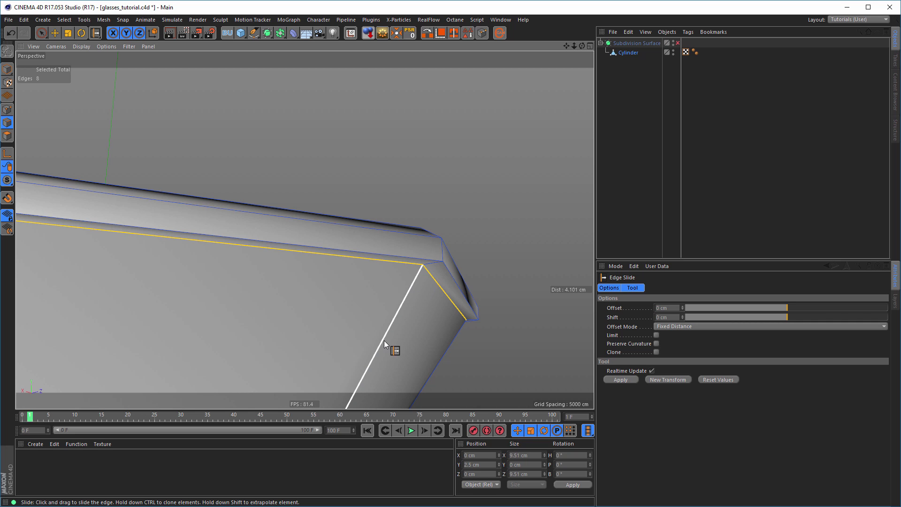
pyautogui.moveTo(382, 261); pyautogui.dragTo(377, 274)
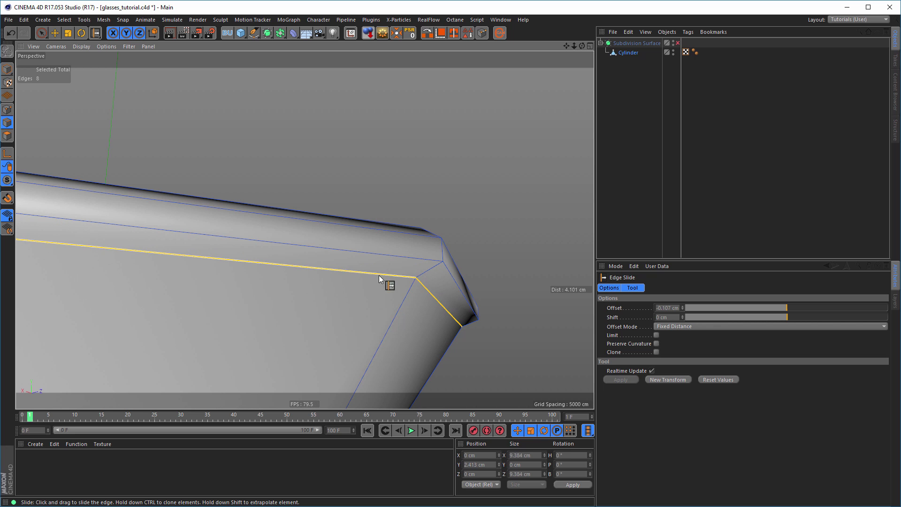
# Re-enable the Subdivision Surface and review the thickened rim on the whole glass in the perspective view.
pyautogui.keyDown('alt'); pyautogui.moveTo(379, 275); pyautogui.dragTo(345, 298, button='right'); pyautogui.keyUp('alt')
pyautogui.keyDown('alt'); pyautogui.moveTo(345, 298); pyautogui.dragTo(497, 174); pyautogui.keyUp('alt')
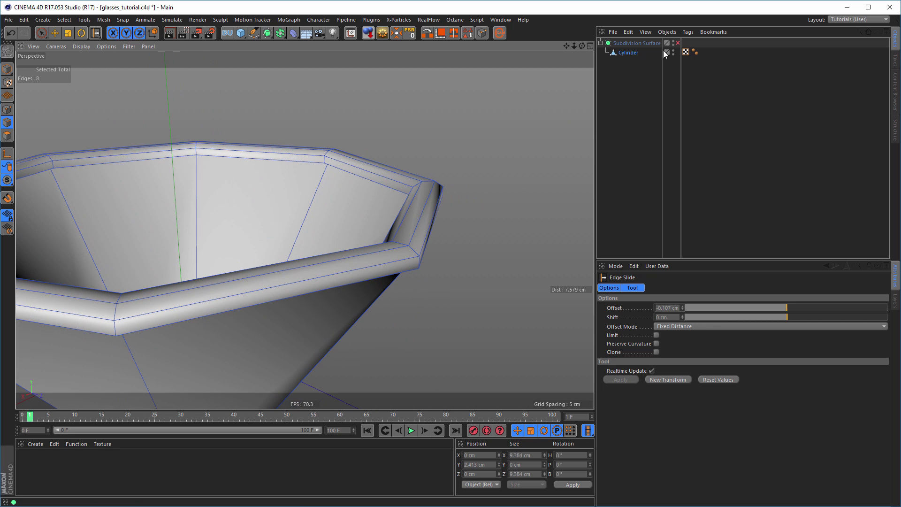
pyautogui.click(677, 43)
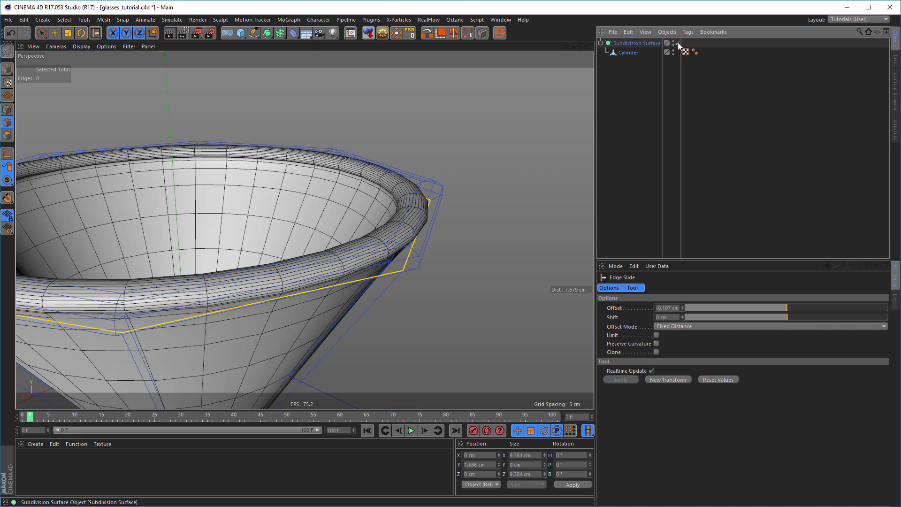
pyautogui.keyDown('alt'); pyautogui.moveTo(445, 225); pyautogui.dragTo(458, 257); pyautogui.keyUp('alt')
pyautogui.keyDown('alt'); pyautogui.moveTo(399, 272); pyautogui.dragTo(317, 285, button='right'); pyautogui.keyUp('alt')
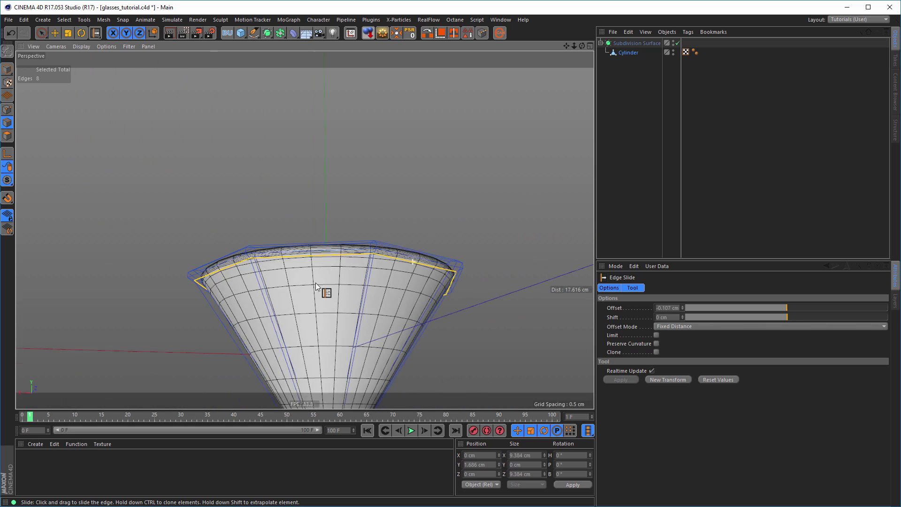
pyautogui.keyDown('alt'); pyautogui.moveTo(320, 227); pyautogui.dragTo(321, 249); pyautogui.keyUp('alt')
pyautogui.keyDown('alt'); pyautogui.moveTo(322, 249); pyautogui.dragTo(302, 274, button='right'); pyautogui.keyUp('alt')
pyautogui.keyDown('alt'); pyautogui.moveTo(353, 248); pyautogui.dragTo(358, 175, button='middle'); pyautogui.keyUp('alt')
pyautogui.keyDown('alt'); pyautogui.moveTo(358, 174); pyautogui.dragTo(317, 217, button='right'); pyautogui.keyUp('alt')
pyautogui.keyDown('alt'); pyautogui.moveTo(335, 208); pyautogui.dragTo(339, 159, button='middle'); pyautogui.keyUp('alt')
pyautogui.keyDown('alt'); pyautogui.moveTo(339, 158); pyautogui.dragTo(322, 187, button='right'); pyautogui.keyUp('alt')
pyautogui.keyDown('alt'); pyautogui.moveTo(324, 190); pyautogui.dragTo(325, 184); pyautogui.keyUp('alt')
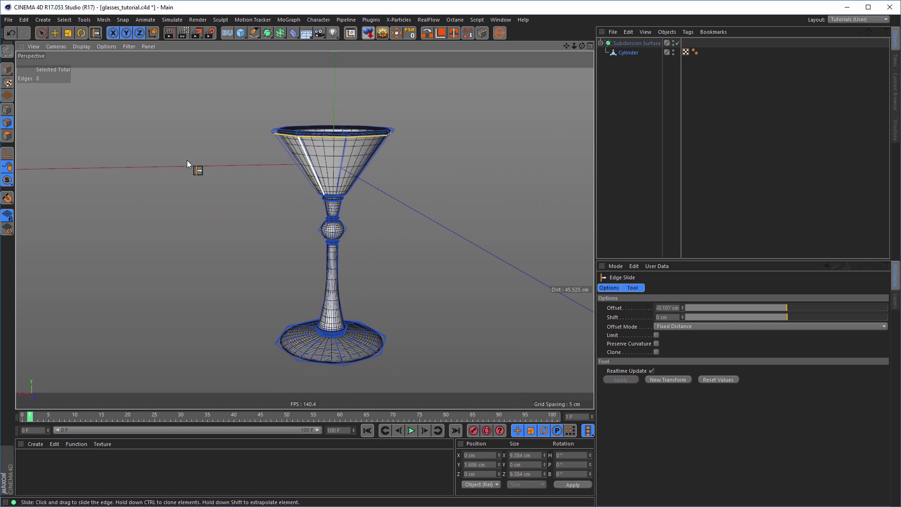
# Switch off the Subdivision Surface above the Cylinder, check the reference render and close the Picture Viewer.
pyautogui.click(626, 53)
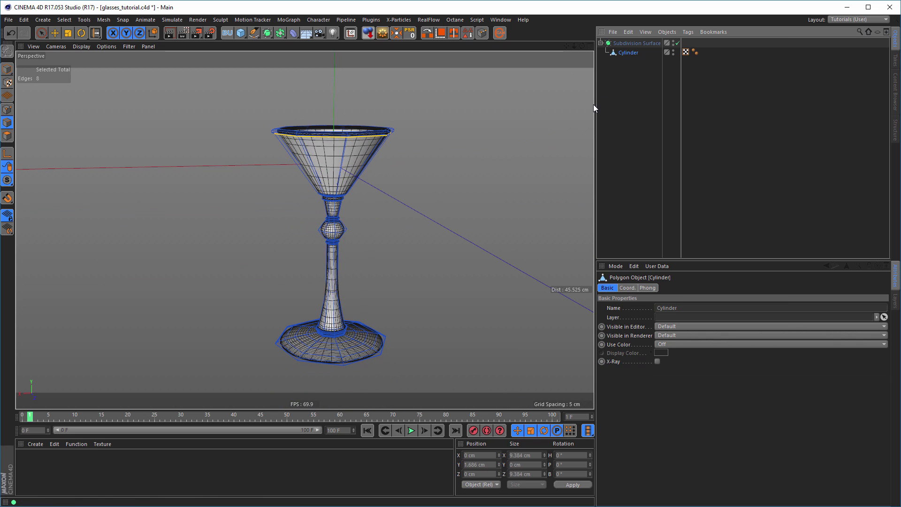
pyautogui.click(677, 42)
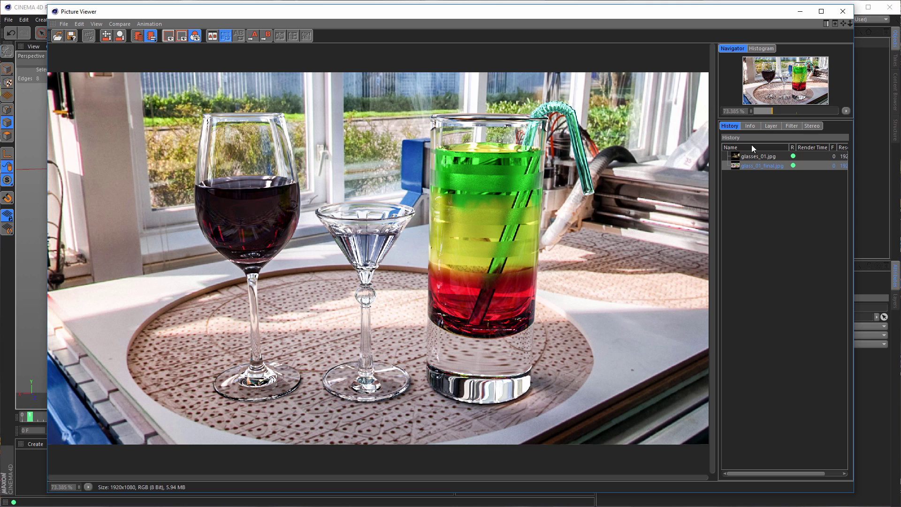
pyautogui.click(847, 10)
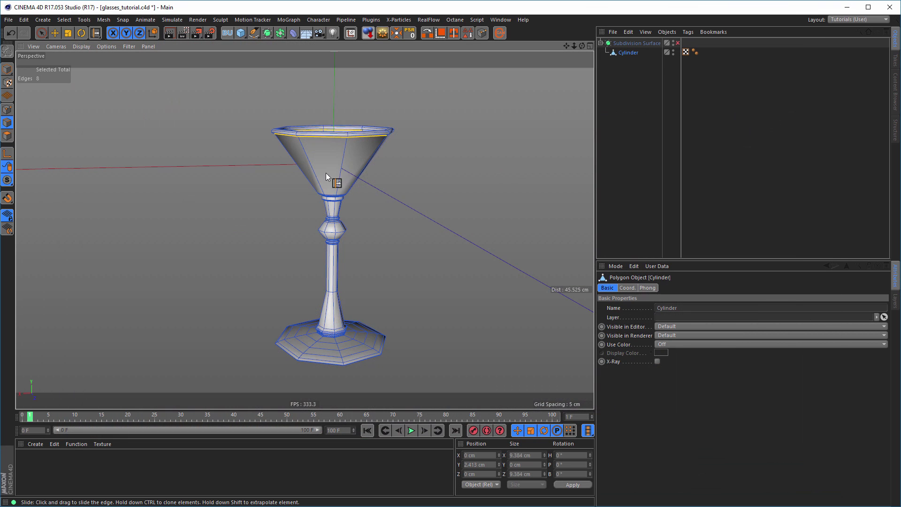
# Select the bowl's outer side polygon loop and apply Extrude Inner with Preserve Groups off and an offset of 0.34 cm.
pyautogui.keyDown('alt'); pyautogui.moveTo(326, 170); pyautogui.dragTo(392, 148, button='right'); pyautogui.keyUp('alt')
pyautogui.keyDown('alt'); pyautogui.moveTo(356, 177); pyautogui.dragTo(329, 233); pyautogui.keyUp('alt')
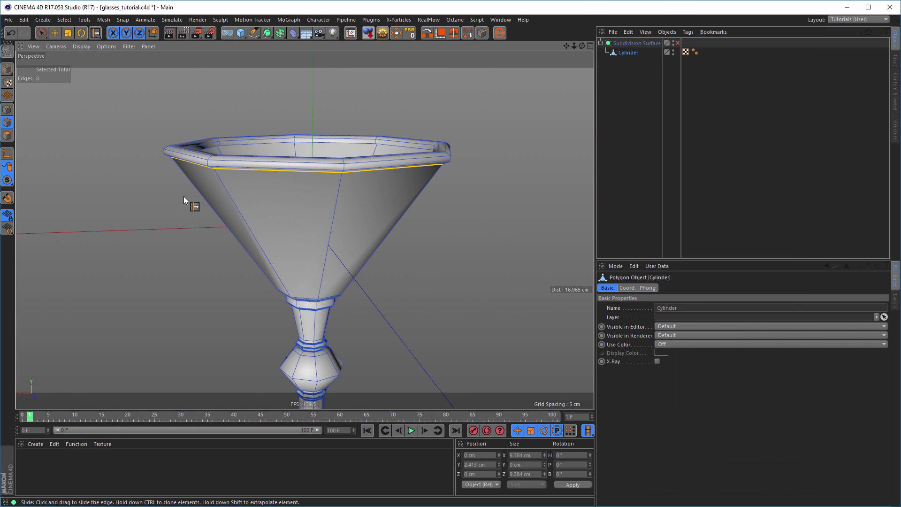
pyautogui.click(7, 136)
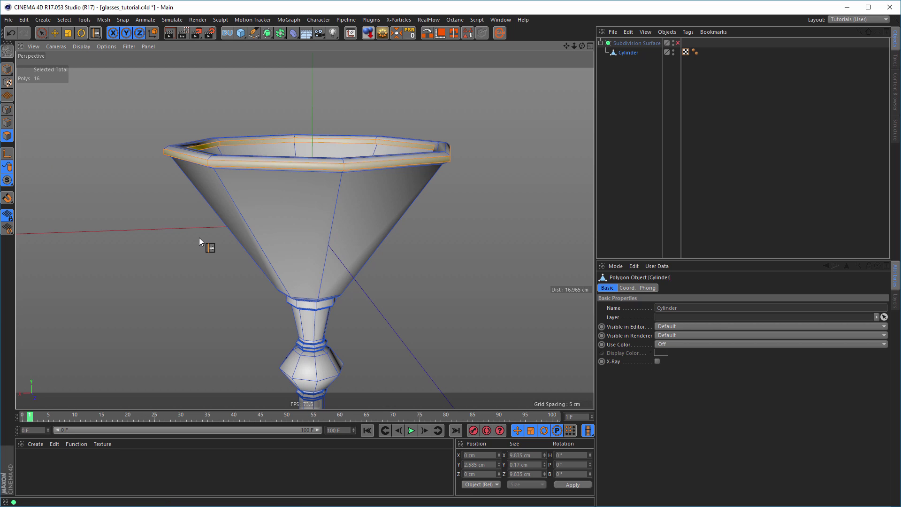
pyautogui.press('u')
pyautogui.press('l')
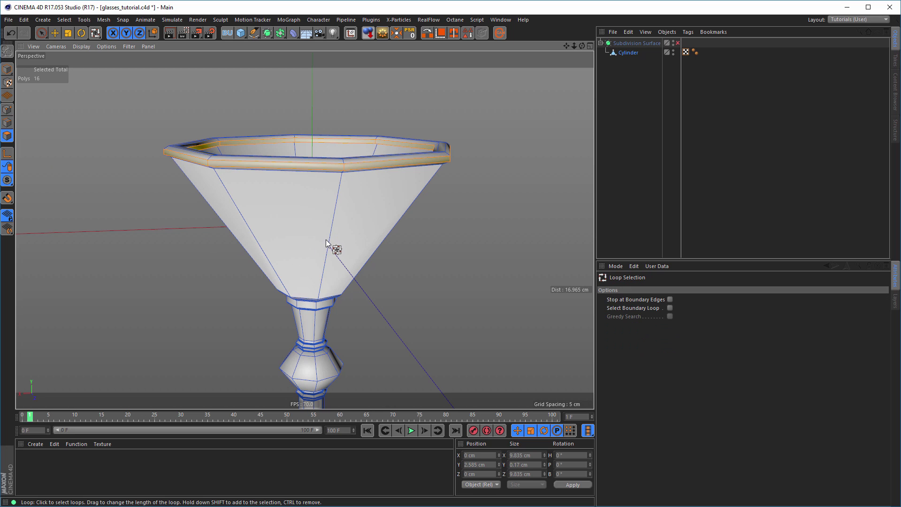
pyautogui.click(325, 239)
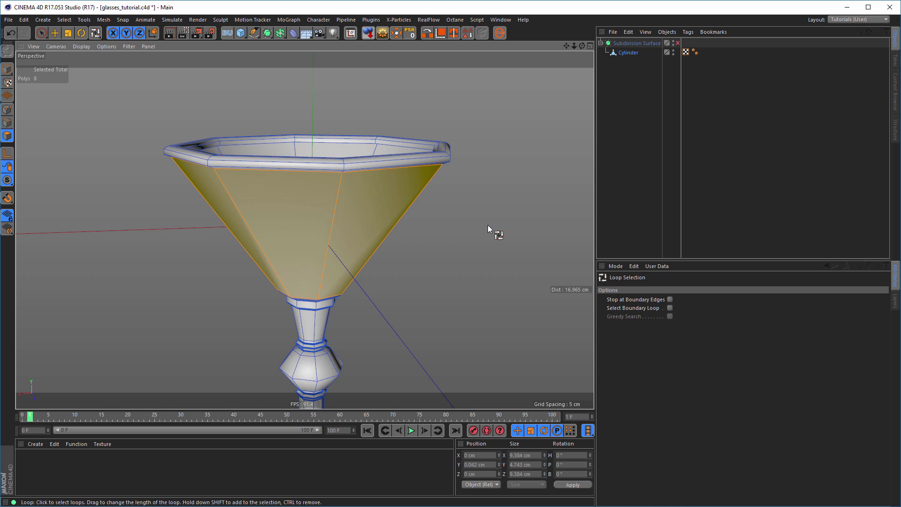
pyautogui.press('i')
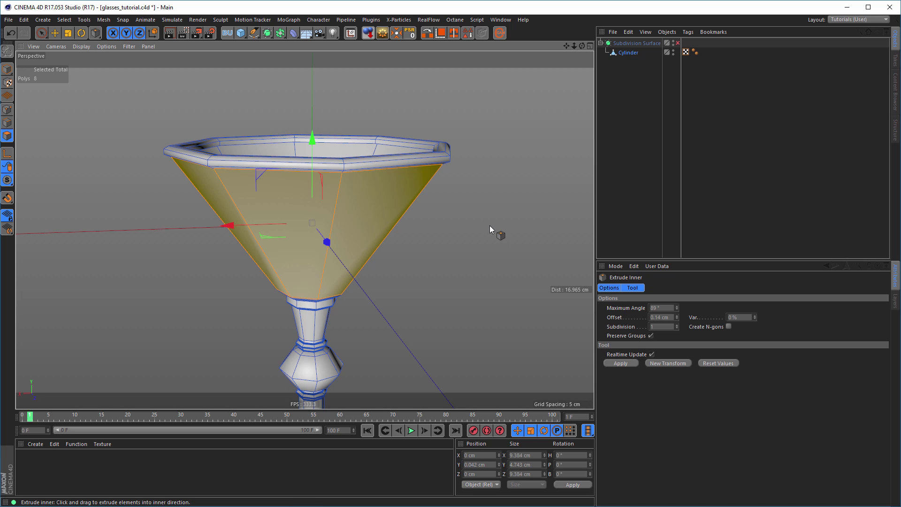
pyautogui.click(651, 335)
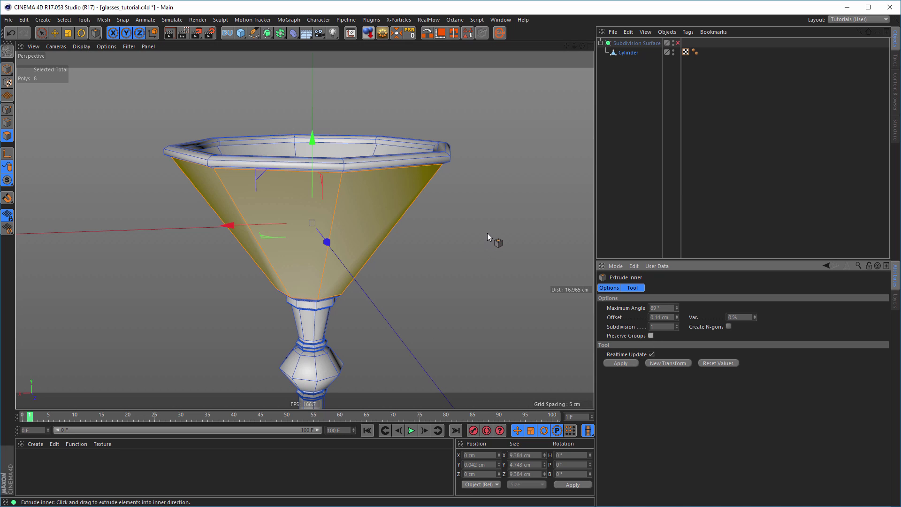
pyautogui.moveTo(487, 232); pyautogui.dragTo(498, 233)
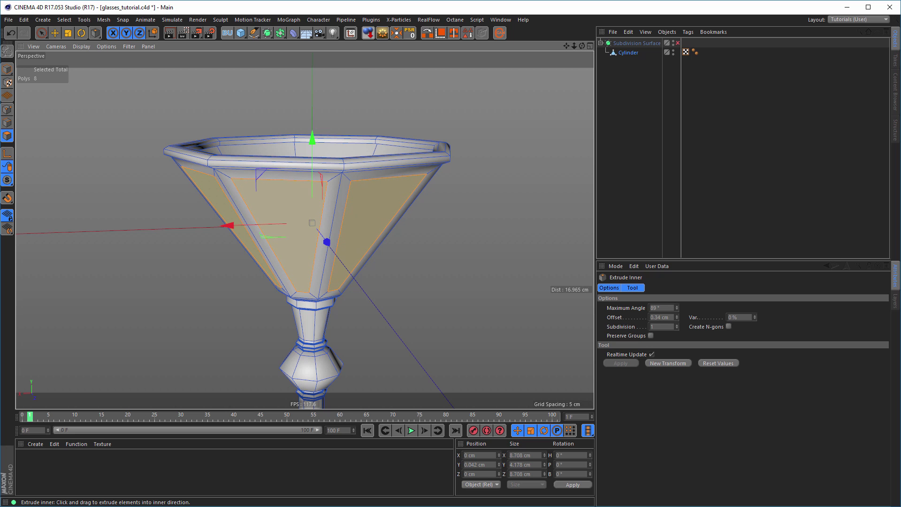
# Select the short bottom edges of the first three inset panels around the base of the bowl.
pyautogui.keyDown('alt'); pyautogui.moveTo(322, 269); pyautogui.dragTo(342, 266, button='right'); pyautogui.keyUp('alt')
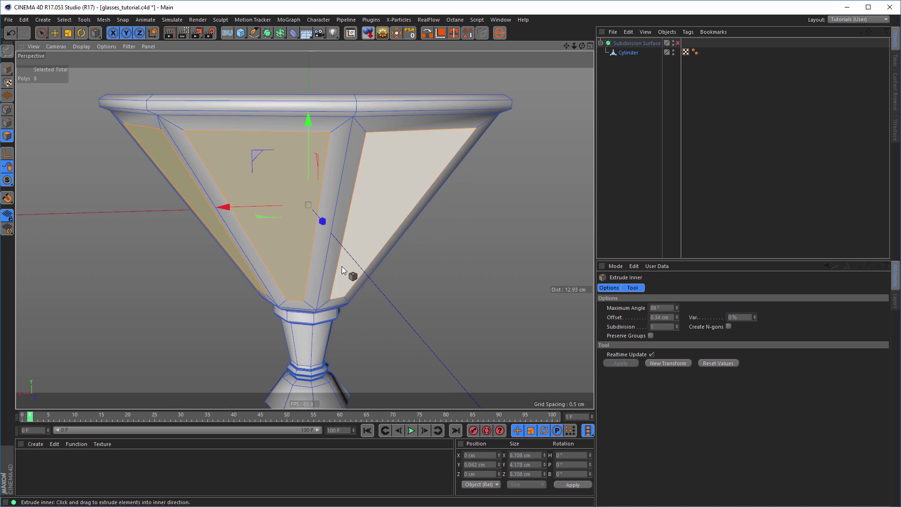
pyautogui.keyDown('alt'); pyautogui.moveTo(342, 266); pyautogui.dragTo(361, 286); pyautogui.keyUp('alt')
pyautogui.keyDown('alt'); pyautogui.moveTo(331, 307); pyautogui.dragTo(361, 297, button='right'); pyautogui.keyUp('alt')
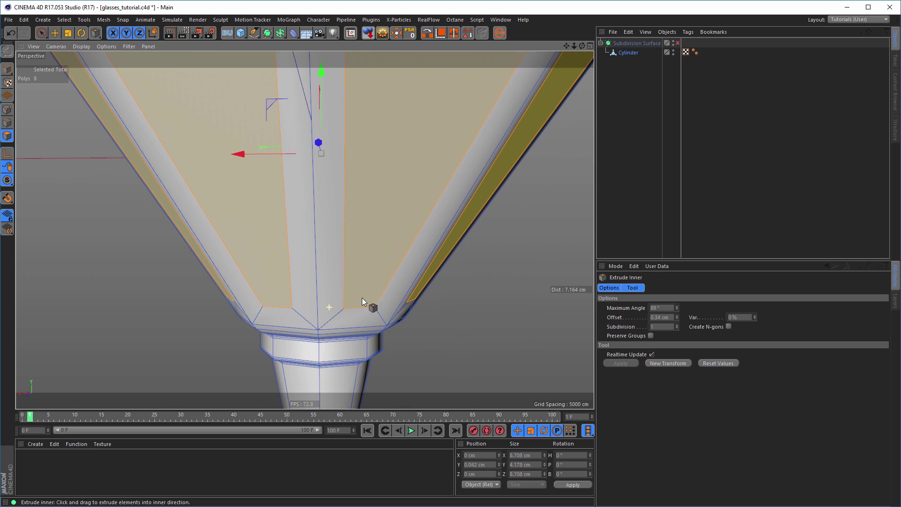
pyautogui.click(7, 123)
pyautogui.press('space')
pyautogui.click(275, 308)
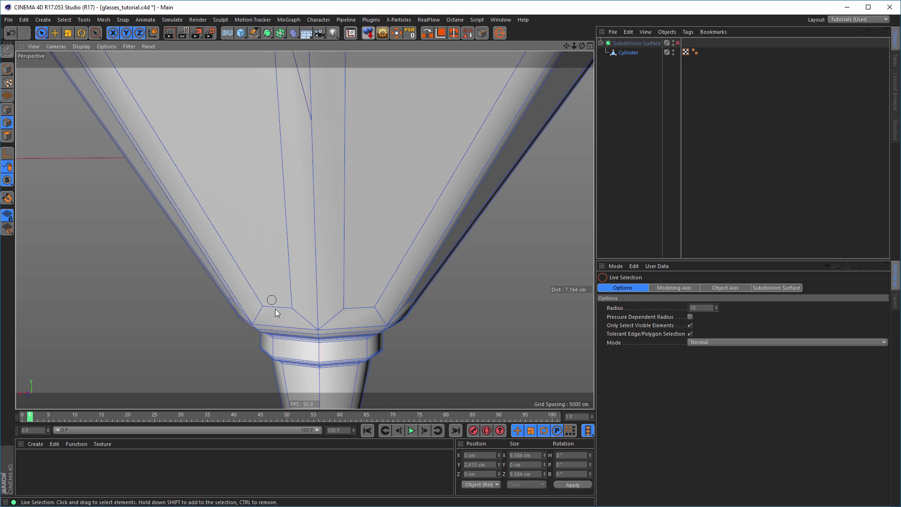
pyautogui.keyDown('shift'); pyautogui.click(358, 307); pyautogui.keyUp('shift')
pyautogui.keyDown('alt'); pyautogui.moveTo(360, 320); pyautogui.dragTo(229, 286); pyautogui.keyUp('alt')
pyautogui.keyDown('shift'); pyautogui.click(442, 311); pyautogui.keyUp('shift')
pyautogui.keyDown('alt'); pyautogui.moveTo(312, 287); pyautogui.dragTo(389, 287, button='middle'); pyautogui.keyUp('alt')
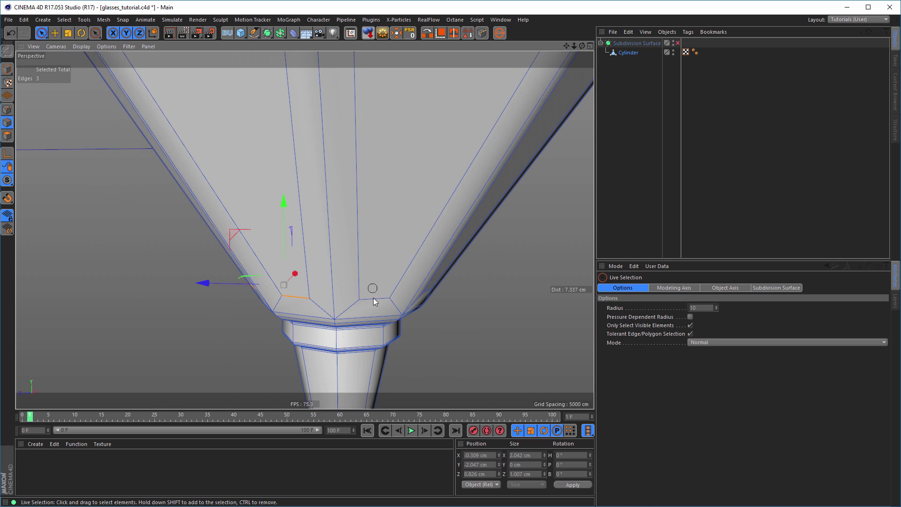
# Add the bottom edges of the remaining inset panels around the bowl to the edge selection.
pyautogui.keyDown('shift'); pyautogui.click(373, 297); pyautogui.keyUp('shift')
pyautogui.keyDown('alt'); pyautogui.moveTo(372, 298); pyautogui.dragTo(251, 292); pyautogui.keyUp('alt')
pyautogui.keyDown('alt'); pyautogui.moveTo(281, 291); pyautogui.dragTo(310, 293, button='middle'); pyautogui.keyUp('alt')
pyautogui.keyDown('alt'); pyautogui.moveTo(310, 293); pyautogui.dragTo(392, 287); pyautogui.keyUp('alt')
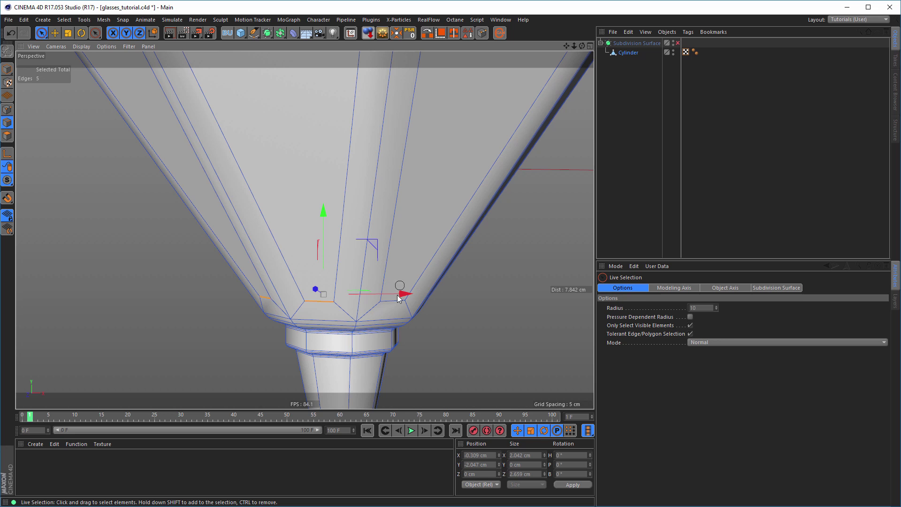
pyautogui.keyDown('shift'); pyautogui.click(397, 292); pyautogui.keyUp('shift')
pyautogui.keyDown('alt'); pyautogui.moveTo(356, 289); pyautogui.dragTo(207, 285, button='middle'); pyautogui.keyUp('alt')
pyautogui.keyDown('alt'); pyautogui.moveTo(263, 288); pyautogui.dragTo(434, 276); pyautogui.keyUp('alt')
pyautogui.keyDown('shift'); pyautogui.click(321, 299); pyautogui.keyUp('shift')
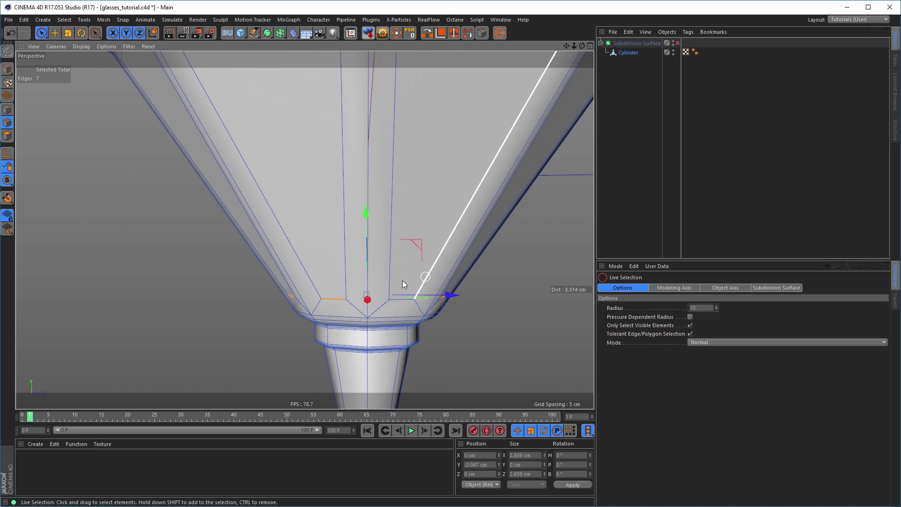
pyautogui.keyDown('shift'); pyautogui.click(400, 298); pyautogui.keyUp('shift')
# Slide the selected bottom edges of the inset panels up the bowl by about 0.65 cm.
pyautogui.keyDown('alt'); pyautogui.moveTo(379, 296); pyautogui.dragTo(222, 294, button='middle'); pyautogui.keyUp('alt')
pyautogui.moveTo(276, 294)
pyautogui.keyDown('alt'); pyautogui.mouseDown()
pyautogui.moveTo(322, 299)
pyautogui.moveTo(294, 296)
pyautogui.mouseUp(); pyautogui.keyUp('alt')
pyautogui.keyDown('alt'); pyautogui.moveTo(296, 284); pyautogui.dragTo(309, 283, button='right'); pyautogui.keyUp('alt')
pyautogui.moveTo(302, 275)
pyautogui.keyDown('alt'); pyautogui.mouseDown()
pyautogui.moveTo(305, 263)
pyautogui.moveTo(309, 271)
pyautogui.mouseUp(); pyautogui.keyUp('alt')
pyautogui.press('m')
pyautogui.press('o')
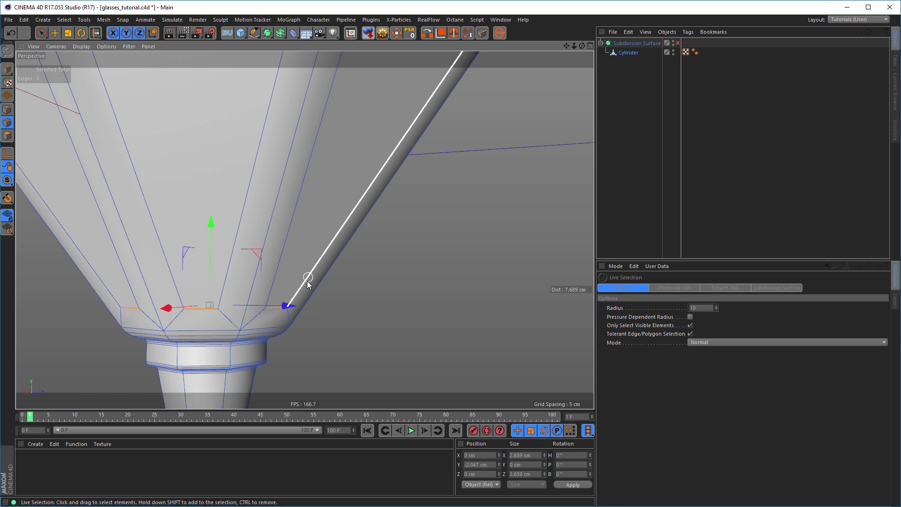
pyautogui.moveTo(277, 308); pyautogui.dragTo(308, 231)
pyautogui.keyDown('alt'); pyautogui.moveTo(292, 238); pyautogui.dragTo(245, 241, button='right'); pyautogui.keyUp('alt')
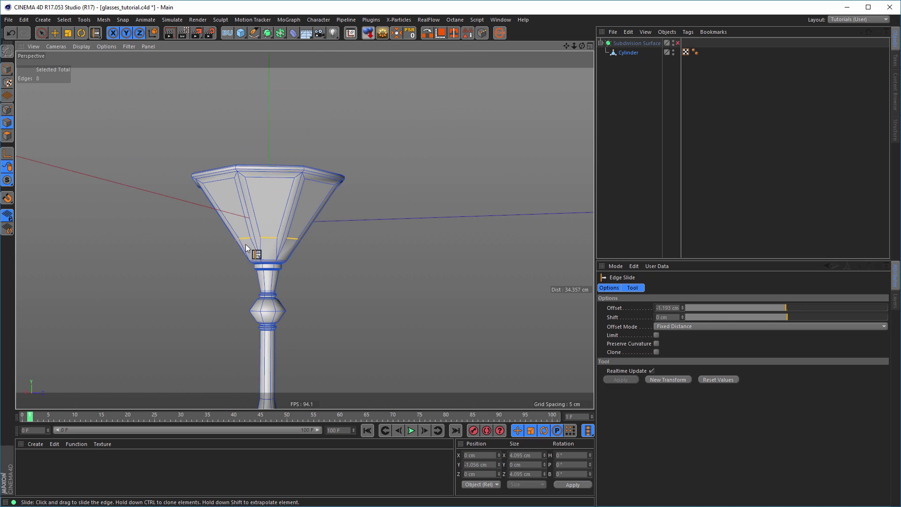
pyautogui.keyDown('alt'); pyautogui.moveTo(271, 227); pyautogui.dragTo(333, 213); pyautogui.keyUp('alt')
pyautogui.keyDown('alt'); pyautogui.moveTo(298, 232); pyautogui.dragTo(338, 224, button='right'); pyautogui.keyUp('alt')
pyautogui.scroll(2, 339, 224)
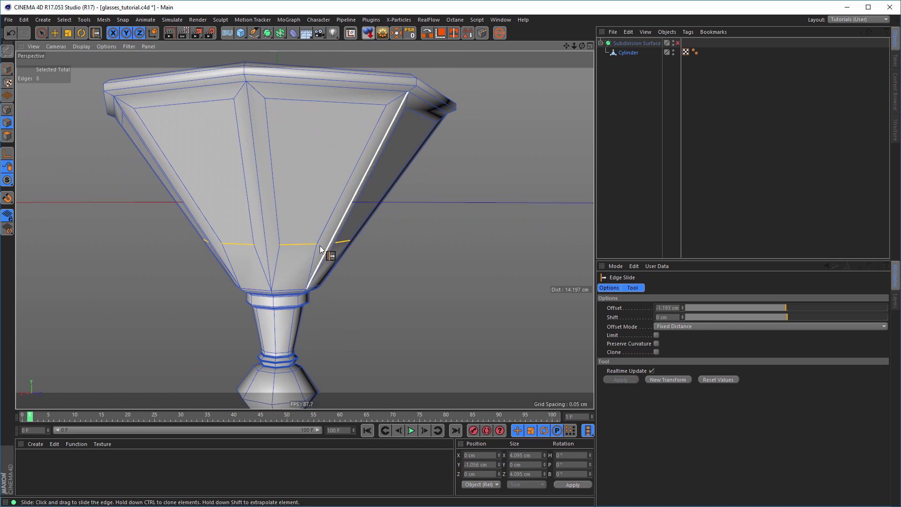
pyautogui.moveTo(299, 248); pyautogui.dragTo(265, 234)
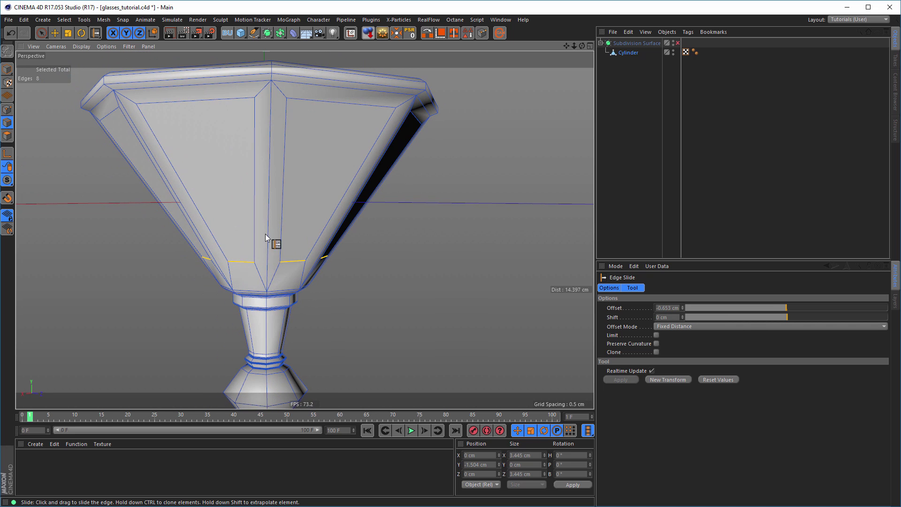
# Extrude the eight inset panel polygons of the bowl inward with an offset of about -0.09 cm.
pyautogui.keyDown('ctrl'); pyautogui.click(7, 136); pyautogui.keyUp('ctrl')
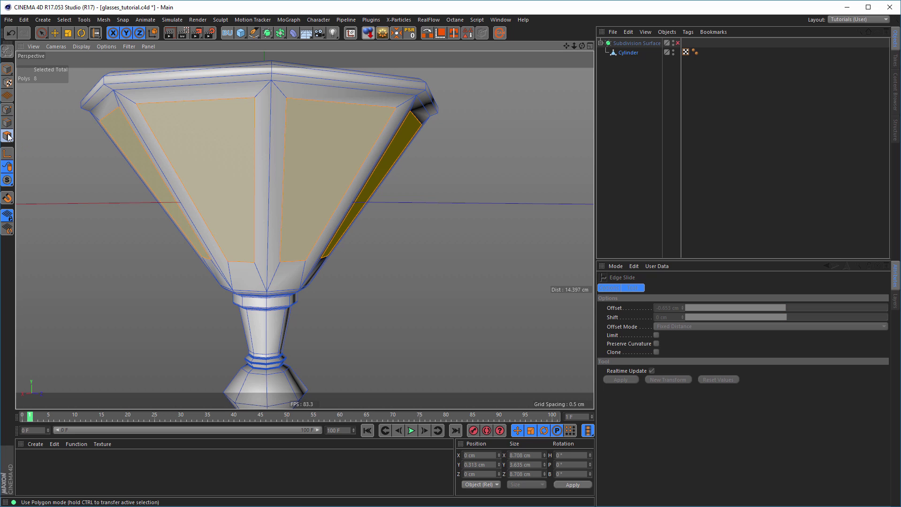
pyautogui.keyDown('alt'); pyautogui.moveTo(152, 179); pyautogui.dragTo(339, 164); pyautogui.keyUp('alt')
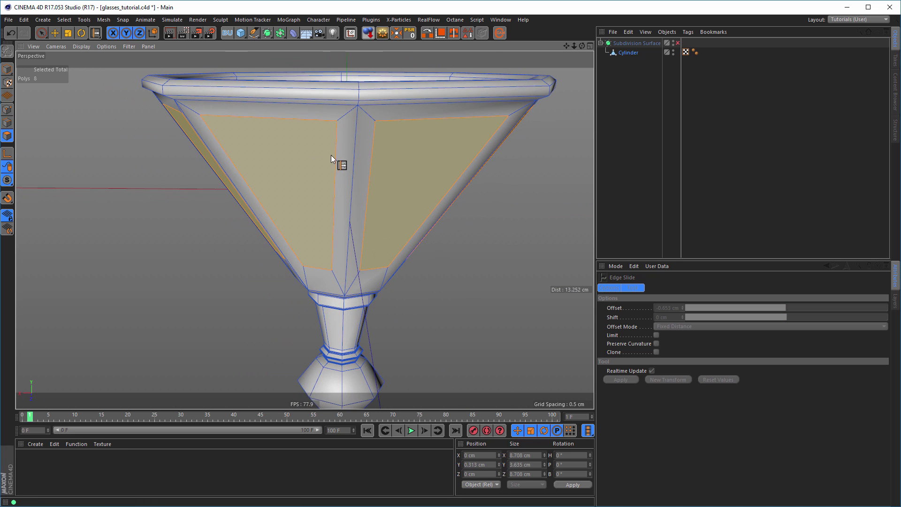
pyautogui.keyDown('alt'); pyautogui.moveTo(340, 164); pyautogui.dragTo(496, 281, button='right'); pyautogui.keyUp('alt')
pyautogui.press('d')
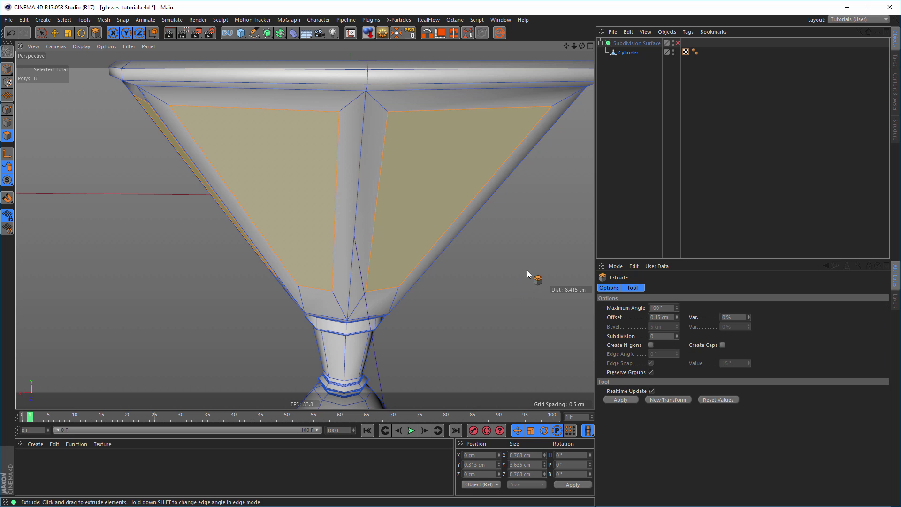
pyautogui.moveTo(545, 220); pyautogui.dragTo(529, 219)
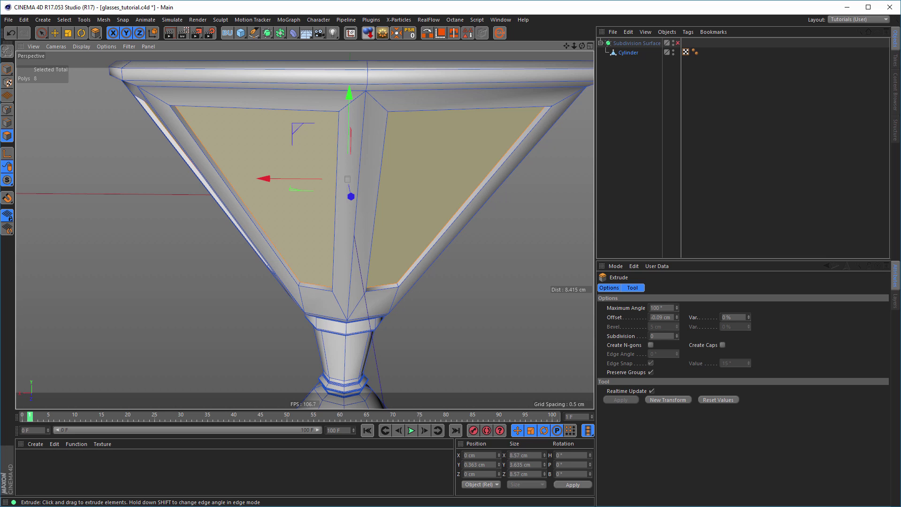
pyautogui.keyDown('alt'); pyautogui.moveTo(446, 218); pyautogui.dragTo(407, 223, button='right'); pyautogui.keyUp('alt')
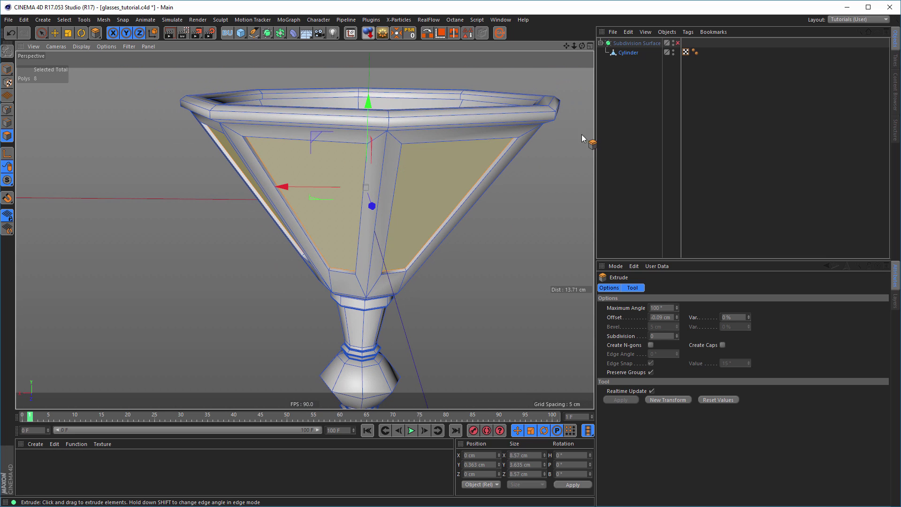
# Re-enable the Subdivision Surface and render the recessed bowl panels in the viewport.
pyautogui.click(677, 43)
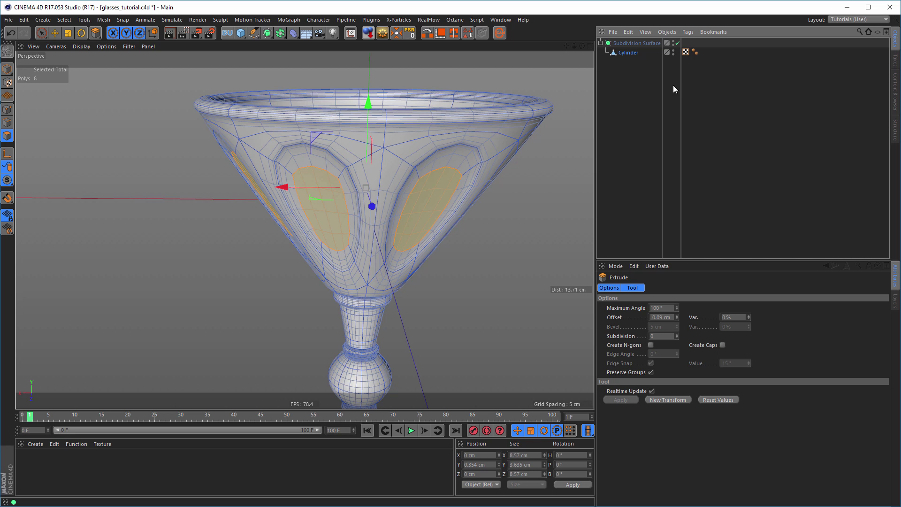
pyautogui.keyDown('alt'); pyautogui.moveTo(475, 203); pyautogui.dragTo(376, 193); pyautogui.keyUp('alt')
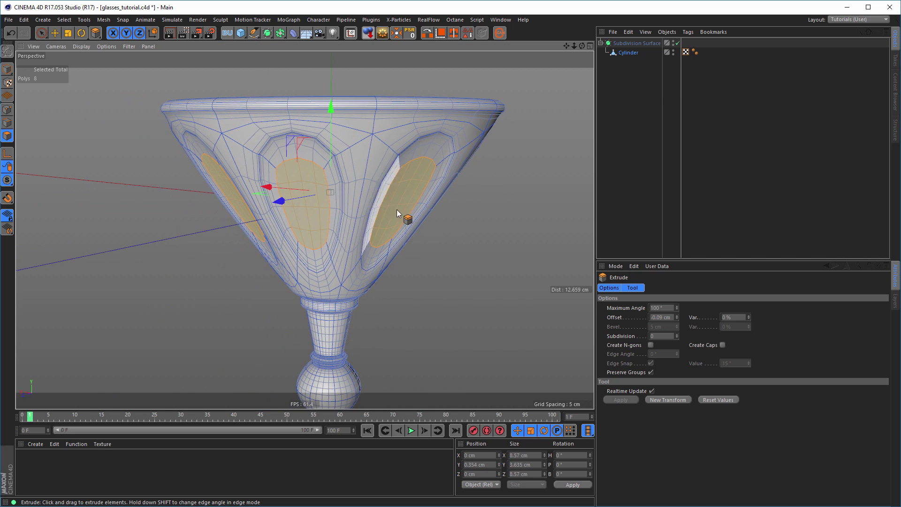
pyautogui.hotkey('ctrl', 'r')
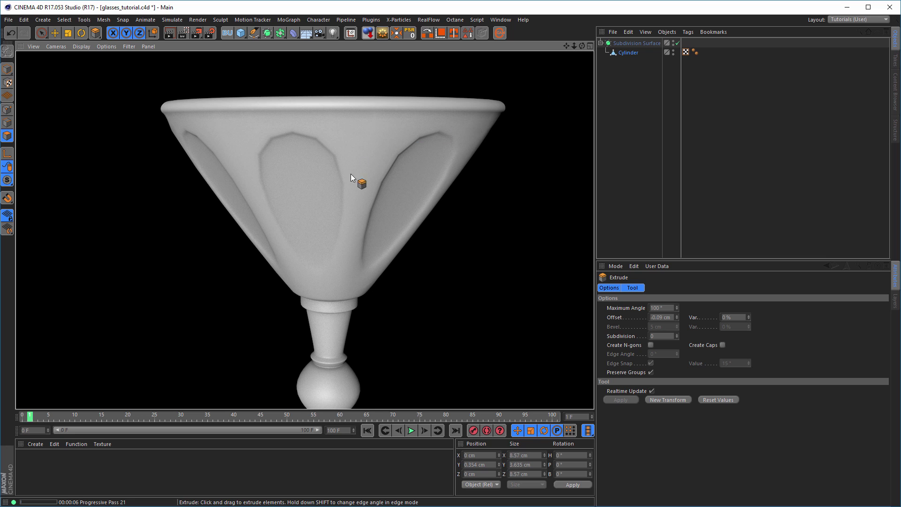
# Set the Subdivision Surface's Subdivision Editor value to 3 and render the viewport again.
pyautogui.click(646, 44)
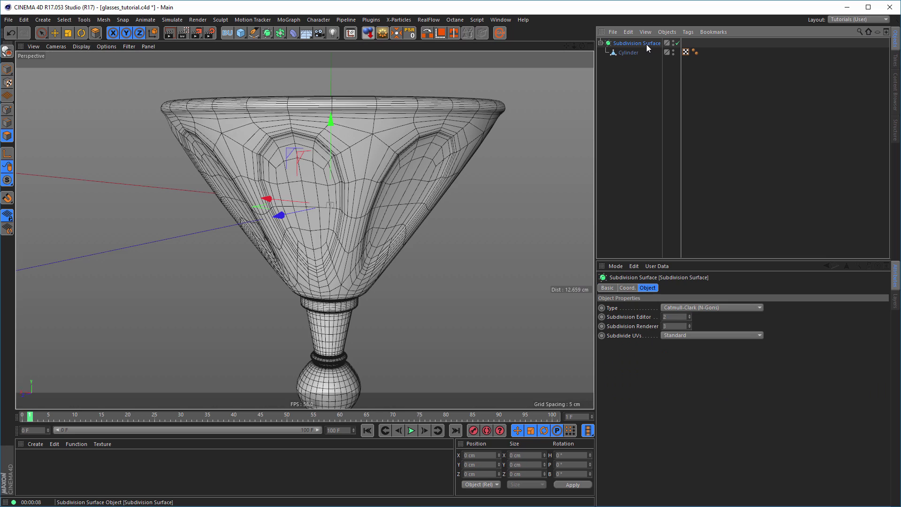
pyautogui.click(689, 315)
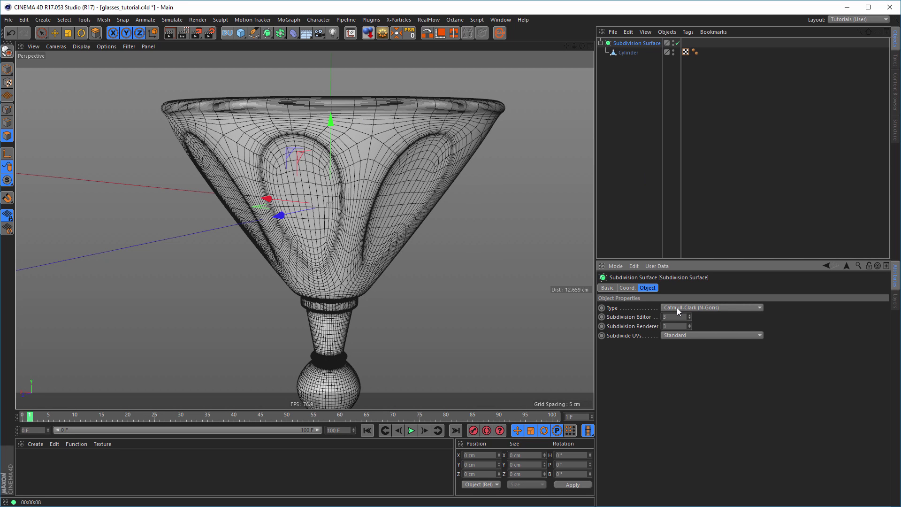
pyautogui.hotkey('ctrl', 'r')
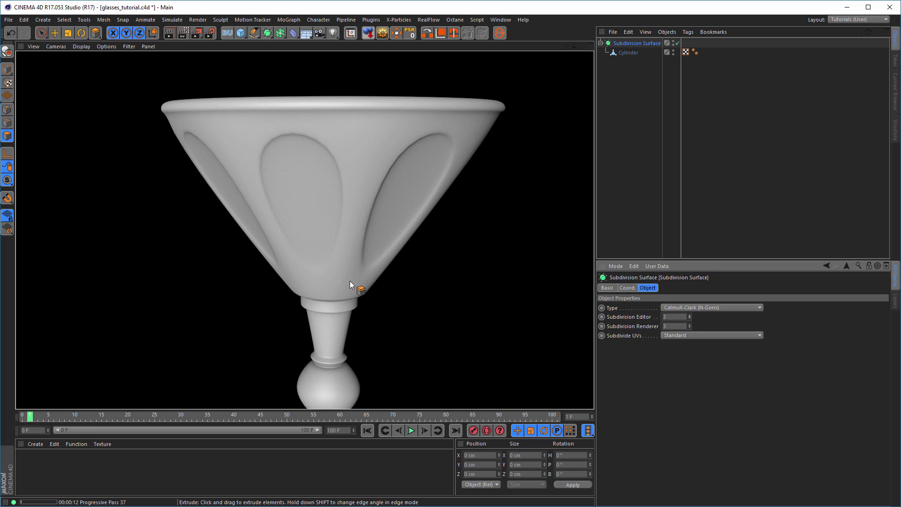
# Switch the viewport wire display to Isoparms and review the whole glass from bowl to foot.
pyautogui.moveTo(368, 269)
pyautogui.keyDown('alt'); pyautogui.mouseDown()
pyautogui.moveTo(442, 291)
pyautogui.moveTo(502, 295)
pyautogui.moveTo(287, 290)
pyautogui.moveTo(387, 280)
pyautogui.moveTo(374, 268)
pyautogui.mouseUp(); pyautogui.keyUp('alt')
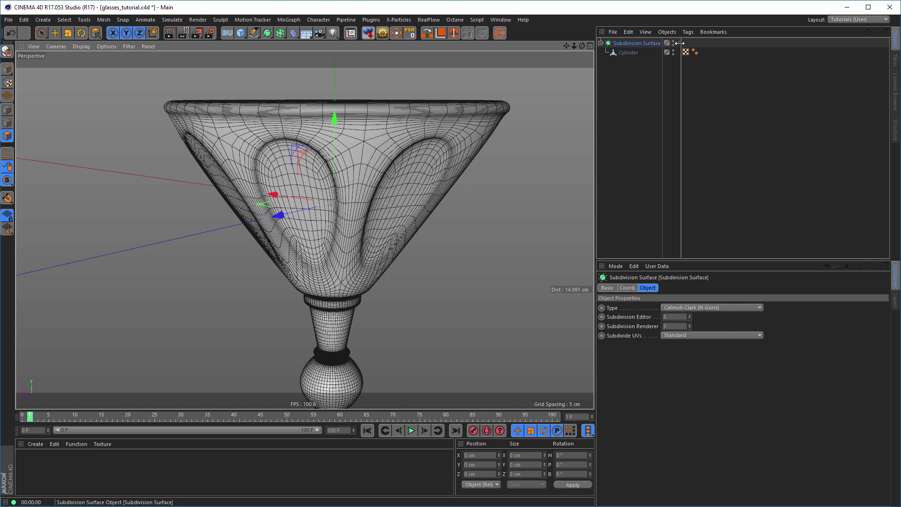
pyautogui.click(82, 47)
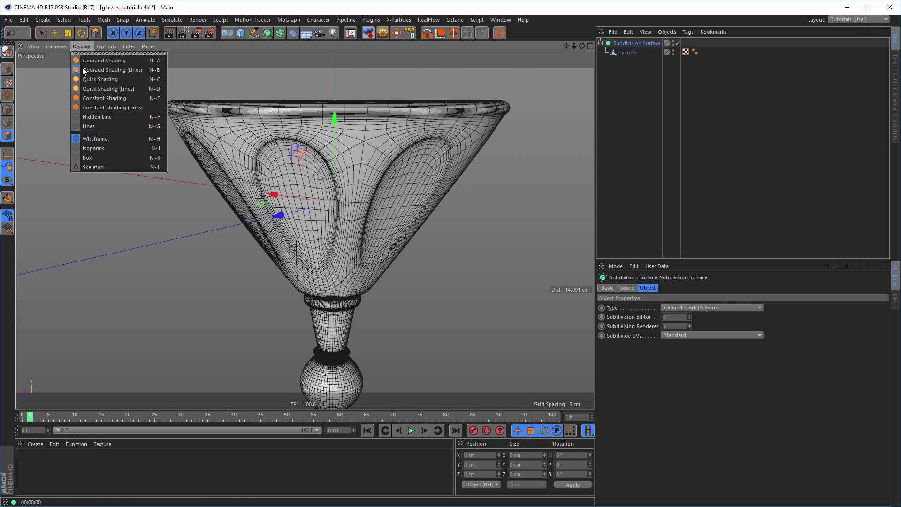
pyautogui.click(92, 149)
pyautogui.keyDown('alt'); pyautogui.moveTo(349, 195); pyautogui.dragTo(411, 207); pyautogui.keyUp('alt')
pyautogui.keyDown('alt'); pyautogui.moveTo(387, 197); pyautogui.dragTo(322, 202, button='right'); pyautogui.keyUp('alt')
pyautogui.keyDown('alt'); pyautogui.moveTo(352, 199); pyautogui.dragTo(261, 158, button='middle'); pyautogui.keyUp('alt')
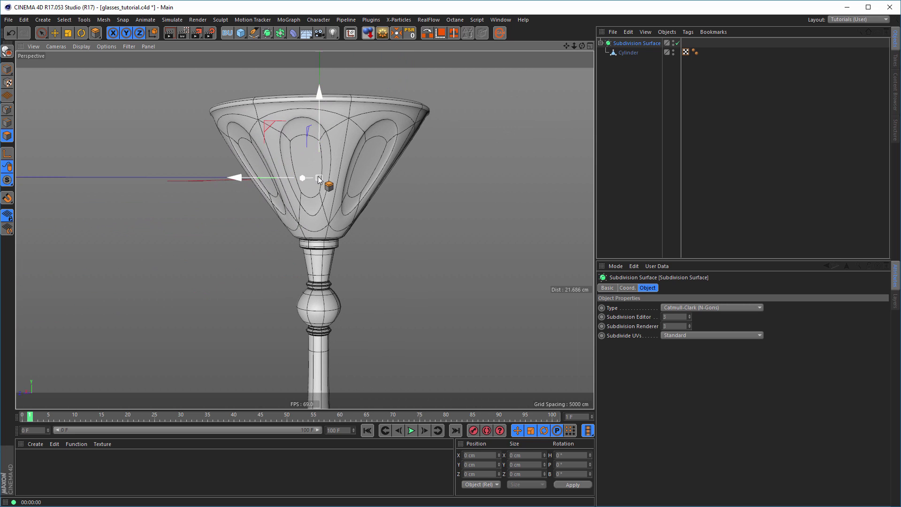
pyautogui.scroll(-3, 306, 182)
pyautogui.keyDown('alt'); pyautogui.moveTo(302, 205); pyautogui.dragTo(291, 159, button='middle'); pyautogui.keyUp('alt')
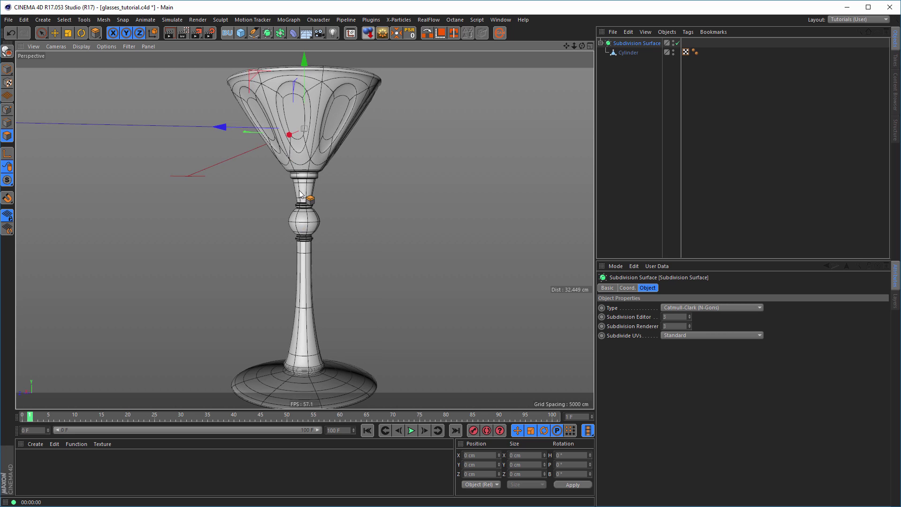
# Disable the Subdivision Surface and loop-select the tapered neck polygons of the Cylinder between the bowl's collar and the knob.
pyautogui.keyDown('alt'); pyautogui.moveTo(303, 193); pyautogui.dragTo(394, 183, button='right'); pyautogui.keyUp('alt')
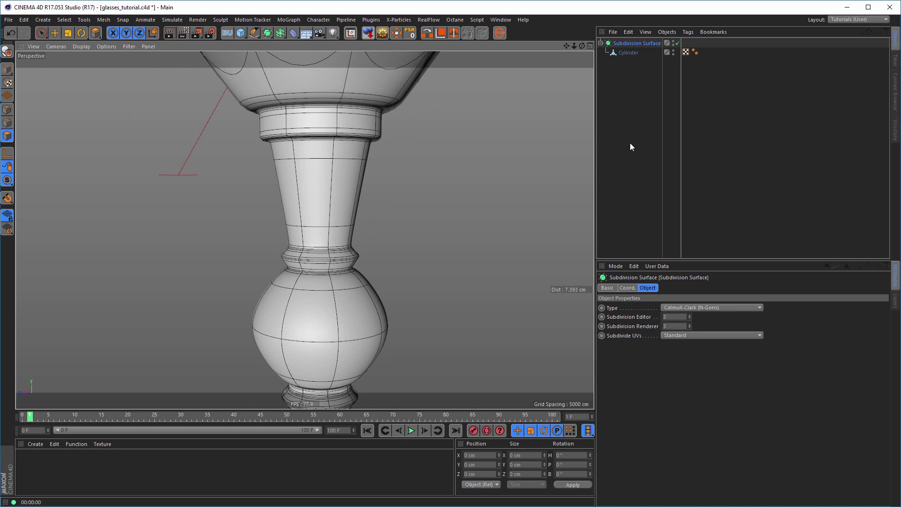
pyautogui.click(678, 42)
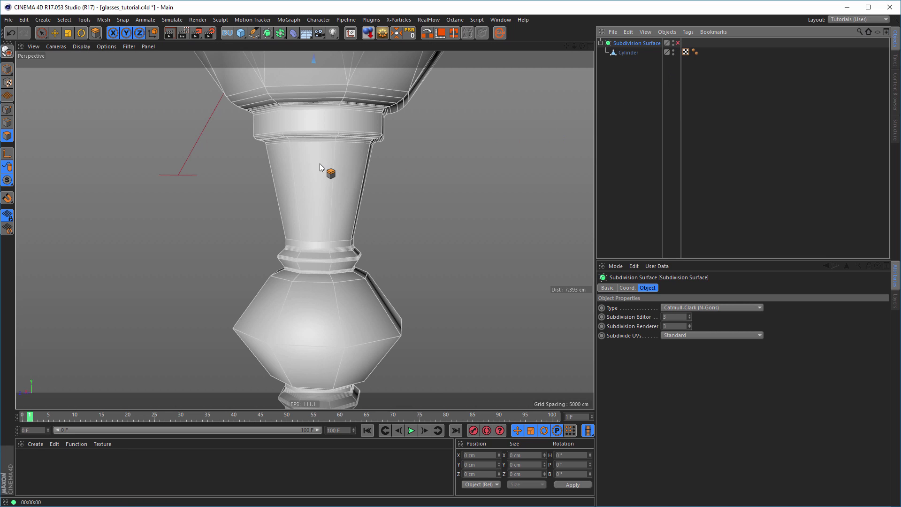
pyautogui.scroll(3, 320, 163)
pyautogui.click(627, 52)
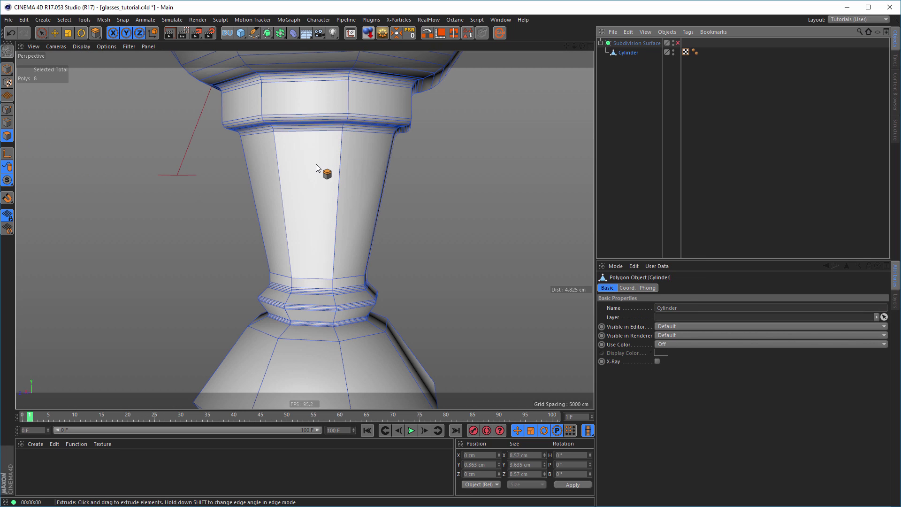
pyautogui.press('u')
pyautogui.press('l')
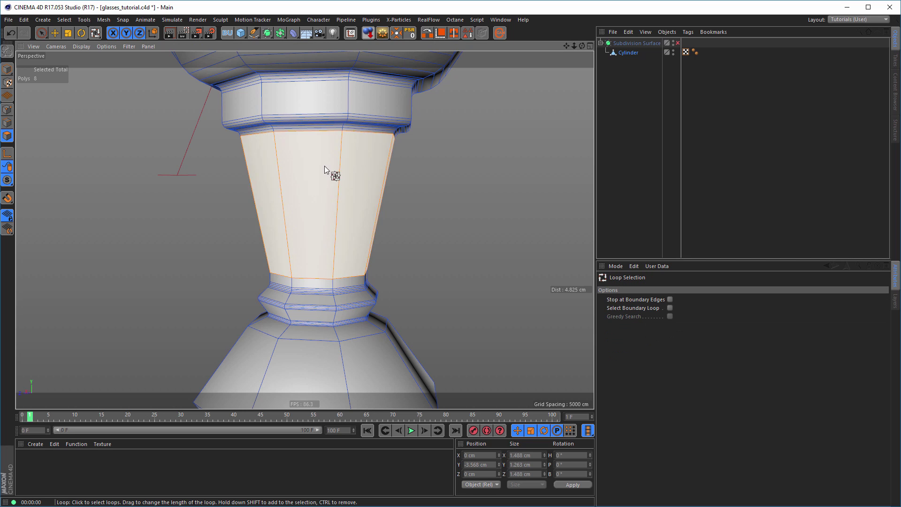
pyautogui.click(325, 165)
# Inset each selected neck polygon individually with Extrude Inner at an offset of 0.09 cm.
pyautogui.press('i')
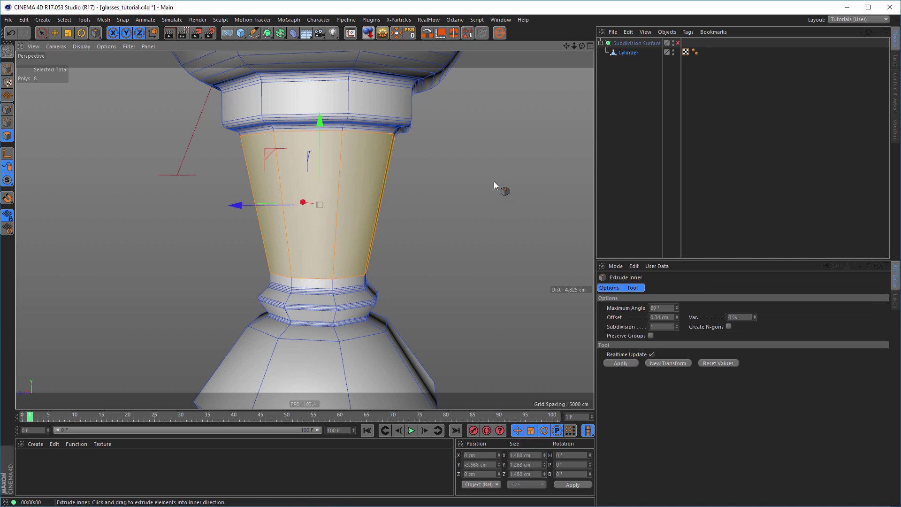
pyautogui.moveTo(489, 183); pyautogui.dragTo(488, 183)
pyautogui.moveTo(676, 317); pyautogui.dragTo(676, 314)
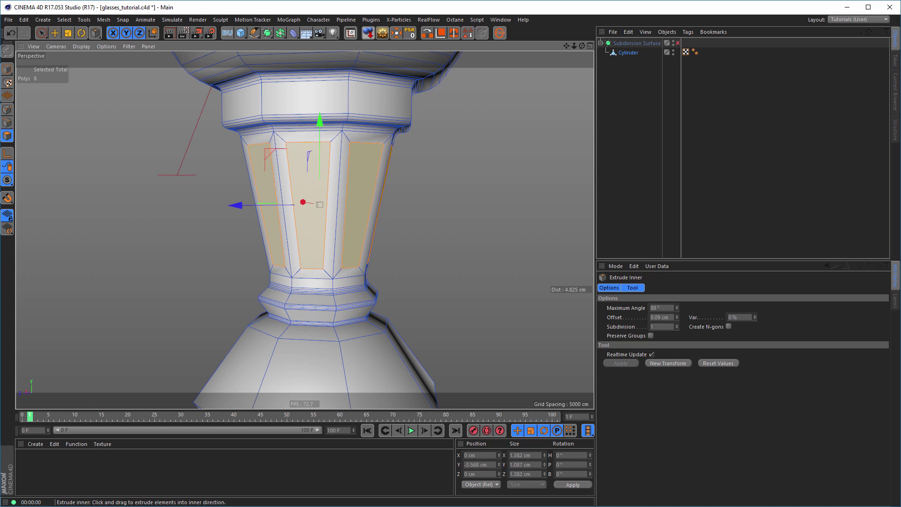
# Extrude the inset neck panels inward with an offset of -0.09 cm and briefly preview them with the Subdivision Surface enabled.
pyautogui.press('d')
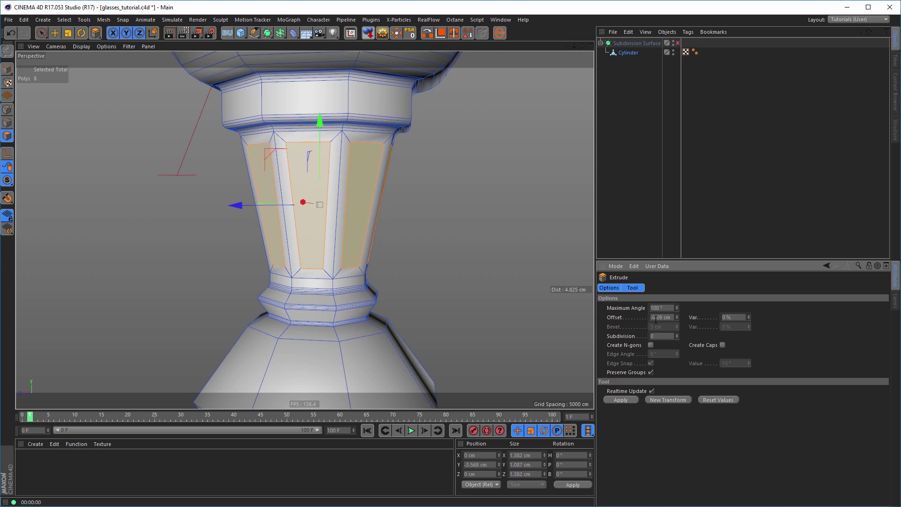
pyautogui.press('Return')
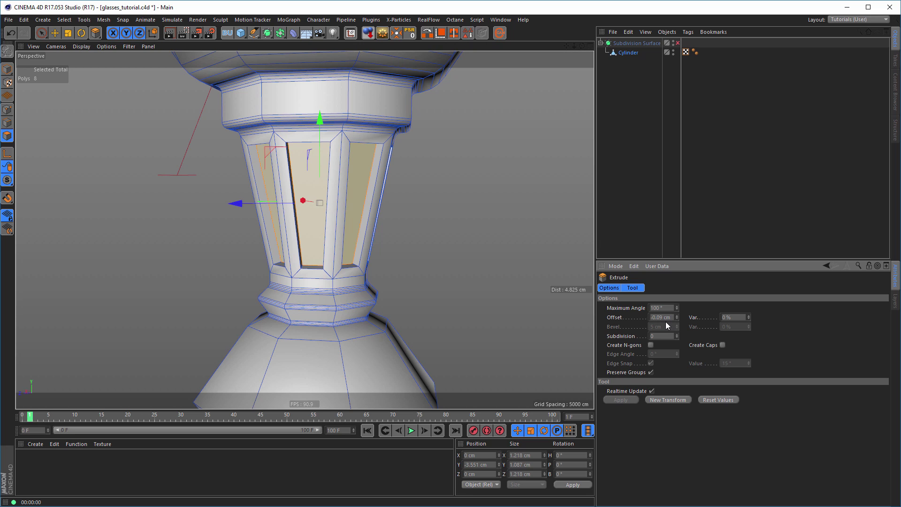
pyautogui.keyDown('alt'); pyautogui.moveTo(354, 257); pyautogui.dragTo(341, 251); pyautogui.keyUp('alt')
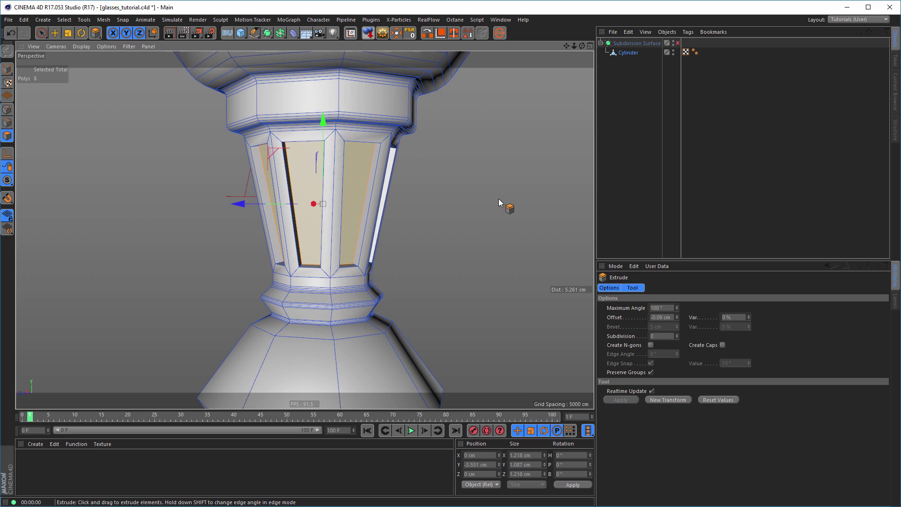
pyautogui.click(678, 43)
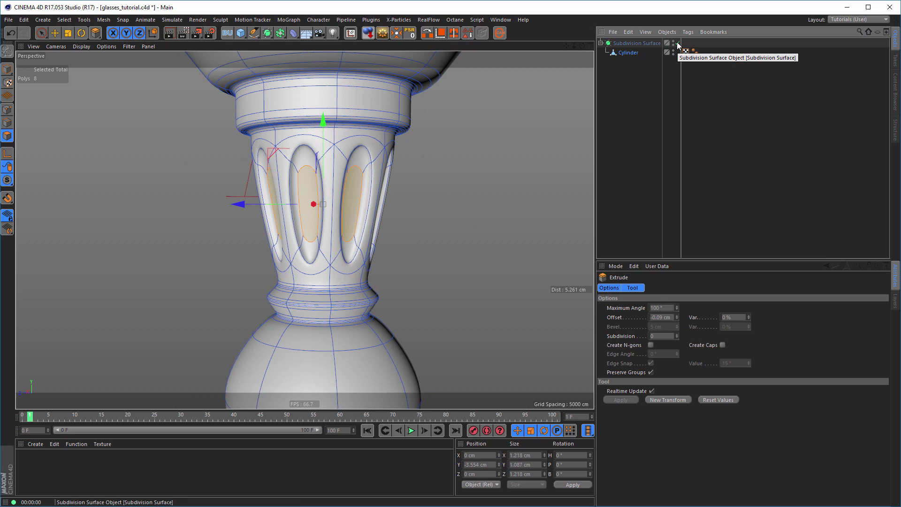
pyautogui.click(678, 43)
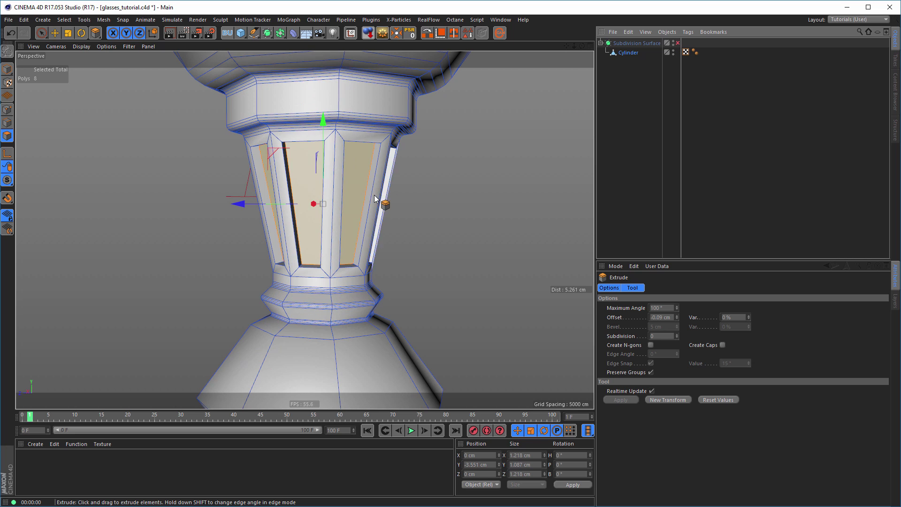
# Select a vertical strip of four polygons on the round knob below the neck using Live Selection.
pyautogui.scroll(-3, 342, 205)
pyautogui.keyDown('alt'); pyautogui.moveTo(333, 264); pyautogui.dragTo(335, 170, button='middle'); pyautogui.keyUp('alt')
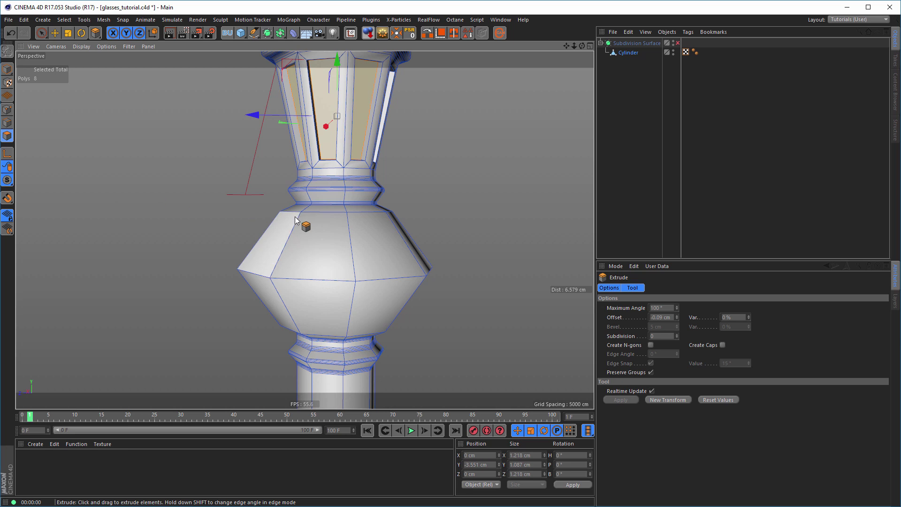
pyautogui.press('space')
pyautogui.scroll(1, 330, 227)
pyautogui.moveTo(328, 232)
pyautogui.mouseDown()
pyautogui.moveTo(319, 265)
pyautogui.moveTo(325, 338)
pyautogui.moveTo(339, 250)
pyautogui.moveTo(329, 269)
pyautogui.mouseUp()
pyautogui.keyDown('alt'); pyautogui.moveTo(329, 266); pyautogui.dragTo(327, 269, button='middle'); pyautogui.keyUp('alt')
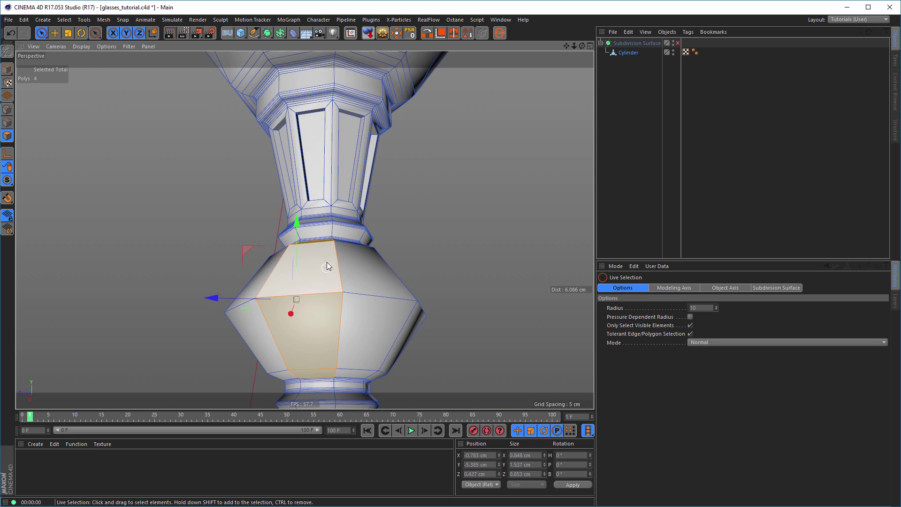
pyautogui.keyDown('alt'); pyautogui.moveTo(328, 263); pyautogui.dragTo(326, 252); pyautogui.keyUp('alt')
# Start Extrude Inner on the knob's selected polygon strip with Preserve Groups enabled.
pyautogui.press('i')
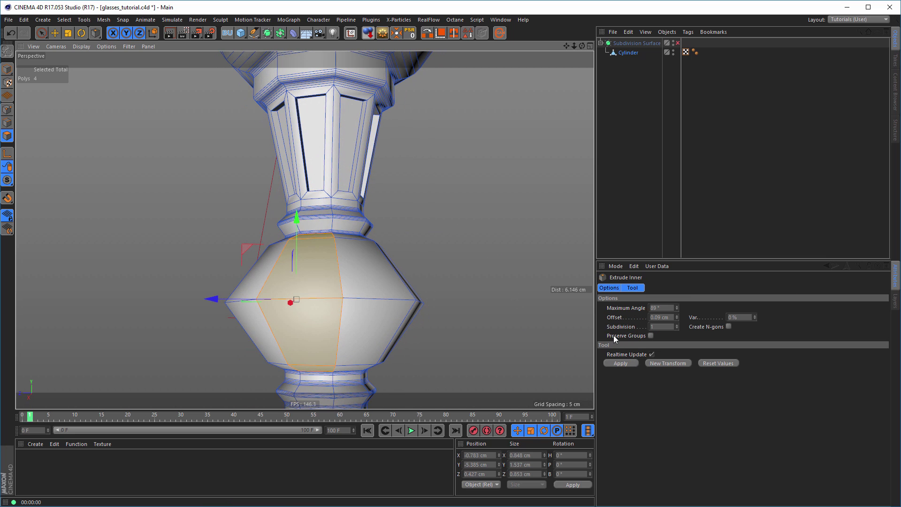
pyautogui.click(651, 335)
pyautogui.scroll(2, 333, 232)
pyautogui.scroll(1, 333, 232)
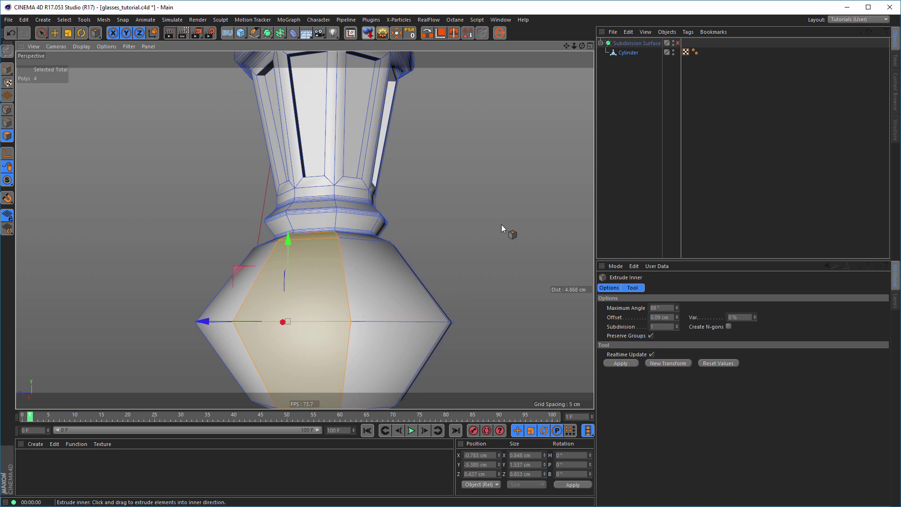
# Inset the selected four-polygon panel of the faceted bulb by 0.09 cm and extrude it by -0.09 cm.
pyautogui.moveTo(500, 226)
pyautogui.mouseDown()
pyautogui.moveTo(514, 227)
pyautogui.moveTo(497, 225)
pyautogui.mouseUp()
pyautogui.press('d')
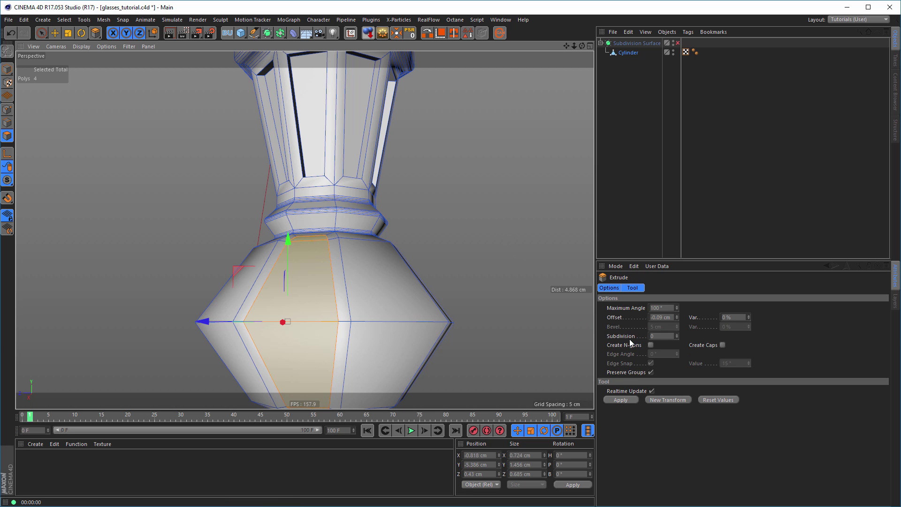
pyautogui.click(623, 399)
# Select only the four polygons of the untouched bulb panel directly beside the recessed one.
pyautogui.keyDown('alt'); pyautogui.moveTo(335, 305); pyautogui.dragTo(313, 227); pyautogui.keyUp('alt')
pyautogui.press('space')
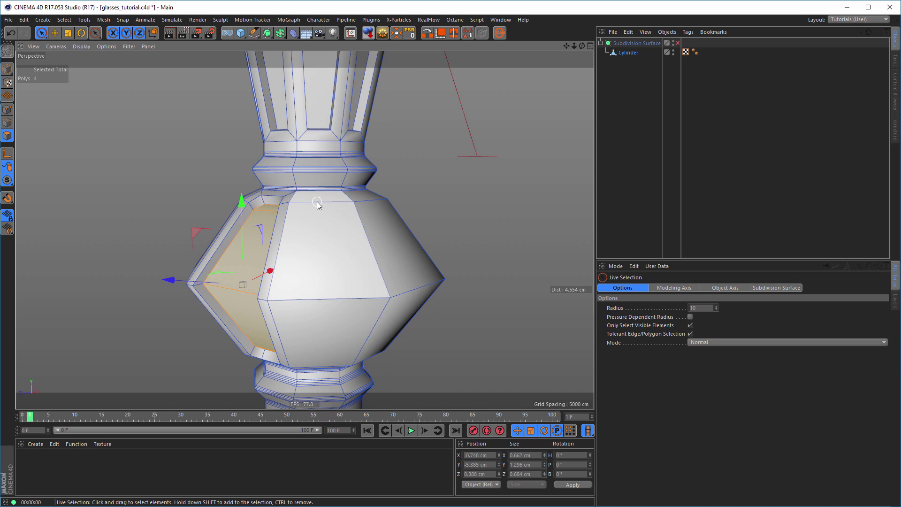
pyautogui.keyDown('alt'); pyautogui.moveTo(317, 205); pyautogui.dragTo(301, 182); pyautogui.keyUp('alt')
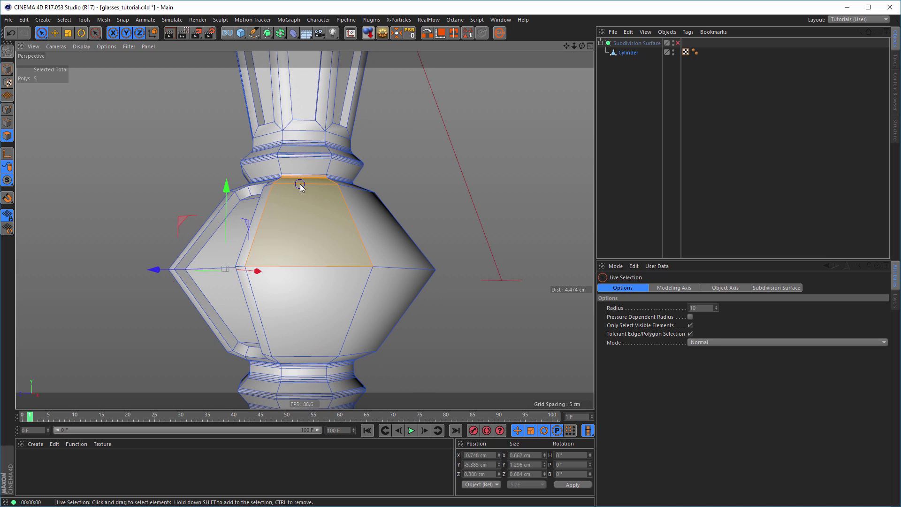
pyautogui.click(470, 223)
pyautogui.click(297, 191)
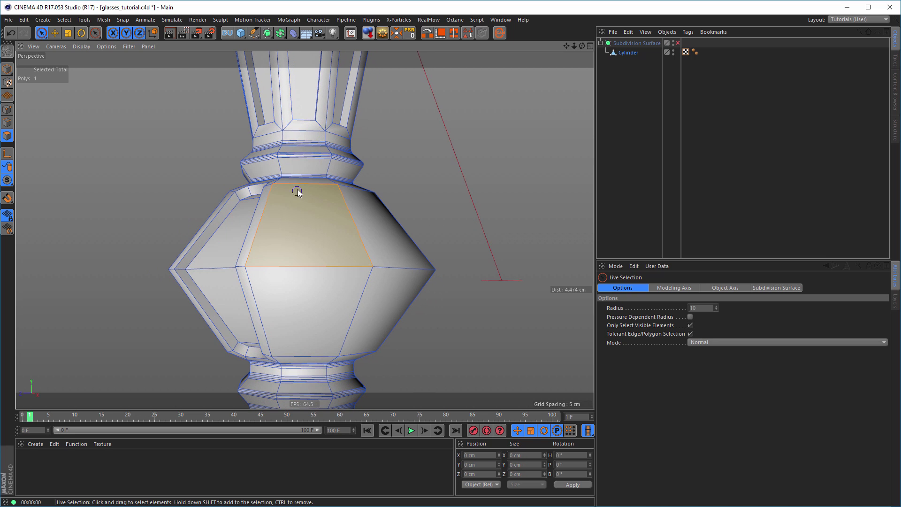
pyautogui.moveTo(298, 192); pyautogui.dragTo(301, 306)
pyautogui.moveTo(300, 353); pyautogui.dragTo(303, 355)
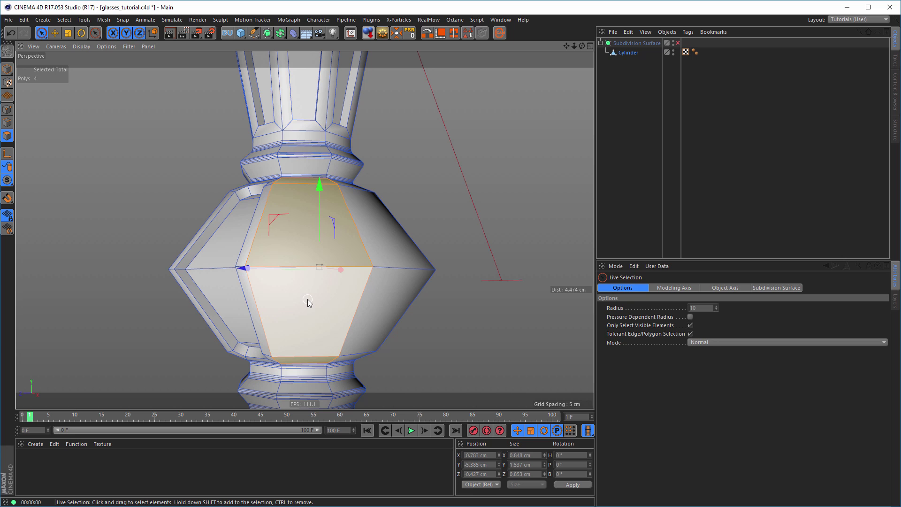
# Inset the selected second bulb panel by 0.09 cm and extrude it inward with a -0.09 cm offset.
pyautogui.press('d')
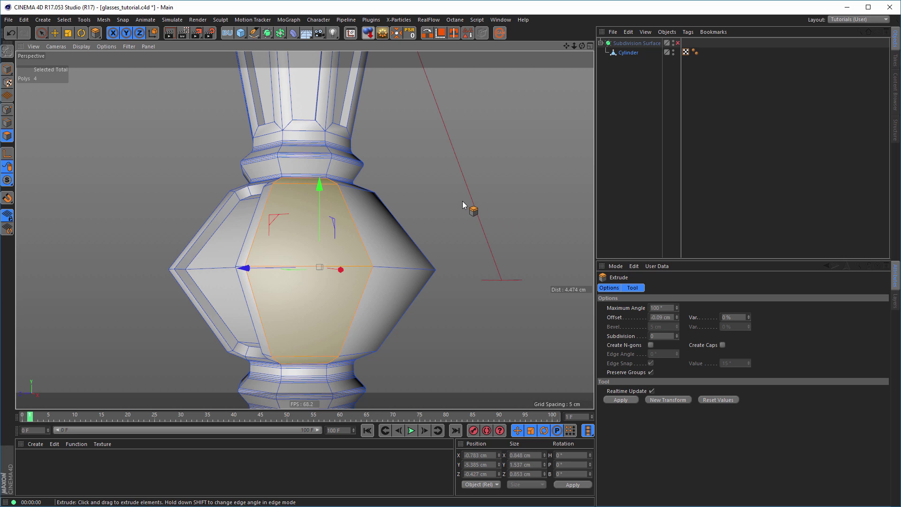
pyautogui.press('i')
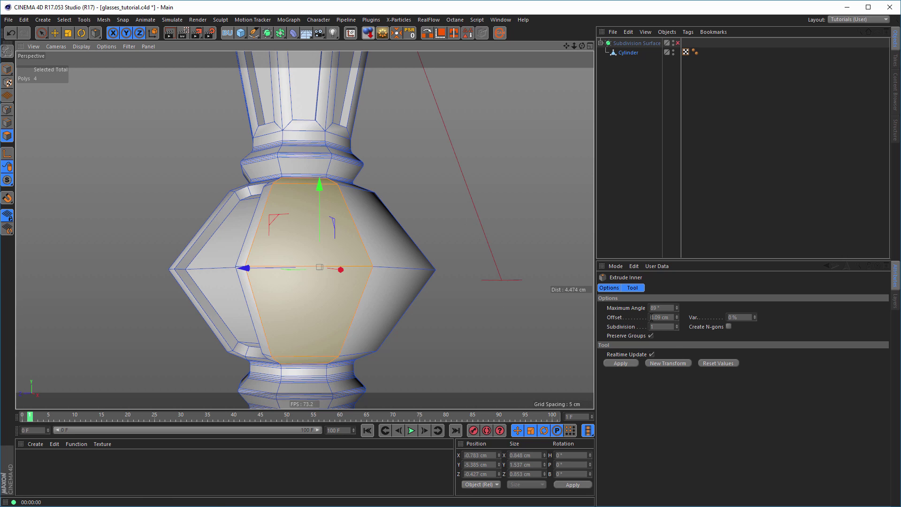
pyautogui.click(621, 363)
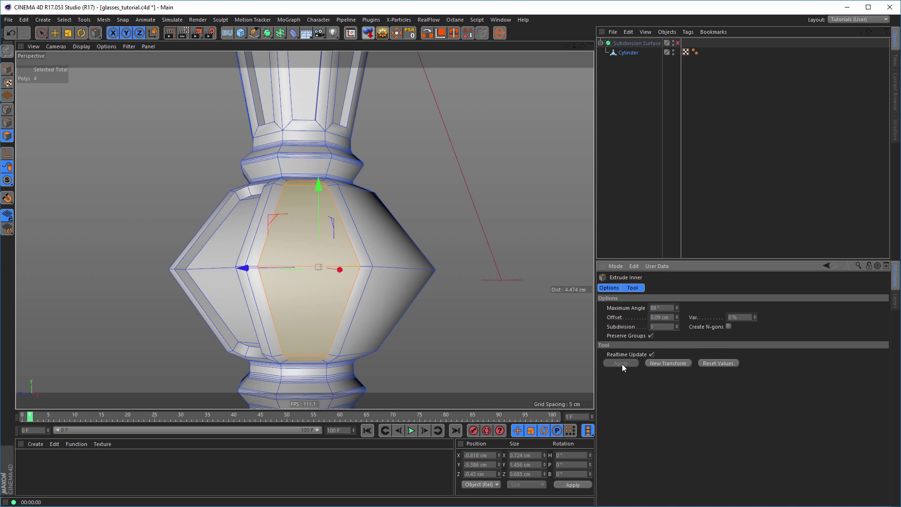
pyautogui.press('d')
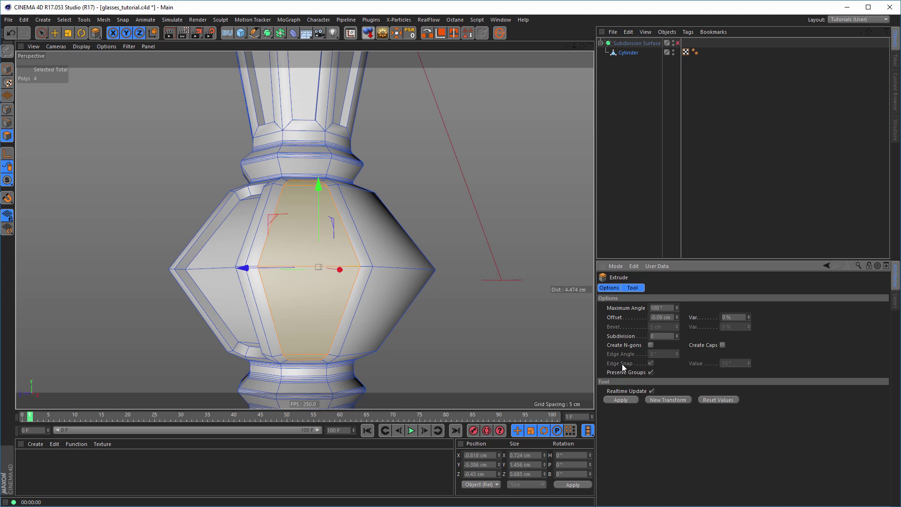
pyautogui.click(619, 400)
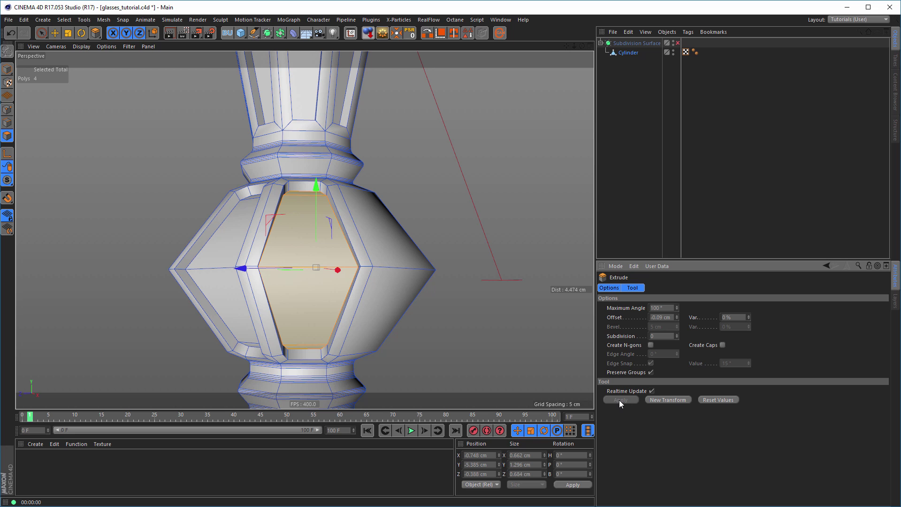
# Inset the four polygons of the third bulb panel by 0.09 cm and extrude them by -0.09 cm.
pyautogui.keyDown('alt'); pyautogui.moveTo(431, 305); pyautogui.dragTo(488, 289); pyautogui.keyUp('alt')
pyautogui.press('space')
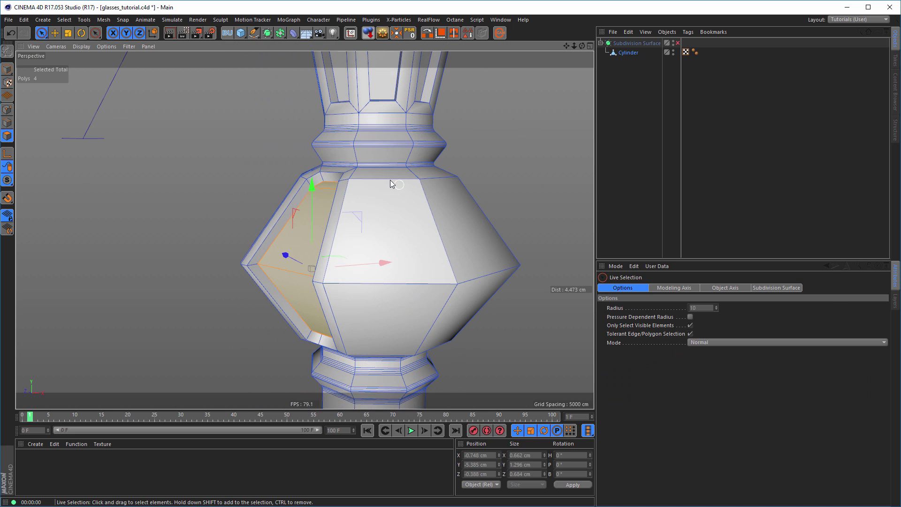
pyautogui.moveTo(387, 179)
pyautogui.mouseDown()
pyautogui.moveTo(388, 356)
pyautogui.moveTo(396, 358)
pyautogui.moveTo(396, 336)
pyautogui.mouseUp()
pyautogui.press('i')
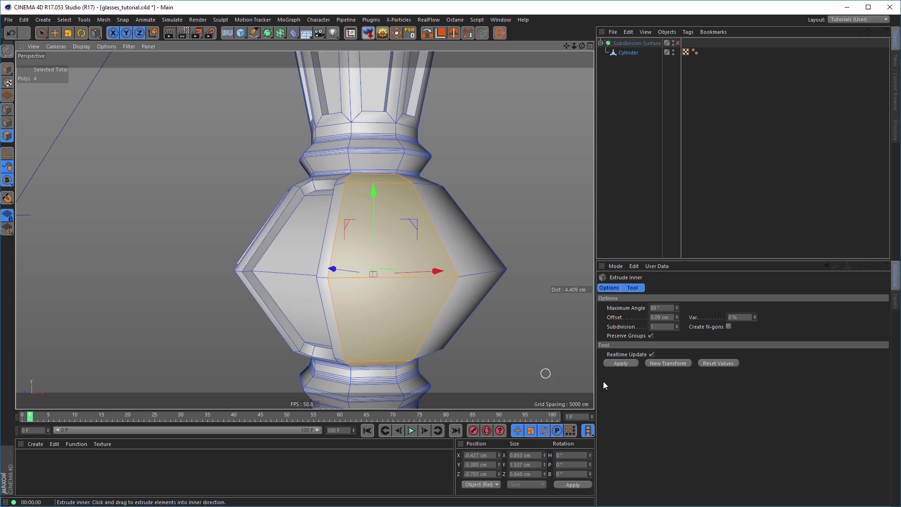
pyautogui.click(621, 363)
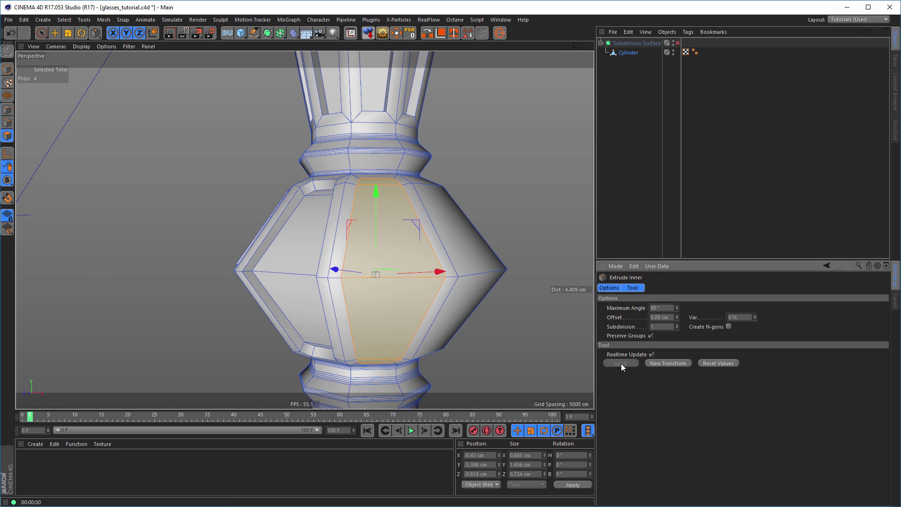
pyautogui.press('d')
pyautogui.click(620, 400)
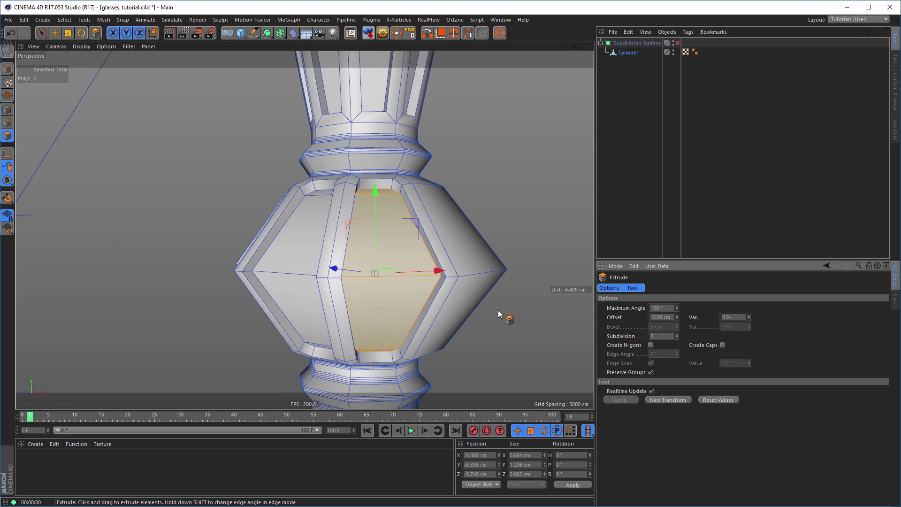
# Inset the four polygons of the fourth bulb panel by 0.09 cm and extrude them by -0.09 cm.
pyautogui.keyDown('alt'); pyautogui.moveTo(498, 309); pyautogui.dragTo(443, 255); pyautogui.keyUp('alt')
pyautogui.press('space')
pyautogui.moveTo(406, 168); pyautogui.dragTo(410, 329)
pyautogui.keyDown('shift'); pyautogui.click(411, 329); pyautogui.keyUp('shift')
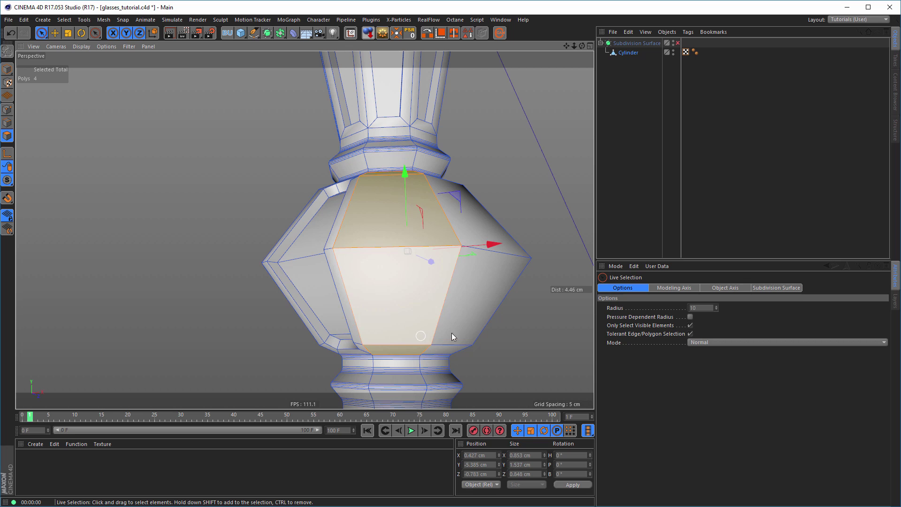
pyautogui.press('i')
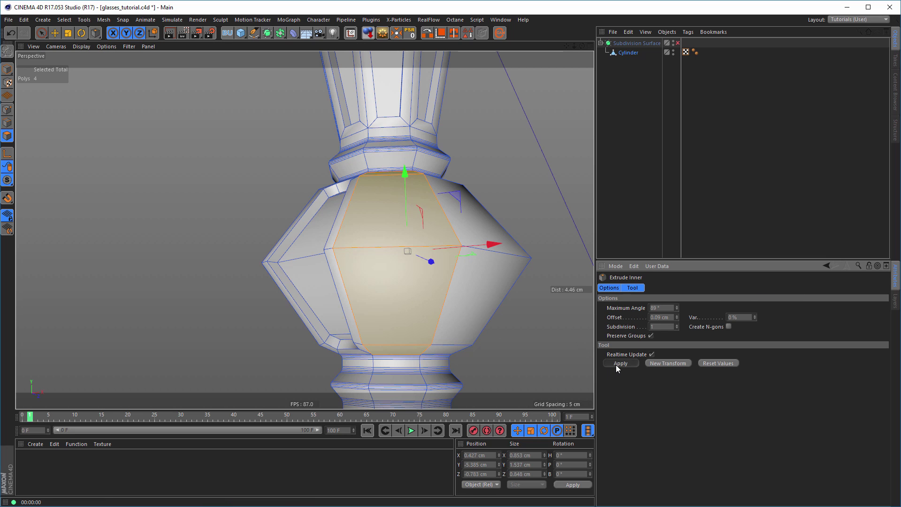
pyautogui.click(616, 365)
pyautogui.press('d')
pyautogui.click(617, 398)
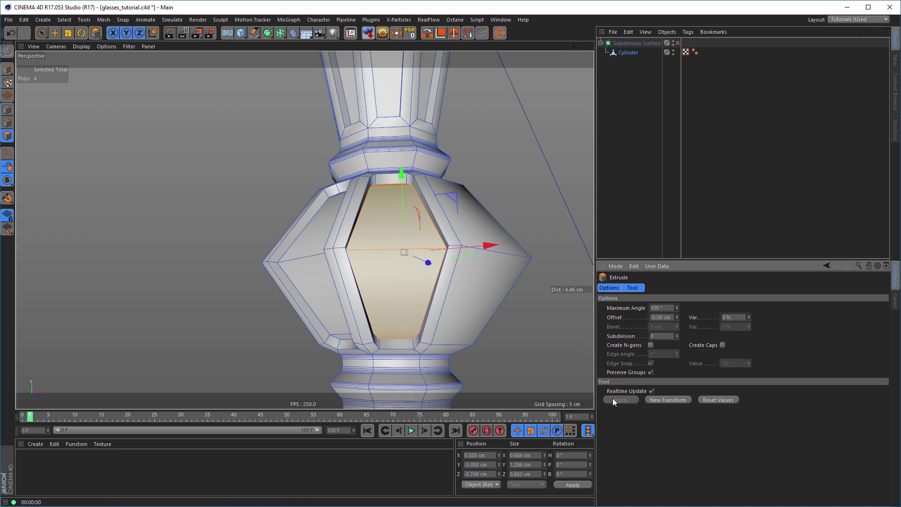
# Inset the four polygons of the fifth bulb panel by 0.09 cm and extrude them by -0.09 cm.
pyautogui.keyDown('alt'); pyautogui.moveTo(409, 266); pyautogui.dragTo(419, 241); pyautogui.keyUp('alt')
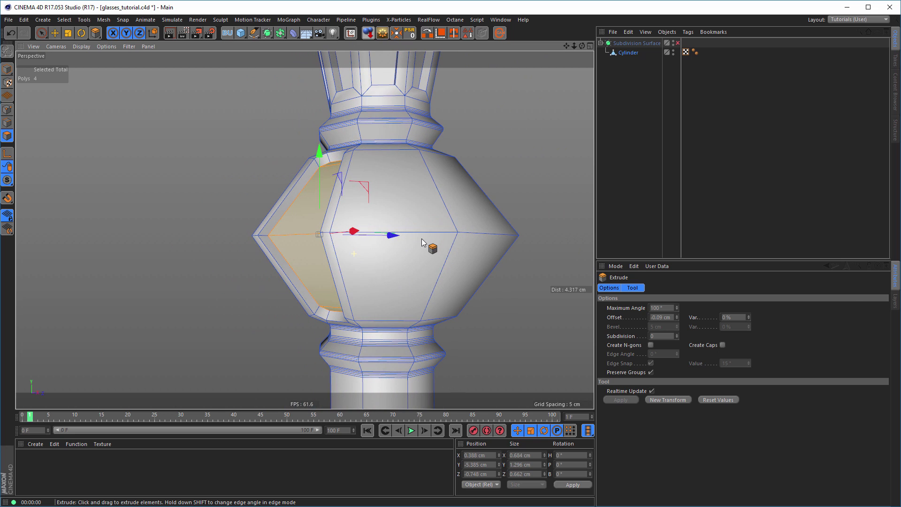
pyautogui.press('9')
pyautogui.click(388, 151)
pyautogui.keyDown('shift'); pyautogui.click(386, 288); pyautogui.keyUp('shift')
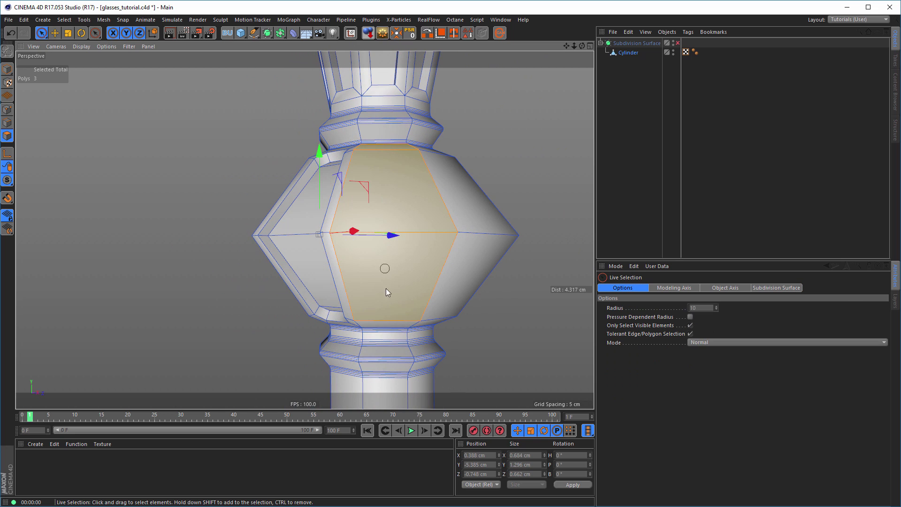
pyautogui.press('i')
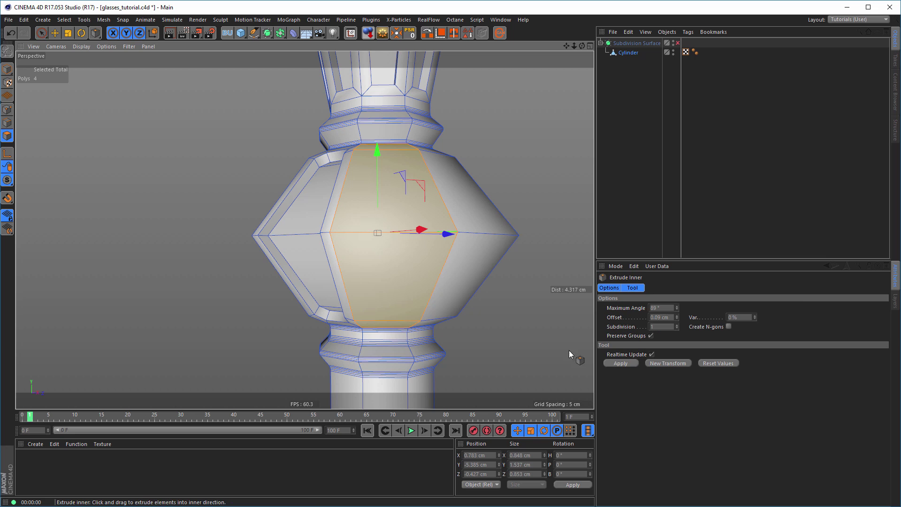
pyautogui.click(618, 363)
pyautogui.press('d')
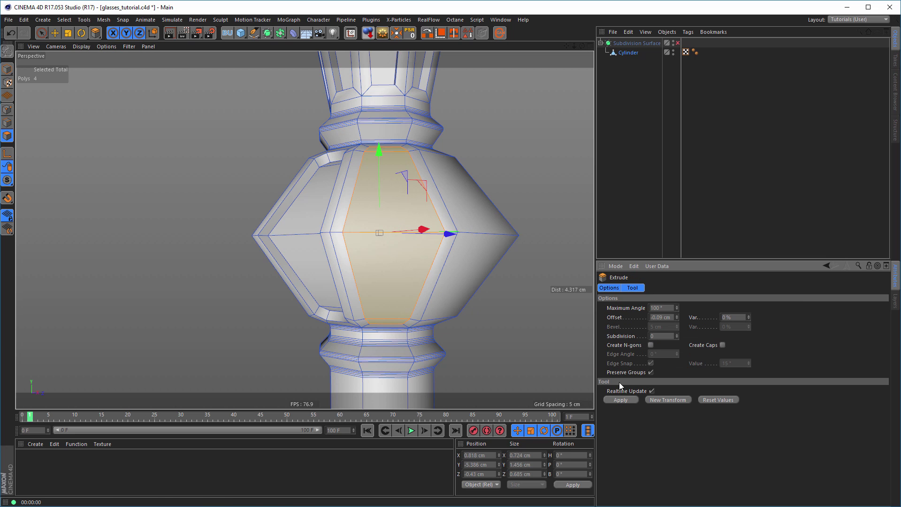
pyautogui.click(619, 401)
pyautogui.keyDown('alt'); pyautogui.moveTo(410, 274); pyautogui.dragTo(357, 211); pyautogui.keyUp('alt')
pyautogui.press('space')
pyautogui.moveTo(347, 167)
pyautogui.mouseDown()
pyautogui.moveTo(350, 316)
pyautogui.moveTo(376, 308)
pyautogui.moveTo(395, 231)
pyautogui.moveTo(374, 154)
pyautogui.moveTo(394, 209)
pyautogui.moveTo(393, 202)
pyautogui.mouseUp()
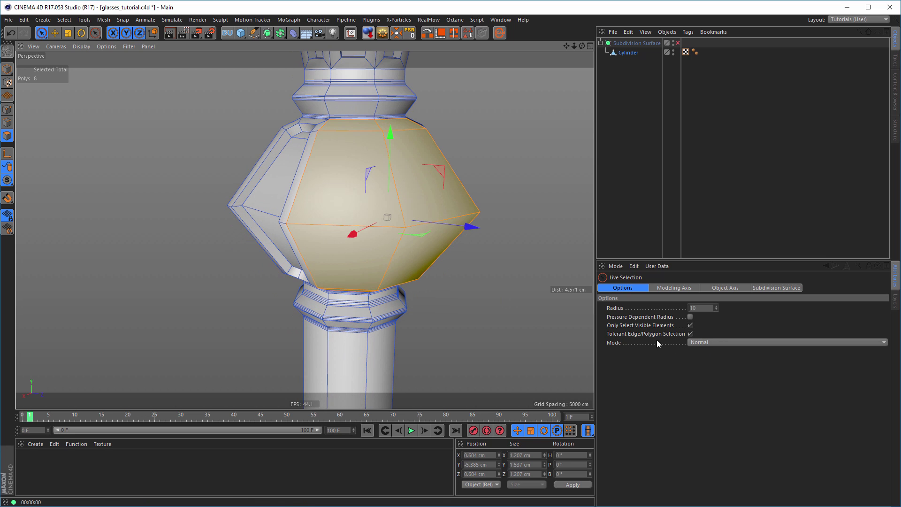
pyautogui.press('i')
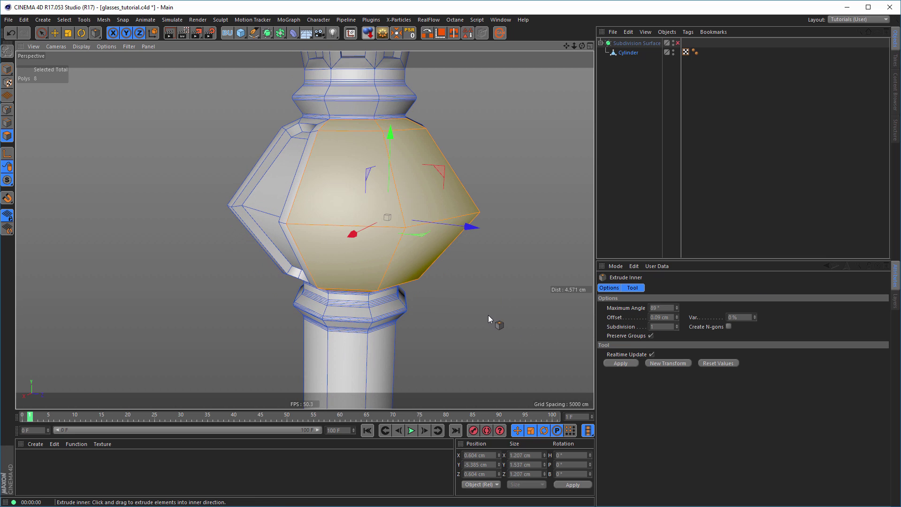
pyautogui.click(618, 363)
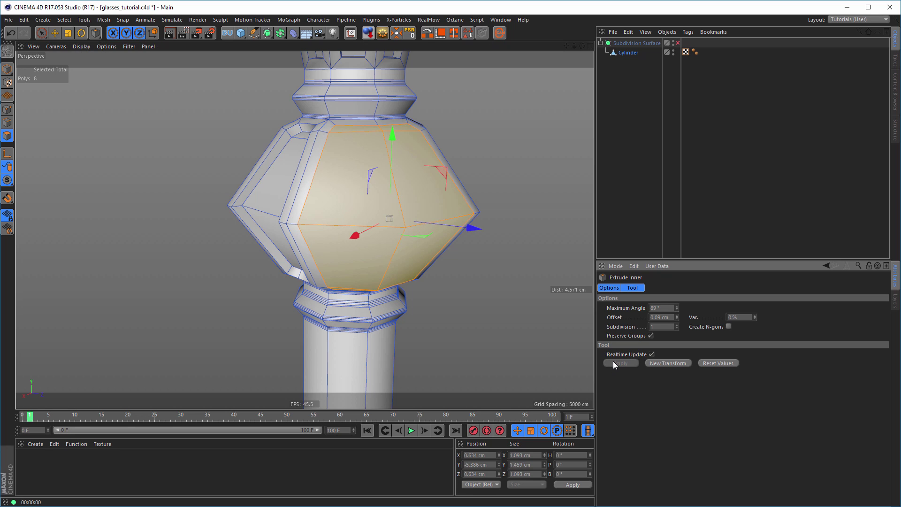
pyautogui.hotkey('ctrl', 'z')
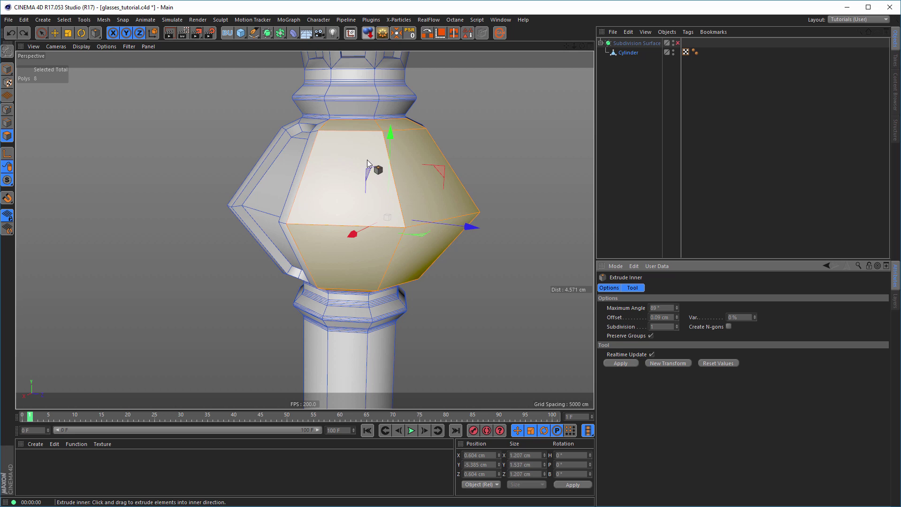
# Inset only the four polygons of the sixth bulb panel by 0.09 cm and extrude them by -0.09 cm.
pyautogui.press('space')
pyautogui.moveTo(352, 137)
pyautogui.mouseDown()
pyautogui.moveTo(351, 286)
pyautogui.moveTo(358, 252)
pyautogui.moveTo(358, 297)
pyautogui.moveTo(359, 275)
pyautogui.moveTo(360, 291)
pyautogui.moveTo(371, 299)
pyautogui.mouseUp()
pyautogui.press('space')
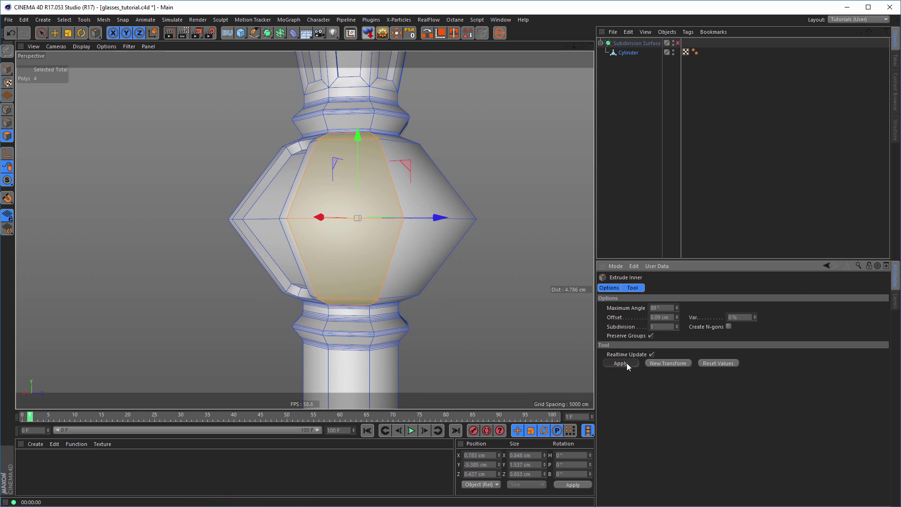
pyautogui.click(625, 362)
pyautogui.press('d')
pyautogui.click(619, 400)
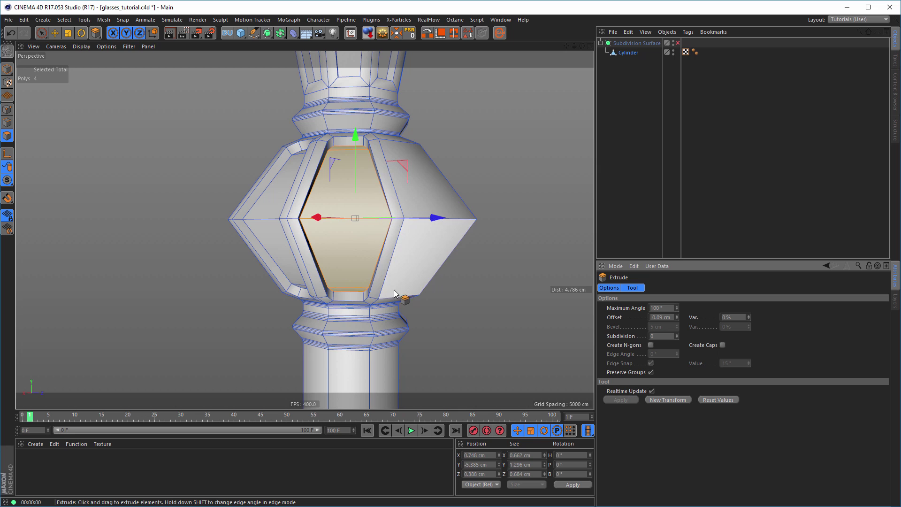
# Inset the four polygons of the seventh bulb panel by 0.09 cm and extrude them by -0.09 cm.
pyautogui.moveTo(393, 289)
pyautogui.keyDown('alt'); pyautogui.mouseDown()
pyautogui.moveTo(264, 278)
pyautogui.moveTo(406, 255)
pyautogui.mouseUp(); pyautogui.keyUp('alt')
pyautogui.press('space')
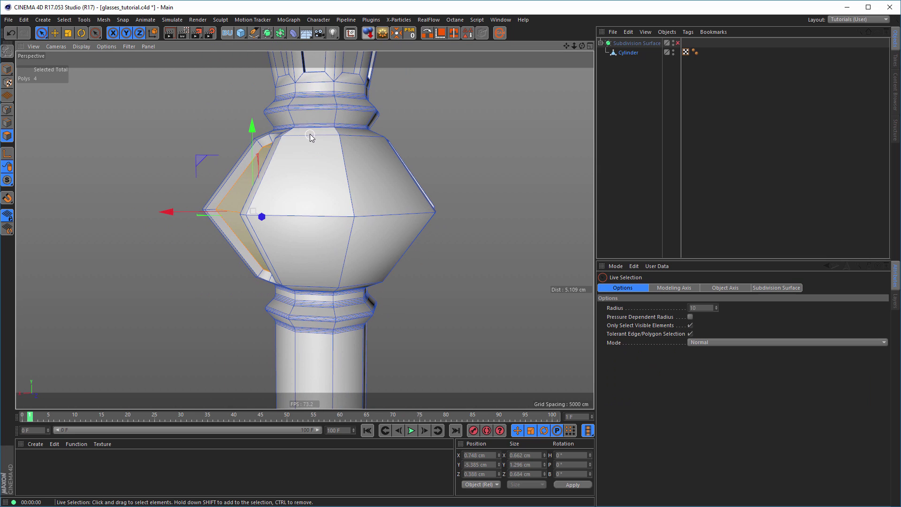
pyautogui.moveTo(310, 133); pyautogui.dragTo(312, 281)
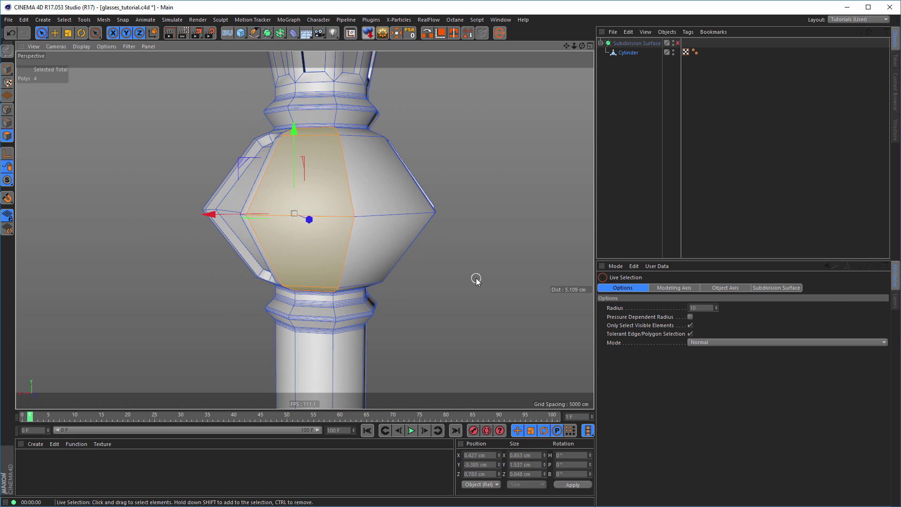
pyautogui.press('i')
pyautogui.click(612, 363)
pyautogui.press('d')
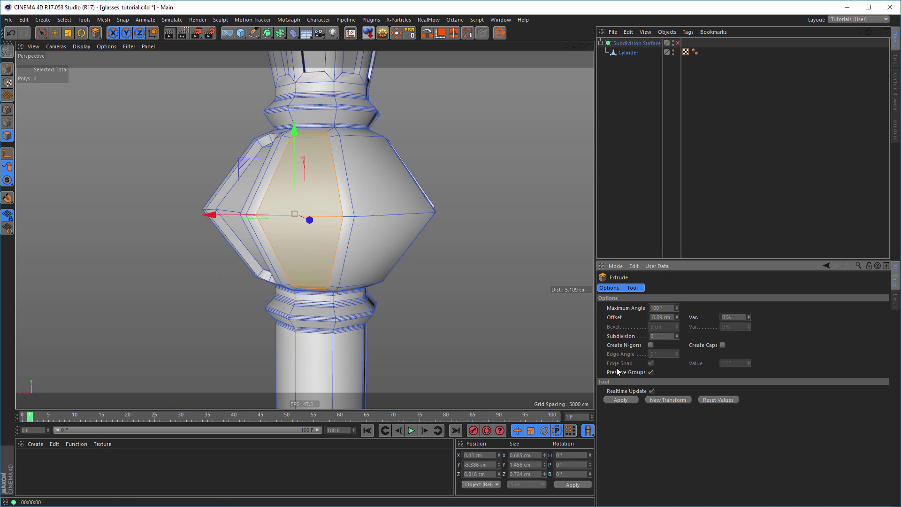
pyautogui.click(618, 398)
# Inset the last untouched bulb panel's four polygons by 0.09 cm and extrude them by -0.09 cm.
pyautogui.keyDown('alt'); pyautogui.moveTo(314, 224); pyautogui.dragTo(254, 222, button='middle'); pyautogui.keyUp('alt')
pyautogui.keyDown('alt'); pyautogui.moveTo(325, 229); pyautogui.dragTo(388, 254); pyautogui.keyUp('alt')
pyautogui.press('9')
pyautogui.click(324, 159)
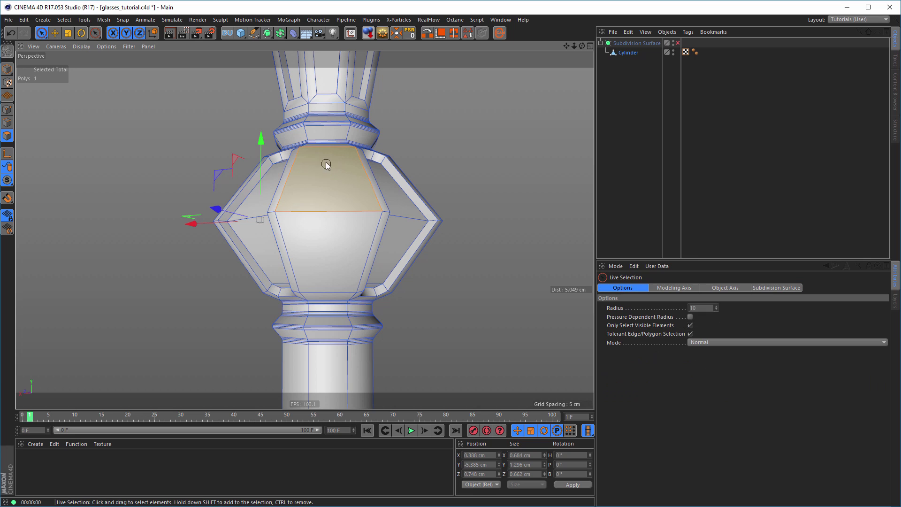
pyautogui.keyDown('shift'); pyautogui.click(334, 265); pyautogui.keyUp('shift')
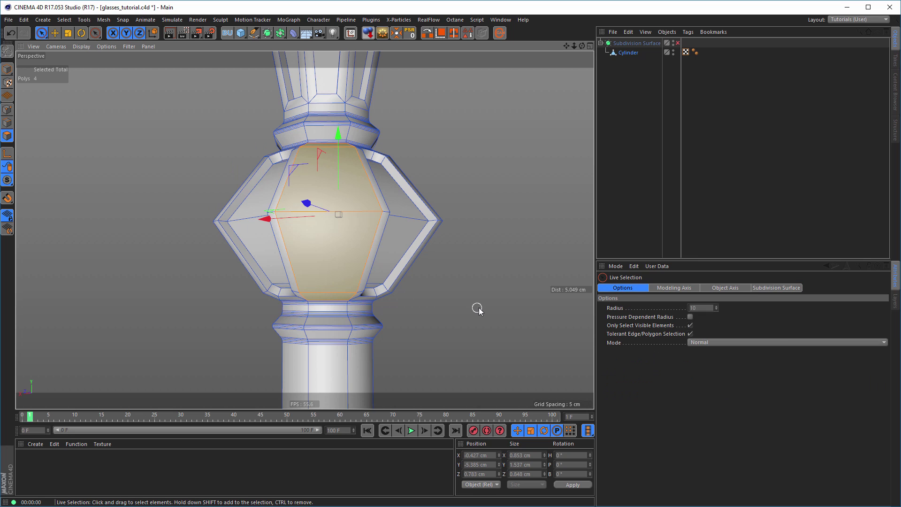
pyautogui.press('i')
pyautogui.click(621, 364)
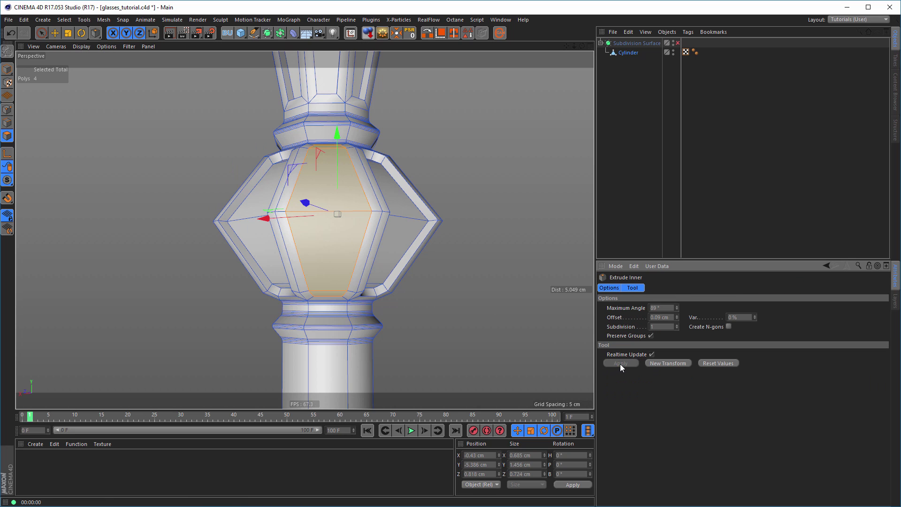
pyautogui.press('d')
pyautogui.click(617, 400)
# Enable the Subdivision Surface object to smooth the recessed bulb.
pyautogui.keyDown('alt'); pyautogui.moveTo(368, 229); pyautogui.dragTo(429, 201); pyautogui.keyUp('alt')
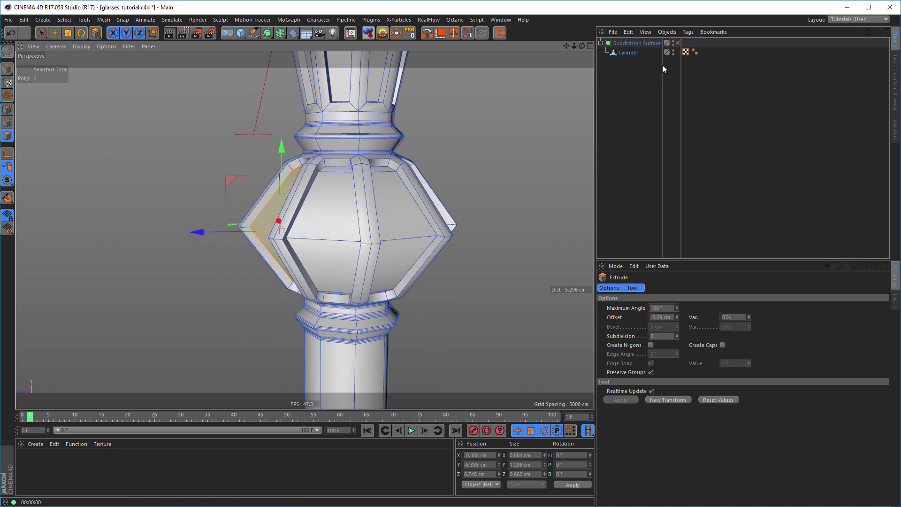
pyautogui.click(678, 42)
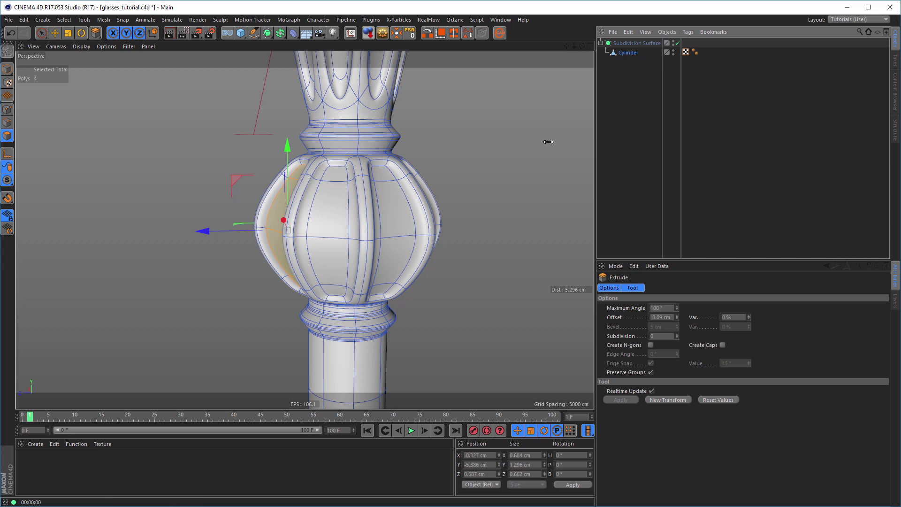
# Disable the Subdivision Surface object to show the unsmoothed mesh of the lower stem.
pyautogui.keyDown('alt'); pyautogui.moveTo(412, 225); pyautogui.dragTo(322, 203); pyautogui.keyUp('alt')
pyautogui.keyDown('alt'); pyautogui.moveTo(327, 225); pyautogui.dragTo(315, 126, button='middle'); pyautogui.keyUp('alt')
pyautogui.keyDown('alt'); pyautogui.moveTo(300, 219); pyautogui.dragTo(283, 224, button='right'); pyautogui.keyUp('alt')
pyautogui.keyDown('alt'); pyautogui.moveTo(312, 200); pyautogui.dragTo(330, 159, button='middle'); pyautogui.keyUp('alt')
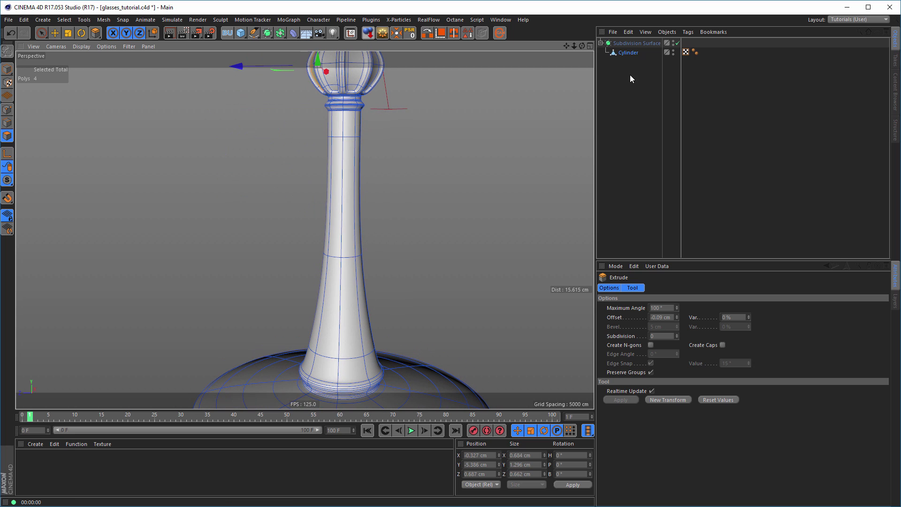
pyautogui.click(678, 43)
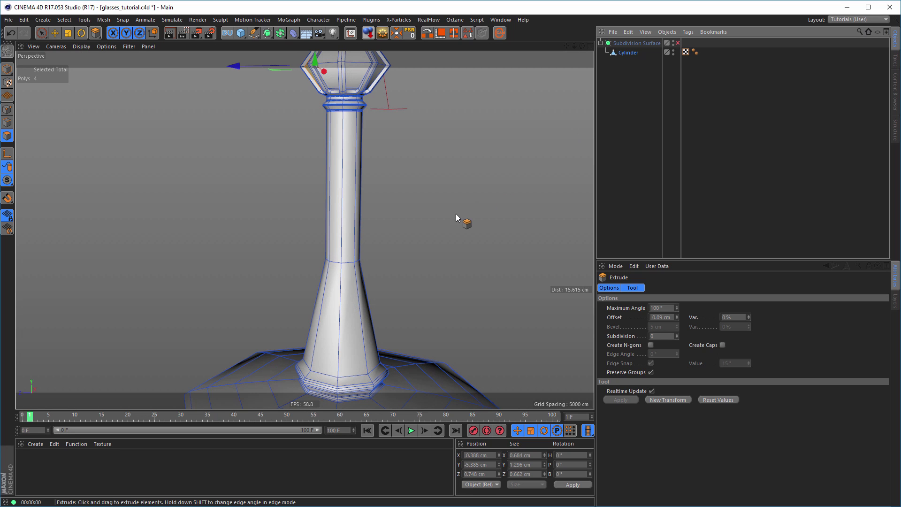
# Inset the two long polygons of one lower stem side, below the bulb, by 0.09 cm and extrude them by -0.09 cm.
pyautogui.press('space')
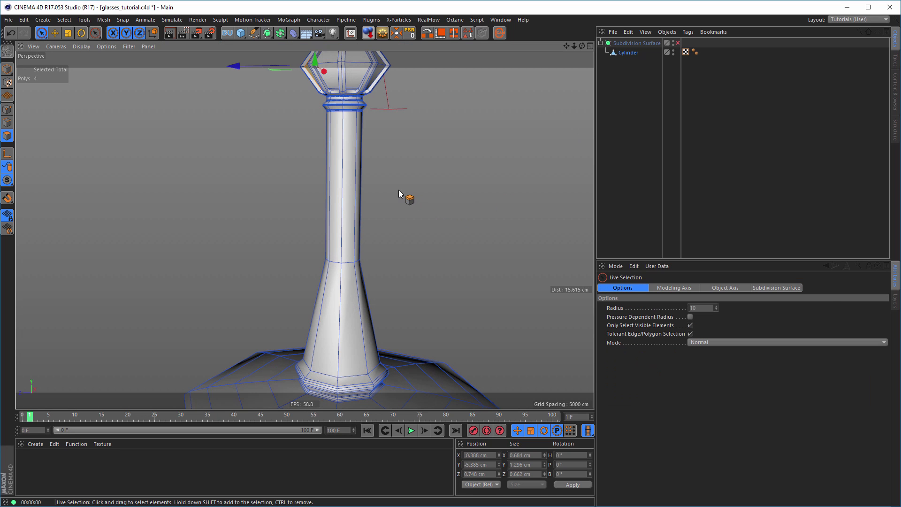
pyautogui.click(348, 267)
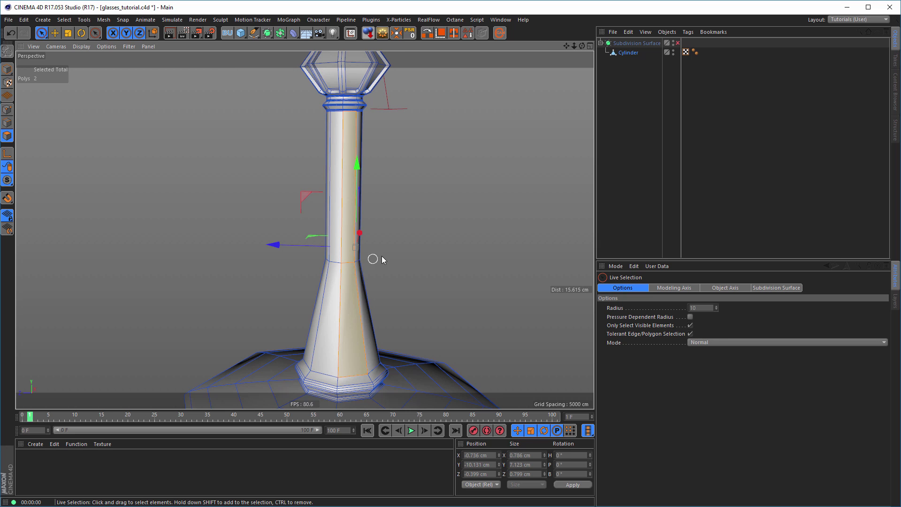
pyautogui.scroll(3, 374, 258)
pyautogui.scroll(-5, 360, 251)
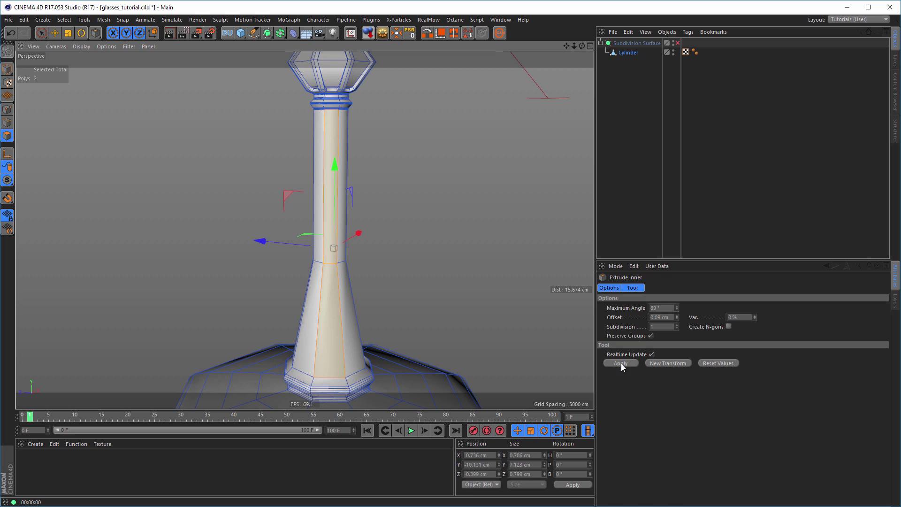
pyautogui.click(621, 363)
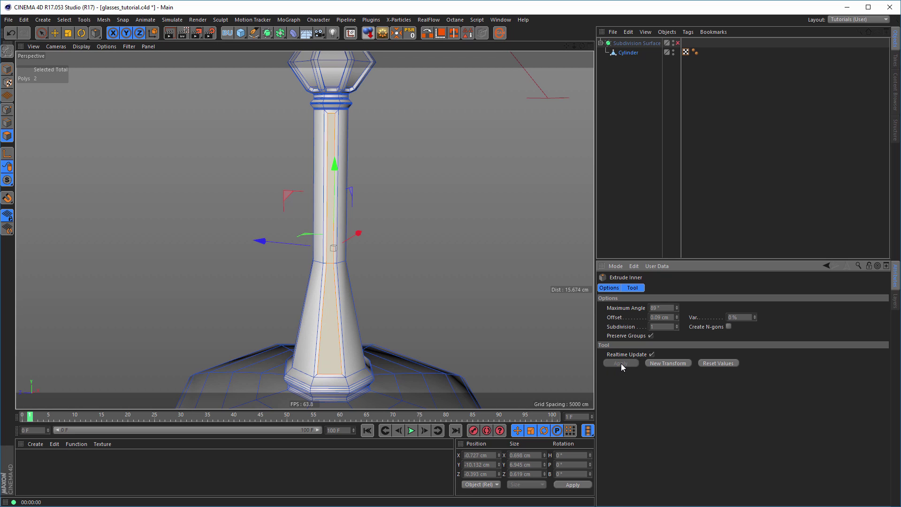
pyautogui.press('d')
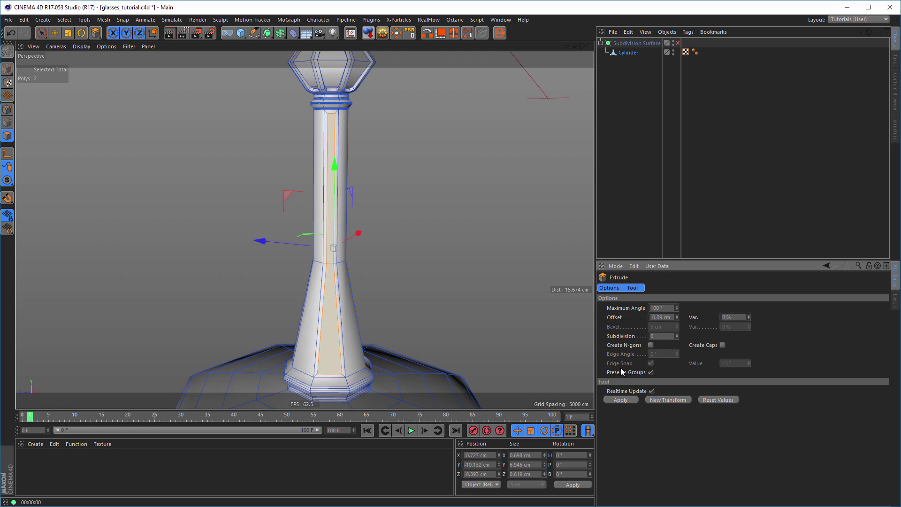
pyautogui.click(618, 399)
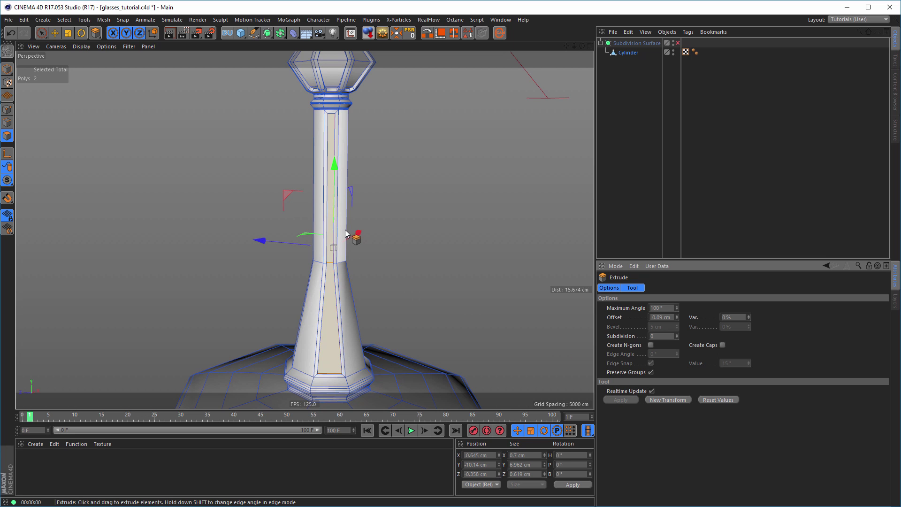
# Inset the two polygons of the adjacent, second lower stem side by 0.09 cm and extrude them by -0.09 cm.
pyautogui.keyDown('alt'); pyautogui.moveTo(358, 235); pyautogui.dragTo(345, 274); pyautogui.keyUp('alt')
pyautogui.press('9')
pyautogui.click(338, 263)
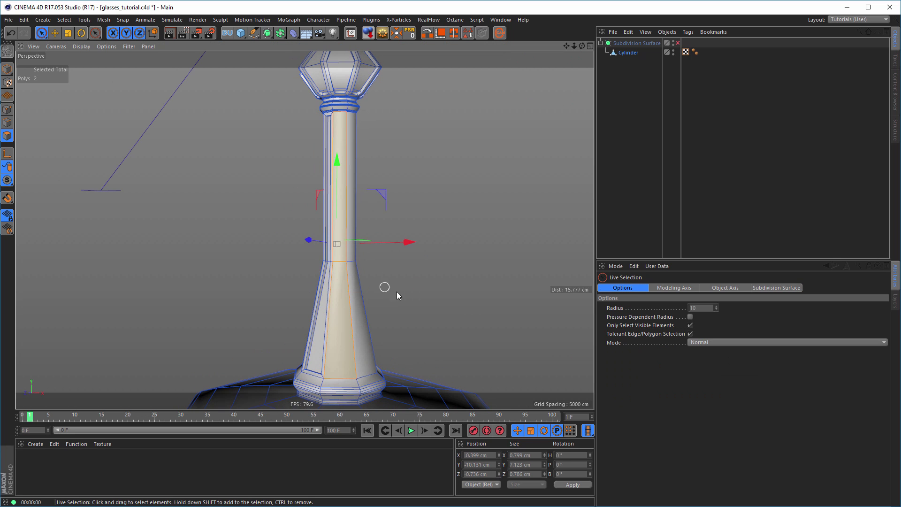
pyautogui.press('i')
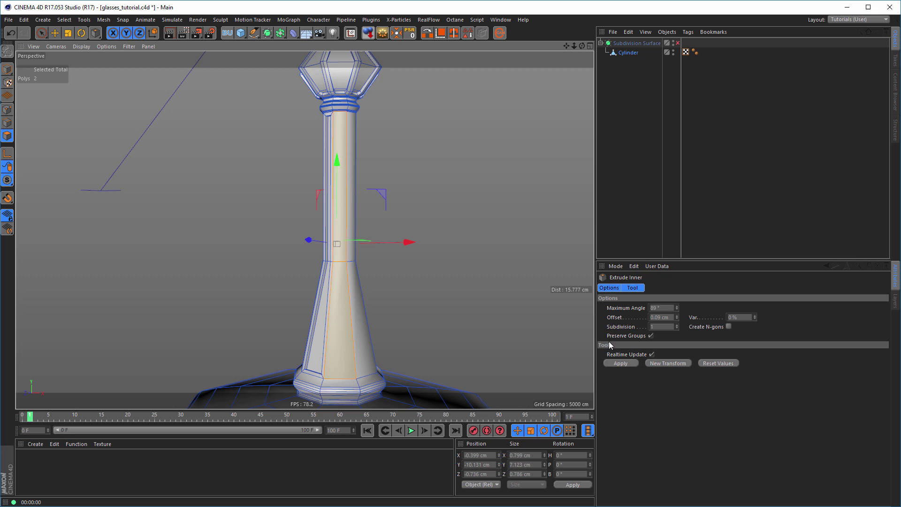
pyautogui.click(625, 364)
pyautogui.press('d')
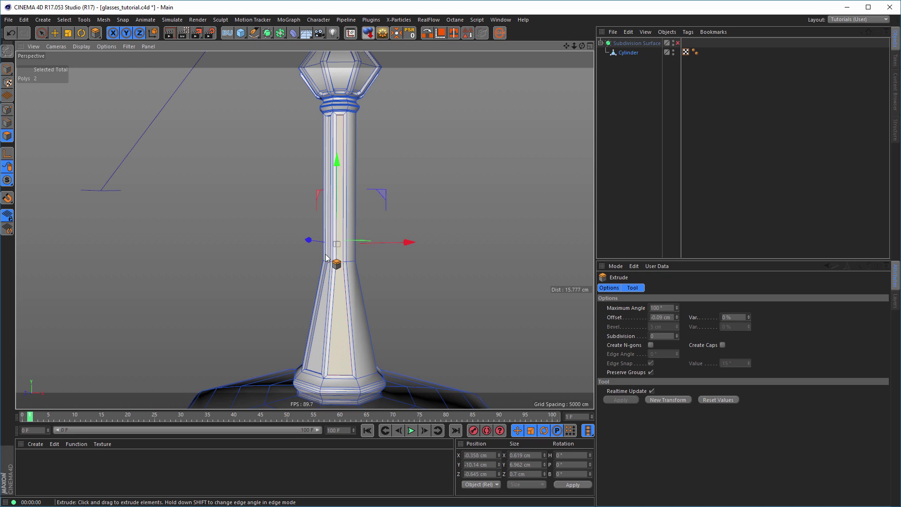
# Inset the two polygons of the third lower stem side by 0.09 cm and extrude them by -0.09 cm.
pyautogui.keyDown('alt'); pyautogui.moveTo(338, 261); pyautogui.dragTo(289, 240, button='middle'); pyautogui.keyUp('alt')
pyautogui.moveTo(289, 239)
pyautogui.keyDown('alt'); pyautogui.mouseDown()
pyautogui.moveTo(340, 239)
pyautogui.moveTo(297, 242)
pyautogui.mouseUp(); pyautogui.keyUp('alt')
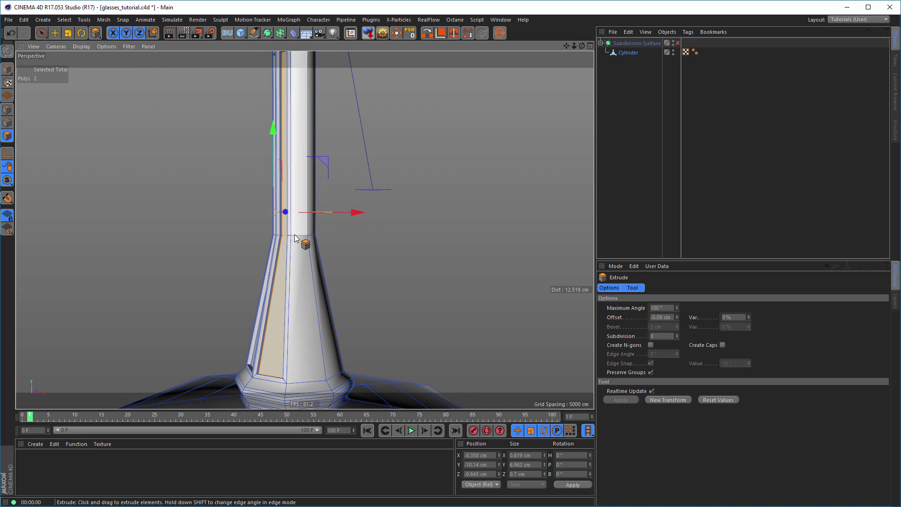
pyautogui.press('9')
pyautogui.click(299, 238)
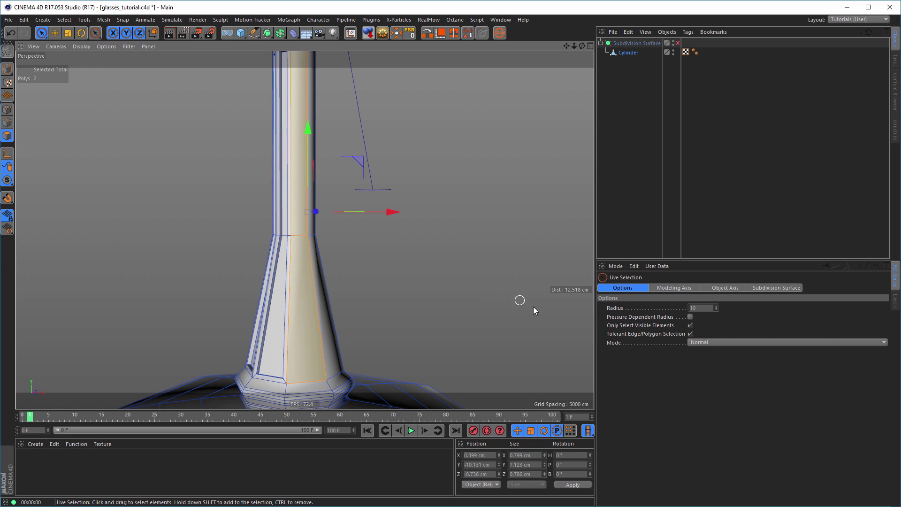
pyautogui.press('d')
pyautogui.click(627, 361)
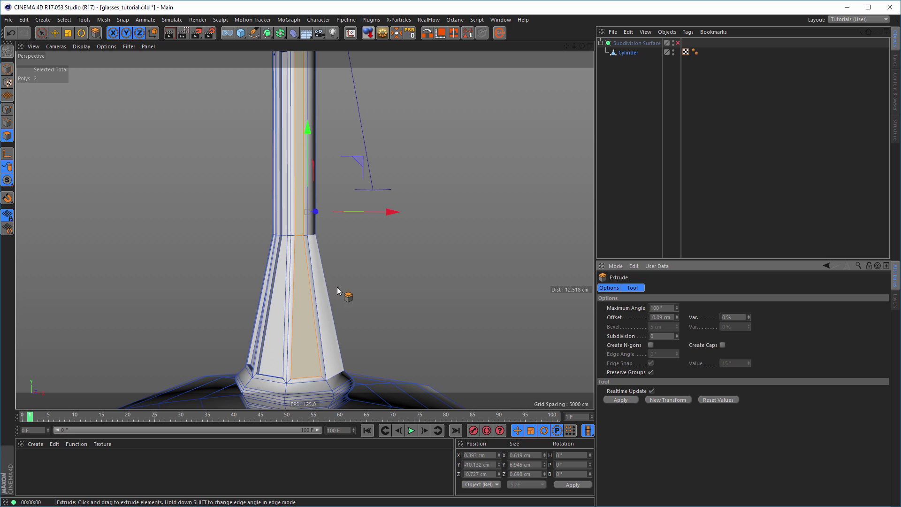
pyautogui.click(620, 400)
# Inset the two polygons of the fourth lower stem side by 0.09 cm and extrude them by -0.09 cm.
pyautogui.keyDown('alt'); pyautogui.moveTo(412, 305); pyautogui.dragTo(382, 269); pyautogui.keyUp('alt')
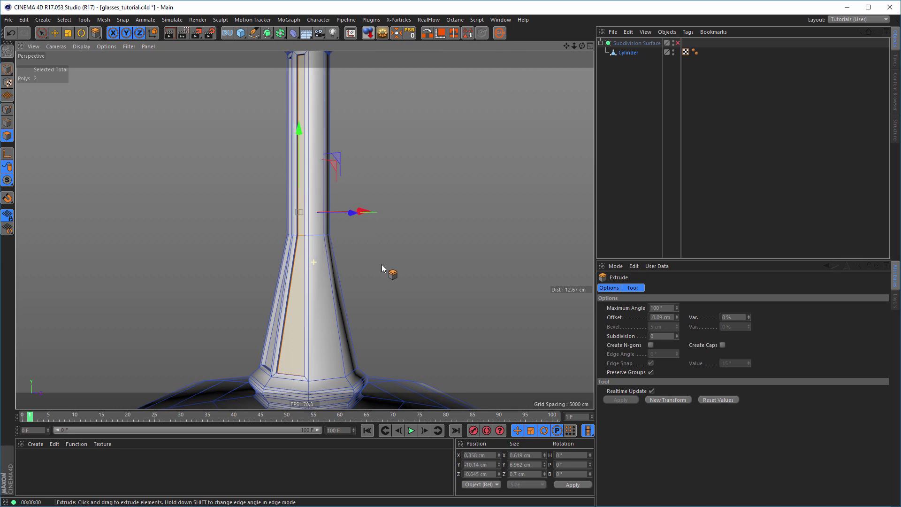
pyautogui.press('space')
pyautogui.click(323, 242)
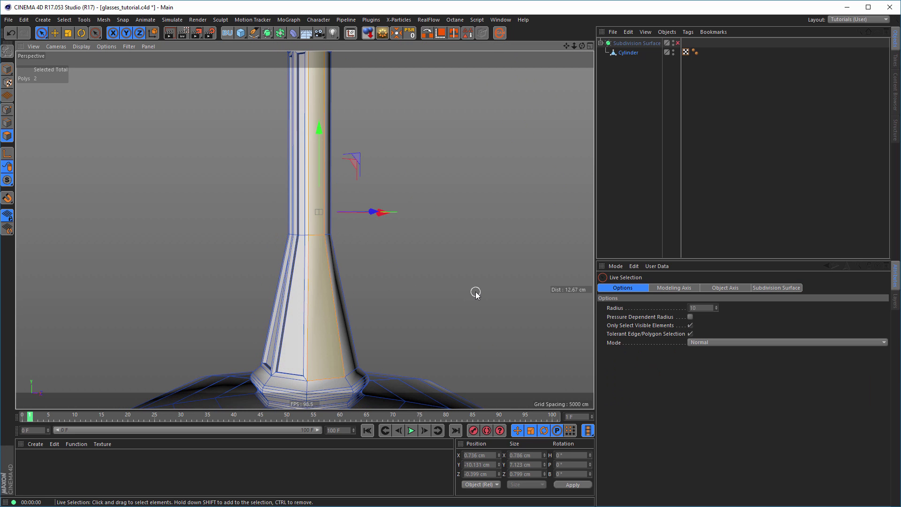
pyautogui.press('space')
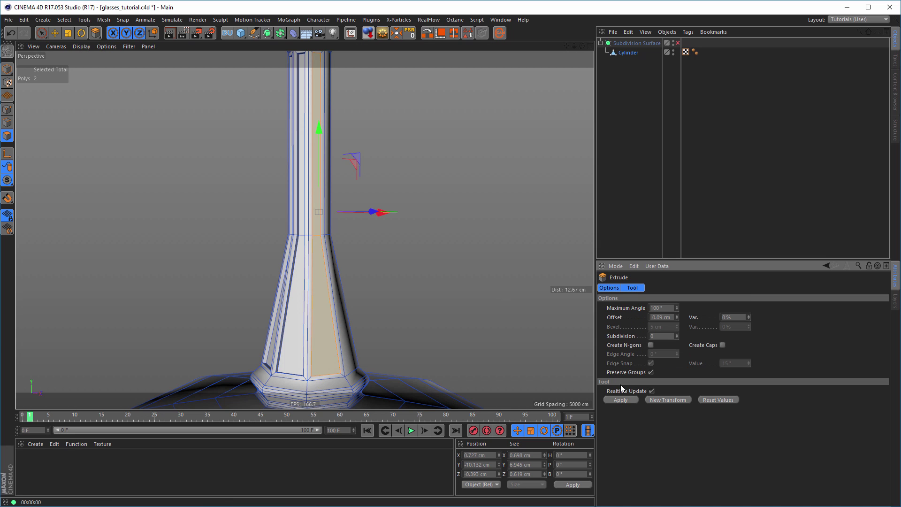
pyautogui.click(620, 400)
# Inset the two polygons of the fifth lower stem side by 0.09 cm and extrude them by -0.09 cm.
pyautogui.keyDown('alt'); pyautogui.moveTo(321, 260); pyautogui.dragTo(415, 263); pyautogui.keyUp('alt')
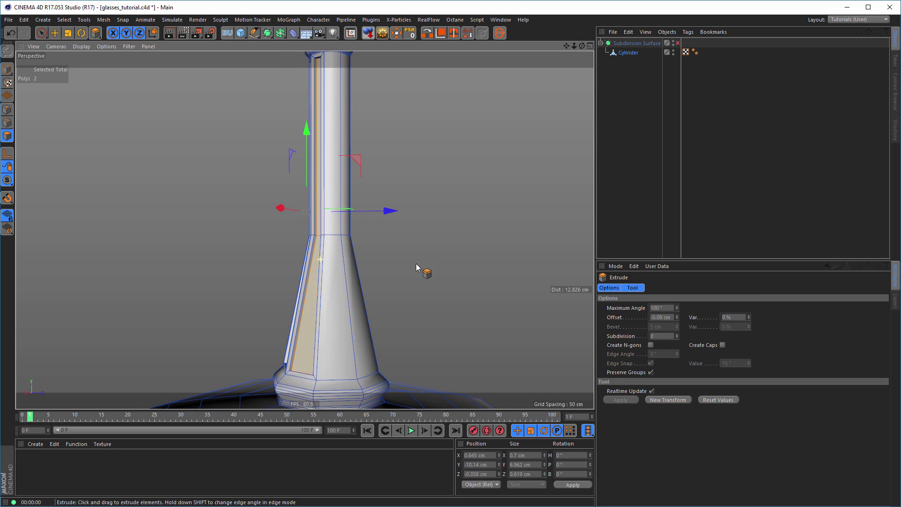
pyautogui.press('space')
pyautogui.click(338, 242)
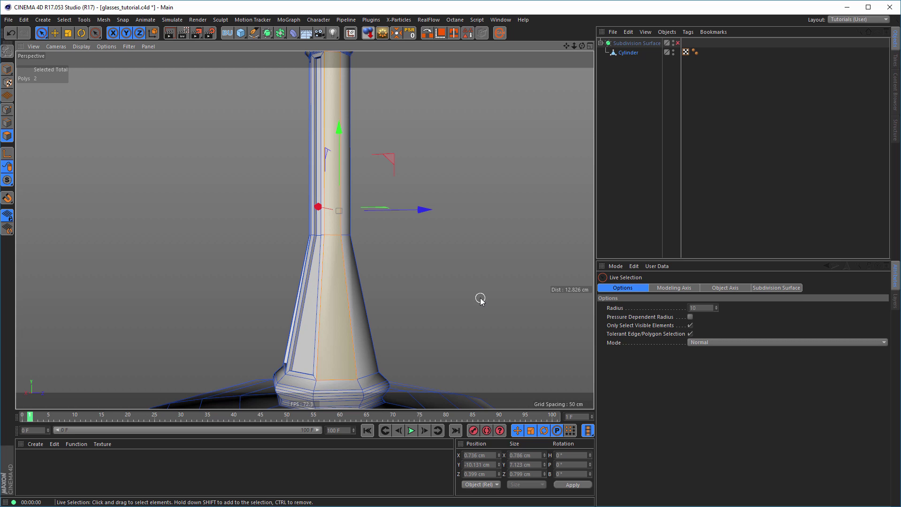
pyautogui.press('i')
pyautogui.click(620, 363)
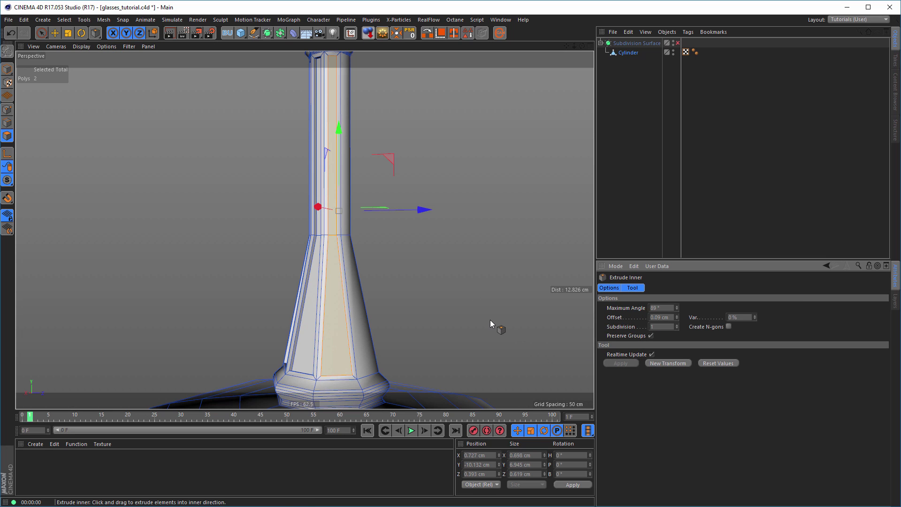
pyautogui.press('d')
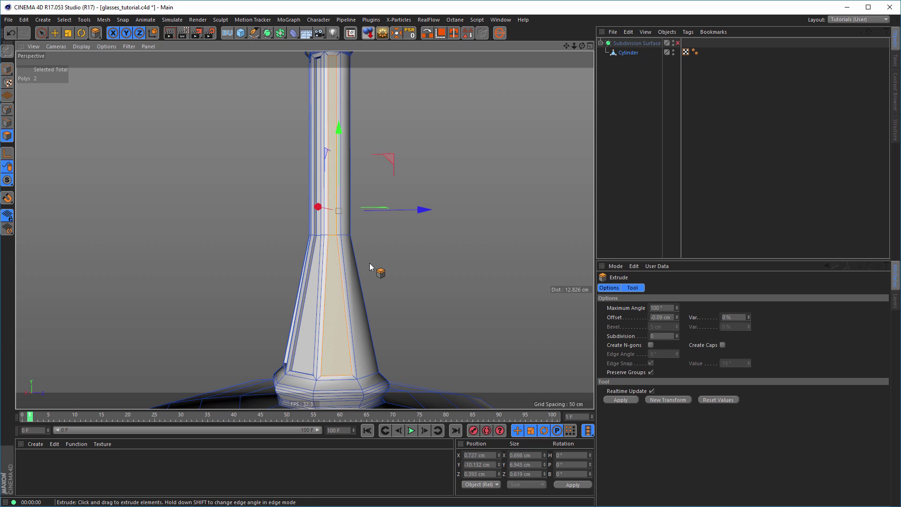
pyautogui.click(620, 400)
# Inset the two polygons of the sixth lower stem side by 0.09 cm and extrude them by -0.09 cm.
pyautogui.keyDown('alt'); pyautogui.moveTo(344, 276); pyautogui.dragTo(429, 277); pyautogui.keyUp('alt')
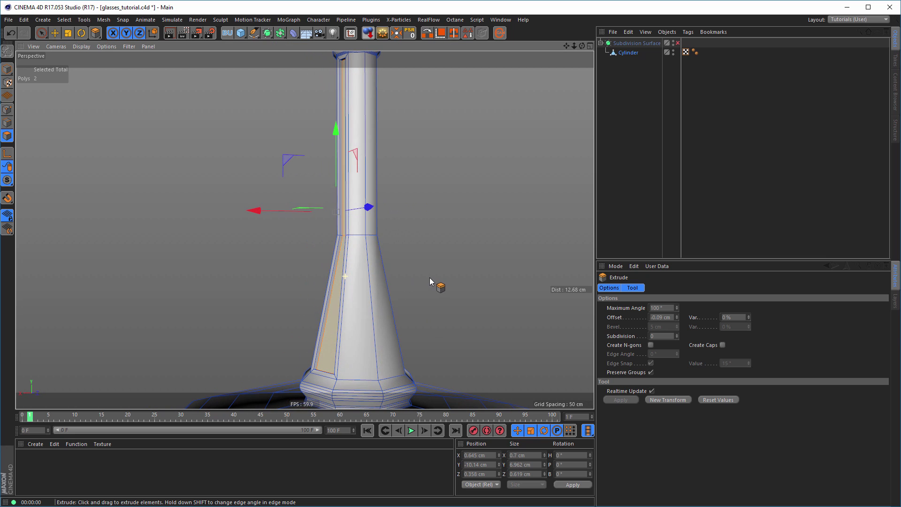
pyautogui.press('space')
pyautogui.click(364, 240)
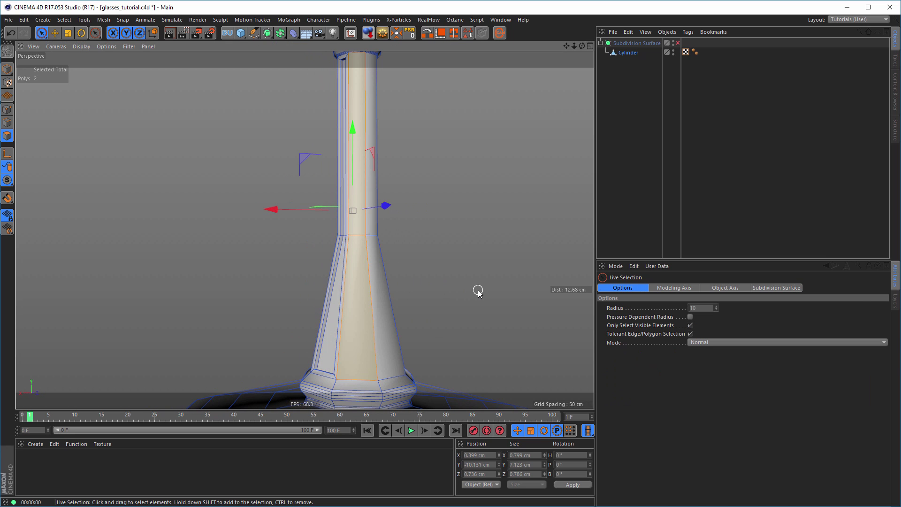
pyautogui.press('i')
pyautogui.click(620, 363)
pyautogui.press('d')
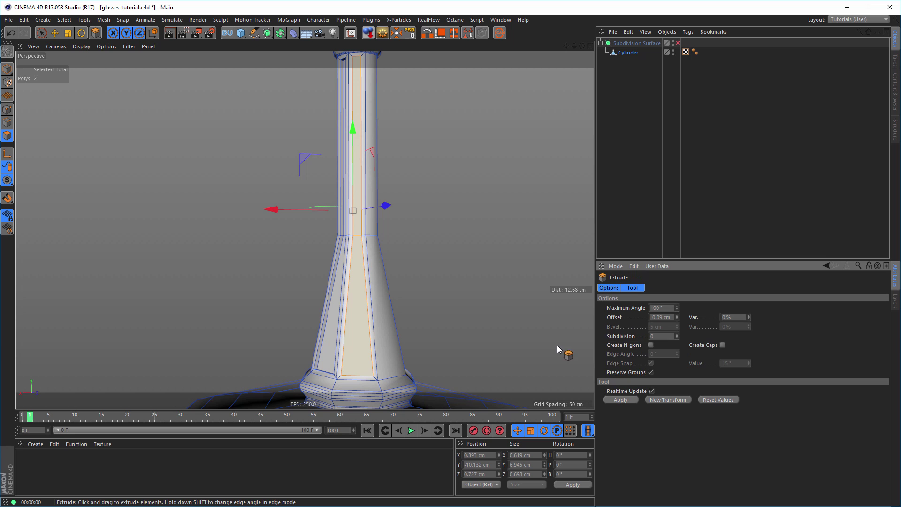
pyautogui.click(624, 399)
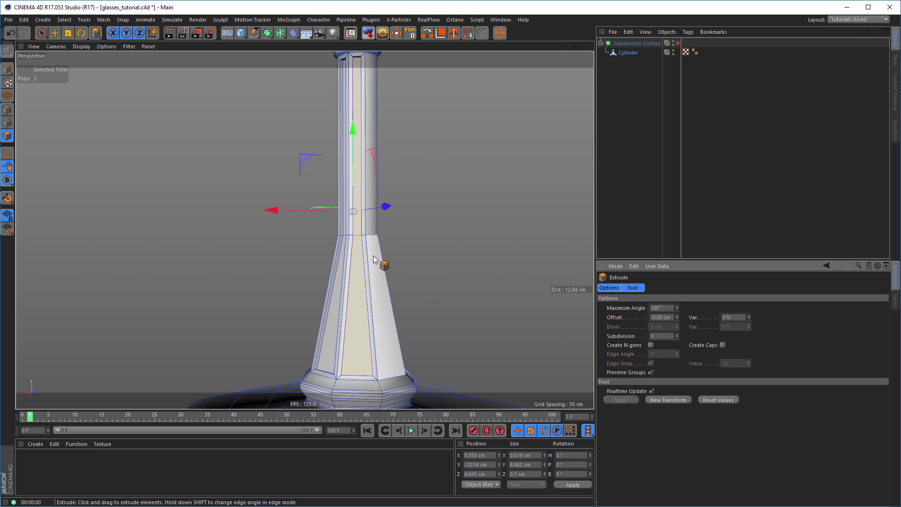
# Inset the two polygons of the seventh lower stem side by 0.09 cm and extrude them by -0.09 cm.
pyautogui.keyDown('alt'); pyautogui.moveTo(373, 255); pyautogui.dragTo(455, 257); pyautogui.keyUp('alt')
pyautogui.press('9')
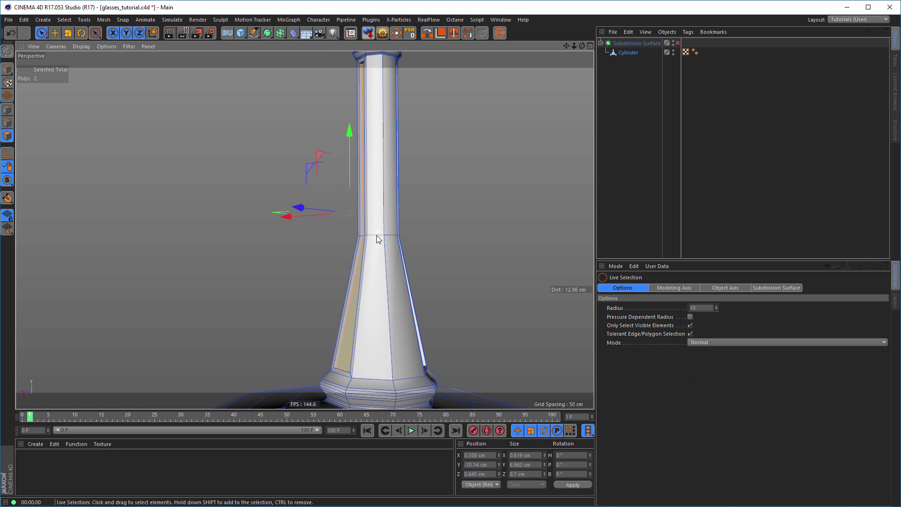
pyautogui.press('i')
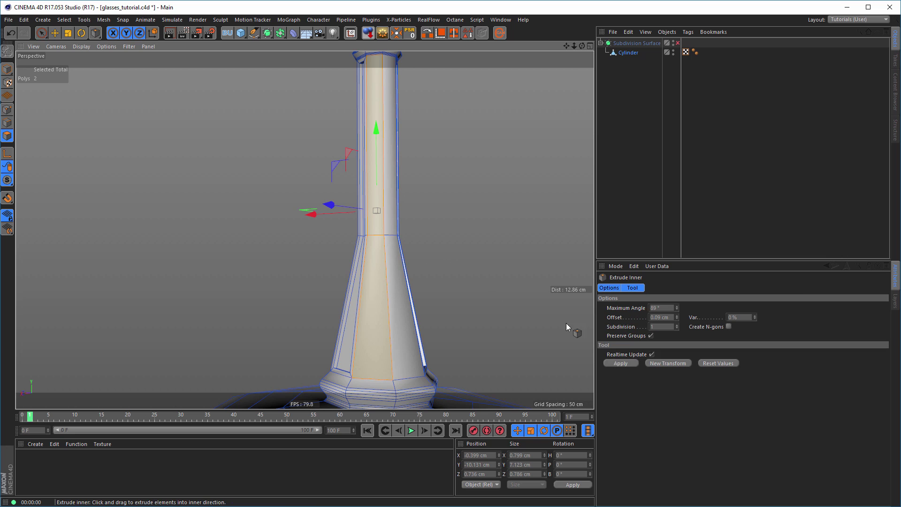
pyautogui.click(622, 364)
pyautogui.press('d')
pyautogui.click(620, 399)
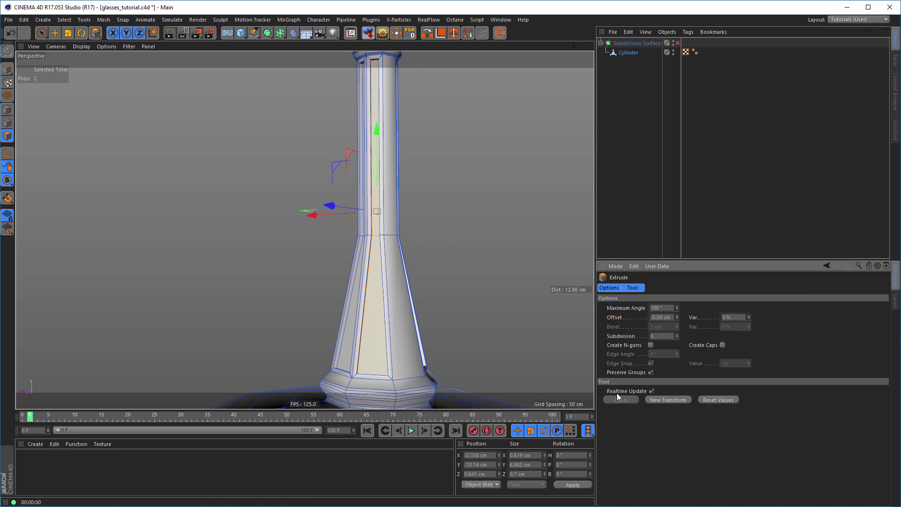
# Inset the last untouched lower stem side's two polygons by 0.09 cm and extrude them by -0.09 cm.
pyautogui.keyDown('alt'); pyautogui.moveTo(403, 253); pyautogui.dragTo(469, 249); pyautogui.keyUp('alt')
pyautogui.press('9')
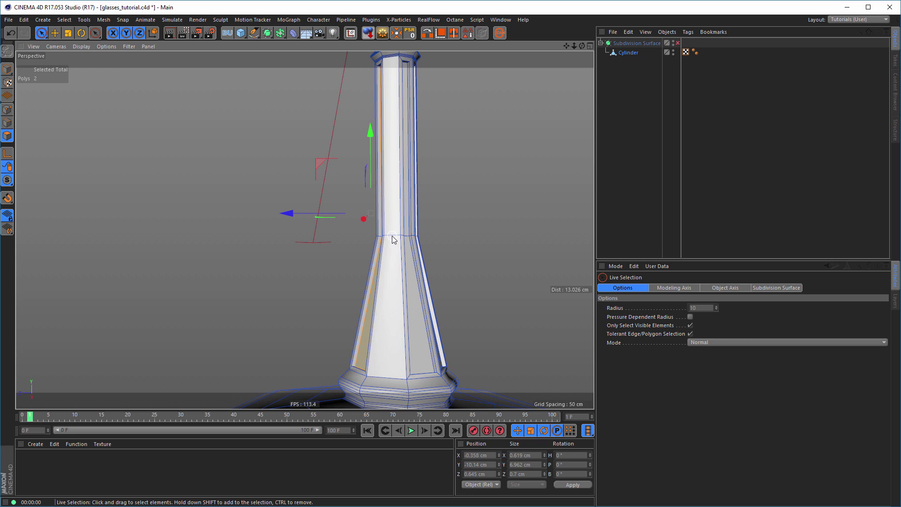
pyautogui.press('i')
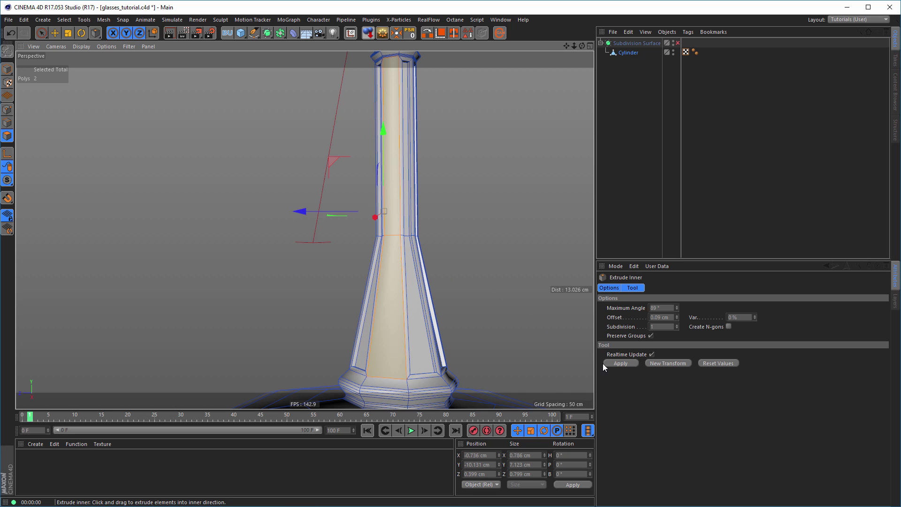
pyautogui.click(619, 363)
pyautogui.press('d')
pyautogui.click(620, 399)
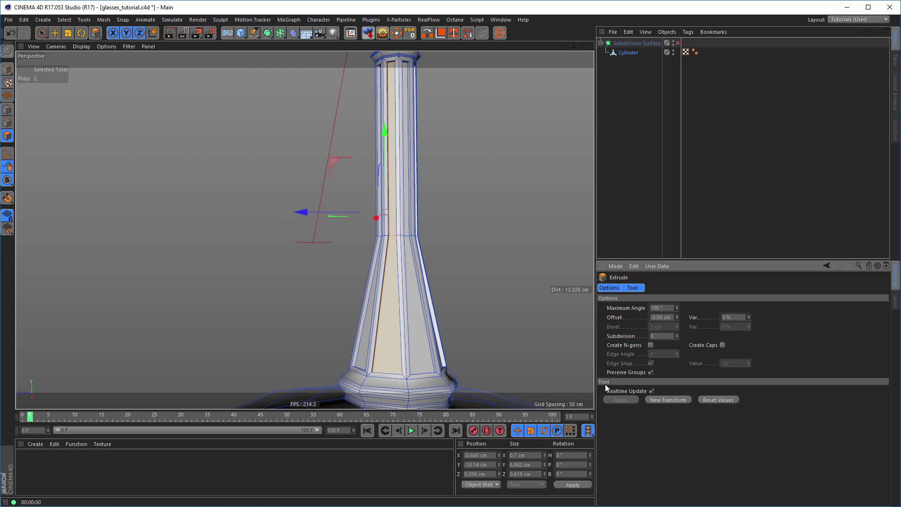
# Enable the Subdivision Surface object and render the recessed lower stem in the viewport from Model mode.
pyautogui.keyDown('alt'); pyautogui.moveTo(334, 234); pyautogui.dragTo(287, 238, button='right'); pyautogui.keyUp('alt')
pyautogui.keyDown('alt'); pyautogui.moveTo(388, 234); pyautogui.dragTo(423, 215, button='right'); pyautogui.keyUp('alt')
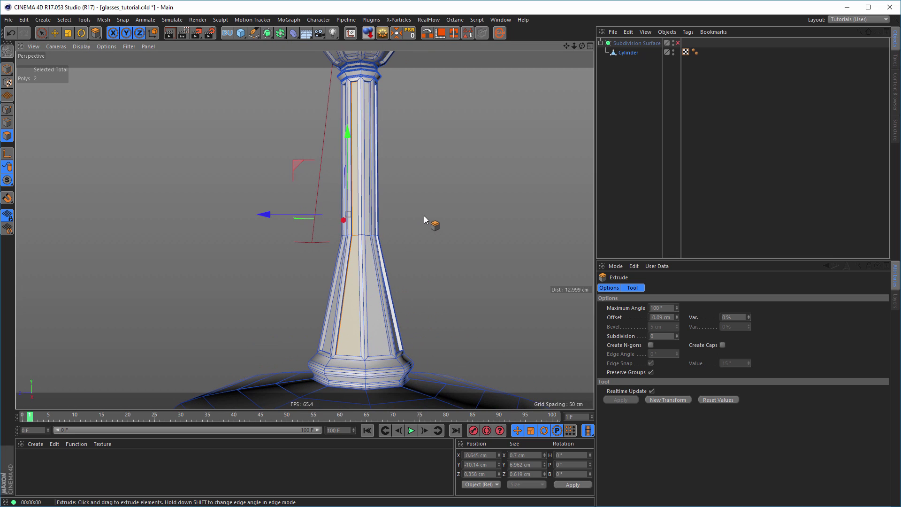
pyautogui.keyDown('alt'); pyautogui.moveTo(368, 175); pyautogui.dragTo(363, 187, button='middle'); pyautogui.keyUp('alt')
pyautogui.click(677, 43)
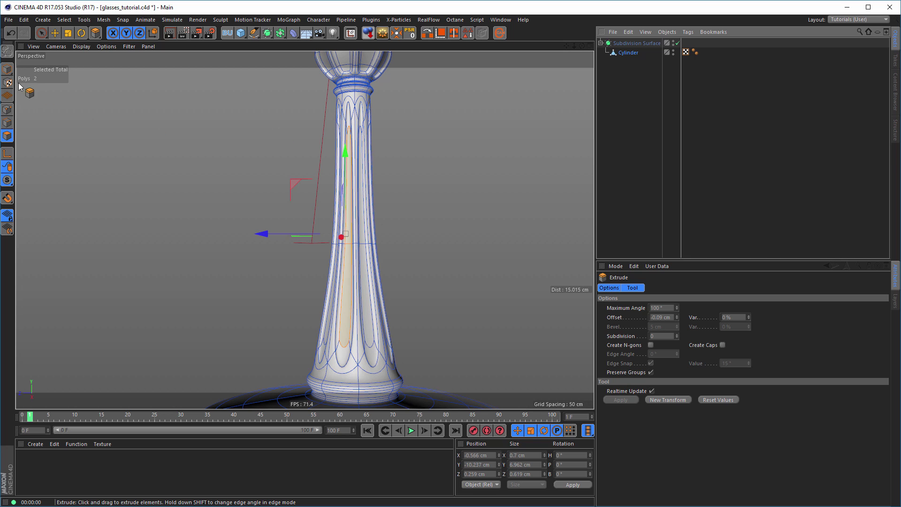
pyautogui.click(7, 69)
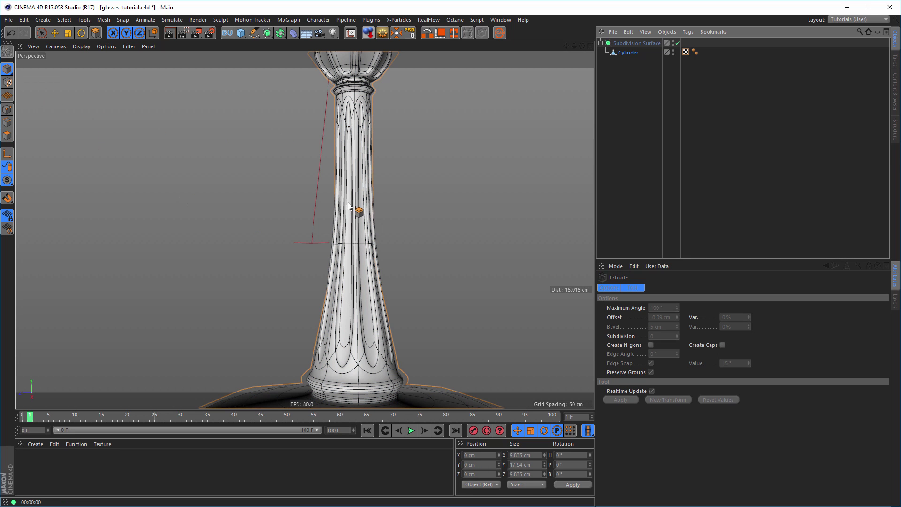
pyautogui.hotkey('ctrl', 'r')
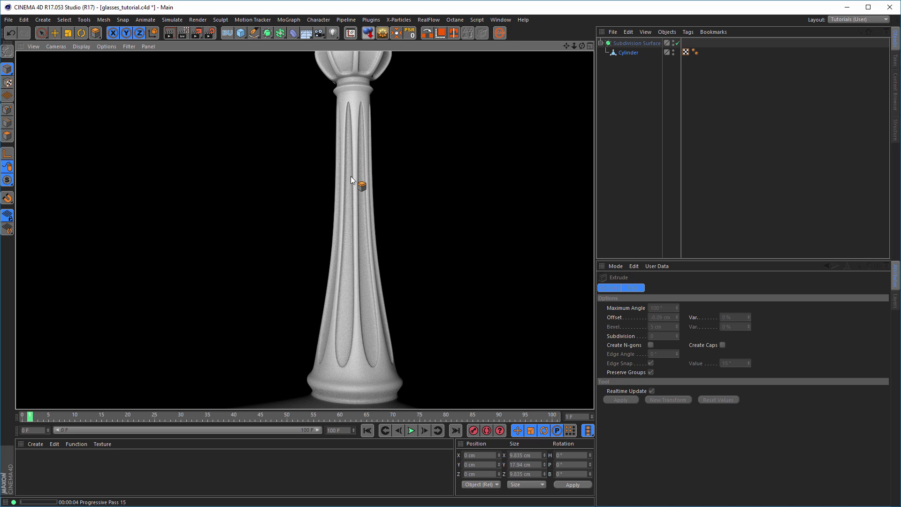
# Render the entire ornate glass in the viewport from slightly above, and select the Cylinder object.
pyautogui.keyDown('alt'); pyautogui.moveTo(350, 176); pyautogui.dragTo(313, 182, button='right'); pyautogui.keyUp('alt')
pyautogui.keyDown('alt'); pyautogui.moveTo(358, 169); pyautogui.dragTo(329, 269, button='middle'); pyautogui.keyUp('alt')
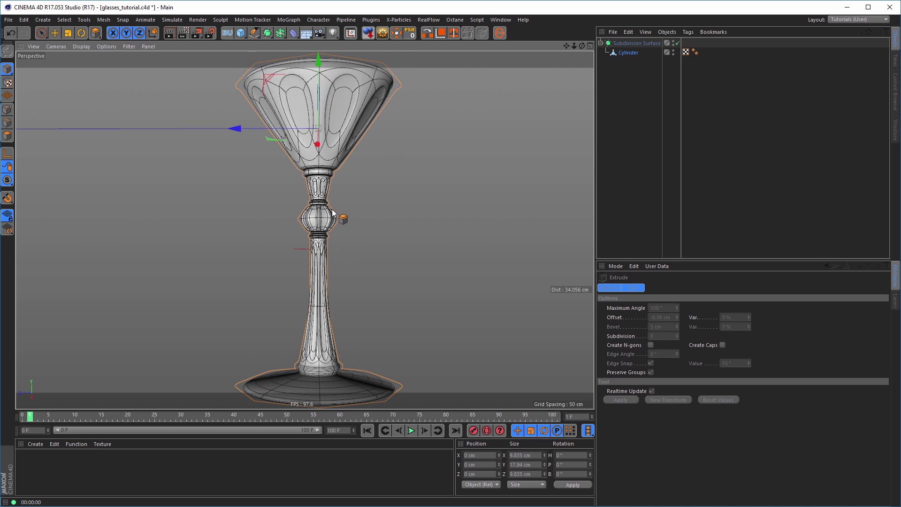
pyautogui.keyDown('alt'); pyautogui.moveTo(332, 212); pyautogui.dragTo(331, 178); pyautogui.keyUp('alt')
pyautogui.keyDown('alt'); pyautogui.moveTo(318, 189); pyautogui.dragTo(311, 193, button='right'); pyautogui.keyUp('alt')
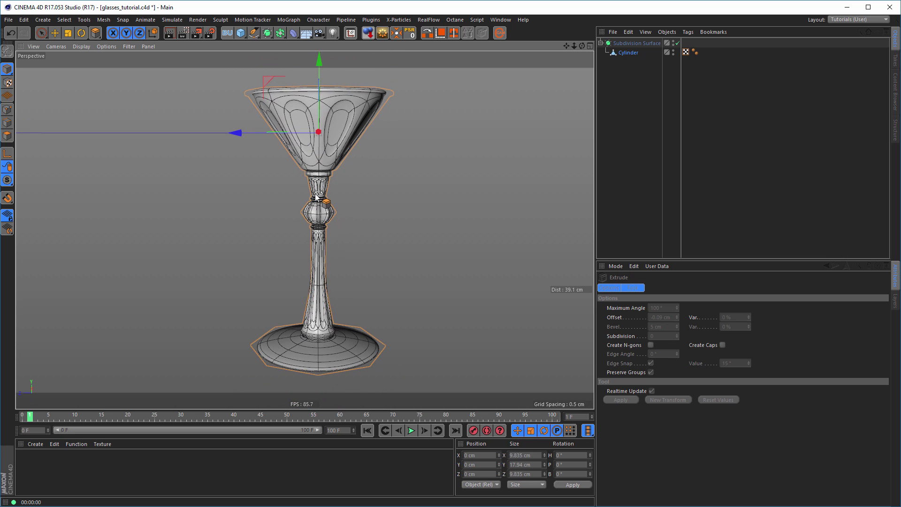
pyautogui.hotkey('ctrl', 'r')
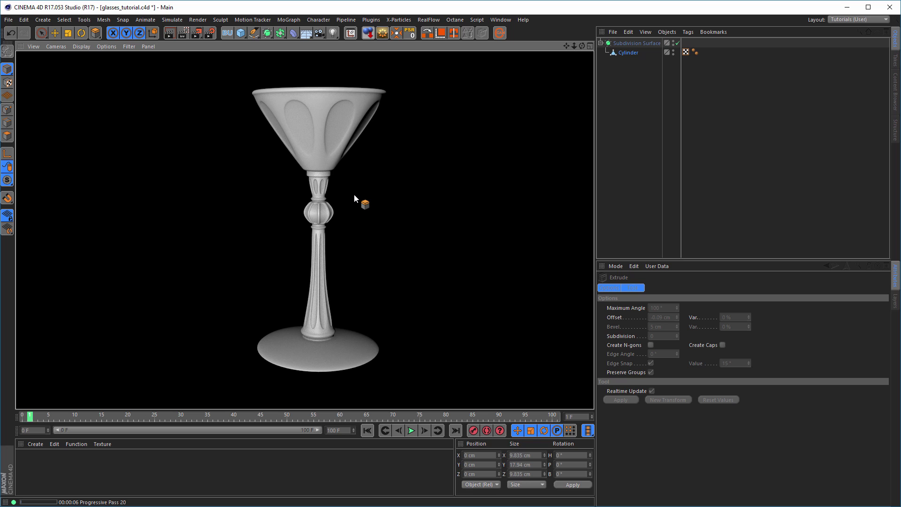
pyautogui.click(629, 53)
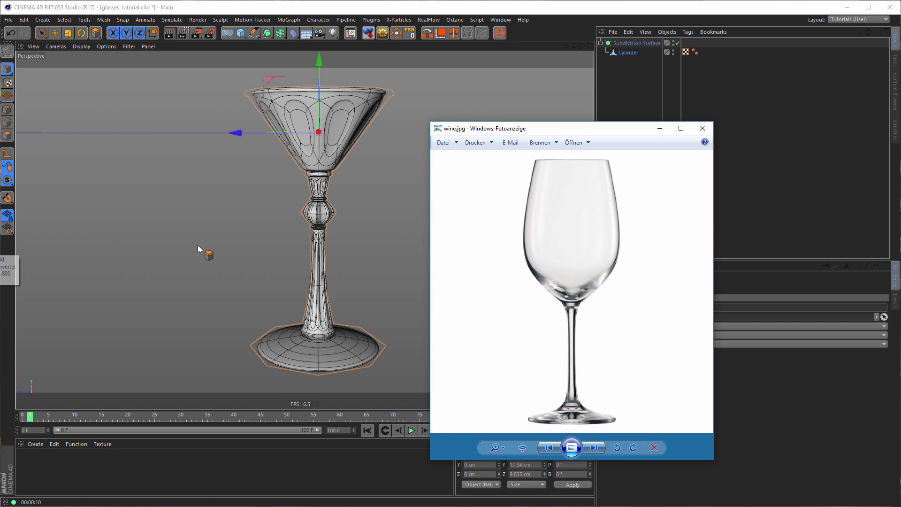
# Examine the wine.jpg reference photo in an enlarged window beside the model and close it.
pyautogui.moveTo(540, 129); pyautogui.dragTo(476, 35)
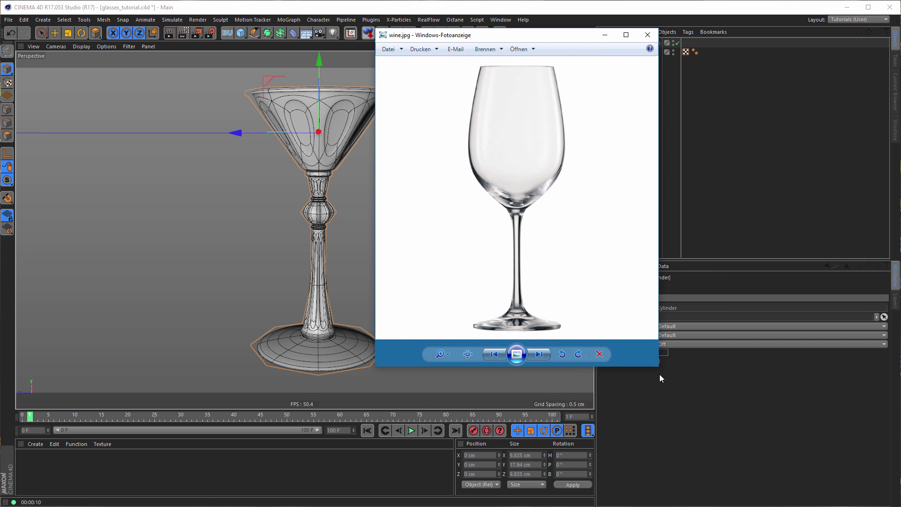
pyautogui.moveTo(659, 369); pyautogui.dragTo(780, 469)
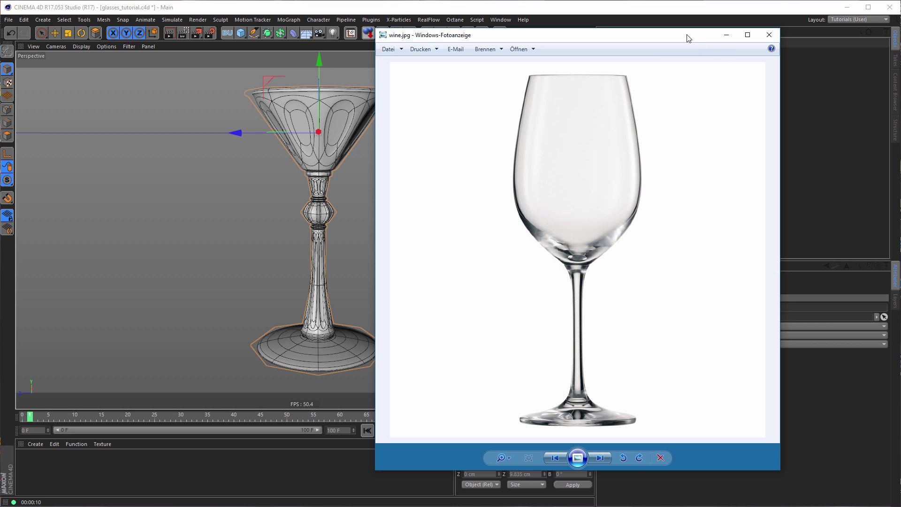
pyautogui.moveTo(687, 38); pyautogui.dragTo(896, 36)
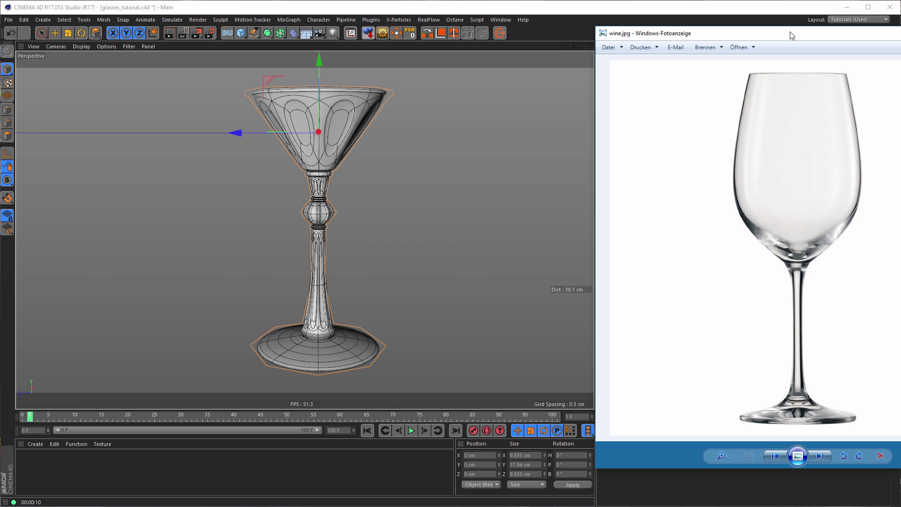
pyautogui.hotkey('alt', 'F4')
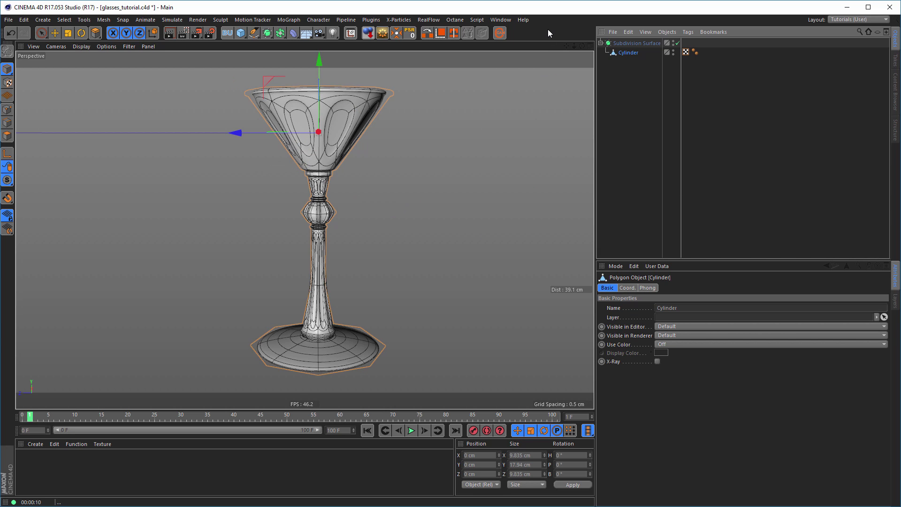
# Save the finished ornate glass project and create a new empty project.
pyautogui.hotkey('ctrl', 's')
pyautogui.click(8, 19)
pyautogui.click(30, 33)
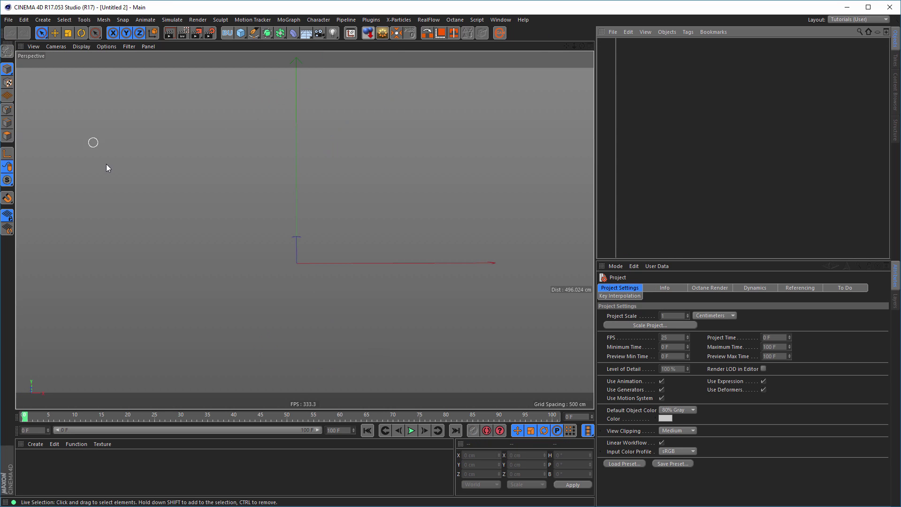
# Load wine.jpg as the background image of the maximized Front viewport.
pyautogui.middleClick(436, 206)
pyautogui.middleClick(439, 285)
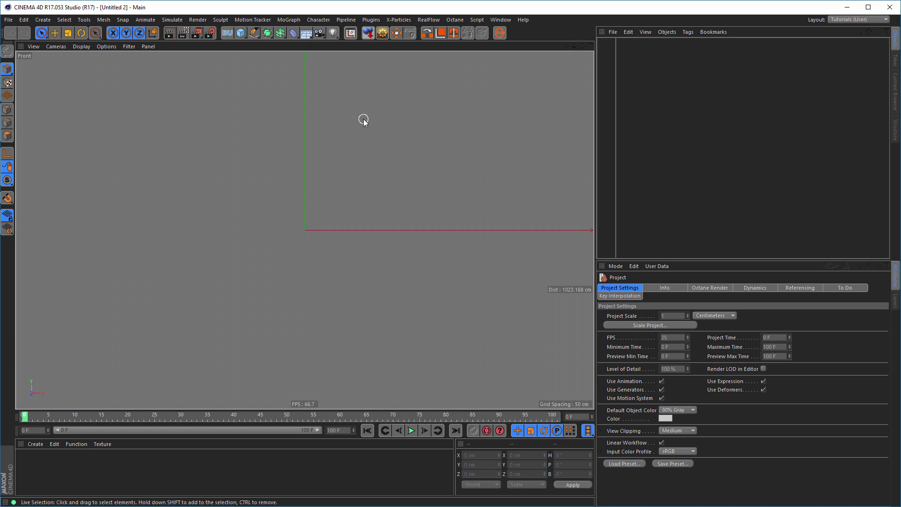
pyautogui.hotkey('shift', 'v')
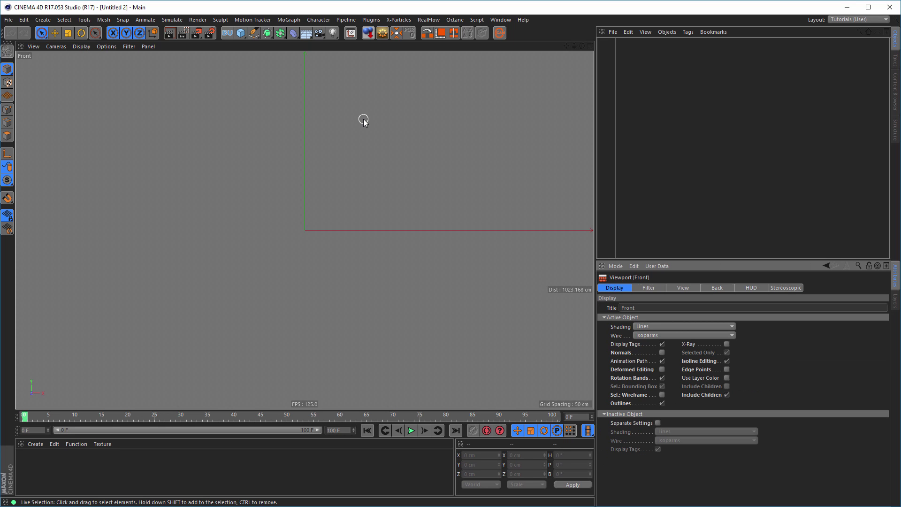
pyautogui.click(714, 288)
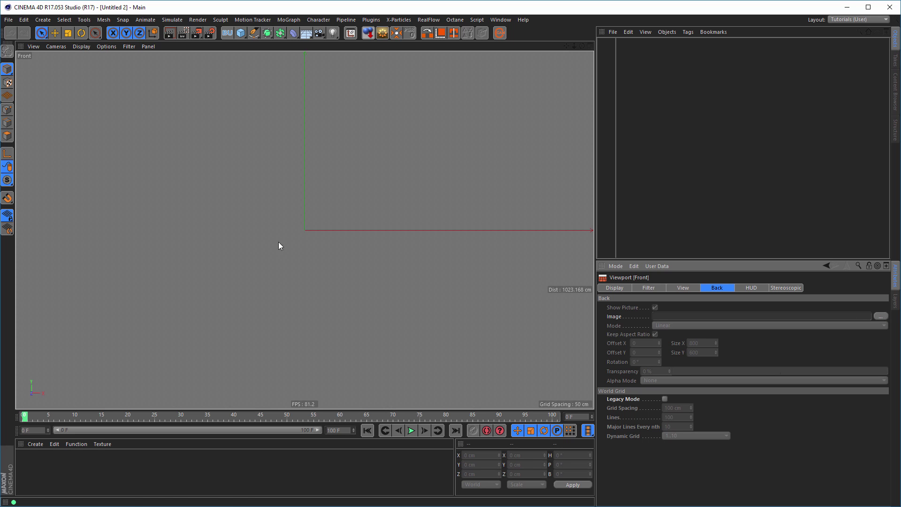
pyautogui.moveTo(0, 220); pyautogui.dragTo(734, 317)
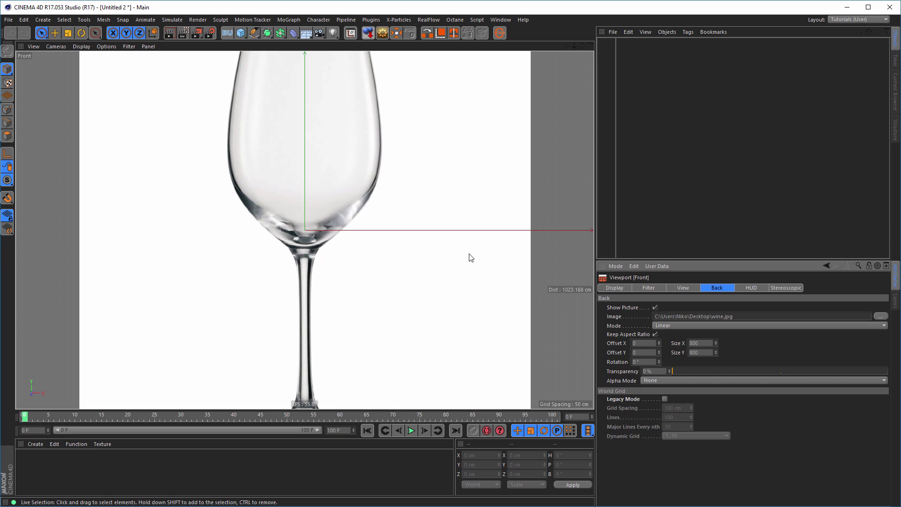
# Trace the outer bowl contour with a Bezier Pen spline from the right rim to the top of the stem.
pyautogui.scroll(-5, 324, 227)
pyautogui.scroll(3, 329, 220)
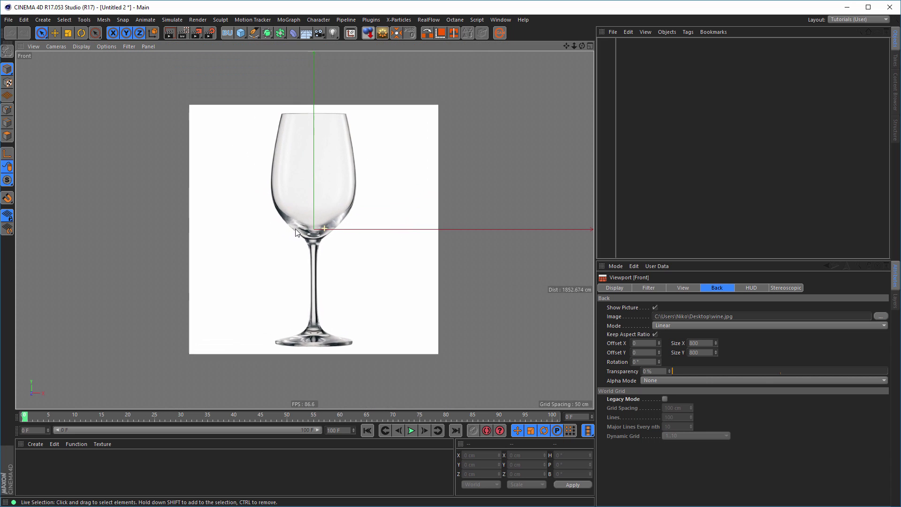
pyautogui.scroll(3, 328, 220)
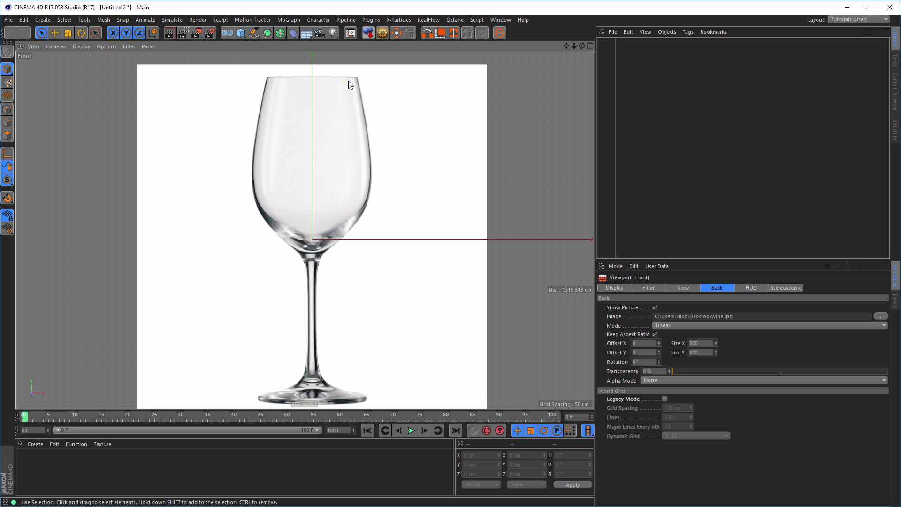
pyautogui.scroll(4, 357, 81)
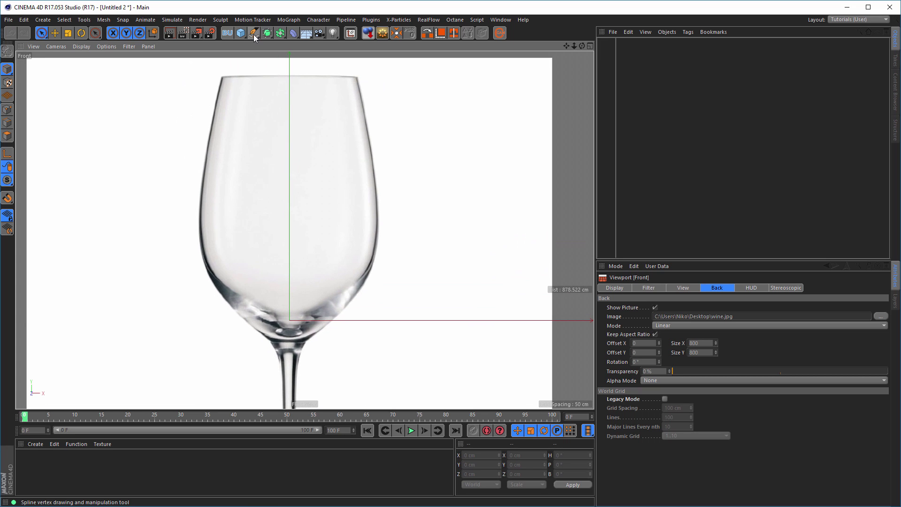
pyautogui.click(254, 34)
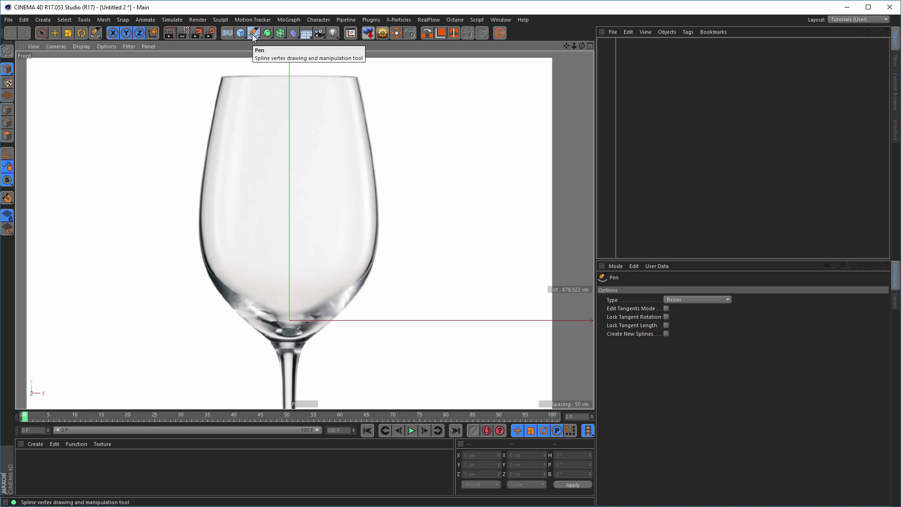
pyautogui.click(356, 78)
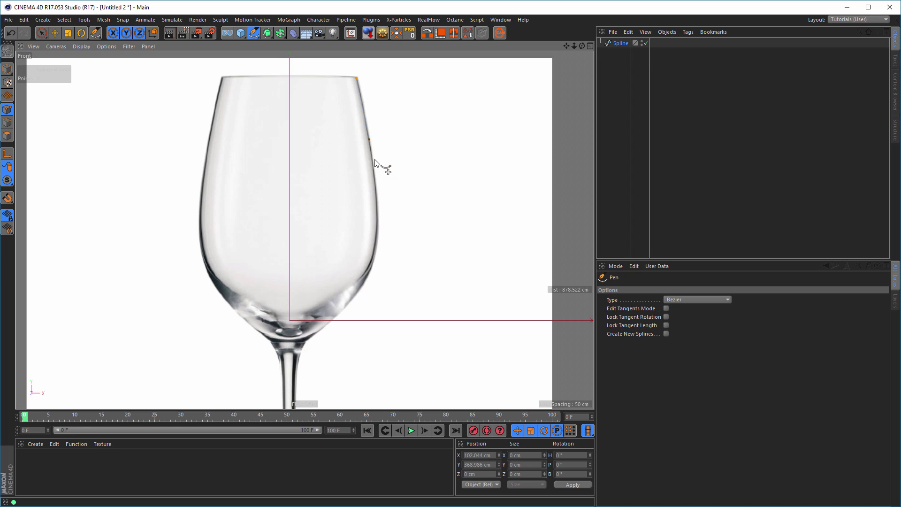
pyautogui.moveTo(377, 203); pyautogui.dragTo(379, 225)
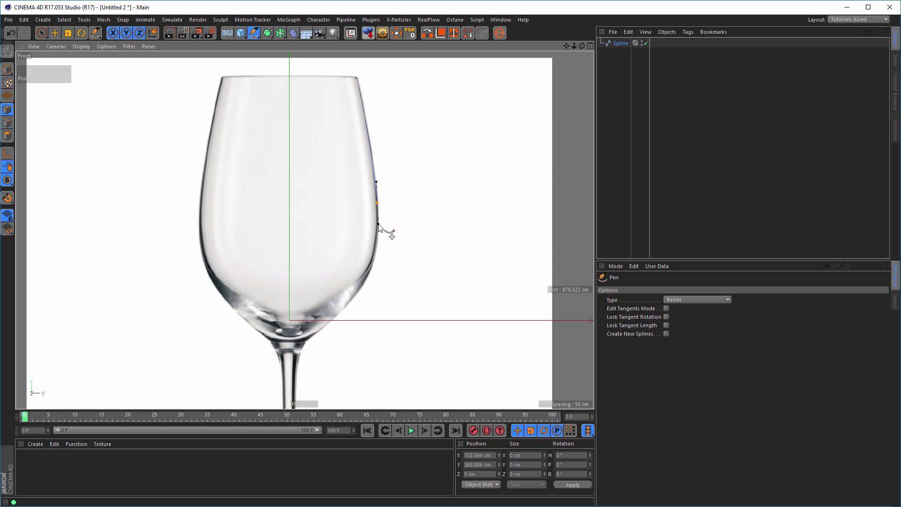
pyautogui.click(359, 293)
pyautogui.moveTo(358, 297)
pyautogui.mouseDown()
pyautogui.moveTo(343, 314)
pyautogui.moveTo(357, 292)
pyautogui.mouseUp()
pyautogui.moveTo(314, 334); pyautogui.dragTo(298, 369)
# Continue the spline down the stem's right side, around the foot's edge and along its underside to the centre axis.
pyautogui.keyDown('alt'); pyautogui.moveTo(302, 373); pyautogui.dragTo(310, 209, button='middle'); pyautogui.keyUp('alt')
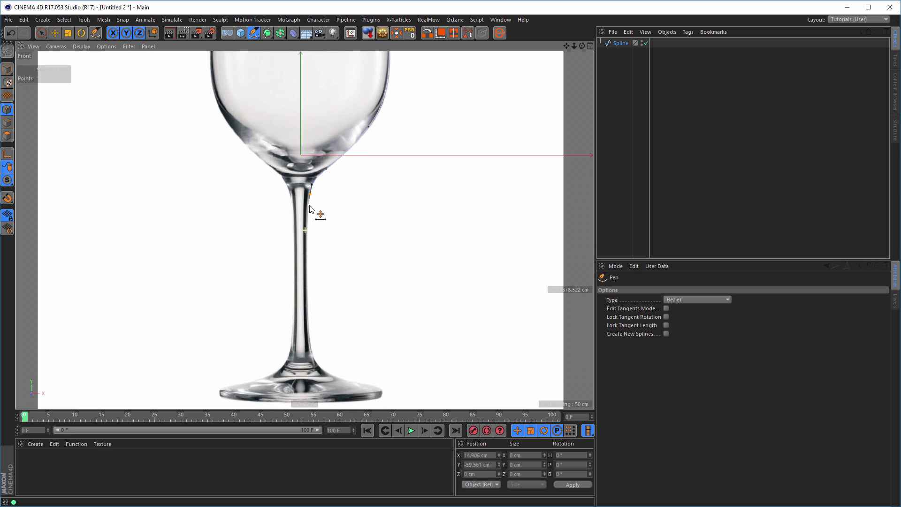
pyautogui.click(307, 261)
pyautogui.click(311, 348)
pyautogui.click(369, 386)
pyautogui.moveTo(367, 386)
pyautogui.mouseDown()
pyautogui.moveTo(382, 390)
pyautogui.moveTo(378, 397)
pyautogui.mouseUp()
pyautogui.click(382, 389)
pyautogui.moveTo(303, 393); pyautogui.dragTo(287, 394)
# Extend the spline from its rim point across the glass thickness and down the inner bowl wall to the centre axis.
pyautogui.keyDown('alt'); pyautogui.moveTo(347, 207); pyautogui.dragTo(357, 407, button='middle'); pyautogui.keyUp('alt')
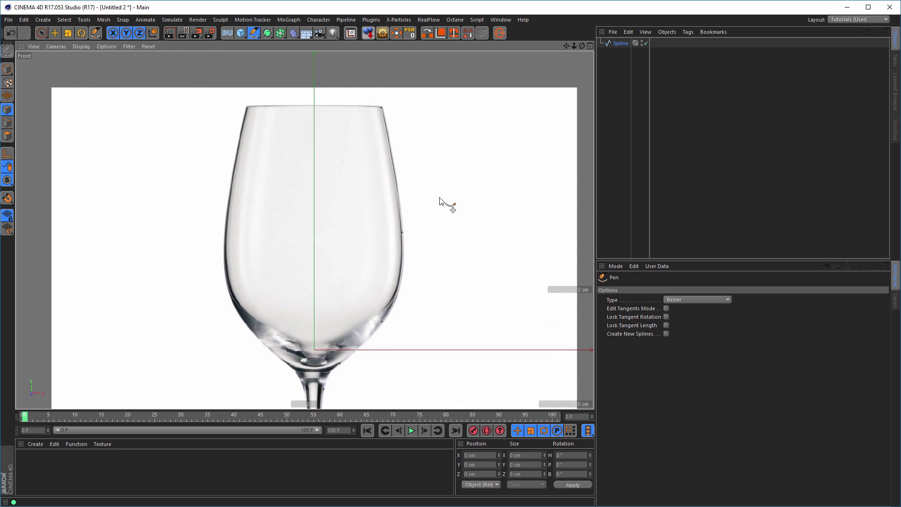
pyautogui.click(376, 107)
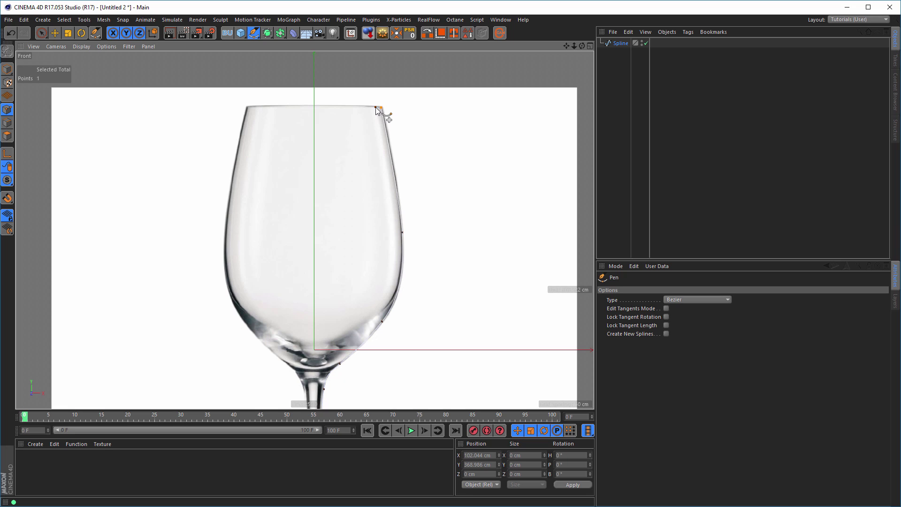
pyautogui.click(375, 107)
pyautogui.moveTo(396, 236); pyautogui.dragTo(389, 294)
pyautogui.moveTo(371, 320); pyautogui.dragTo(361, 331)
pyautogui.click(314, 340)
pyautogui.press('Escape')
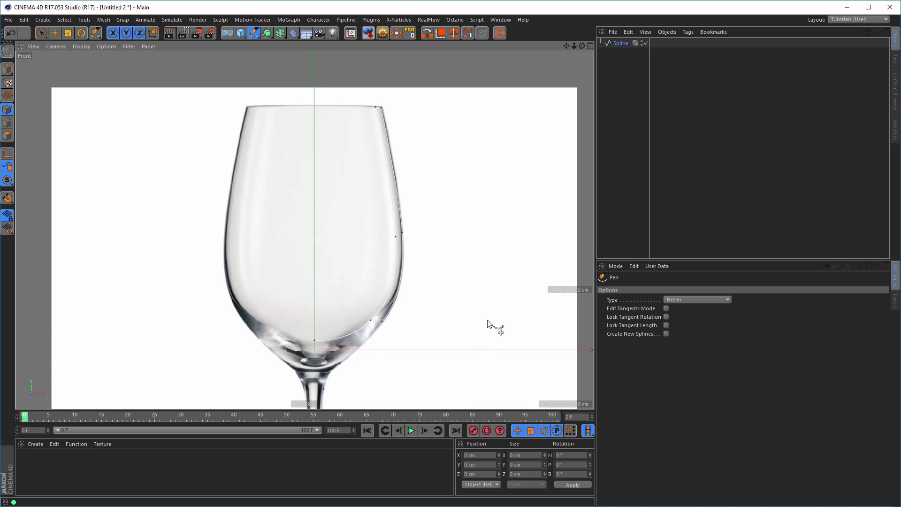
# Hide the background picture in the Front viewport so only the glass profile spline is displayed.
pyautogui.hotkey('shift', 'v')
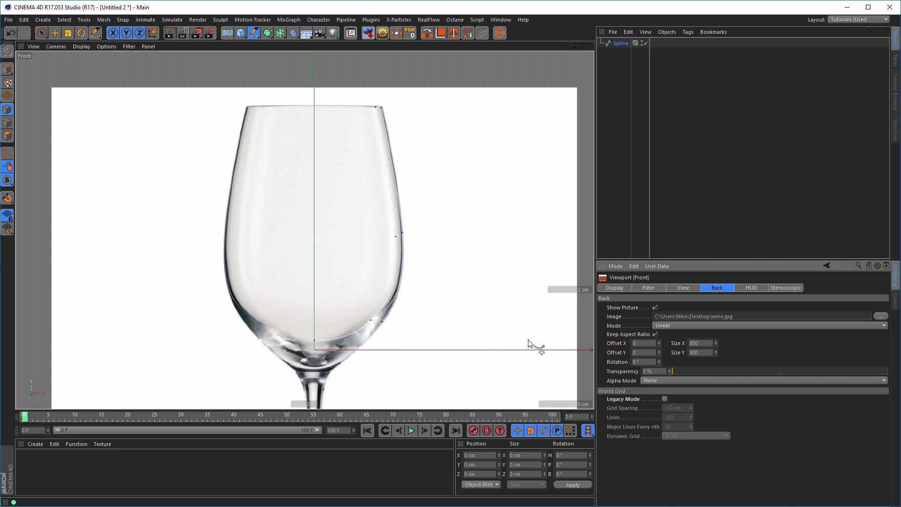
pyautogui.click(655, 307)
pyautogui.scroll(-5, 389, 269)
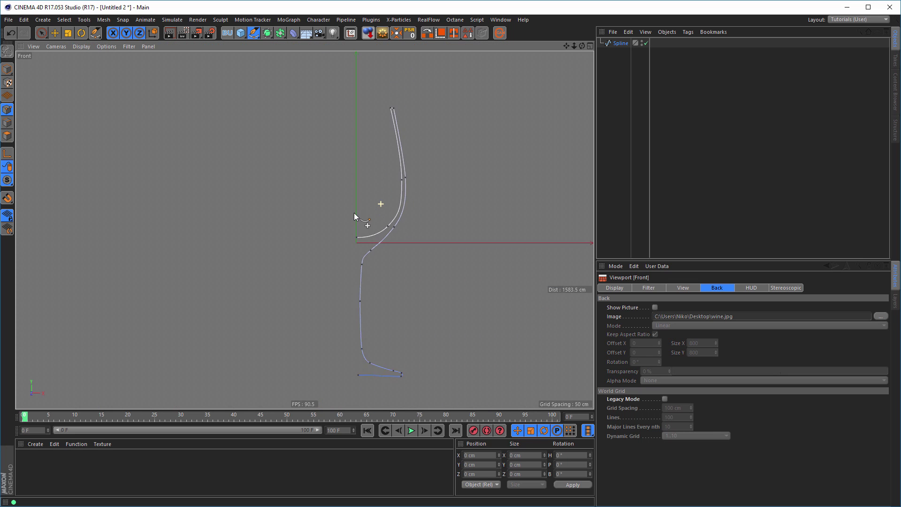
pyautogui.scroll(3, 396, 231)
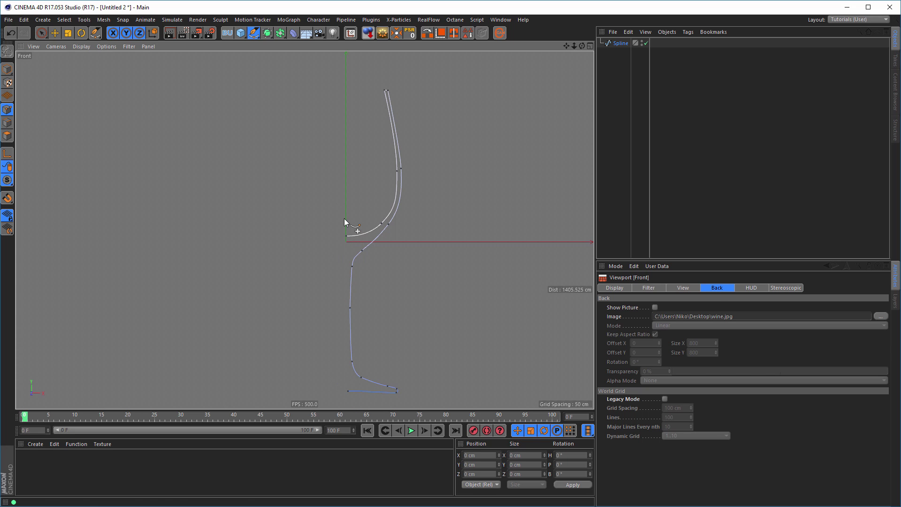
# Set the X position of the spline's inner bowl end point and foot end point to 0 cm.
pyautogui.press('space')
pyautogui.click(345, 233)
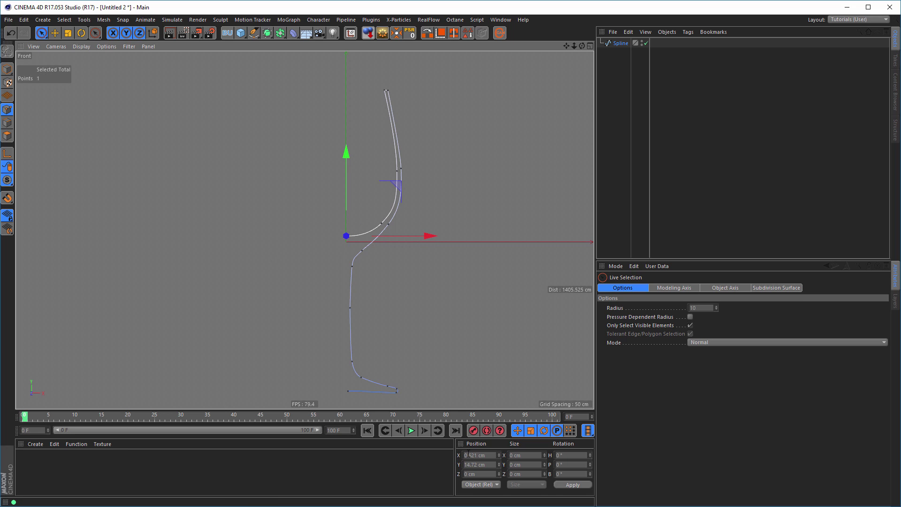
pyautogui.click(488, 455)
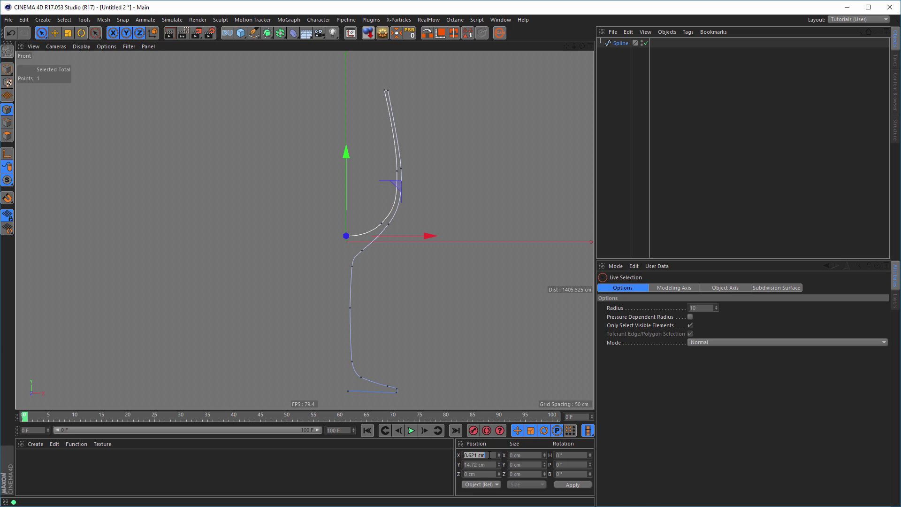
pyautogui.write('0')
pyautogui.press('Return')
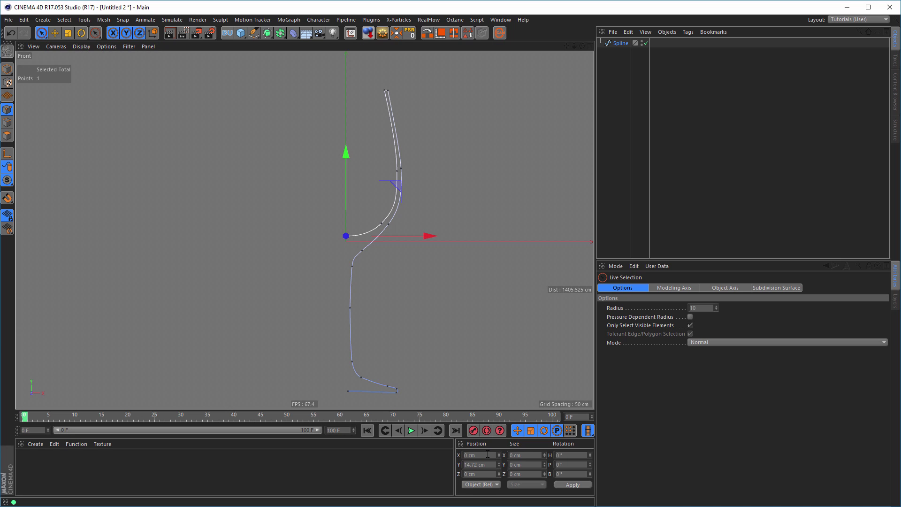
pyautogui.click(347, 390)
pyautogui.click(480, 455)
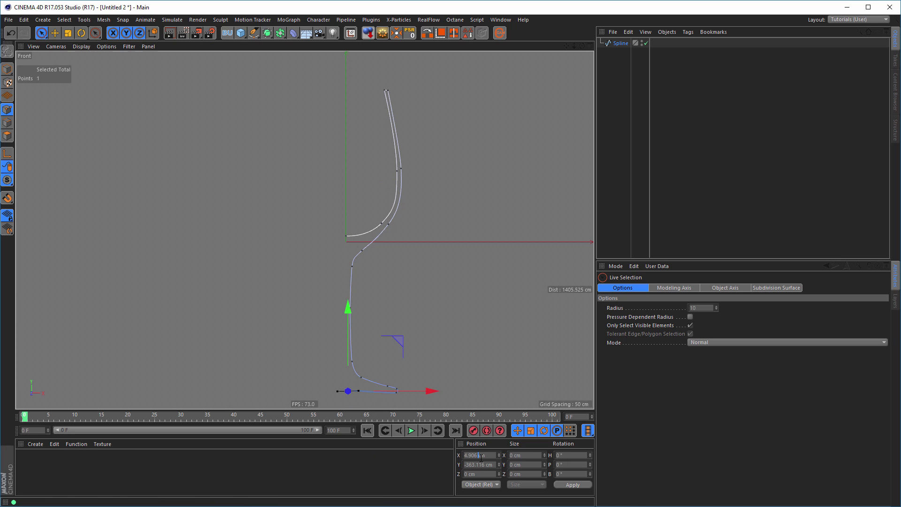
pyautogui.write('0')
pyautogui.press('Return')
# Add a Loft object as the parent of the glass profile spline in the Perspective view.
pyautogui.middleClick(505, 207)
pyautogui.middleClick(208, 149)
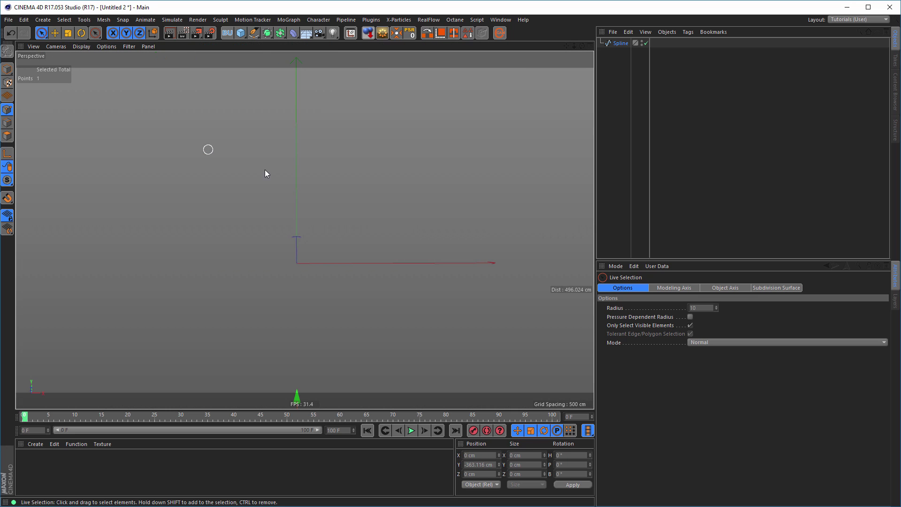
pyautogui.keyDown('alt'); pyautogui.moveTo(266, 174); pyautogui.dragTo(213, 216); pyautogui.keyUp('alt')
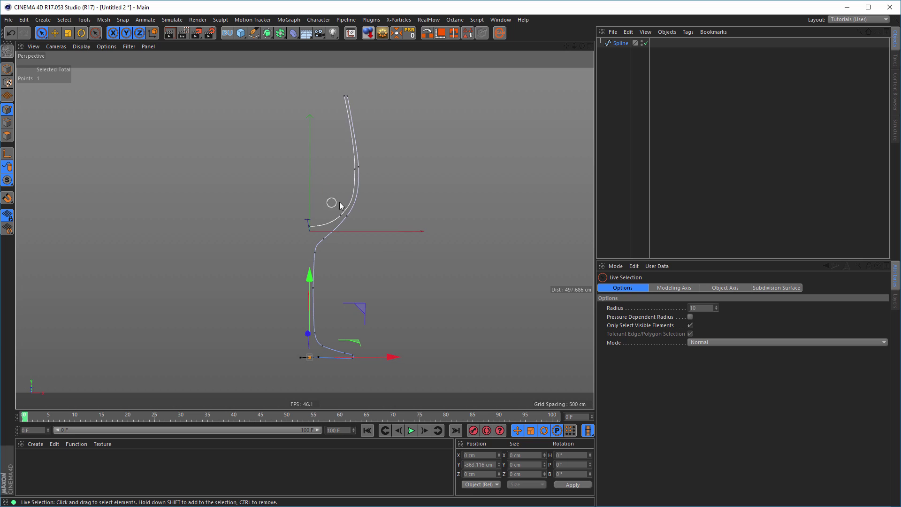
pyautogui.keyDown('alt'); pyautogui.moveTo(339, 201); pyautogui.dragTo(353, 201); pyautogui.keyUp('alt')
pyautogui.keyDown('alt'); pyautogui.moveTo(392, 224); pyautogui.dragTo(334, 240, button='middle'); pyautogui.keyUp('alt')
pyautogui.click(615, 43)
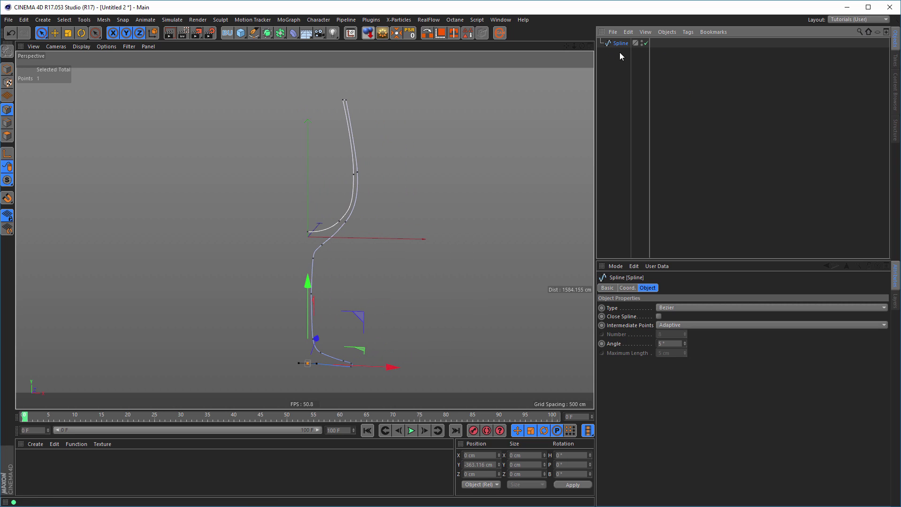
pyautogui.click(267, 34)
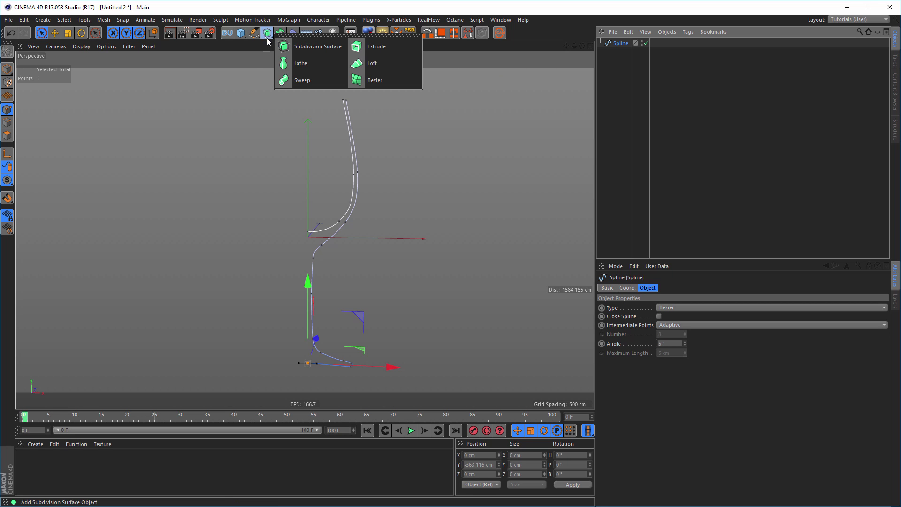
pyautogui.keyDown('alt'); pyautogui.click(369, 66); pyautogui.keyUp('alt')
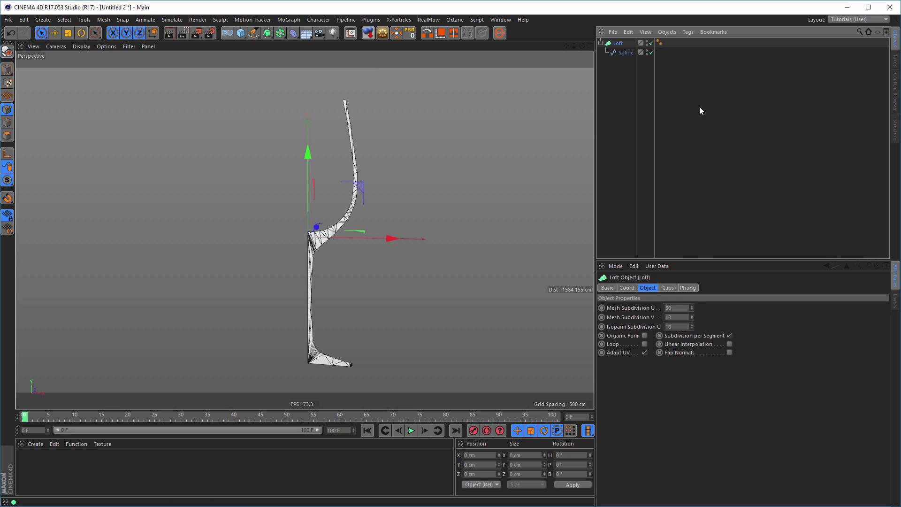
# Try enabling the Loop option on the Loft object around the glass profile spline.
pyautogui.keyDown('alt'); pyautogui.moveTo(305, 229); pyautogui.dragTo(377, 216); pyautogui.keyUp('alt')
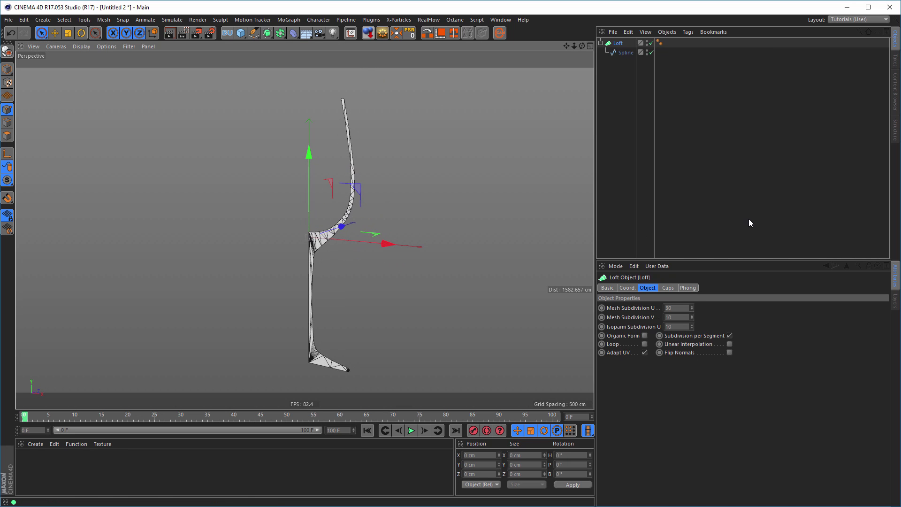
pyautogui.click(644, 344)
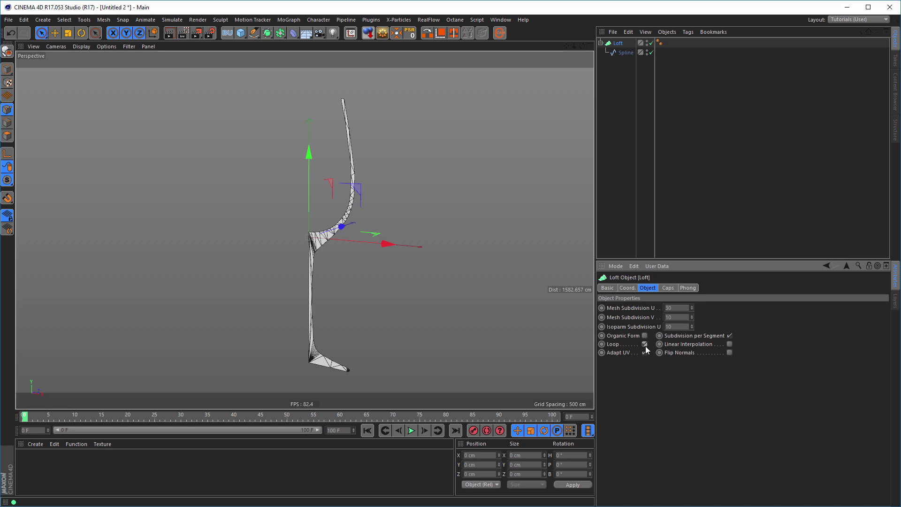
# Take the glass profile spline out of the Loft object and delete the Loft.
pyautogui.click(626, 52)
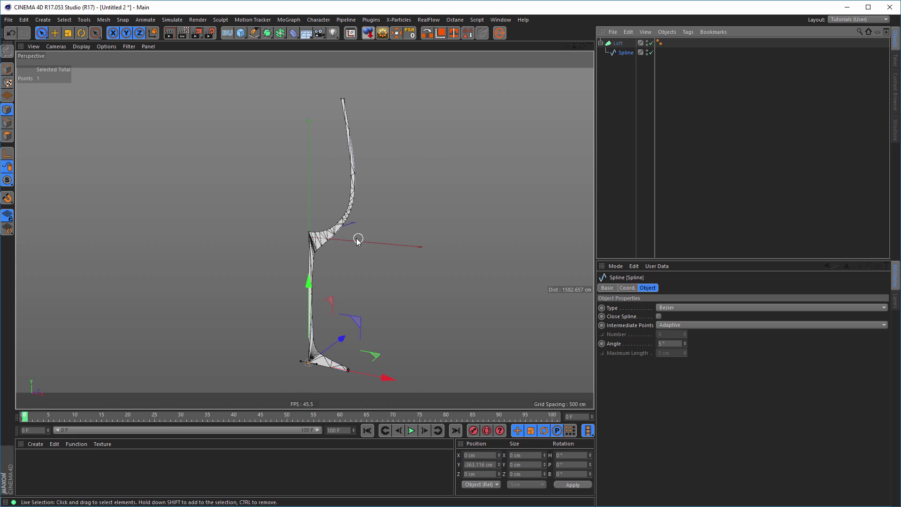
pyautogui.click(264, 35)
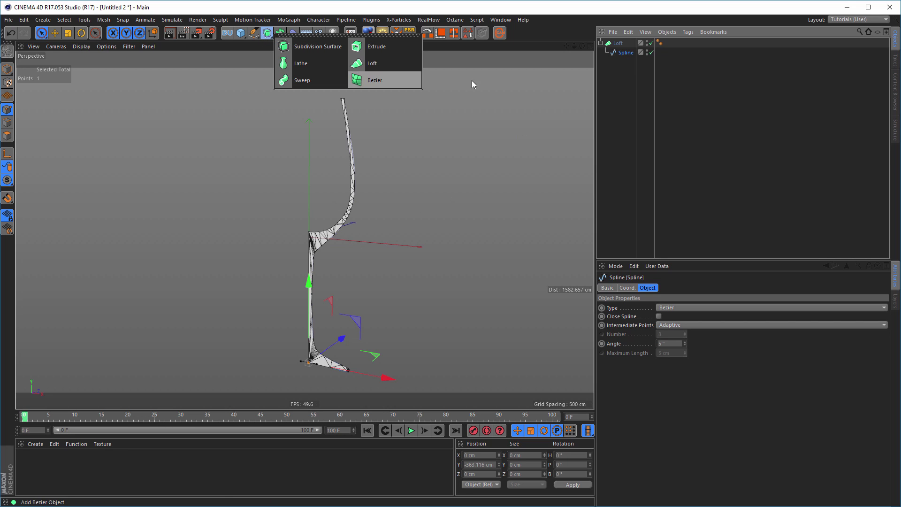
pyautogui.moveTo(618, 53); pyautogui.dragTo(617, 67)
pyautogui.click(616, 44)
pyautogui.press('Delete')
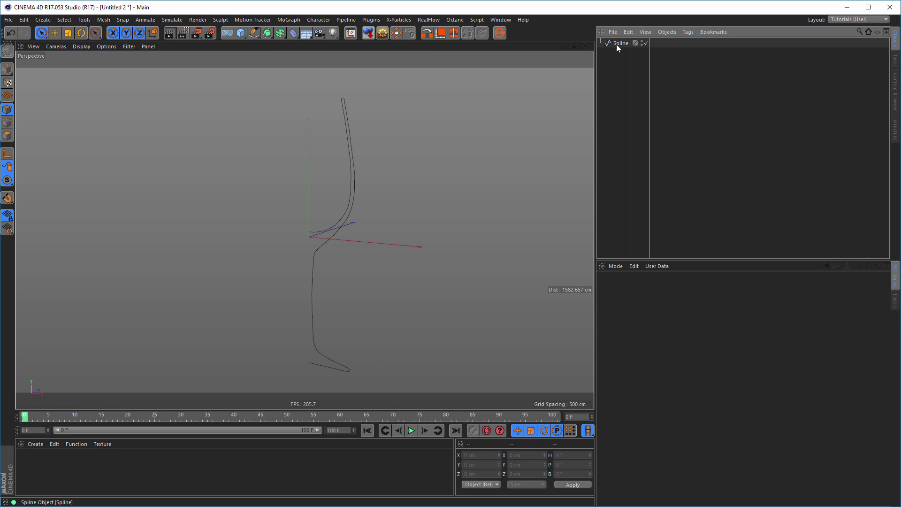
# Add a Lathe object as the parent of the glass profile spline.
pyautogui.click(617, 44)
pyautogui.click(269, 34)
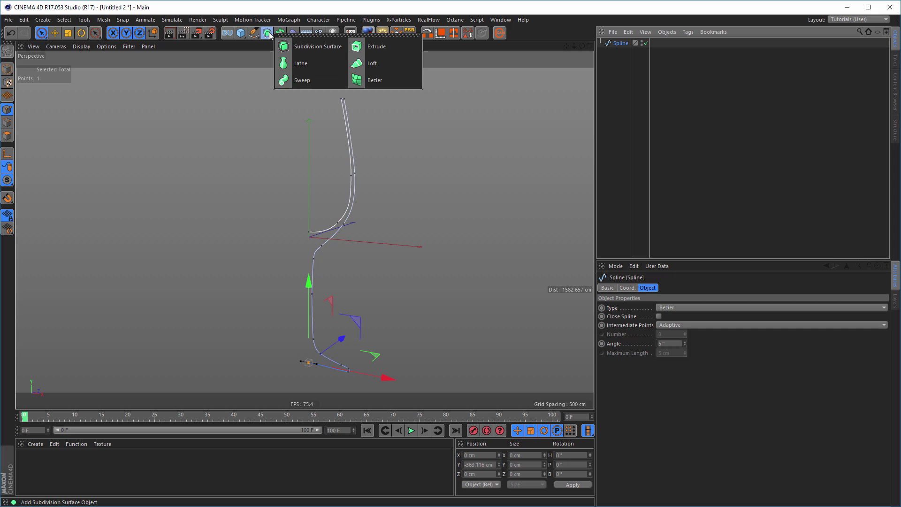
pyautogui.keyDown('alt'); pyautogui.click(299, 63); pyautogui.keyUp('alt')
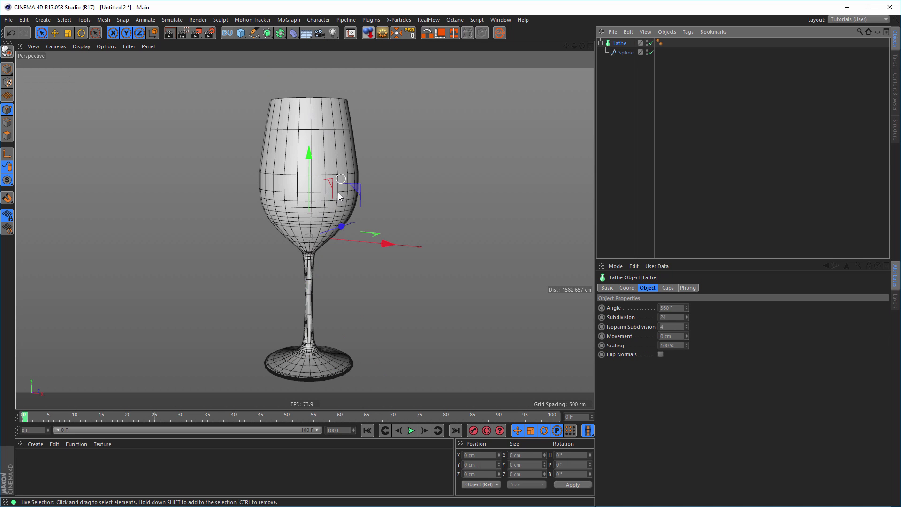
# Frame the whole lathed wine glass and render it in the Perspective view.
pyautogui.keyDown('alt'); pyautogui.moveTo(337, 193); pyautogui.dragTo(329, 185); pyautogui.keyUp('alt')
pyautogui.keyDown('alt'); pyautogui.moveTo(328, 185); pyautogui.dragTo(380, 186, button='middle'); pyautogui.keyUp('alt')
pyautogui.keyDown('alt'); pyautogui.moveTo(380, 186); pyautogui.dragTo(368, 206); pyautogui.keyUp('alt')
pyautogui.keyDown('alt'); pyautogui.moveTo(364, 193); pyautogui.dragTo(354, 171, button='middle'); pyautogui.keyUp('alt')
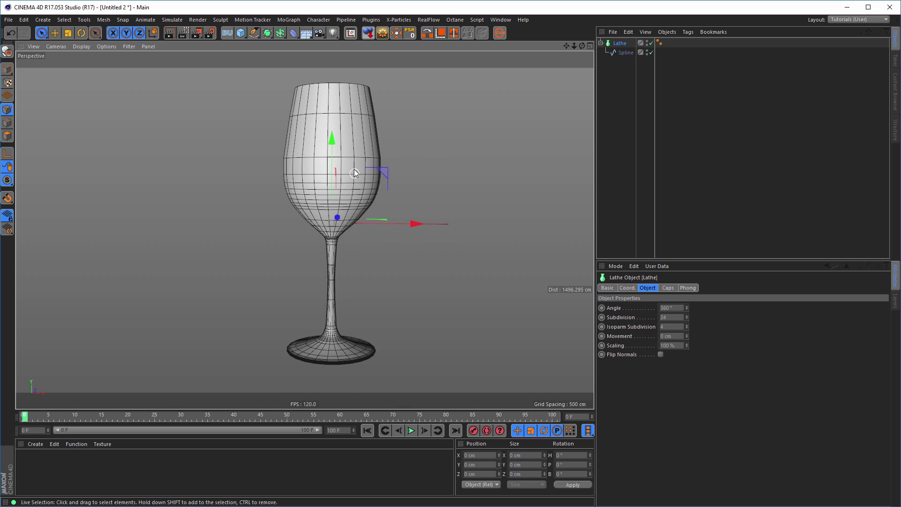
pyautogui.moveTo(354, 170)
pyautogui.keyDown('alt'); pyautogui.mouseDown()
pyautogui.moveTo(351, 159)
pyautogui.moveTo(348, 171)
pyautogui.mouseUp(); pyautogui.keyUp('alt')
pyautogui.hotkey('ctrl', 'r')
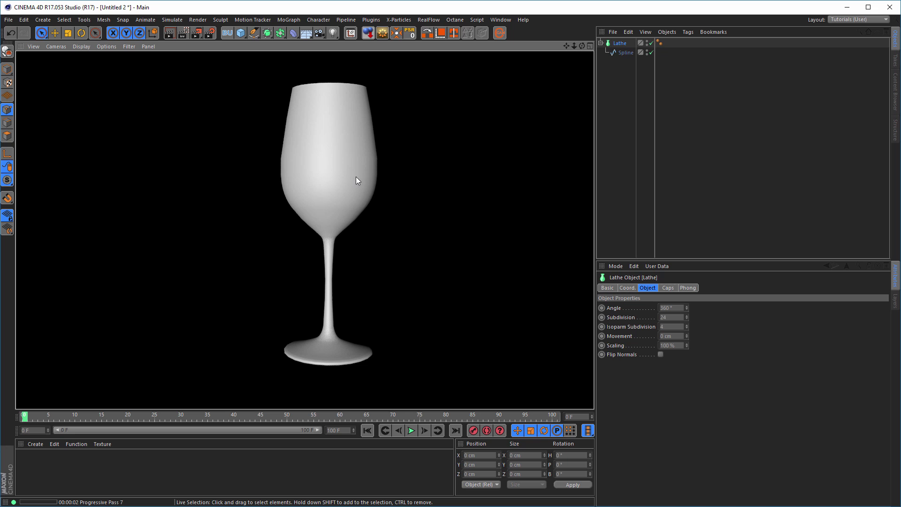
# Examine the lathed glass's mesh at the rim, bowl and foot, both close up and from a distance.
pyautogui.keyDown('alt'); pyautogui.moveTo(355, 180); pyautogui.dragTo(320, 112); pyautogui.keyUp('alt')
pyautogui.scroll(6, 320, 115)
pyautogui.keyDown('alt'); pyautogui.moveTo(320, 178); pyautogui.dragTo(339, 218); pyautogui.keyUp('alt')
pyautogui.keyDown('alt'); pyautogui.moveTo(269, 222); pyautogui.dragTo(257, 224); pyautogui.keyUp('alt')
pyautogui.keyDown('alt'); pyautogui.moveTo(257, 224); pyautogui.dragTo(315, 207, button='right'); pyautogui.keyUp('alt')
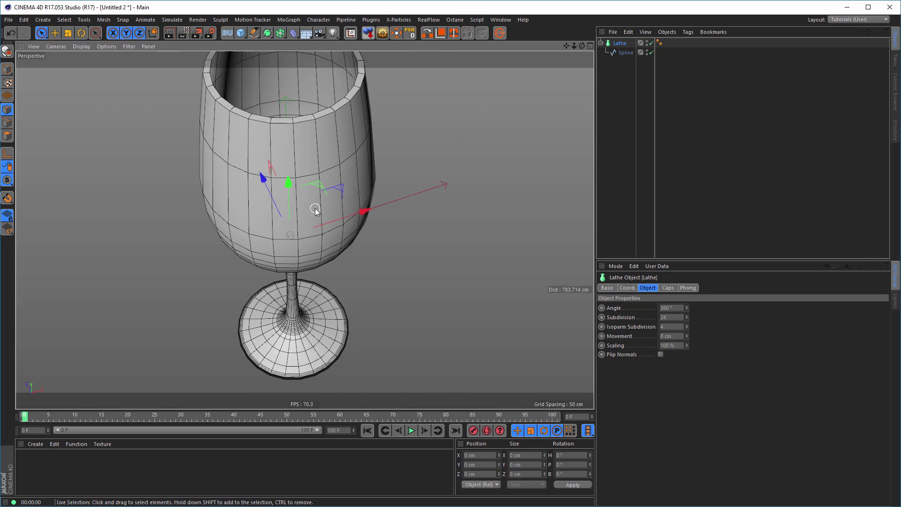
pyautogui.keyDown('alt'); pyautogui.moveTo(315, 206); pyautogui.dragTo(348, 251); pyautogui.keyUp('alt')
pyautogui.keyDown('alt'); pyautogui.moveTo(348, 226); pyautogui.dragTo(365, 197, button='middle'); pyautogui.keyUp('alt')
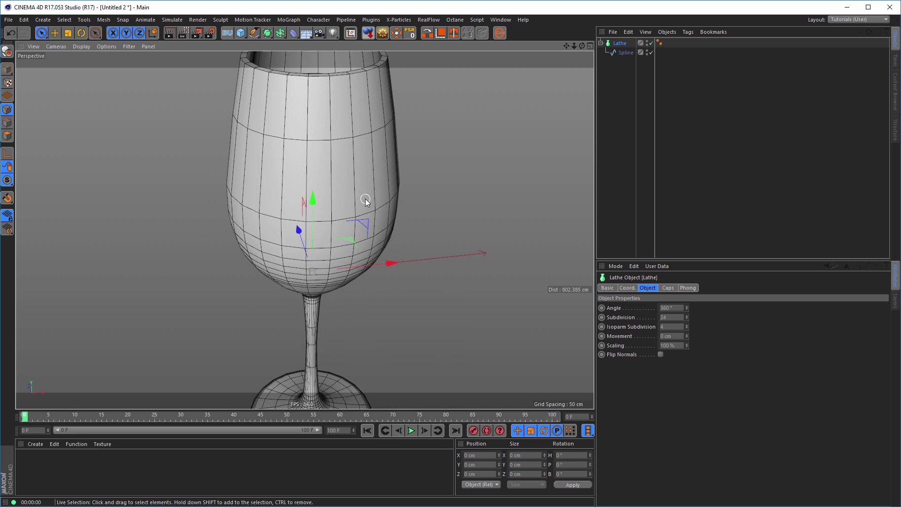
pyautogui.keyDown('alt'); pyautogui.moveTo(365, 198); pyautogui.dragTo(315, 213, button='right'); pyautogui.keyUp('alt')
pyautogui.keyDown('alt'); pyautogui.moveTo(345, 210); pyautogui.dragTo(342, 186); pyautogui.keyUp('alt')
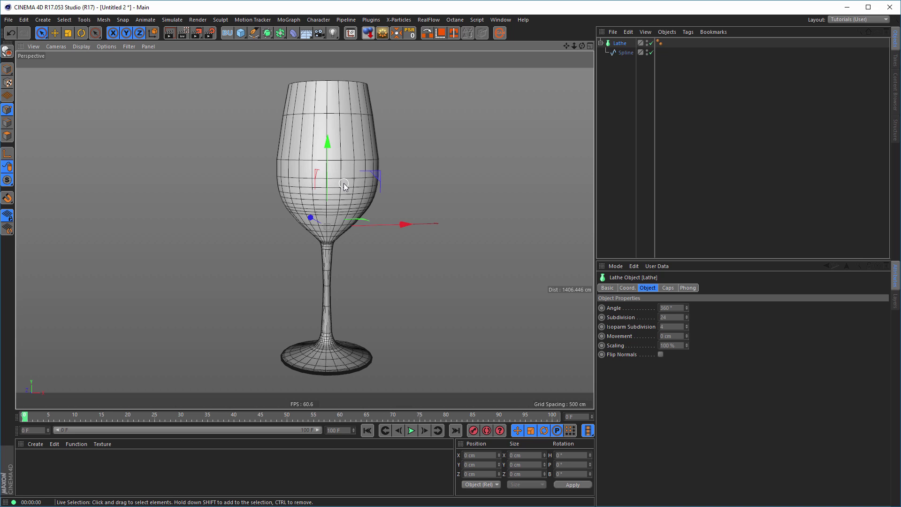
pyautogui.keyDown('alt'); pyautogui.moveTo(356, 138); pyautogui.dragTo(340, 80); pyautogui.keyUp('alt')
pyautogui.scroll(3, 340, 80)
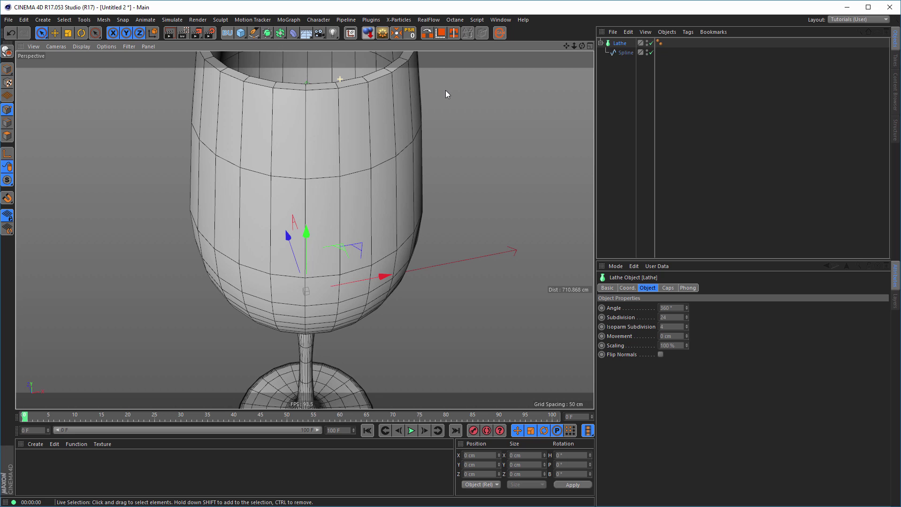
pyautogui.keyDown('alt'); pyautogui.moveTo(446, 90); pyautogui.dragTo(337, 167, button='right'); pyautogui.keyUp('alt')
pyautogui.keyDown('alt'); pyautogui.moveTo(337, 167); pyautogui.dragTo(337, 212); pyautogui.keyUp('alt')
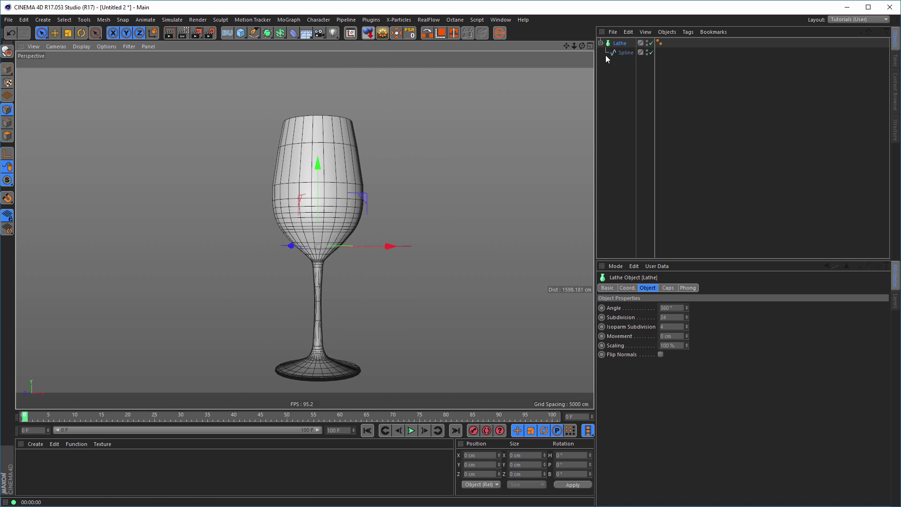
# Delete the Lathe and its profile spline so the scene is empty.
pyautogui.hotkey('ctrl', 'a')
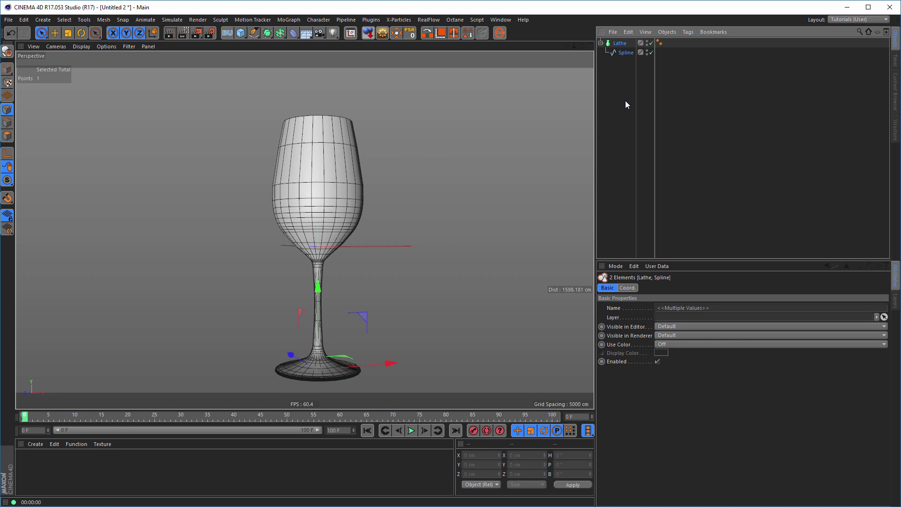
pyautogui.press('Delete')
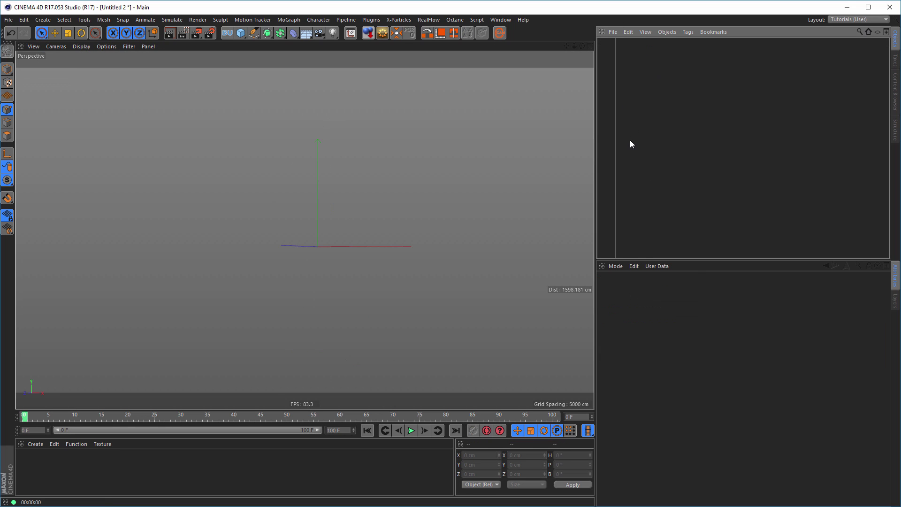
# Show the wine.jpg background picture again in the Front viewport.
pyautogui.hotkey('shift', 'v')
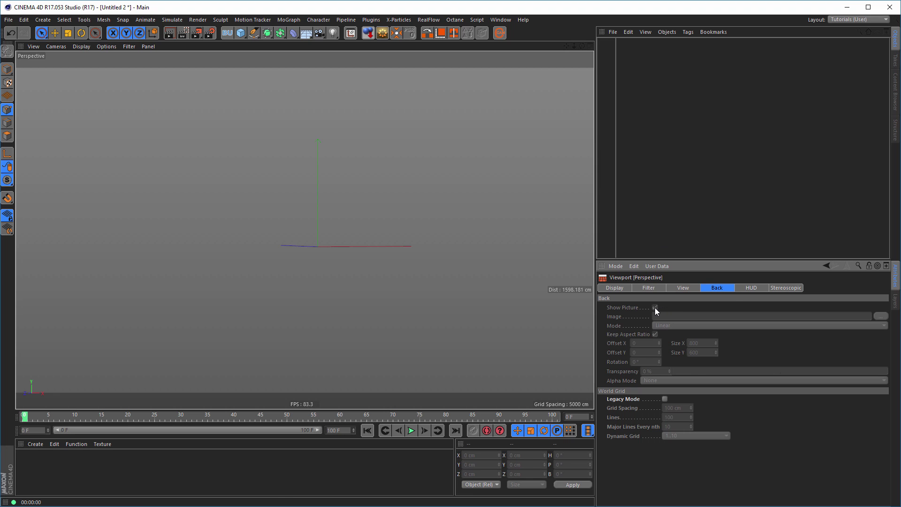
pyautogui.hotkey('alt', 'Tab')
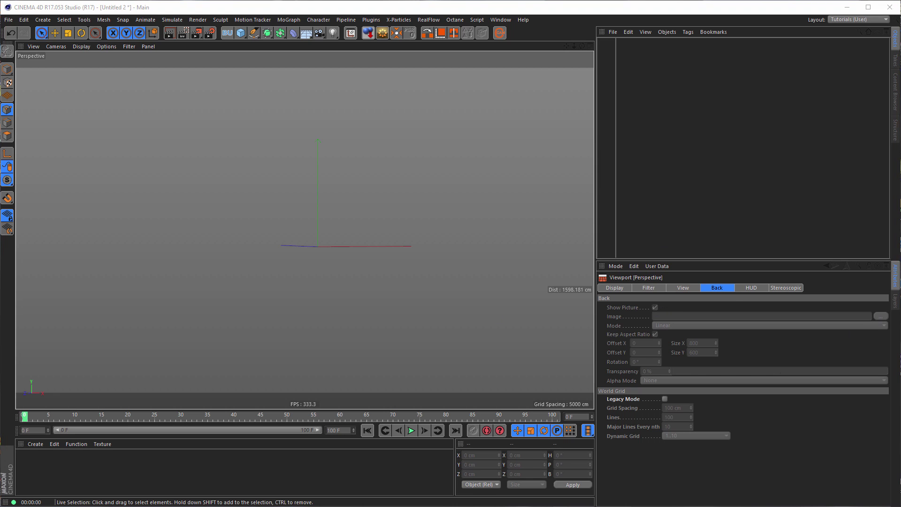
pyautogui.middleClick(195, 241)
pyautogui.click(419, 314)
pyautogui.middleClick(418, 310)
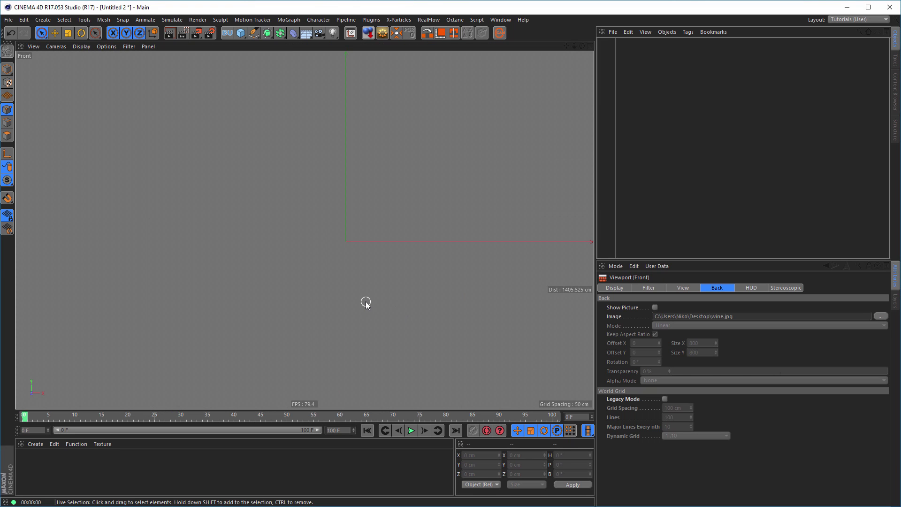
pyautogui.click(655, 307)
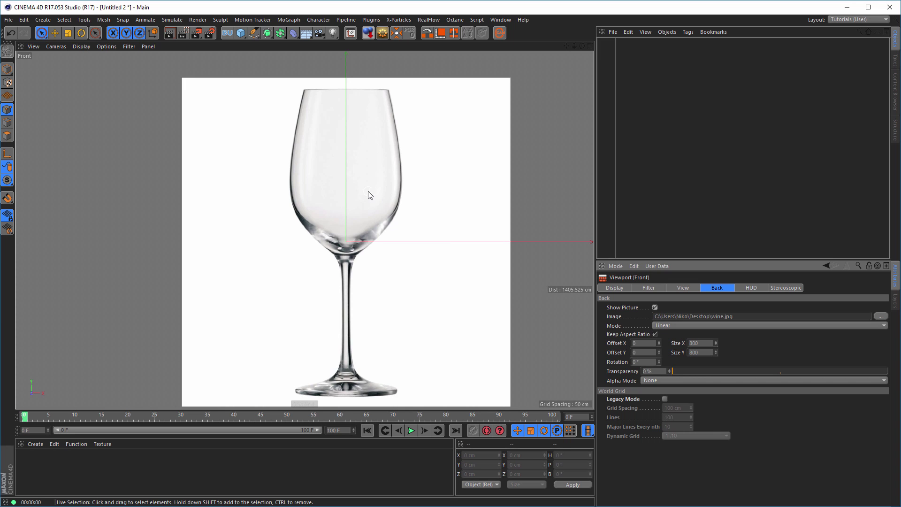
# Add a Cylinder primitive at the origin and set its rotation segments to 8.
pyautogui.moveTo(356, 165)
pyautogui.keyDown('alt'); pyautogui.mouseDown(button='middle')
pyautogui.moveTo(354, 141)
pyautogui.moveTo(352, 160)
pyautogui.mouseUp(button='middle'); pyautogui.keyUp('alt')
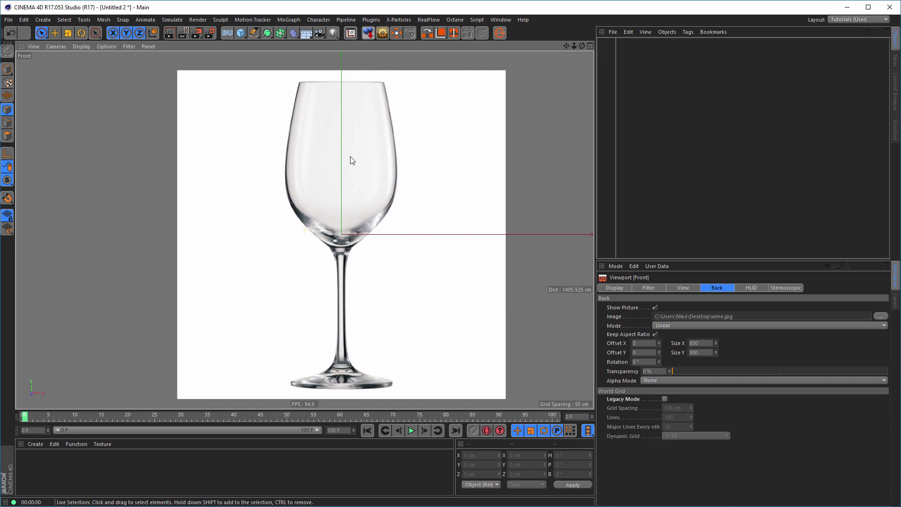
pyautogui.click(242, 34)
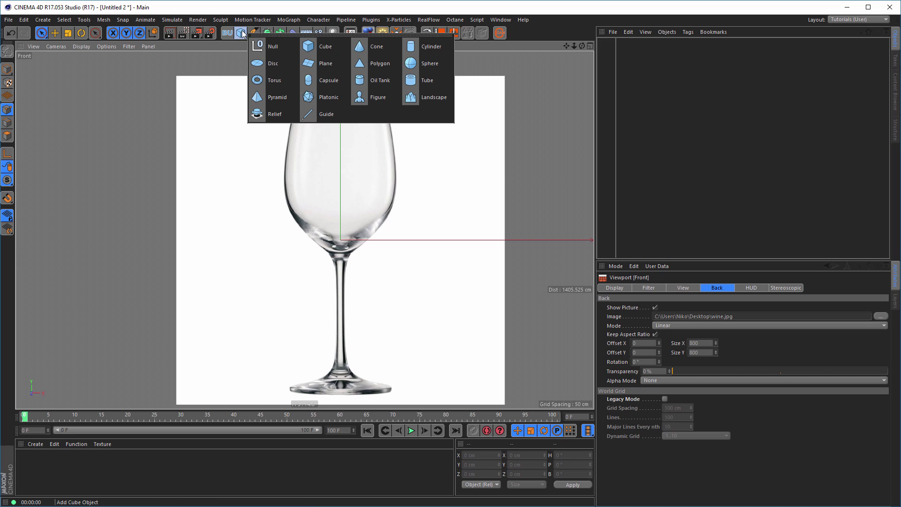
pyautogui.click(429, 46)
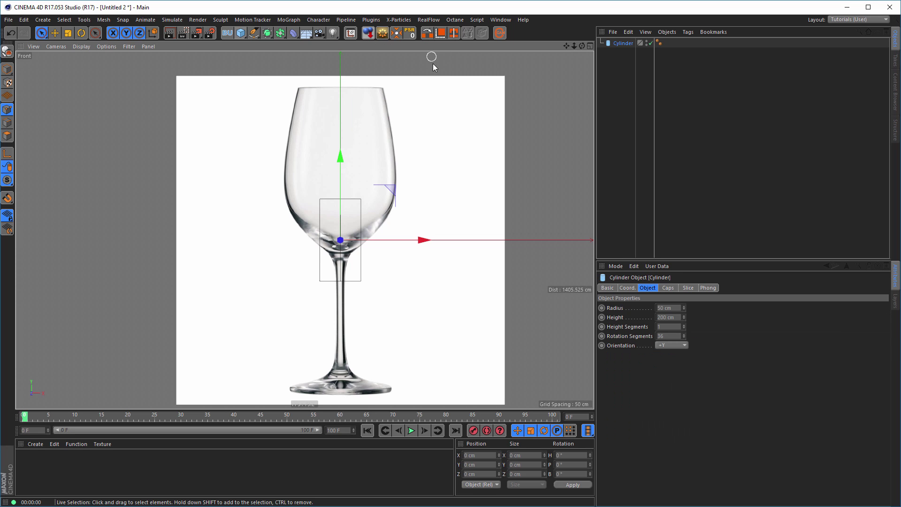
pyautogui.middleClick(384, 191)
pyautogui.middleClick(272, 170)
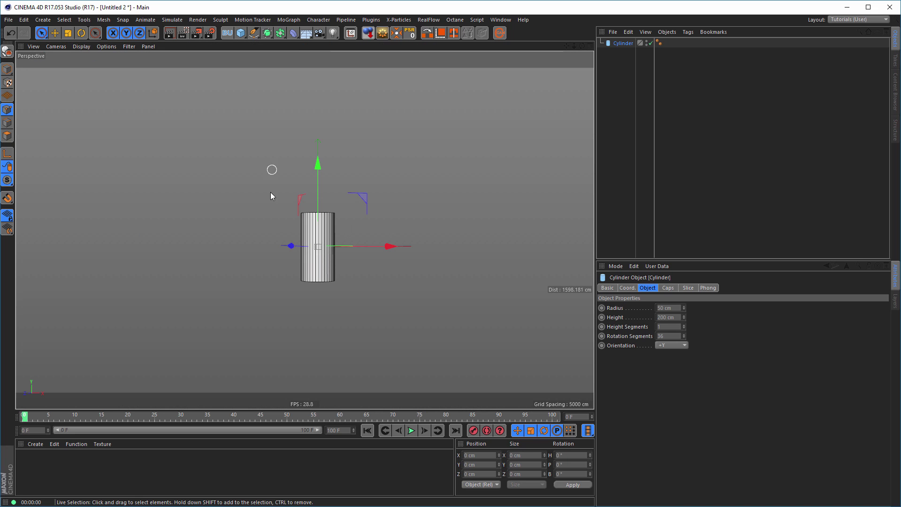
pyautogui.keyDown('alt'); pyautogui.moveTo(331, 240); pyautogui.dragTo(339, 182); pyautogui.keyUp('alt')
pyautogui.keyDown('alt'); pyautogui.moveTo(319, 213); pyautogui.dragTo(476, 175, button='right'); pyautogui.keyUp('alt')
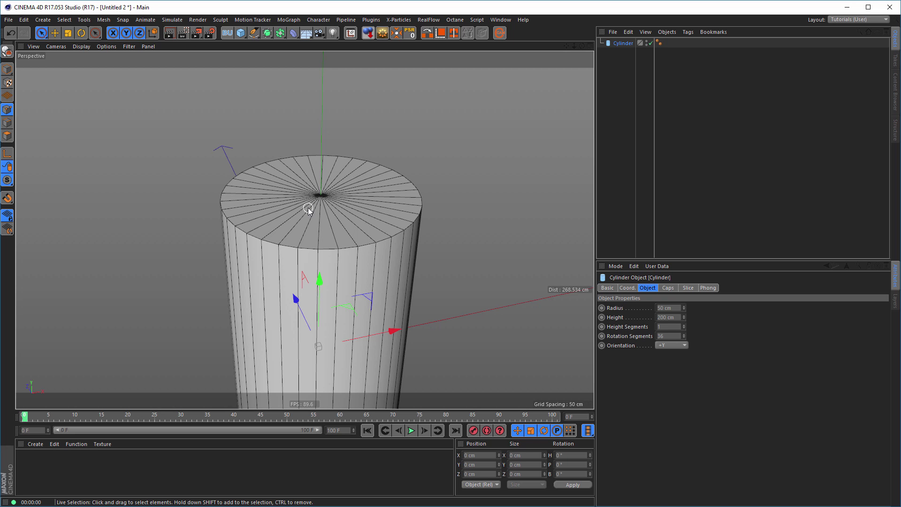
pyautogui.scroll(-5, 307, 208)
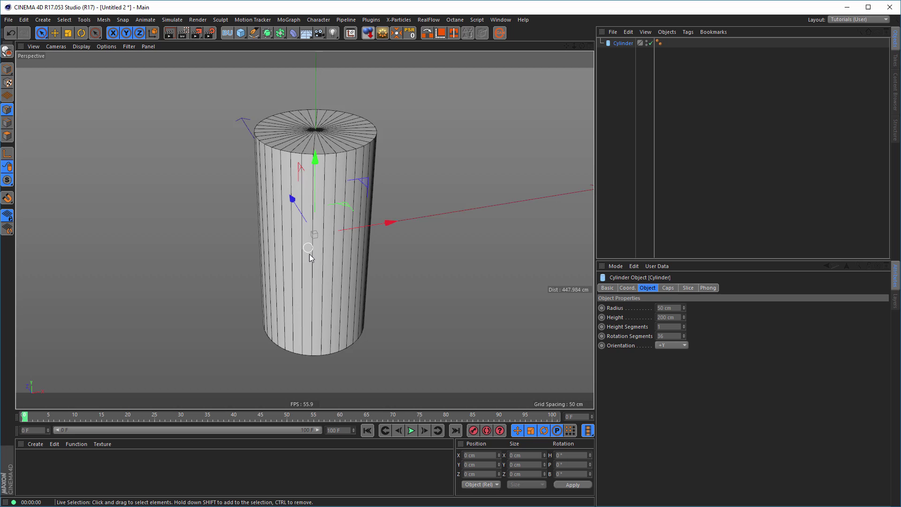
pyautogui.scroll(-1, 309, 261)
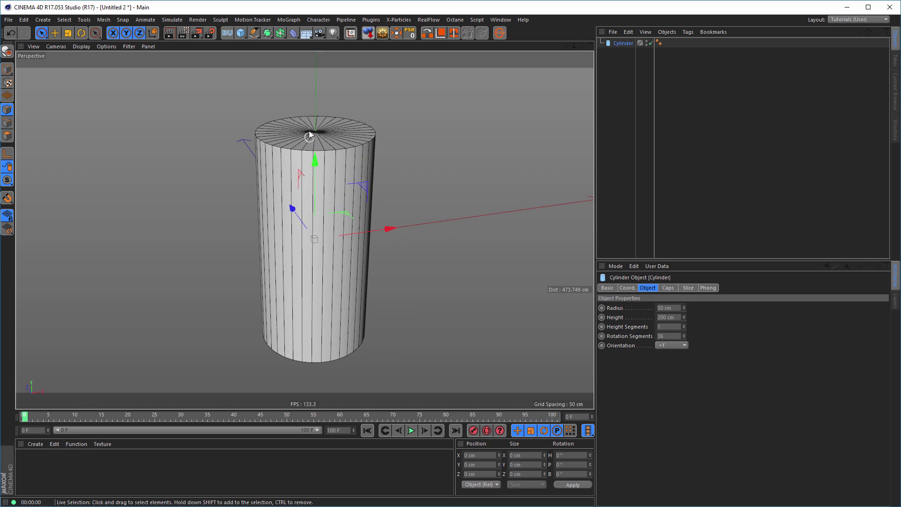
pyautogui.doubleClick(669, 335)
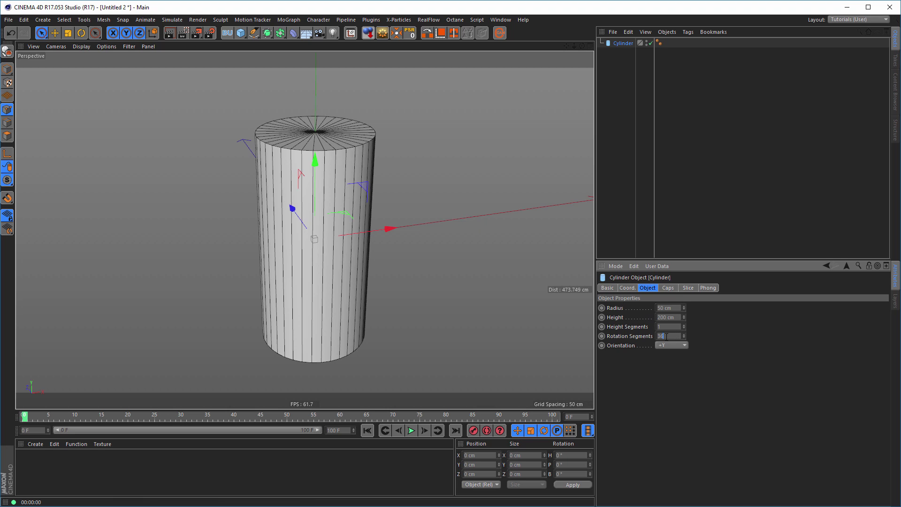
pyautogui.write('8')
pyautogui.press('Return')
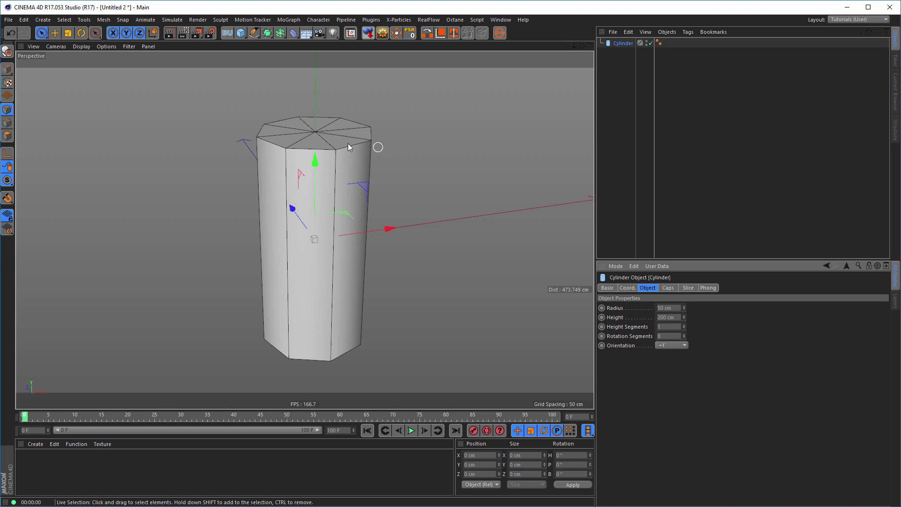
# Collapse the cylinder into a single polygon object with the Front view's reference picture displayed.
pyautogui.middleClick(312, 141)
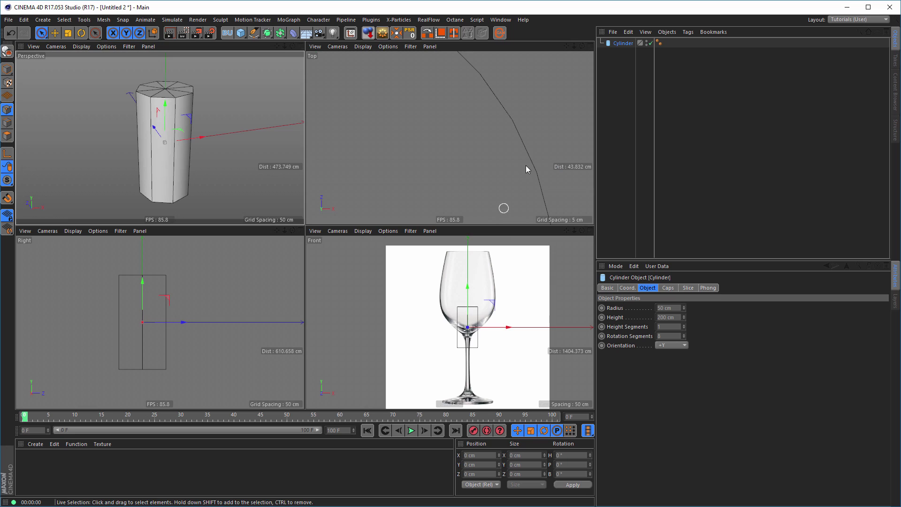
pyautogui.middleClick(489, 260)
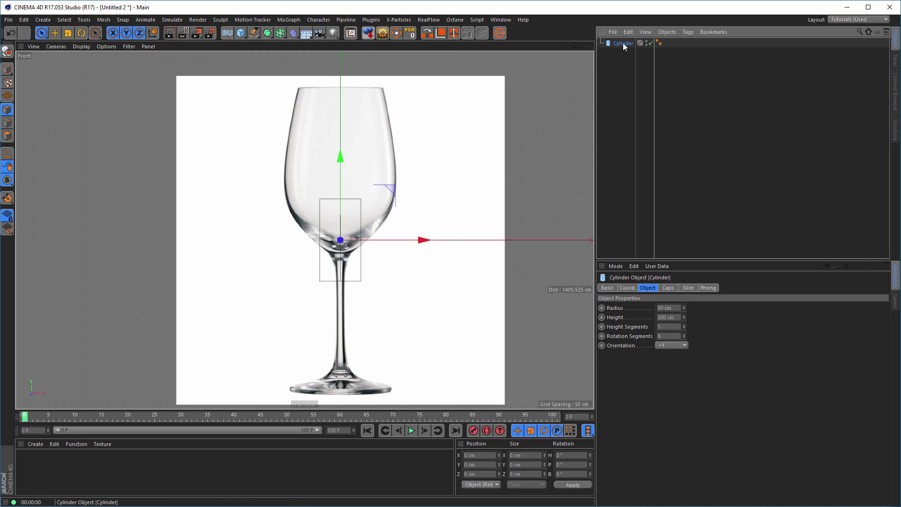
pyautogui.click(382, 33)
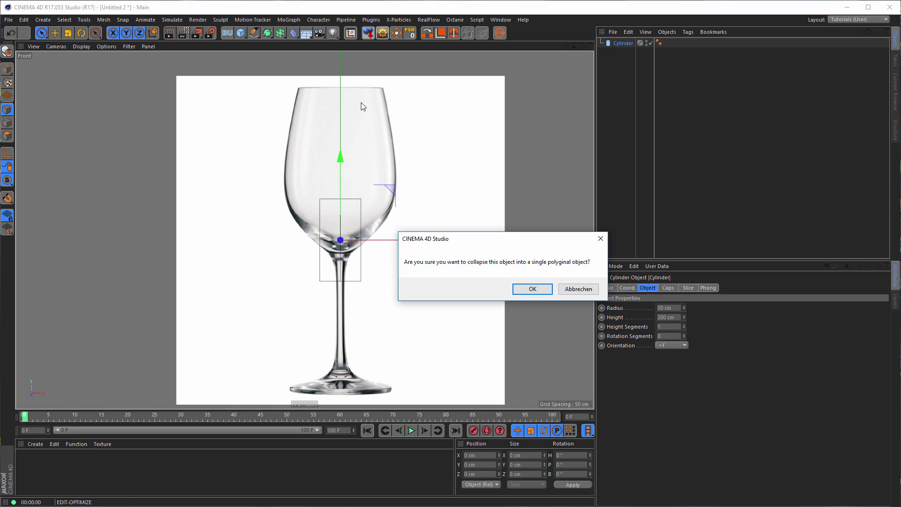
pyautogui.click(532, 289)
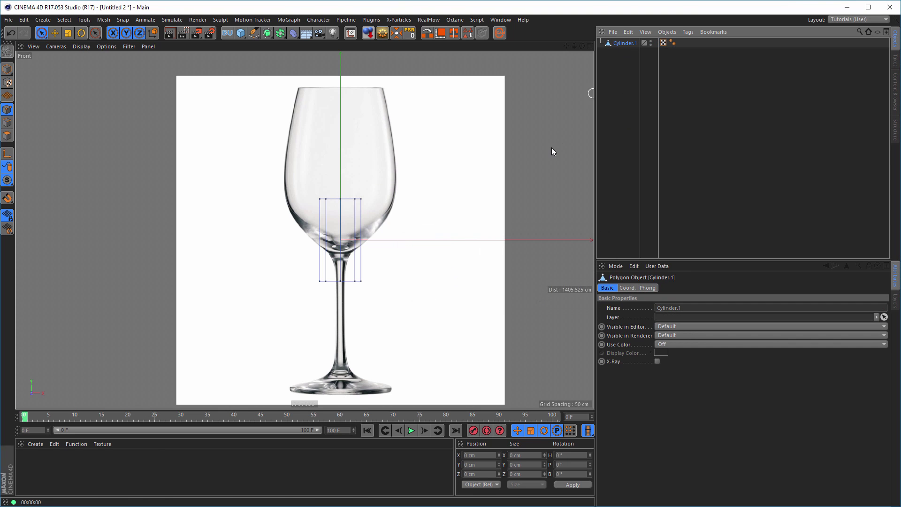
# Move the whole cylinder up along Y to about 185 cm, inside the bowl of the reference glass.
pyautogui.click(7, 69)
pyautogui.press('t')
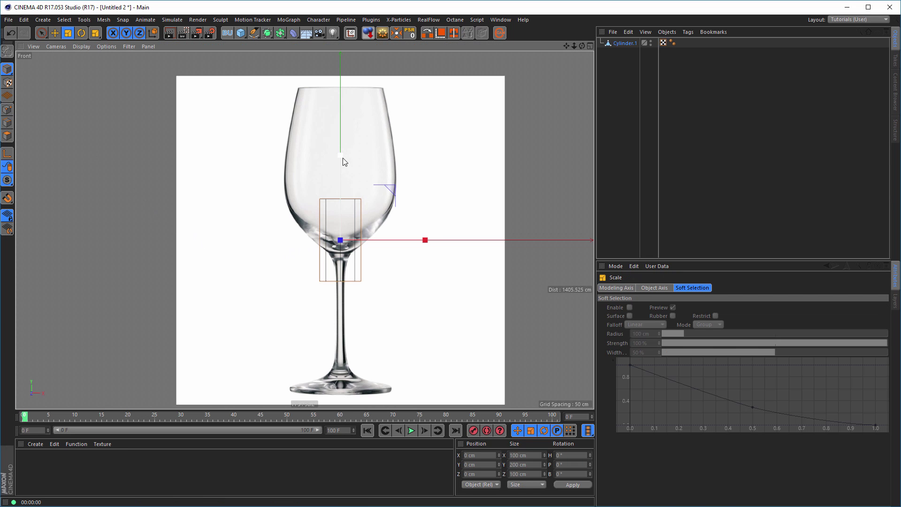
pyautogui.press('e')
pyautogui.moveTo(341, 156); pyautogui.dragTo(340, 56)
pyautogui.moveTo(511, 84); pyautogui.dragTo(458, 90)
pyautogui.keyDown('alt'); pyautogui.moveTo(323, 106); pyautogui.dragTo(361, 121, button='right'); pyautogui.keyUp('alt')
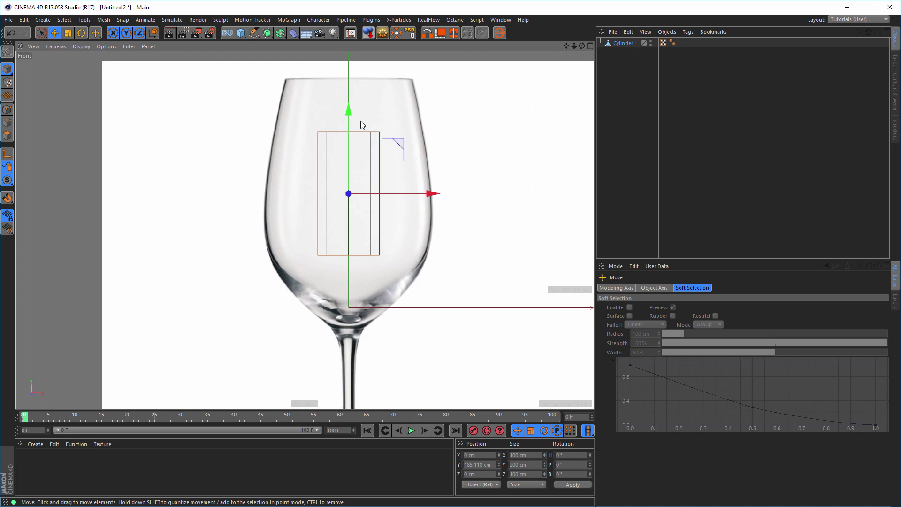
# Raise the cylinder to the glass rim at Y about 272 cm and shorten it to about 47 cm by lifting all bottom points, hidden ones included.
pyautogui.keyDown('alt'); pyautogui.moveTo(360, 122); pyautogui.dragTo(327, 202, button='middle'); pyautogui.keyUp('alt')
pyautogui.moveTo(317, 180); pyautogui.dragTo(324, 130)
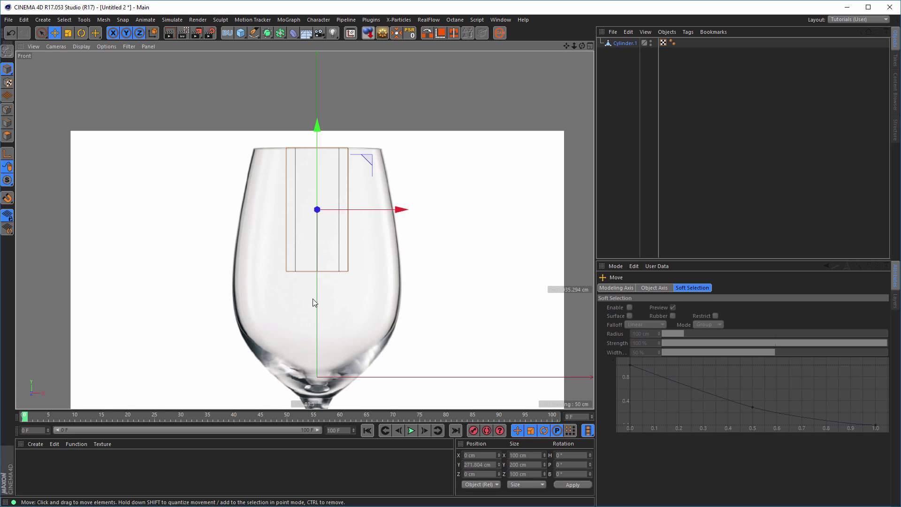
pyautogui.click(7, 110)
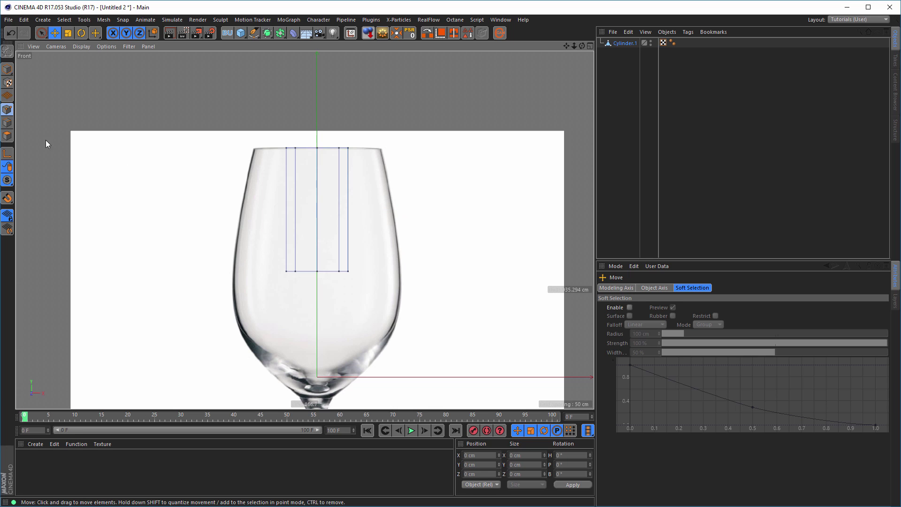
pyautogui.click(41, 34)
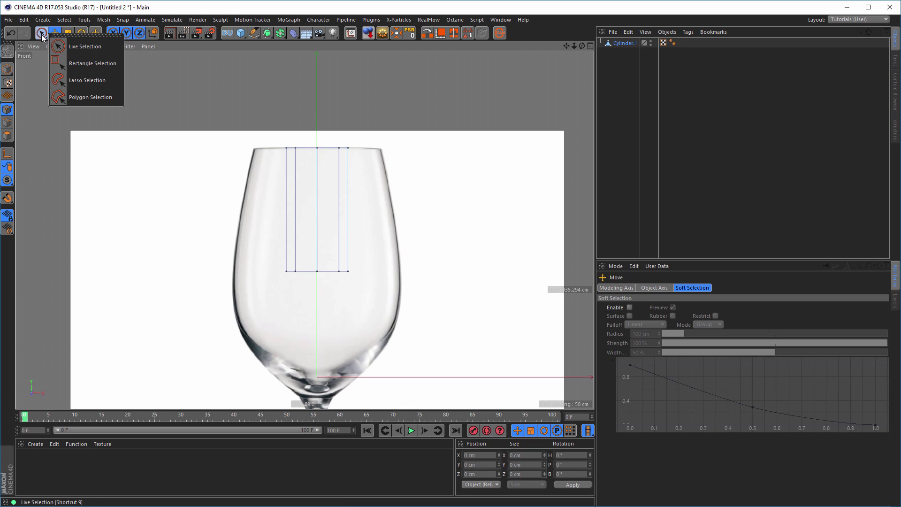
pyautogui.click(80, 63)
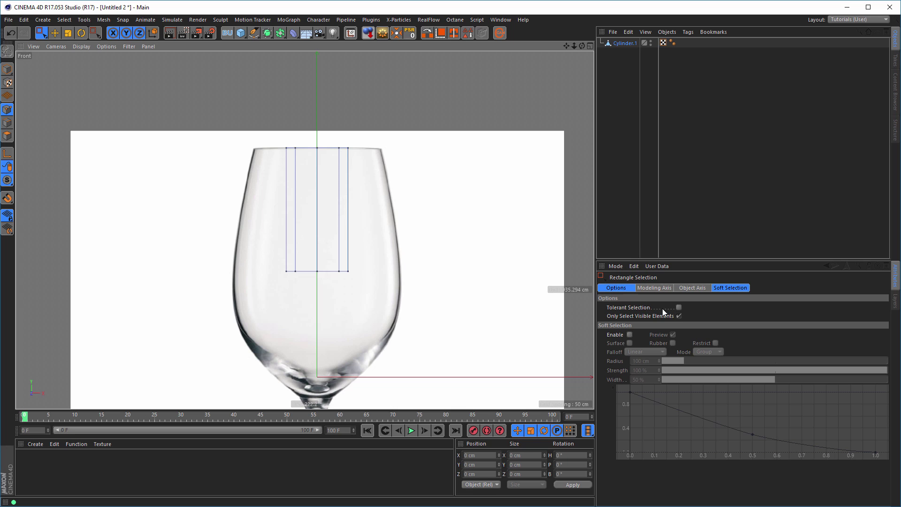
pyautogui.click(678, 316)
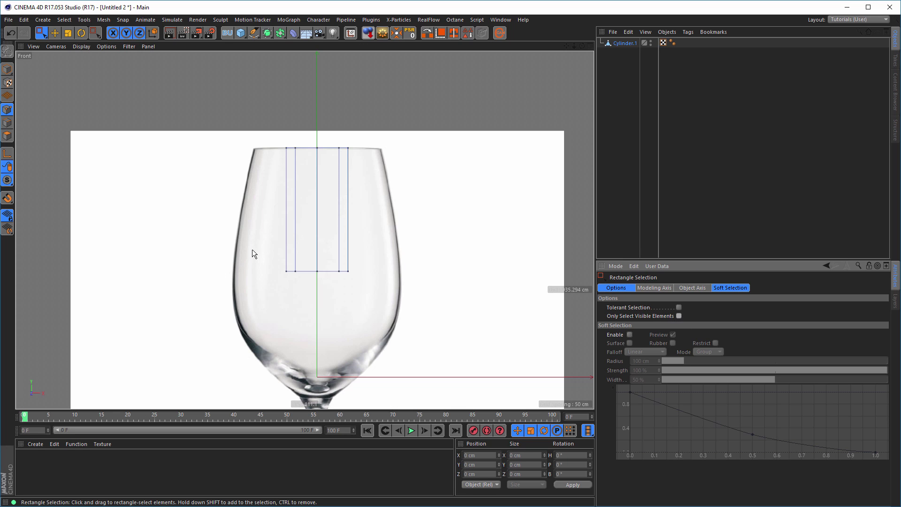
pyautogui.moveTo(459, 327); pyautogui.dragTo(279, 256)
pyautogui.moveTo(319, 187); pyautogui.dragTo(307, 95)
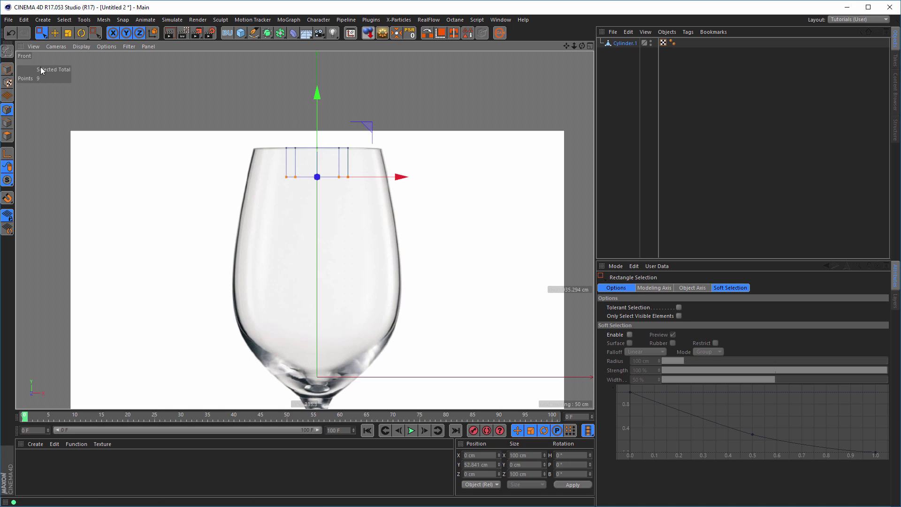
# Center the shortened cylinder's axis on its own geometry in Model mode.
pyautogui.click(8, 69)
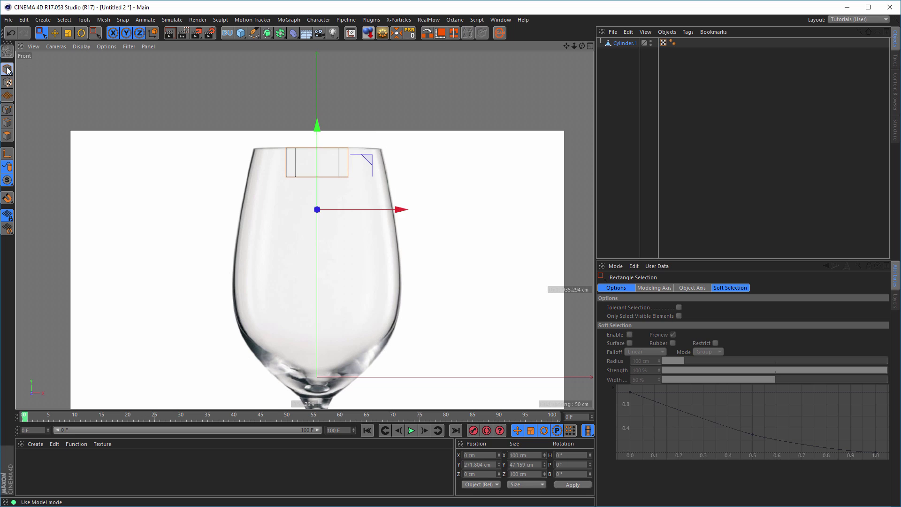
pyautogui.click(618, 45)
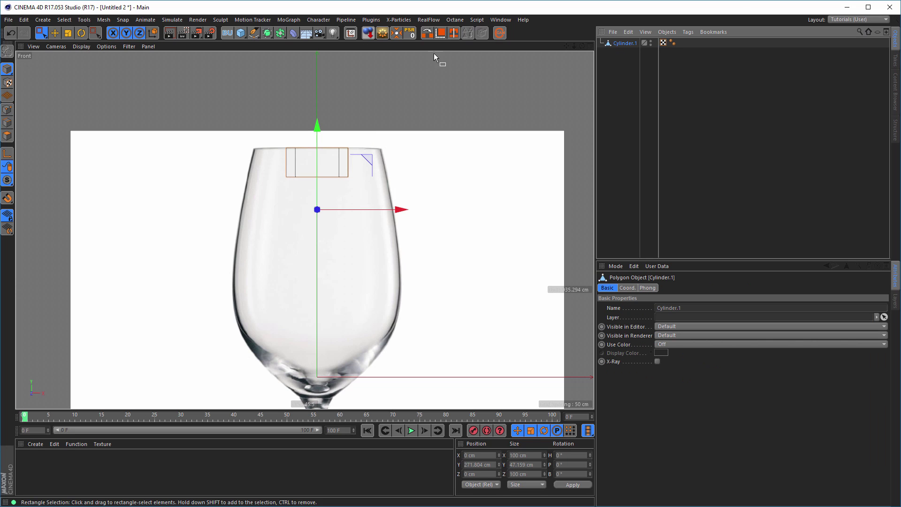
pyautogui.click(396, 33)
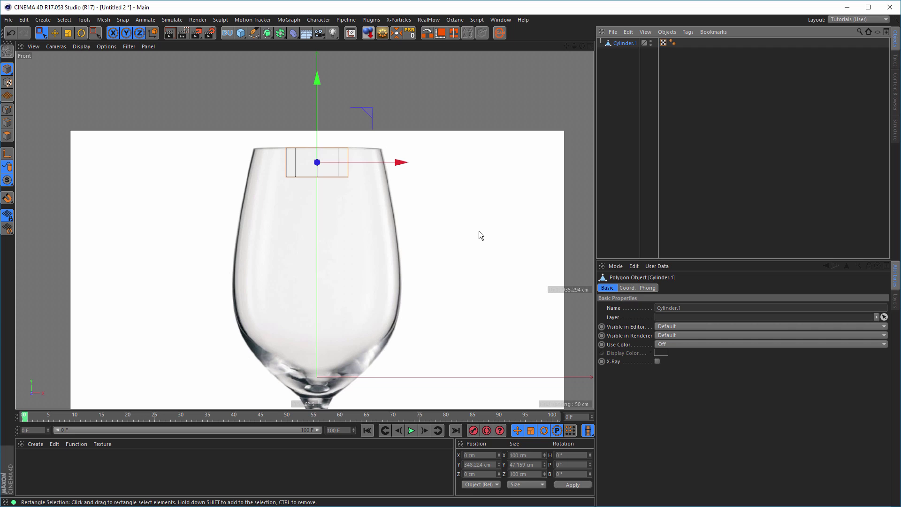
# Scale the cylinder uniformly to about 204% to match the rim's width, and lower it to Y about 322 cm so its top meets the rim.
pyautogui.press('t')
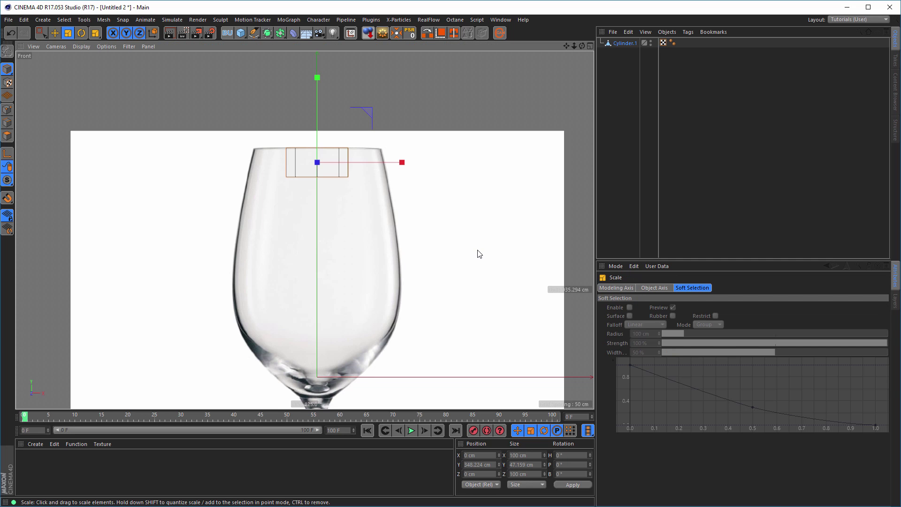
pyautogui.moveTo(480, 249); pyautogui.dragTo(896, 220)
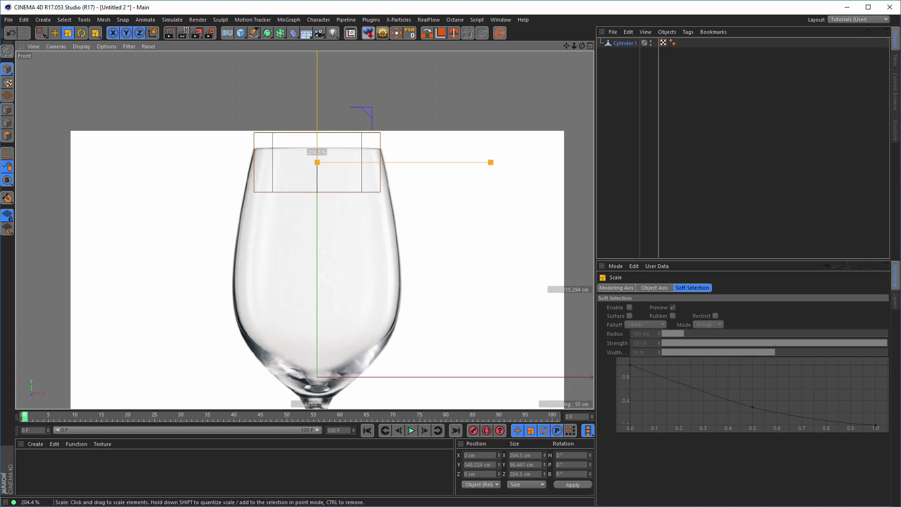
pyautogui.press('e')
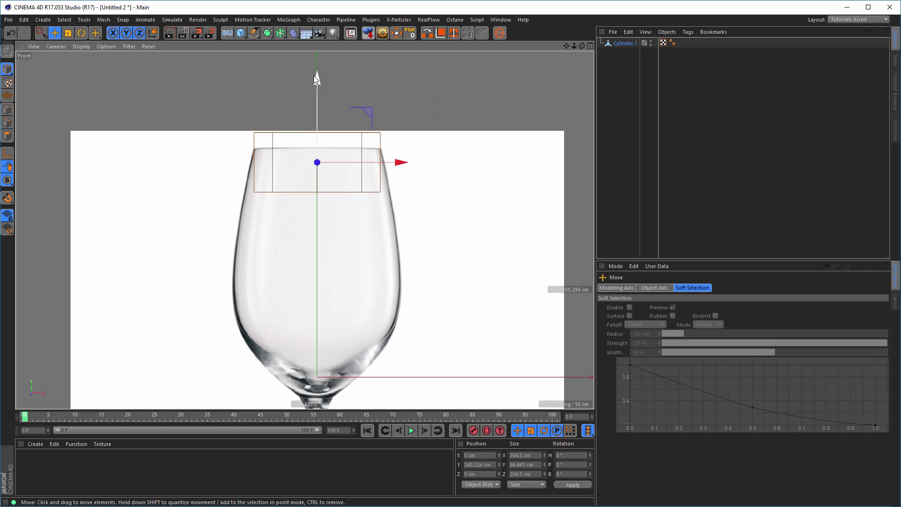
pyautogui.moveTo(314, 77); pyautogui.dragTo(314, 97)
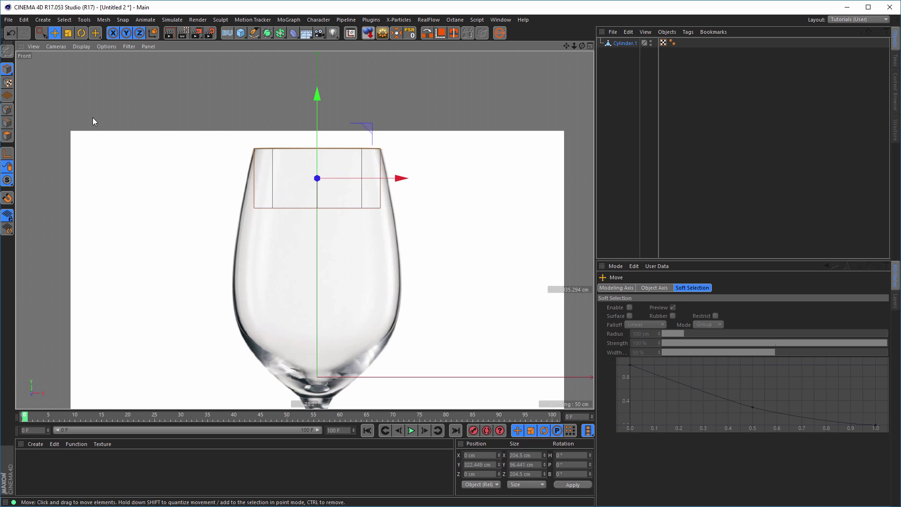
# Select the cylinder's bottom edge loop and scale it to about 244 cm wide to match the bowl's outline.
pyautogui.click(7, 124)
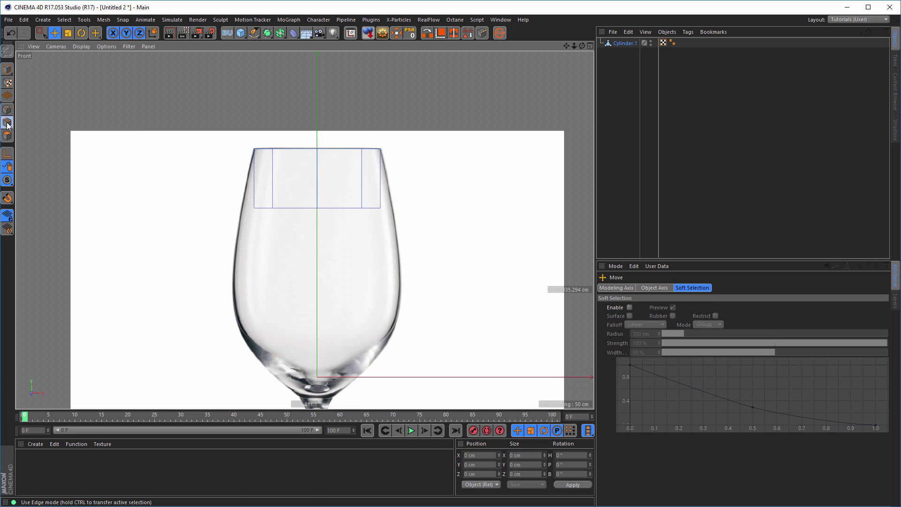
pyautogui.doubleClick(294, 209)
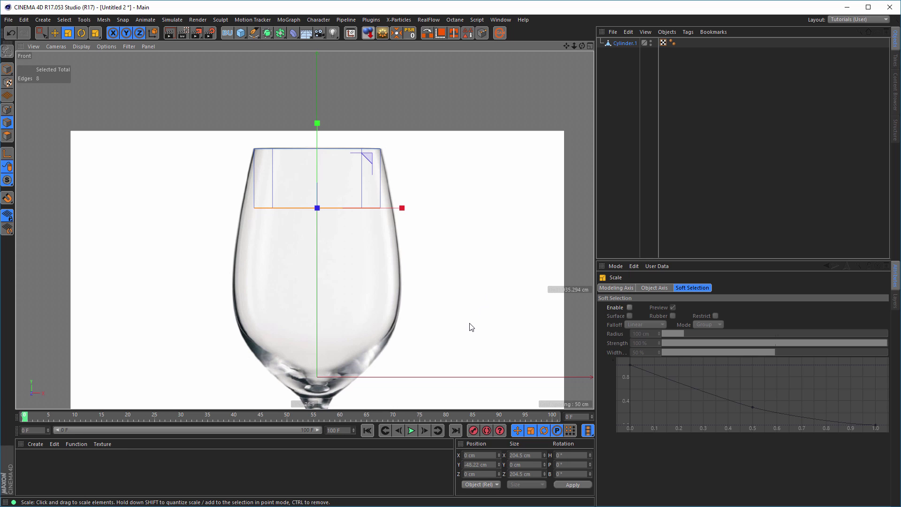
pyautogui.press('t')
pyautogui.moveTo(469, 326); pyautogui.dragTo(533, 299)
# Extrude the bottom edge loop down to local Y about -136 cm and scale it to about 268 cm, following the bowl's widening sides.
pyautogui.press('e')
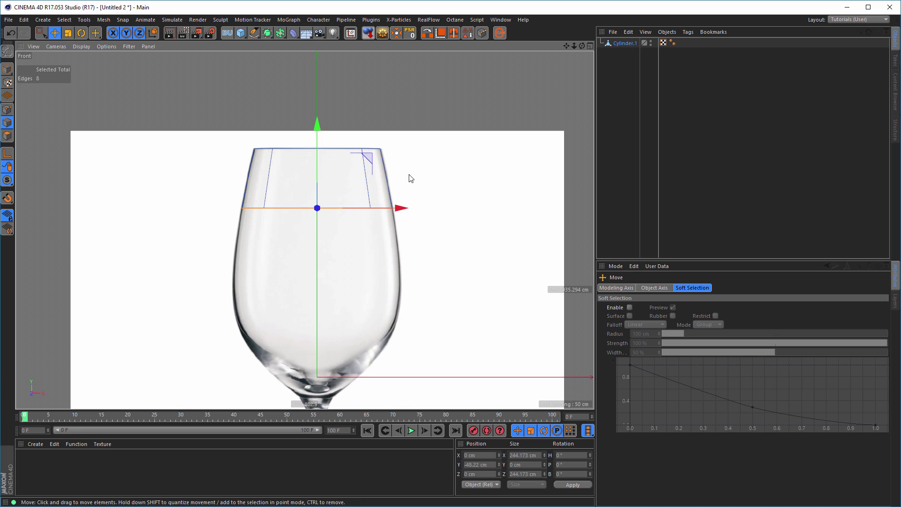
pyautogui.moveTo(317, 127); pyautogui.dragTo(304, 178)
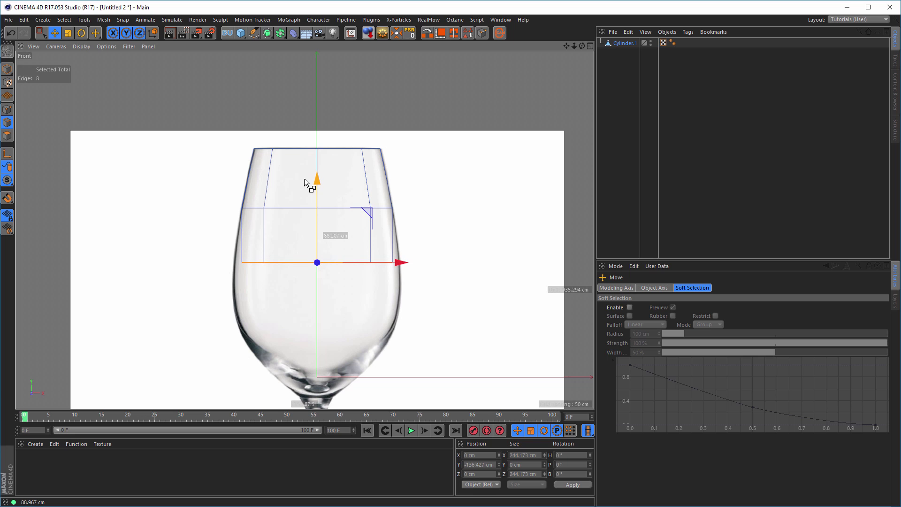
pyautogui.press('t')
pyautogui.moveTo(455, 350); pyautogui.dragTo(486, 337)
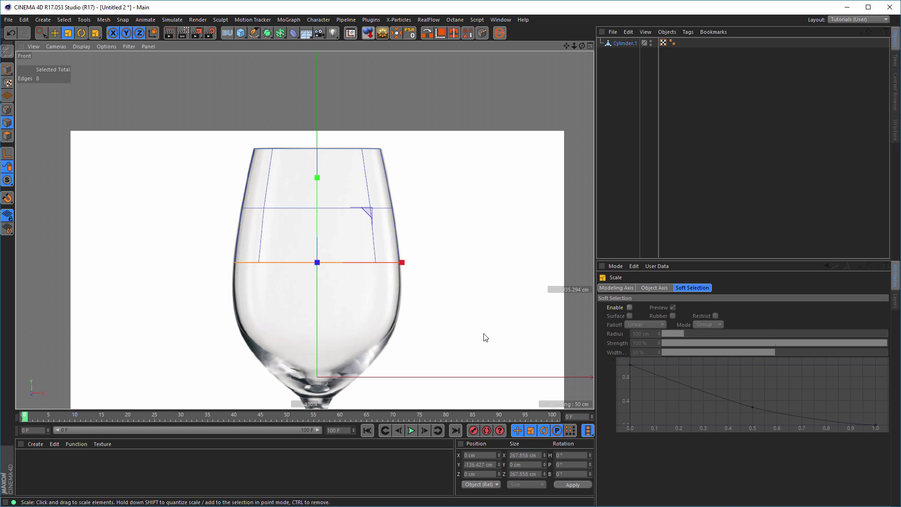
# Extrude the bottom loop down in two sections along the lower bowl, ending at local Y about -301 cm and scaled to about 175 cm.
pyautogui.press('e')
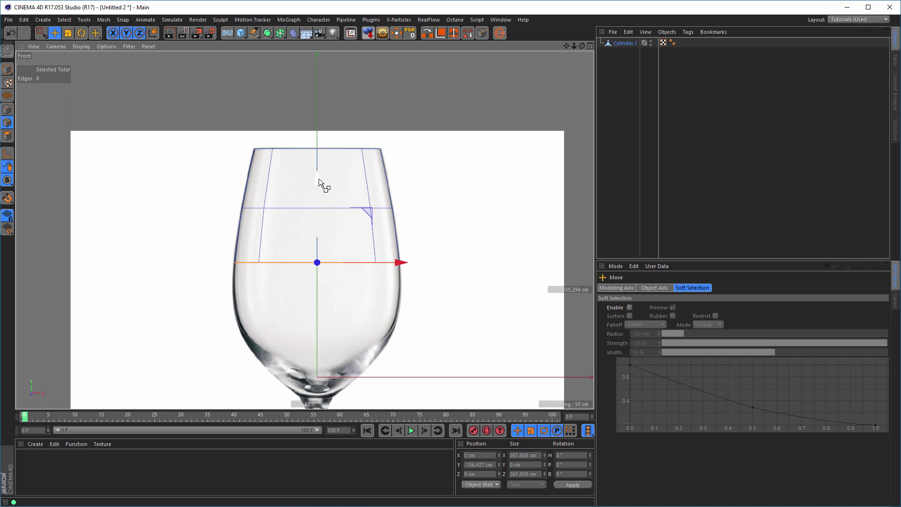
pyautogui.moveTo(319, 179); pyautogui.dragTo(312, 281)
pyautogui.press('t')
pyautogui.moveTo(479, 350); pyautogui.dragTo(366, 394)
# Extrude the loop down to the bowl's base at local Y about -353 cm and scale it in to about 58 cm.
pyautogui.keyDown('alt'); pyautogui.moveTo(375, 348); pyautogui.dragTo(383, 238, button='middle'); pyautogui.keyUp('alt')
pyautogui.scroll(3, 374, 284)
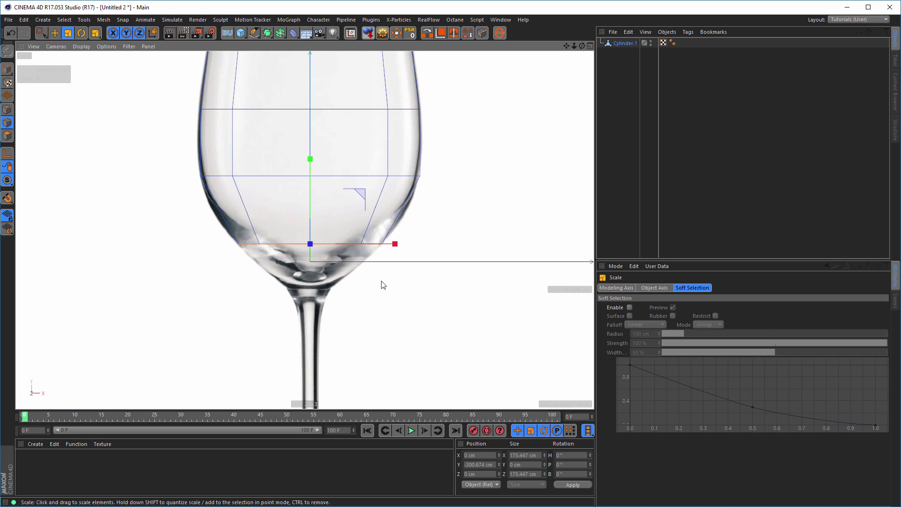
pyautogui.press('e')
pyautogui.moveTo(311, 159); pyautogui.dragTo(313, 202)
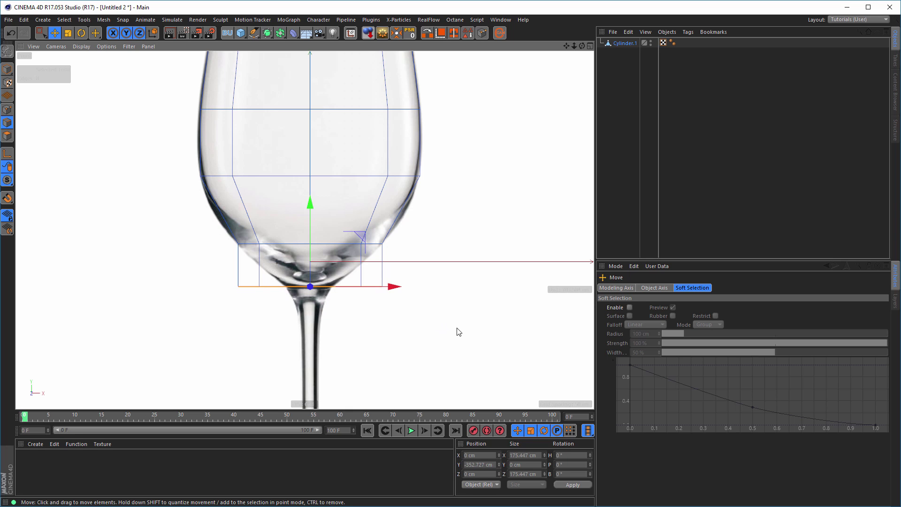
pyautogui.press('t')
pyautogui.moveTo(466, 330); pyautogui.dragTo(195, 338)
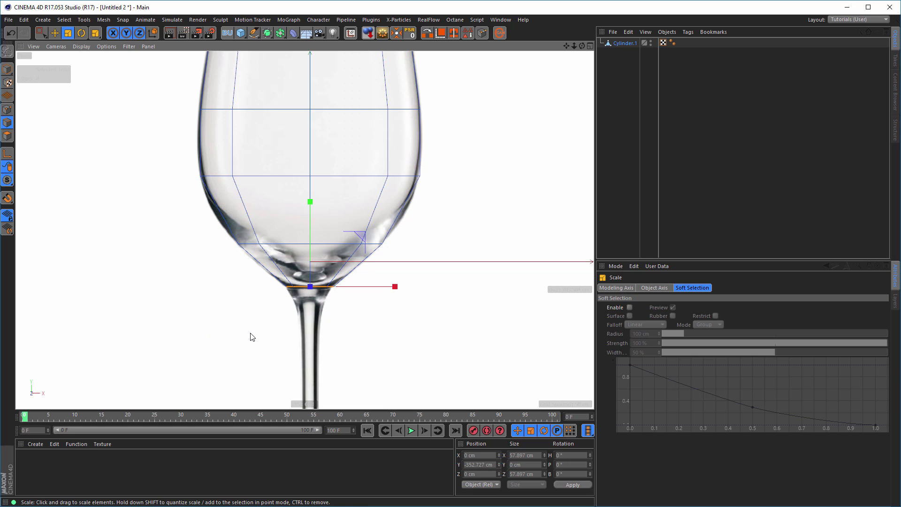
# Extrude the loop down to the top of the stem at local Y about -389 cm and scale it to about 25 cm.
pyautogui.press('e')
pyautogui.keyDown('ctrl'); pyautogui.moveTo(310, 200); pyautogui.dragTo(310, 228); pyautogui.keyUp('ctrl')
pyautogui.keyDown('ctrl'); pyautogui.moveTo(308, 230); pyautogui.dragTo(308, 233); pyautogui.keyUp('ctrl')
pyautogui.press('t')
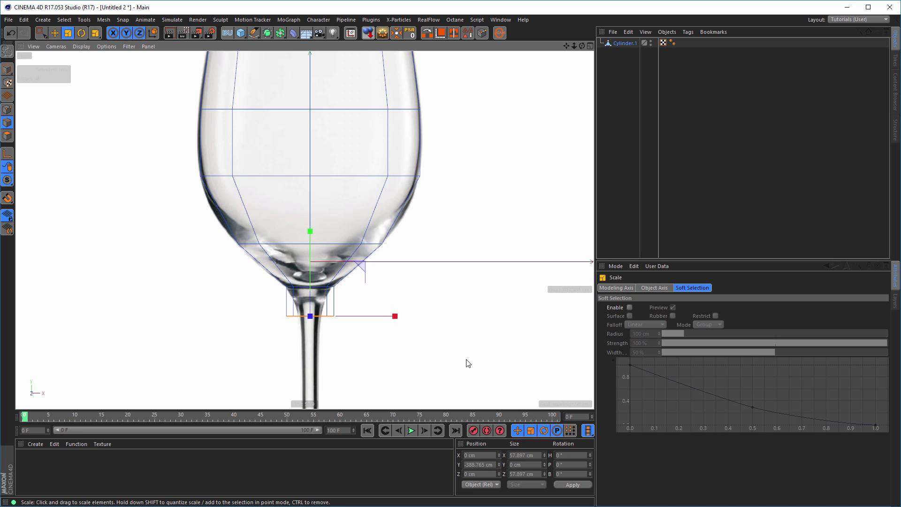
pyautogui.moveTo(464, 363); pyautogui.dragTo(217, 381)
# Extrude the edge loop straight down the stem to local Y about -601 cm, just above where the stem flares.
pyautogui.keyDown('alt'); pyautogui.moveTo(318, 340); pyautogui.dragTo(359, 197, button='middle'); pyautogui.keyUp('alt')
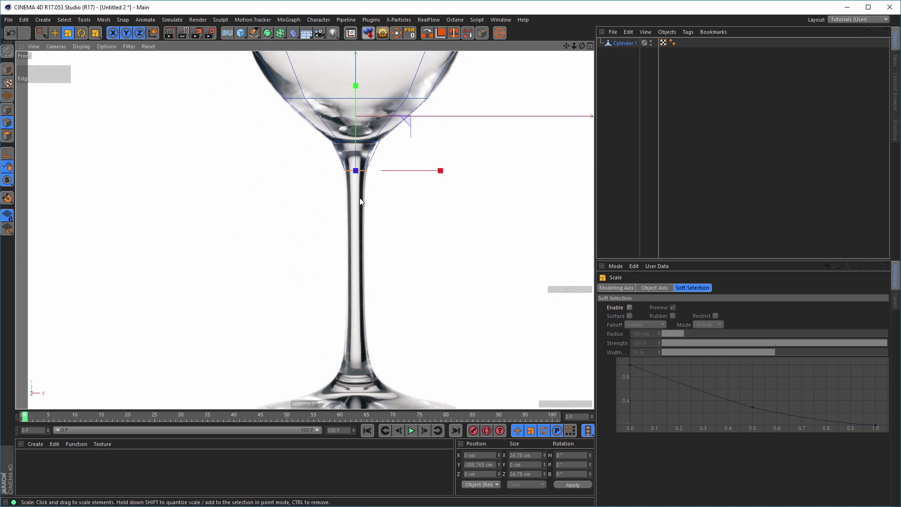
pyautogui.press('e')
pyautogui.moveTo(356, 89); pyautogui.dragTo(349, 265)
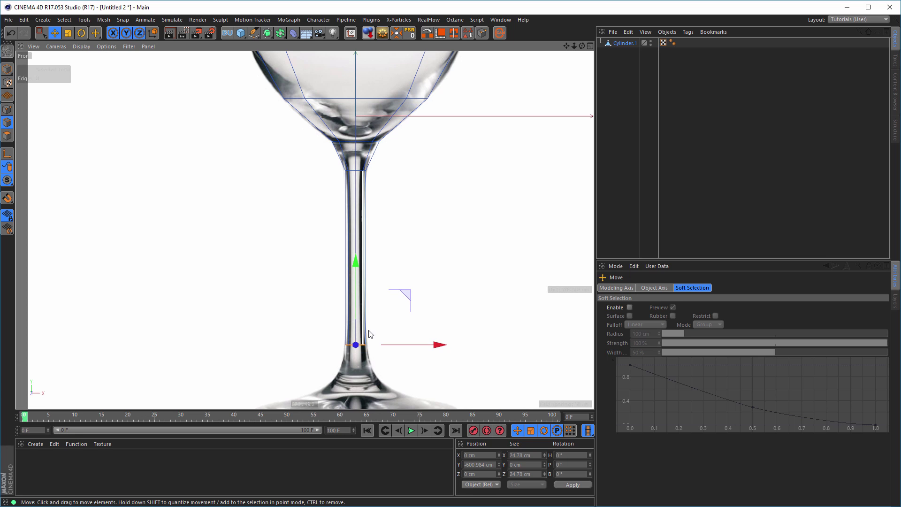
# Extrude the loop to the stem's flared end at local Y about -642 cm and scale it out to about 47 cm.
pyautogui.keyDown('alt'); pyautogui.moveTo(371, 295); pyautogui.dragTo(362, 173, button='middle'); pyautogui.keyUp('alt')
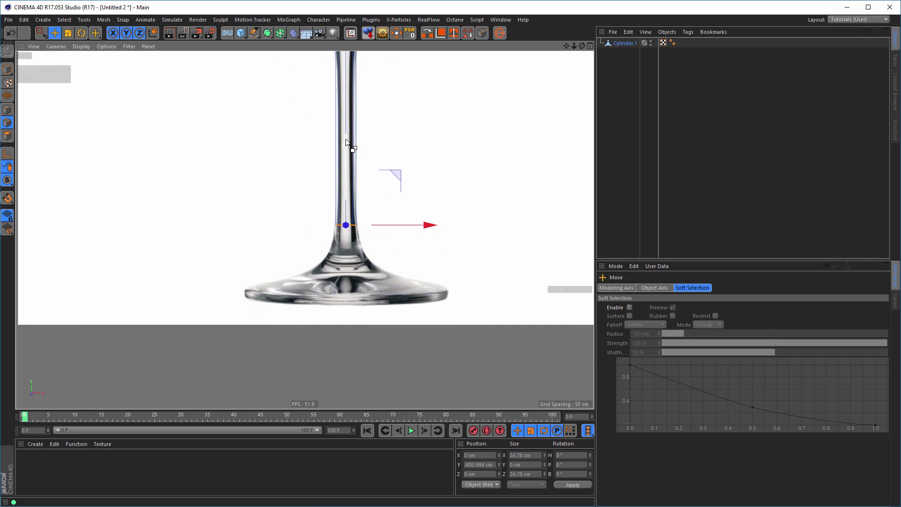
pyautogui.moveTo(346, 139); pyautogui.dragTo(339, 176)
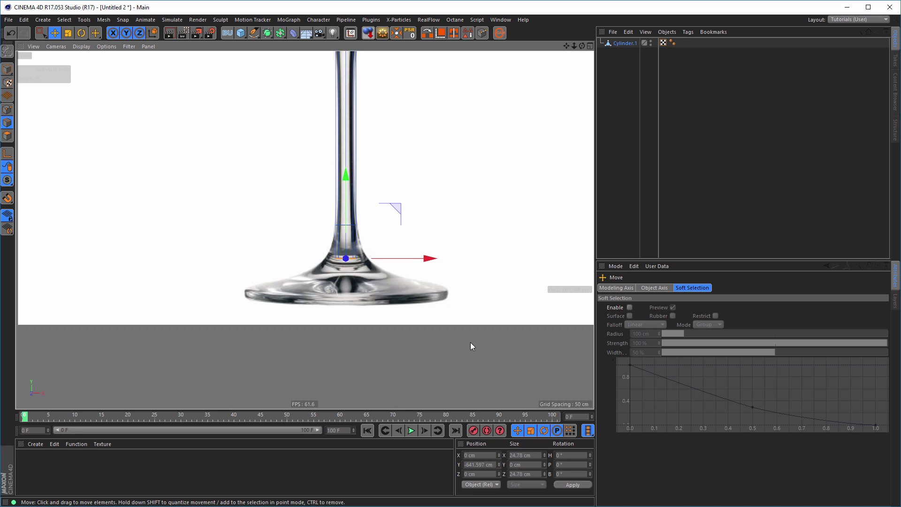
pyautogui.press('t')
pyautogui.moveTo(469, 293); pyautogui.dragTo(507, 257)
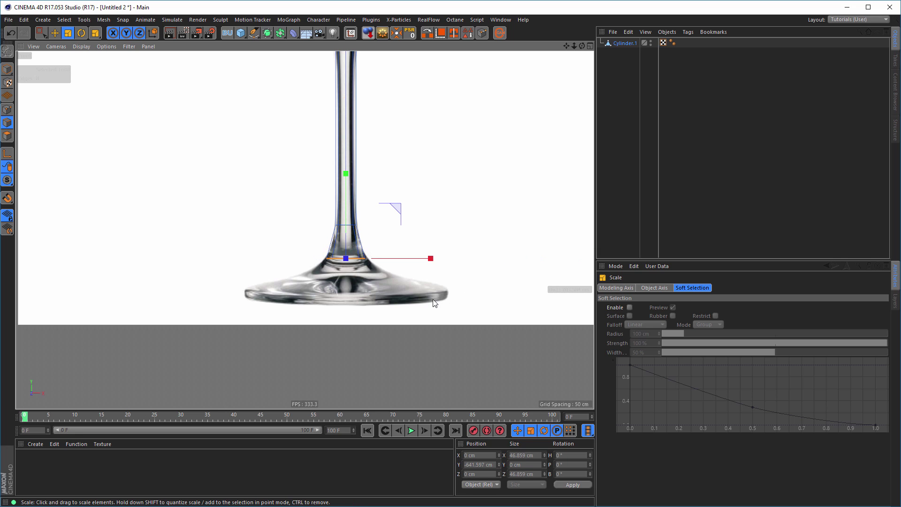
# Extrude the loop down onto the foot at local Y about -666 cm and scale it out to about 135 cm.
pyautogui.press('e')
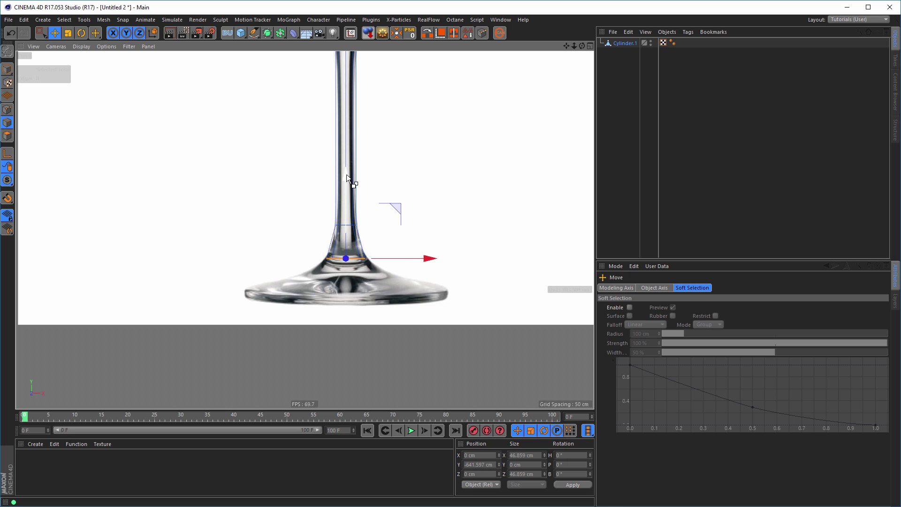
pyautogui.moveTo(346, 175); pyautogui.dragTo(339, 193)
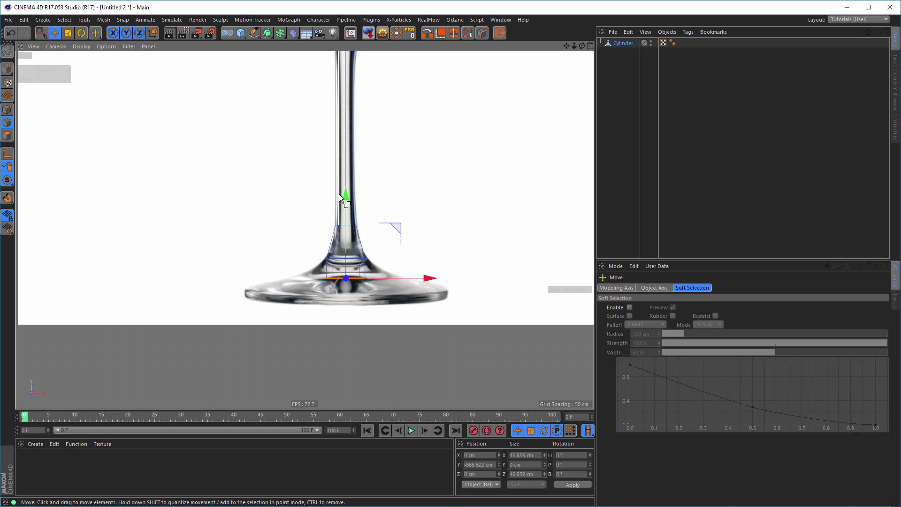
pyautogui.press('t')
pyautogui.moveTo(94, 277); pyautogui.dragTo(438, 171)
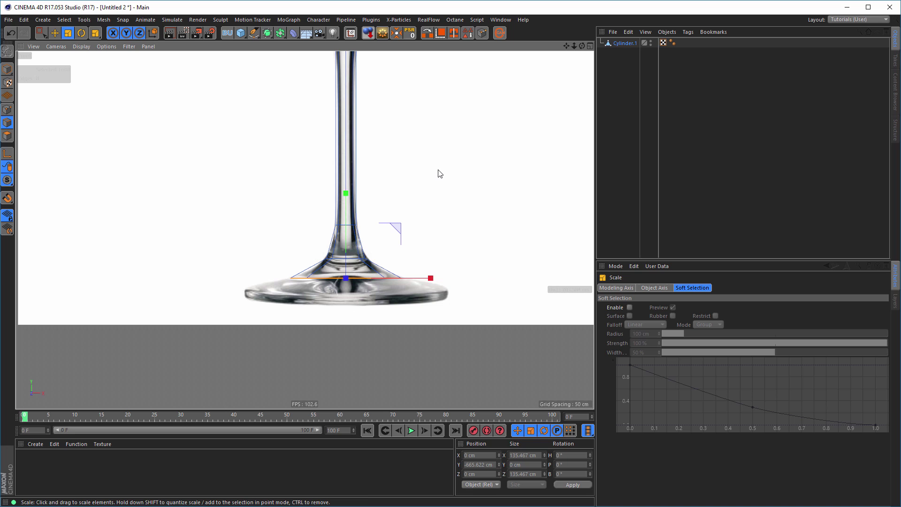
# Extrude the loop to the foot's outer edge at local Y about -678 cm and scale it to about 243 cm.
pyautogui.press('e')
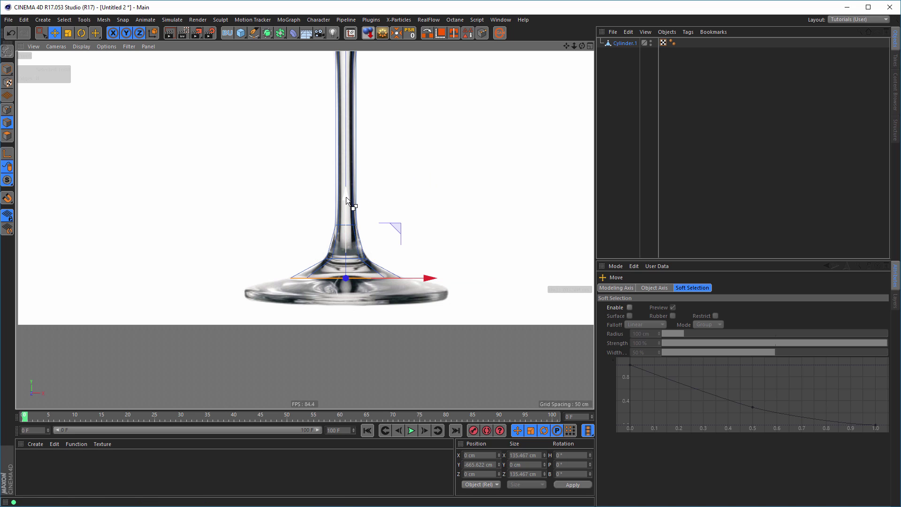
pyautogui.moveTo(345, 197); pyautogui.dragTo(337, 207)
pyautogui.press('t')
pyautogui.moveTo(162, 216); pyautogui.dragTo(434, 174)
# Extrude the outer loop straight down to local Y about -689 cm for the foot's thickness, and switch to the Perspective view.
pyautogui.press('e')
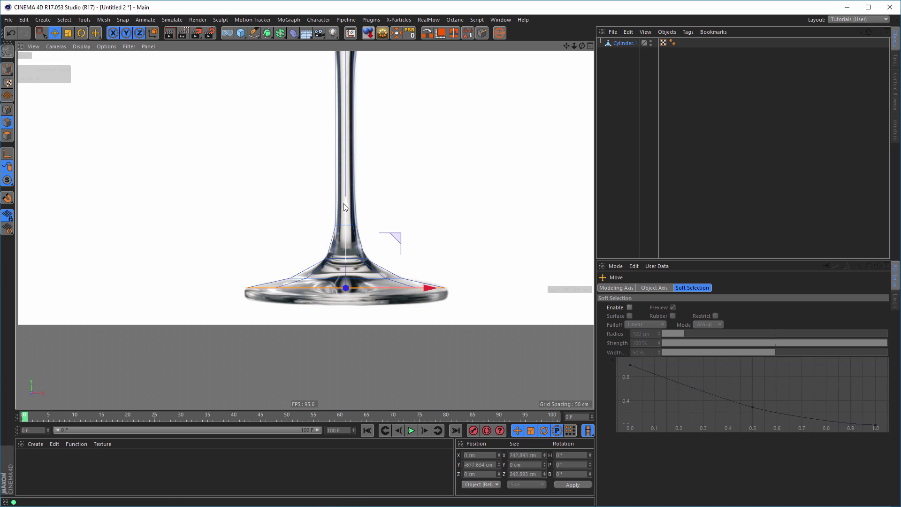
pyautogui.moveTo(344, 204); pyautogui.dragTo(342, 213)
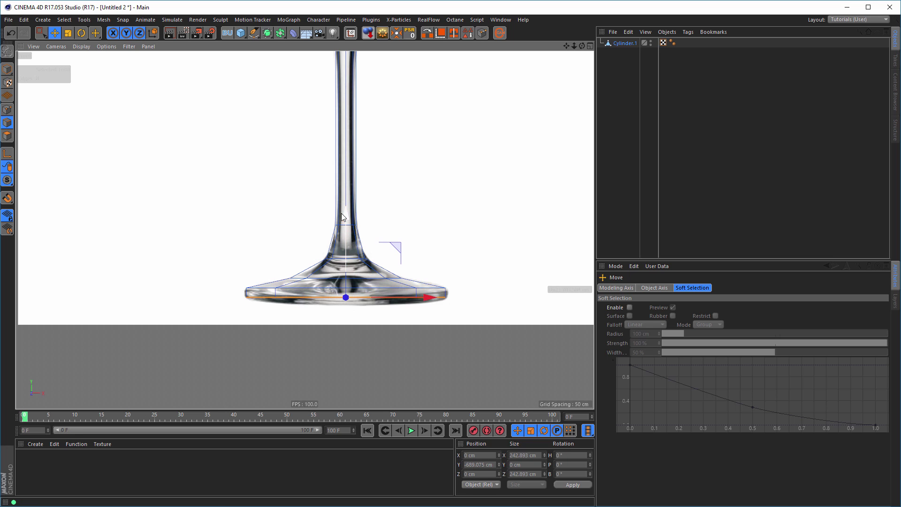
pyautogui.middleClick(430, 223)
pyautogui.middleClick(215, 159)
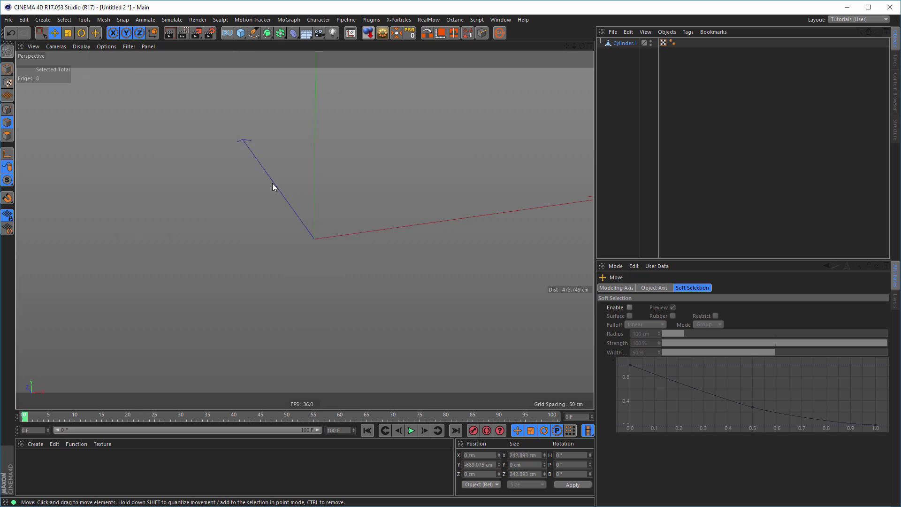
# Select the loop of triangular polygons capping the top of the bowl.
pyautogui.keyDown('alt'); pyautogui.moveTo(336, 194); pyautogui.dragTo(207, 226, button='right'); pyautogui.keyUp('alt')
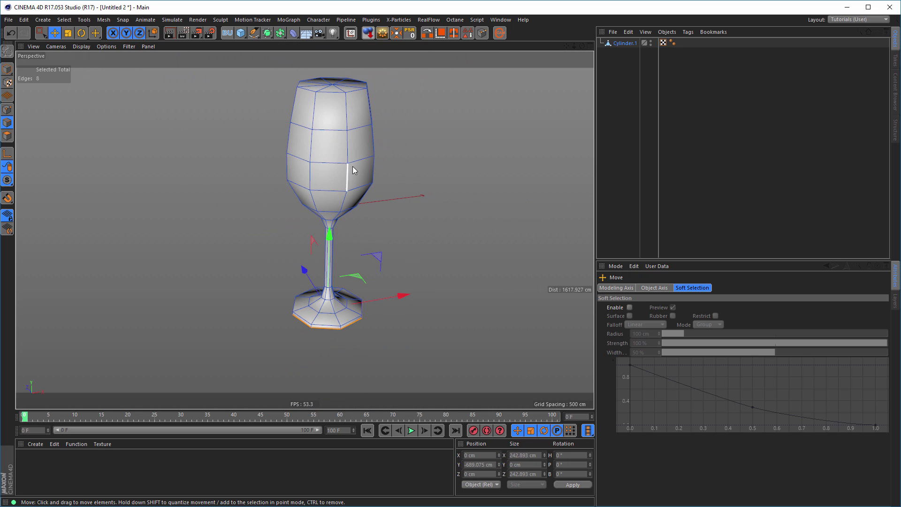
pyautogui.keyDown('alt'); pyautogui.moveTo(353, 167); pyautogui.dragTo(336, 230); pyautogui.keyUp('alt')
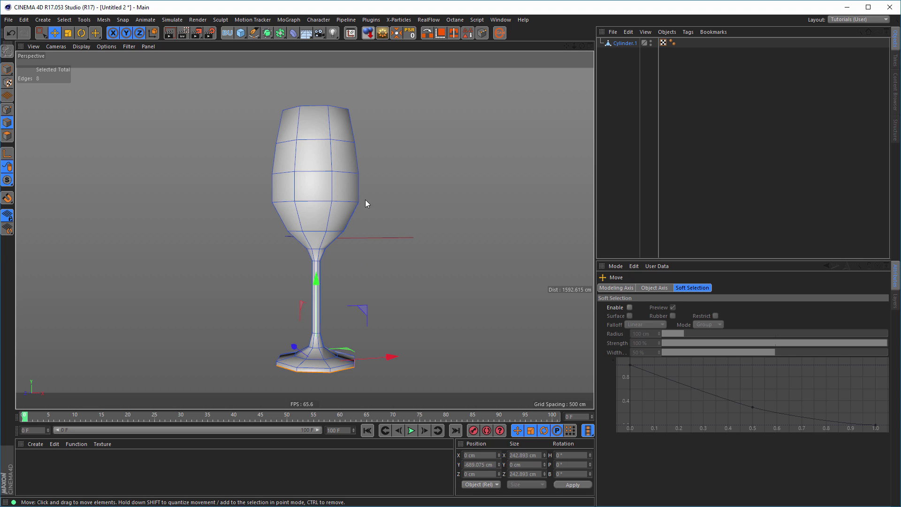
pyautogui.keyDown('alt'); pyautogui.moveTo(336, 153); pyautogui.dragTo(295, 184); pyautogui.keyUp('alt')
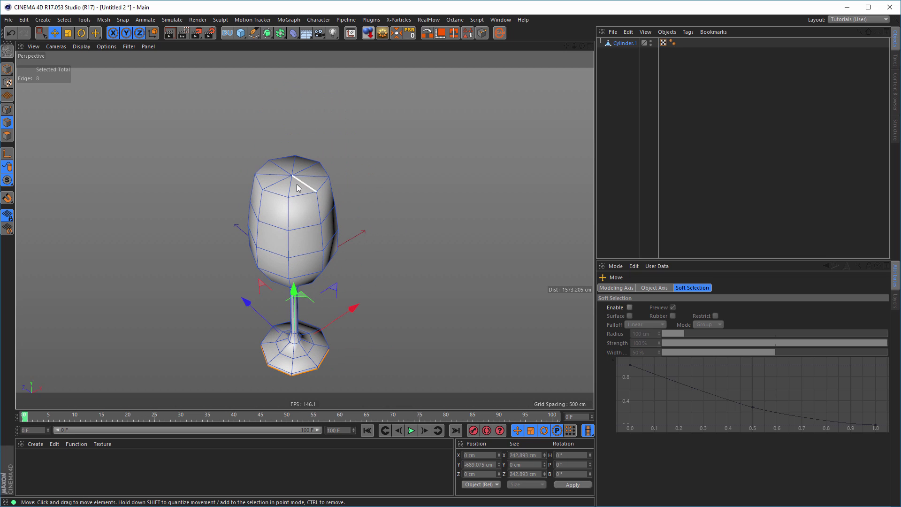
pyautogui.keyDown('alt'); pyautogui.moveTo(302, 177); pyautogui.dragTo(356, 164, button='right'); pyautogui.keyUp('alt')
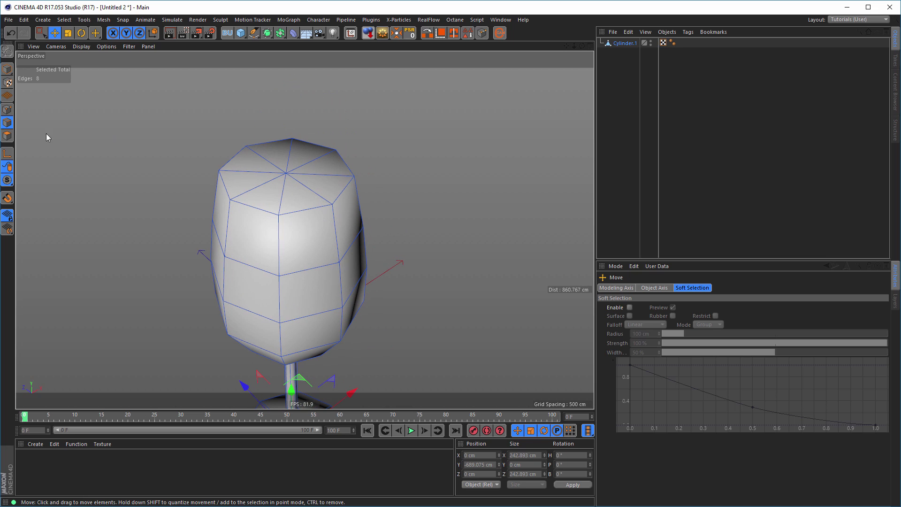
pyautogui.click(7, 136)
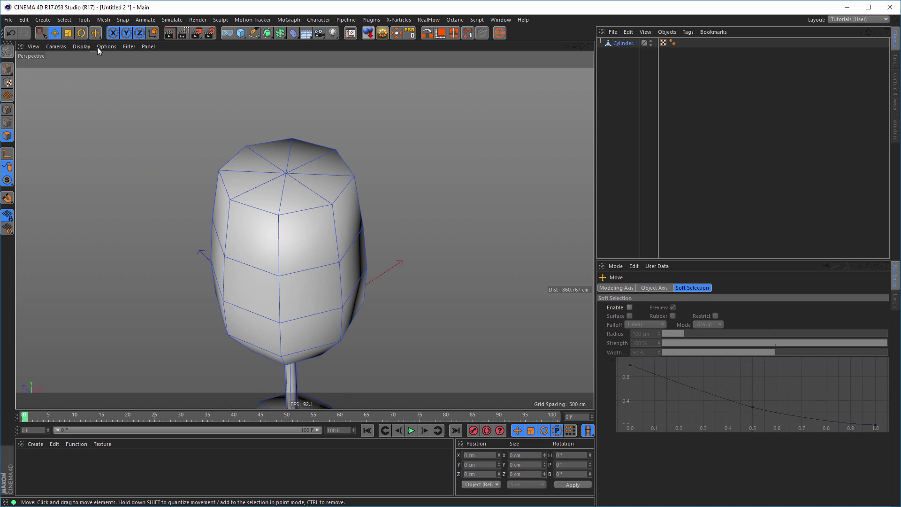
pyautogui.press('u')
pyautogui.press('l')
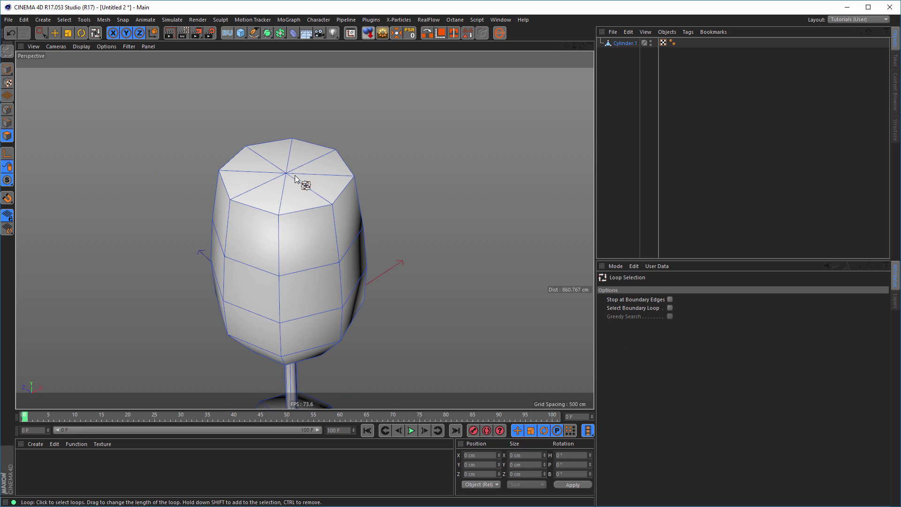
pyautogui.click(303, 178)
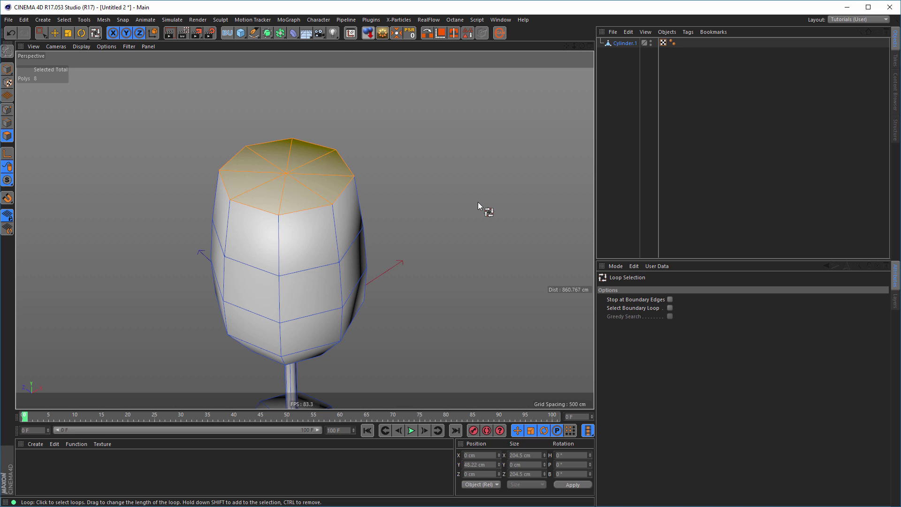
# Try insetting the bowl's top cap polygons by about 6.7 cm with Extrude Inner, comparing against the reference photo.
pyautogui.middleClick(477, 202)
pyautogui.middleClick(432, 257)
pyautogui.scroll(-5, 305, 225)
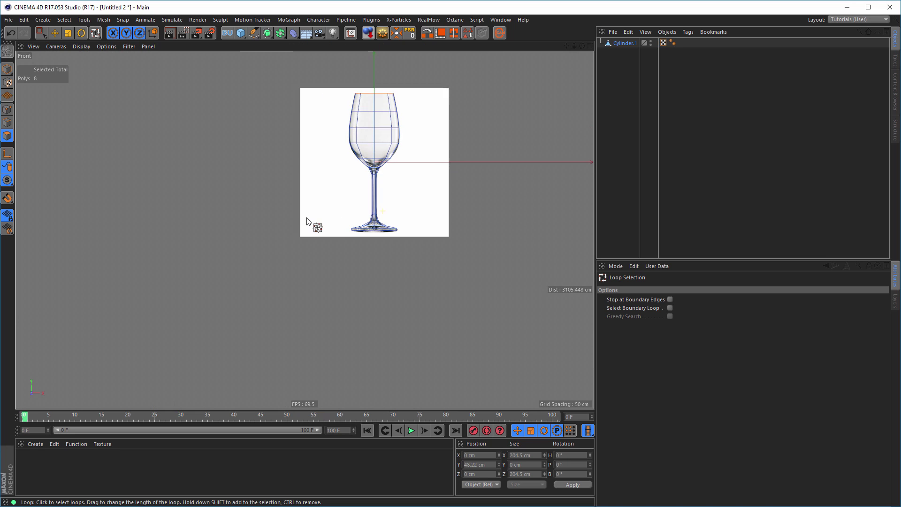
pyautogui.scroll(6, 305, 225)
pyautogui.scroll(2, 409, 168)
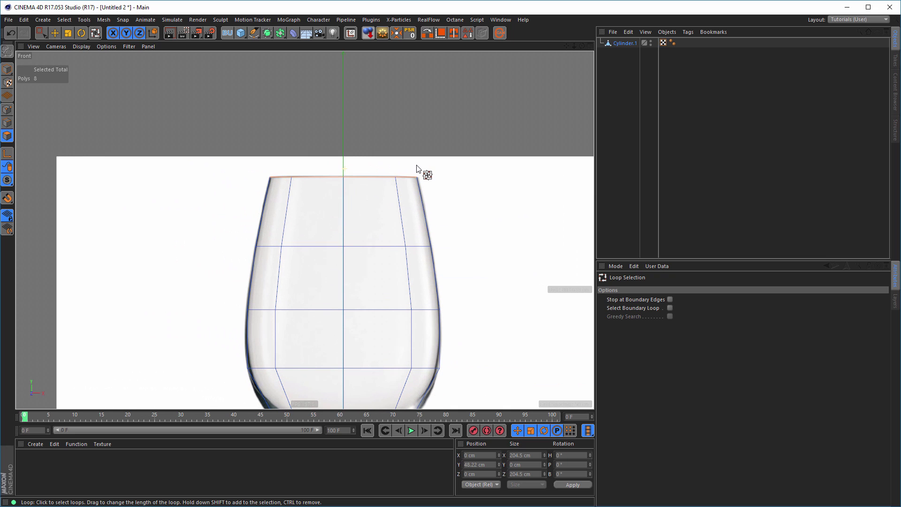
pyautogui.middleClick(483, 211)
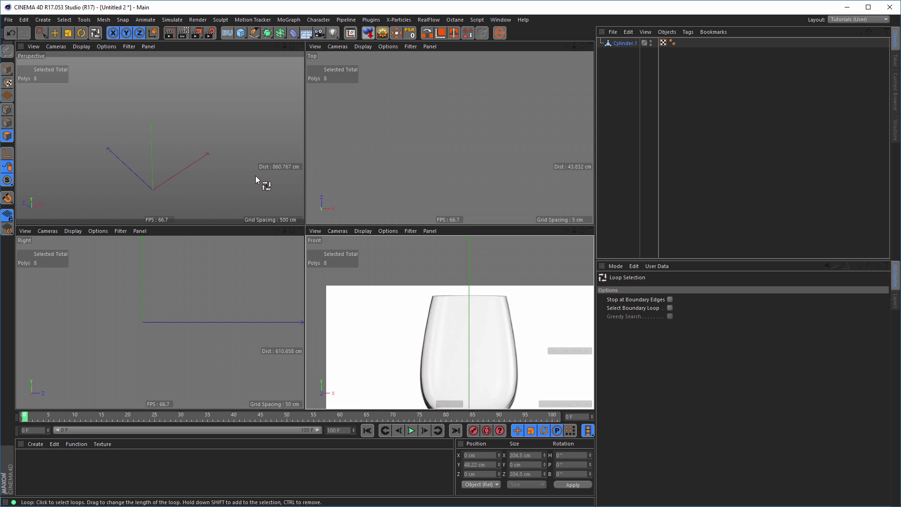
pyautogui.middleClick(255, 175)
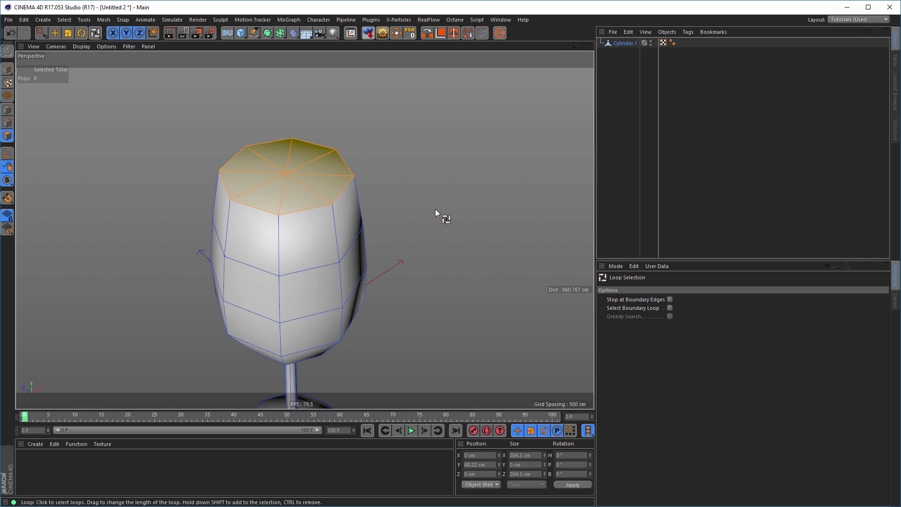
pyautogui.press('i')
pyautogui.moveTo(443, 201); pyautogui.dragTo(453, 201)
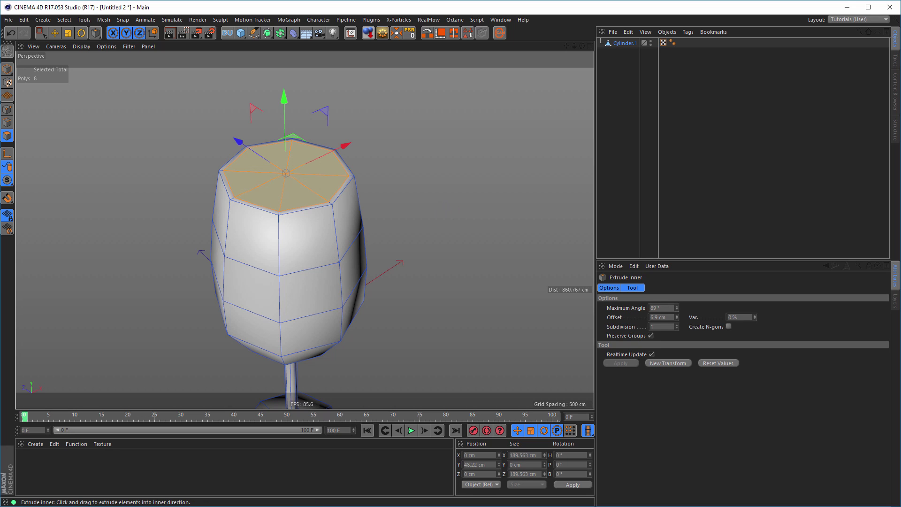
pyautogui.moveTo(463, 200); pyautogui.dragTo(462, 201)
pyautogui.middleClick(423, 227)
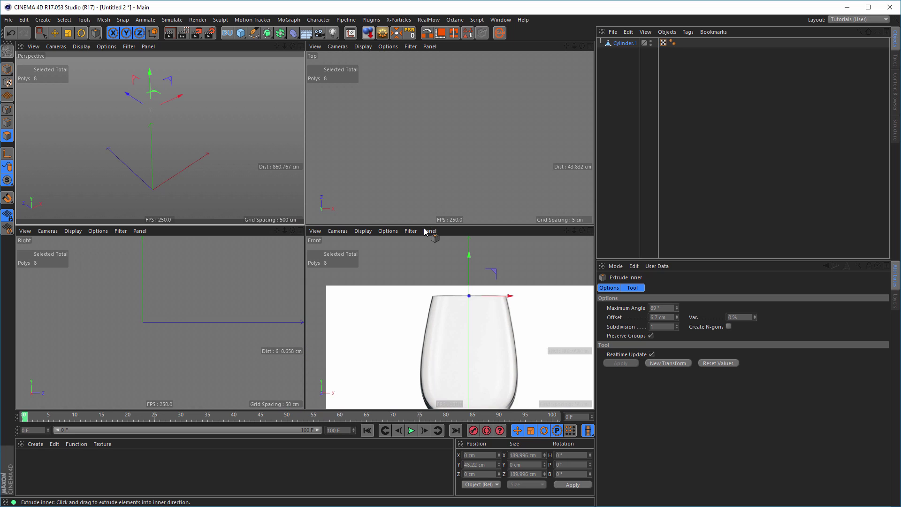
pyautogui.middleClick(409, 256)
pyautogui.scroll(2, 377, 194)
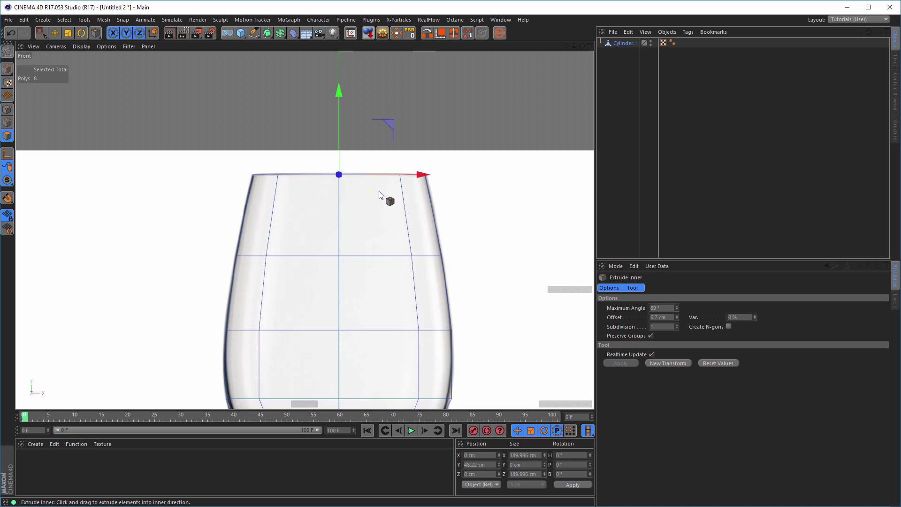
pyautogui.hotkey('ctrl', 'z')
pyautogui.middleClick(476, 210)
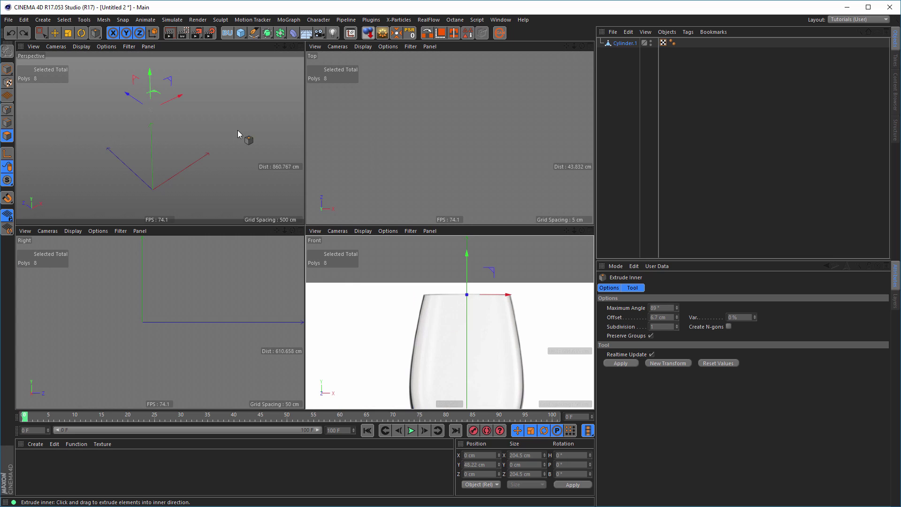
pyautogui.middleClick(213, 125)
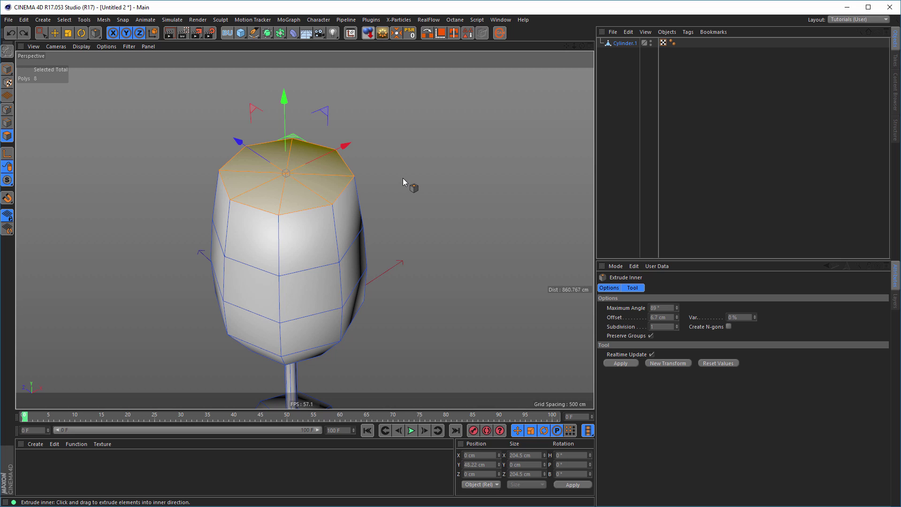
# Delete the centre point of the top cap to open the bowl's rim.
pyautogui.click(7, 110)
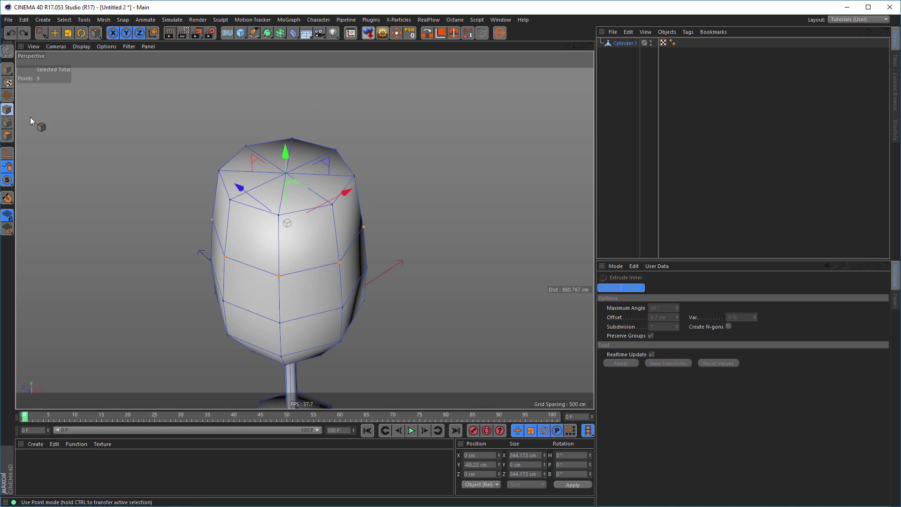
pyautogui.press('0')
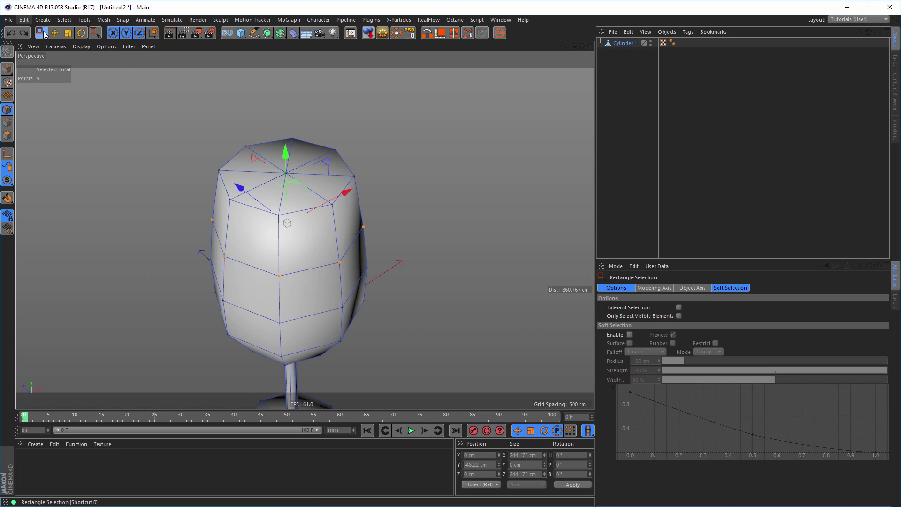
pyautogui.moveTo(41, 32); pyautogui.dragTo(60, 43)
pyautogui.click(285, 173)
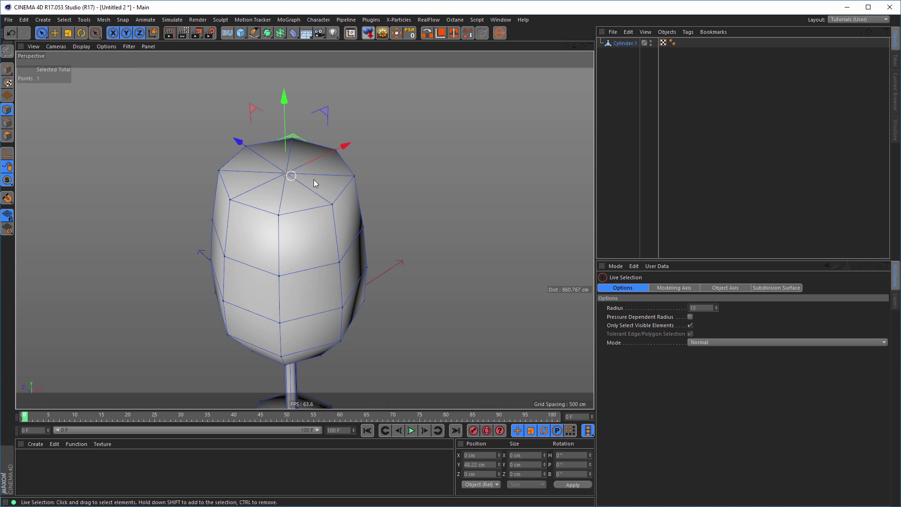
pyautogui.press('Delete')
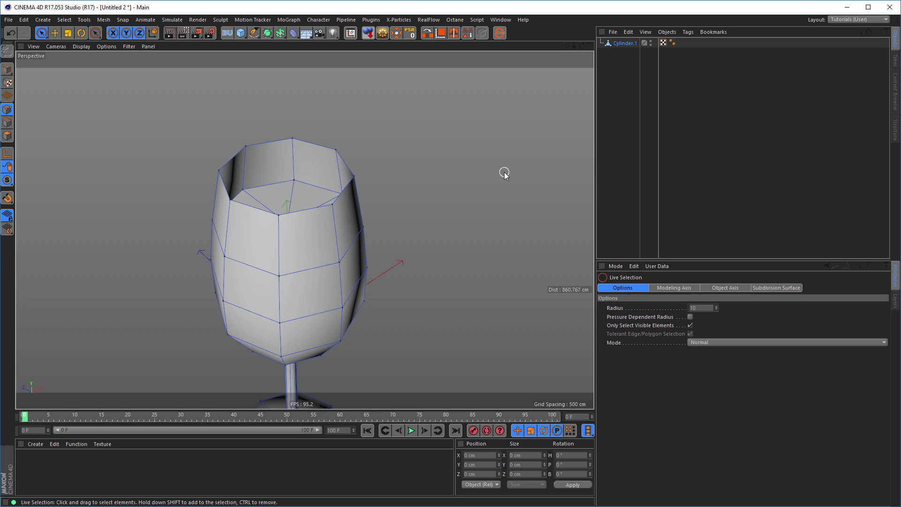
# Delete the centre point of the remaining cap inside the bowl to open up its interior.
pyautogui.keyDown('alt'); pyautogui.moveTo(283, 224); pyautogui.dragTo(195, 171); pyautogui.keyUp('alt')
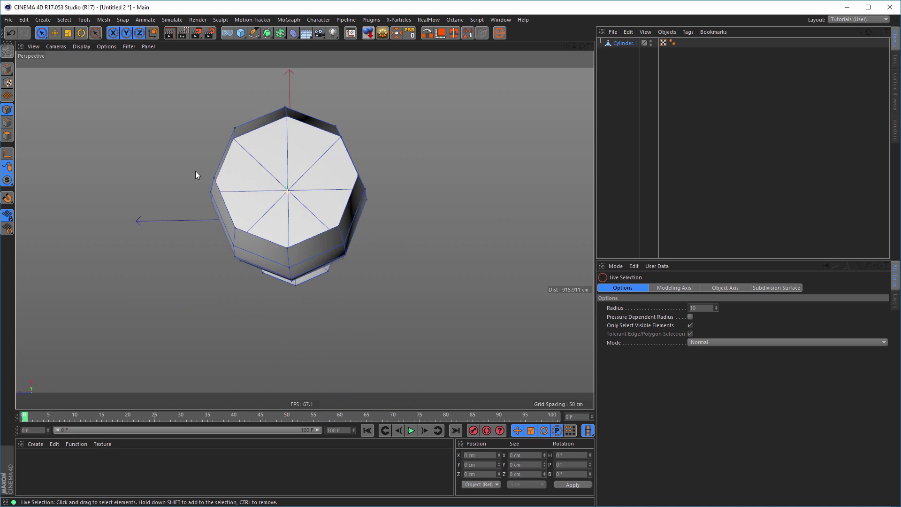
pyautogui.click(287, 190)
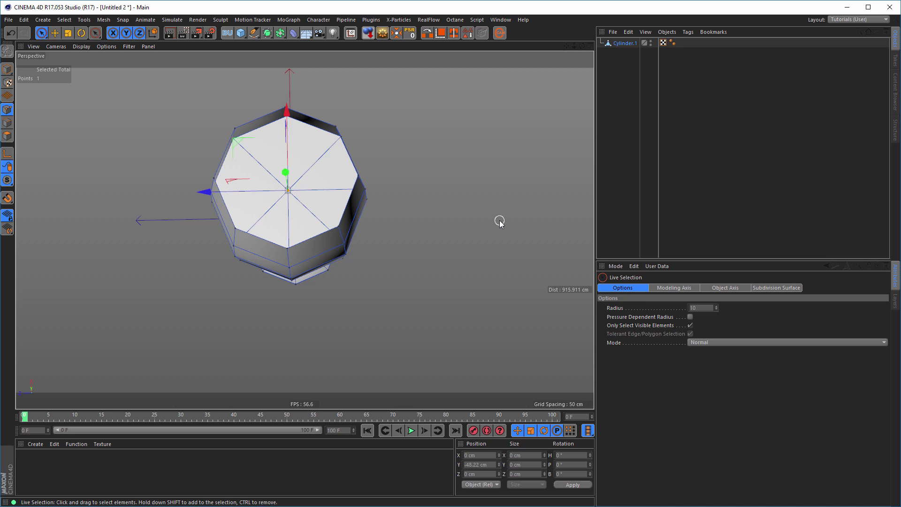
pyautogui.press('Delete')
pyautogui.keyDown('alt'); pyautogui.moveTo(332, 196); pyautogui.dragTo(345, 240); pyautogui.keyUp('alt')
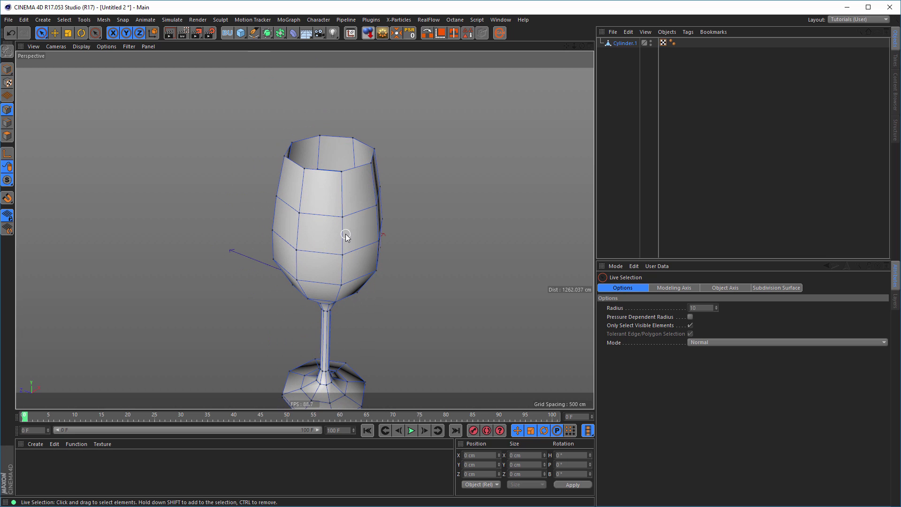
# Place Cylinder.1 inside a Subdivision Surface to smooth the glass, and check the result in the Perspective view.
pyautogui.click(627, 43)
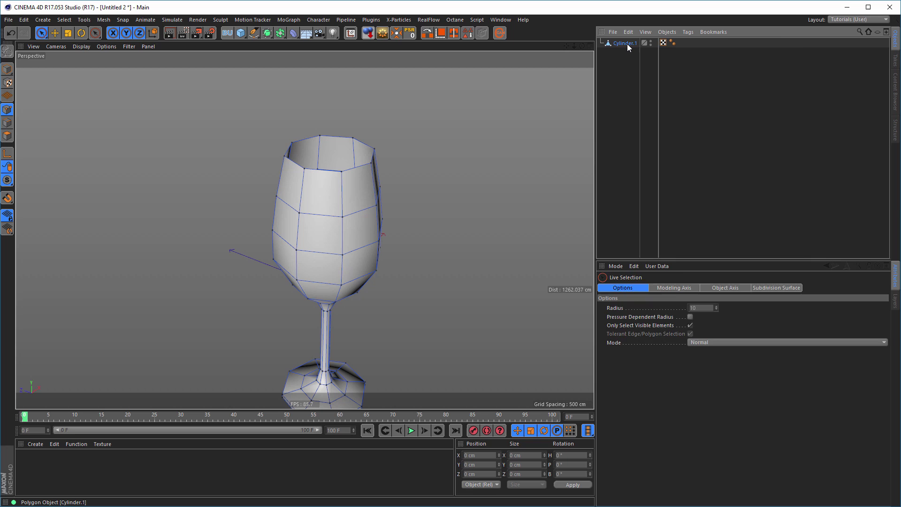
pyautogui.keyDown('alt'); pyautogui.click(266, 35); pyautogui.keyUp('alt')
pyautogui.press('h')
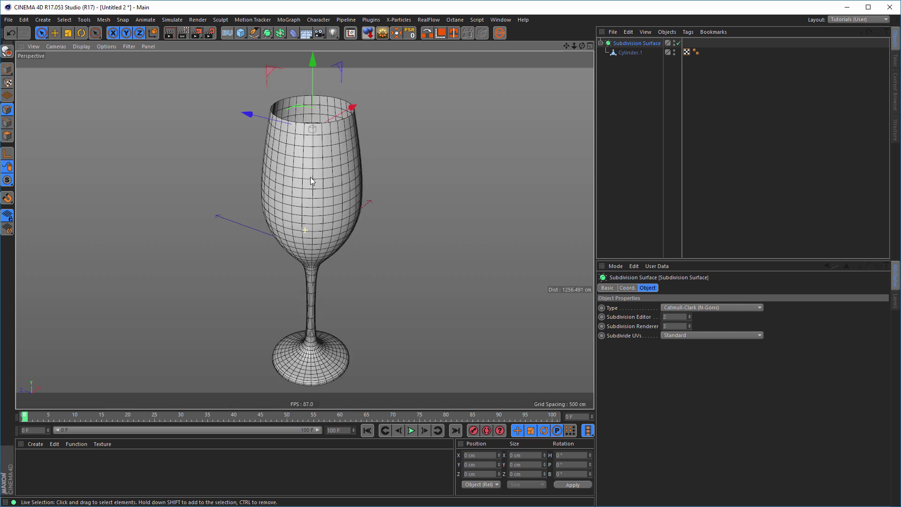
pyautogui.keyDown('alt'); pyautogui.moveTo(321, 204); pyautogui.dragTo(327, 246); pyautogui.keyUp('alt')
# In the Front view, select Cylinder.1's rim edge loop and scale it to about 231 cm to match the photo's outline.
pyautogui.middleClick(328, 254)
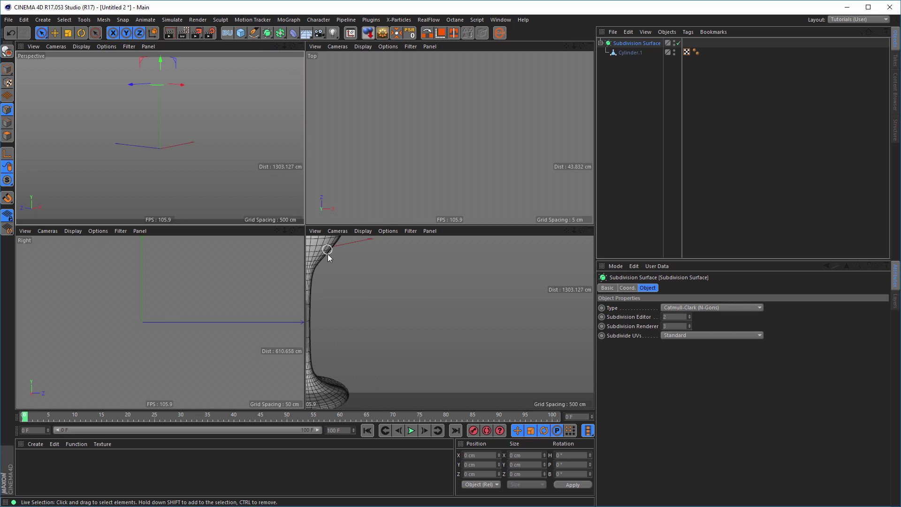
pyautogui.middleClick(333, 271)
pyautogui.scroll(5, 333, 226)
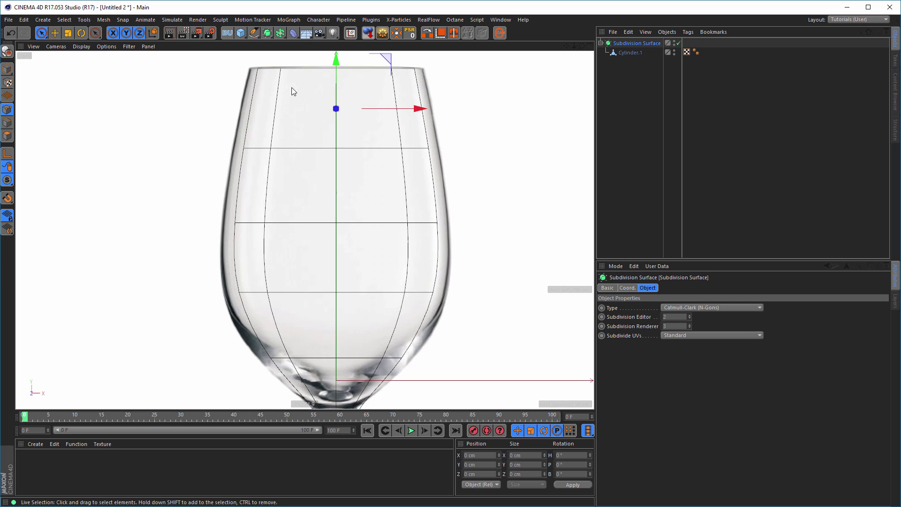
pyautogui.keyDown('alt'); pyautogui.moveTo(299, 71); pyautogui.dragTo(345, 115, button='middle'); pyautogui.keyUp('alt')
pyautogui.click(634, 53)
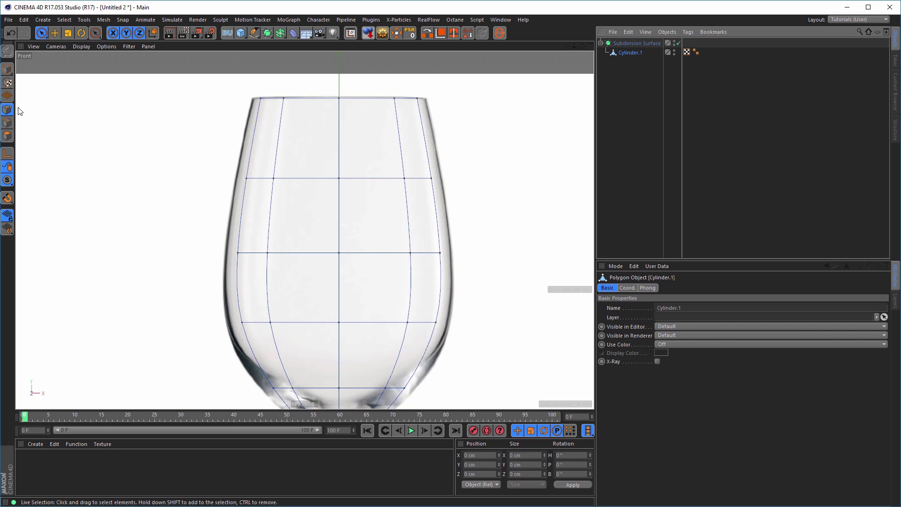
pyautogui.click(7, 122)
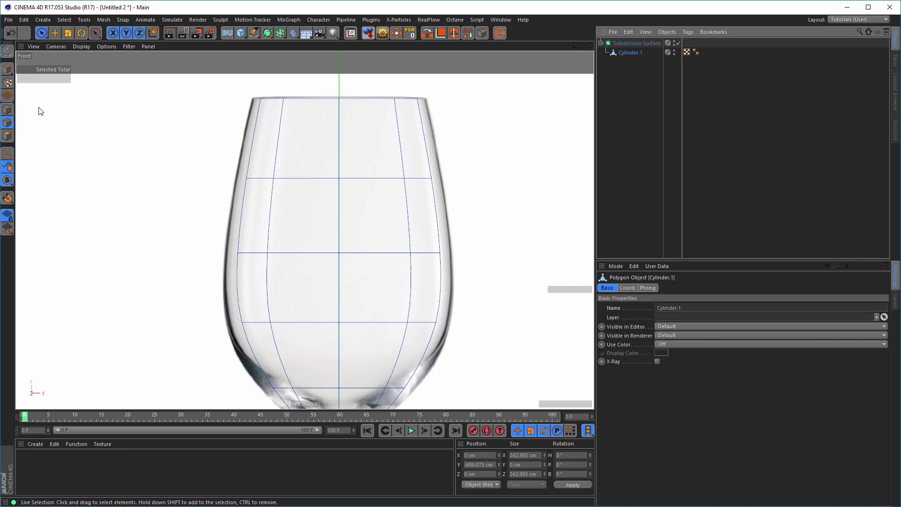
pyautogui.press('e')
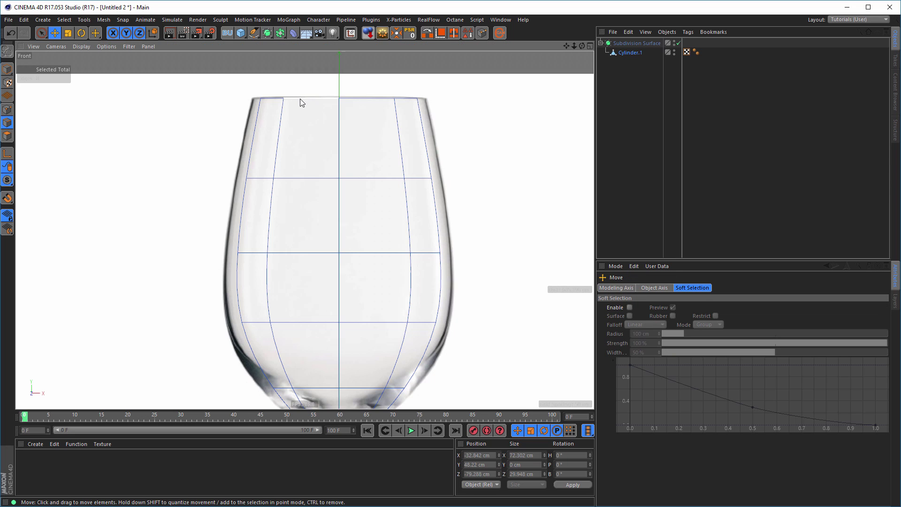
pyautogui.doubleClick(300, 99)
pyautogui.press('t')
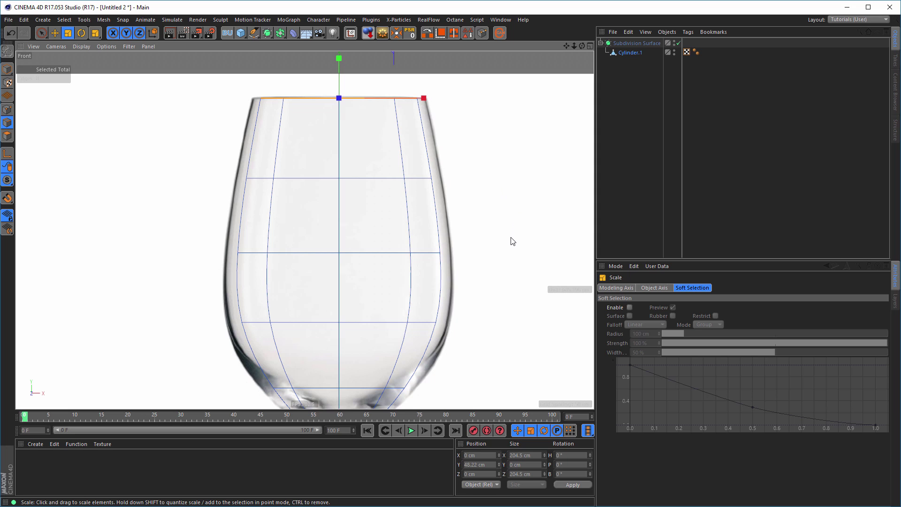
pyautogui.moveTo(512, 241); pyautogui.dragTo(565, 231)
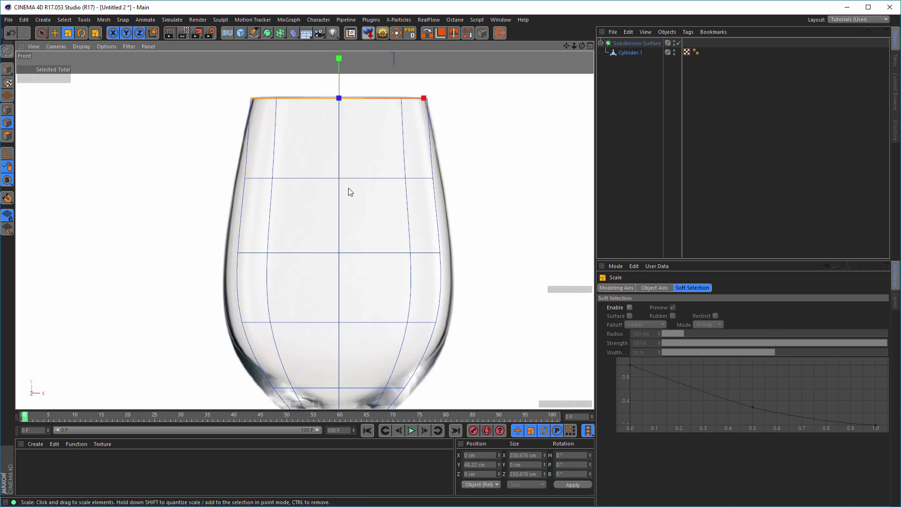
# Scale Cylinder.1's two edge loops below the rim outward to follow the photo's bowl outline.
pyautogui.doubleClick(359, 178)
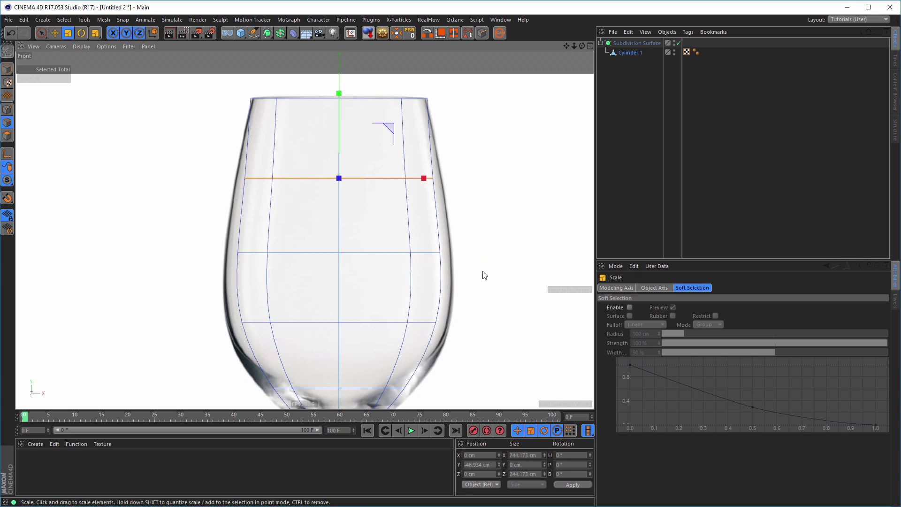
pyautogui.moveTo(484, 275); pyautogui.dragTo(533, 265)
pyautogui.doubleClick(370, 254)
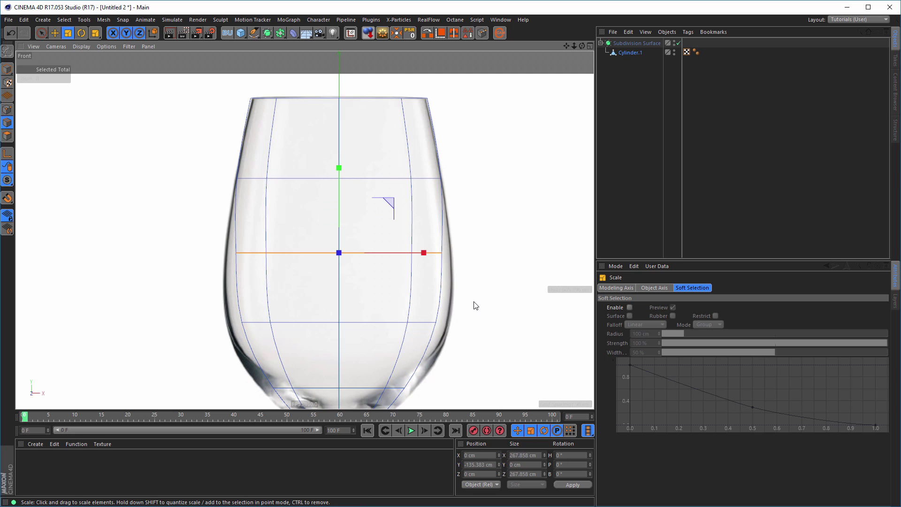
pyautogui.moveTo(477, 305); pyautogui.dragTo(521, 293)
# Scale the bowl's next edge loop down to about 318 cm and the lowest bowl loop to about 211 cm, following the photo.
pyautogui.doubleClick(380, 327)
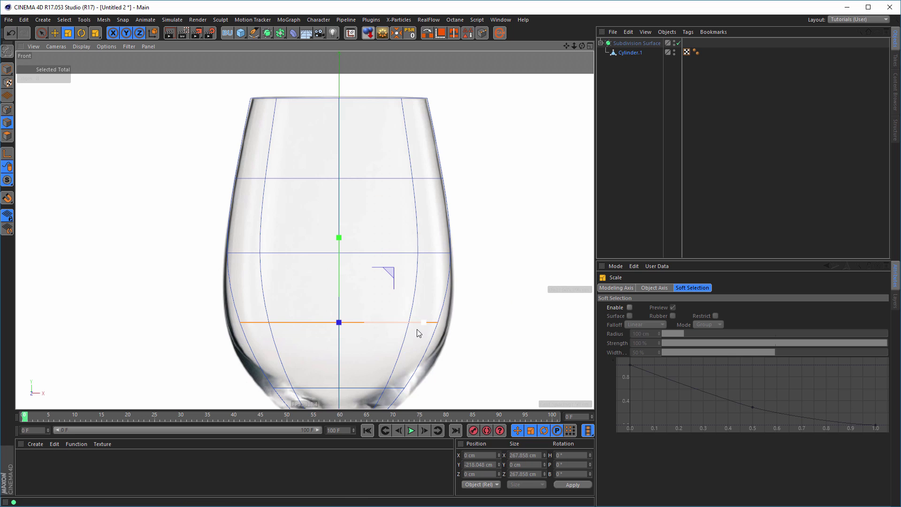
pyautogui.moveTo(470, 346); pyautogui.dragTo(537, 328)
pyautogui.keyDown('alt'); pyautogui.moveTo(485, 324); pyautogui.dragTo(464, 215, button='middle'); pyautogui.keyUp('alt')
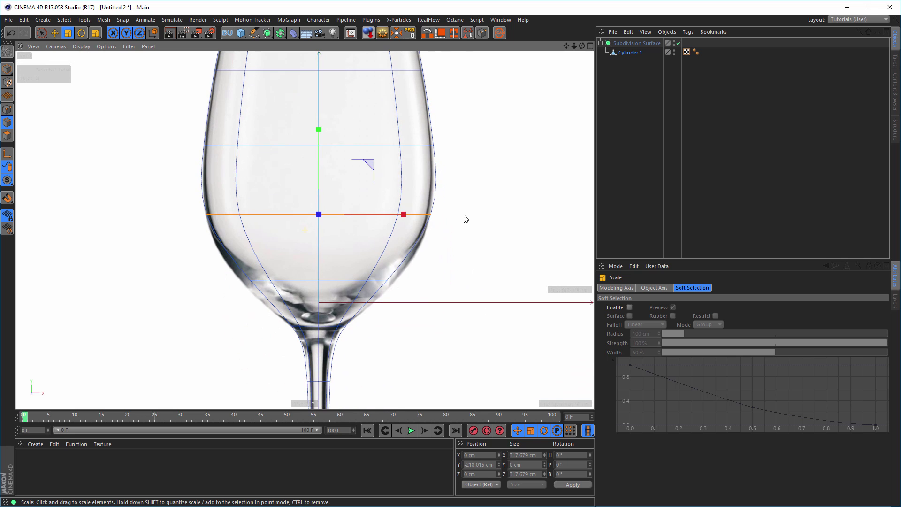
pyautogui.doubleClick(353, 280)
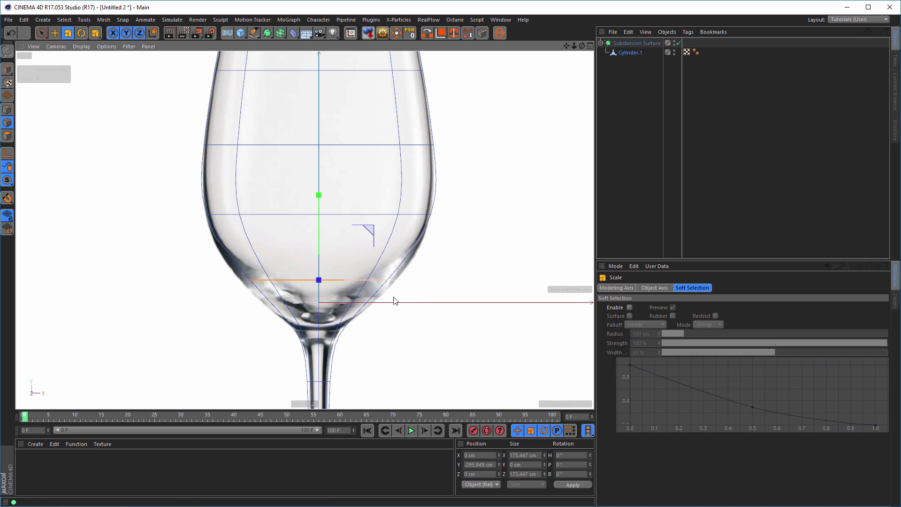
pyautogui.moveTo(394, 301); pyautogui.dragTo(516, 307)
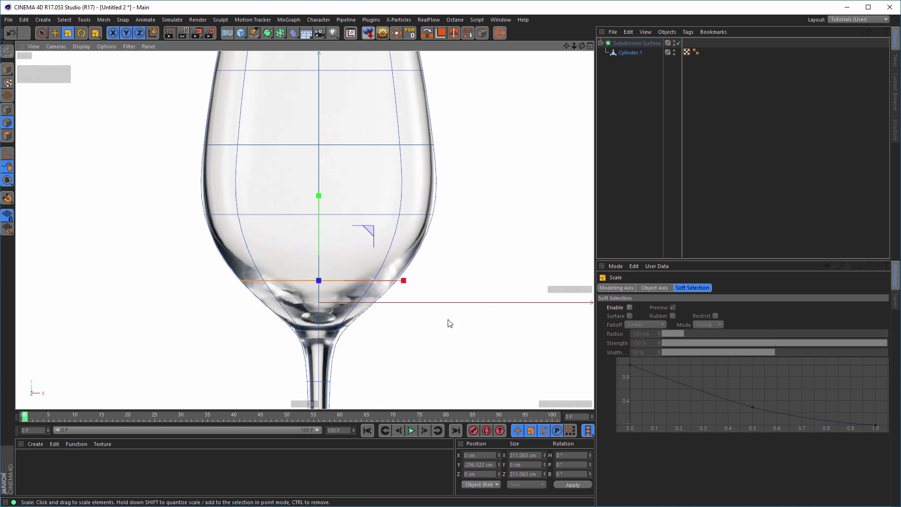
# Select the upper edge loop of the glass's foot and scale it out to about 288 cm.
pyautogui.keyDown('alt'); pyautogui.moveTo(446, 322); pyautogui.dragTo(460, 201, button='middle'); pyautogui.keyUp('alt')
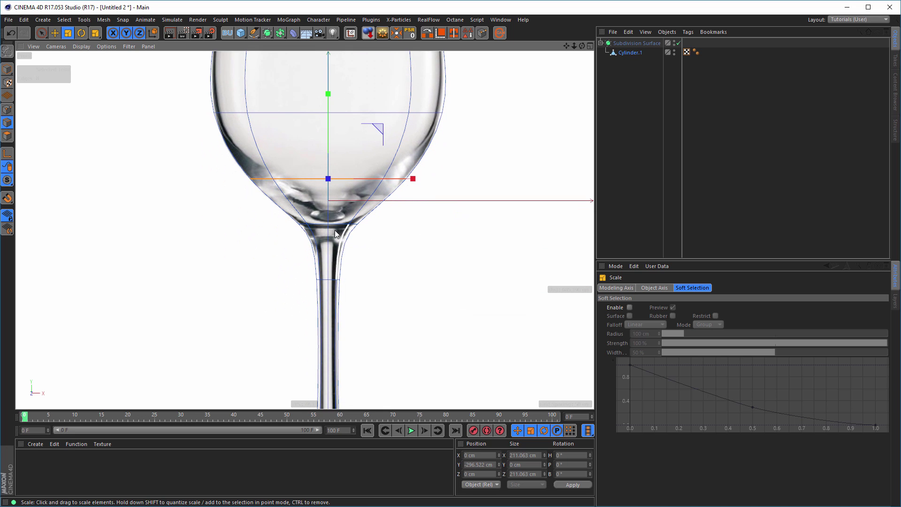
pyautogui.keyDown('alt'); pyautogui.moveTo(396, 277); pyautogui.dragTo(401, 182, button='middle'); pyautogui.keyUp('alt')
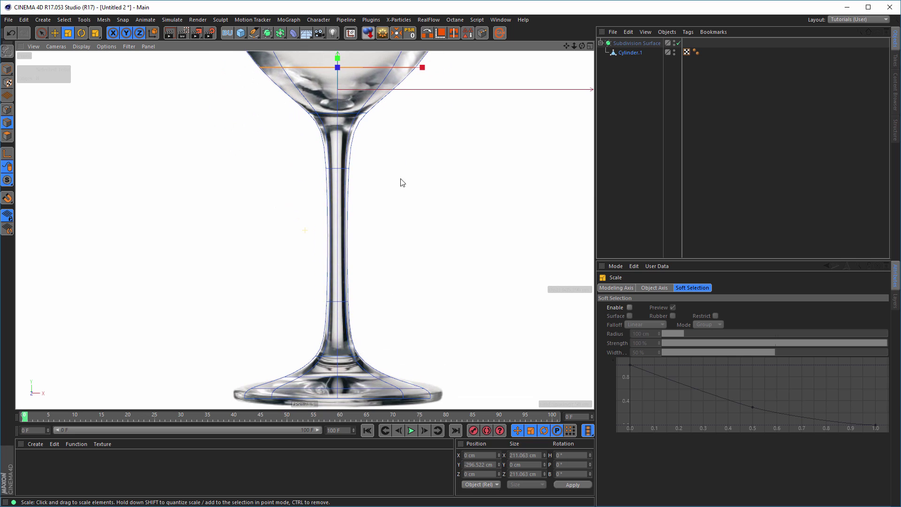
pyautogui.keyDown('alt'); pyautogui.moveTo(355, 290); pyautogui.dragTo(357, 235, button='middle'); pyautogui.keyUp('alt')
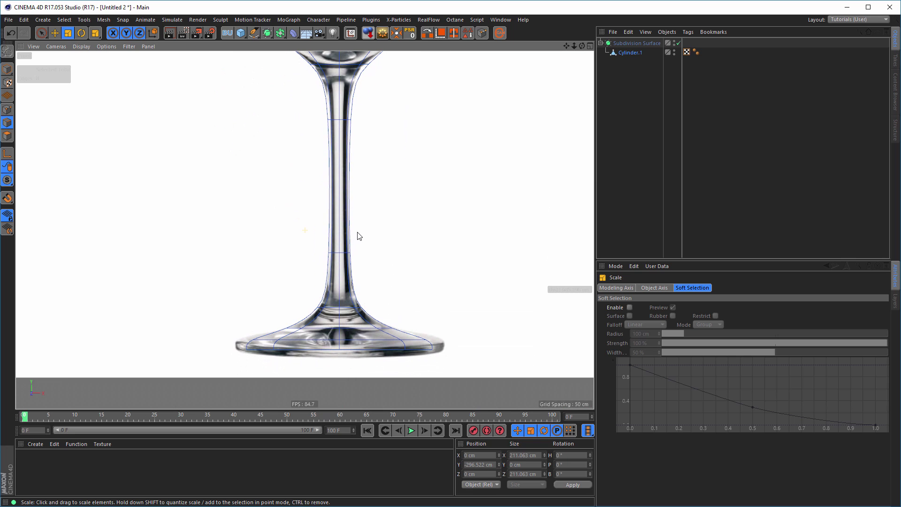
pyautogui.doubleClick(320, 339)
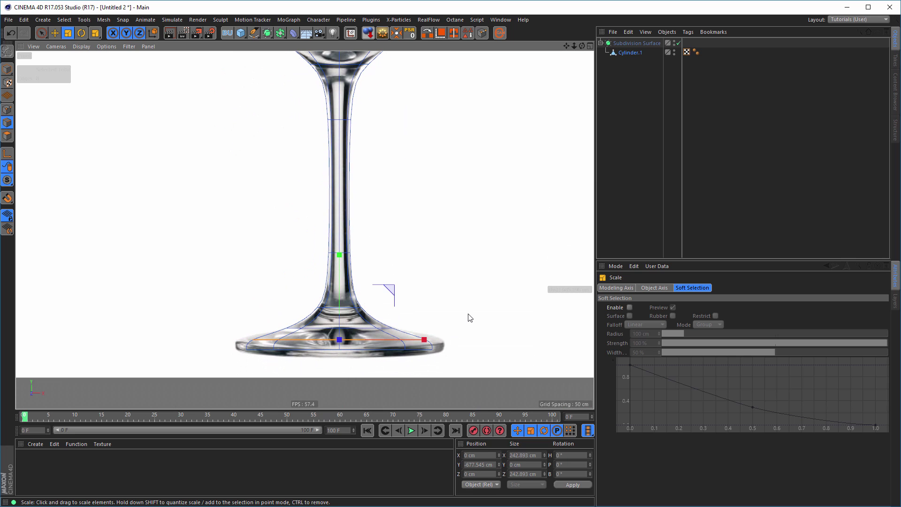
pyautogui.moveTo(469, 318); pyautogui.dragTo(550, 307)
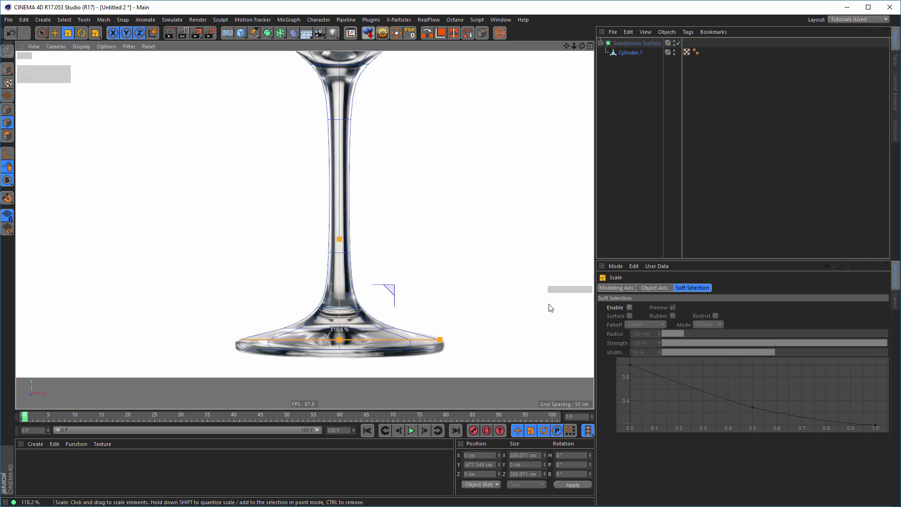
# Scale the foot's lower edge loop to about 270 cm and its upper edge loop to about 271 cm.
pyautogui.doubleClick(375, 350)
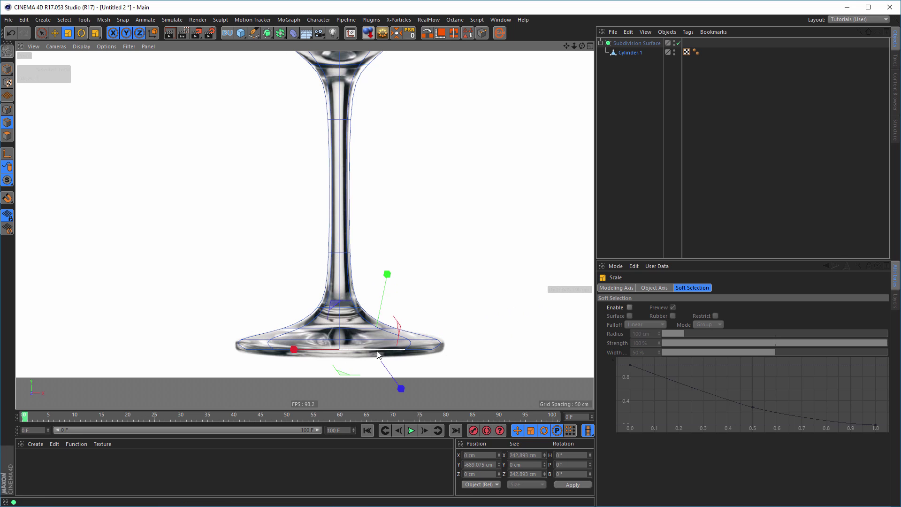
pyautogui.moveTo(464, 360); pyautogui.dragTo(484, 355)
pyautogui.moveTo(496, 349)
pyautogui.mouseDown()
pyautogui.moveTo(536, 333)
pyautogui.moveTo(499, 345)
pyautogui.mouseUp()
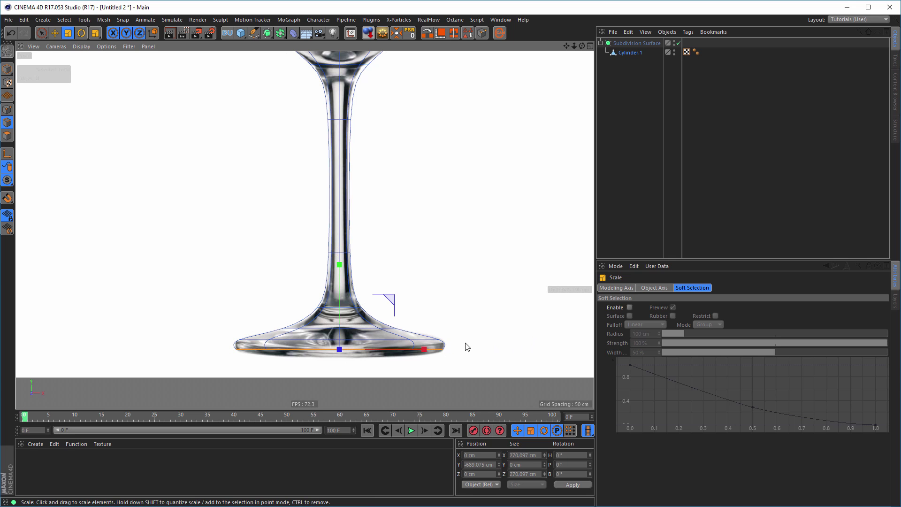
pyautogui.click(256, 341)
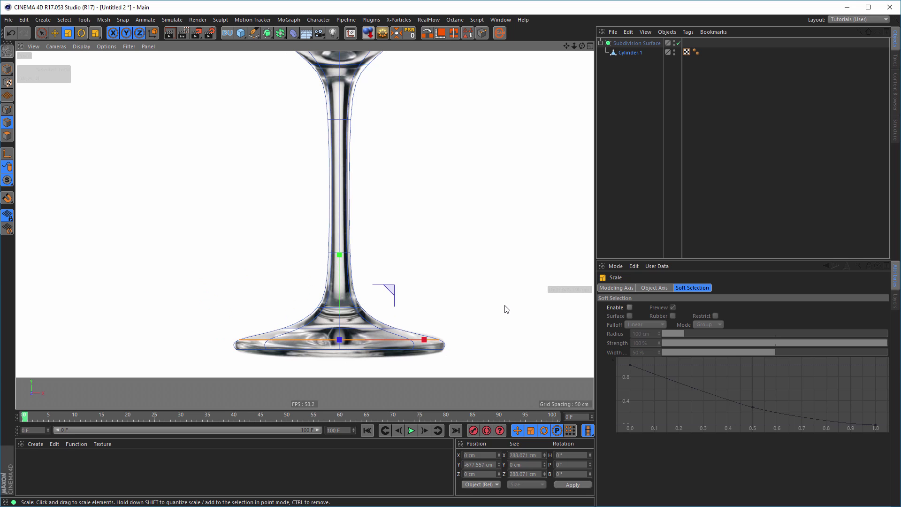
pyautogui.moveTo(503, 308); pyautogui.dragTo(487, 321)
# Check the smoothed glass in the Perspective view and turn off the Subdivision Surface.
pyautogui.middleClick(420, 269)
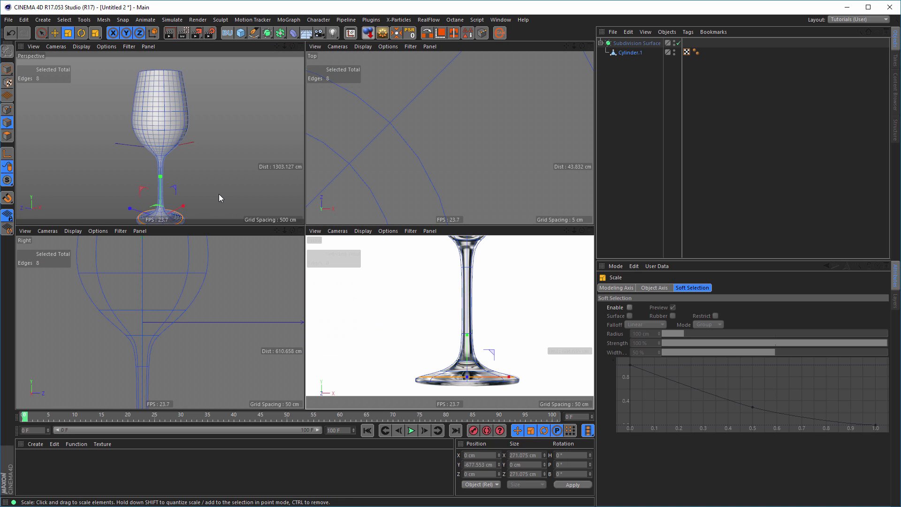
pyautogui.middleClick(219, 195)
pyautogui.keyDown('alt'); pyautogui.moveTo(218, 193); pyautogui.dragTo(295, 222); pyautogui.keyUp('alt')
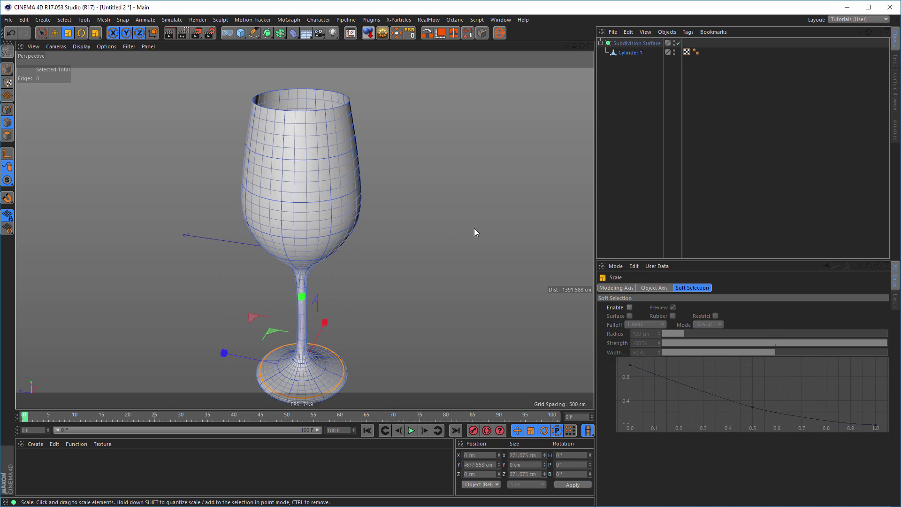
pyautogui.click(678, 43)
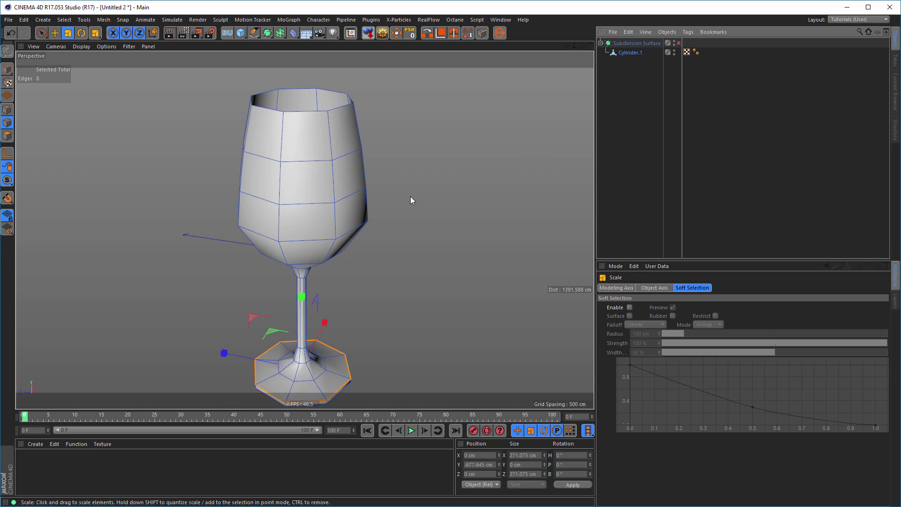
# Hide the background reference picture in the Front view's viewport settings.
pyautogui.middleClick(389, 159)
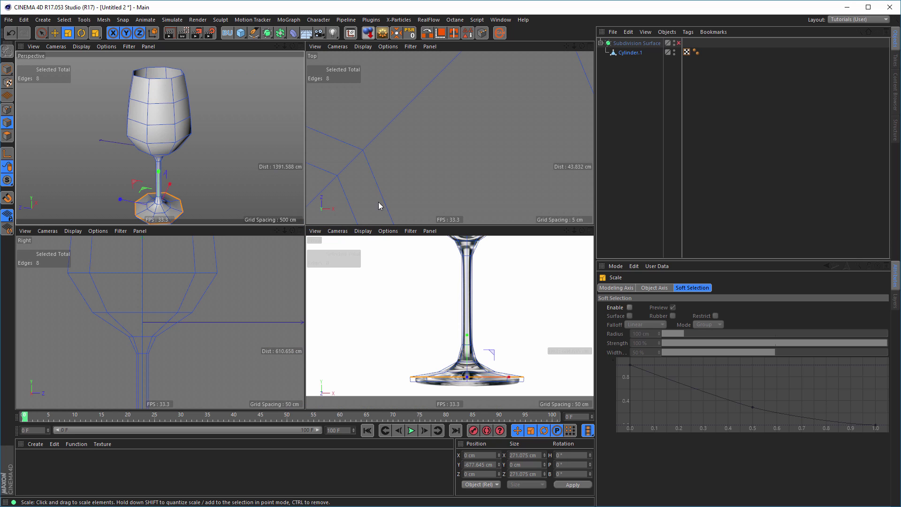
pyautogui.middleClick(366, 257)
pyautogui.moveTo(355, 156); pyautogui.dragTo(323, 290, button='middle')
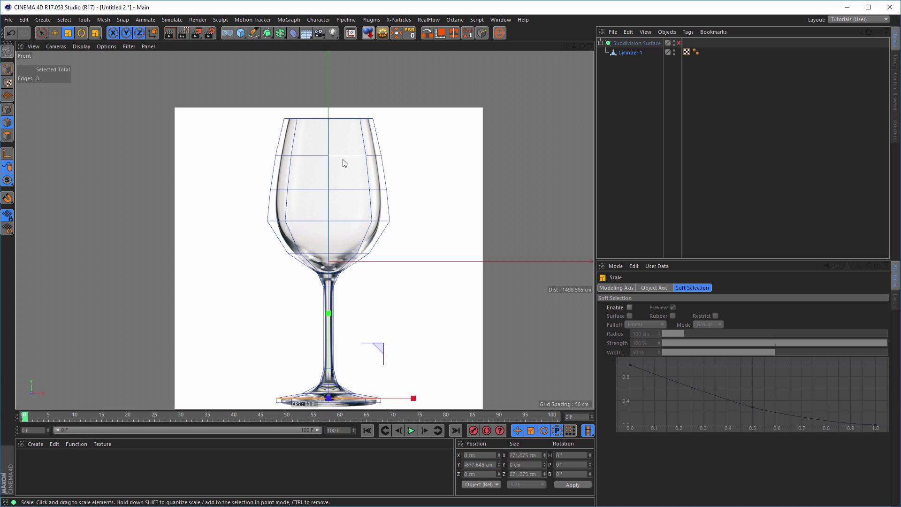
pyautogui.scroll(3, 341, 158)
pyautogui.scroll(2, 368, 157)
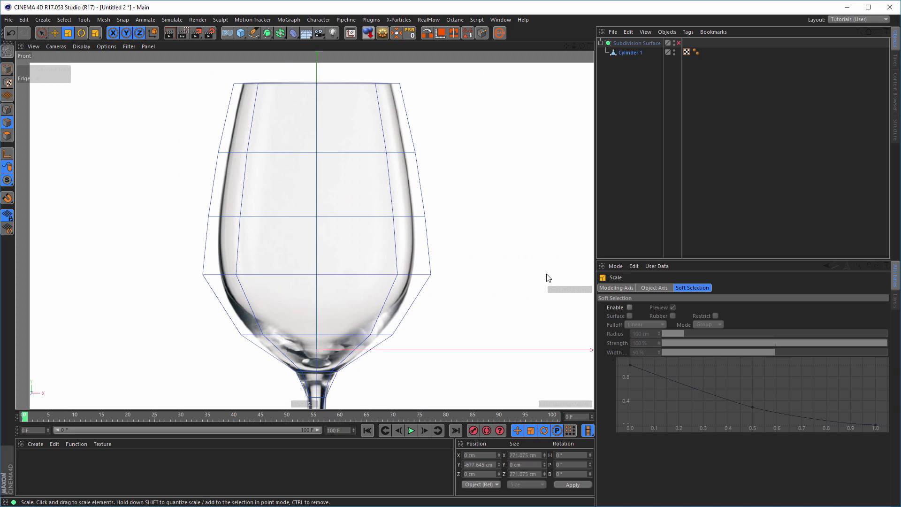
pyautogui.hotkey('shift', 'v')
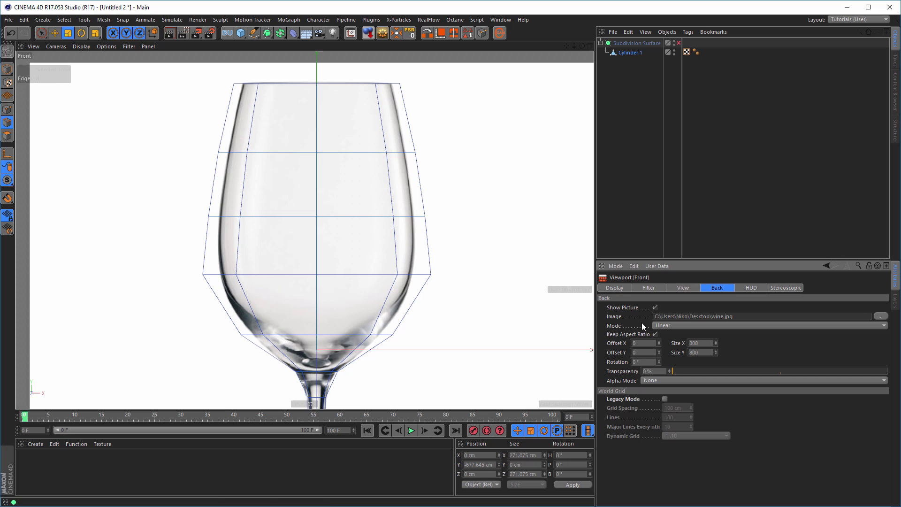
pyautogui.click(654, 307)
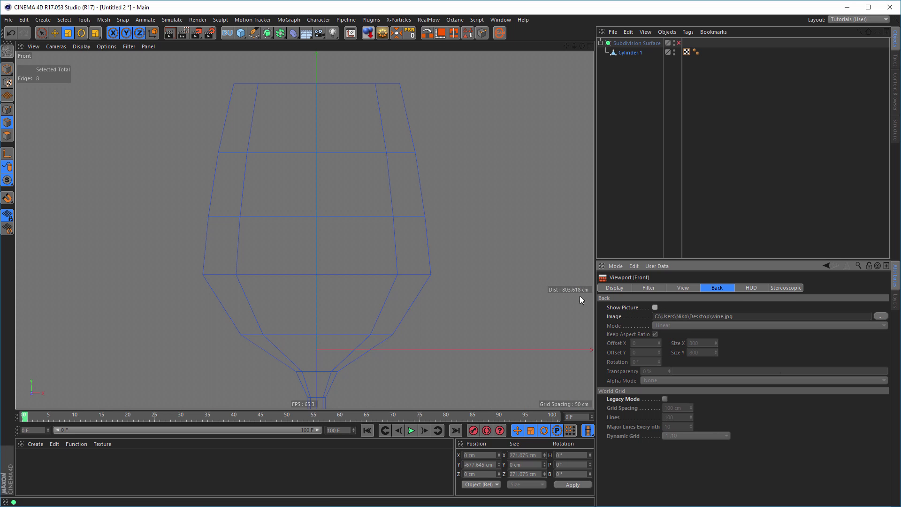
# In the Perspective view, select the bowl's rim edge loop and extrude it inward by scaling to about 217 cm.
pyautogui.middleClick(502, 204)
pyautogui.middleClick(226, 156)
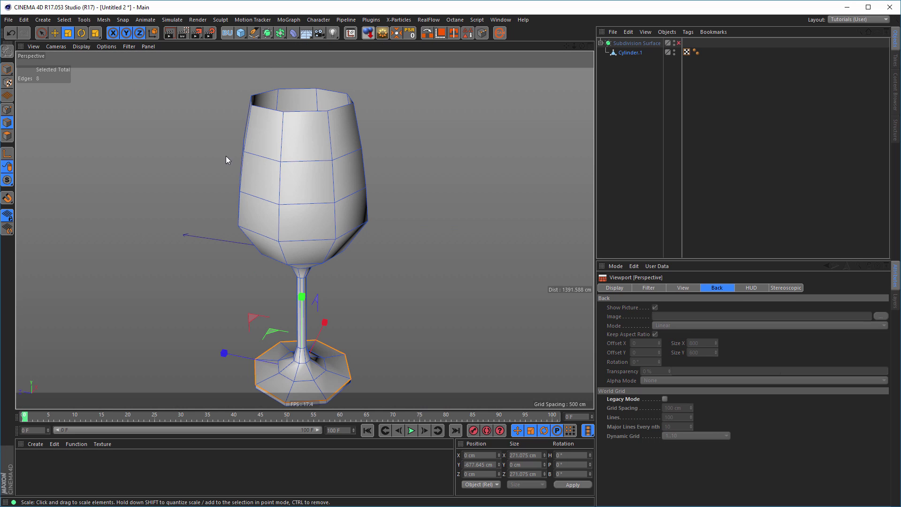
pyautogui.keyDown('alt'); pyautogui.moveTo(298, 141); pyautogui.dragTo(303, 185, button='middle'); pyautogui.keyUp('alt')
pyautogui.keyDown('alt'); pyautogui.moveTo(304, 144); pyautogui.dragTo(305, 166); pyautogui.keyUp('alt')
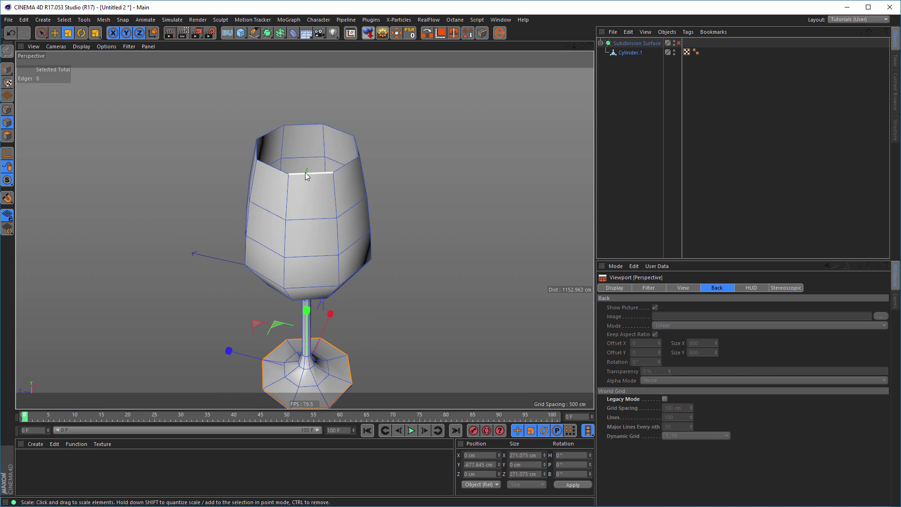
pyautogui.doubleClick(305, 173)
pyautogui.keyDown('alt'); pyautogui.moveTo(319, 168); pyautogui.dragTo(386, 162, button='right'); pyautogui.keyUp('alt')
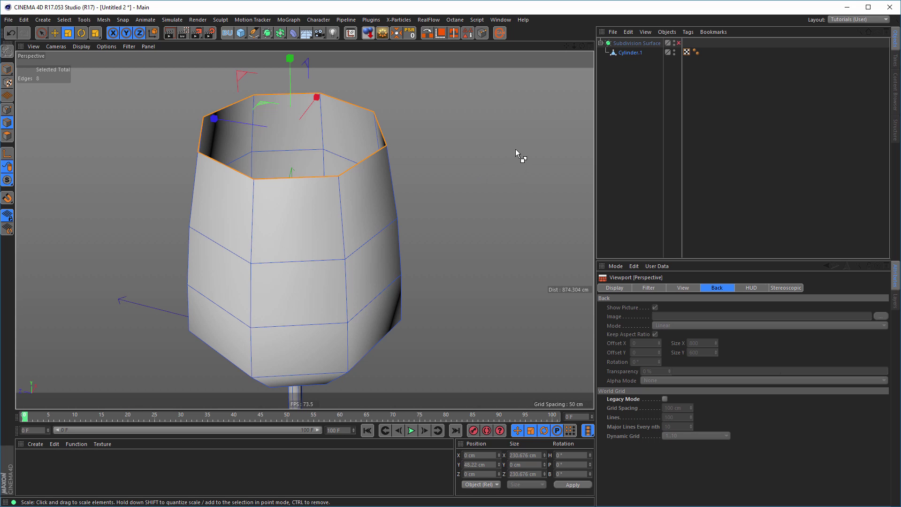
pyautogui.moveTo(515, 148); pyautogui.dragTo(497, 159)
# In the Front view, extrude the inner rim edges down to the second loop's level and scale them to about 260 cm.
pyautogui.middleClick(485, 192)
pyautogui.middleClick(457, 277)
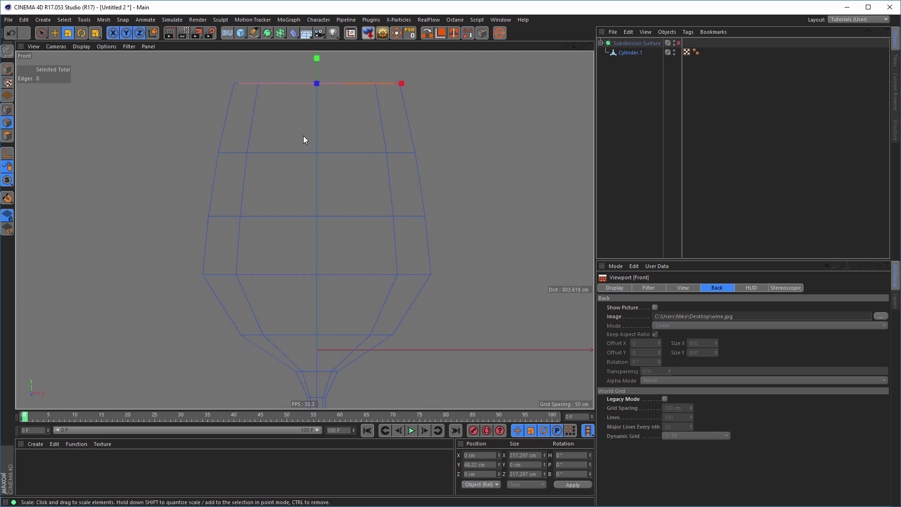
pyautogui.moveTo(303, 139); pyautogui.dragTo(355, 214, button='middle')
pyautogui.press('e')
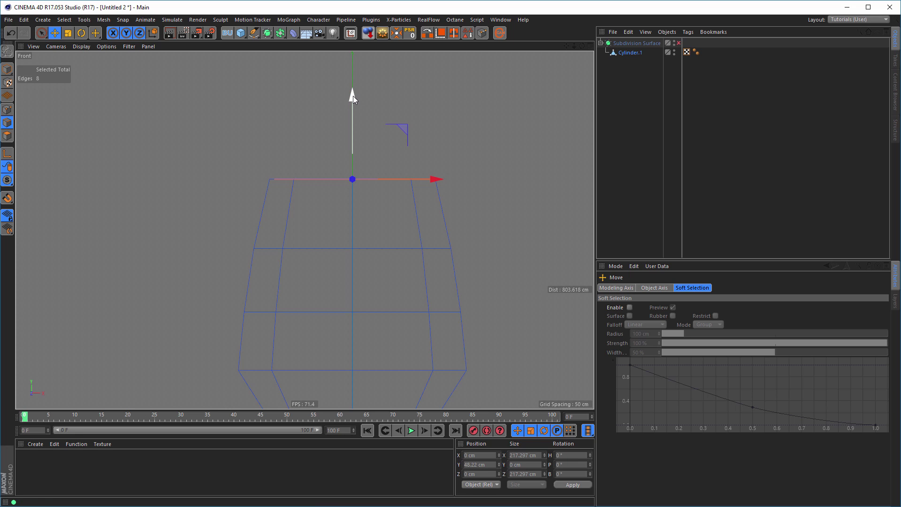
pyautogui.moveTo(353, 96); pyautogui.dragTo(344, 164)
pyautogui.press('t')
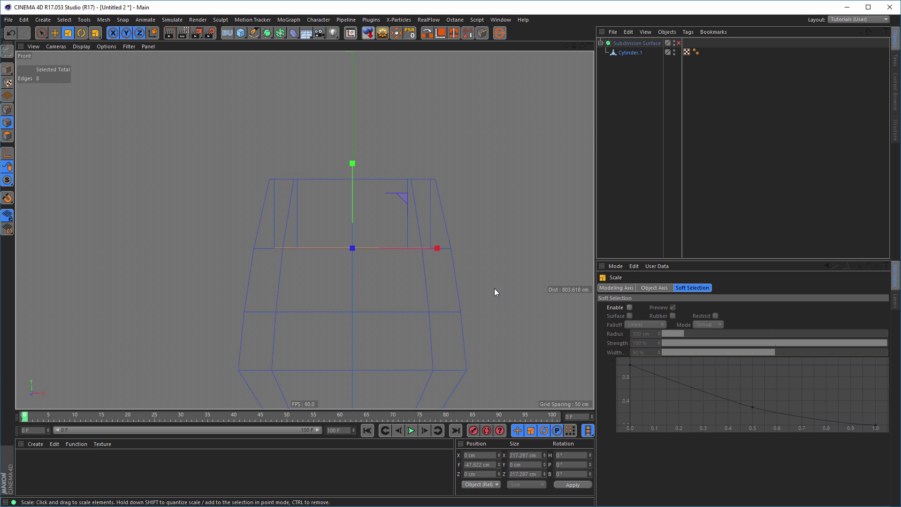
pyautogui.moveTo(495, 287); pyautogui.dragTo(544, 253)
# Extrude the inner wall edges down to the third loop's level and scale them to about 285 cm.
pyautogui.keyDown('alt'); pyautogui.moveTo(498, 270); pyautogui.dragTo(466, 187, button='middle'); pyautogui.keyUp('alt')
pyautogui.press('e')
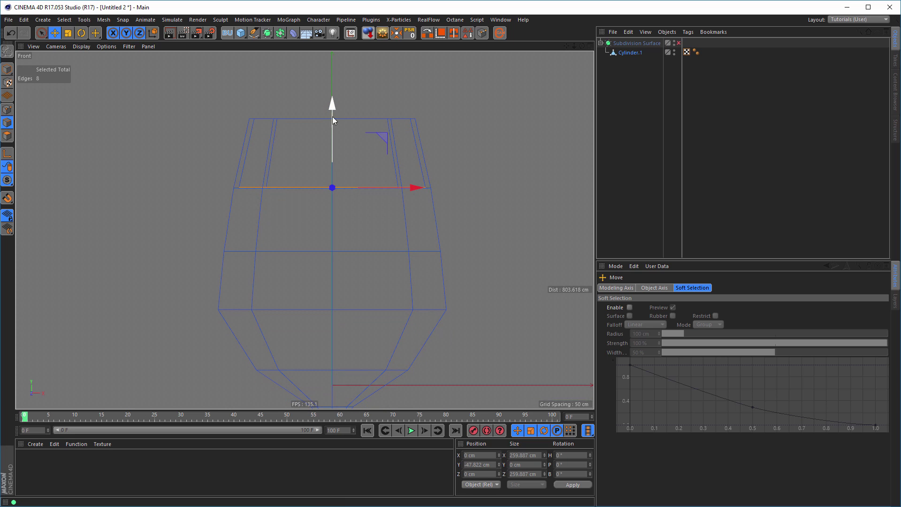
pyautogui.moveTo(333, 105); pyautogui.dragTo(319, 168)
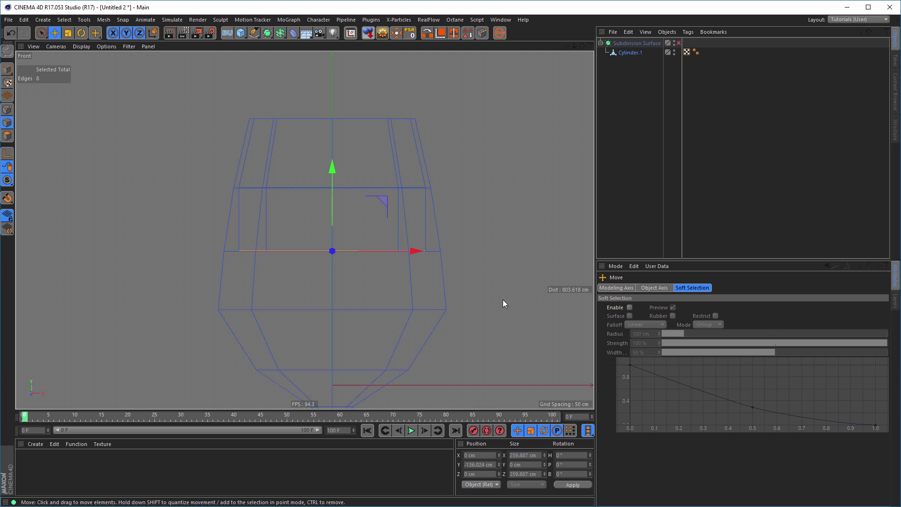
pyautogui.press('t')
pyautogui.moveTo(483, 334); pyautogui.dragTo(508, 324)
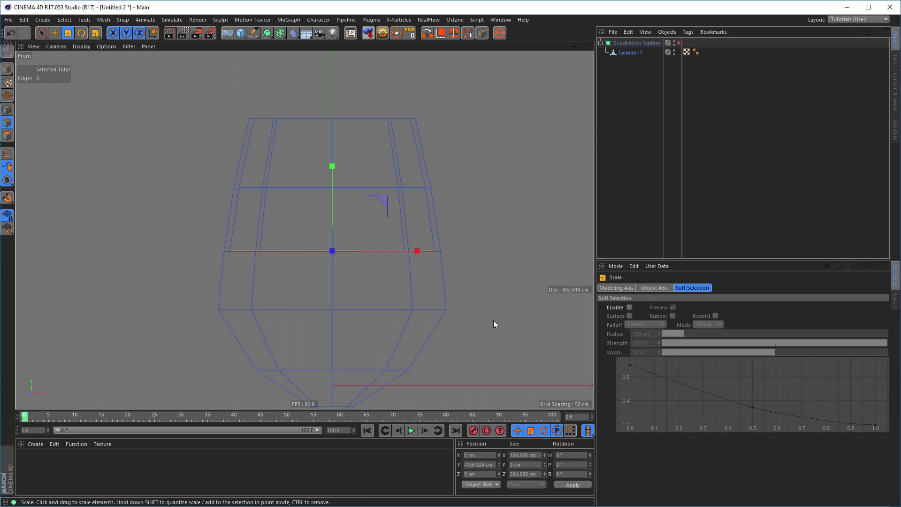
# Extrude the inner wall edges down to the bowl's widest loop and scale them to about 297 cm.
pyautogui.press('e')
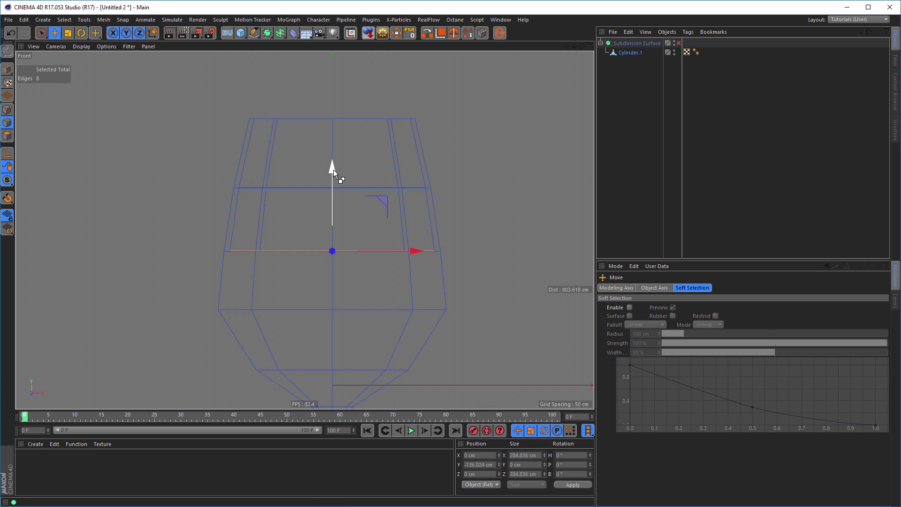
pyautogui.moveTo(333, 170); pyautogui.dragTo(326, 228)
pyautogui.press('t')
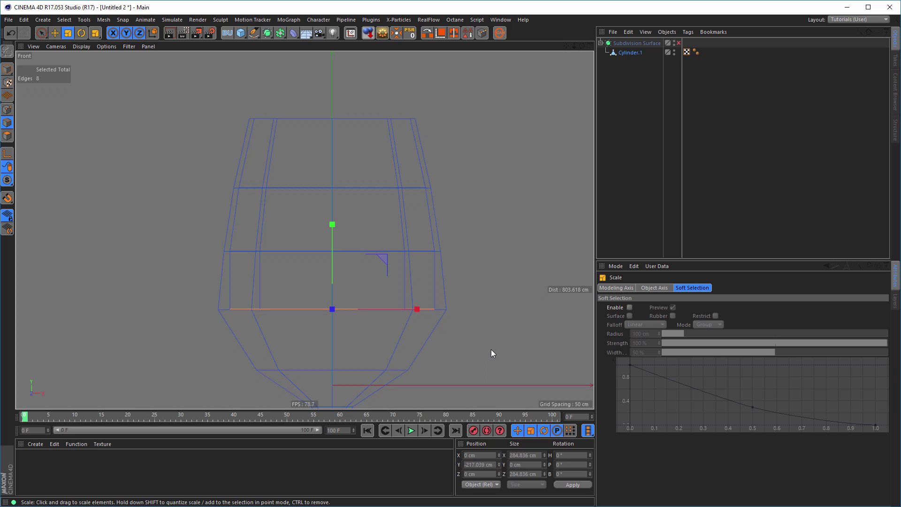
pyautogui.moveTo(491, 349); pyautogui.dragTo(504, 346)
# Extrude the inner wall edges down to the lowest bowl loop's level and scale them in to about 172 cm.
pyautogui.press('e')
pyautogui.moveTo(334, 229); pyautogui.dragTo(332, 293)
pyautogui.keyDown('alt'); pyautogui.moveTo(413, 311); pyautogui.dragTo(407, 206, button='middle'); pyautogui.keyUp('alt')
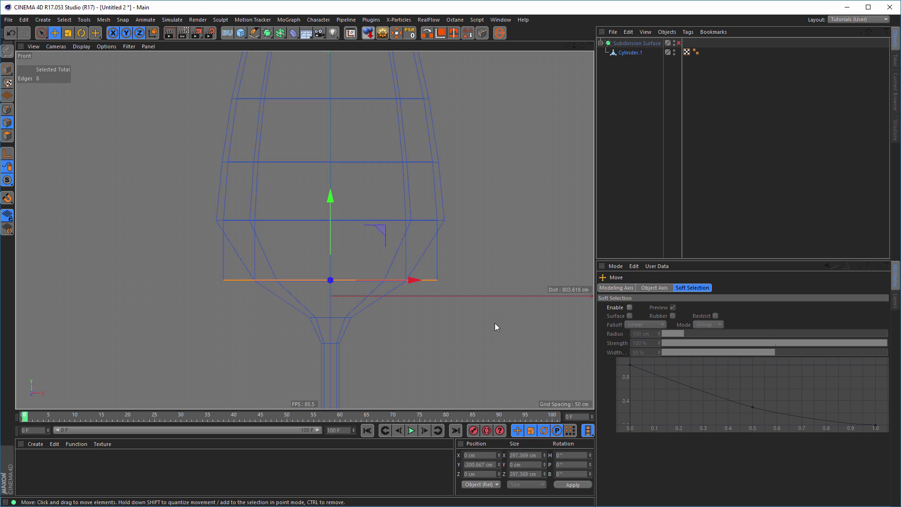
pyautogui.press('t')
pyautogui.moveTo(511, 308); pyautogui.dragTo(366, 364)
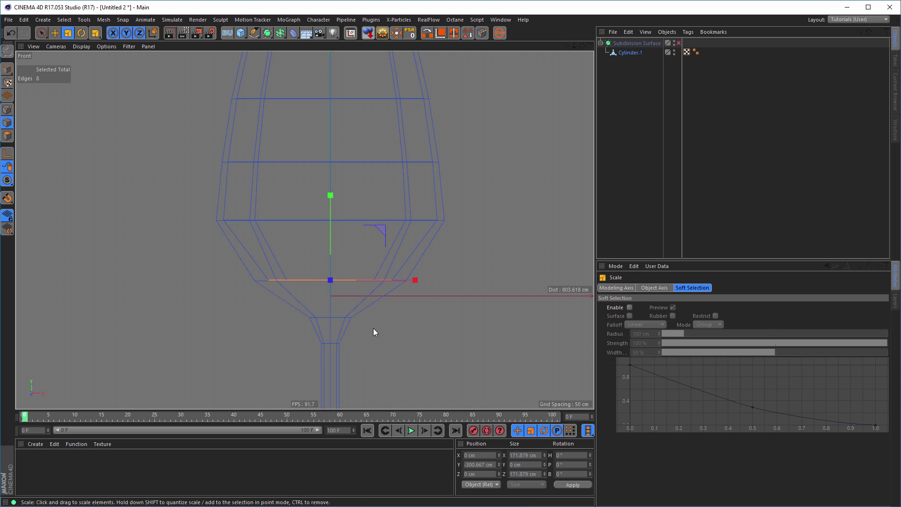
# Extrude the inner wall edges down below the lowest bowl loop and scale them in to about 48 cm.
pyautogui.press('e')
pyautogui.moveTo(331, 198); pyautogui.dragTo(332, 216)
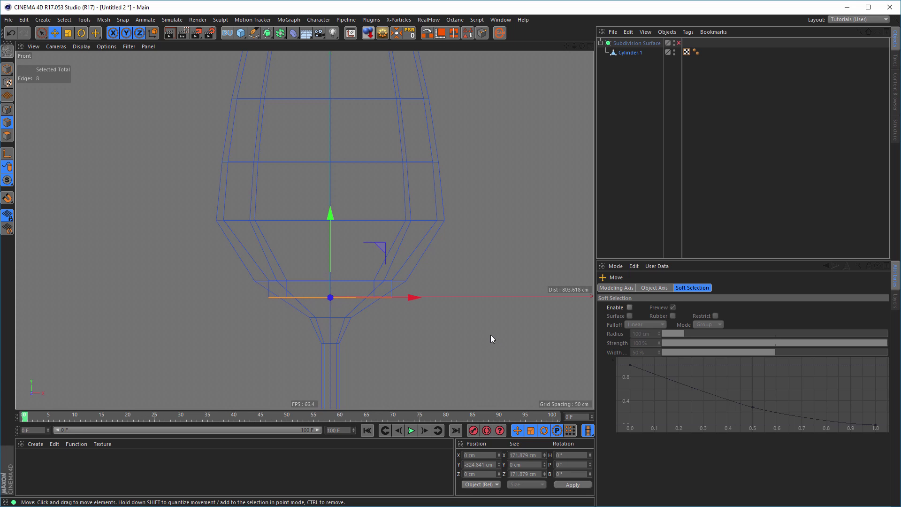
pyautogui.press('t')
pyautogui.moveTo(485, 338); pyautogui.dragTo(172, 359)
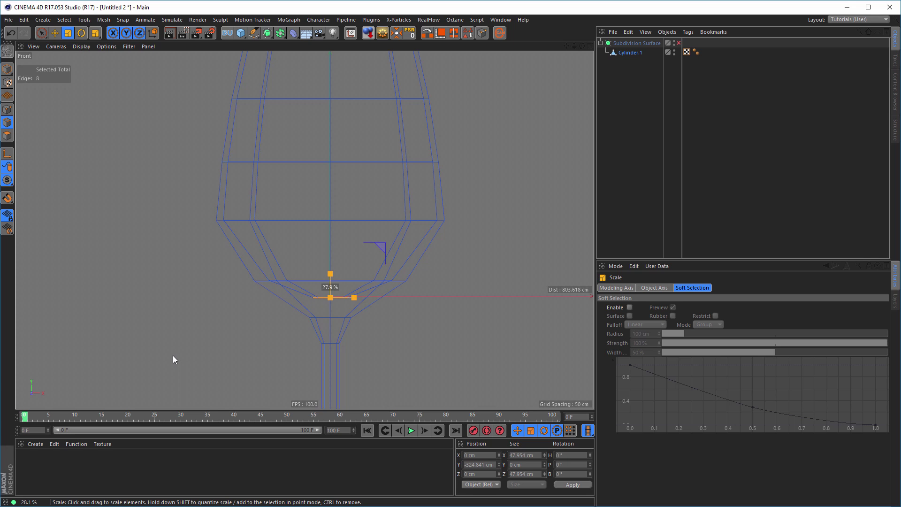
pyautogui.moveTo(173, 359); pyautogui.dragTo(173, 360)
# In the Perspective view, weld the eight points around the opening at the bowl's inner bottom into its centre point.
pyautogui.middleClick(183, 351)
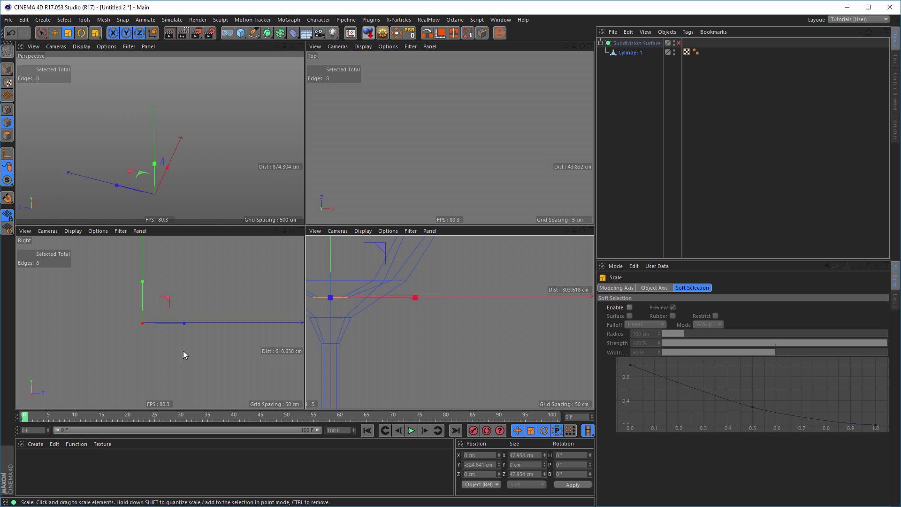
pyautogui.middleClick(213, 198)
pyautogui.keyDown('alt'); pyautogui.moveTo(273, 283); pyautogui.dragTo(327, 192); pyautogui.keyUp('alt')
pyautogui.keyDown('alt'); pyautogui.moveTo(327, 189); pyautogui.dragTo(357, 181, button='right'); pyautogui.keyUp('alt')
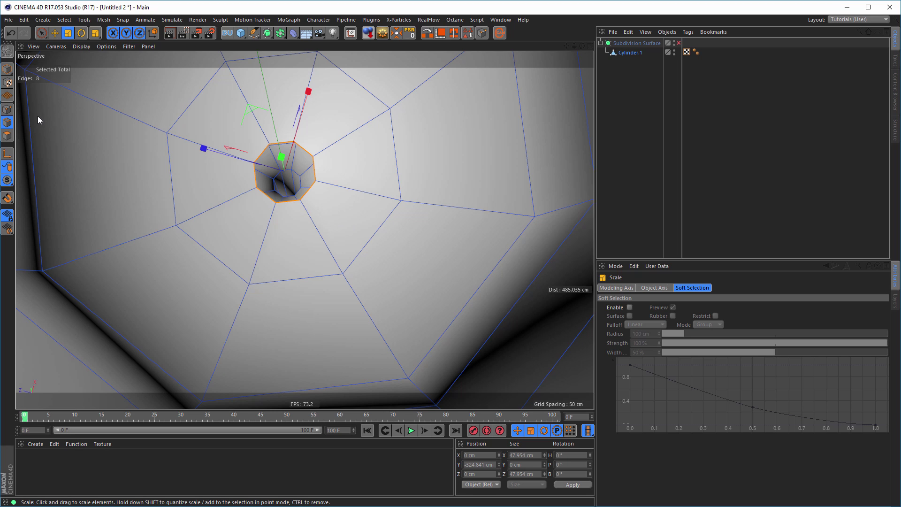
pyautogui.keyDown('ctrl'); pyautogui.click(7, 110); pyautogui.keyUp('ctrl')
pyautogui.rightClick(345, 213)
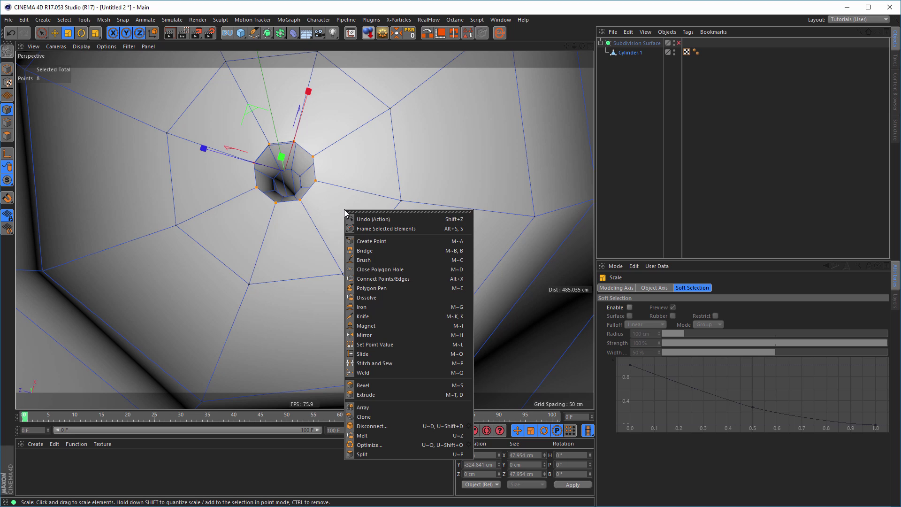
pyautogui.click(362, 372)
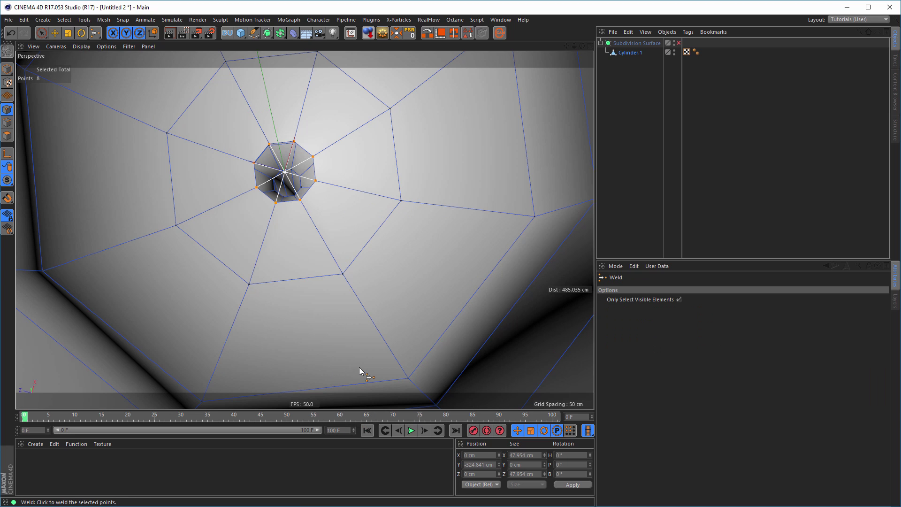
pyautogui.click(285, 173)
# Close the open polygon hole on the underside of the glass's foot.
pyautogui.keyDown('alt'); pyautogui.moveTo(382, 191); pyautogui.dragTo(341, 346); pyautogui.keyUp('alt')
pyautogui.keyDown('alt'); pyautogui.moveTo(341, 346); pyautogui.dragTo(415, 256, button='right'); pyautogui.keyUp('alt')
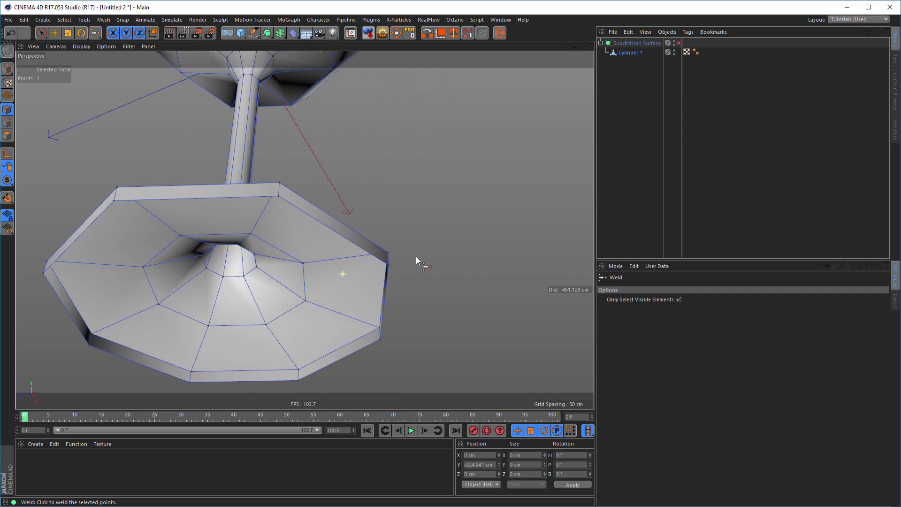
pyautogui.rightClick(477, 182)
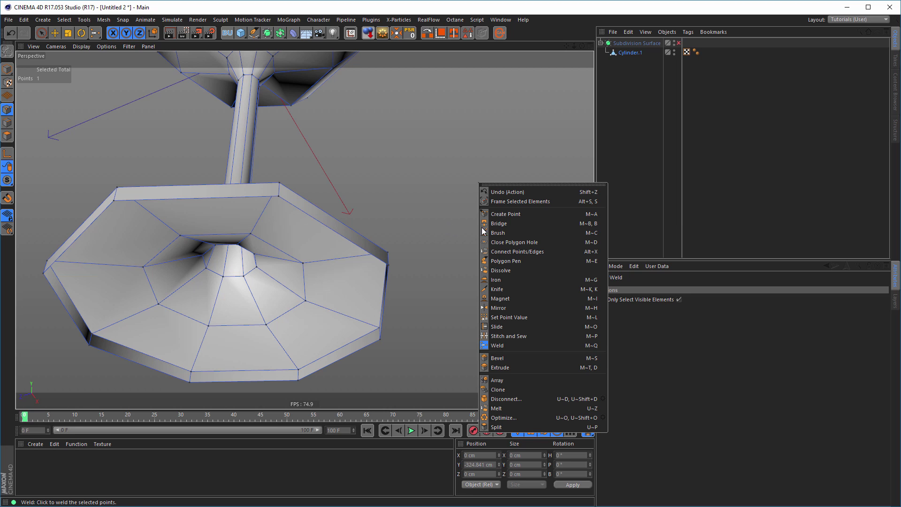
pyautogui.click(522, 242)
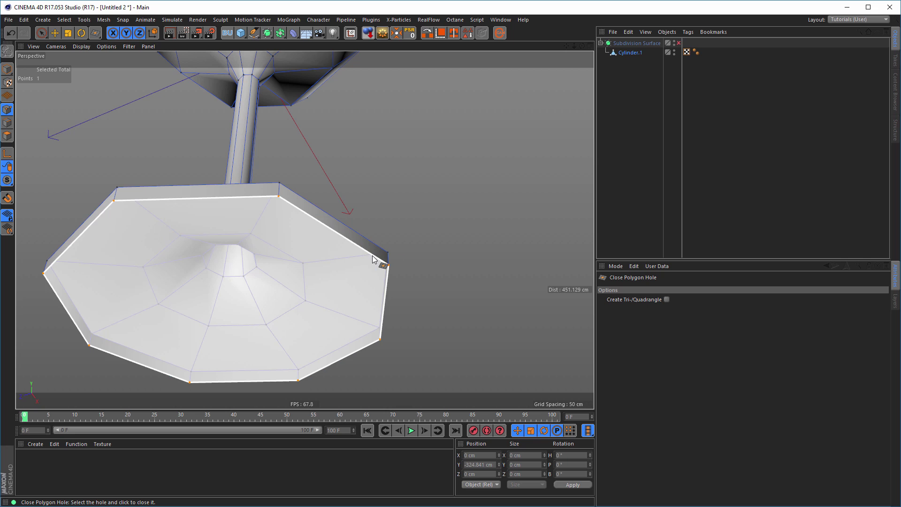
pyautogui.click(388, 276)
# Bevel the edge loop around the foot's underside with an offset of about 1.4 cm and 2 subdivisions.
pyautogui.keyDown('alt'); pyautogui.moveTo(361, 294); pyautogui.dragTo(374, 183); pyautogui.keyUp('alt')
pyautogui.keyDown('alt'); pyautogui.moveTo(345, 271); pyautogui.dragTo(367, 258, button='right'); pyautogui.keyUp('alt')
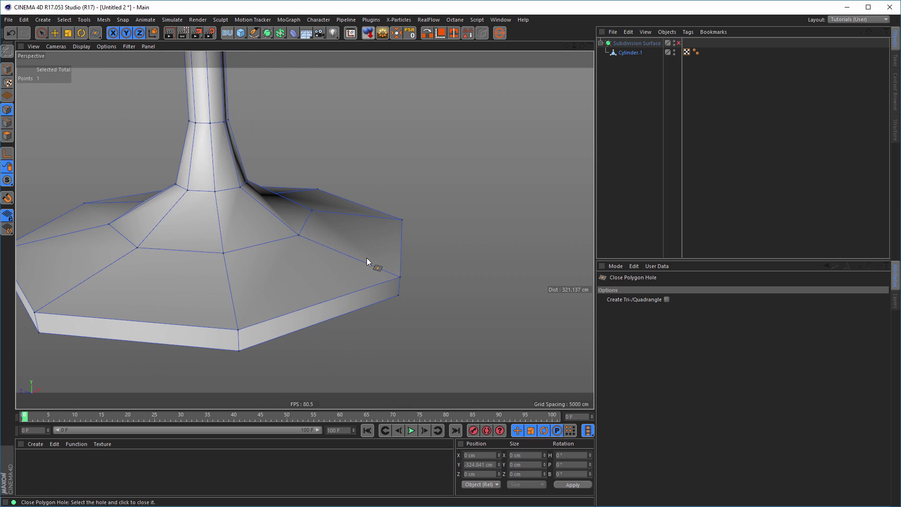
pyautogui.keyDown('alt'); pyautogui.moveTo(367, 258); pyautogui.dragTo(385, 241, button='middle'); pyautogui.keyUp('alt')
pyautogui.keyDown('alt'); pyautogui.moveTo(384, 259); pyautogui.dragTo(379, 318); pyautogui.keyUp('alt')
pyautogui.press('u')
pyautogui.press('l')
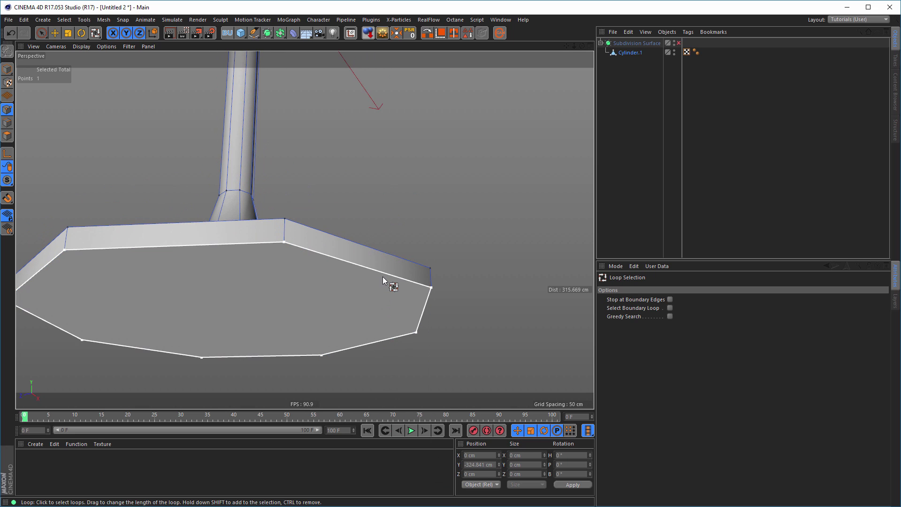
pyautogui.click(383, 276)
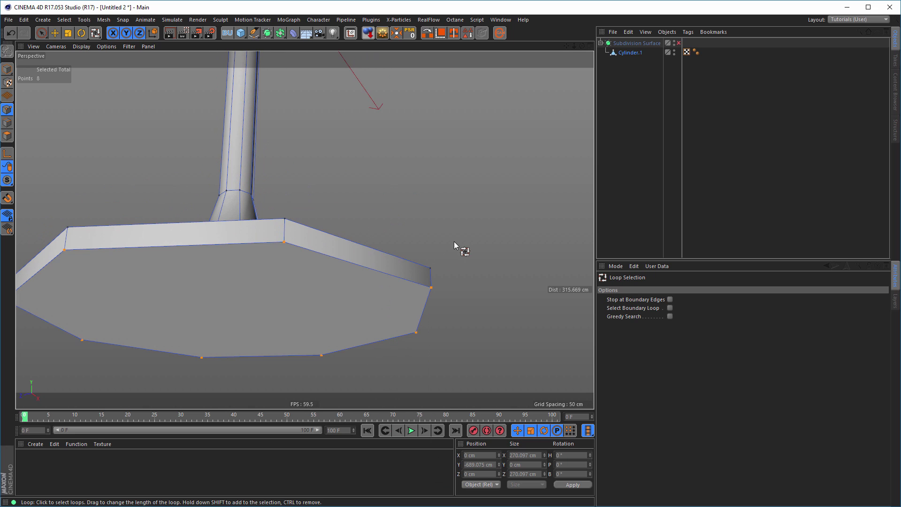
pyautogui.click(7, 122)
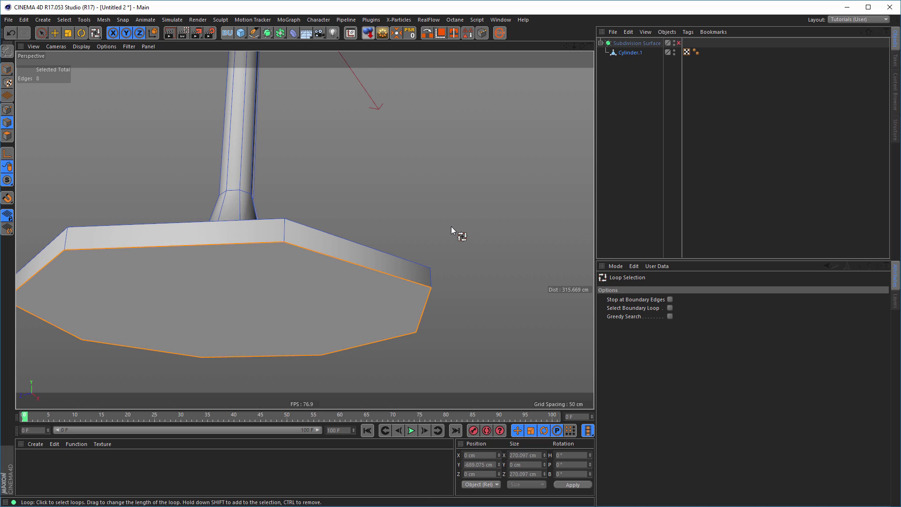
pyautogui.press('m')
pyautogui.press('s')
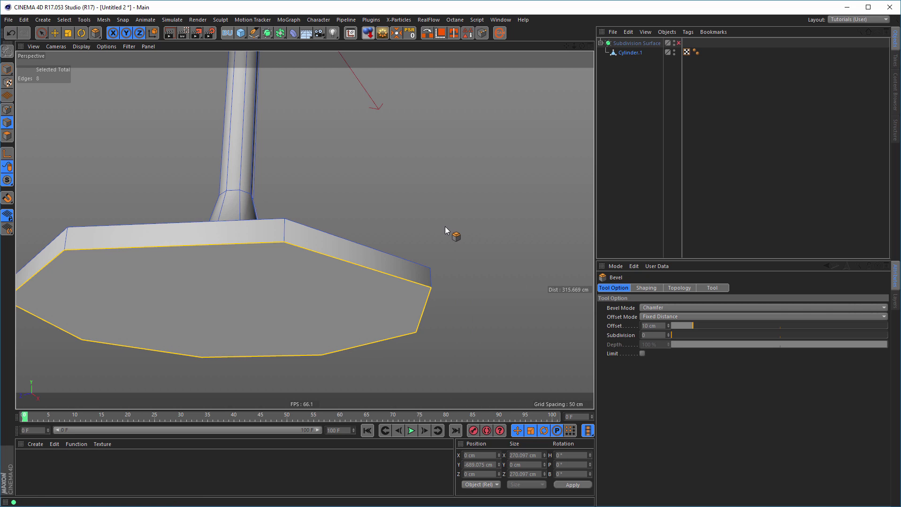
pyautogui.moveTo(449, 227); pyautogui.dragTo(455, 226)
pyautogui.click(668, 333)
pyautogui.click(668, 333)
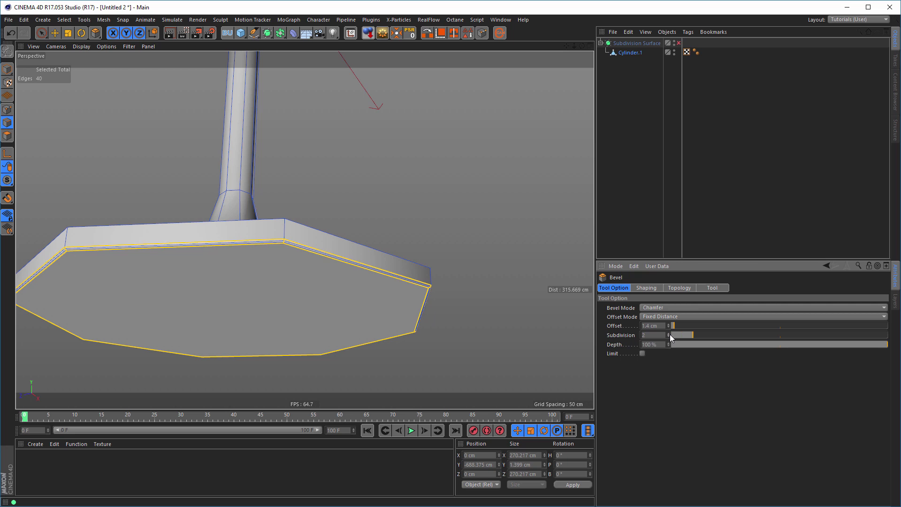
# Select the foot's upper outer edge loop and enable Limit for the Bevel tool.
pyautogui.keyDown('alt'); pyautogui.moveTo(439, 269); pyautogui.dragTo(368, 257); pyautogui.keyUp('alt')
pyautogui.doubleClick(367, 256)
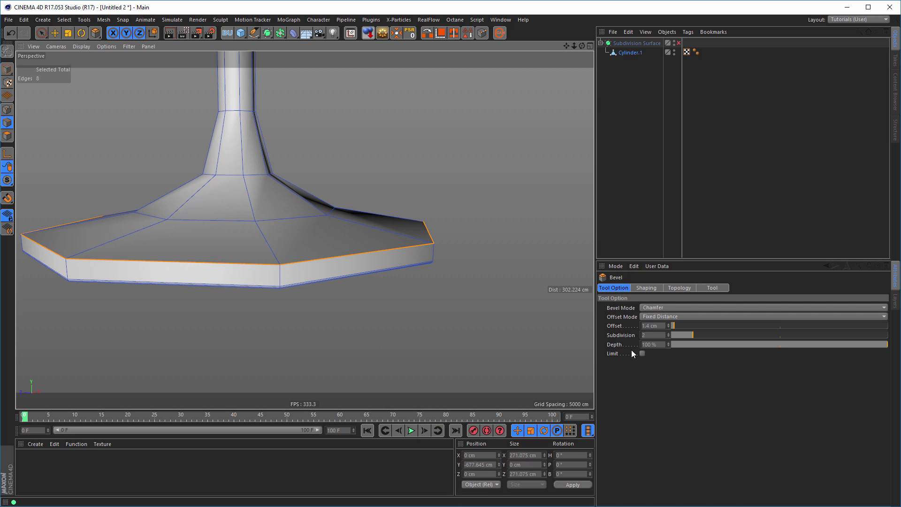
pyautogui.click(642, 353)
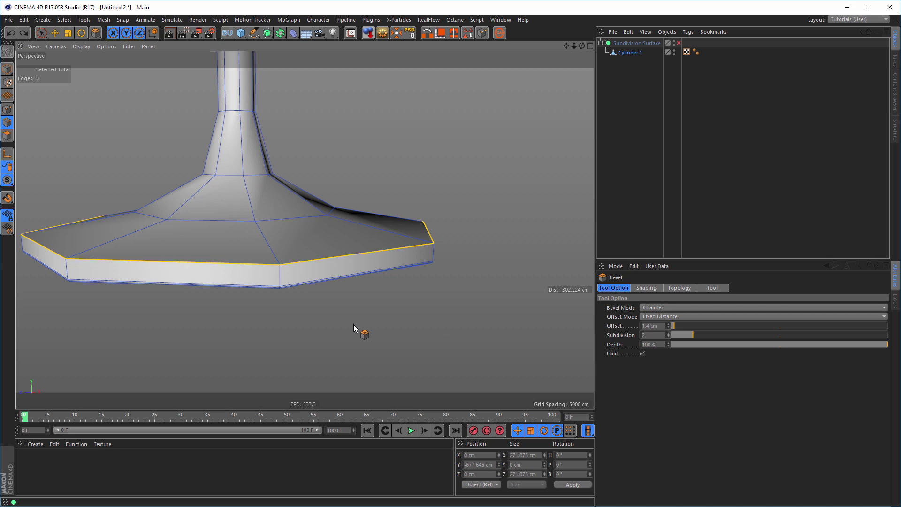
# Undo the attempted bevel on the foot's upper edge loop and its edge selections.
pyautogui.hotkey('ctrl', 'z')
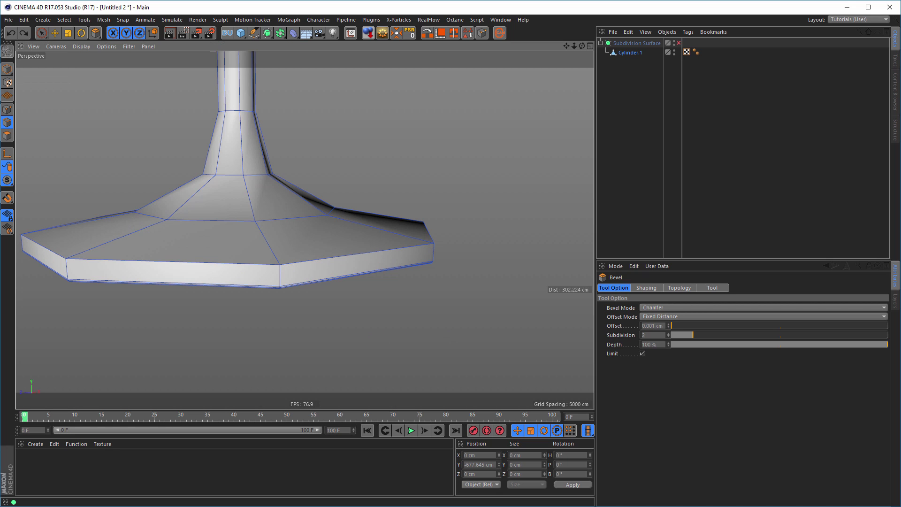
pyautogui.hotkey('ctrl', 'y')
pyautogui.keyDown('alt'); pyautogui.moveTo(369, 259); pyautogui.dragTo(353, 234); pyautogui.keyUp('alt')
pyautogui.keyDown('alt'); pyautogui.moveTo(350, 247); pyautogui.dragTo(367, 246, button='right'); pyautogui.keyUp('alt')
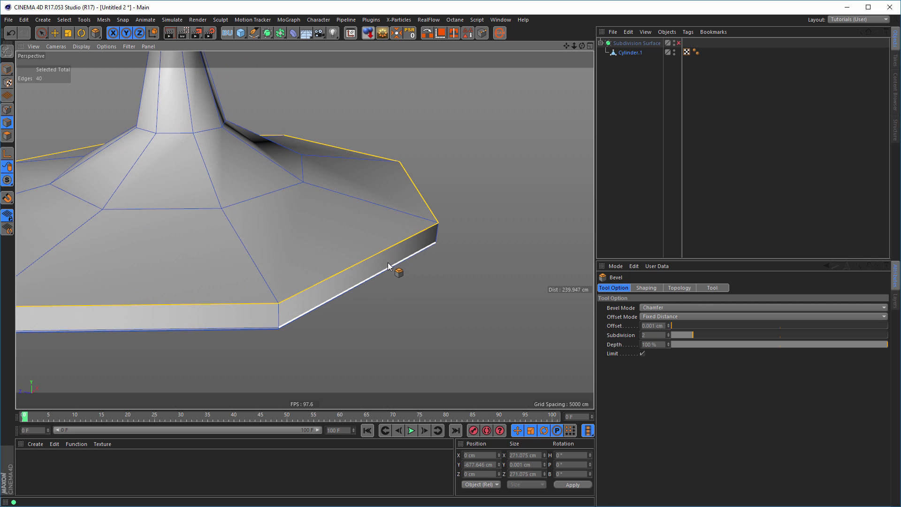
pyautogui.hotkey('ctrl', 'z')
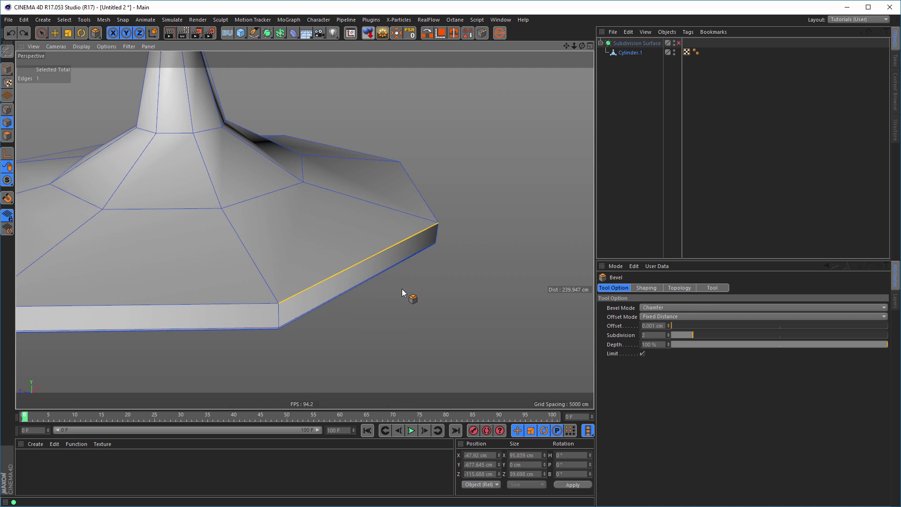
pyautogui.hotkey('ctrl', 'z')
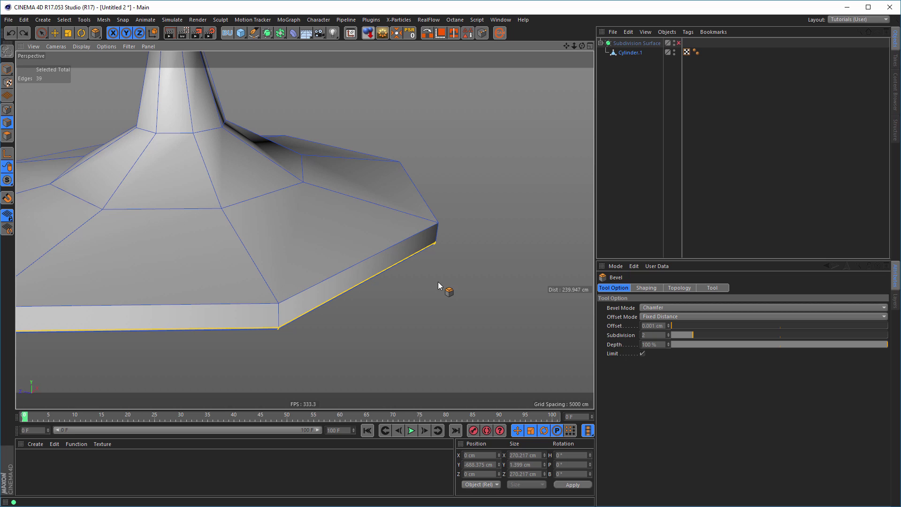
# Optimize the glass mesh in Points mode with nothing selected.
pyautogui.click(8, 109)
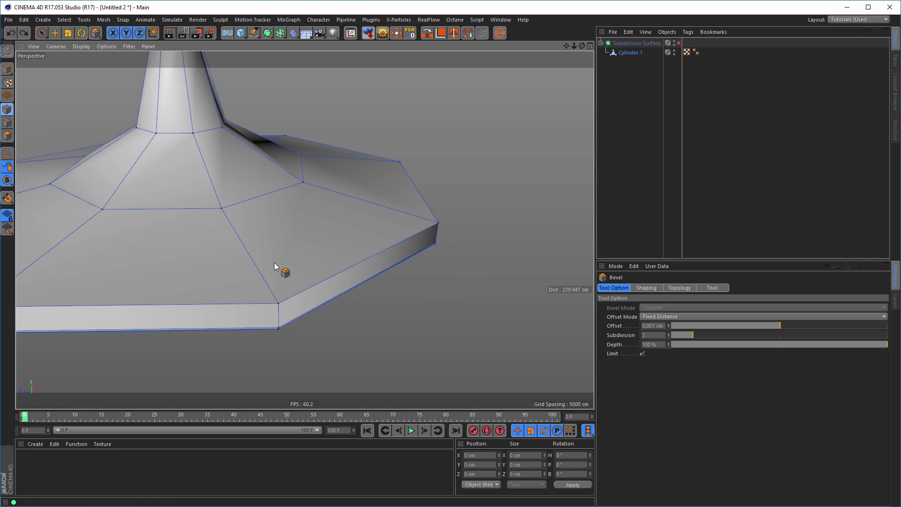
pyautogui.press('space')
pyautogui.rightClick(398, 297)
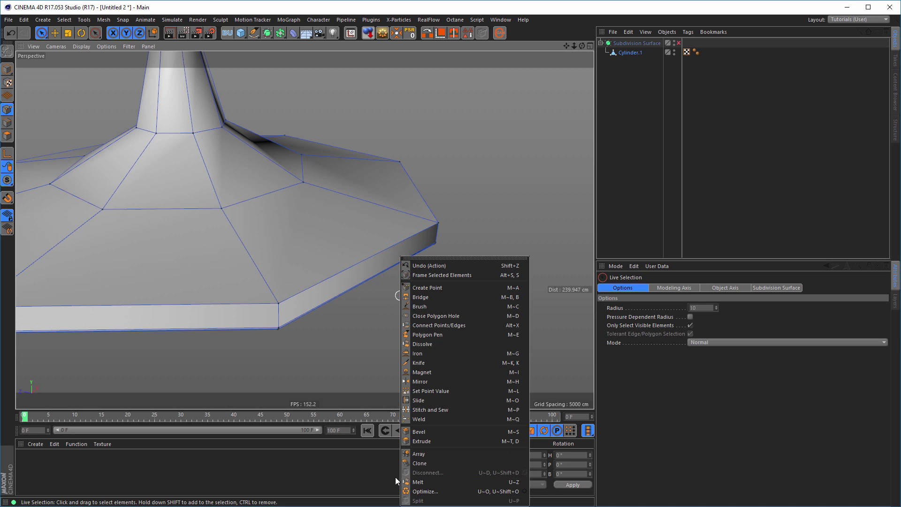
pyautogui.click(431, 491)
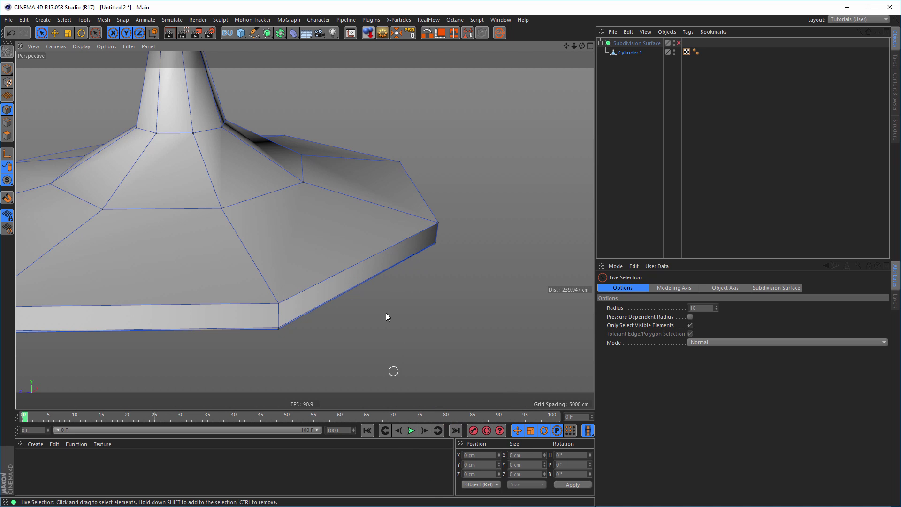
# Select the foot's upper outer edge loop and bevel it with an offset of about 45.1 cm and 2 subdivisions.
pyautogui.keyDown('alt'); pyautogui.moveTo(386, 313); pyautogui.dragTo(367, 269); pyautogui.keyUp('alt')
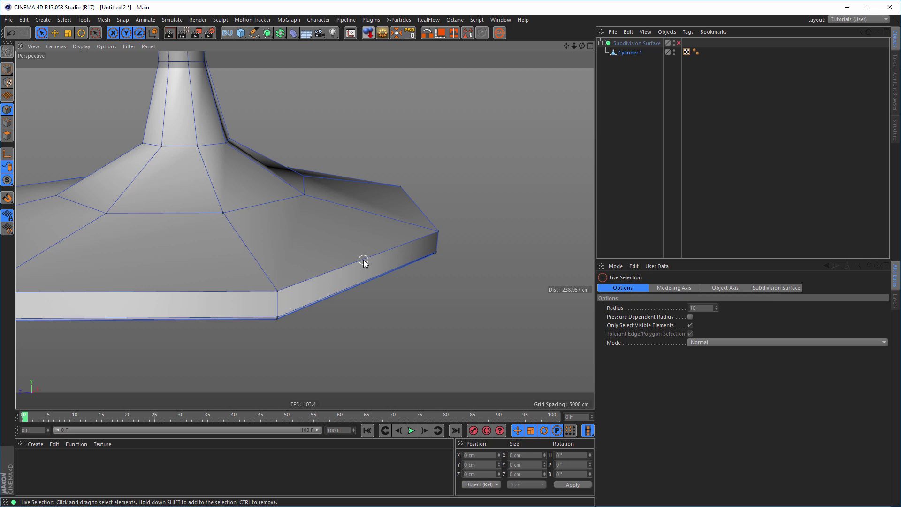
pyautogui.press('u')
pyautogui.press('l')
pyautogui.click(364, 259)
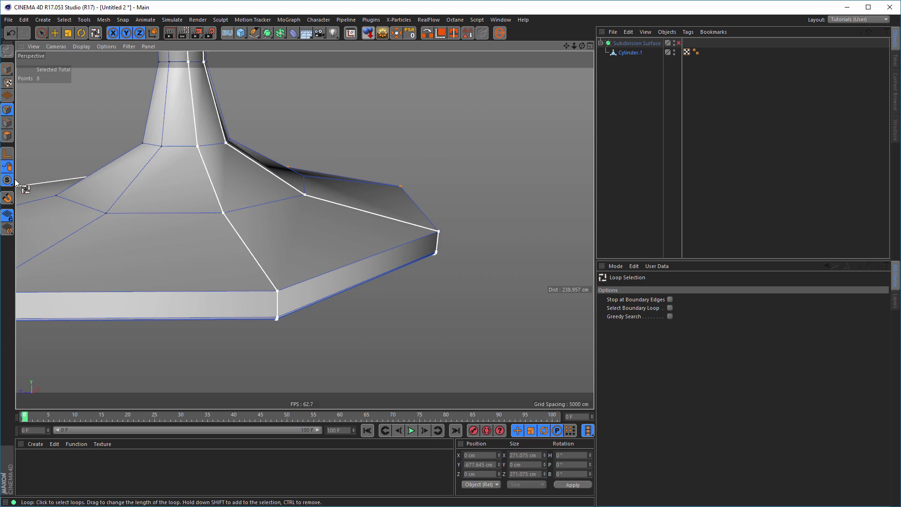
pyautogui.keyDown('ctrl'); pyautogui.click(10, 124); pyautogui.keyUp('ctrl')
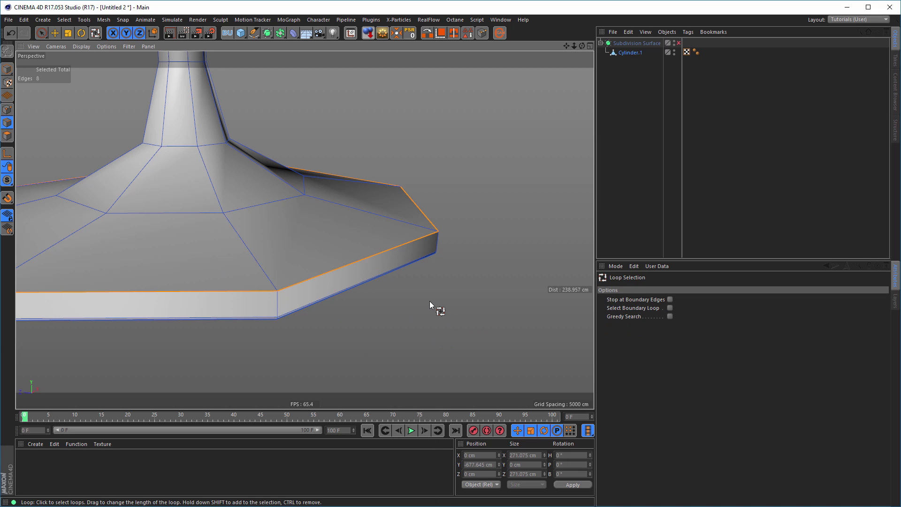
pyautogui.press('m')
pyautogui.press('s')
pyautogui.moveTo(432, 299); pyautogui.dragTo(644, 299)
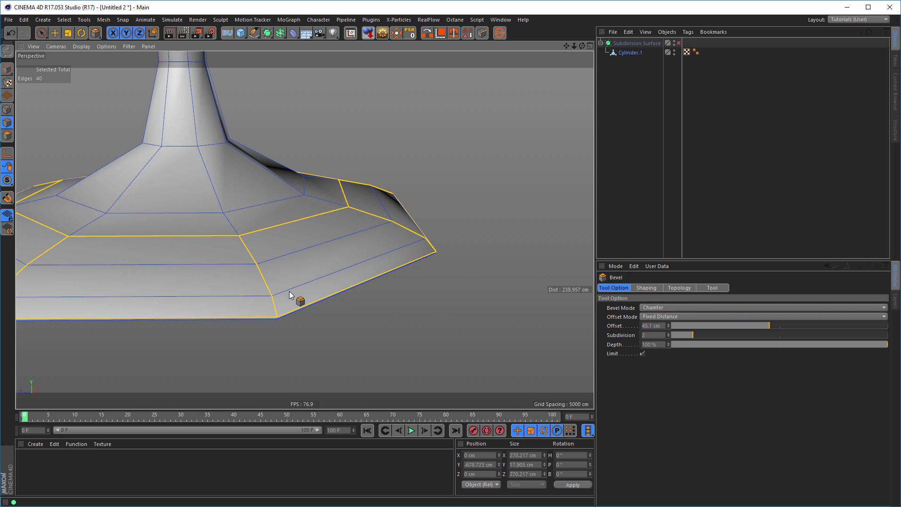
# Turn the Subdivision Surface back on to smooth the glass with its bevelled foot.
pyautogui.keyDown('alt'); pyautogui.moveTo(289, 290); pyautogui.dragTo(382, 277); pyautogui.keyUp('alt')
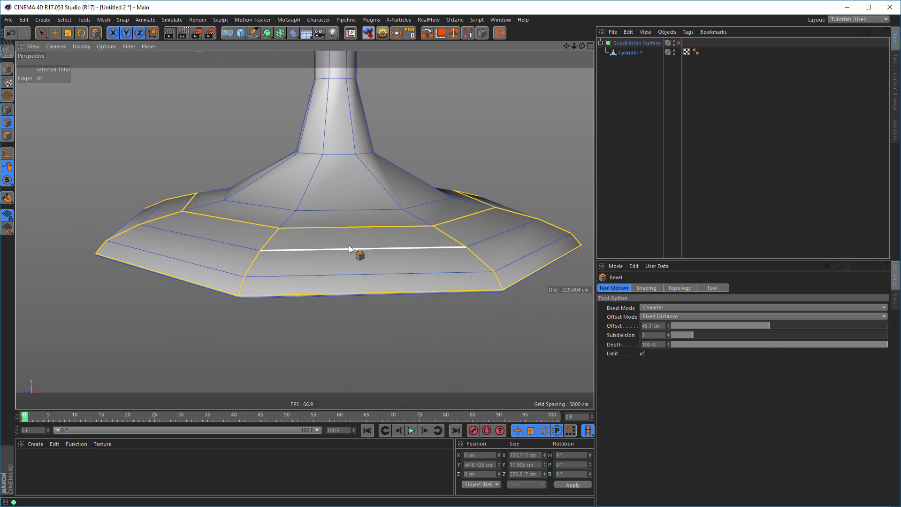
pyautogui.keyDown('alt'); pyautogui.moveTo(322, 249); pyautogui.dragTo(334, 272); pyautogui.keyUp('alt')
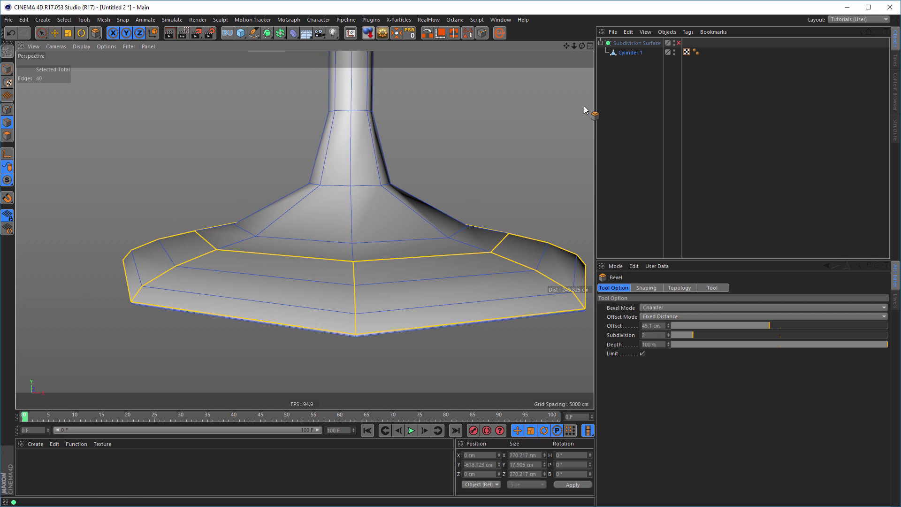
pyautogui.click(678, 43)
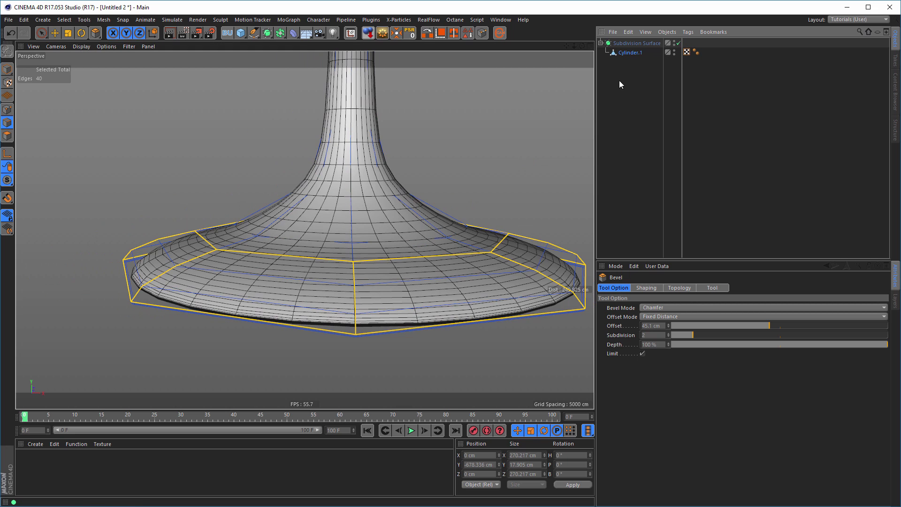
# Examine the smoothed glass from foot to rim and return to Model mode.
pyautogui.keyDown('alt'); pyautogui.moveTo(342, 219); pyautogui.dragTo(282, 222, button='right'); pyautogui.keyUp('alt')
pyautogui.keyDown('alt'); pyautogui.moveTo(359, 176); pyautogui.dragTo(314, 275, button='middle'); pyautogui.keyUp('alt')
pyautogui.keyDown('alt'); pyautogui.moveTo(314, 275); pyautogui.dragTo(252, 285, button='right'); pyautogui.keyUp('alt')
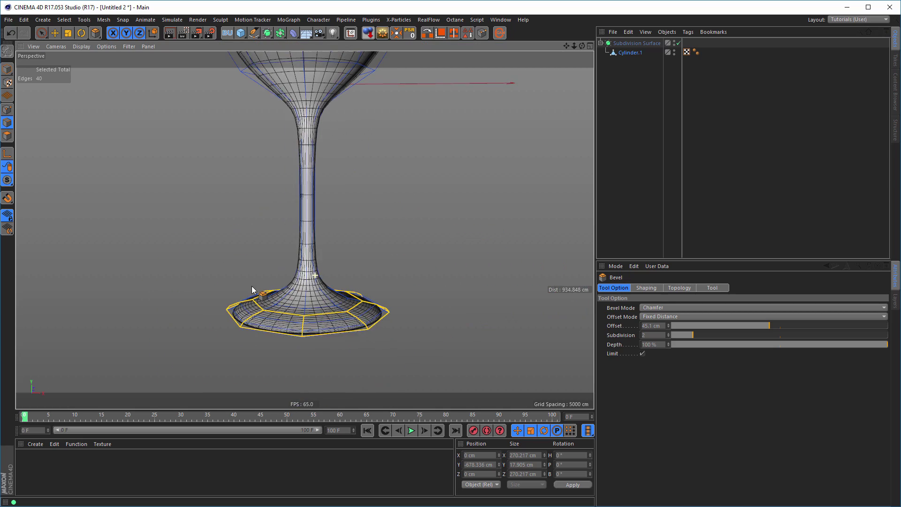
pyautogui.keyDown('alt'); pyautogui.moveTo(287, 243); pyautogui.dragTo(271, 368, button='middle'); pyautogui.keyUp('alt')
pyautogui.keyDown('alt'); pyautogui.moveTo(302, 262); pyautogui.dragTo(227, 274, button='right'); pyautogui.keyUp('alt')
pyautogui.keyDown('alt'); pyautogui.moveTo(300, 239); pyautogui.dragTo(284, 357, button='middle'); pyautogui.keyUp('alt')
pyautogui.keyDown('alt'); pyautogui.moveTo(287, 230); pyautogui.dragTo(268, 154); pyautogui.keyUp('alt')
pyautogui.keyDown('alt'); pyautogui.moveTo(270, 154); pyautogui.dragTo(343, 167, button='right'); pyautogui.keyUp('alt')
pyautogui.keyDown('alt'); pyautogui.moveTo(293, 206); pyautogui.dragTo(309, 306); pyautogui.keyUp('alt')
pyautogui.keyDown('alt'); pyautogui.moveTo(270, 311); pyautogui.dragTo(230, 313, button='right'); pyautogui.keyUp('alt')
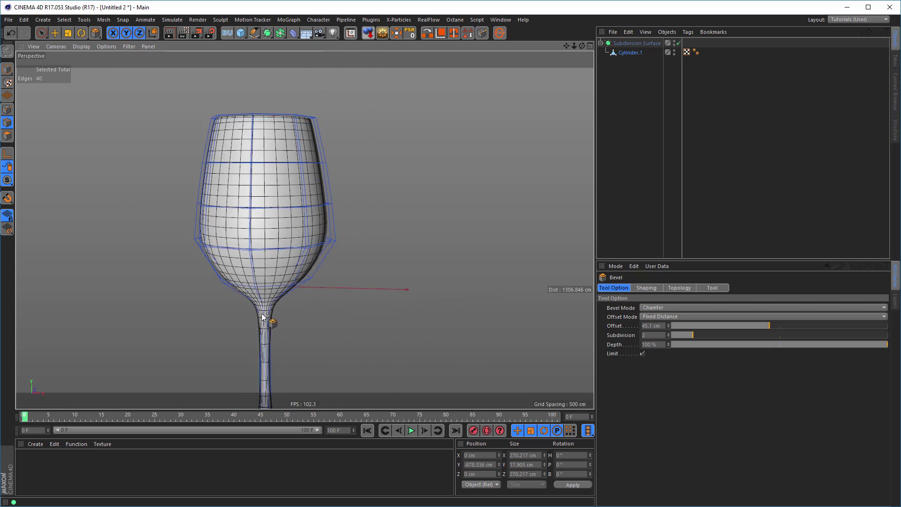
pyautogui.keyDown('alt'); pyautogui.moveTo(280, 287); pyautogui.dragTo(303, 233, button='middle'); pyautogui.keyUp('alt')
pyautogui.keyDown('alt'); pyautogui.moveTo(305, 230); pyautogui.dragTo(314, 205); pyautogui.keyUp('alt')
pyautogui.keyDown('alt'); pyautogui.moveTo(313, 207); pyautogui.dragTo(302, 215, button='right'); pyautogui.keyUp('alt')
pyautogui.keyDown('alt'); pyautogui.moveTo(303, 215); pyautogui.dragTo(342, 244, button='middle'); pyautogui.keyUp('alt')
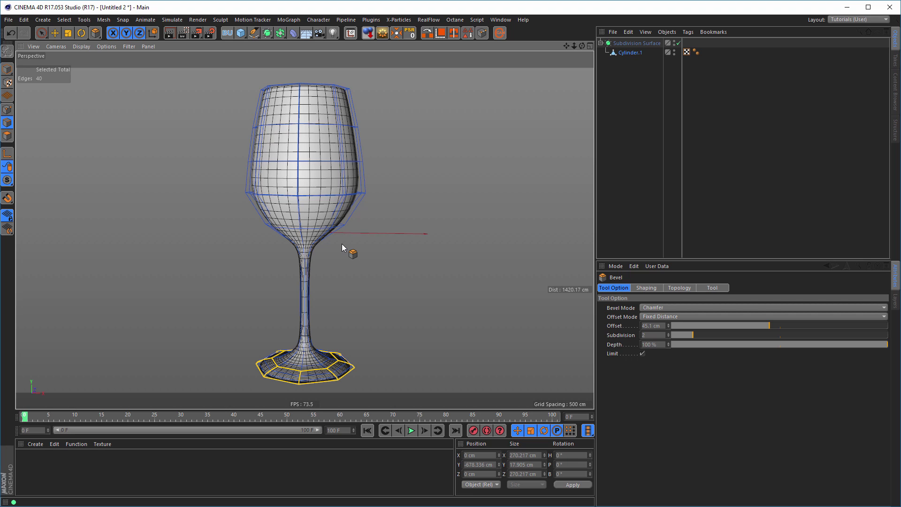
pyautogui.click(7, 69)
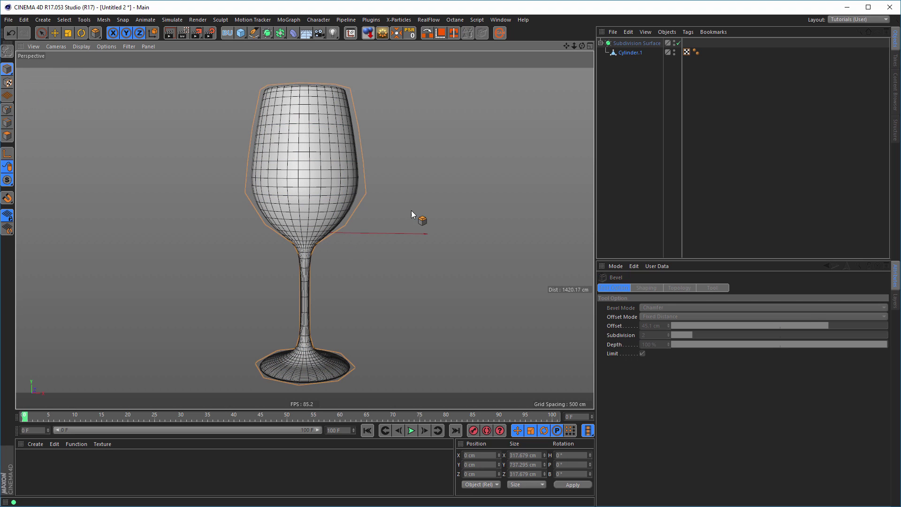
# Turn off the Subdivision Surface and select the low-poly glass mesh.
pyautogui.click(677, 43)
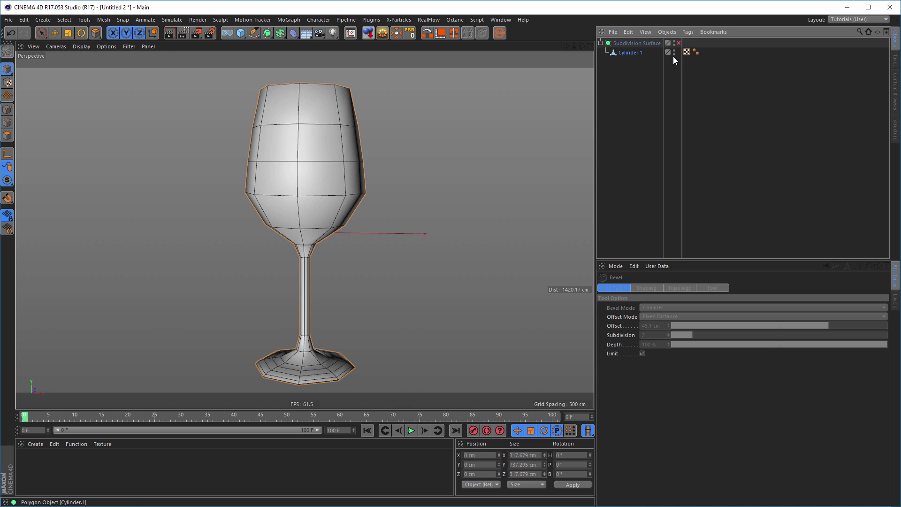
pyautogui.click(630, 52)
pyautogui.keyDown('alt'); pyautogui.moveTo(309, 187); pyautogui.dragTo(265, 191, button='middle'); pyautogui.keyUp('alt')
pyautogui.keyDown('alt'); pyautogui.moveTo(266, 191); pyautogui.dragTo(249, 196, button='right'); pyautogui.keyUp('alt')
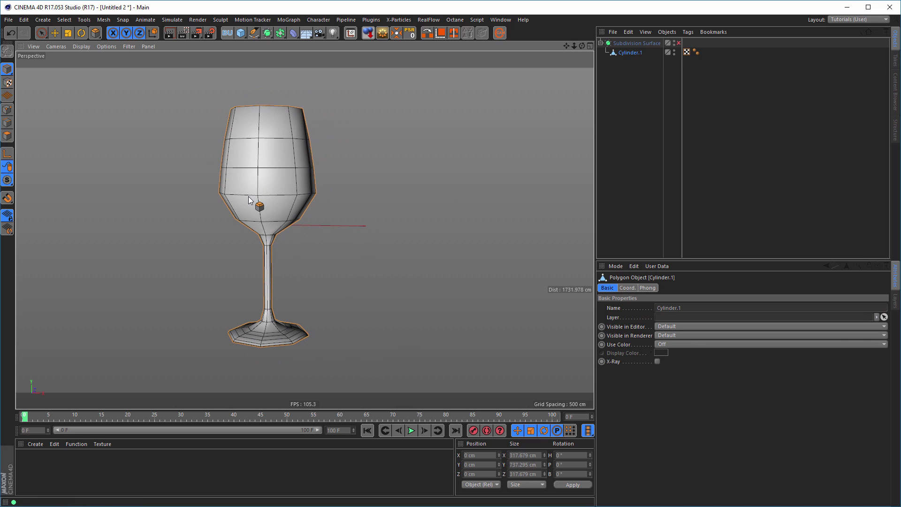
# Add a cube sized 15 cm in X, Y and Z, and move it along X to about 140 cm, beside the glass.
pyautogui.click(241, 32)
pyautogui.keyDown('alt'); pyautogui.moveTo(268, 224); pyautogui.dragTo(350, 262, button='middle'); pyautogui.keyUp('alt')
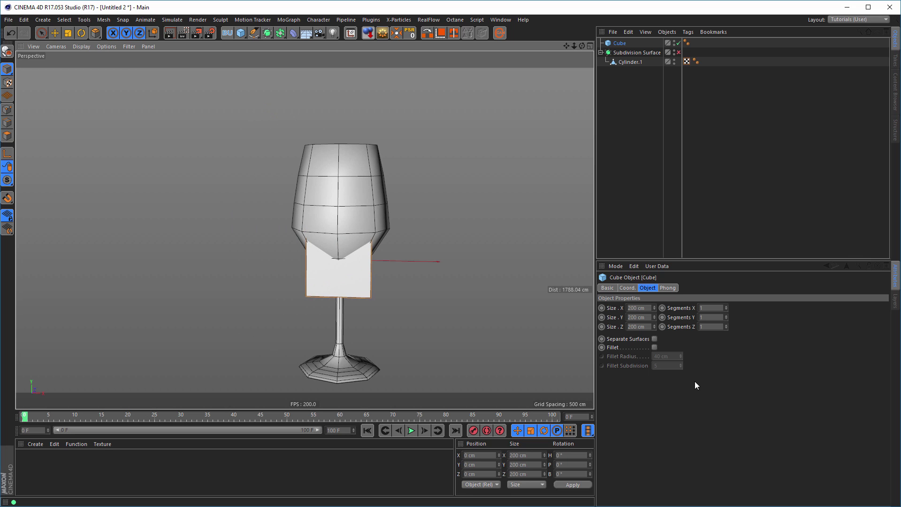
pyautogui.click(649, 307)
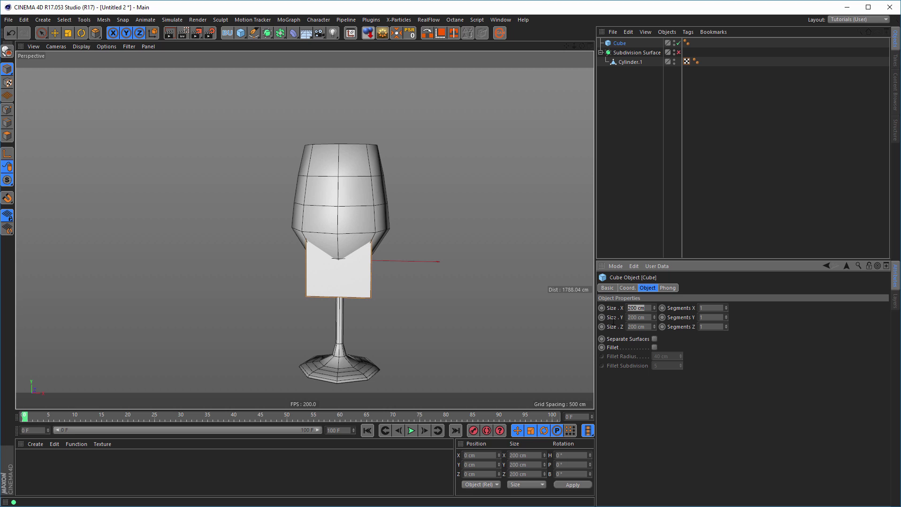
pyautogui.write('15')
pyautogui.press('Tab')
pyautogui.write('15')
pyautogui.press('Tab')
pyautogui.write('15')
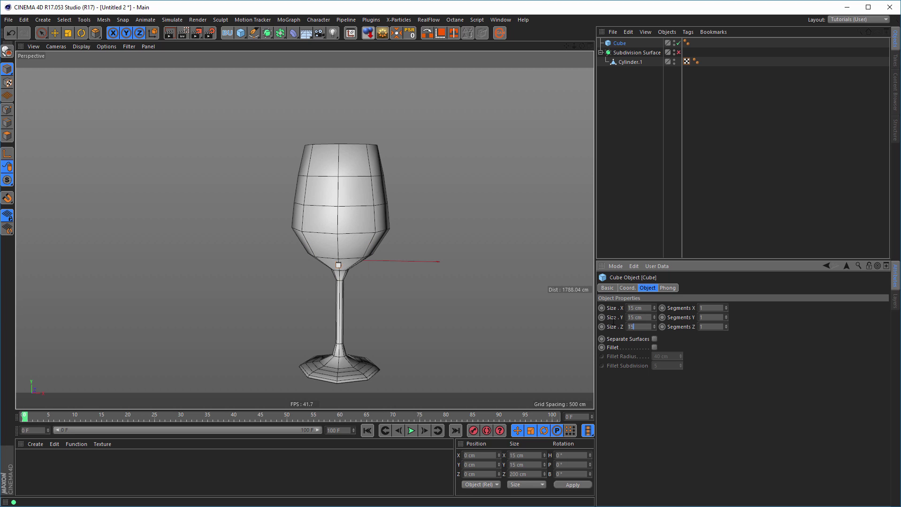
pyautogui.press('Return')
pyautogui.press('e')
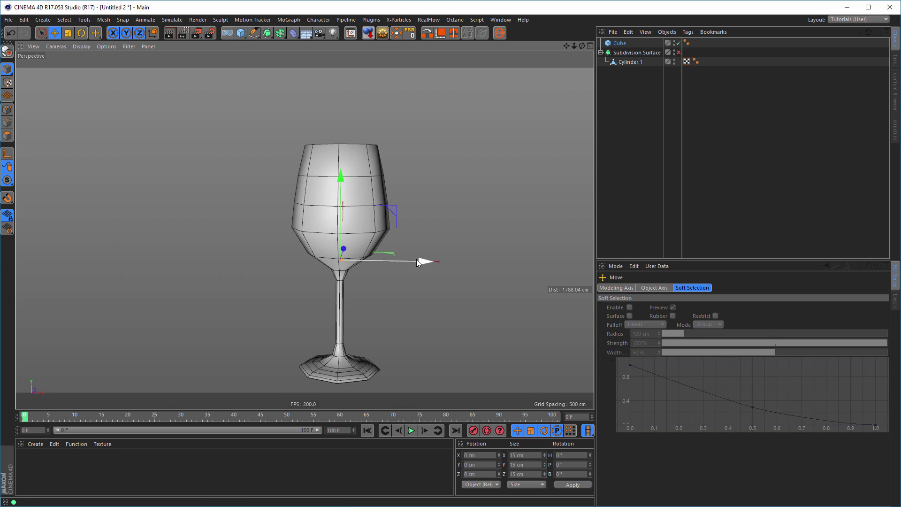
pyautogui.moveTo(423, 261); pyautogui.dragTo(467, 263)
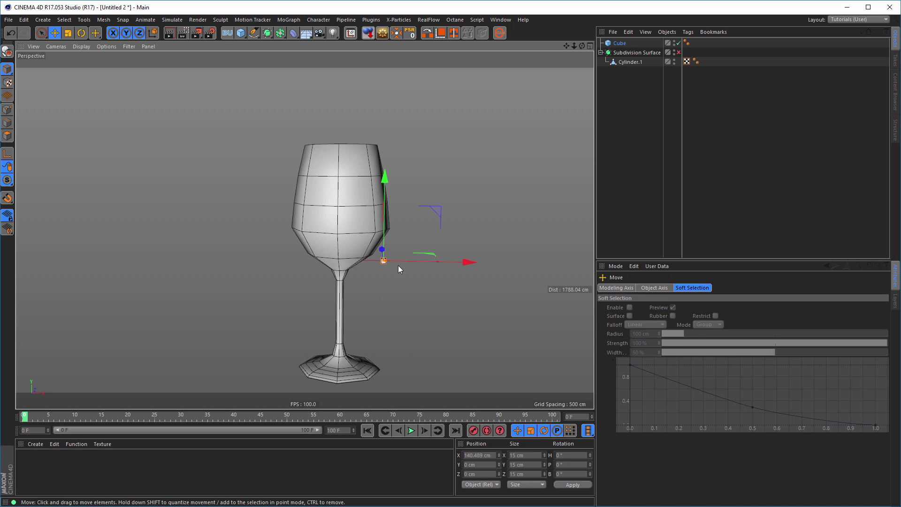
# Move the glass mesh's axis to the bottom of its foot using Axis Center with Y at -100% and Auto Update on.
pyautogui.click(629, 63)
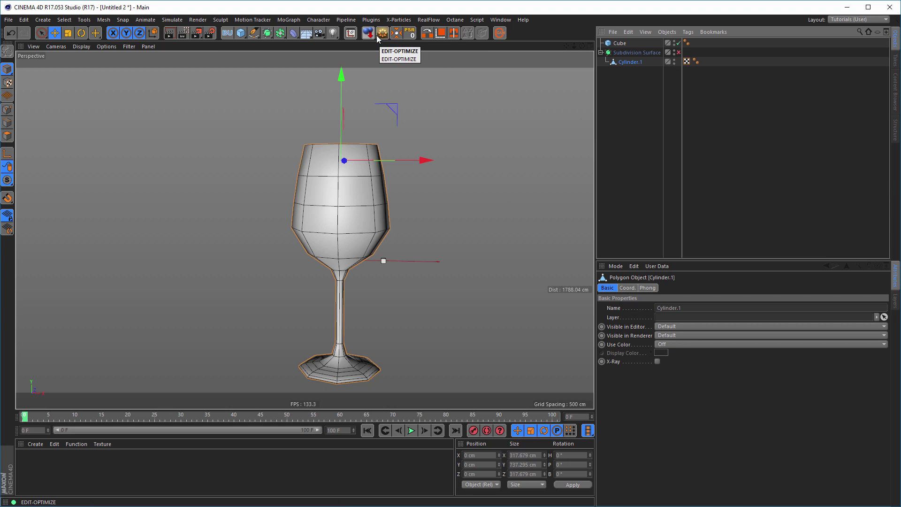
pyautogui.click(350, 34)
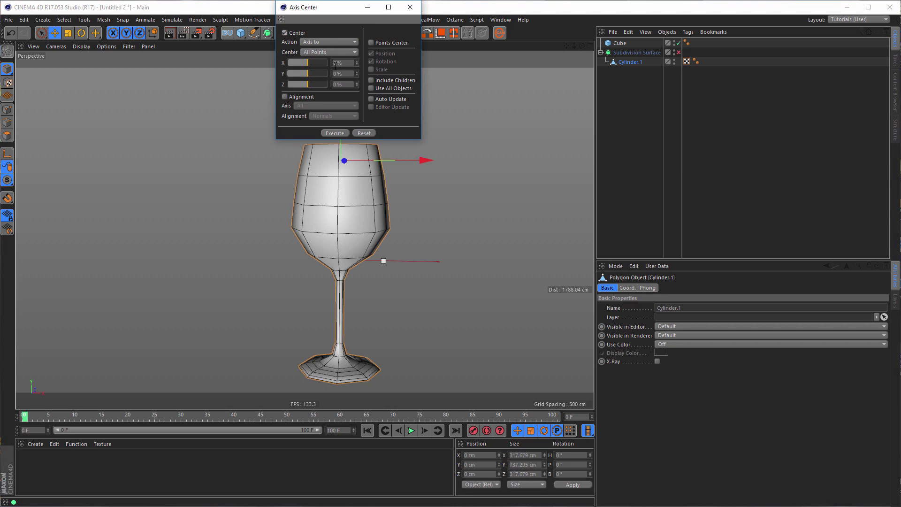
pyautogui.click(370, 99)
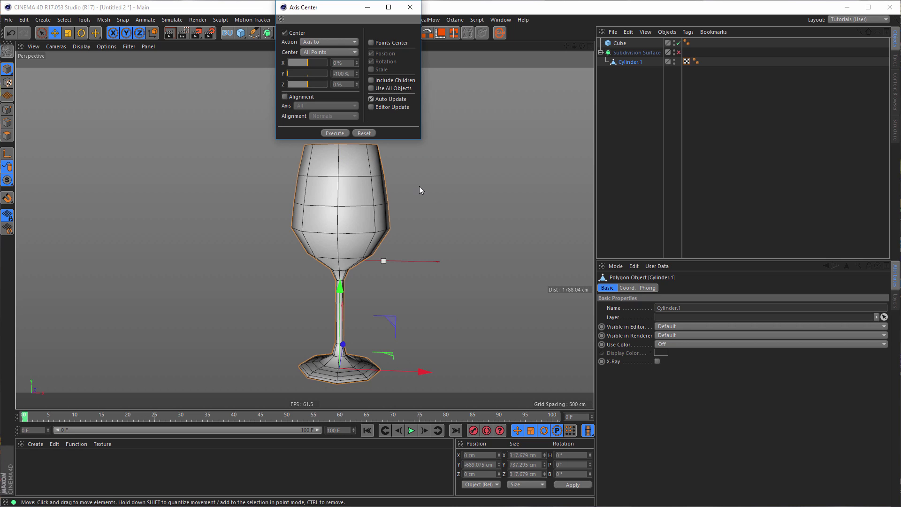
pyautogui.click(410, 8)
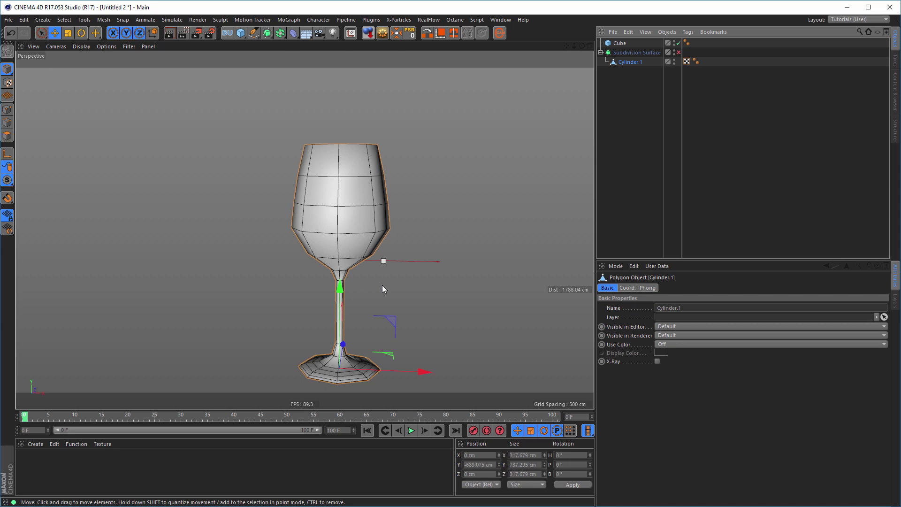
# In the Front view, raise the glass along Y to about -329.5 cm so its foot sits level with the cube's base.
pyautogui.middleClick(382, 285)
pyautogui.middleClick(359, 321)
pyautogui.scroll(-3, 339, 252)
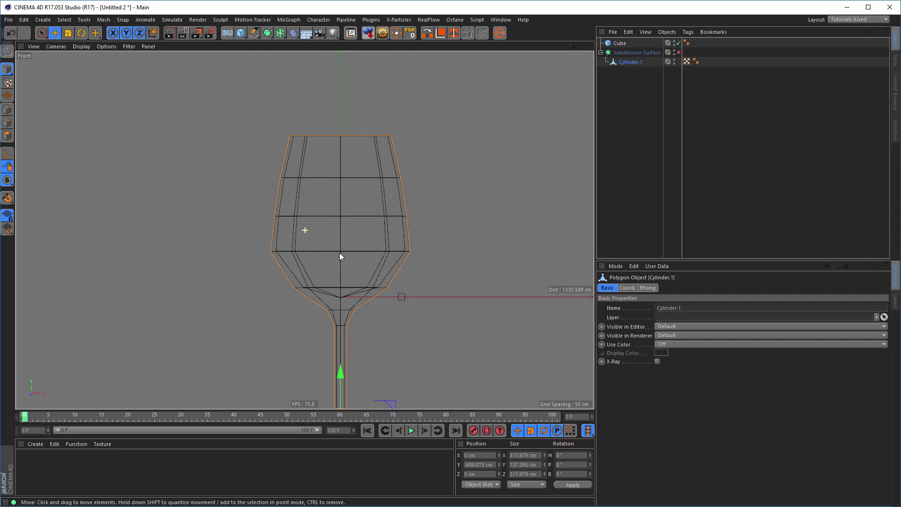
pyautogui.scroll(1, 350, 277)
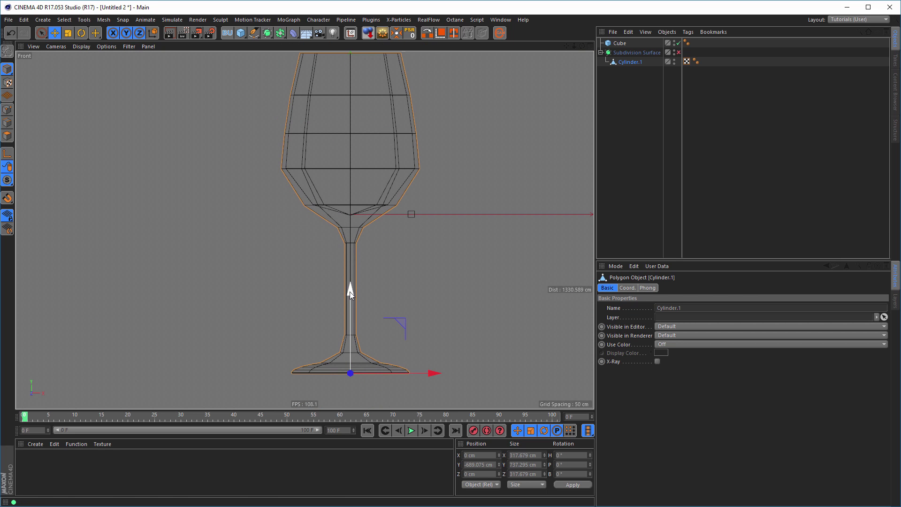
pyautogui.moveTo(350, 291); pyautogui.dragTo(362, 137)
pyautogui.scroll(2, 368, 178)
pyautogui.scroll(2, 407, 179)
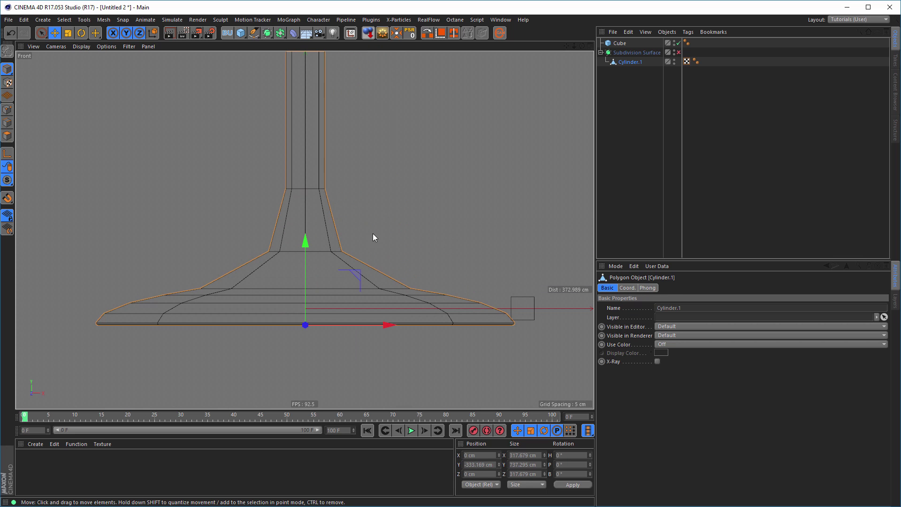
pyautogui.moveTo(303, 241); pyautogui.dragTo(312, 234)
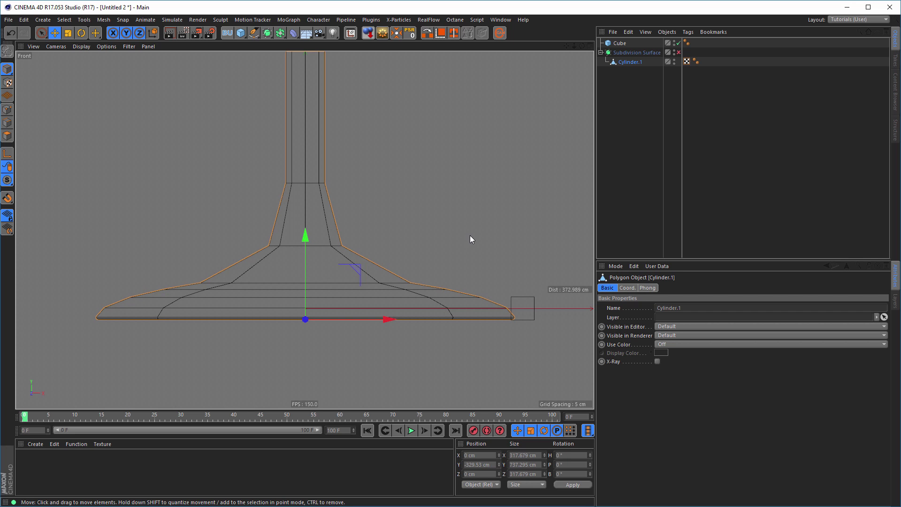
# Scale the glass down uniformly to about 18.4 cm tall and move the 15 cm cube along X close to it.
pyautogui.press('t')
pyautogui.moveTo(505, 192); pyautogui.dragTo(159, 305)
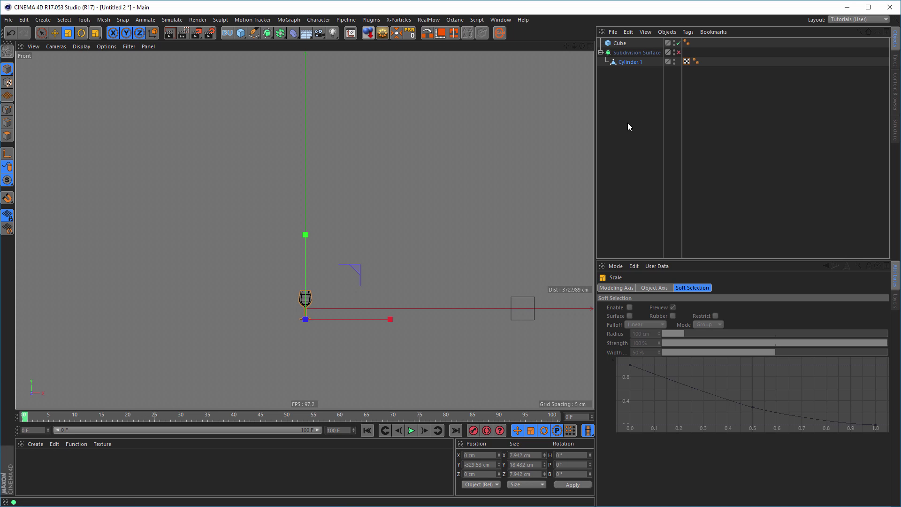
pyautogui.click(620, 43)
pyautogui.press('e')
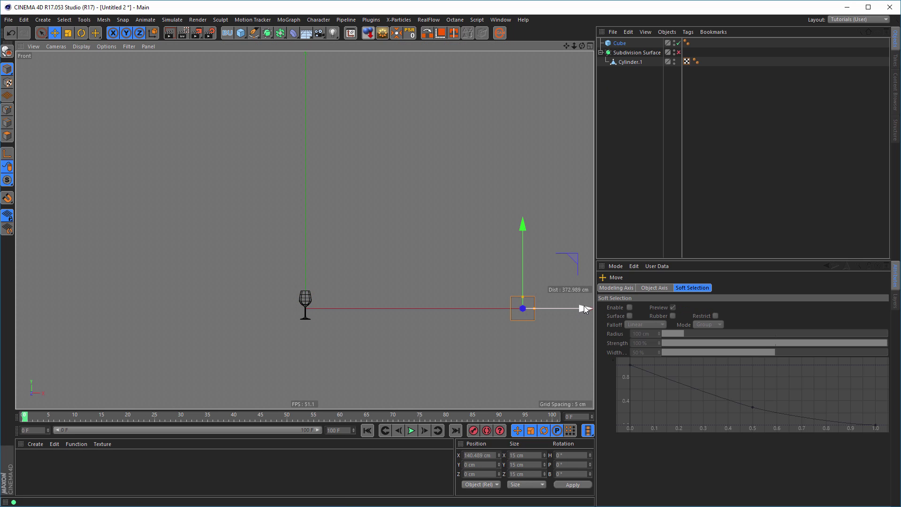
pyautogui.moveTo(584, 308); pyautogui.dragTo(393, 319)
pyautogui.scroll(10, 311, 306)
pyautogui.keyDown('alt'); pyautogui.moveTo(404, 295); pyautogui.dragTo(292, 198, button='middle'); pyautogui.keyUp('alt')
# Scale the glass uniformly to about 14.6 cm tall to match the cube, and return to the Perspective view.
pyautogui.click(630, 62)
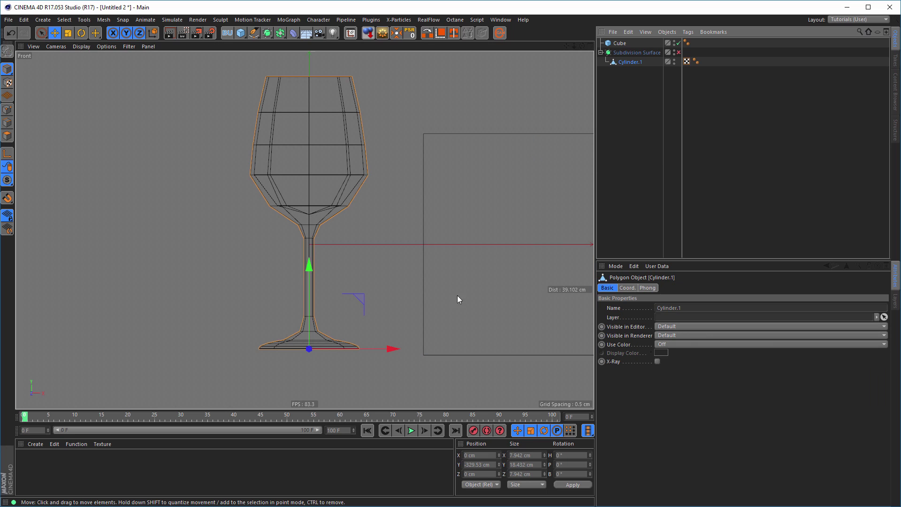
pyautogui.press('t')
pyautogui.moveTo(392, 269); pyautogui.dragTo(325, 294)
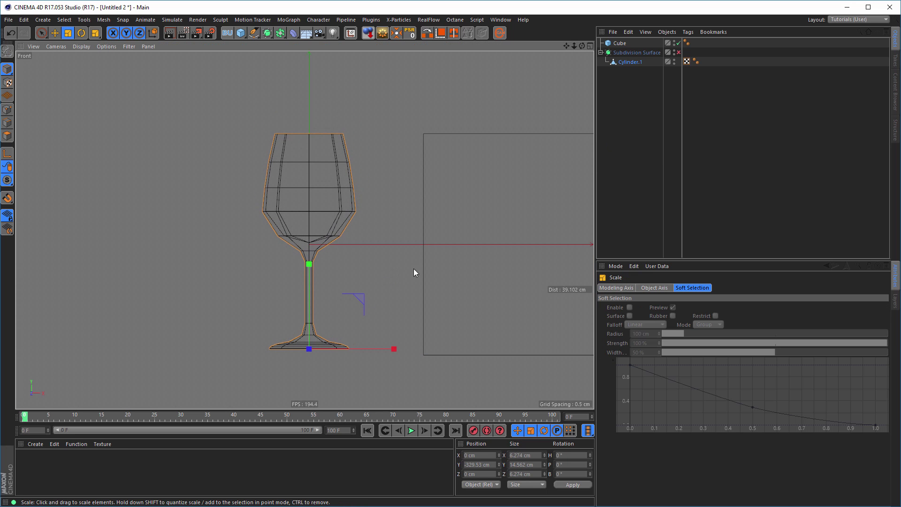
pyautogui.middleClick(386, 247)
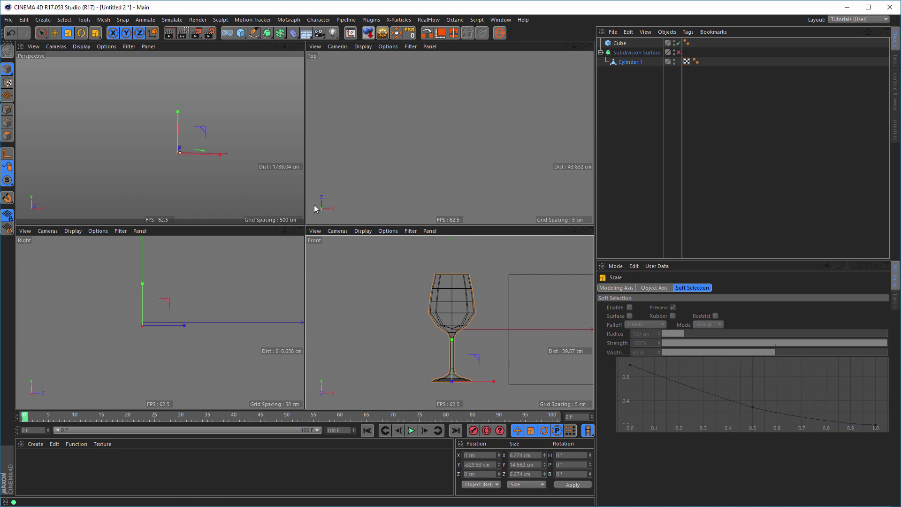
pyautogui.middleClick(240, 177)
pyautogui.scroll(15, 373, 256)
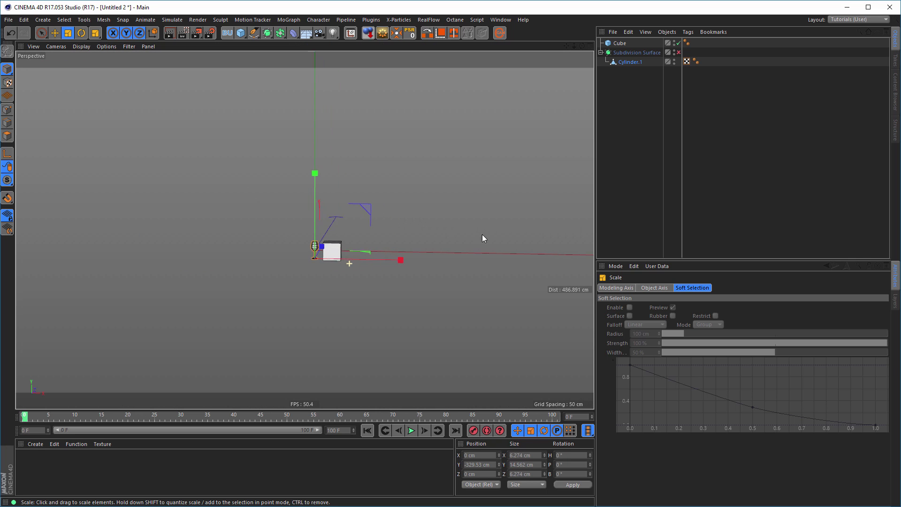
pyautogui.scroll(1, 433, 228)
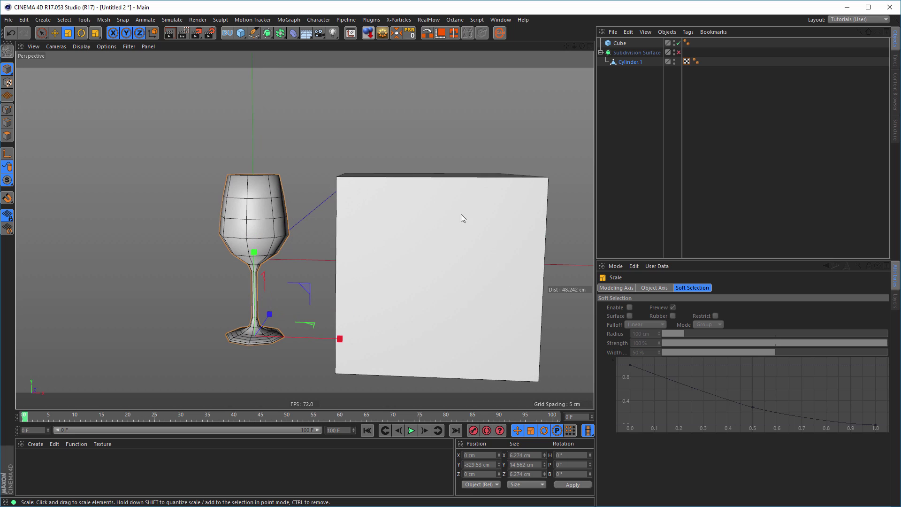
# Rename the glass mesh Cylinder.1 as Wineglass.
pyautogui.click(629, 62)
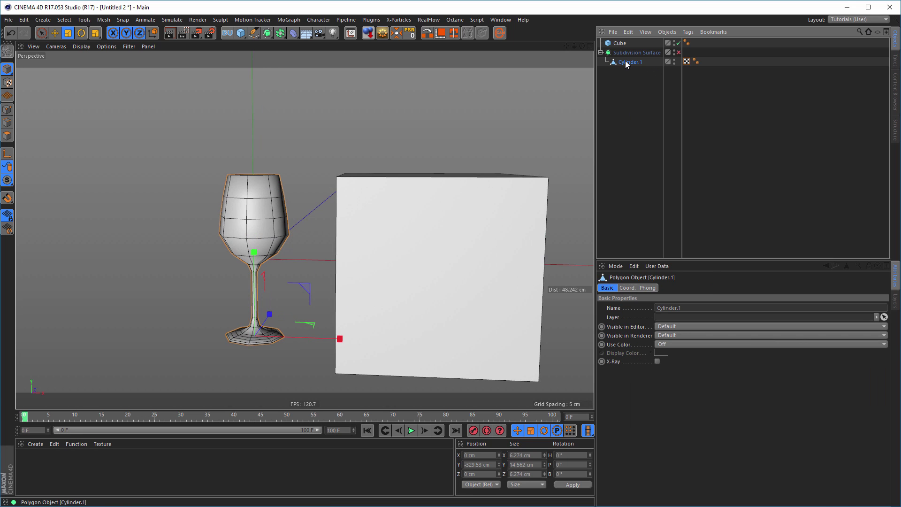
pyautogui.doubleClick(629, 62)
pyautogui.write('Wi')
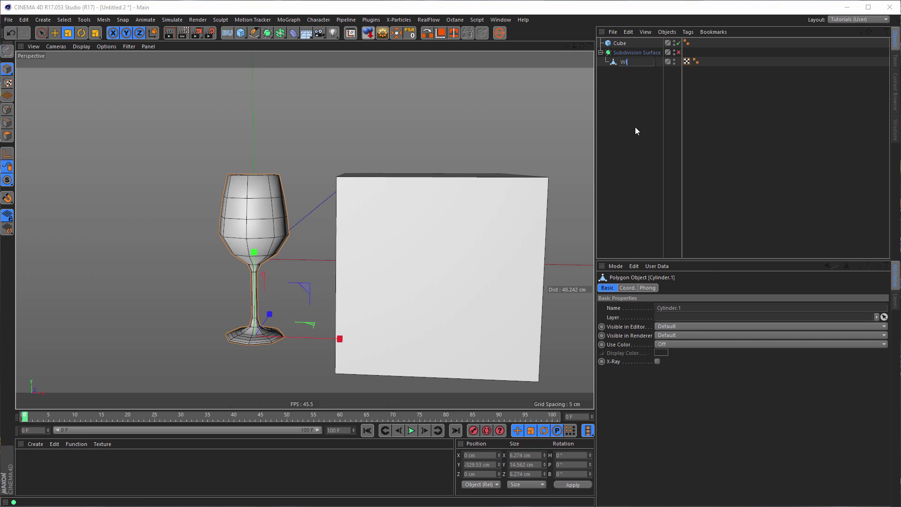
pyautogui.write('neglass')
pyautogui.press('Return')
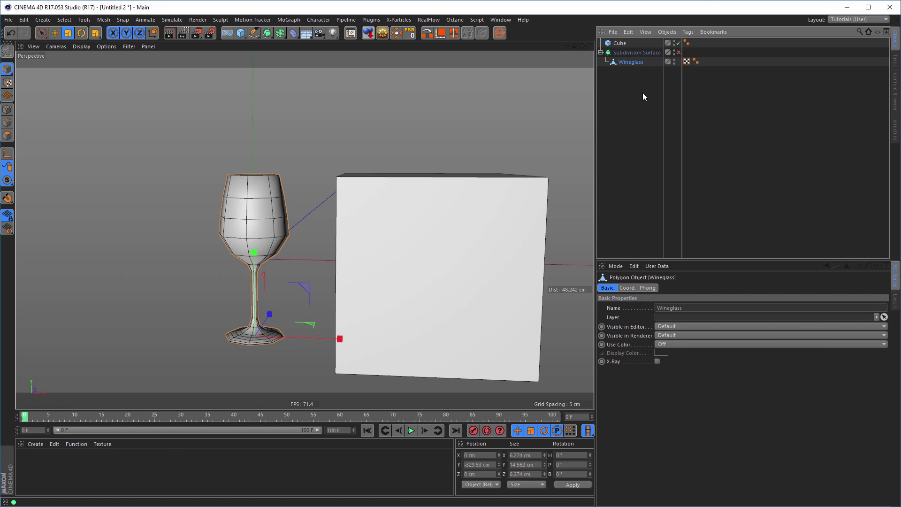
# Copy the Wineglass mesh into the open glasses_tutorial.c4d project.
pyautogui.press('v')
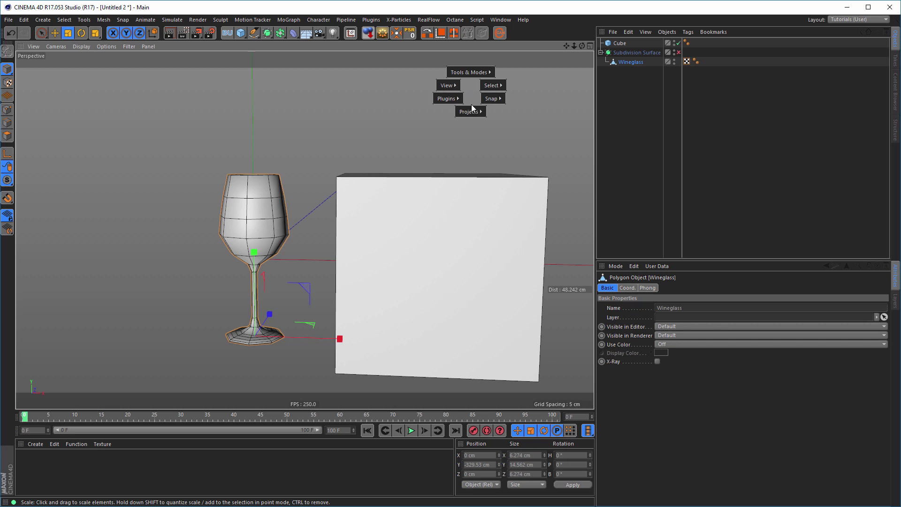
pyautogui.moveTo(471, 110)
pyautogui.click(471, 131)
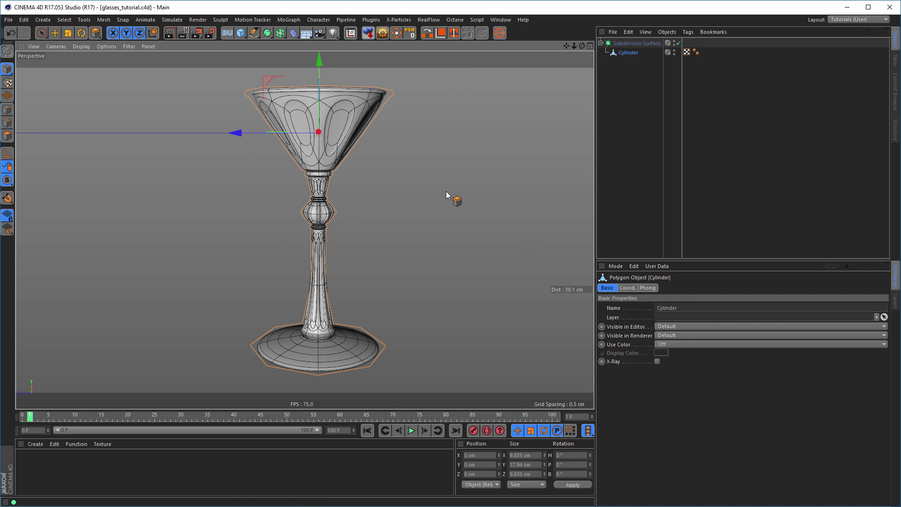
pyautogui.hotkey('ctrl', 'v')
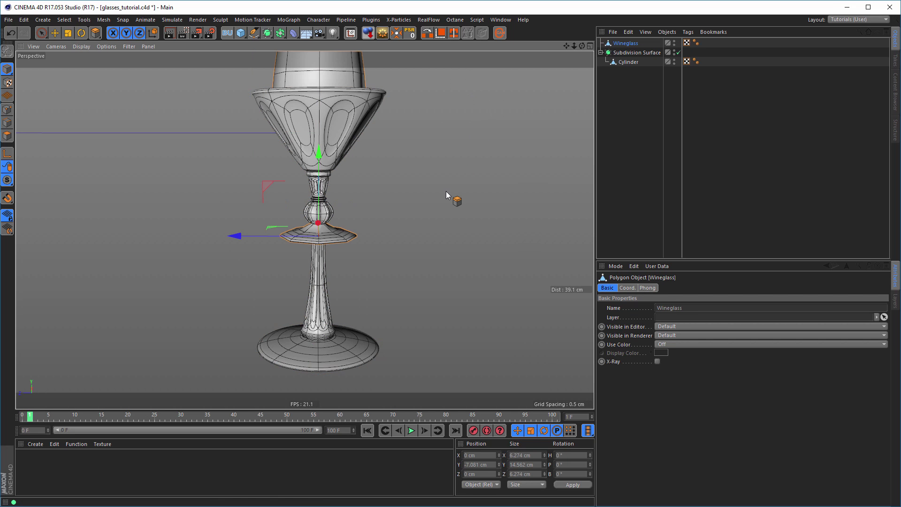
# Move the pasted Wineglass along Z to about 10 cm so it stands clear of the ornate glass.
pyautogui.scroll(-3, 324, 181)
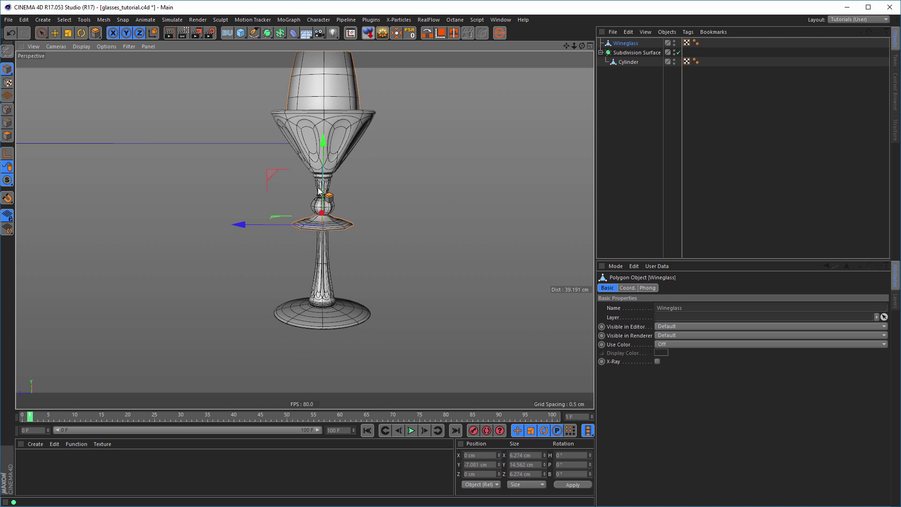
pyautogui.keyDown('alt'); pyautogui.moveTo(323, 180); pyautogui.dragTo(333, 239, button='middle'); pyautogui.keyUp('alt')
pyautogui.keyDown('alt'); pyautogui.moveTo(333, 241); pyautogui.dragTo(339, 218); pyautogui.keyUp('alt')
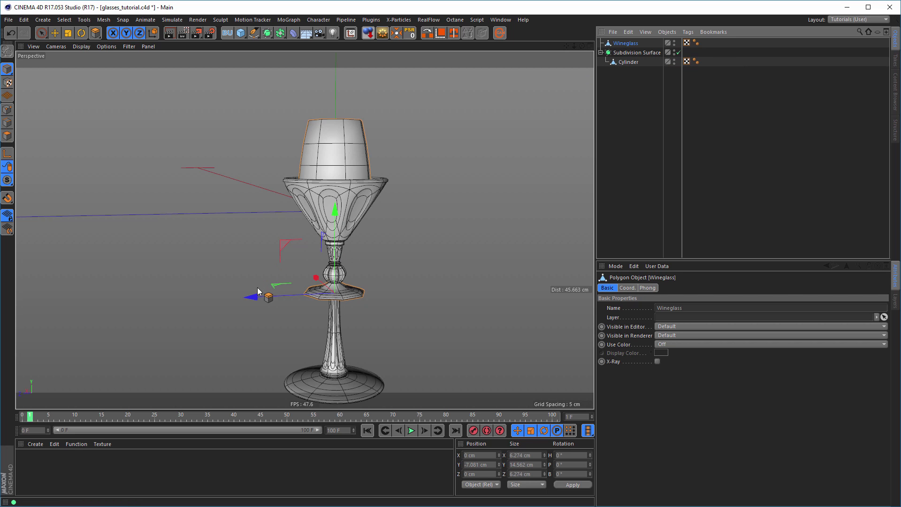
pyautogui.moveTo(252, 297); pyautogui.dragTo(135, 300)
pyautogui.keyDown('alt'); pyautogui.moveTo(349, 217); pyautogui.dragTo(402, 201); pyautogui.keyUp('alt')
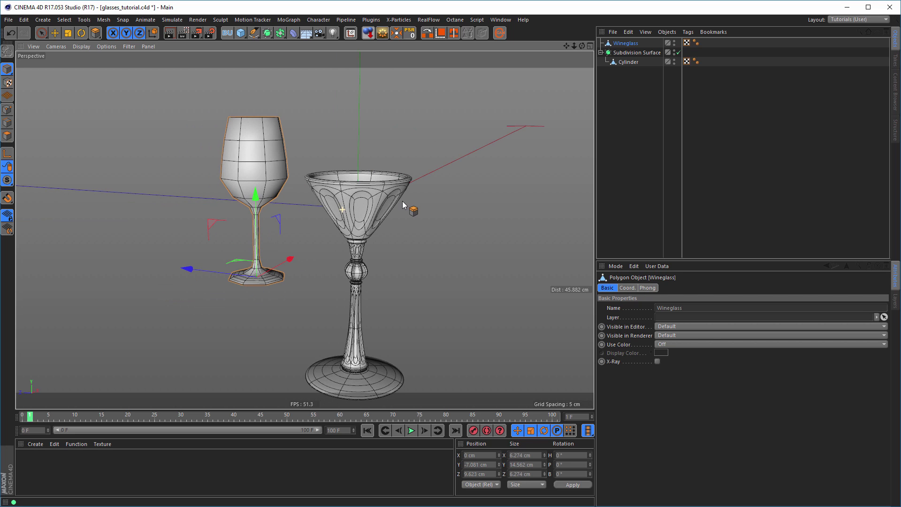
# Rename the ornate glass mesh Cylinder as Schnapsglass.
pyautogui.doubleClick(626, 62)
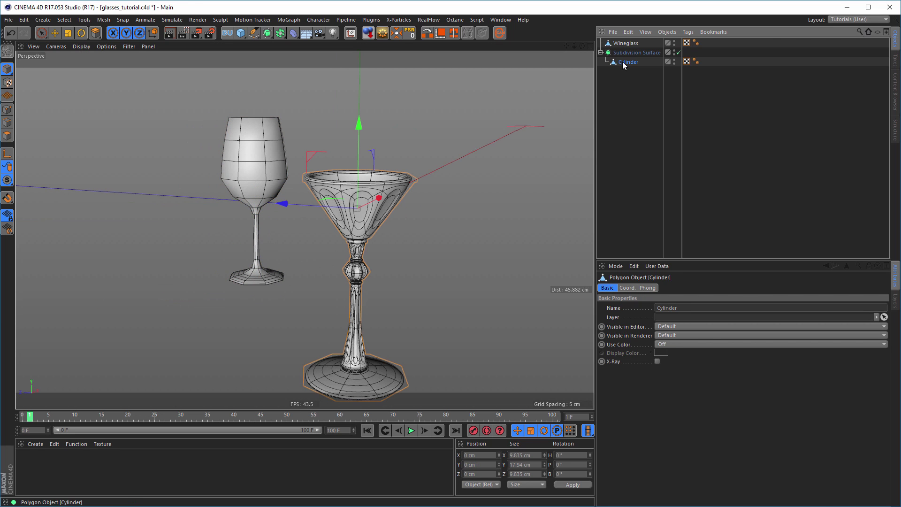
pyautogui.write('Schnapo')
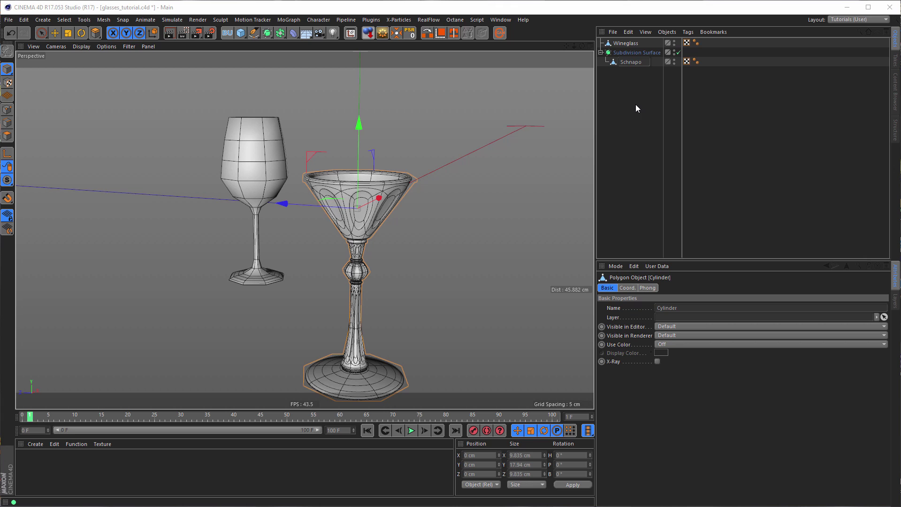
pyautogui.write('sglass')
pyautogui.press('Return')
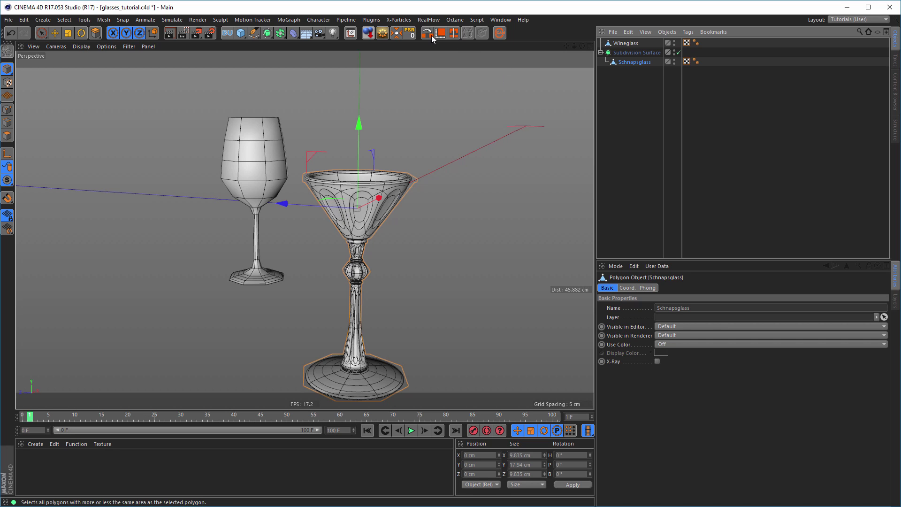
# Move the Schnapsglass axis to the base of the mesh with Axis Center, Y at -100%.
pyautogui.click(393, 35)
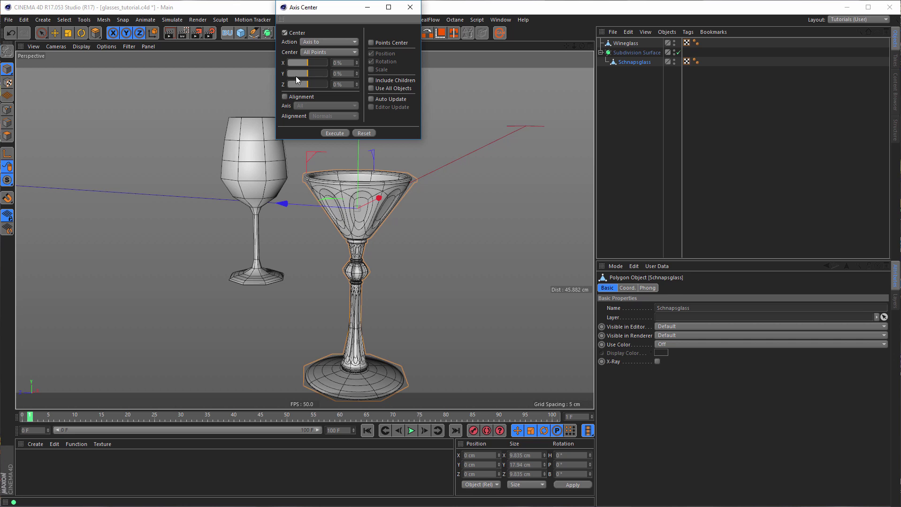
pyautogui.moveTo(296, 75); pyautogui.dragTo(287, 73)
pyautogui.click(334, 133)
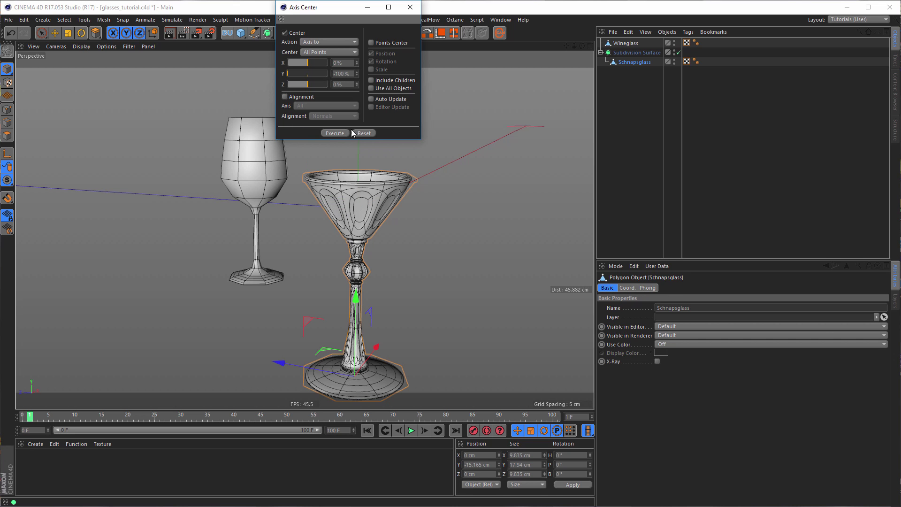
pyautogui.click(409, 7)
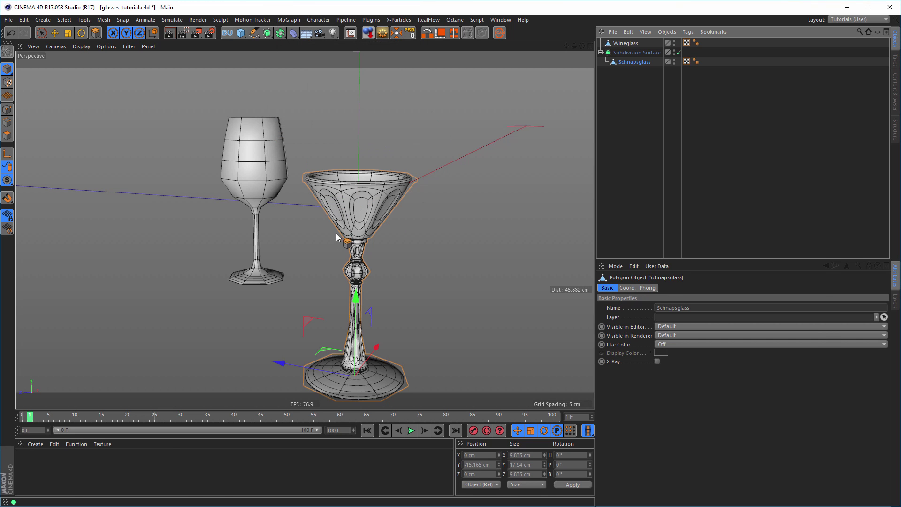
# Reset the PSR of the Schnapsglass and the Wineglass so both sit at the world origin.
pyautogui.keyDown('alt'); pyautogui.moveTo(336, 233); pyautogui.dragTo(280, 246); pyautogui.keyUp('alt')
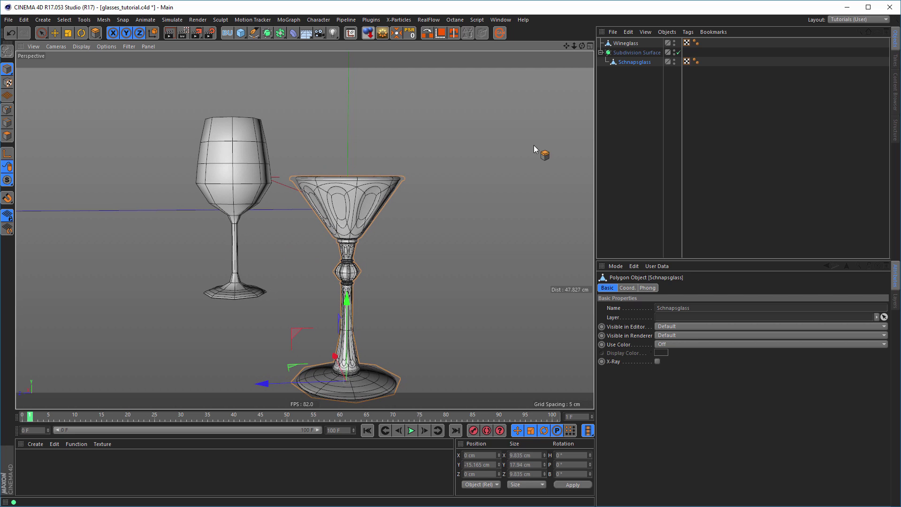
pyautogui.click(410, 34)
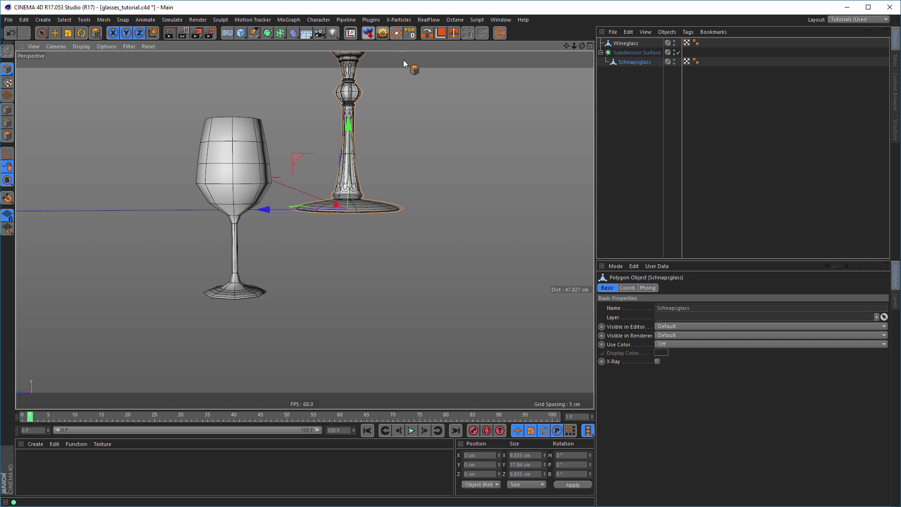
pyautogui.click(625, 43)
pyautogui.click(410, 34)
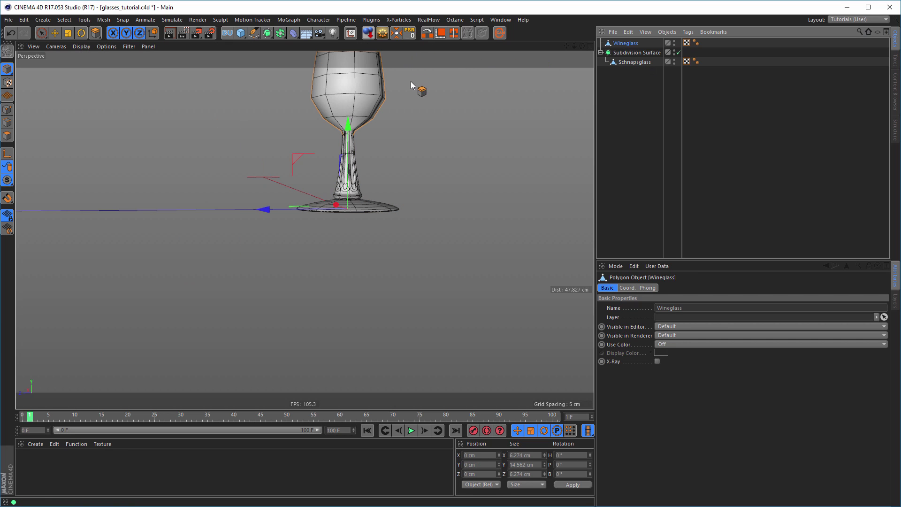
# Move the Wineglass along Z to about 8.9 cm, clear of the Schnapsglass.
pyautogui.keyDown('alt'); pyautogui.moveTo(356, 143); pyautogui.dragTo(366, 269, button='middle'); pyautogui.keyUp('alt')
pyautogui.keyDown('alt'); pyautogui.moveTo(390, 228); pyautogui.dragTo(364, 282); pyautogui.keyUp('alt')
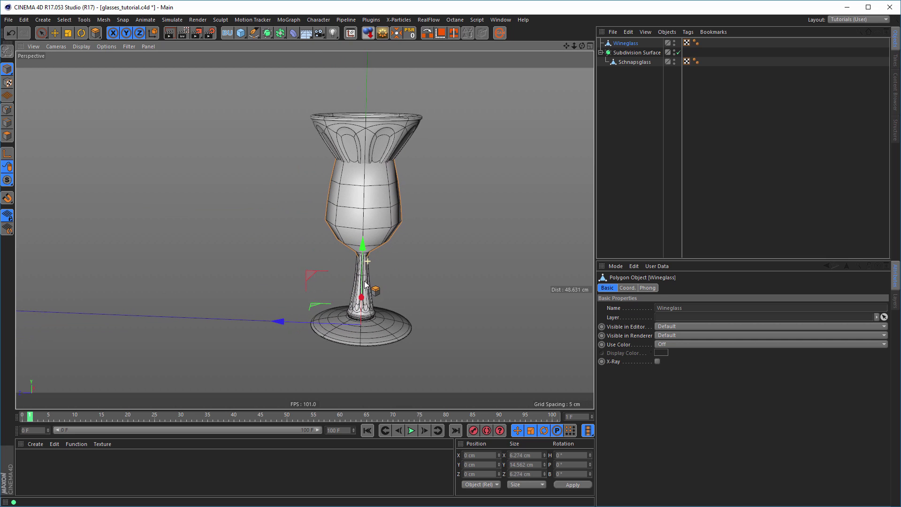
pyautogui.moveTo(274, 320); pyautogui.dragTo(180, 308)
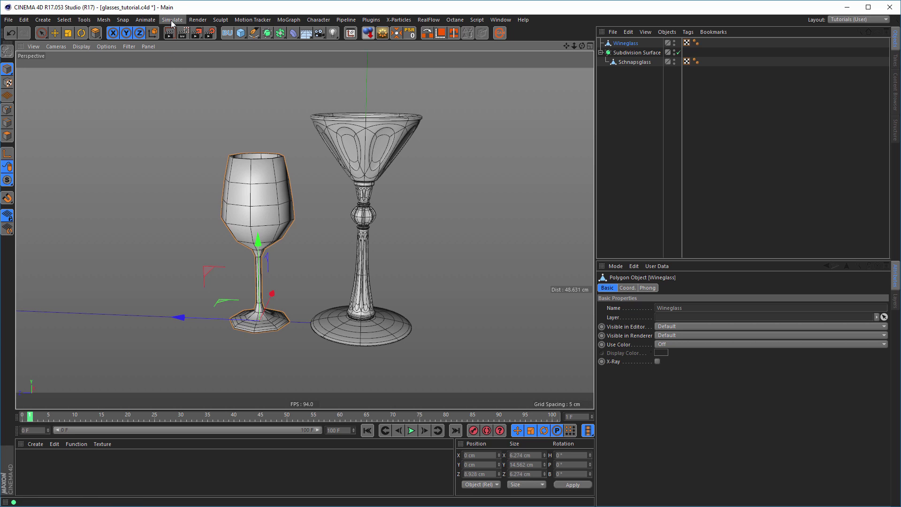
# Look for the Reset PSR command, searching the available commands for "reset ps".
pyautogui.click(83, 20)
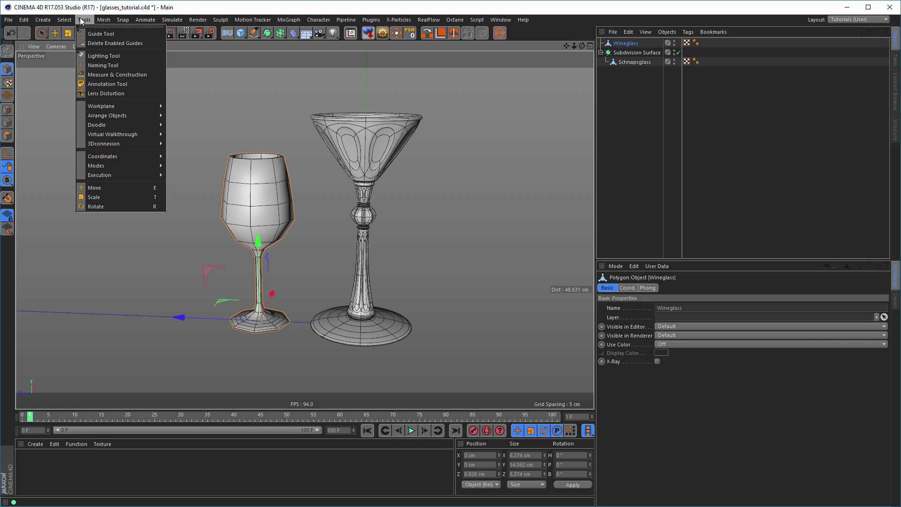
pyautogui.moveTo(103, 107)
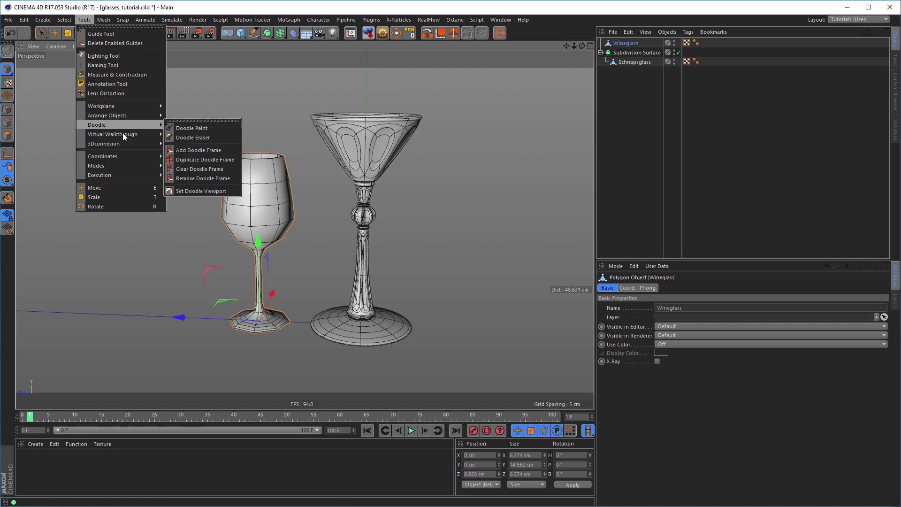
pyautogui.moveTo(123, 156)
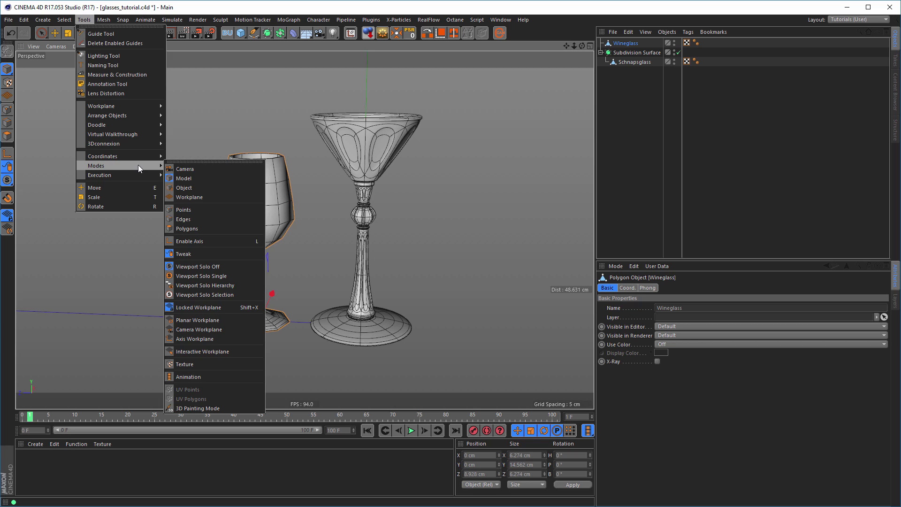
pyautogui.moveTo(61, 22)
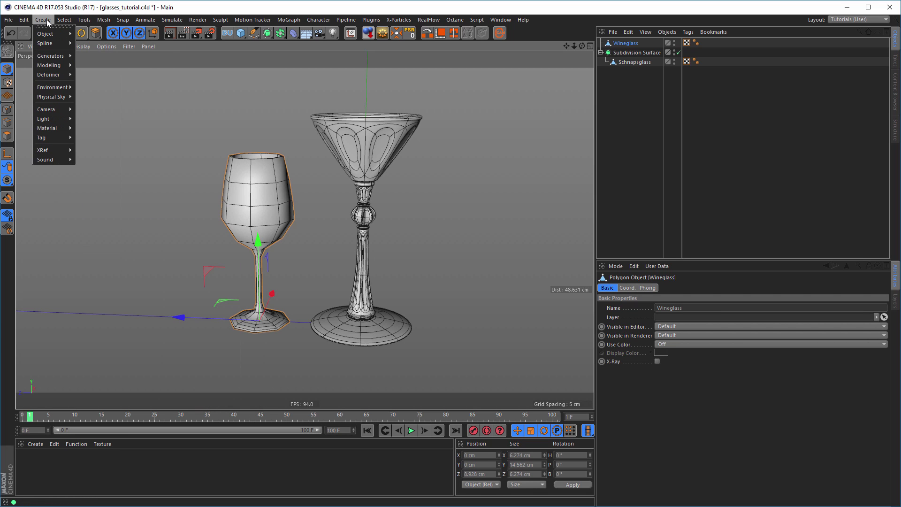
pyautogui.click(488, 8)
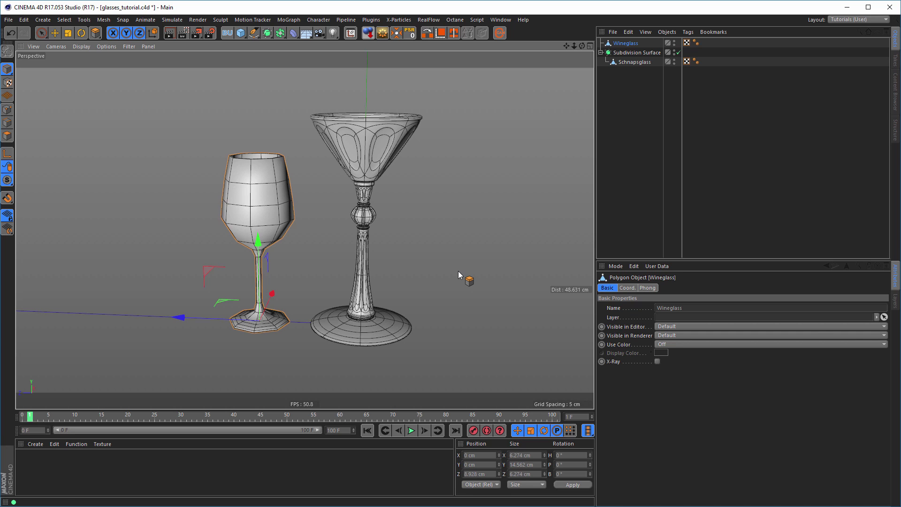
pyautogui.hotkey('shift', 'c')
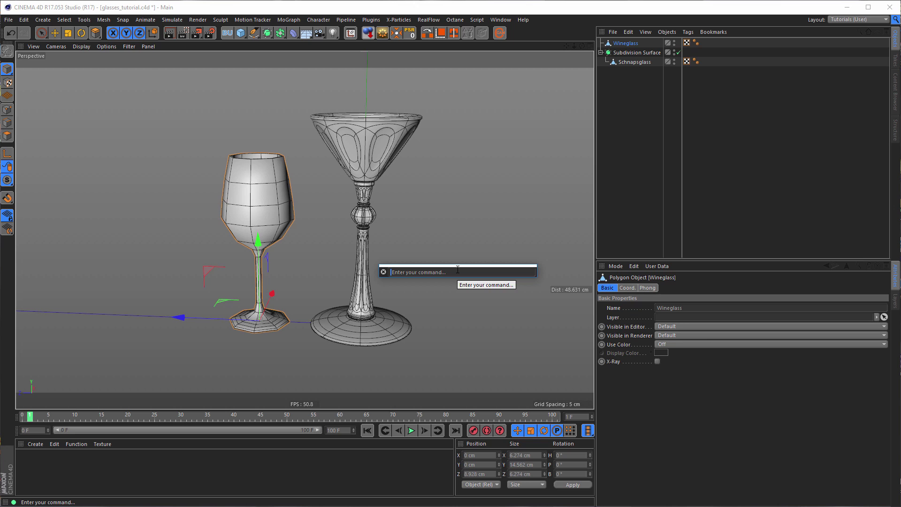
pyautogui.write('reset')
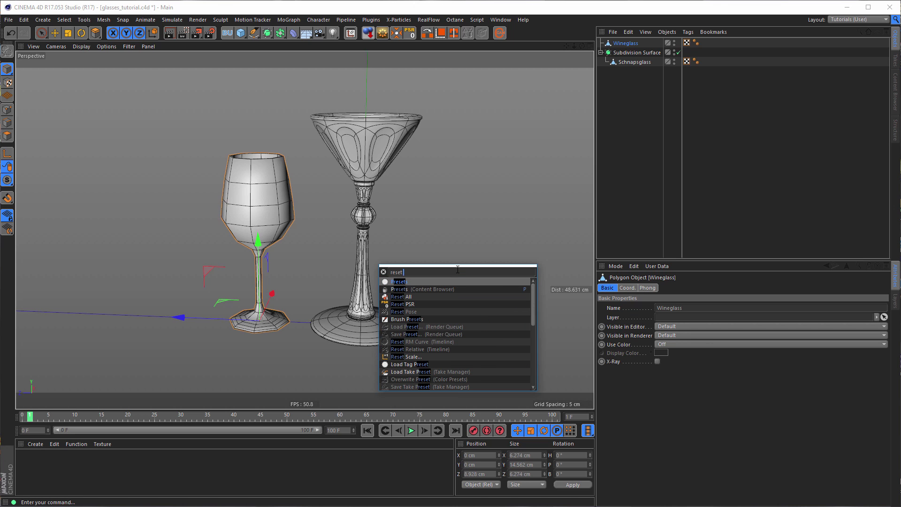
pyautogui.write(' ps')
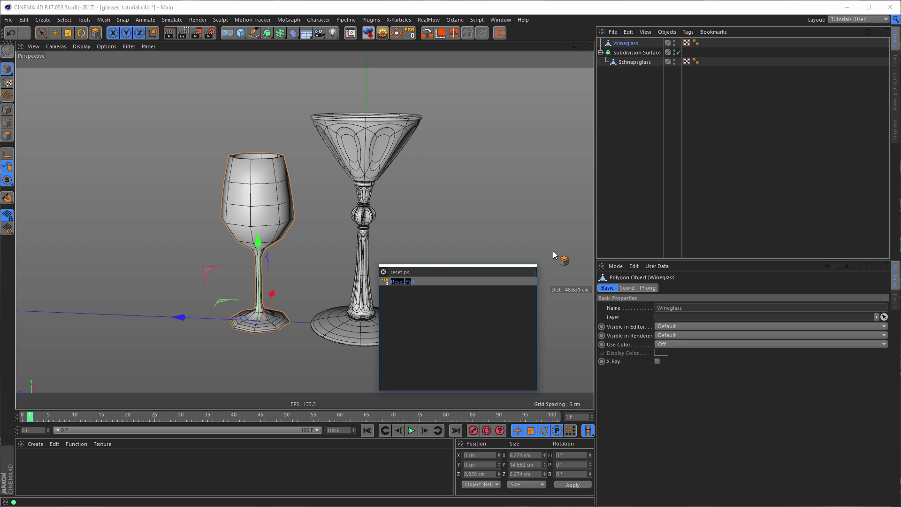
pyautogui.press('Escape')
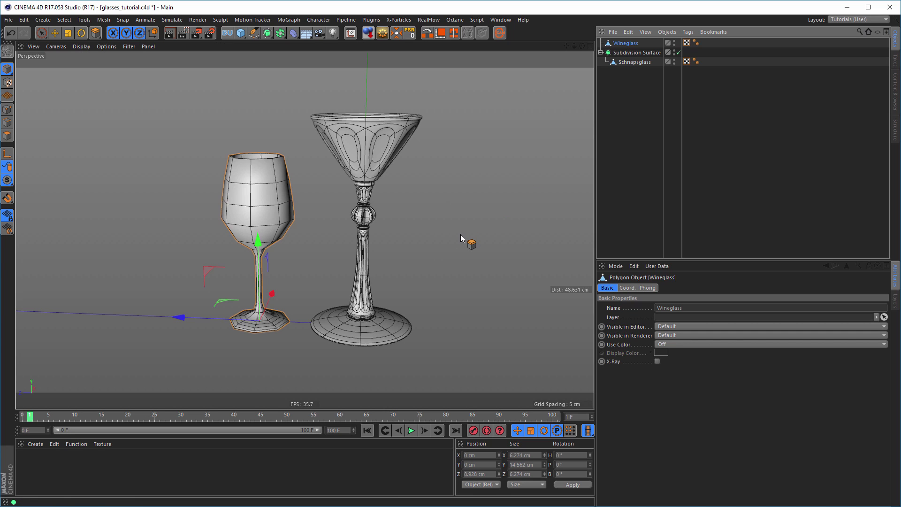
# Scale the Schnapsglass uniformly to about 9.7 cm tall and move it along Z to about 1.9 cm.
pyautogui.click(627, 62)
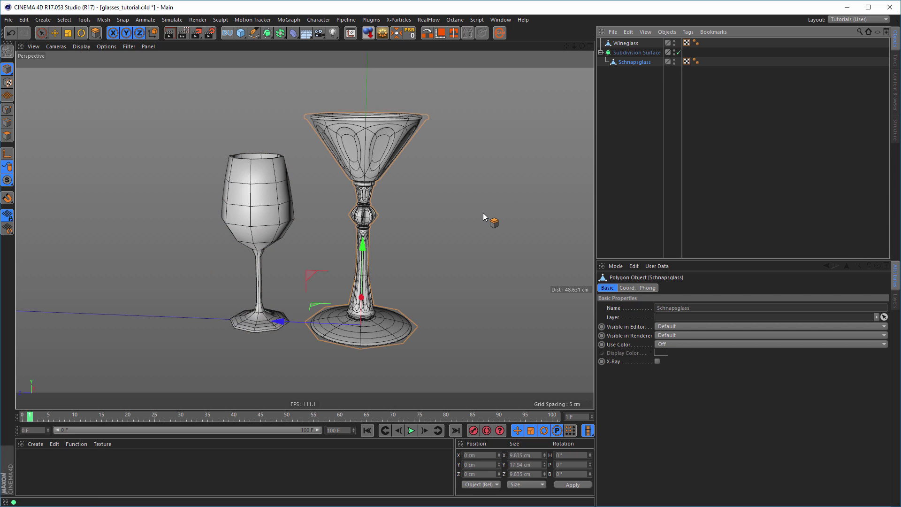
pyautogui.press('t')
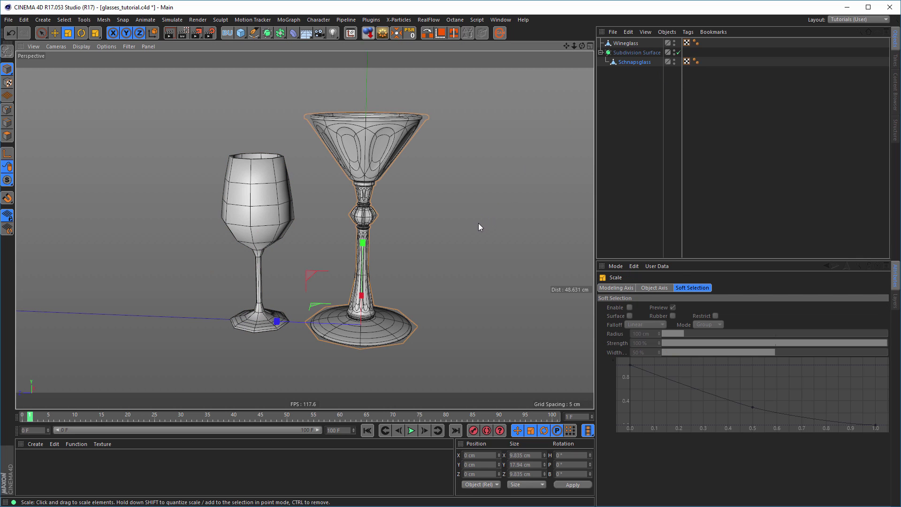
pyautogui.moveTo(477, 223); pyautogui.dragTo(329, 305)
pyautogui.keyDown('alt'); pyautogui.moveTo(407, 286); pyautogui.dragTo(412, 283, button='middle'); pyautogui.keyUp('alt')
pyautogui.keyDown('alt'); pyautogui.moveTo(412, 285); pyautogui.dragTo(383, 293); pyautogui.keyUp('alt')
pyautogui.press('e')
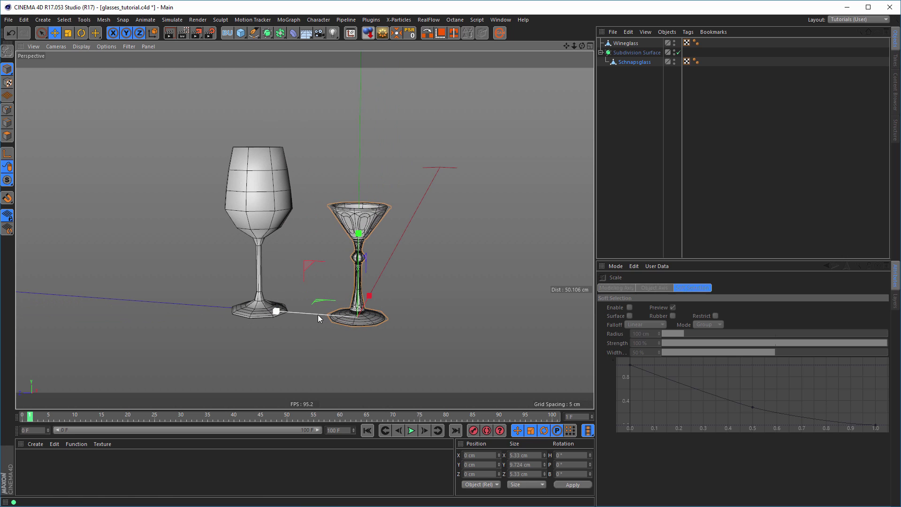
pyautogui.moveTo(274, 311); pyautogui.dragTo(245, 319)
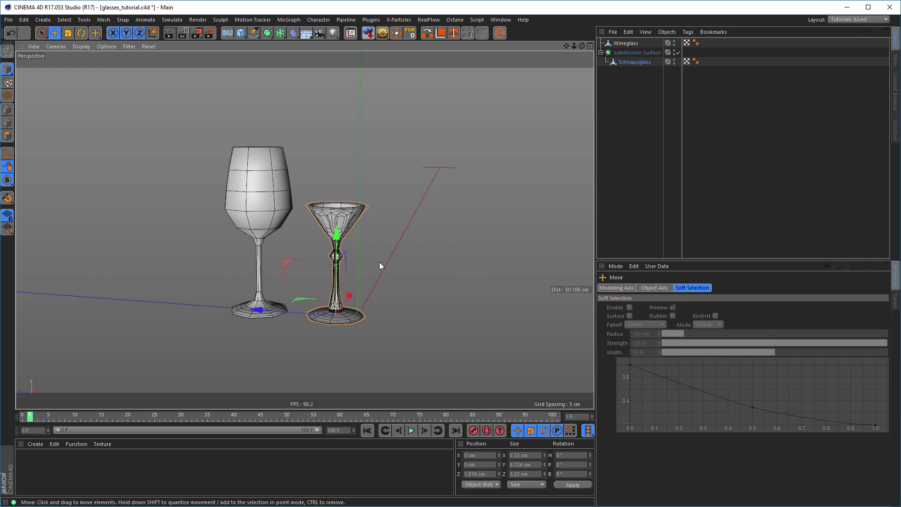
# Examine the reference image glass_01_final.jpg for the shape of the tall cocktail glass.
pyautogui.hotkey('shift', 'F8')
pyautogui.click(514, 185)
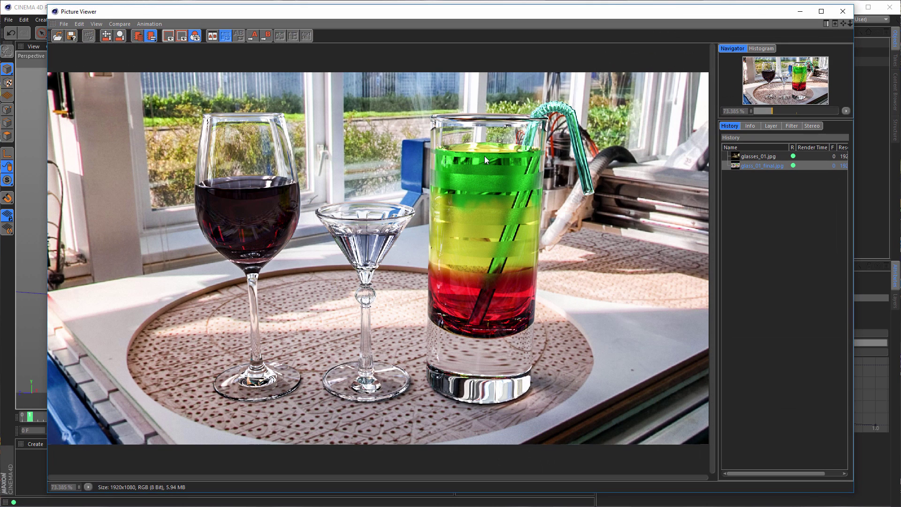
pyautogui.click(842, 15)
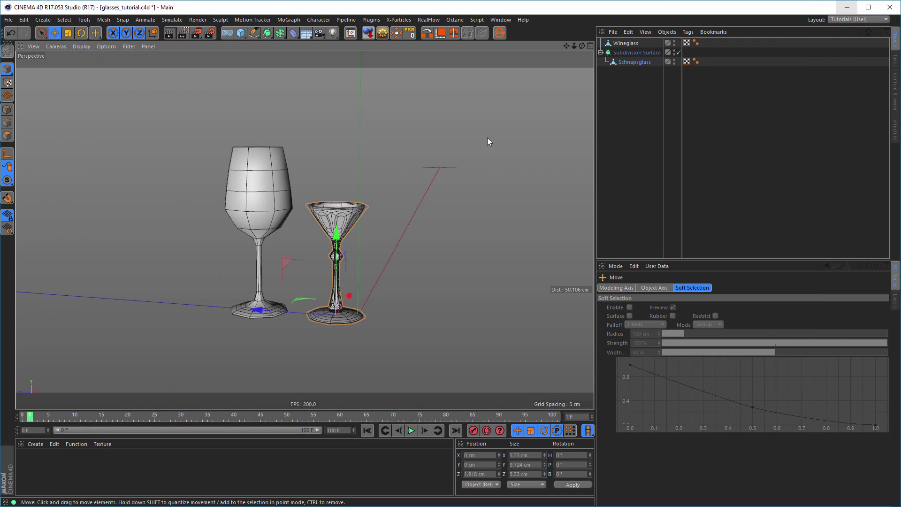
# Add a cylinder primitive with a radius of 2.5 cm and a height of 15 cm.
pyautogui.click(240, 33)
pyautogui.click(424, 46)
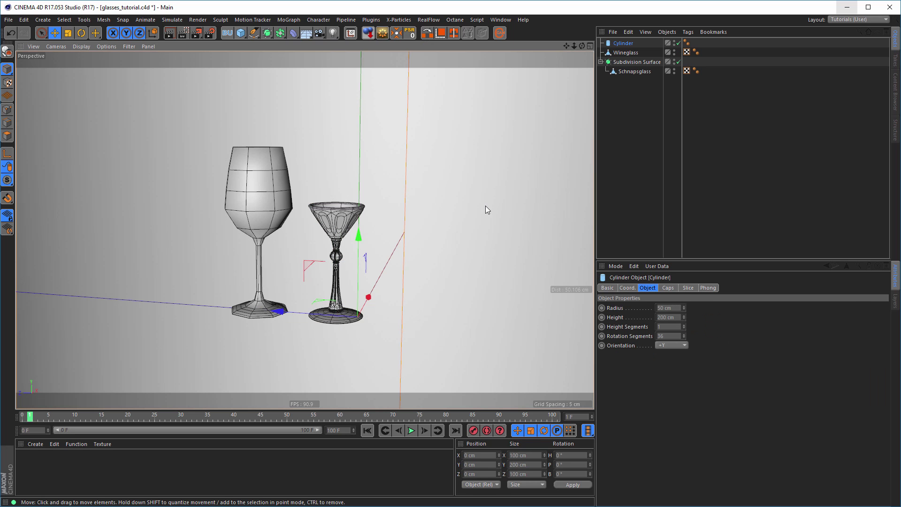
pyautogui.doubleClick(679, 307)
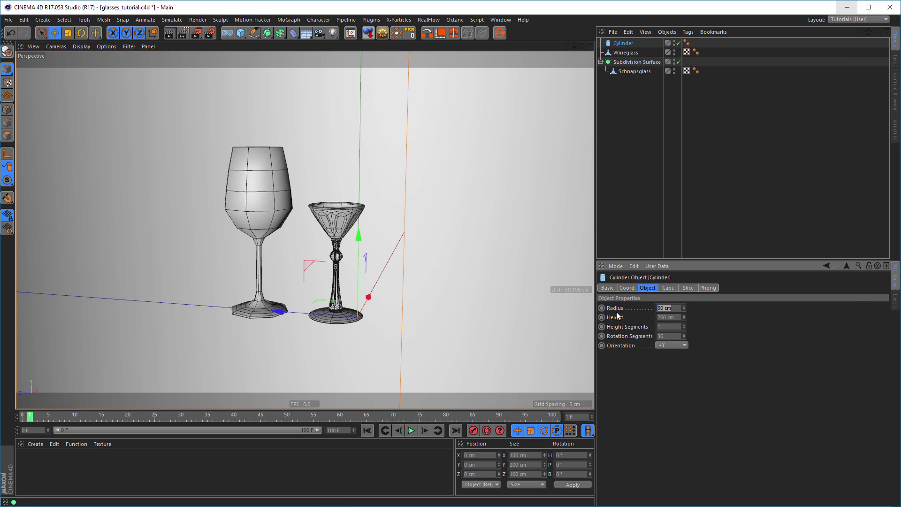
pyautogui.write('2.5')
pyautogui.press('Tab')
pyautogui.write('15')
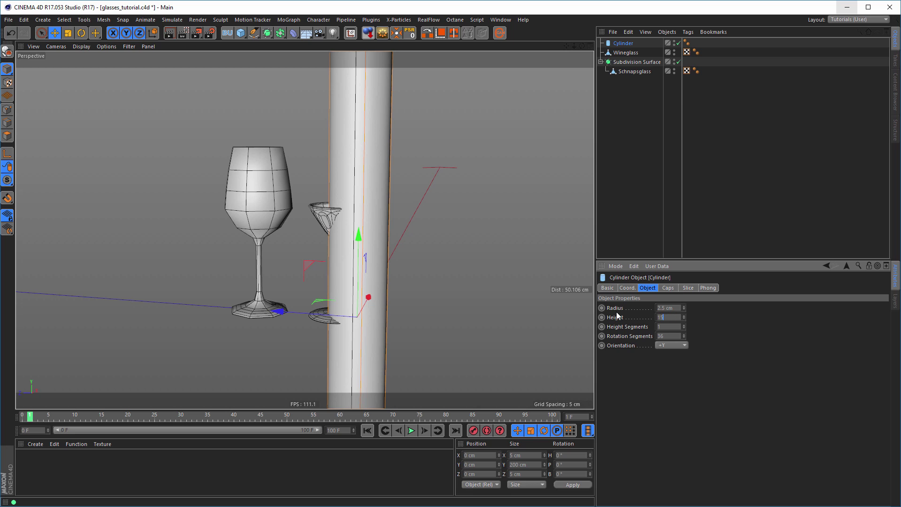
pyautogui.press('Return')
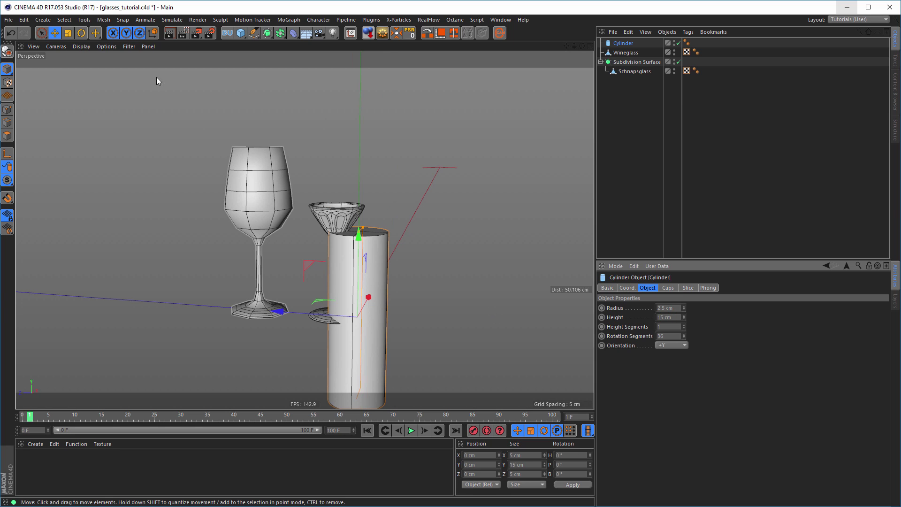
# Show the full mesh wireframe in the viewport and disable the Schnapsglass's Subdivision Surface.
pyautogui.click(85, 46)
pyautogui.click(96, 139)
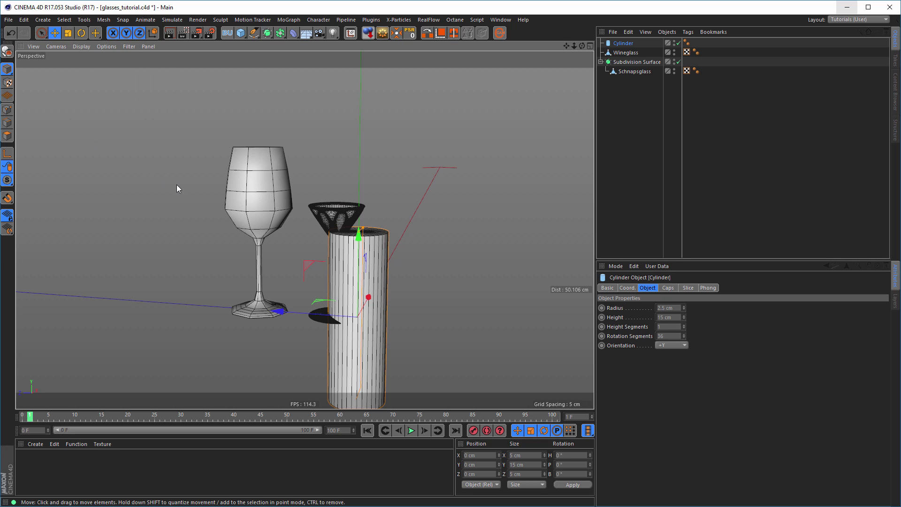
pyautogui.click(679, 62)
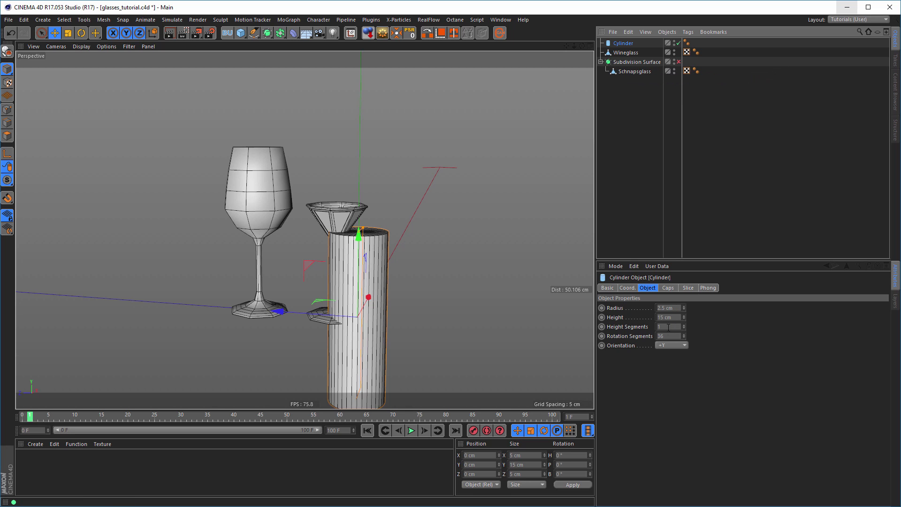
# Set the cylinder's rotation segments to 8 and convert it to an editable polygon object.
pyautogui.moveTo(666, 336); pyautogui.dragTo(626, 349)
pyautogui.write('8')
pyautogui.press('Return')
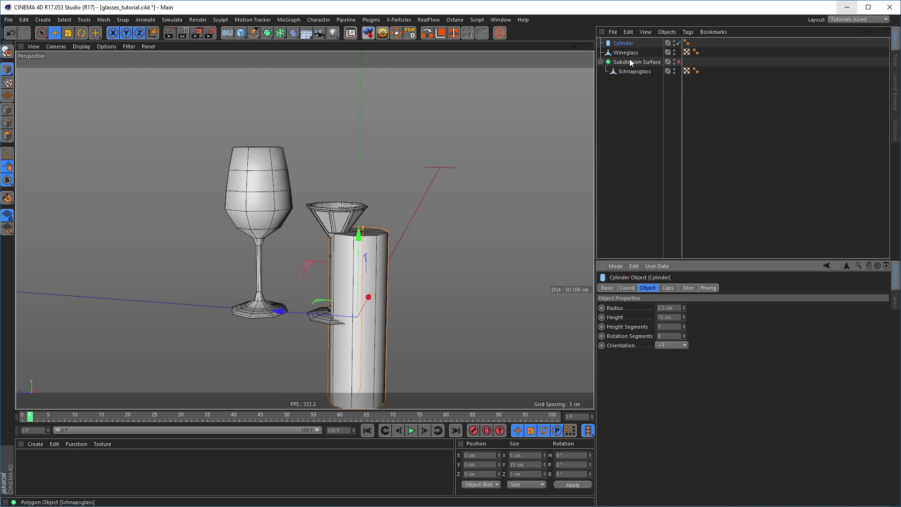
pyautogui.click(383, 33)
pyautogui.click(544, 289)
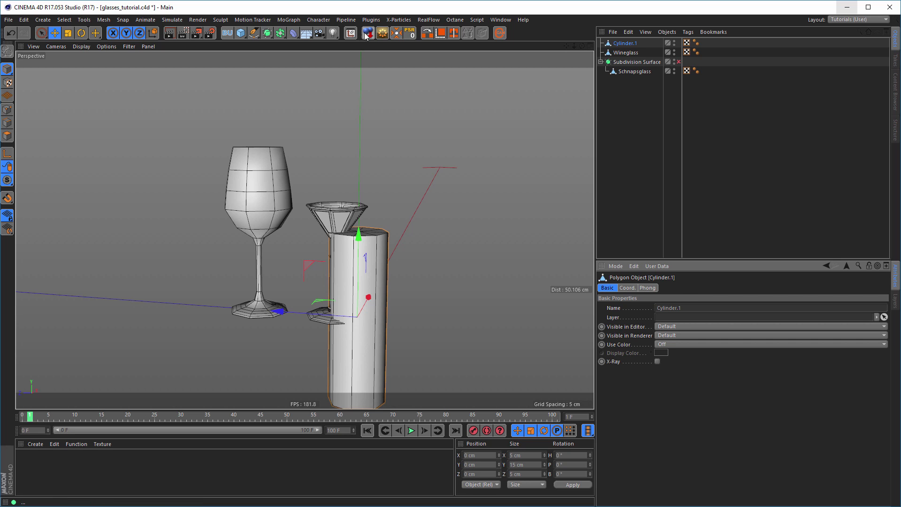
# Place the cylinder's axis at its base with Axis Center, enabling Auto Update.
pyautogui.click(350, 33)
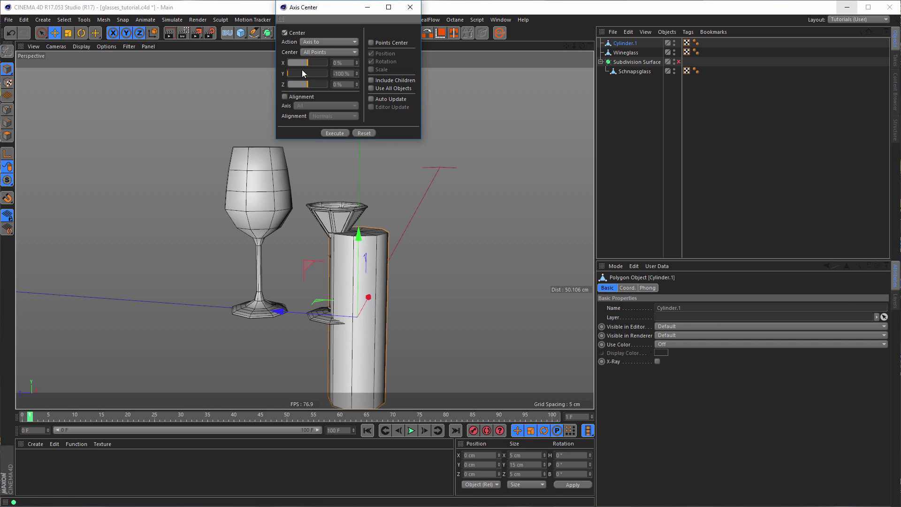
pyautogui.click(372, 99)
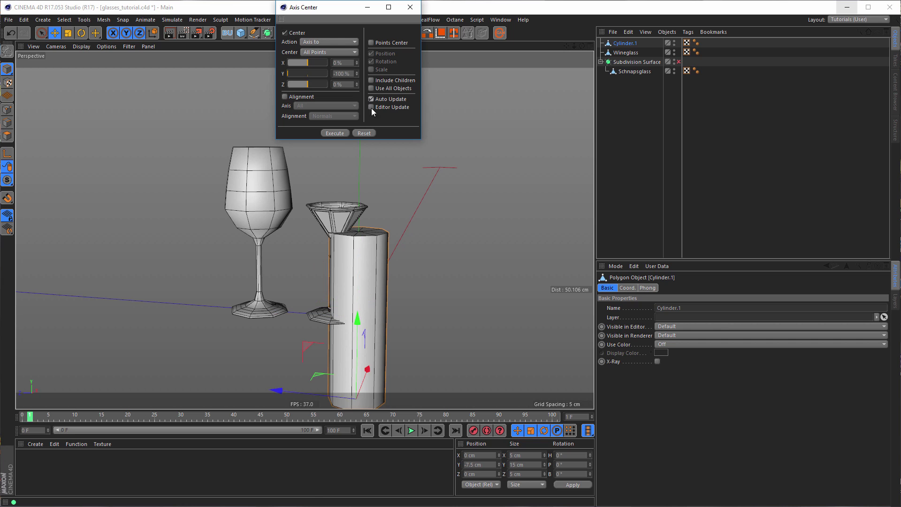
pyautogui.click(409, 7)
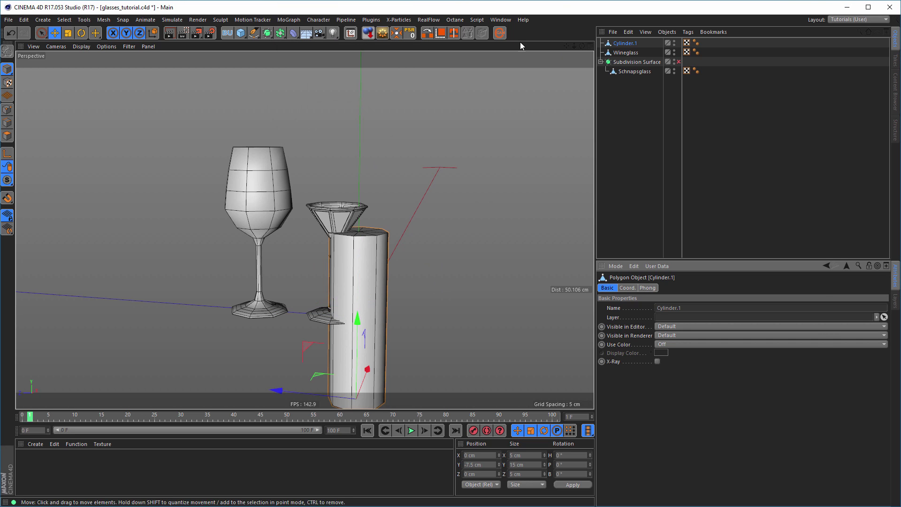
# Reset the cylinder's PSR and move it along Z to about -4.8 cm, beside the Schnapsglass.
pyautogui.click(410, 33)
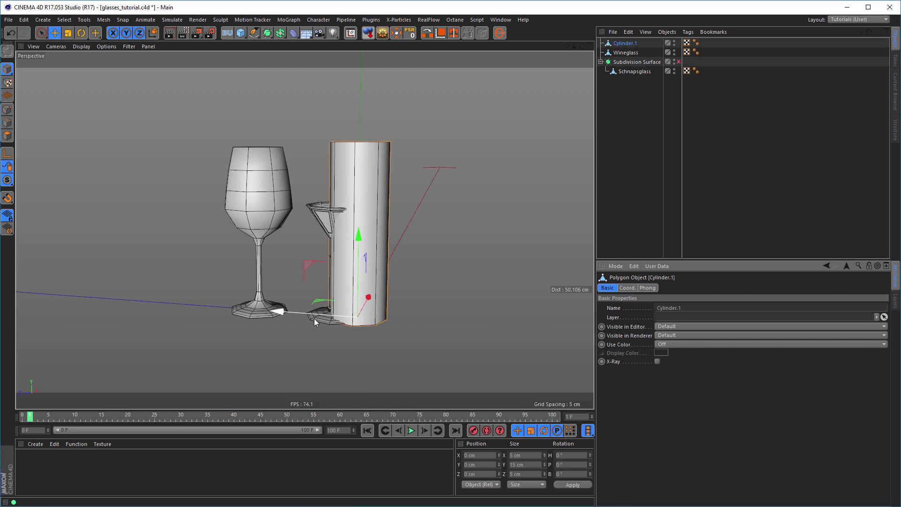
pyautogui.moveTo(276, 310); pyautogui.dragTo(384, 255)
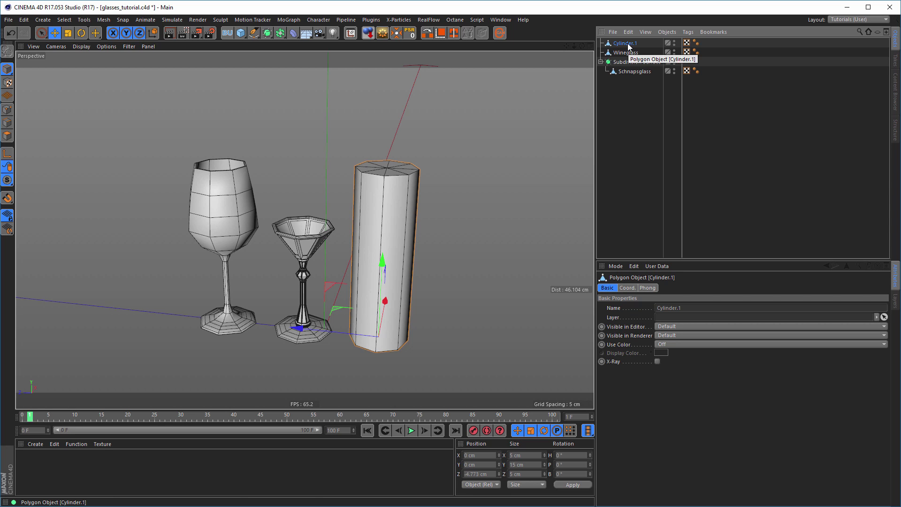
# Loop-select the points around the cylinder's top and bottom rims.
pyautogui.click(7, 109)
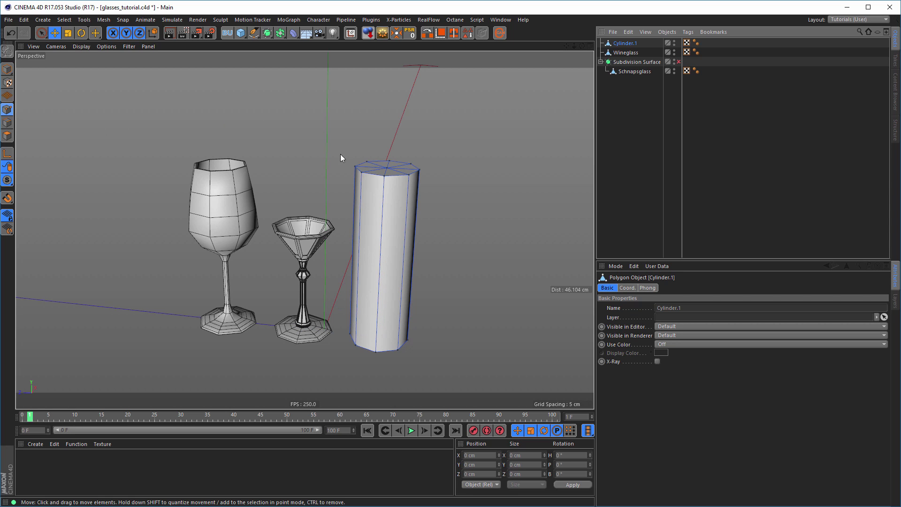
pyautogui.press('u')
pyautogui.press('l')
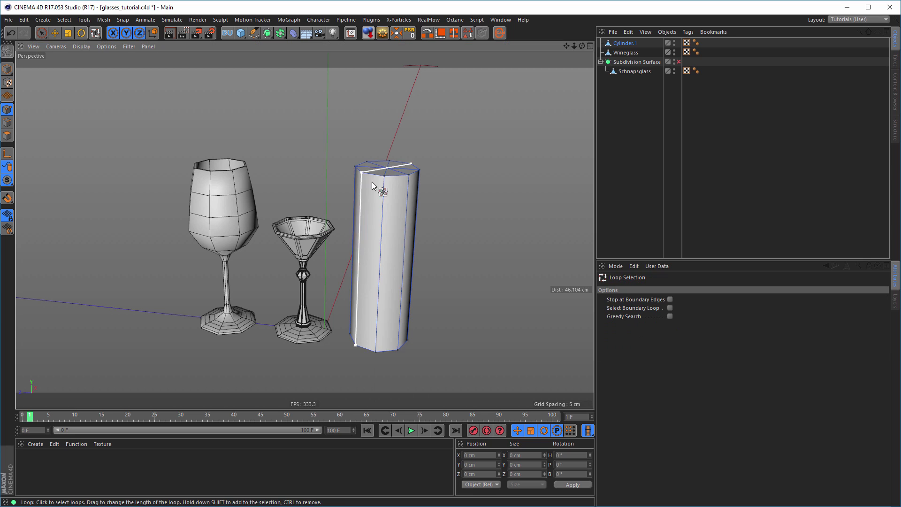
pyautogui.click(374, 175)
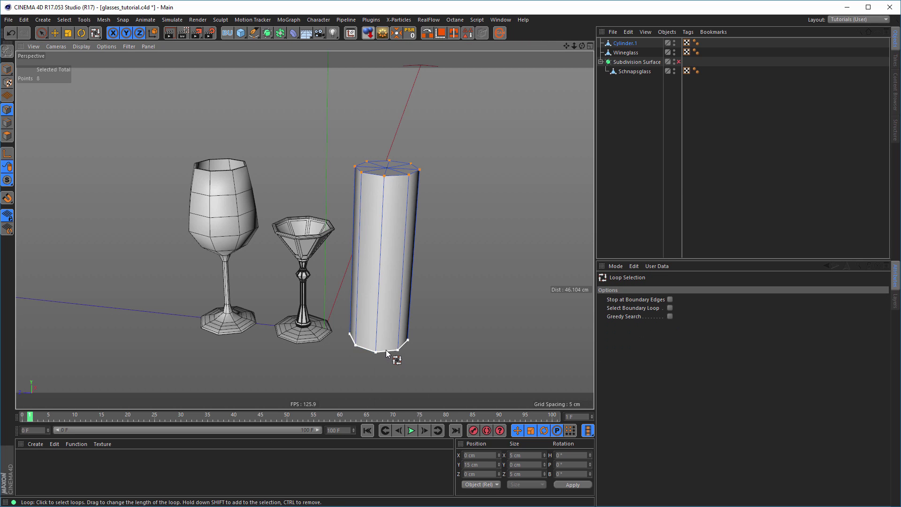
pyautogui.keyDown('shift'); pyautogui.click(386, 350); pyautogui.keyUp('shift')
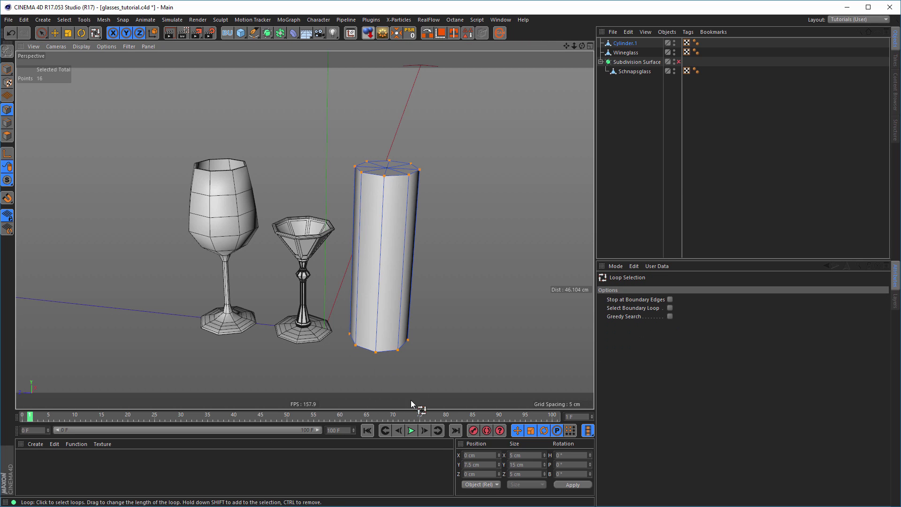
# Set the X and Z size of the cylinder's selected points to 6 cm.
pyautogui.click(536, 458)
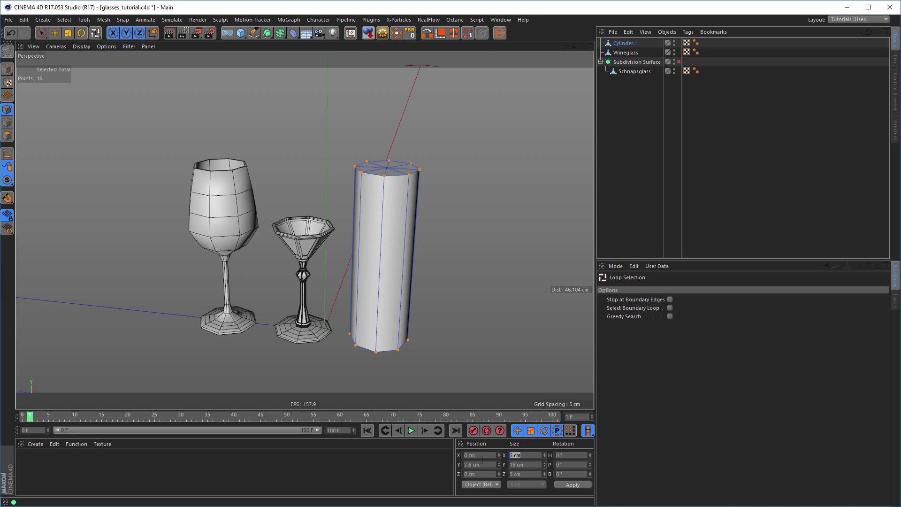
pyautogui.write('6')
pyautogui.press('Tab')
pyautogui.press('Tab')
pyautogui.write('6')
pyautogui.press('Return')
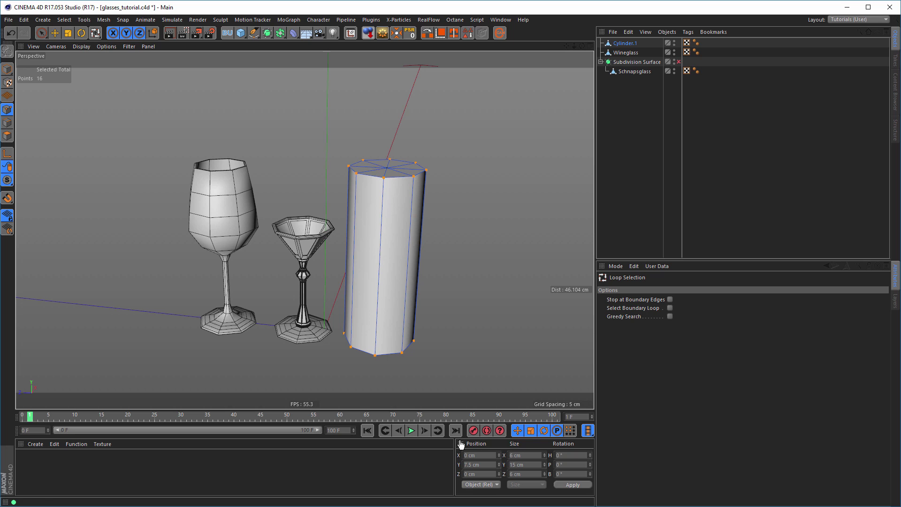
# Inset the cylinder's top cap polygons with Extrude Inner by about 0.4 cm and push them down inside to about Y 5.7 cm.
pyautogui.click(7, 69)
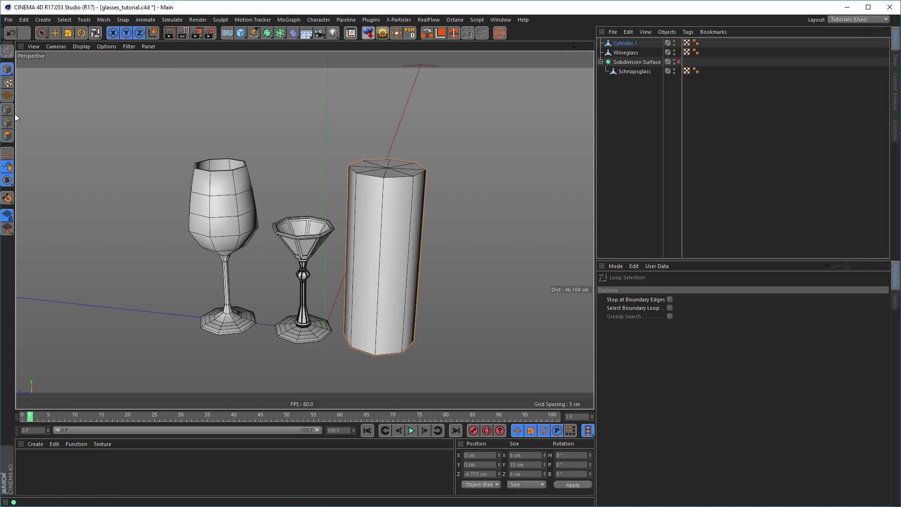
pyautogui.click(7, 135)
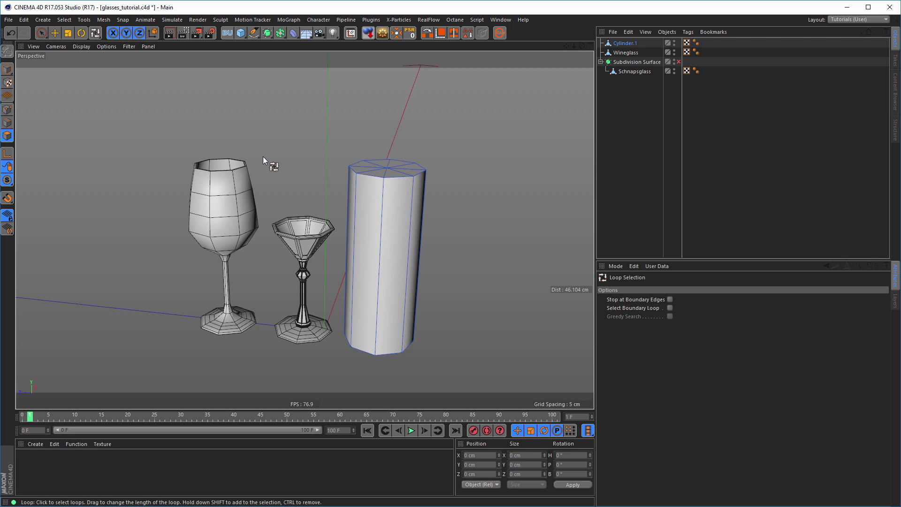
pyautogui.click(391, 171)
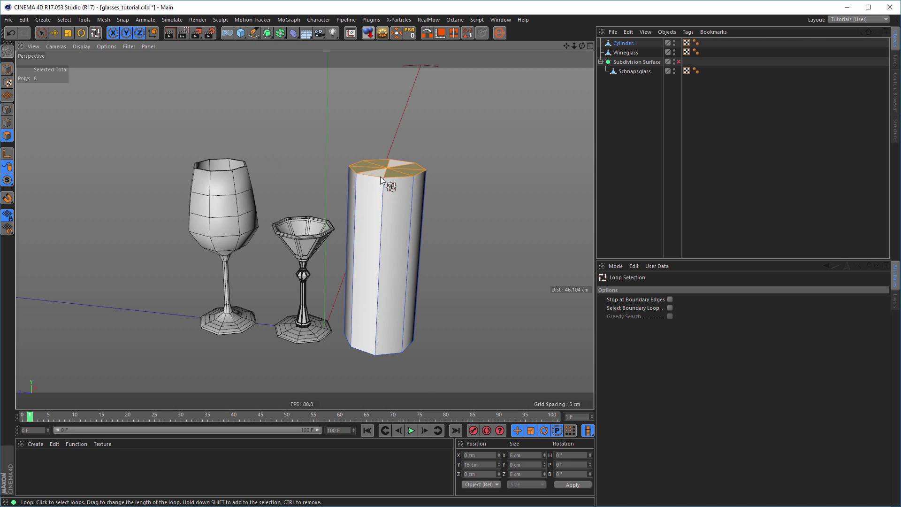
pyautogui.scroll(5, 423, 173)
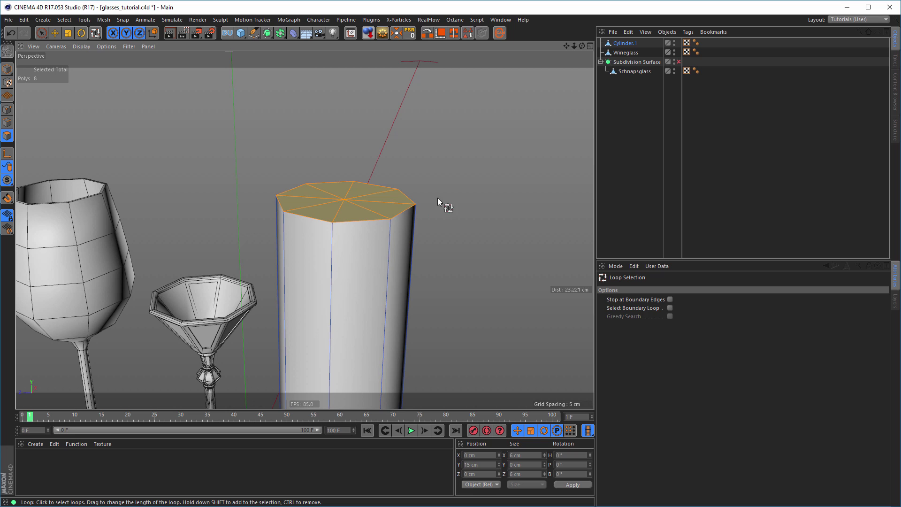
pyautogui.press('t')
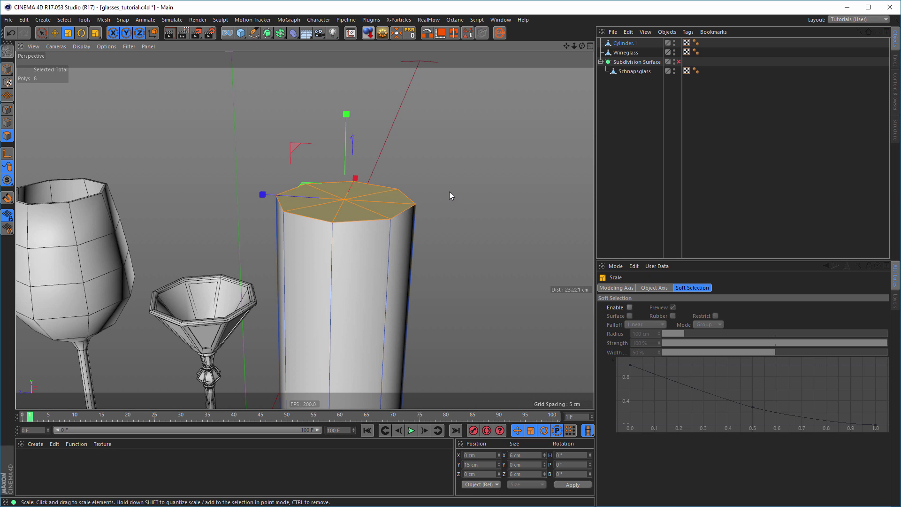
pyautogui.press('i')
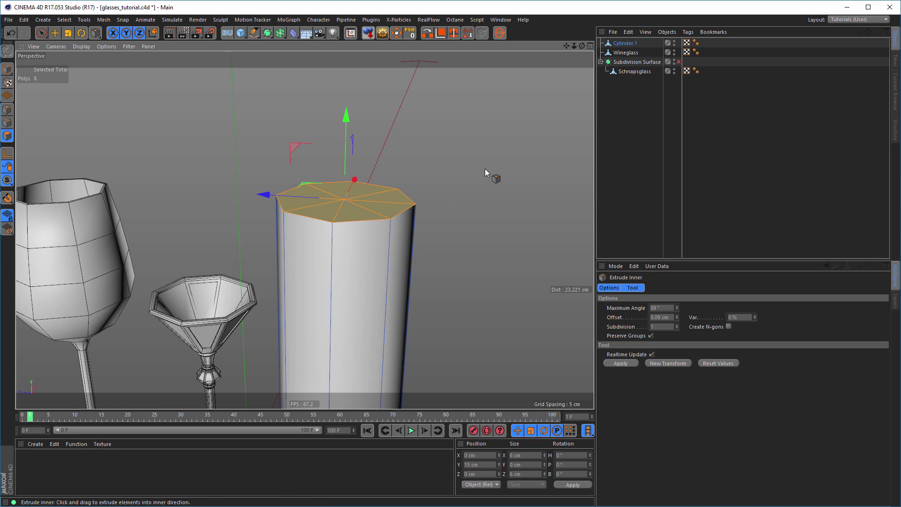
pyautogui.moveTo(485, 168); pyautogui.dragTo(504, 168)
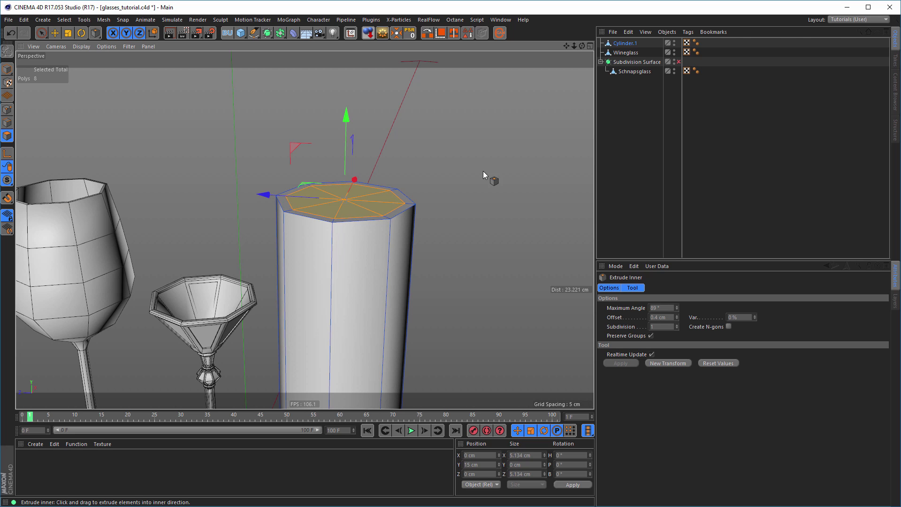
pyautogui.keyDown('alt'); pyautogui.moveTo(396, 235); pyautogui.dragTo(443, 180, button='middle'); pyautogui.keyUp('alt')
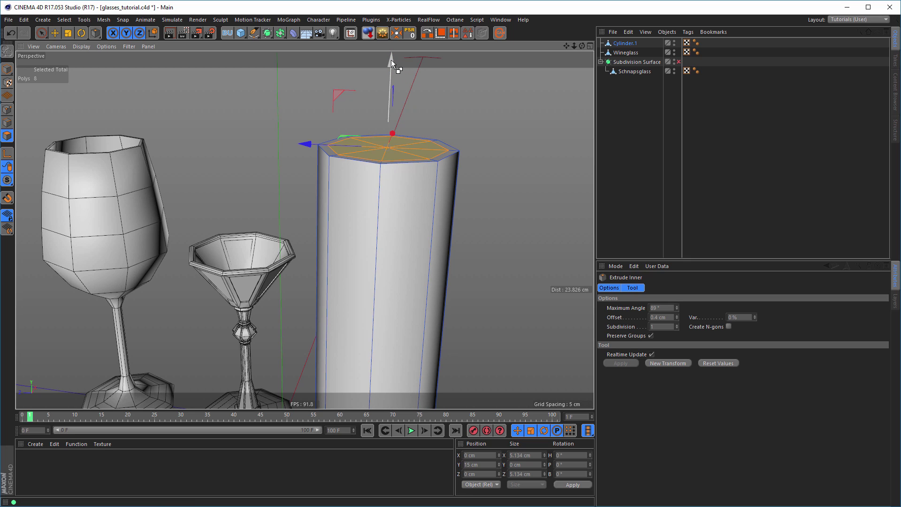
pyautogui.moveTo(390, 60); pyautogui.dragTo(376, 261)
# Switch the side viewport to the Left view and lower the glass's inner floor polygons to about Y 3 cm.
pyautogui.middleClick(375, 263)
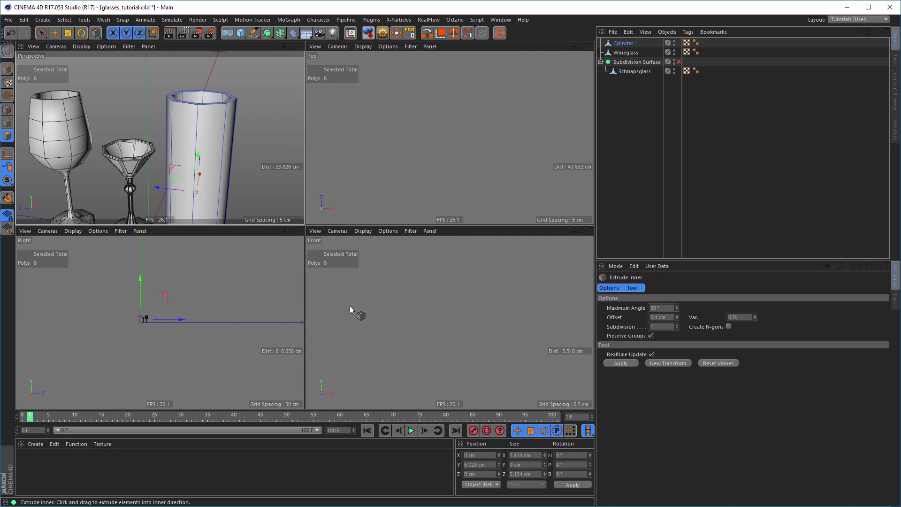
pyautogui.middleClick(350, 306)
pyautogui.scroll(-10, 354, 308)
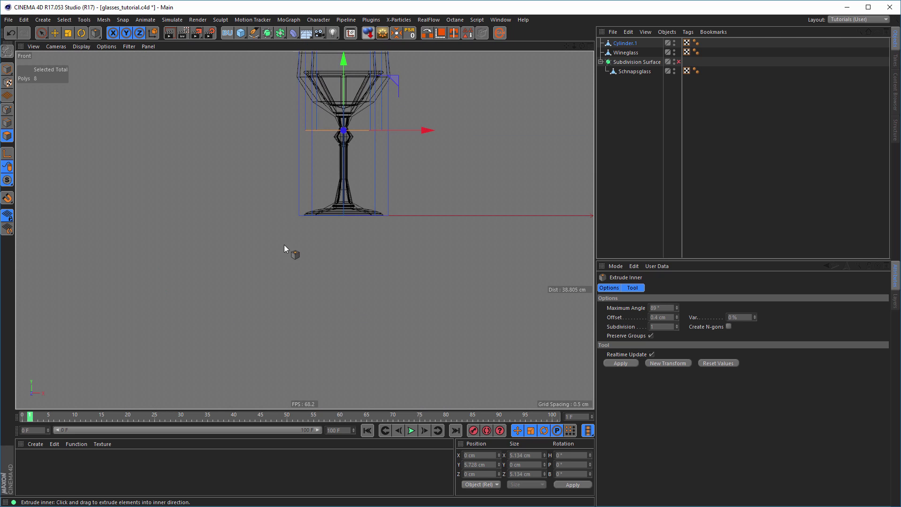
pyautogui.scroll(-4, 248, 277)
pyautogui.keyDown('alt'); pyautogui.moveTo(212, 277); pyautogui.dragTo(342, 244, button='middle'); pyautogui.keyUp('alt')
pyautogui.middleClick(348, 256)
pyautogui.middleClick(195, 268)
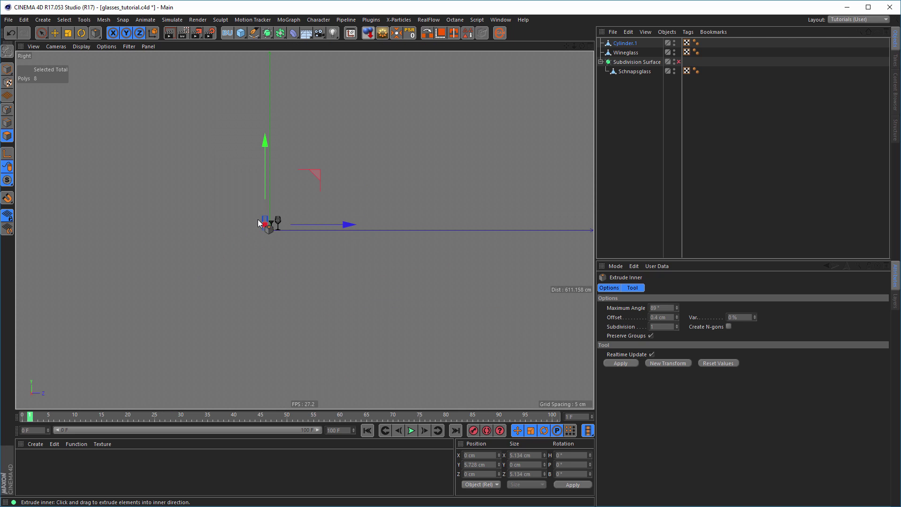
pyautogui.keyDown('alt'); pyautogui.moveTo(259, 218); pyautogui.dragTo(380, 220, button='right'); pyautogui.keyUp('alt')
pyautogui.keyDown('alt'); pyautogui.moveTo(289, 269); pyautogui.dragTo(245, 252, button='right'); pyautogui.keyUp('alt')
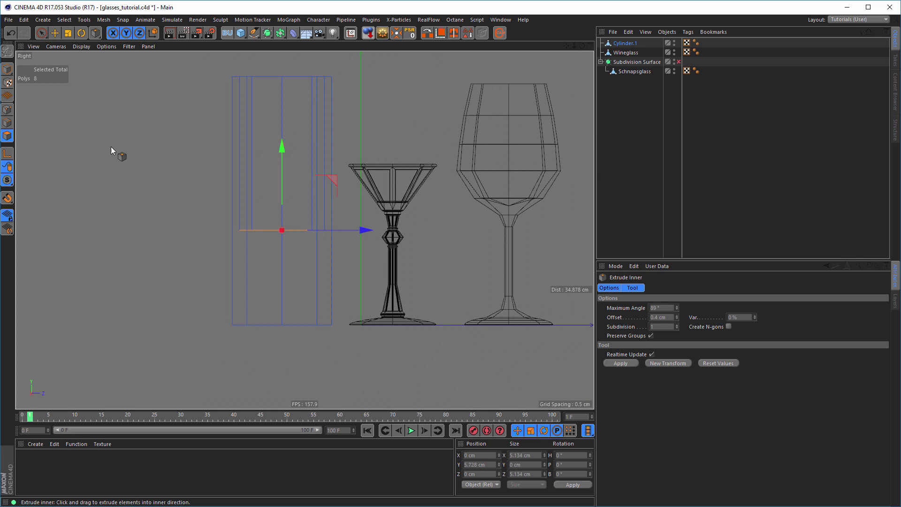
pyautogui.click(54, 46)
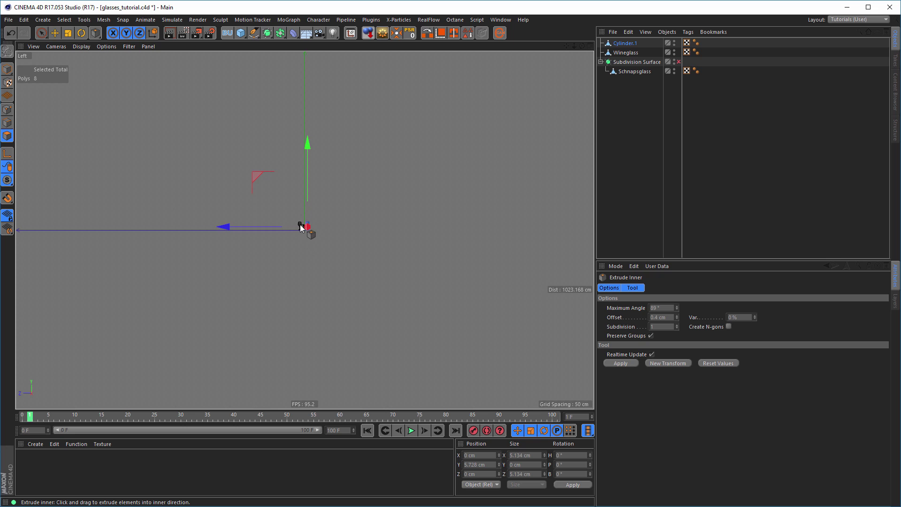
pyautogui.keyDown('alt'); pyautogui.moveTo(300, 224); pyautogui.dragTo(488, 226, button='right'); pyautogui.keyUp('alt')
pyautogui.keyDown('alt'); pyautogui.moveTo(430, 216); pyautogui.dragTo(270, 192, button='middle'); pyautogui.keyUp('alt')
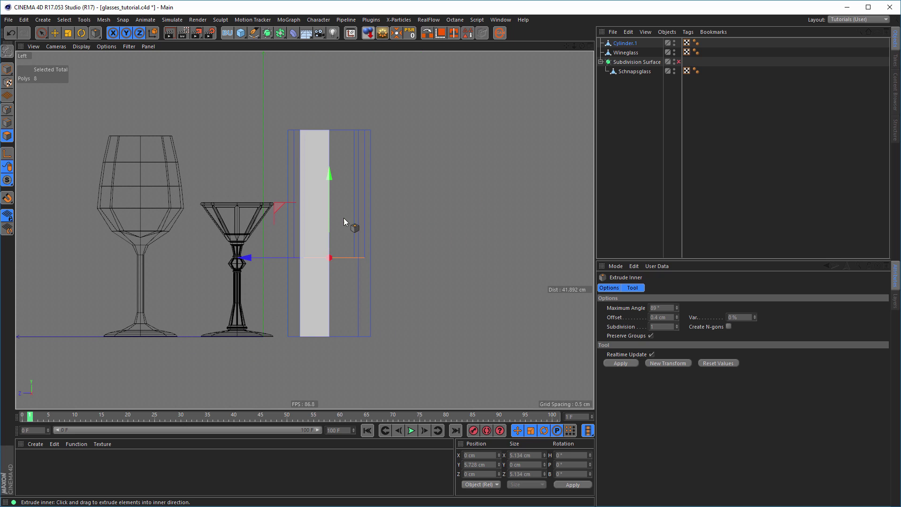
pyautogui.keyDown('alt'); pyautogui.moveTo(322, 246); pyautogui.dragTo(347, 235, button='right'); pyautogui.keyUp('alt')
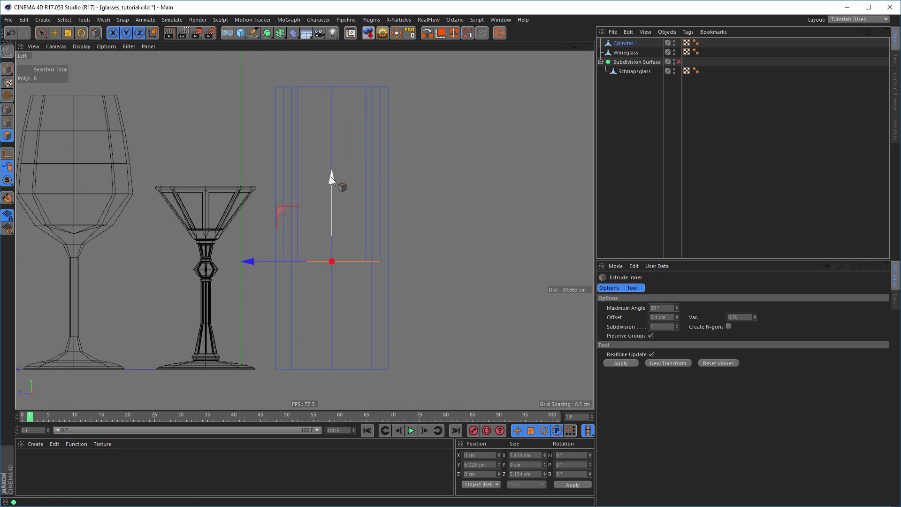
pyautogui.moveTo(331, 176); pyautogui.dragTo(322, 230)
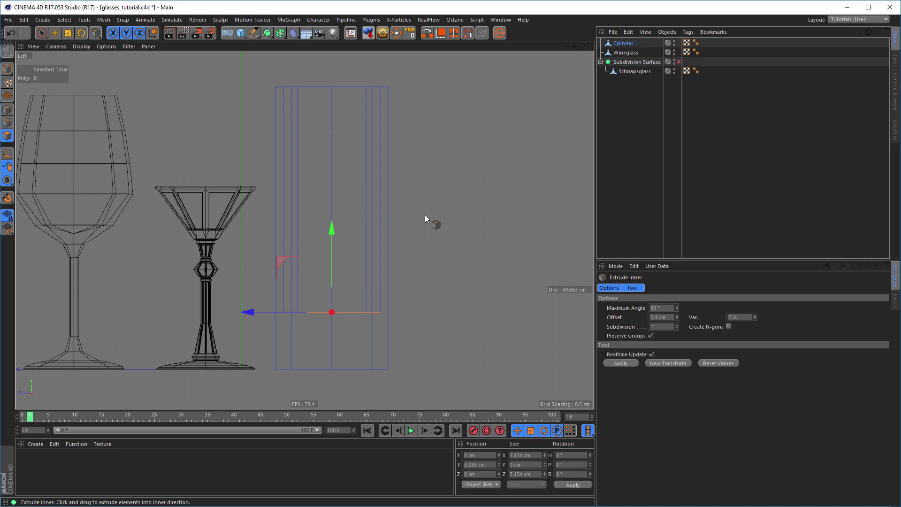
# Loop-select the edge around the inner floor of the glass and bevel it about 0.98 cm with 3 subdivisions.
pyautogui.middleClick(424, 214)
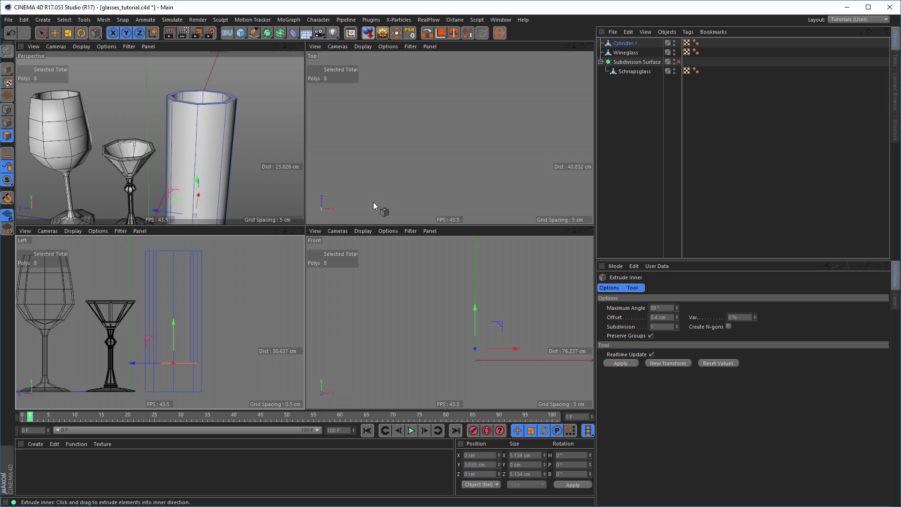
pyautogui.middleClick(257, 172)
pyautogui.keyDown('alt'); pyautogui.moveTo(350, 264); pyautogui.dragTo(264, 161); pyautogui.keyUp('alt')
pyautogui.keyDown('alt'); pyautogui.moveTo(348, 195); pyautogui.dragTo(411, 188, button='right'); pyautogui.keyUp('alt')
pyautogui.keyDown('alt'); pyautogui.moveTo(367, 207); pyautogui.dragTo(377, 229); pyautogui.keyUp('alt')
pyautogui.keyDown('alt'); pyautogui.moveTo(363, 210); pyautogui.dragTo(328, 182, button='right'); pyautogui.keyUp('alt')
pyautogui.keyDown('alt'); pyautogui.moveTo(327, 181); pyautogui.dragTo(305, 399); pyautogui.keyUp('alt')
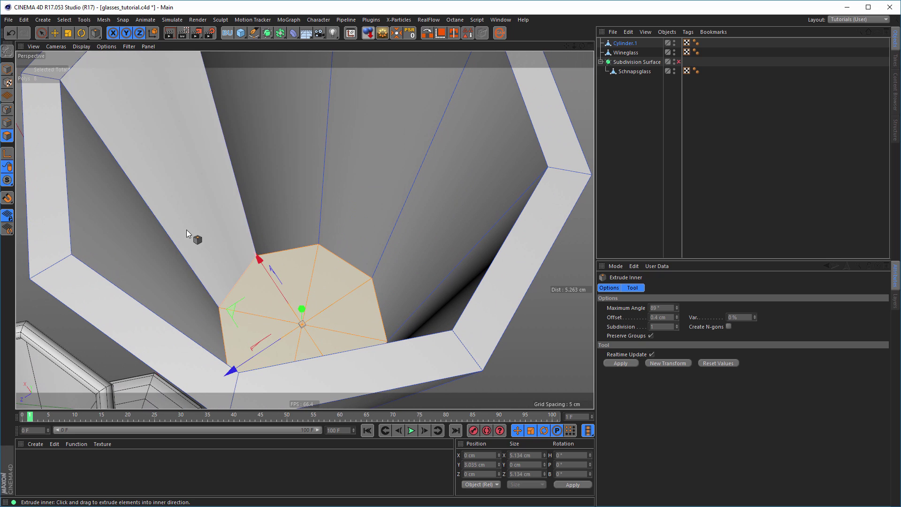
pyautogui.click(7, 122)
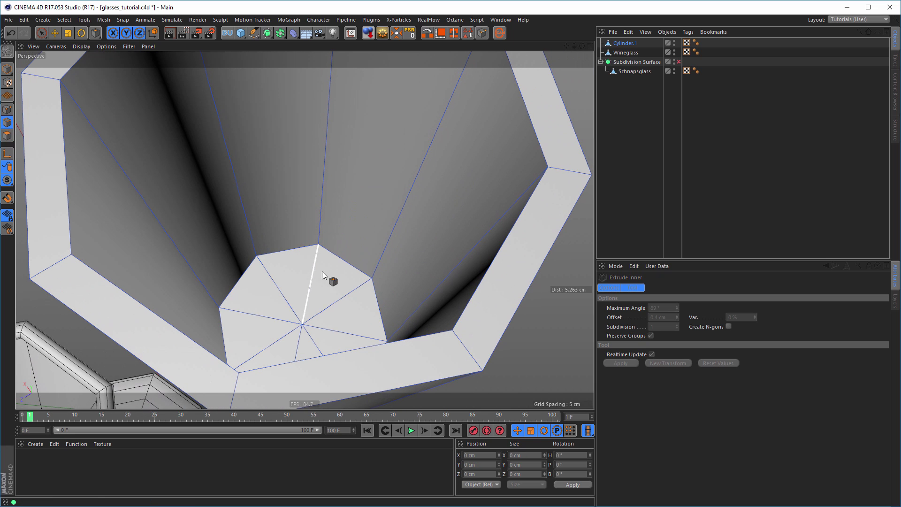
pyautogui.press('u')
pyautogui.press('l')
pyautogui.click(342, 259)
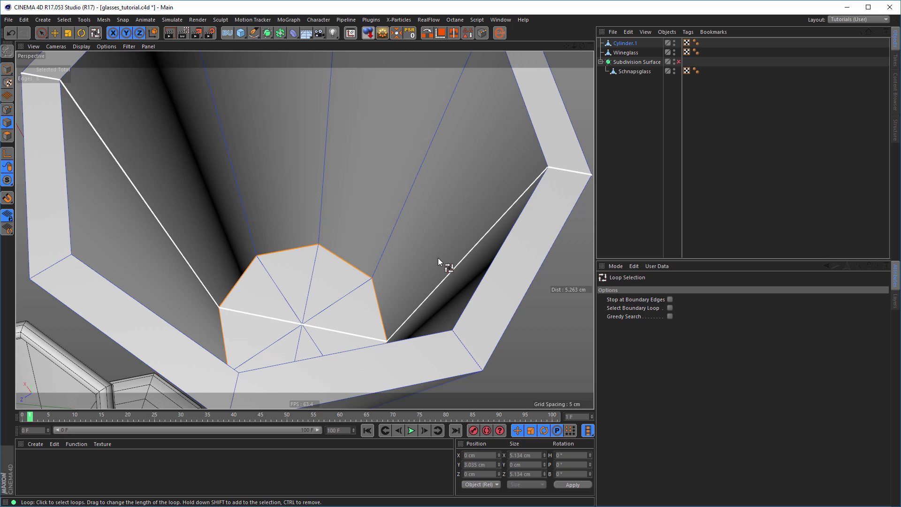
pyautogui.press('m')
pyautogui.press('s')
pyautogui.moveTo(429, 260); pyautogui.dragTo(470, 260)
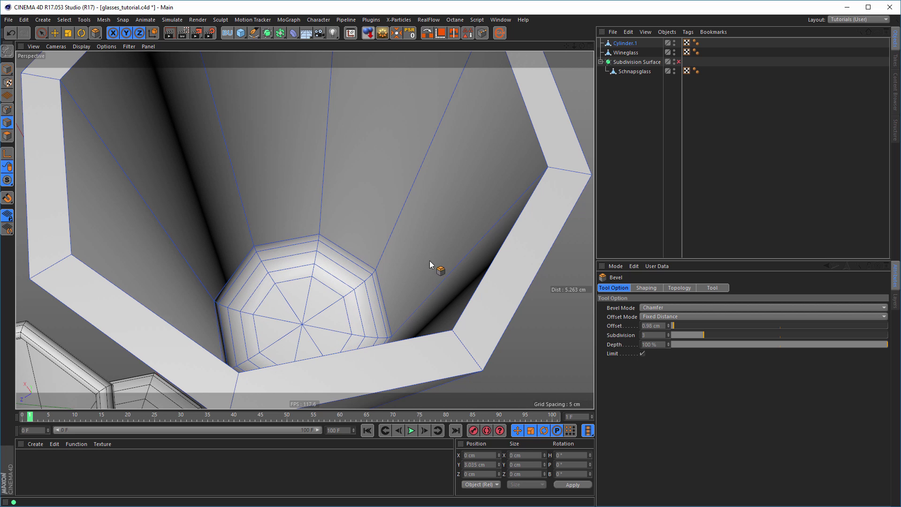
# Select the outer edge loop at the base of the glass and bevel it about 0.09 cm with 3 subdivisions.
pyautogui.middleClick(389, 283)
pyautogui.middleClick(264, 330)
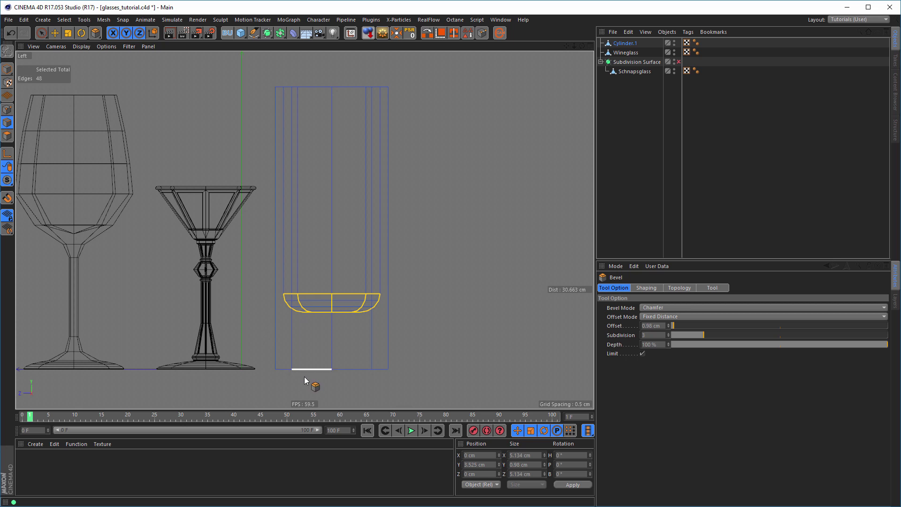
pyautogui.middleClick(331, 374)
pyautogui.scroll(-3, 188, 164)
pyautogui.middleClick(281, 211)
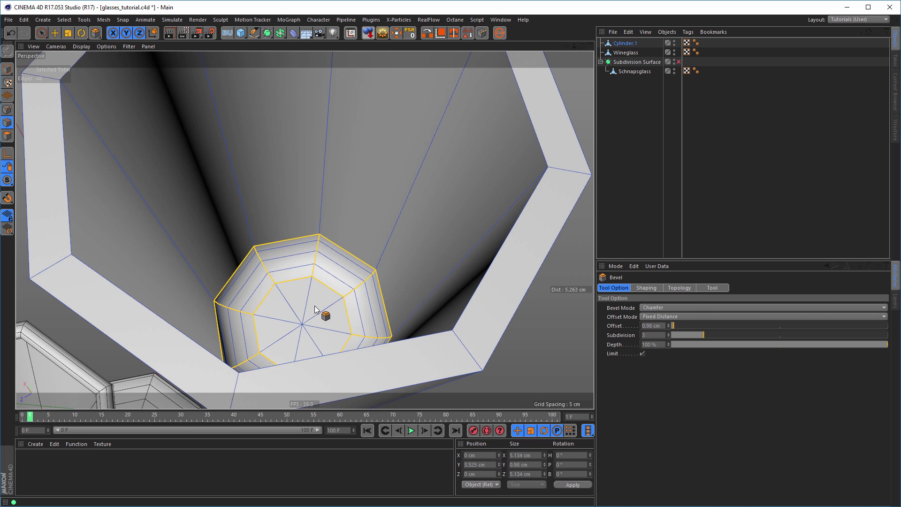
pyautogui.scroll(-3, 314, 295)
pyautogui.keyDown('alt'); pyautogui.moveTo(314, 284); pyautogui.dragTo(304, 330); pyautogui.keyUp('alt')
pyautogui.keyDown('alt'); pyautogui.moveTo(305, 330); pyautogui.dragTo(270, 297, button='right'); pyautogui.keyUp('alt')
pyautogui.keyDown('alt'); pyautogui.moveTo(271, 297); pyautogui.dragTo(267, 210, button='middle'); pyautogui.keyUp('alt')
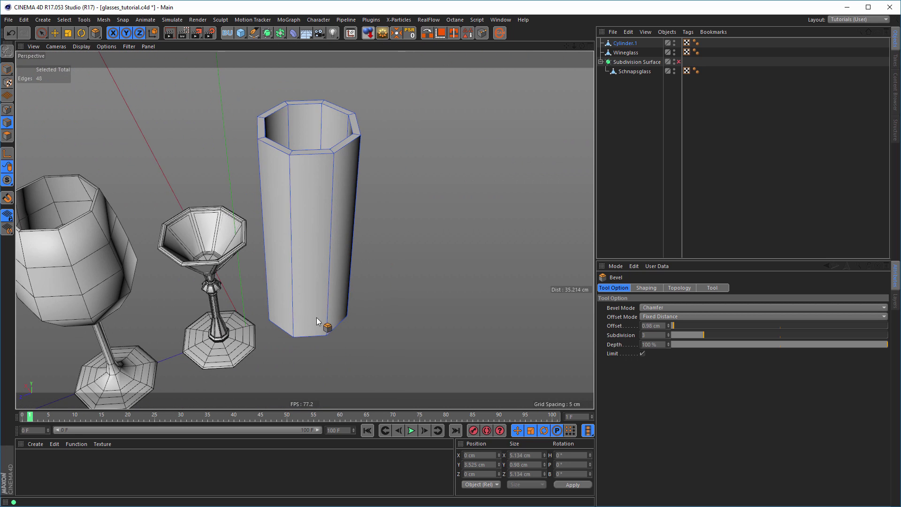
pyautogui.keyDown('alt'); pyautogui.moveTo(316, 317); pyautogui.dragTo(317, 357); pyautogui.keyUp('alt')
pyautogui.keyDown('alt'); pyautogui.moveTo(317, 357); pyautogui.dragTo(388, 340, button='right'); pyautogui.keyUp('alt')
pyautogui.keyDown('alt'); pyautogui.moveTo(360, 342); pyautogui.dragTo(340, 359); pyautogui.keyUp('alt')
pyautogui.keyDown('alt'); pyautogui.moveTo(355, 354); pyautogui.dragTo(376, 349, button='right'); pyautogui.keyUp('alt')
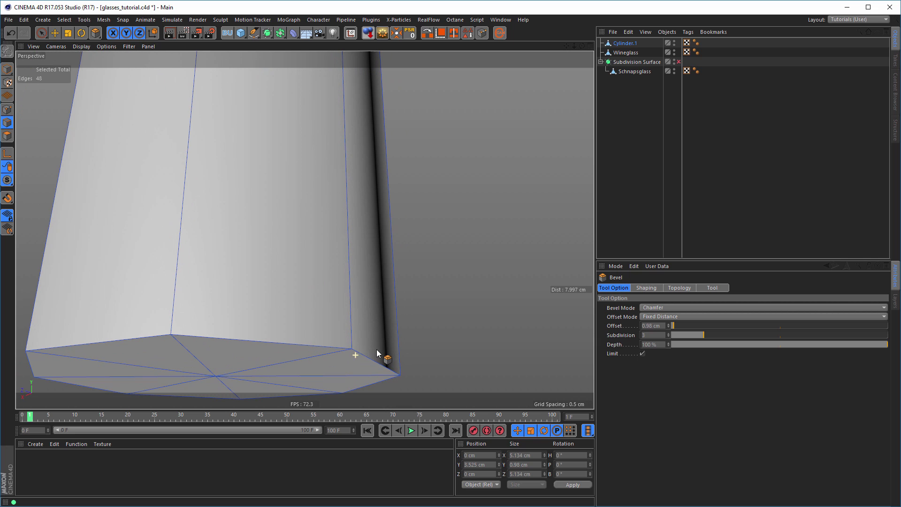
pyautogui.doubleClick(363, 353)
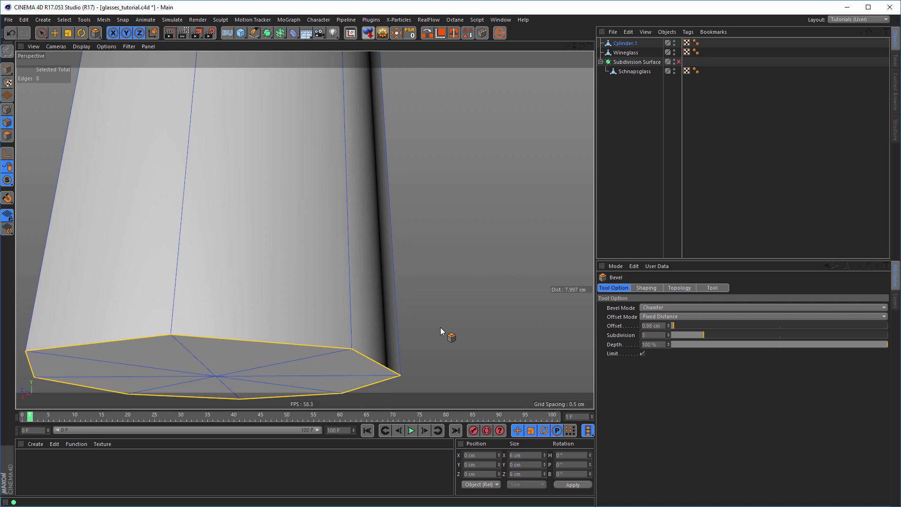
pyautogui.moveTo(434, 319); pyautogui.dragTo(441, 319)
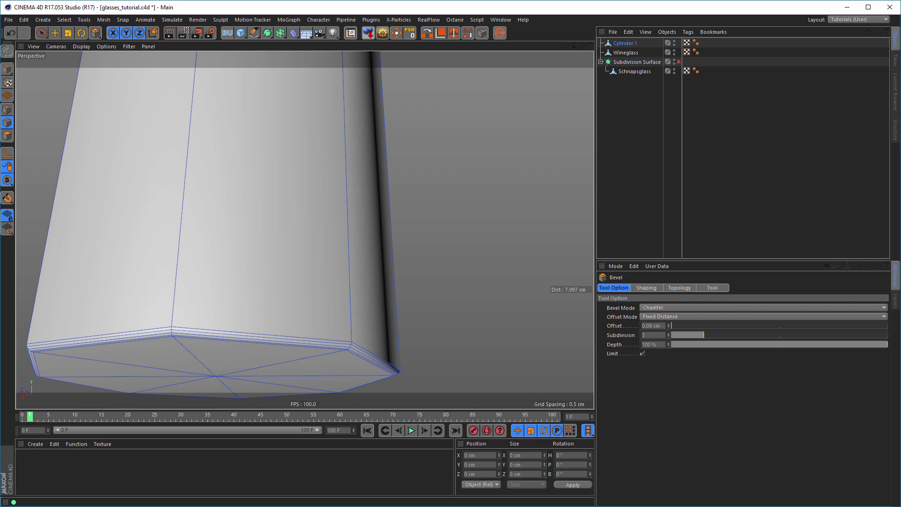
# Set the offset of the base edge bevel to 0.15 cm.
pyautogui.scroll(-5, 271, 297)
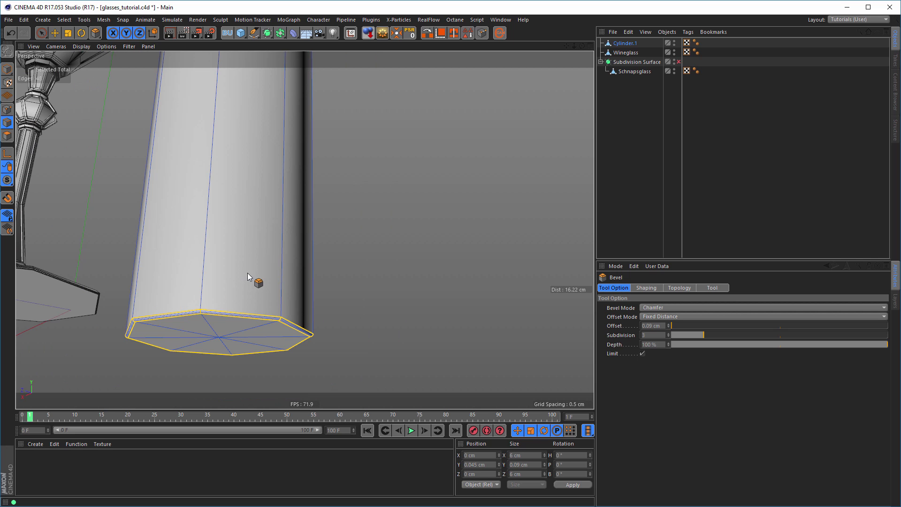
pyautogui.scroll(4, 303, 312)
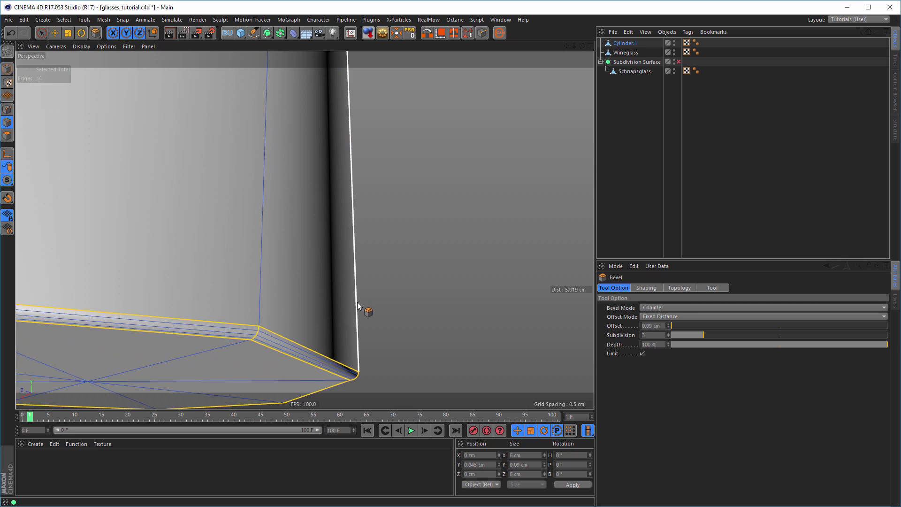
pyautogui.doubleClick(649, 325)
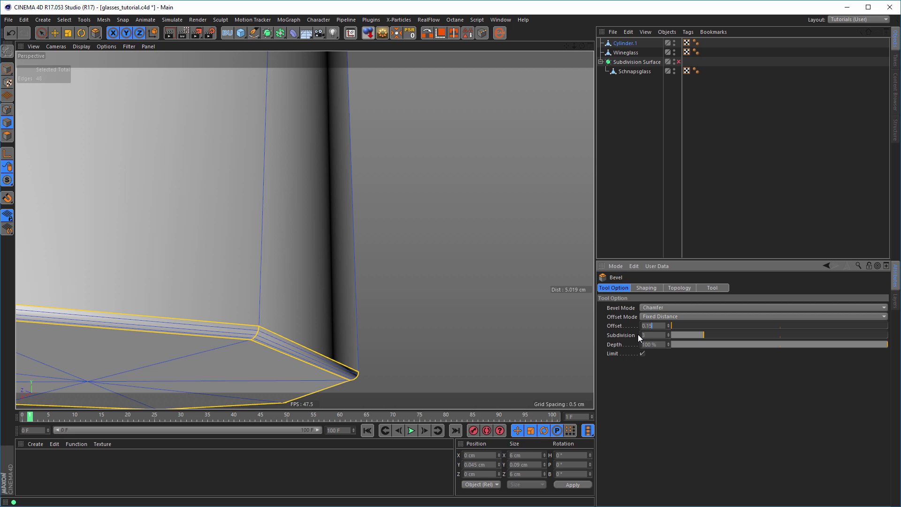
pyautogui.write('0.15')
pyautogui.press('Return')
pyautogui.scroll(-5, 225, 273)
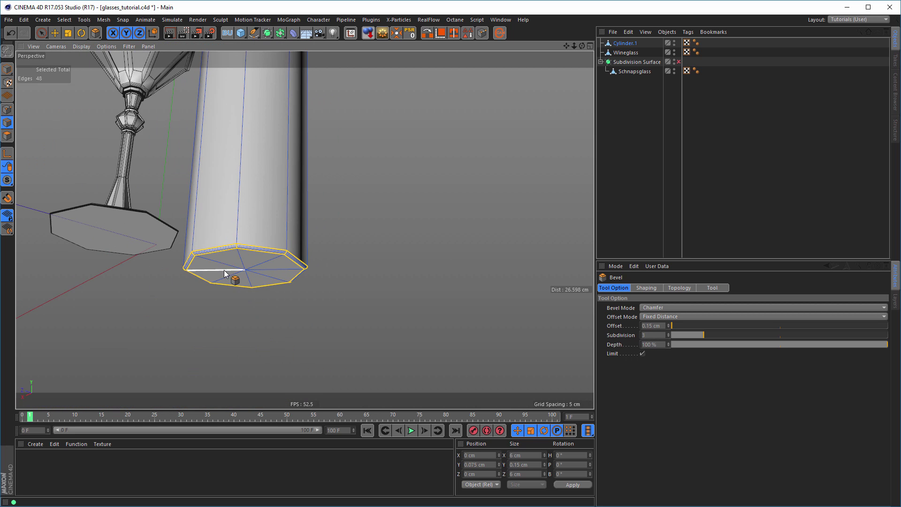
pyautogui.keyDown('alt'); pyautogui.moveTo(224, 273); pyautogui.dragTo(301, 308, button='middle'); pyautogui.keyUp('alt')
pyautogui.keyDown('alt'); pyautogui.moveTo(306, 297); pyautogui.dragTo(370, 213); pyautogui.keyUp('alt')
pyautogui.keyDown('alt'); pyautogui.moveTo(370, 213); pyautogui.dragTo(434, 300, button='middle'); pyautogui.keyUp('alt')
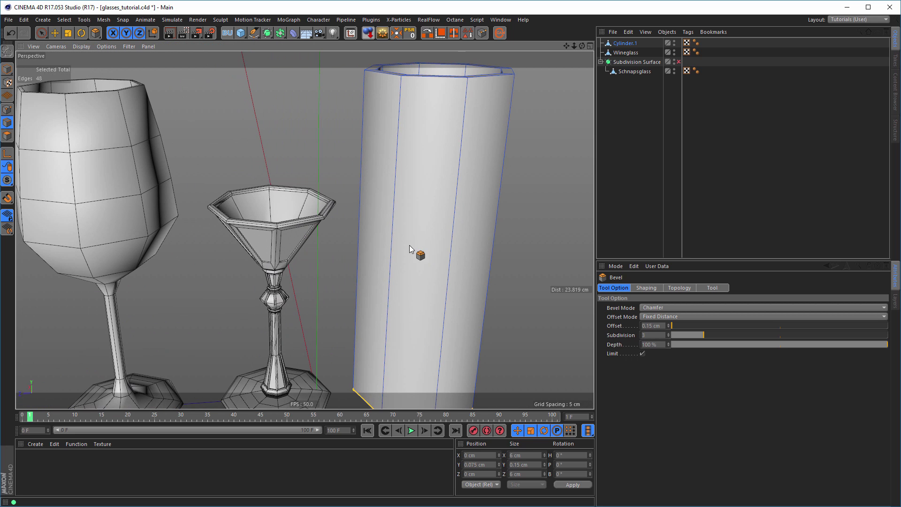
pyautogui.keyDown('alt'); pyautogui.moveTo(109, 147); pyautogui.dragTo(190, 222); pyautogui.keyUp('alt')
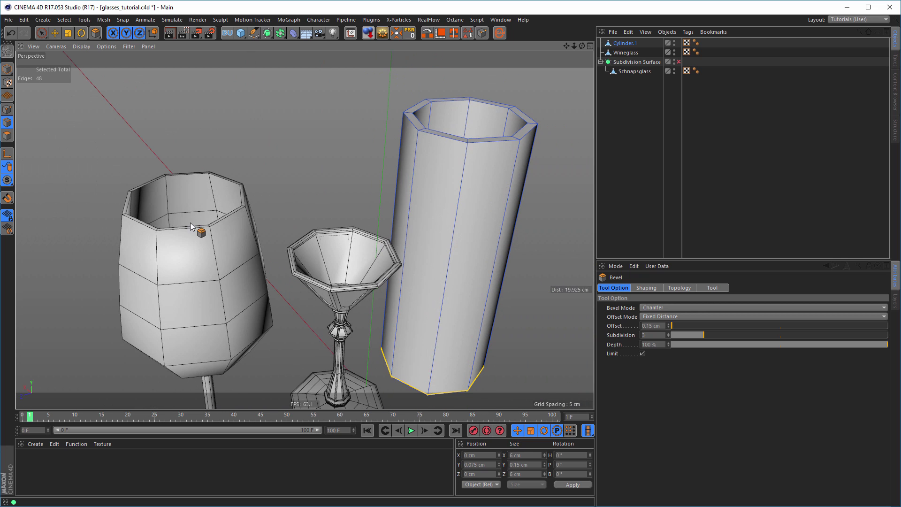
# Group Schnapsglass into a null named Glasses under the Subdivision Surface.
pyautogui.keyDown('alt'); pyautogui.moveTo(190, 223); pyautogui.dragTo(260, 222, button='right'); pyautogui.keyUp('alt')
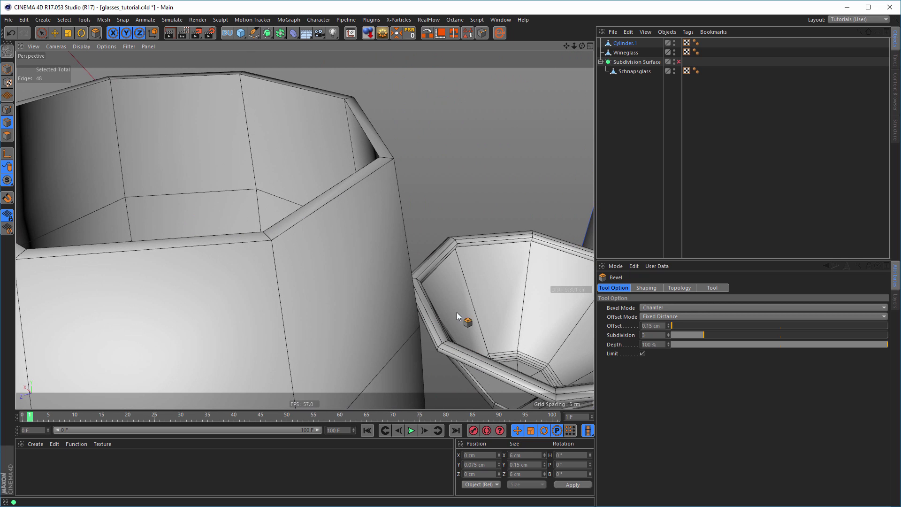
pyautogui.keyDown('alt'); pyautogui.moveTo(345, 173); pyautogui.dragTo(371, 208); pyautogui.keyUp('alt')
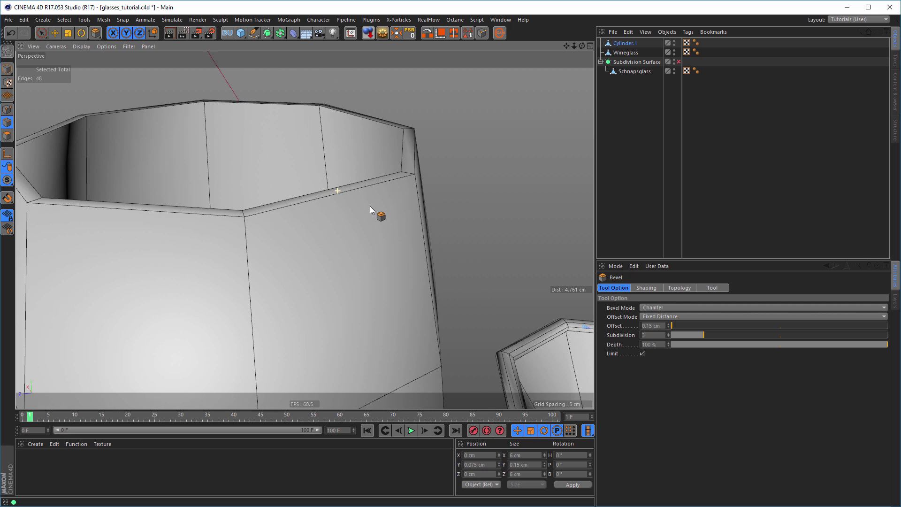
pyautogui.moveTo(626, 51); pyautogui.dragTo(626, 70)
pyautogui.click(626, 60)
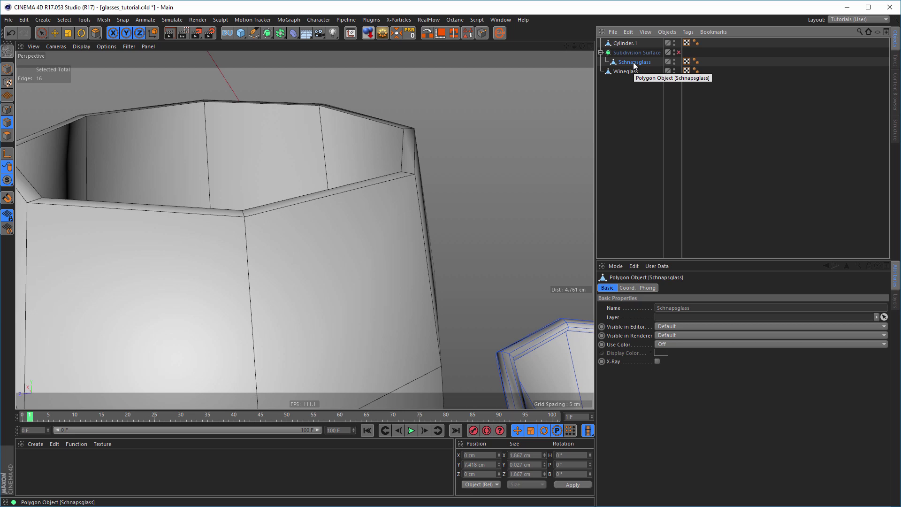
pyautogui.hotkey('alt', 'g')
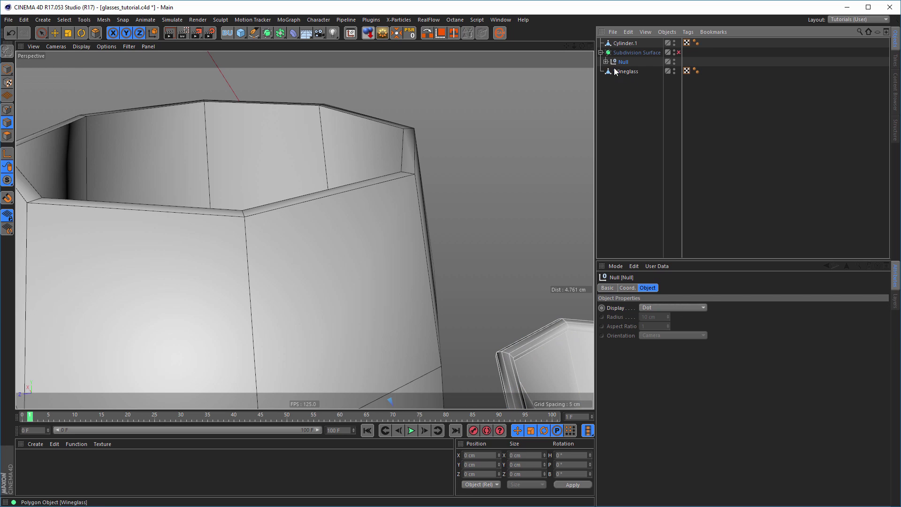
pyautogui.click(606, 61)
pyautogui.doubleClick(624, 61)
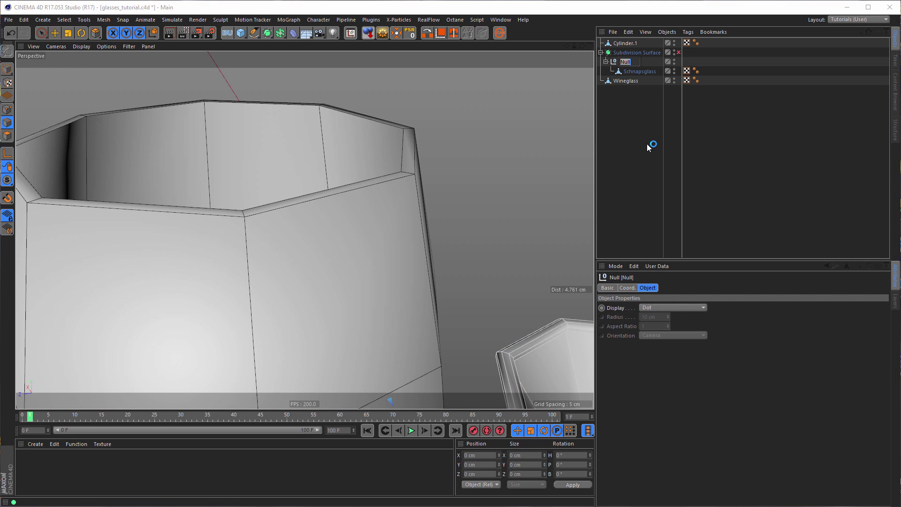
pyautogui.write('Glasses')
pyautogui.press('Return')
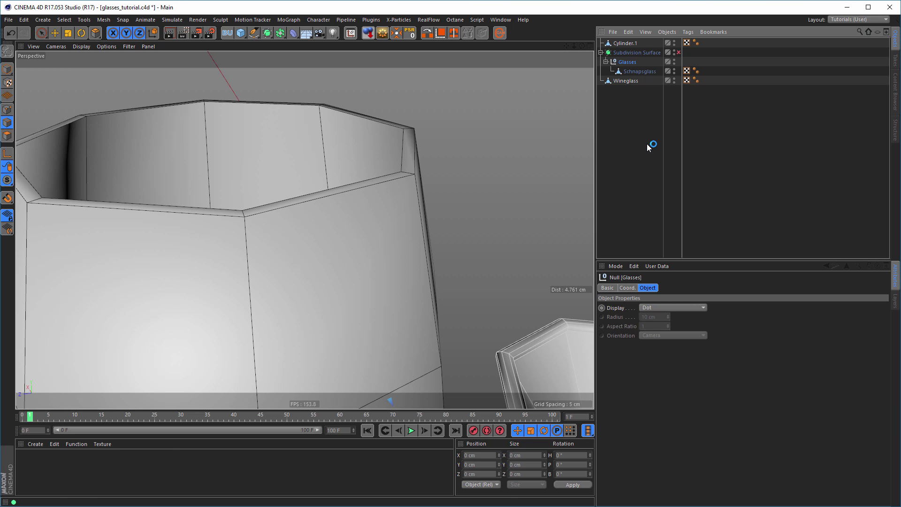
# Place Wineglass and Cylinder.1 inside the Glasses group and rename Cylinder.1 as Longdrink.
pyautogui.moveTo(614, 83); pyautogui.dragTo(634, 81)
pyautogui.doubleClick(633, 80)
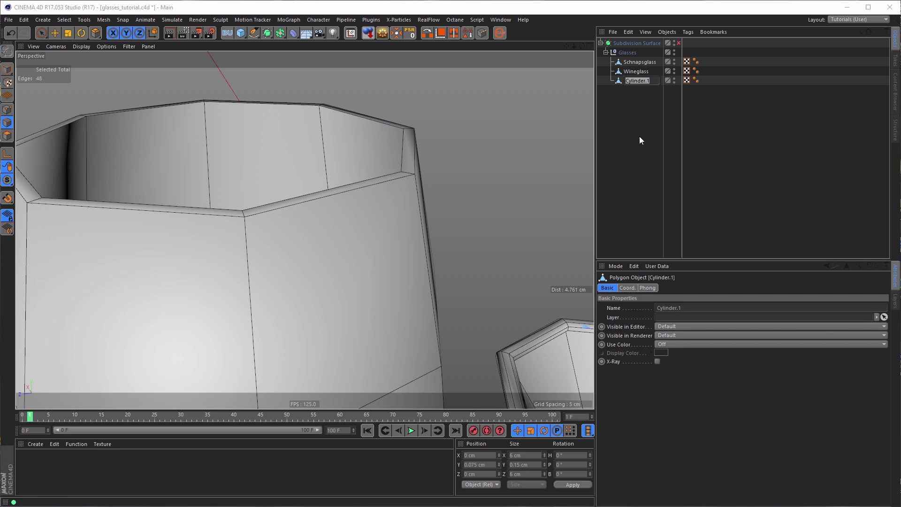
pyautogui.write('Longdrink')
pyautogui.press('Return')
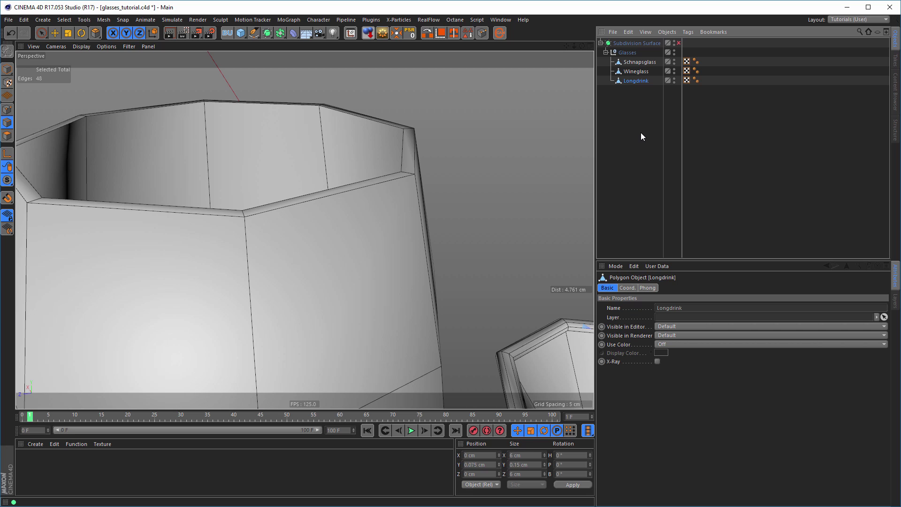
# Cut a horizontal edge loop just below the Wineglass rim in the Left view, using the Knife in Plane mode.
pyautogui.click(635, 72)
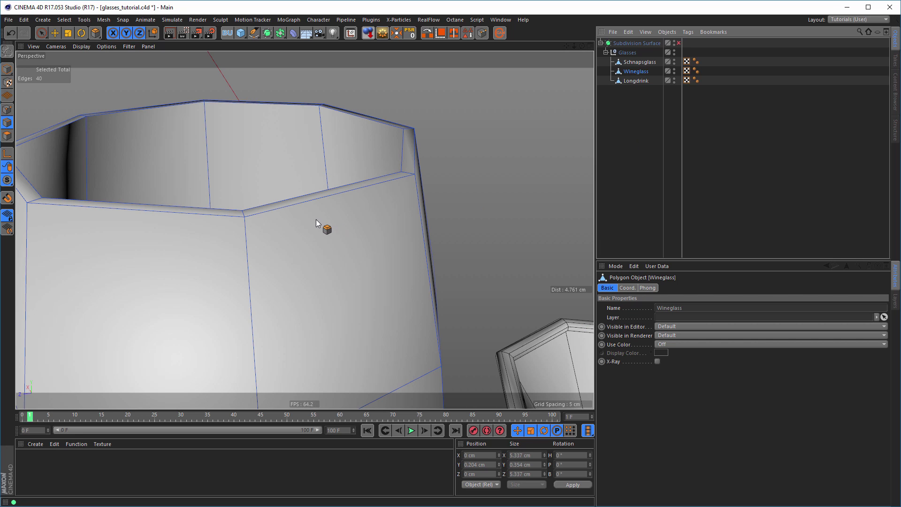
pyautogui.press('k')
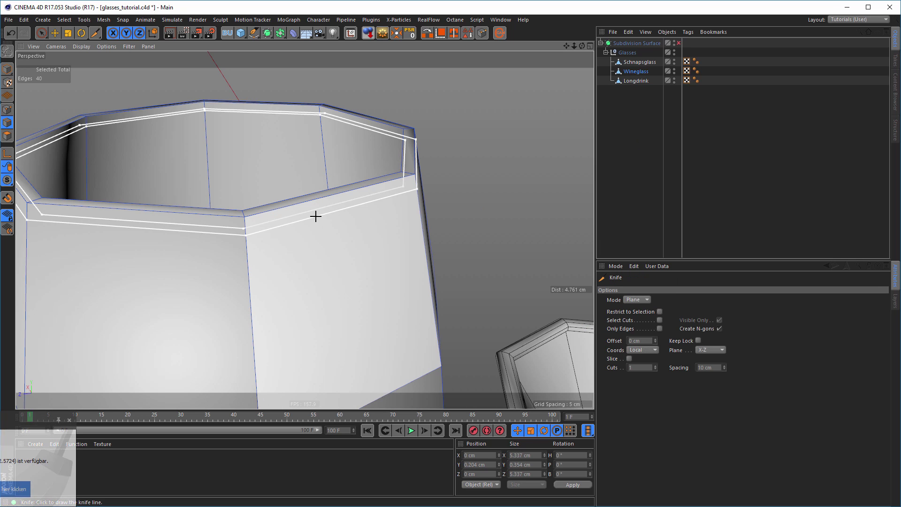
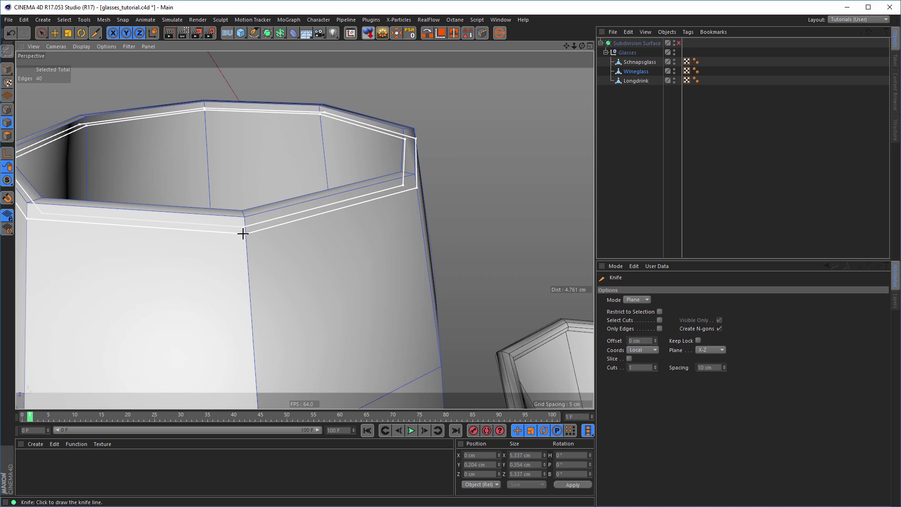
pyautogui.middleClick(230, 261)
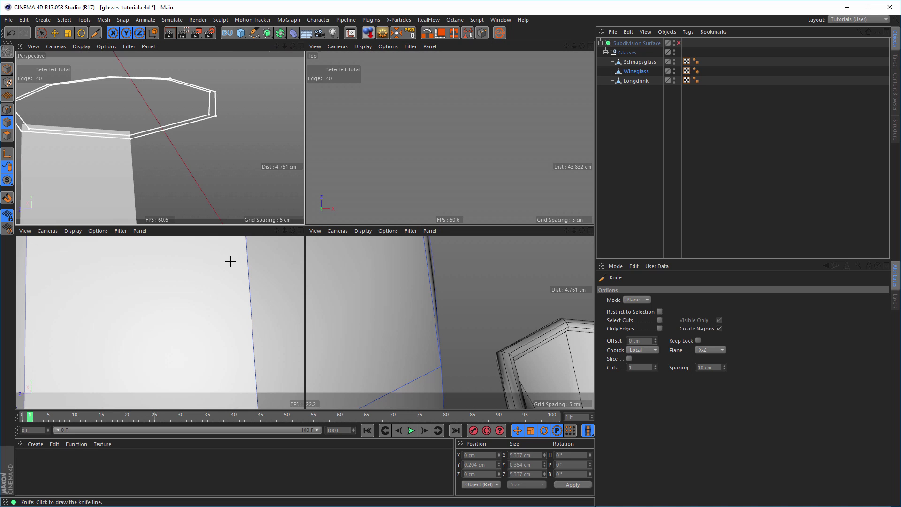
pyautogui.middleClick(219, 279)
pyautogui.keyDown('alt'); pyautogui.moveTo(175, 178); pyautogui.dragTo(381, 282, button='middle'); pyautogui.keyUp('alt')
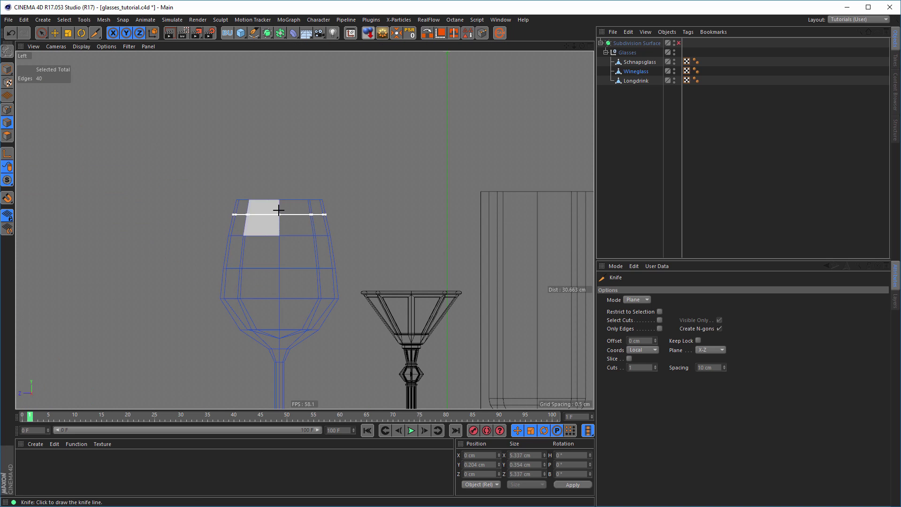
pyautogui.keyDown('alt'); pyautogui.moveTo(283, 207); pyautogui.dragTo(386, 194, button='right'); pyautogui.keyUp('alt')
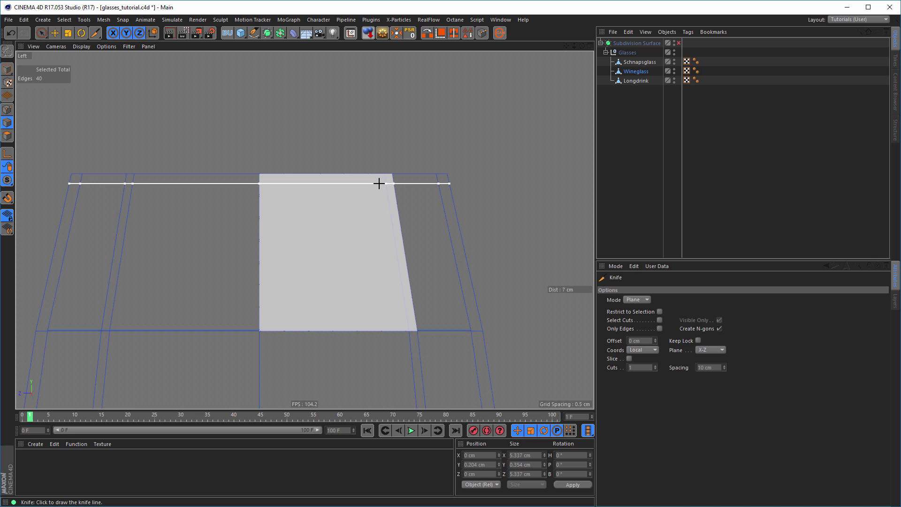
pyautogui.middleClick(375, 185)
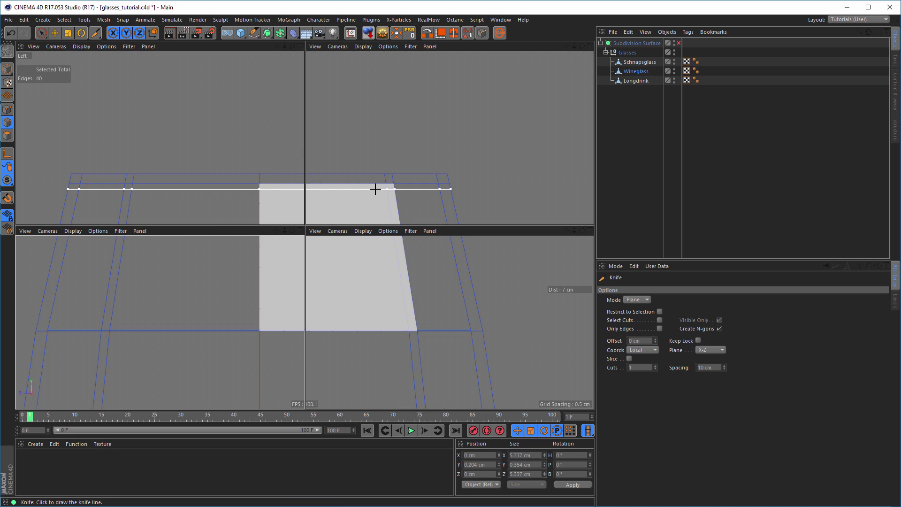
pyautogui.middleClick(263, 196)
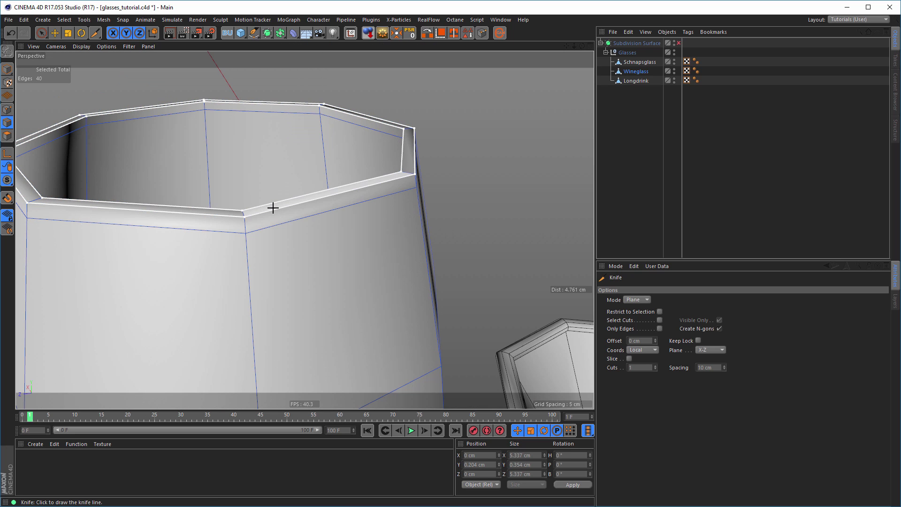
# Loop-select the narrow outer polygon band below the Wineglass rim and extrude it outward about 0.09 cm.
pyautogui.press('u')
pyautogui.press('l')
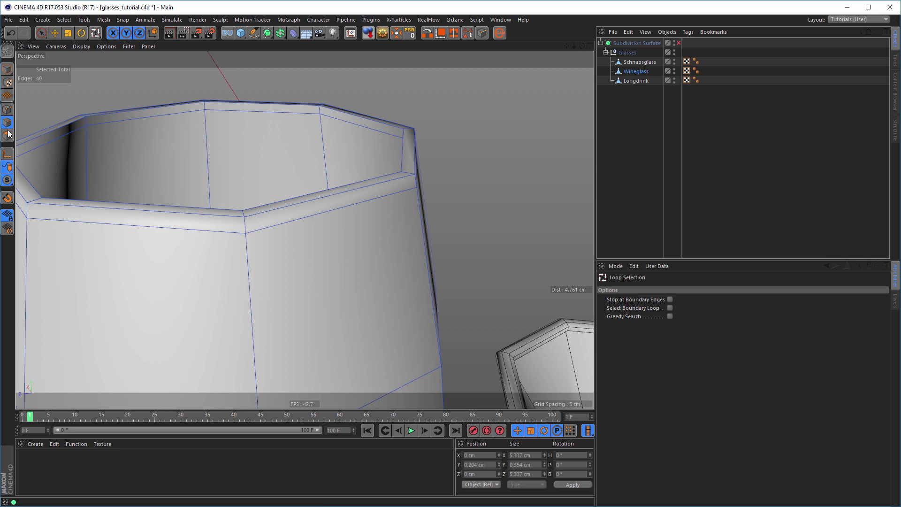
pyautogui.click(277, 221)
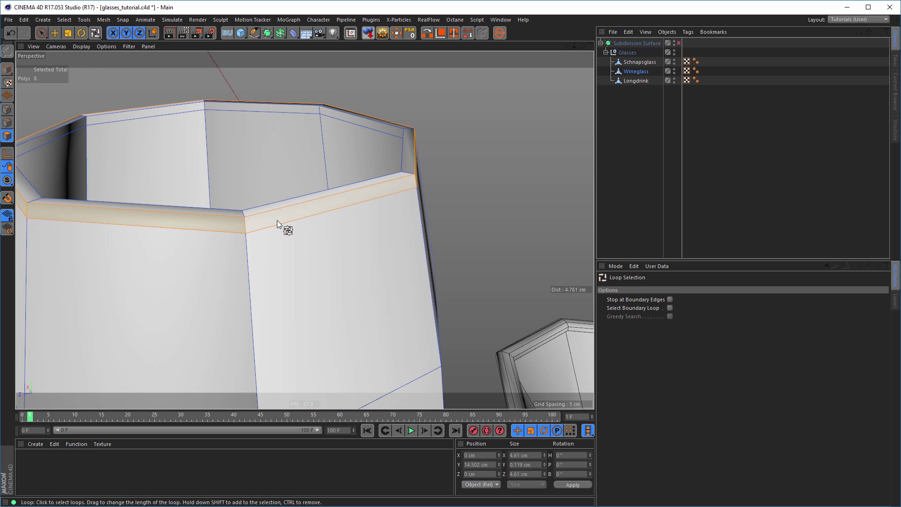
pyautogui.keyDown('alt'); pyautogui.moveTo(277, 220); pyautogui.dragTo(233, 212); pyautogui.keyUp('alt')
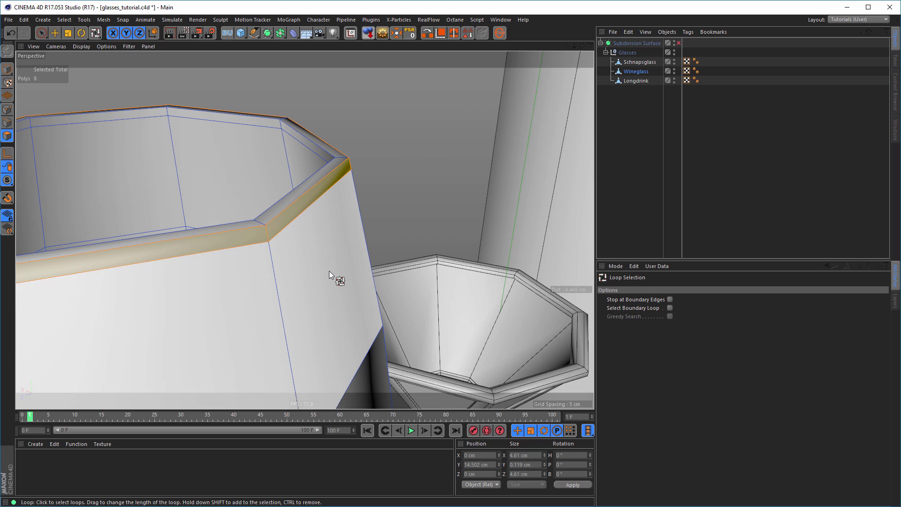
pyautogui.press('d')
pyautogui.moveTo(314, 272); pyautogui.dragTo(325, 272)
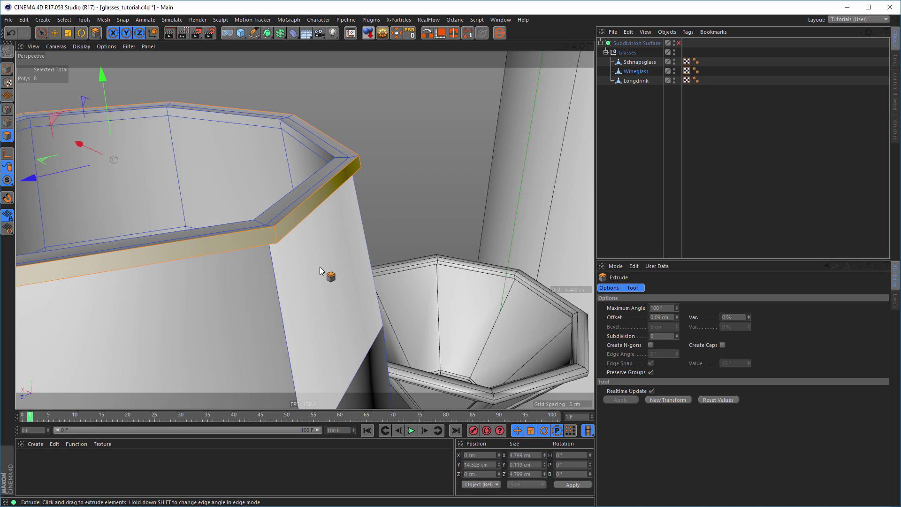
# Loop-select the middle edge on top of the Wineglass rim and raise it to about Y 14.62 cm.
pyautogui.click(7, 122)
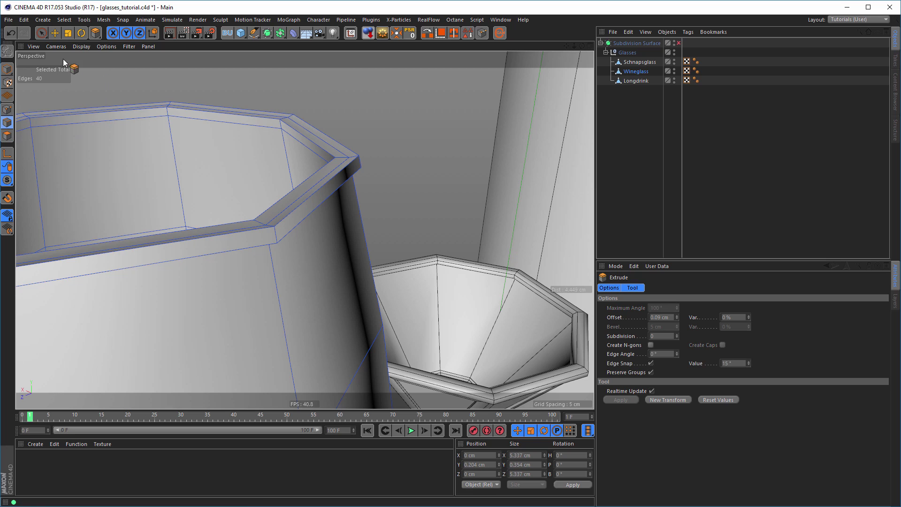
pyautogui.press('e')
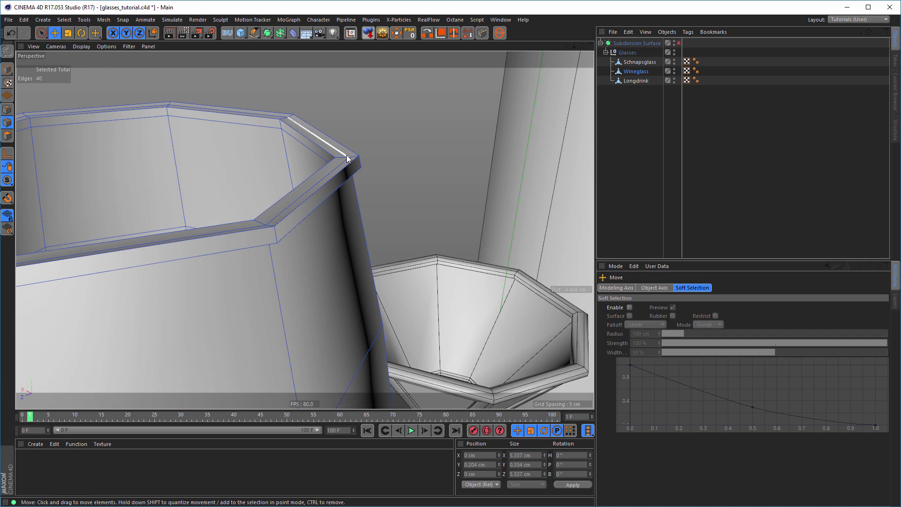
pyautogui.doubleClick(349, 159)
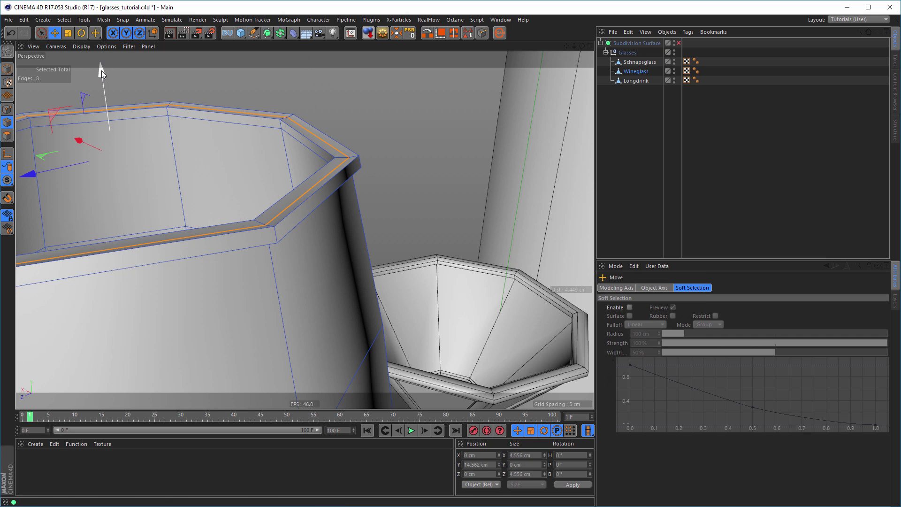
pyautogui.moveTo(102, 70); pyautogui.dragTo(107, 63)
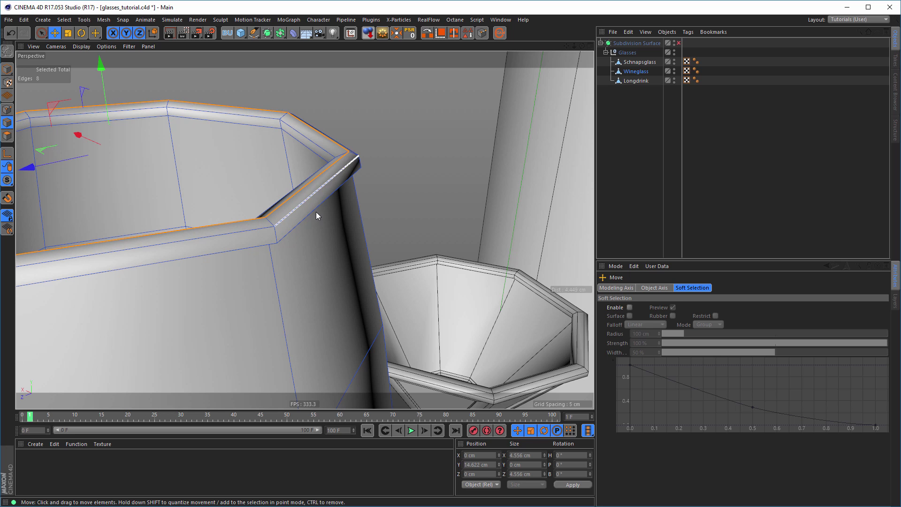
# Loop-select the edge beneath the Wineglass lip and lower it to about Y 14.38 cm.
pyautogui.moveTo(328, 221)
pyautogui.keyDown('alt'); pyautogui.mouseDown()
pyautogui.moveTo(356, 265)
pyautogui.moveTo(357, 283)
pyautogui.moveTo(324, 234)
pyautogui.mouseUp(); pyautogui.keyUp('alt')
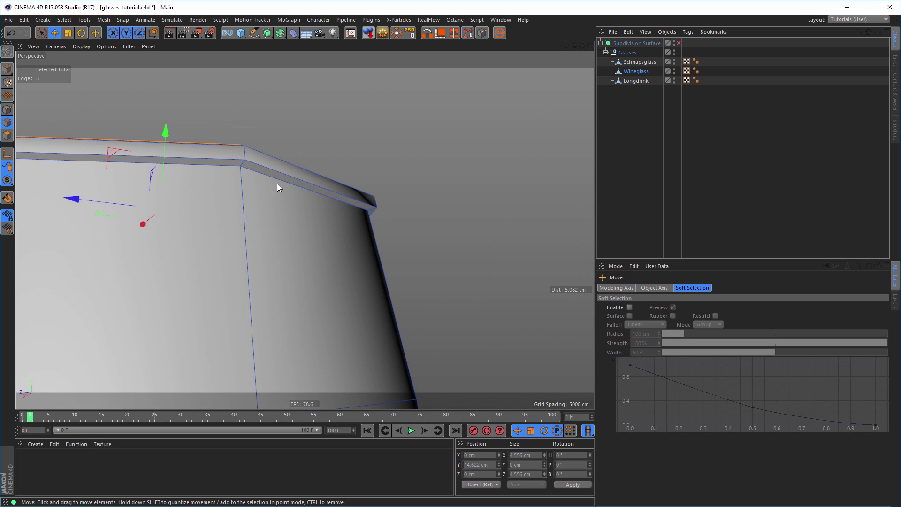
pyautogui.doubleClick(271, 176)
pyautogui.moveTo(162, 149); pyautogui.dragTo(164, 149)
pyautogui.keyDown('alt'); pyautogui.moveTo(248, 220); pyautogui.dragTo(236, 226, button='right'); pyautogui.keyUp('alt')
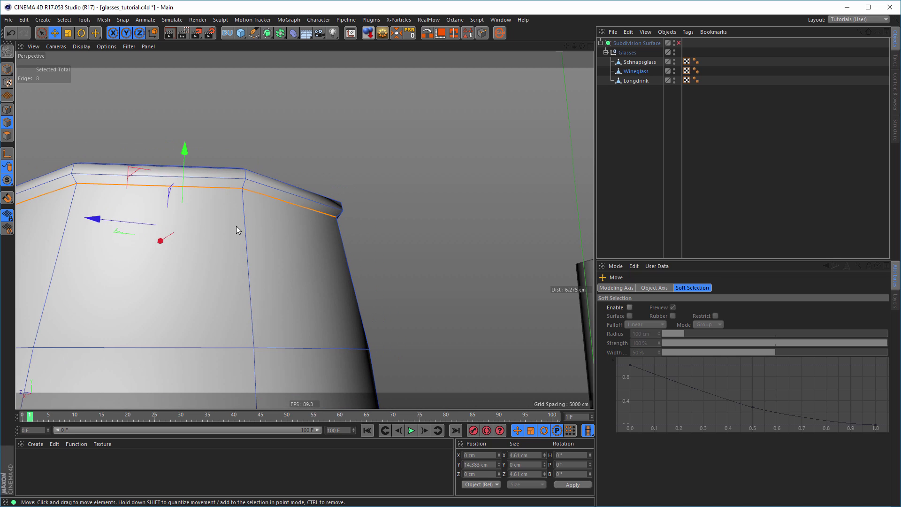
pyautogui.keyDown('alt'); pyautogui.moveTo(235, 226); pyautogui.dragTo(373, 287, button='middle'); pyautogui.keyUp('alt')
pyautogui.keyDown('alt'); pyautogui.moveTo(374, 287); pyautogui.dragTo(443, 232); pyautogui.keyUp('alt')
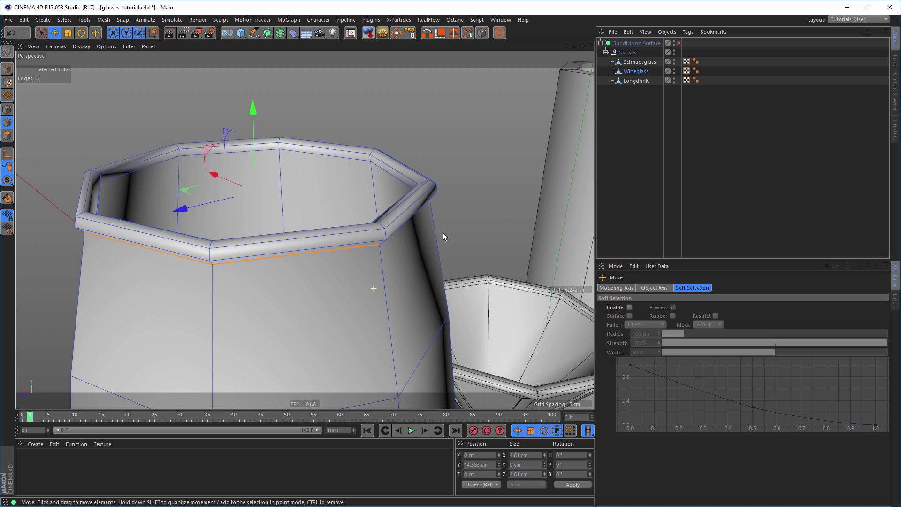
# Turn on the Subdivision Surface and examine the smoothed wineglass lip and the shapes of all three glasses.
pyautogui.click(678, 43)
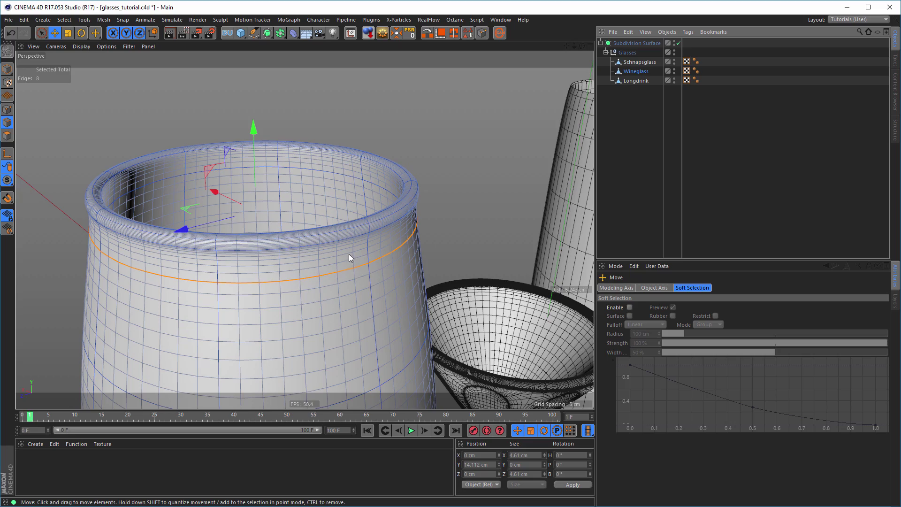
pyautogui.keyDown('alt'); pyautogui.moveTo(348, 254); pyautogui.dragTo(328, 232); pyautogui.keyUp('alt')
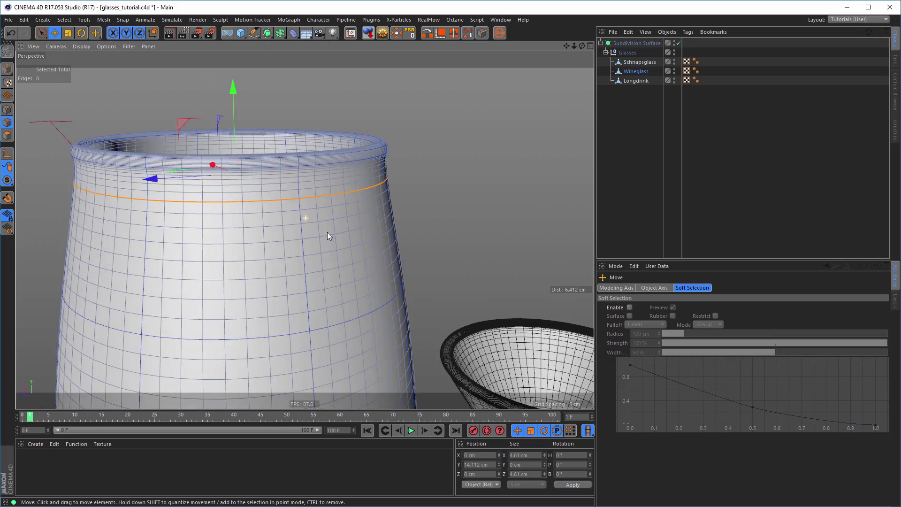
pyautogui.keyDown('alt'); pyautogui.moveTo(327, 232); pyautogui.dragTo(235, 248, button='right'); pyautogui.keyUp('alt')
pyautogui.keyDown('alt'); pyautogui.moveTo(235, 248); pyautogui.dragTo(228, 205); pyautogui.keyUp('alt')
pyautogui.keyDown('alt'); pyautogui.moveTo(227, 205); pyautogui.dragTo(428, 190, button='right'); pyautogui.keyUp('alt')
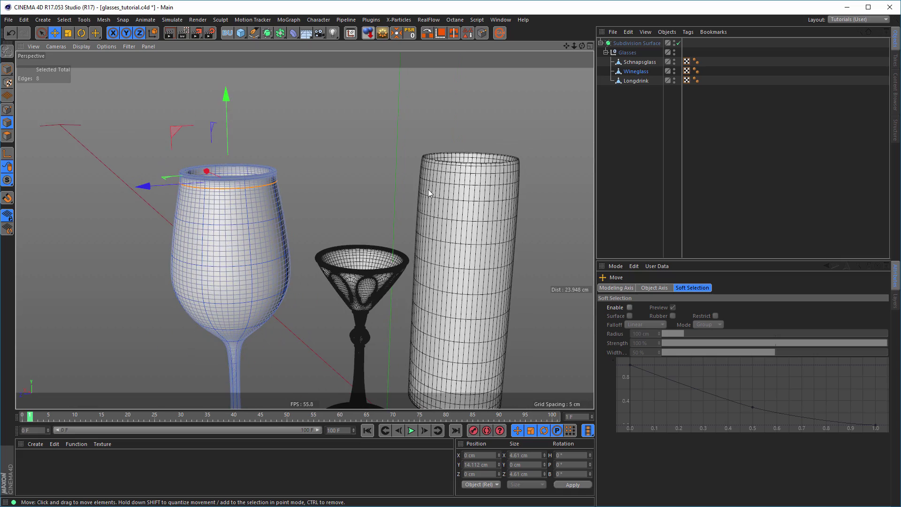
pyautogui.keyDown('alt'); pyautogui.moveTo(471, 170); pyautogui.dragTo(413, 195, button='middle'); pyautogui.keyUp('alt')
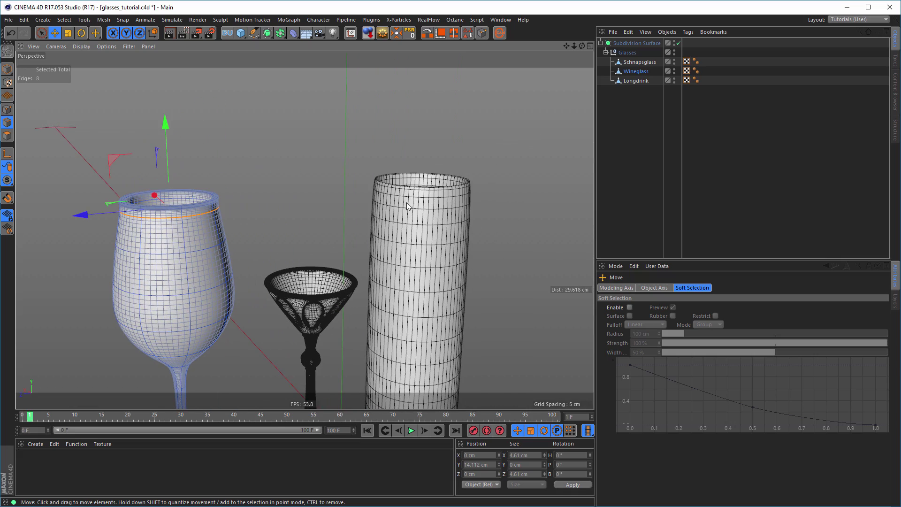
pyautogui.moveTo(232, 228)
pyautogui.keyDown('alt'); pyautogui.mouseDown(button='right')
pyautogui.moveTo(266, 182)
pyautogui.moveTo(222, 174)
pyautogui.moveTo(286, 220)
pyautogui.moveTo(301, 190)
pyautogui.moveTo(271, 232)
pyautogui.moveTo(244, 234)
pyautogui.mouseUp(button='right'); pyautogui.keyUp('alt')
pyautogui.keyDown('alt'); pyautogui.moveTo(244, 233); pyautogui.dragTo(221, 240, button='middle'); pyautogui.keyUp('alt')
pyautogui.keyDown('alt'); pyautogui.moveTo(499, 198); pyautogui.dragTo(333, 231, button='middle'); pyautogui.keyUp('alt')
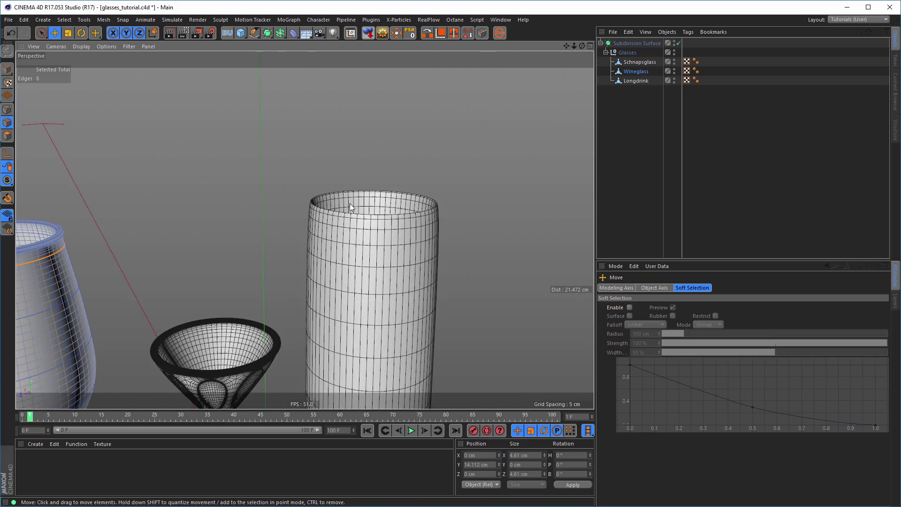
# Turn off the Subdivision Surface and select the Longdrink object for editing its rim.
pyautogui.click(678, 43)
pyautogui.keyDown('alt'); pyautogui.moveTo(381, 236); pyautogui.dragTo(335, 252, button='middle'); pyautogui.keyUp('alt')
pyautogui.keyDown('alt'); pyautogui.moveTo(373, 233); pyautogui.dragTo(427, 221, button='right'); pyautogui.keyUp('alt')
pyautogui.keyDown('alt'); pyautogui.moveTo(416, 216); pyautogui.dragTo(404, 202); pyautogui.keyUp('alt')
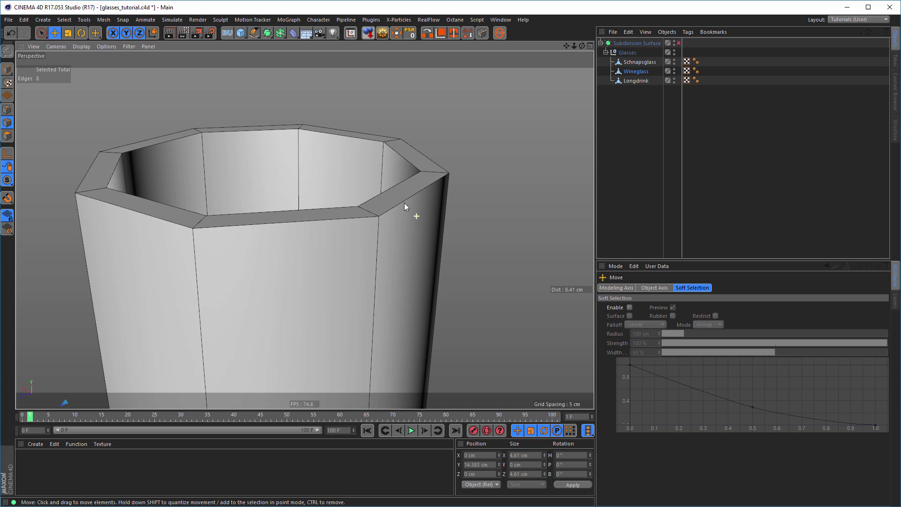
pyautogui.click(633, 81)
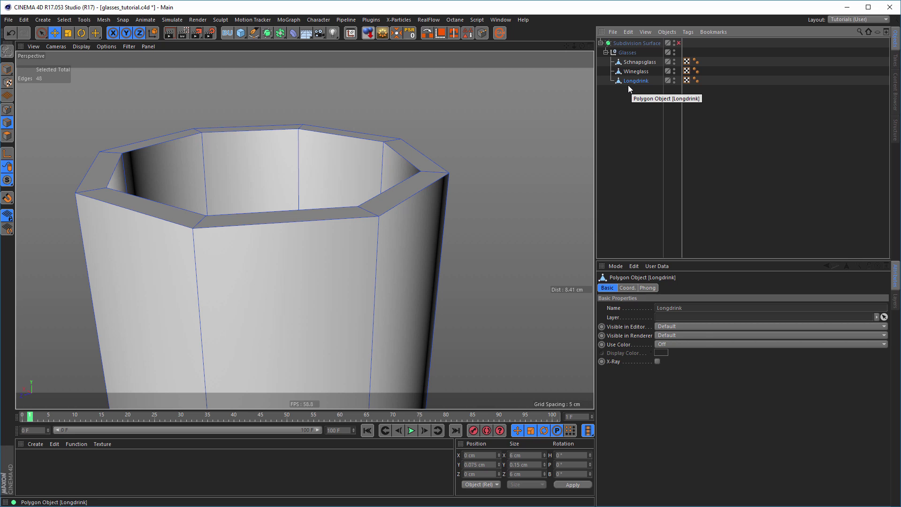
# Cut a horizontal edge loop just below the Longdrink rim with the Knife in Plane mode, local X-Z.
pyautogui.press('k')
pyautogui.middleClick(401, 231)
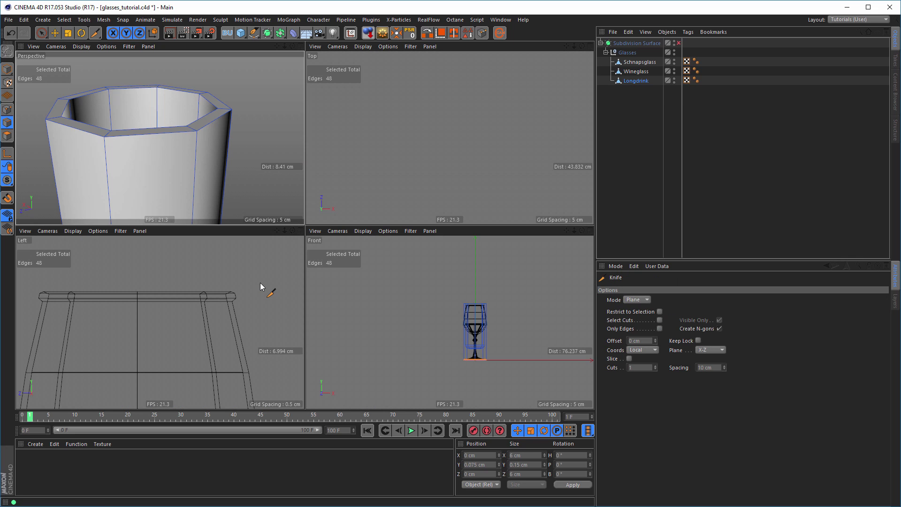
pyautogui.middleClick(260, 283)
pyautogui.keyDown('alt'); pyautogui.moveTo(391, 256); pyautogui.dragTo(273, 256, button='right'); pyautogui.keyUp('alt')
pyautogui.moveTo(300, 219)
pyautogui.keyDown('alt'); pyautogui.mouseDown(button='middle')
pyautogui.moveTo(71, 166)
pyautogui.moveTo(221, 216)
pyautogui.moveTo(175, 226)
pyautogui.mouseUp(button='middle'); pyautogui.keyUp('alt')
pyautogui.keyDown('alt'); pyautogui.moveTo(321, 193); pyautogui.dragTo(418, 186, button='right'); pyautogui.keyUp('alt')
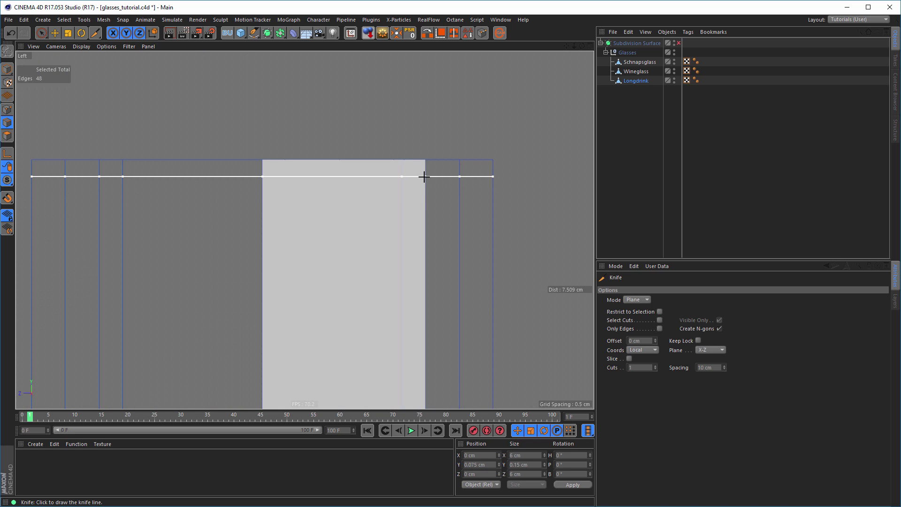
pyautogui.middleClick(409, 211)
pyautogui.middleClick(261, 171)
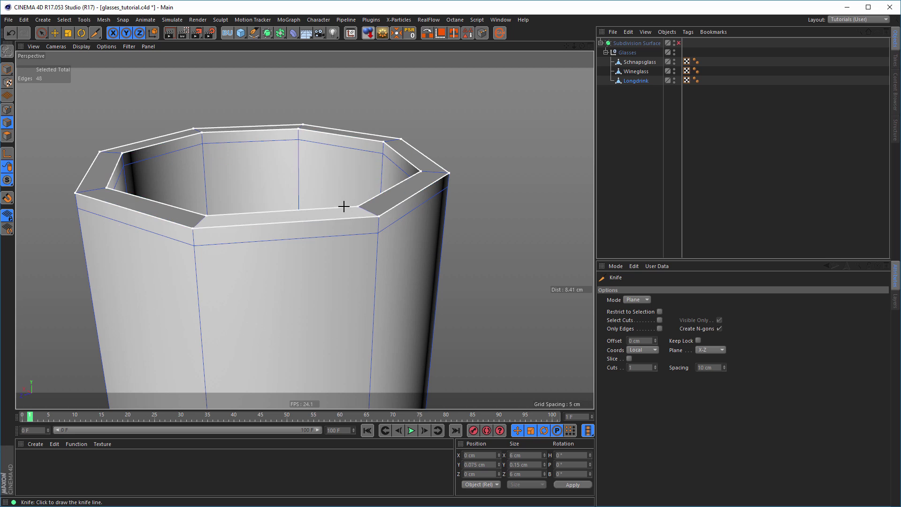
# Loop-select the narrow outer polygon band below the Longdrink rim and extrude it outward about 0.18 cm.
pyautogui.keyDown('alt'); pyautogui.moveTo(344, 206); pyautogui.dragTo(366, 249, button='middle'); pyautogui.keyUp('alt')
pyautogui.keyDown('alt'); pyautogui.moveTo(366, 249); pyautogui.dragTo(385, 258); pyautogui.keyUp('alt')
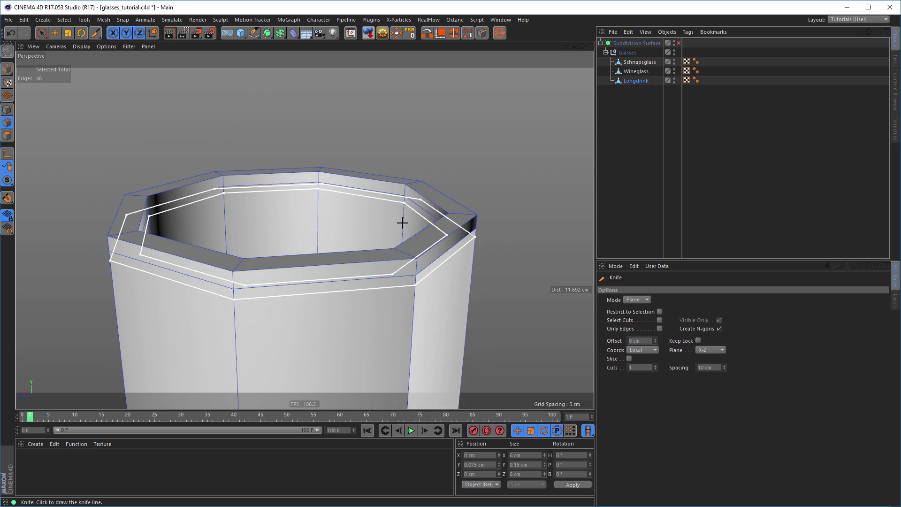
pyautogui.press('u')
pyautogui.press('l')
pyautogui.click(7, 135)
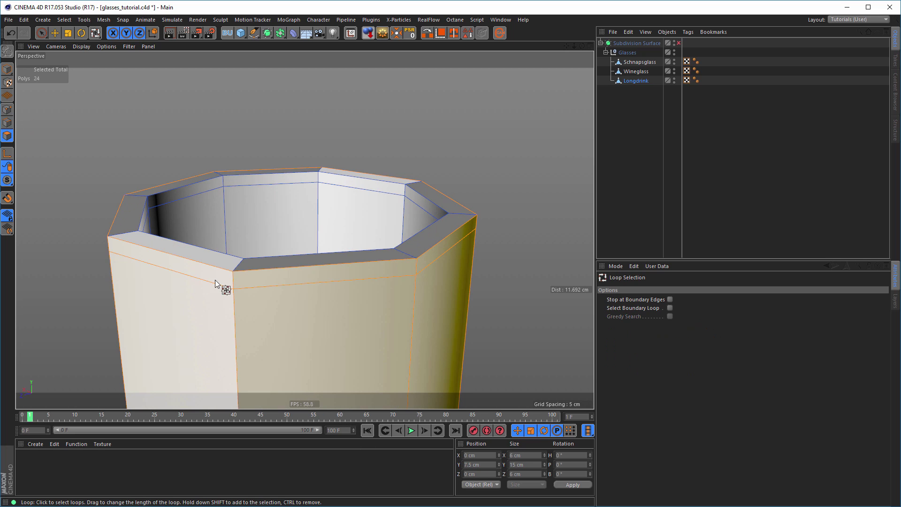
pyautogui.click(251, 282)
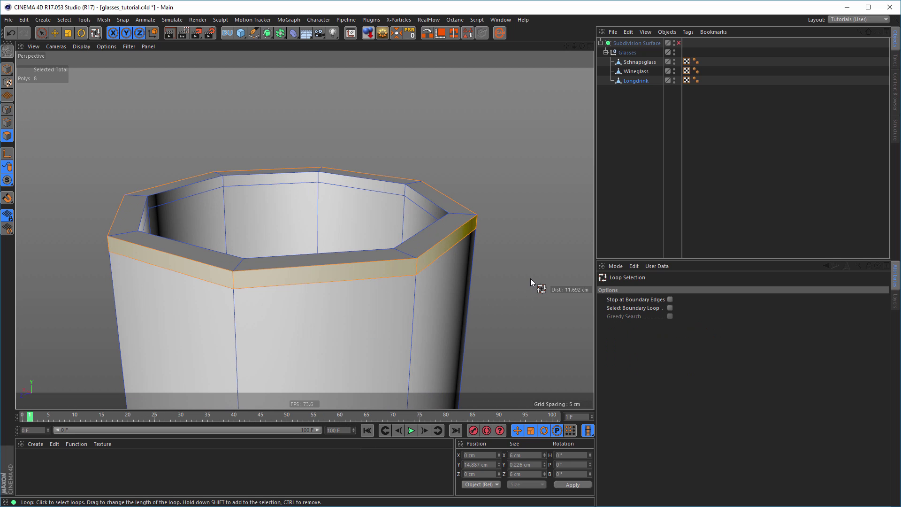
pyautogui.press('d')
pyautogui.moveTo(520, 270); pyautogui.dragTo(544, 270)
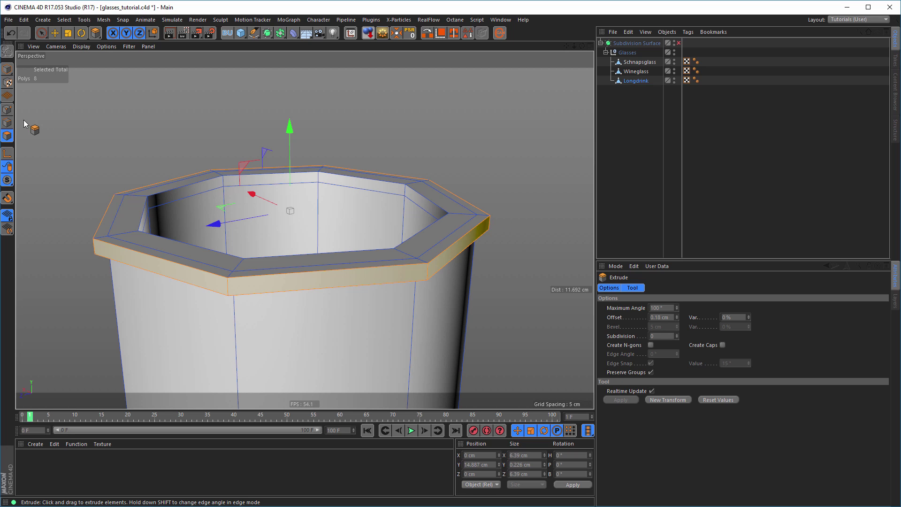
# Loop-select the middle edge on top of the Longdrink rim, narrow it to about 5.8 cm across and raise it to about Y 15.11 cm.
pyautogui.click(7, 122)
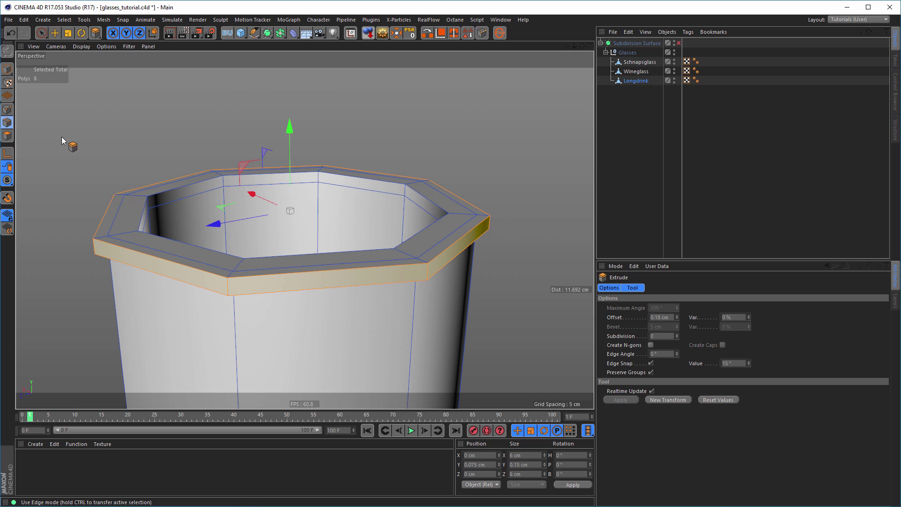
pyautogui.doubleClick(453, 230)
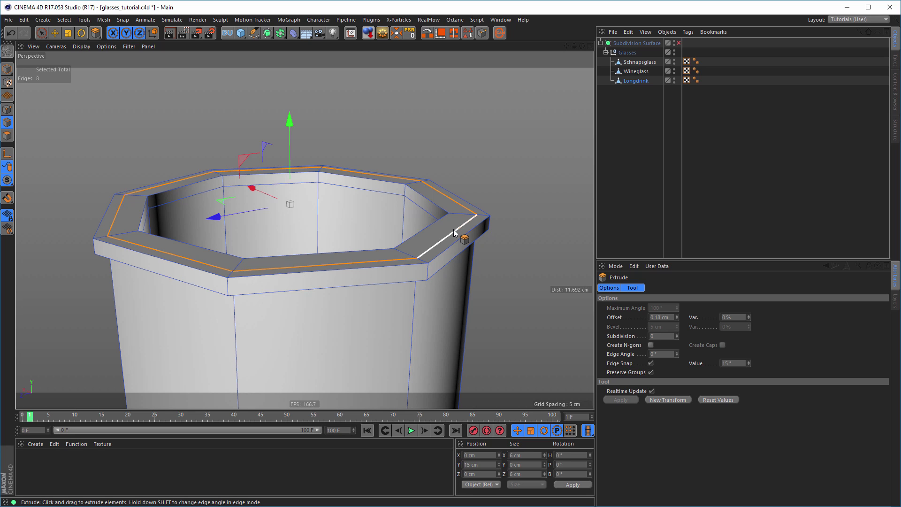
pyautogui.press('m')
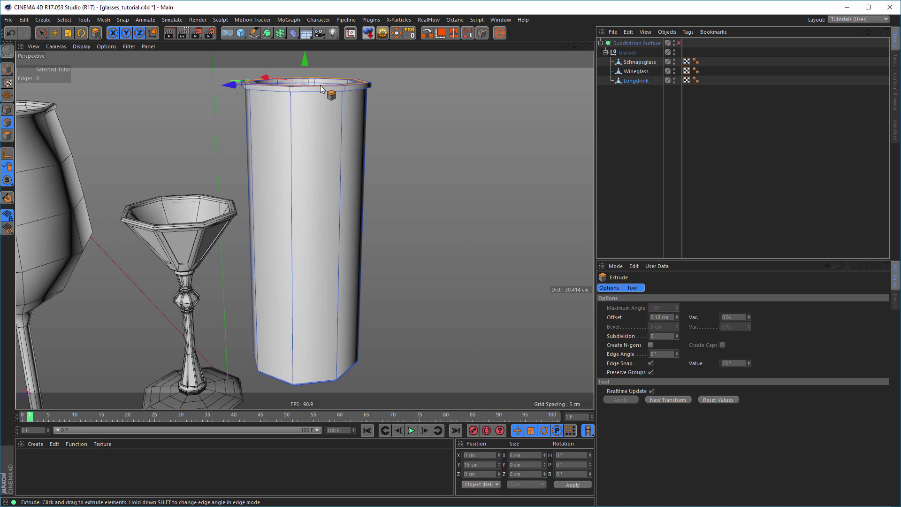
pyautogui.keyDown('alt'); pyautogui.moveTo(320, 85); pyautogui.dragTo(353, 214, button='middle'); pyautogui.keyUp('alt')
pyautogui.keyDown('alt'); pyautogui.moveTo(353, 213); pyautogui.dragTo(415, 208, button='right'); pyautogui.keyUp('alt')
pyautogui.keyDown('alt'); pyautogui.moveTo(436, 250); pyautogui.dragTo(490, 244); pyautogui.keyUp('alt')
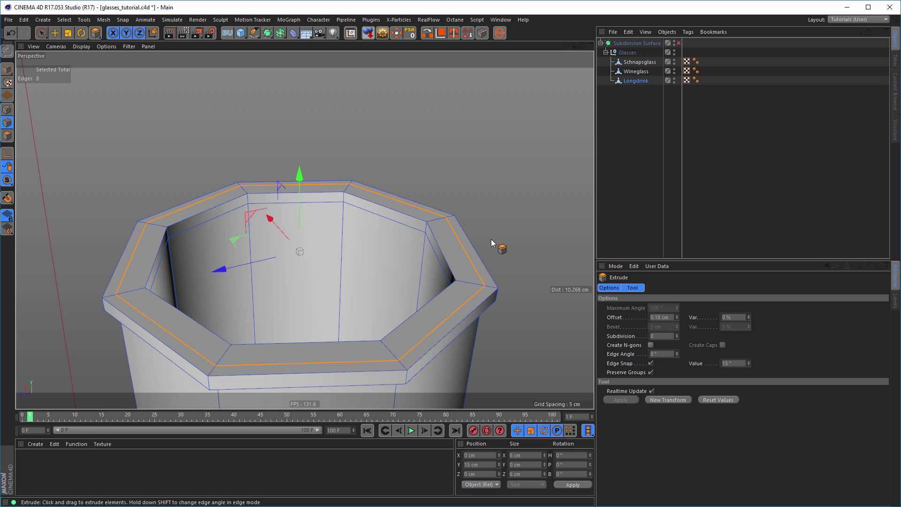
pyautogui.press('m')
pyautogui.press('o')
pyautogui.moveTo(465, 249); pyautogui.dragTo(461, 253)
pyautogui.press('t')
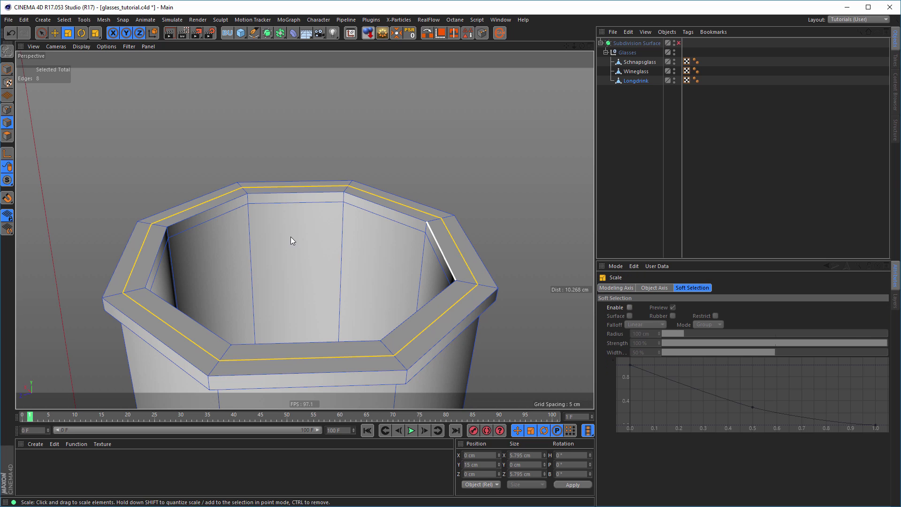
pyautogui.press('e')
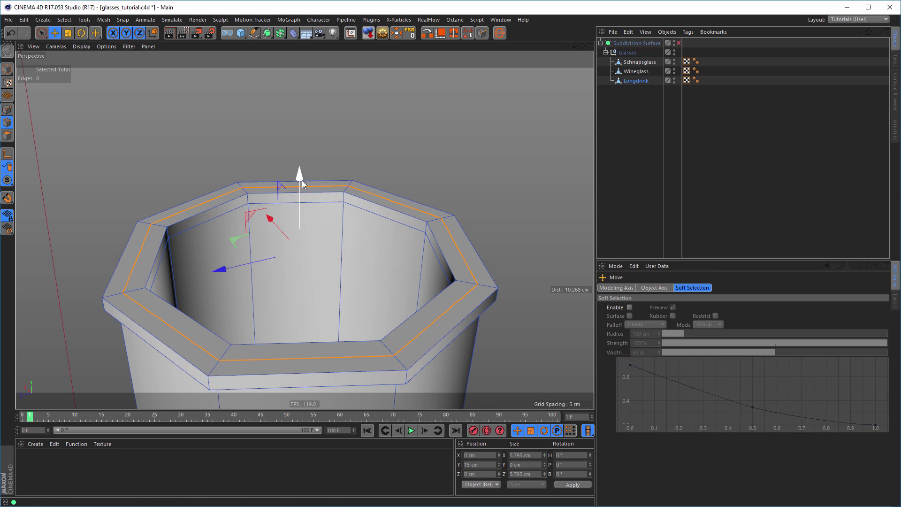
pyautogui.moveTo(302, 178); pyautogui.dragTo(300, 170)
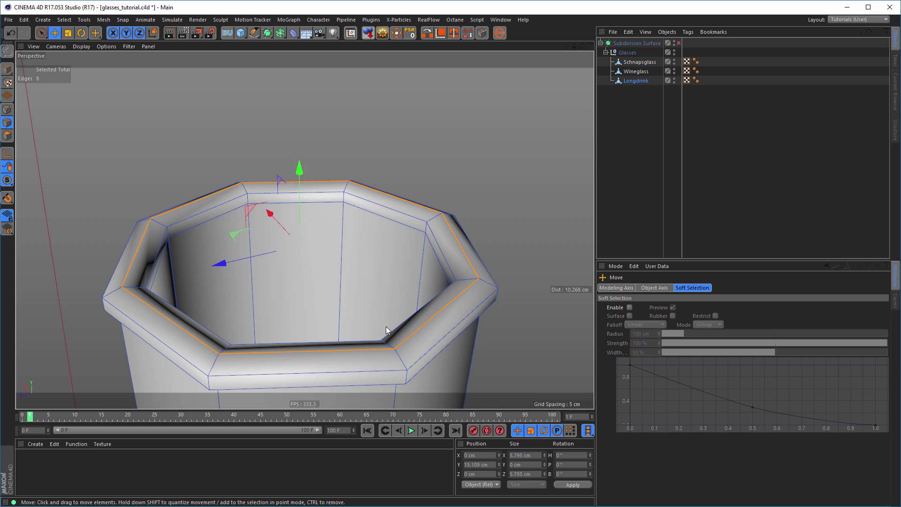
# Loop-select the edge beneath the Longdrink lip and lower it to about Y 14.67 cm.
pyautogui.keyDown('alt'); pyautogui.moveTo(386, 330); pyautogui.dragTo(391, 272, button='middle'); pyautogui.keyUp('alt')
pyautogui.keyDown('alt'); pyautogui.moveTo(392, 271); pyautogui.dragTo(401, 375); pyautogui.keyUp('alt')
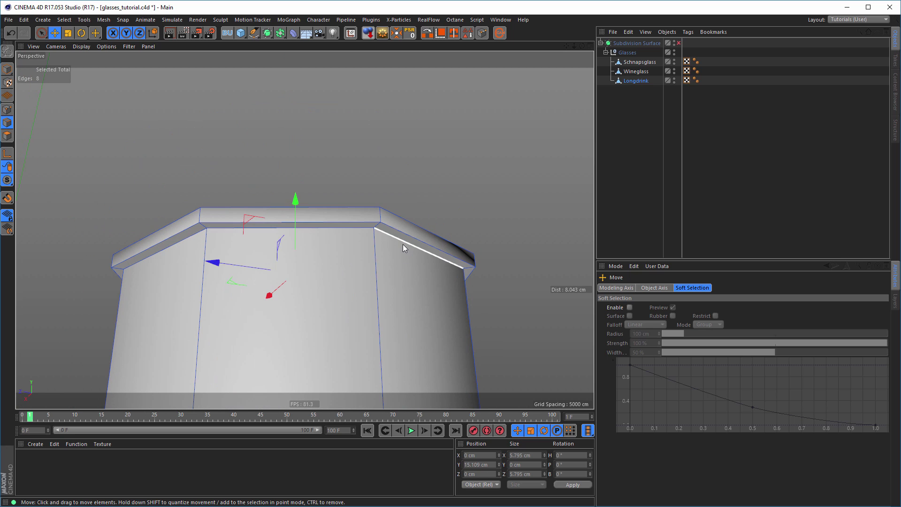
pyautogui.doubleClick(402, 244)
pyautogui.moveTo(293, 218); pyautogui.dragTo(333, 217)
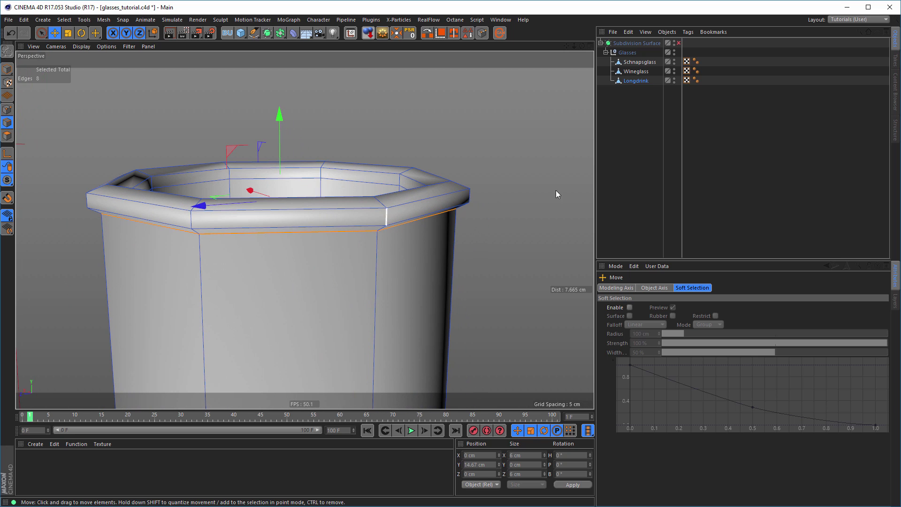
# Turn on the Subdivision Surface and save the scene.
pyautogui.click(678, 43)
pyautogui.keyDown('alt'); pyautogui.moveTo(539, 182); pyautogui.dragTo(406, 221); pyautogui.keyUp('alt')
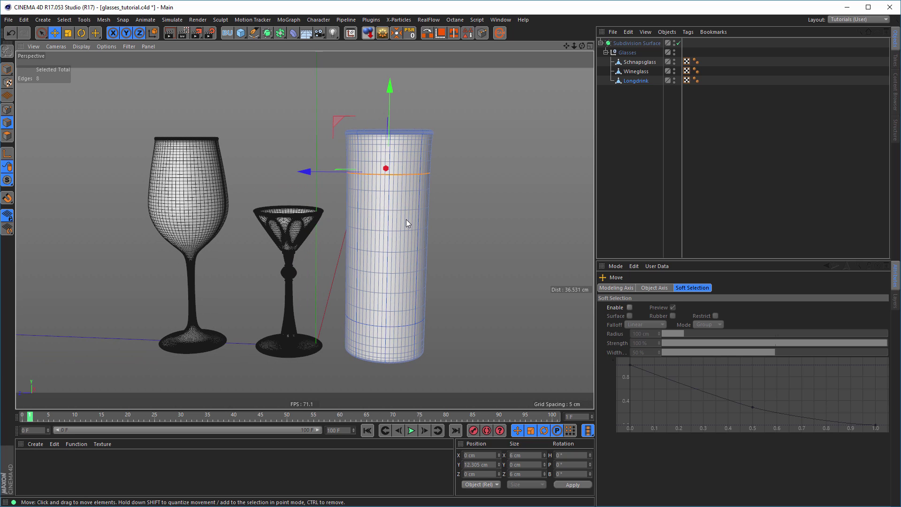
pyautogui.hotkey('ctrl', 's')
pyautogui.keyDown('alt'); pyautogui.moveTo(400, 216); pyautogui.dragTo(414, 225); pyautogui.keyUp('alt')
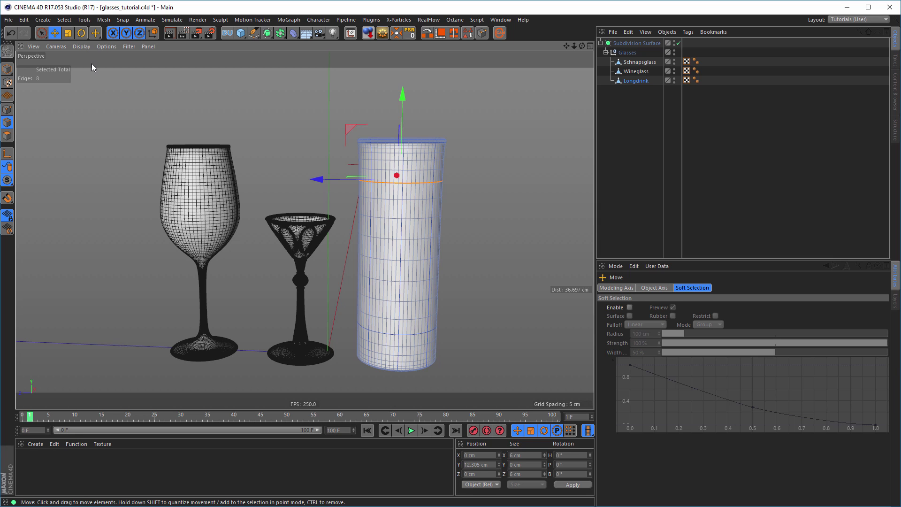
# Switch the viewport wires to isoparms and return to Model mode to view all three glasses.
pyautogui.click(82, 47)
pyautogui.click(97, 148)
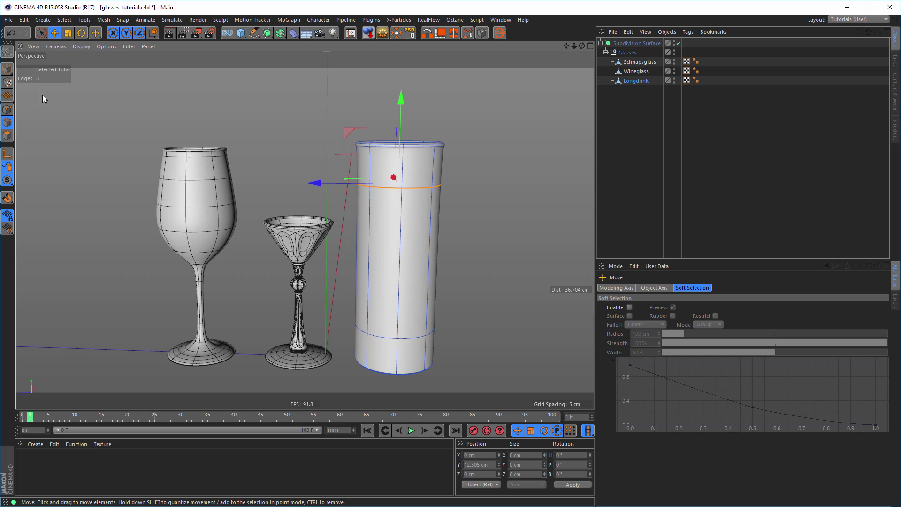
pyautogui.click(7, 69)
pyautogui.keyDown('alt'); pyautogui.moveTo(260, 255); pyautogui.dragTo(309, 224); pyautogui.keyUp('alt')
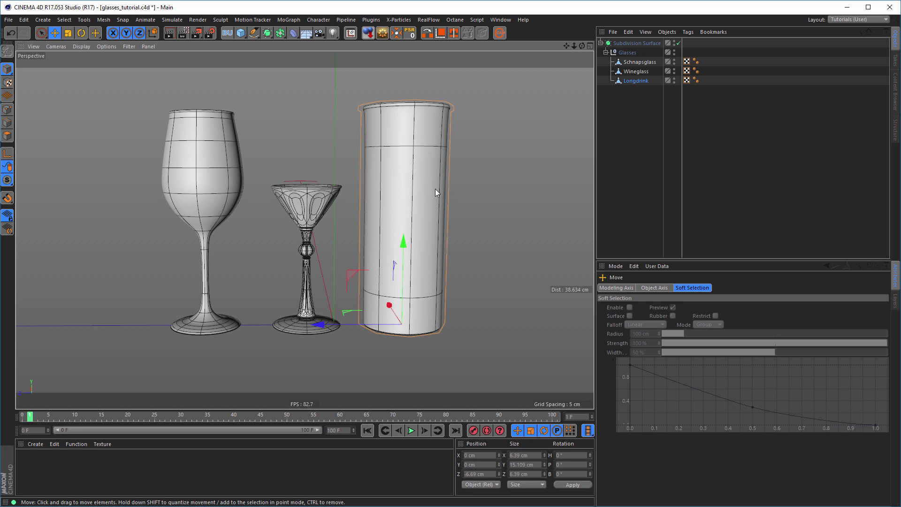
pyautogui.keyDown('alt'); pyautogui.moveTo(418, 189); pyautogui.dragTo(418, 207, button='middle'); pyautogui.keyUp('alt')
pyautogui.moveTo(417, 206)
pyautogui.keyDown('alt'); pyautogui.mouseDown()
pyautogui.moveTo(411, 170)
pyautogui.moveTo(416, 195)
pyautogui.mouseUp(); pyautogui.keyUp('alt')
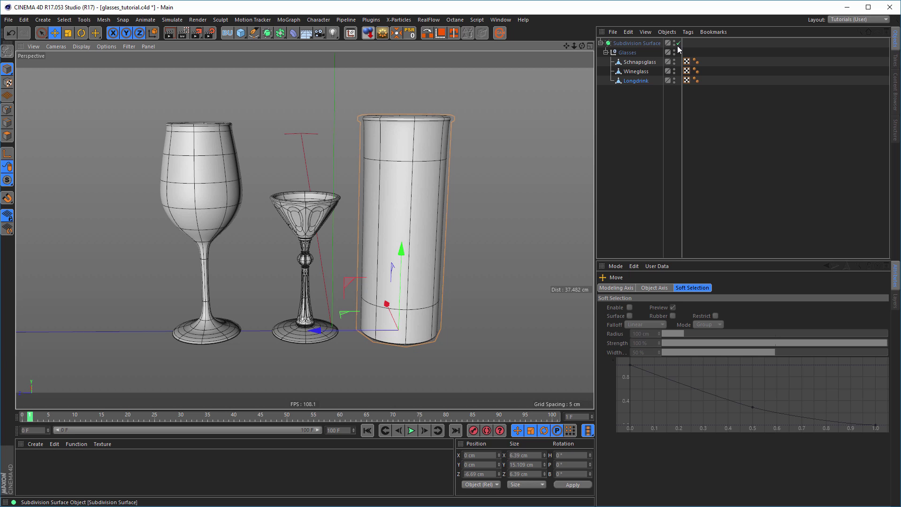
# Load the Nikomedias Scene Rig Pro preset from the content library into the scene.
pyautogui.click(895, 105)
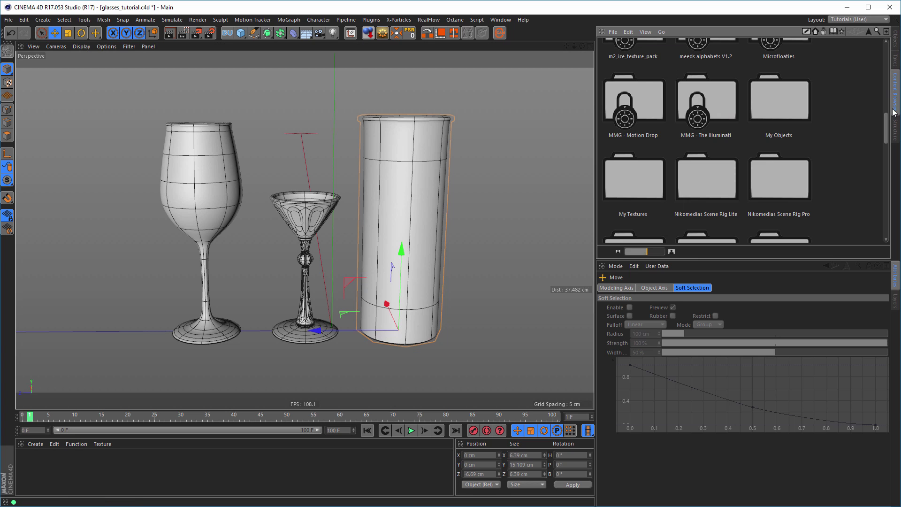
pyautogui.click(842, 32)
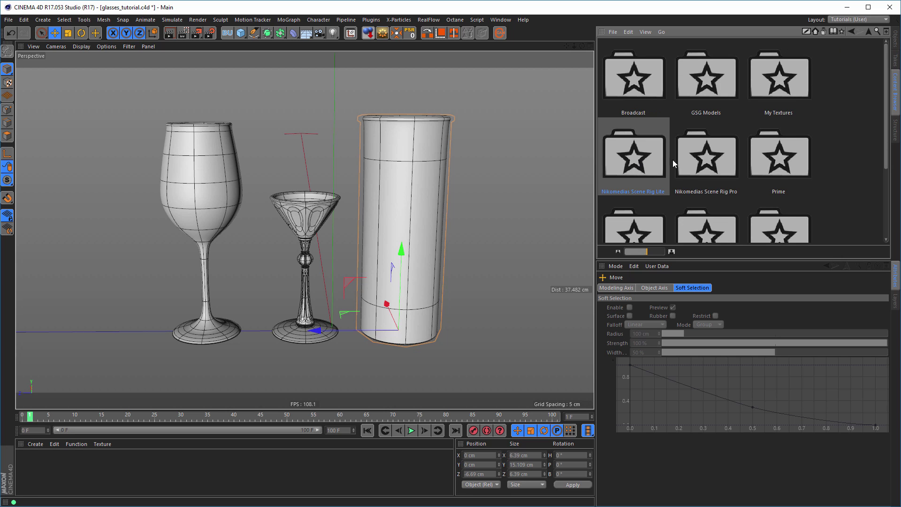
pyautogui.doubleClick(716, 159)
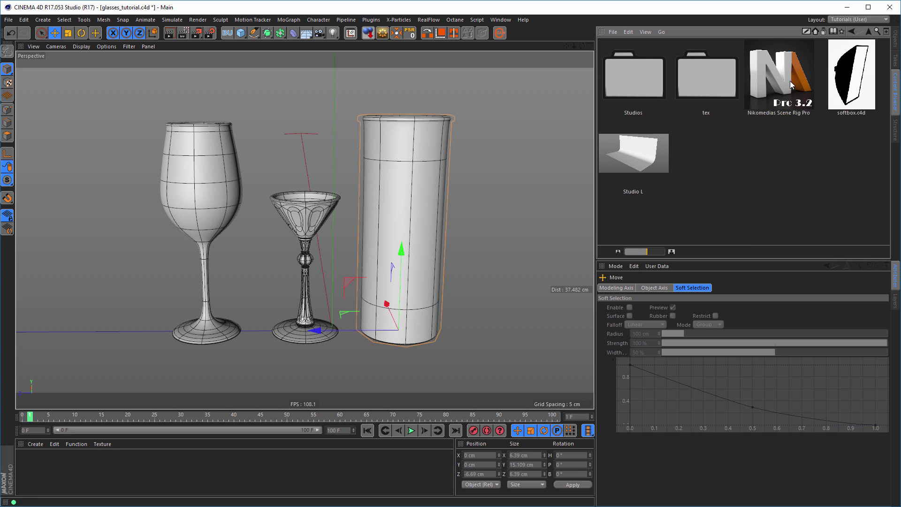
pyautogui.click(894, 42)
pyautogui.moveTo(615, 117); pyautogui.dragTo(635, 190)
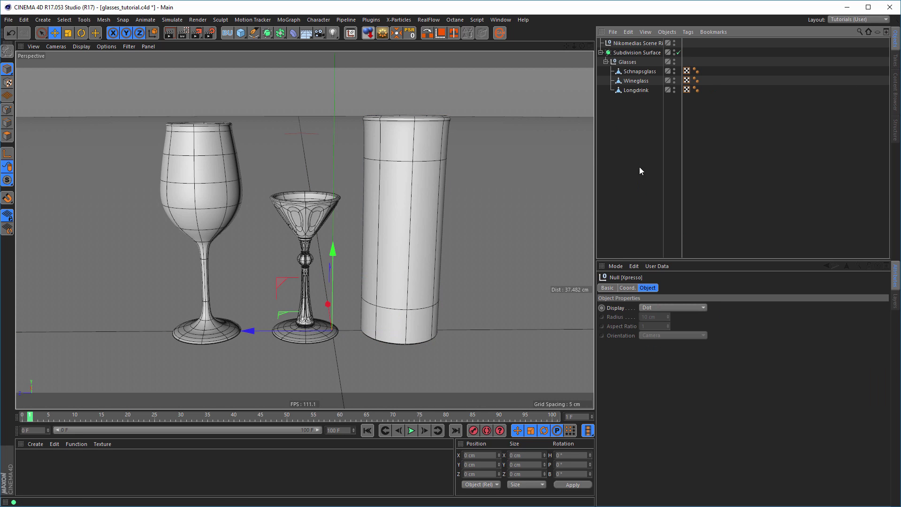
# Reduce the scene rig's Floor Size to about 53 cm.
pyautogui.click(631, 43)
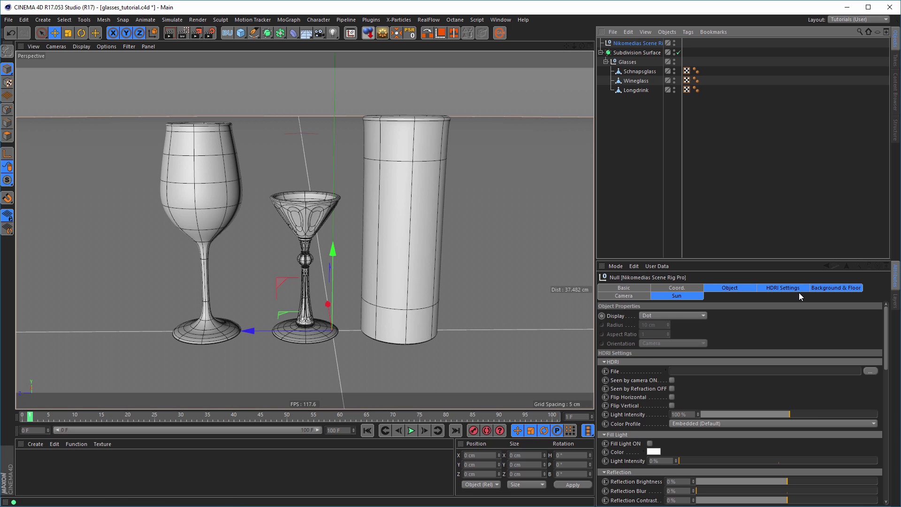
pyautogui.click(829, 287)
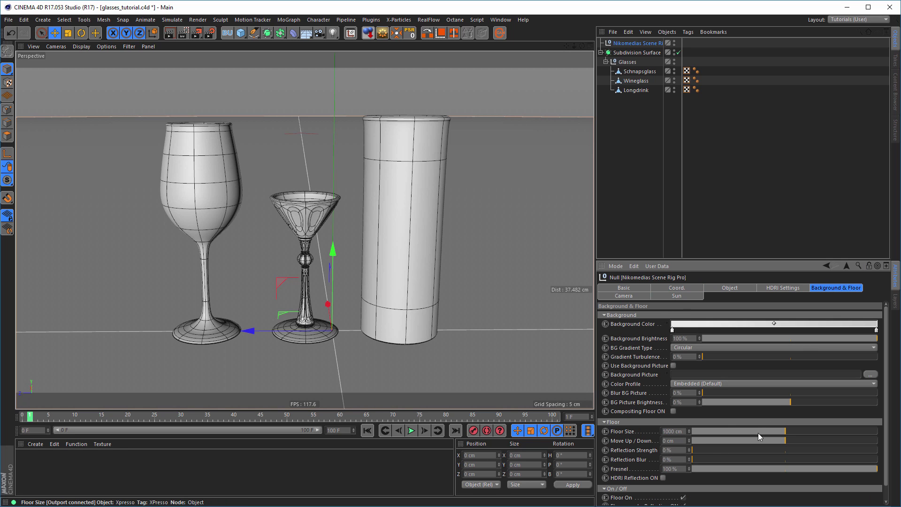
pyautogui.moveTo(784, 430); pyautogui.dragTo(697, 438)
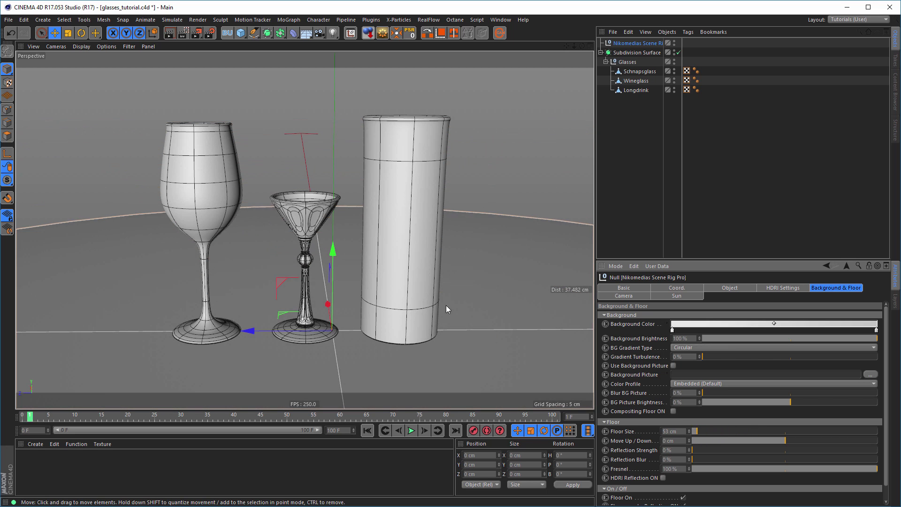
pyautogui.scroll(-2, 399, 273)
pyautogui.keyDown('alt'); pyautogui.moveTo(399, 273); pyautogui.dragTo(392, 295, button='middle'); pyautogui.keyUp('alt')
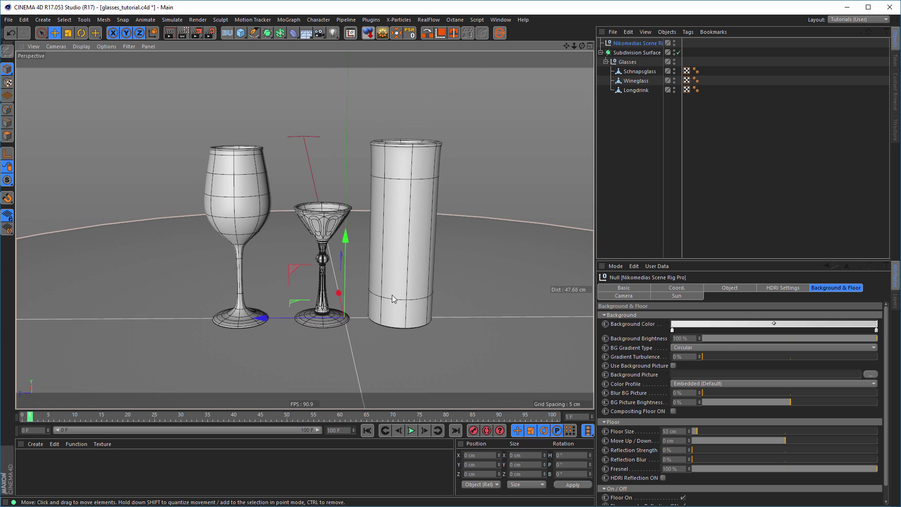
pyautogui.keyDown('alt'); pyautogui.moveTo(392, 295); pyautogui.dragTo(391, 301); pyautogui.keyUp('alt')
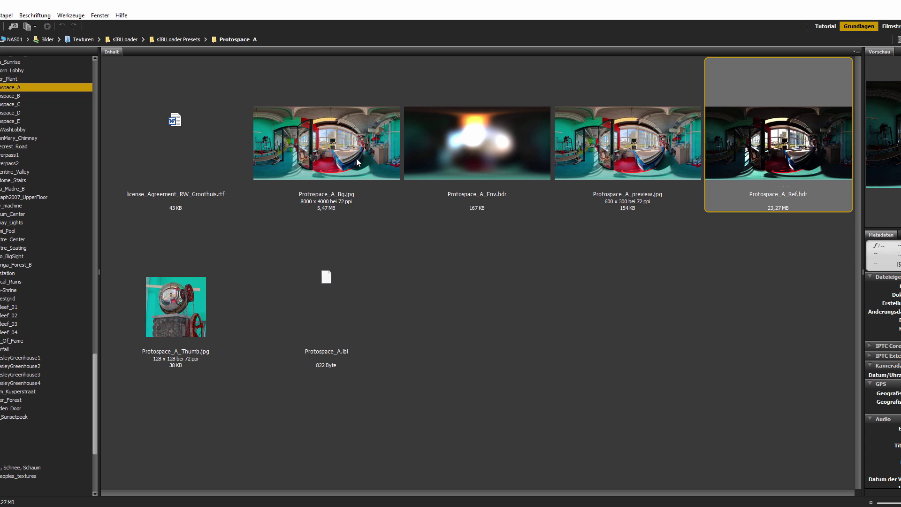
# Load Protospace_A_Bg.jpg from the image browser as the scene rig's HDRI file in Cinema 4D, without copying it to the project location.
pyautogui.click(311, 162)
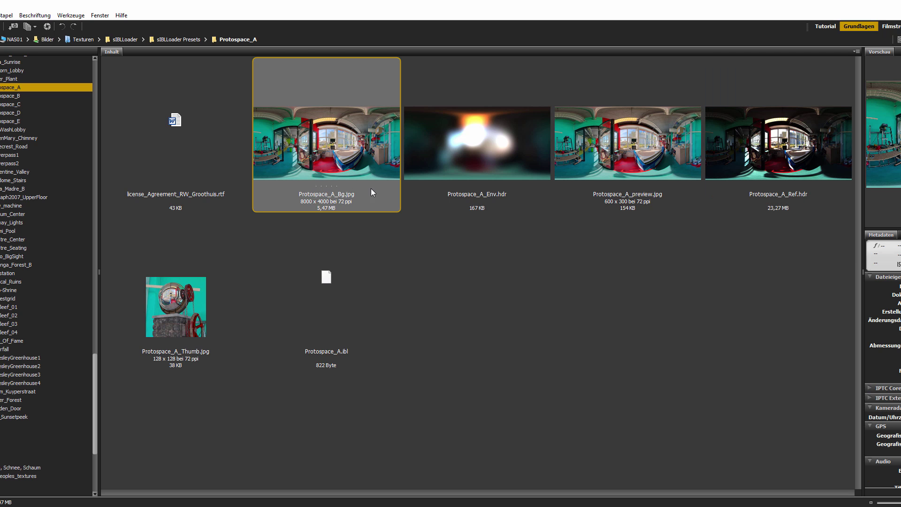
pyautogui.moveTo(301, 147); pyautogui.dragTo(318, 140)
pyautogui.hotkey('alt', 'Tab')
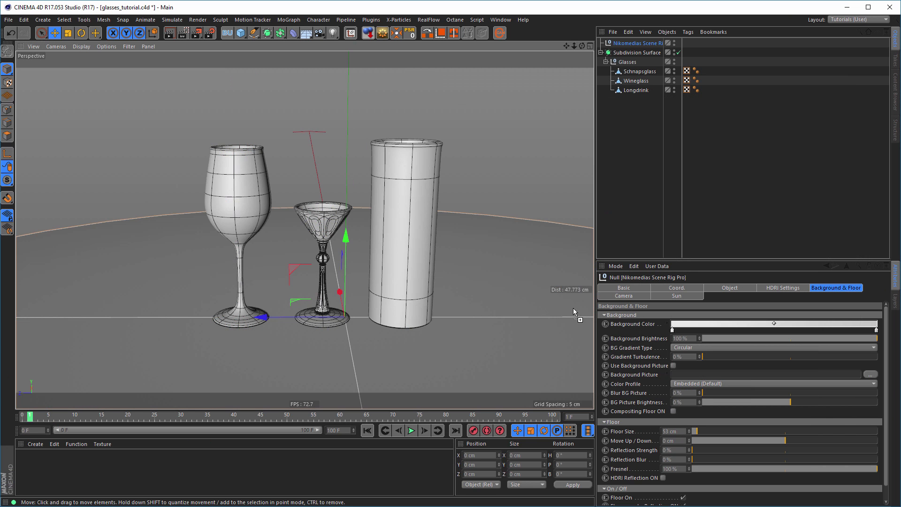
pyautogui.moveTo(573, 307); pyautogui.dragTo(758, 307)
pyautogui.click(782, 288)
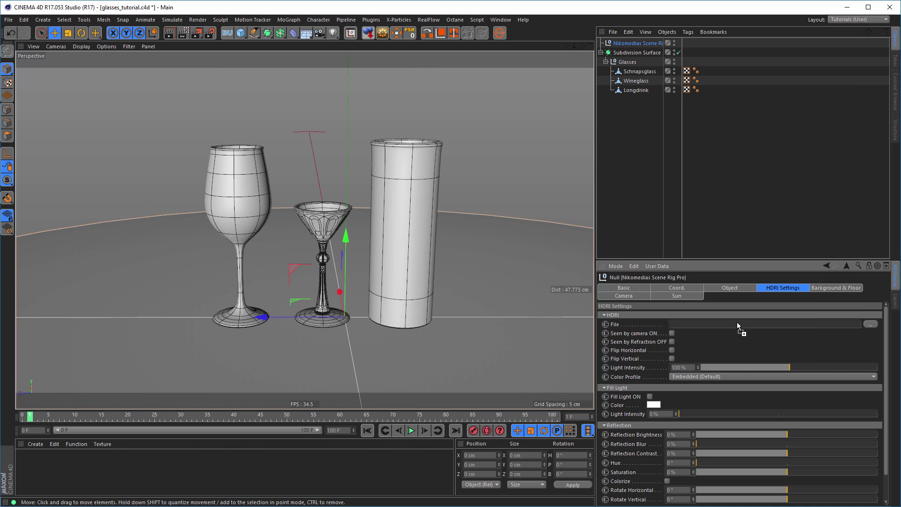
pyautogui.moveTo(737, 323); pyautogui.dragTo(737, 323)
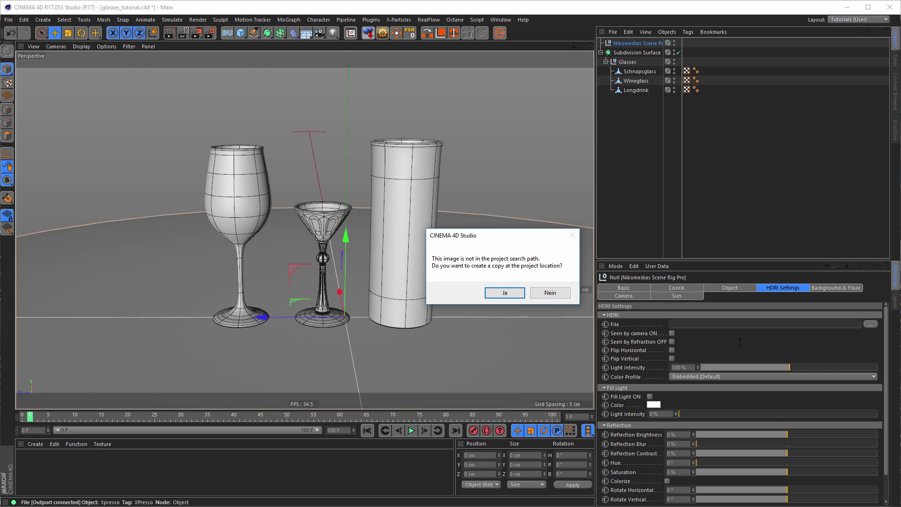
pyautogui.click(550, 292)
# Make the HDRI seen by camera and switch off the rig's floor, its visibility in reflections and the background.
pyautogui.click(672, 333)
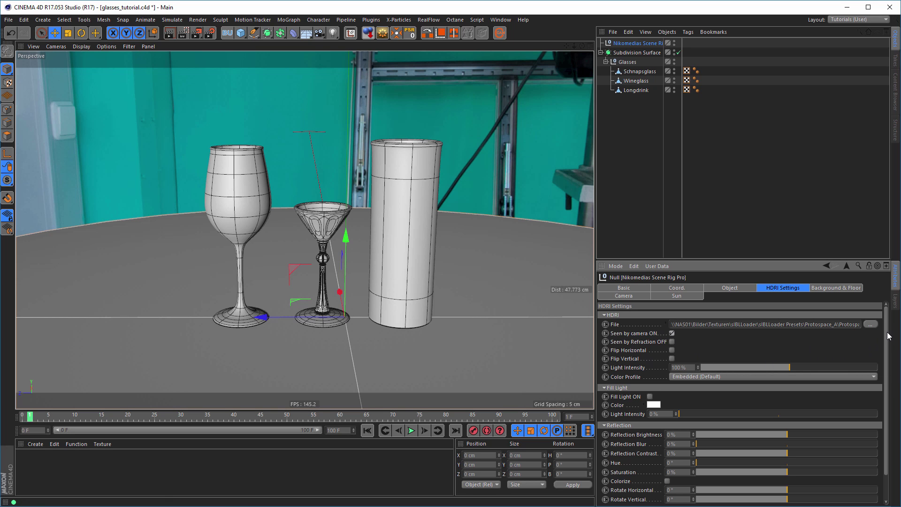
pyautogui.click(817, 288)
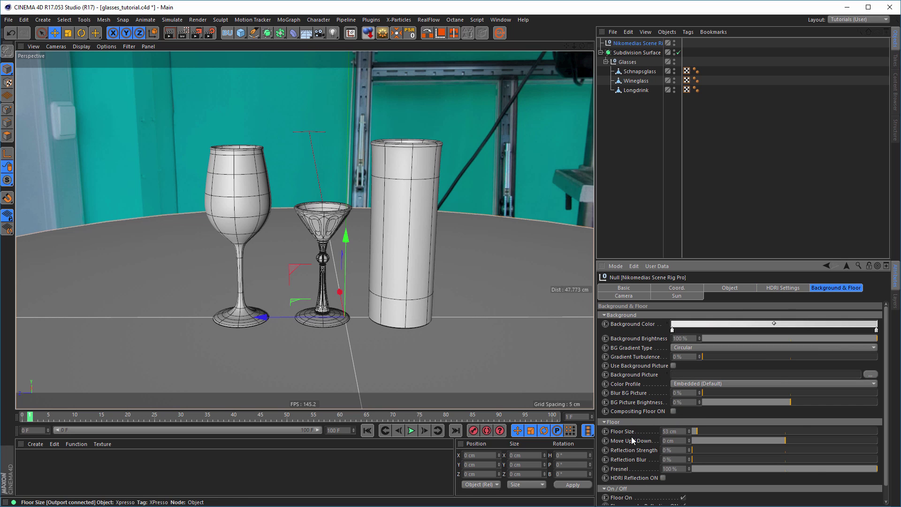
pyautogui.scroll(-1, 631, 440)
pyautogui.click(682, 482)
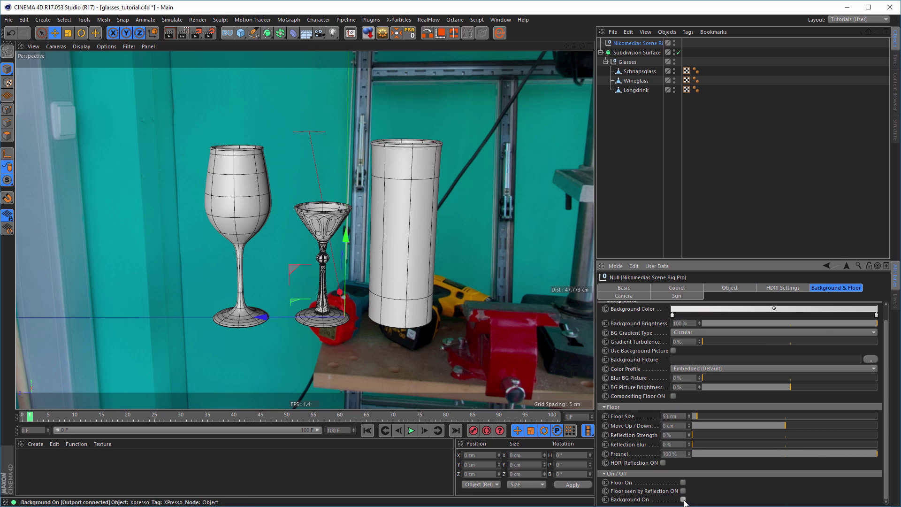
# Rotate the HDRI horizontally to about -137° so the window and round board sit behind the glasses, and compare with the reference render.
pyautogui.click(797, 291)
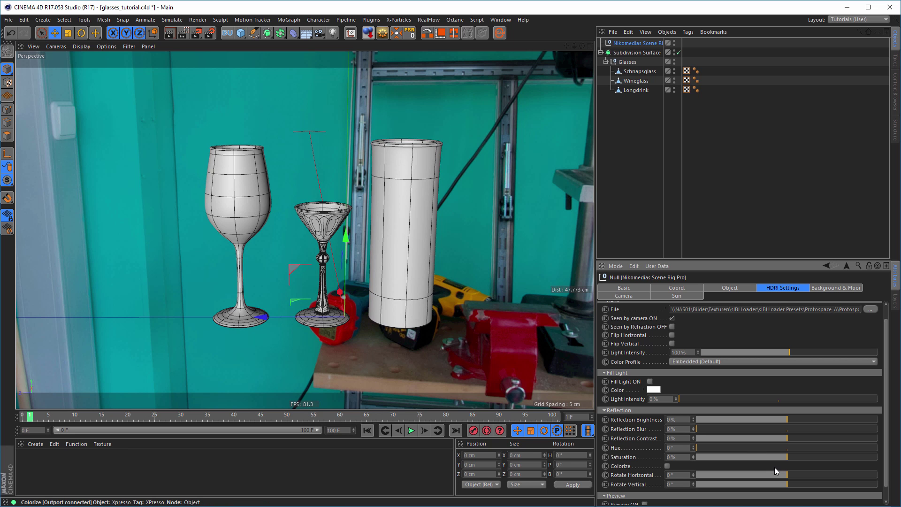
pyautogui.moveTo(787, 475); pyautogui.dragTo(718, 449)
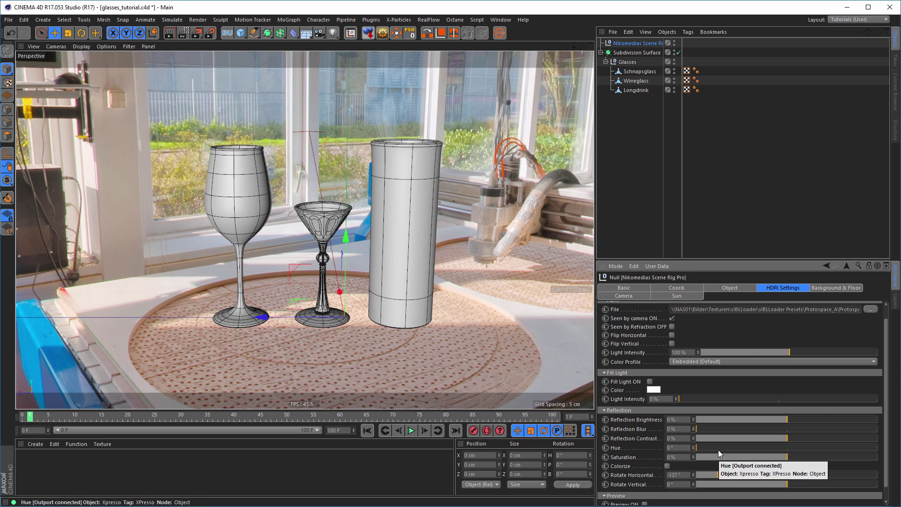
pyautogui.hotkey('alt', 'Tab')
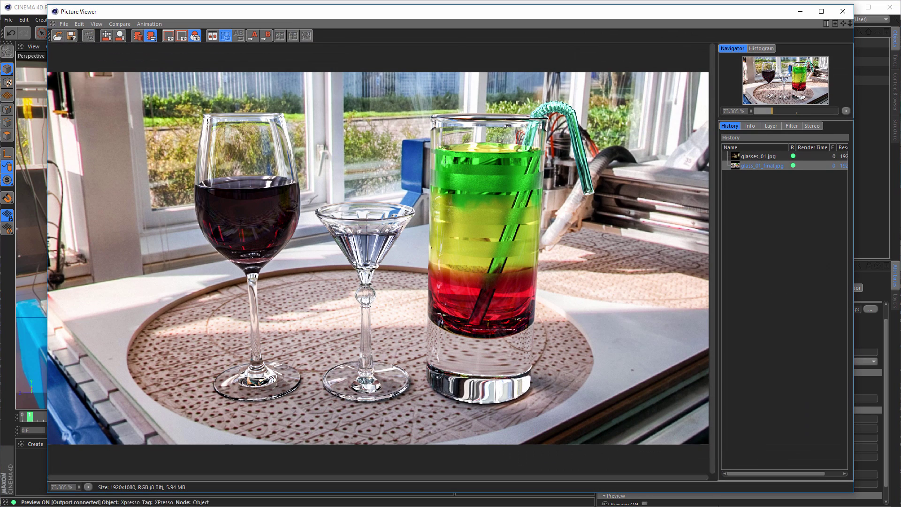
pyautogui.click(847, 14)
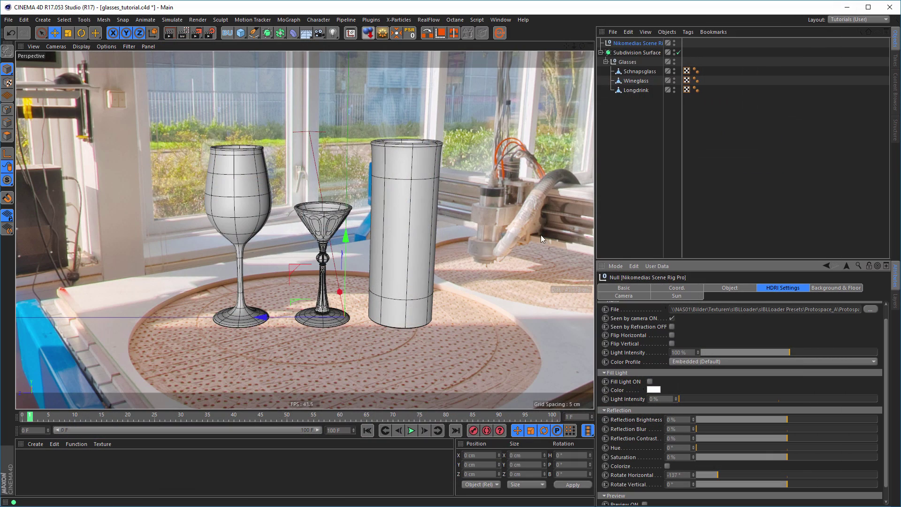
# Frame the perspective view closer so the three glasses stand on the round perforated board in the background image.
pyautogui.scroll(5, 356, 263)
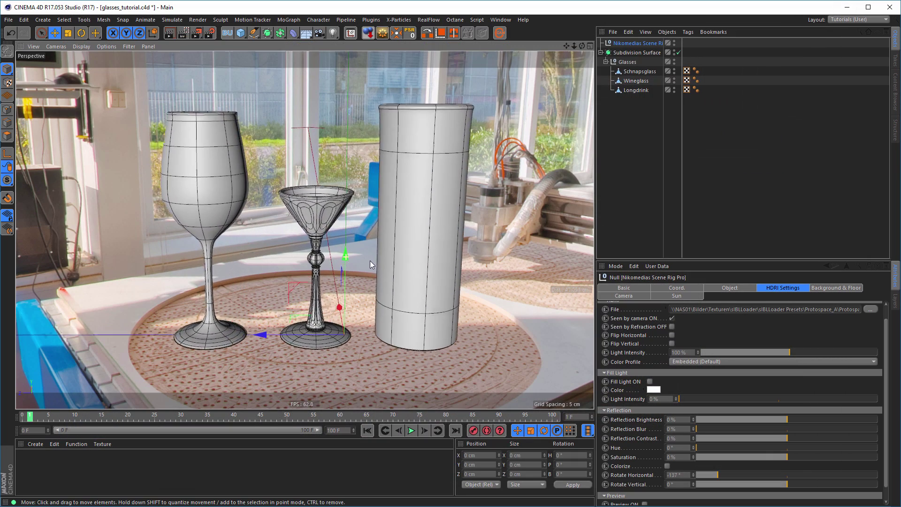
pyautogui.keyDown('alt'); pyautogui.moveTo(378, 282); pyautogui.dragTo(379, 279, button='middle'); pyautogui.keyUp('alt')
pyautogui.keyDown('alt'); pyautogui.moveTo(390, 286); pyautogui.dragTo(389, 288, button='right'); pyautogui.keyUp('alt')
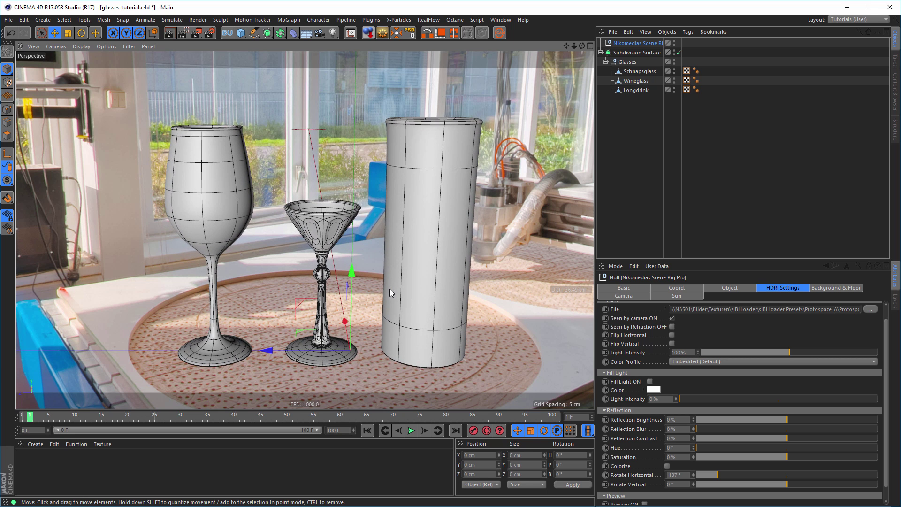
pyautogui.keyDown('alt'); pyautogui.moveTo(390, 288); pyautogui.dragTo(389, 293, button='middle'); pyautogui.keyUp('alt')
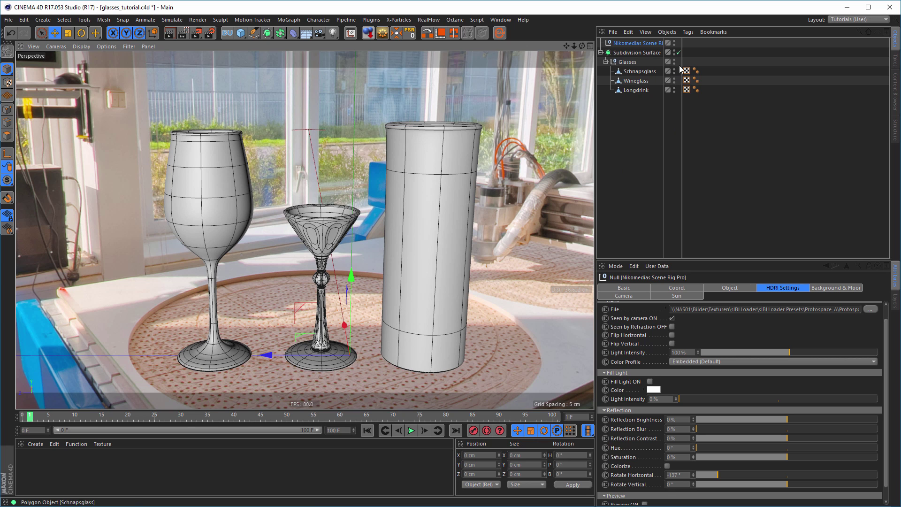
# Hide the Subdivision Surface with all glasses in editor and renderer, and make the High render setting active.
pyautogui.click(674, 51)
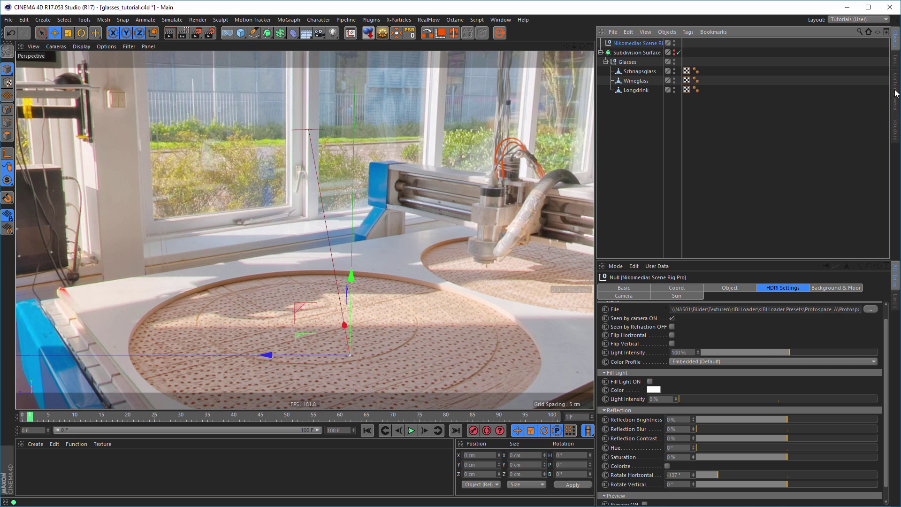
pyautogui.click(210, 33)
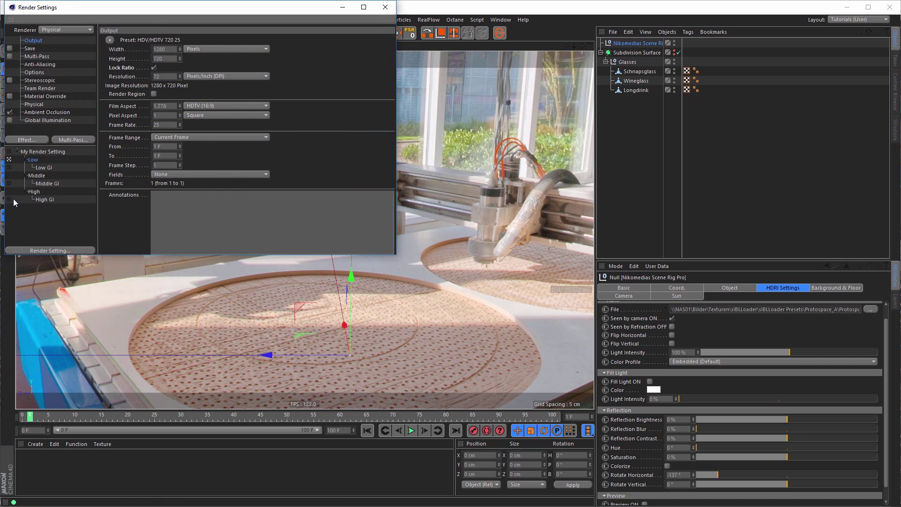
pyautogui.click(26, 191)
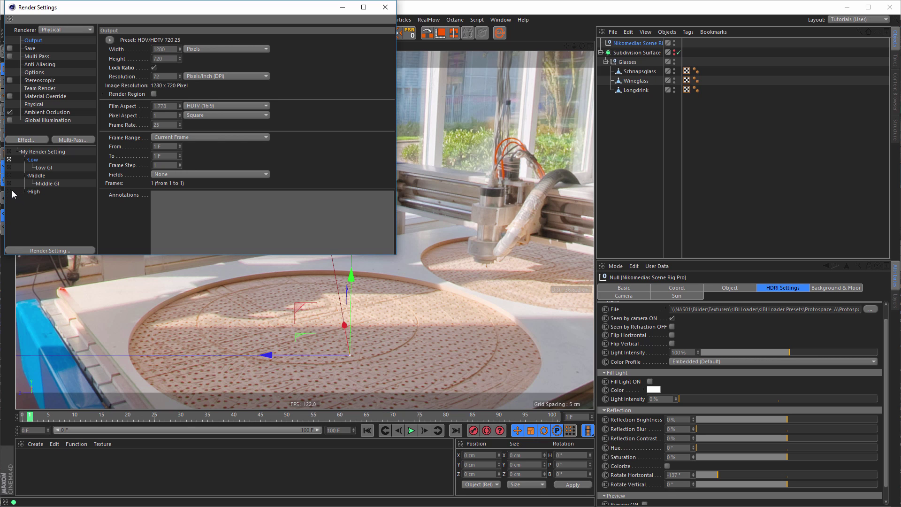
pyautogui.click(24, 192)
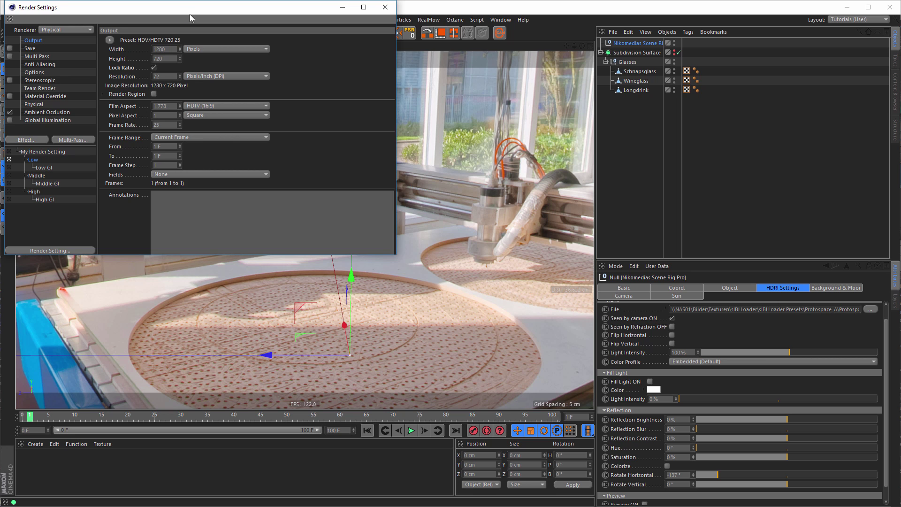
pyautogui.moveTo(190, 14); pyautogui.dragTo(200, 33)
pyautogui.click(19, 210)
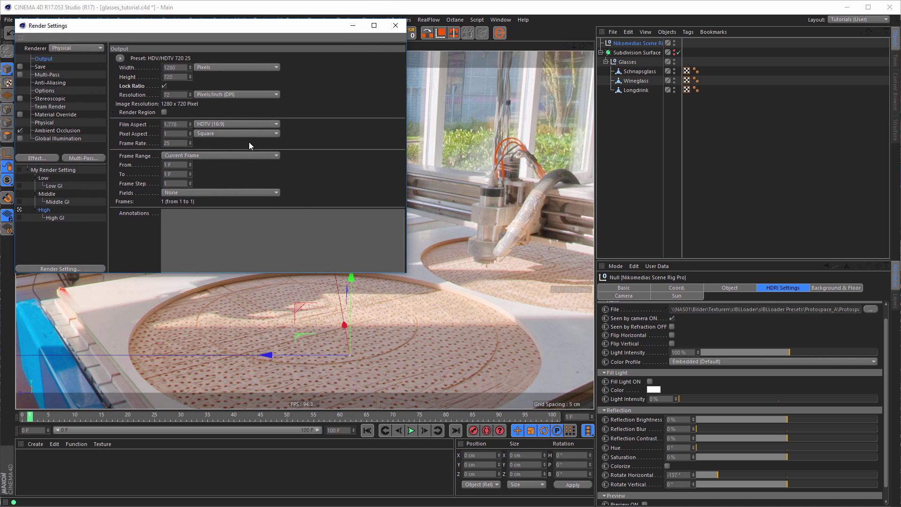
# Set the output width to 1920 pixels with the ratio locked, and render the empty background to the Picture Viewer.
pyautogui.click(178, 67)
pyautogui.write('1920')
pyautogui.press('Return')
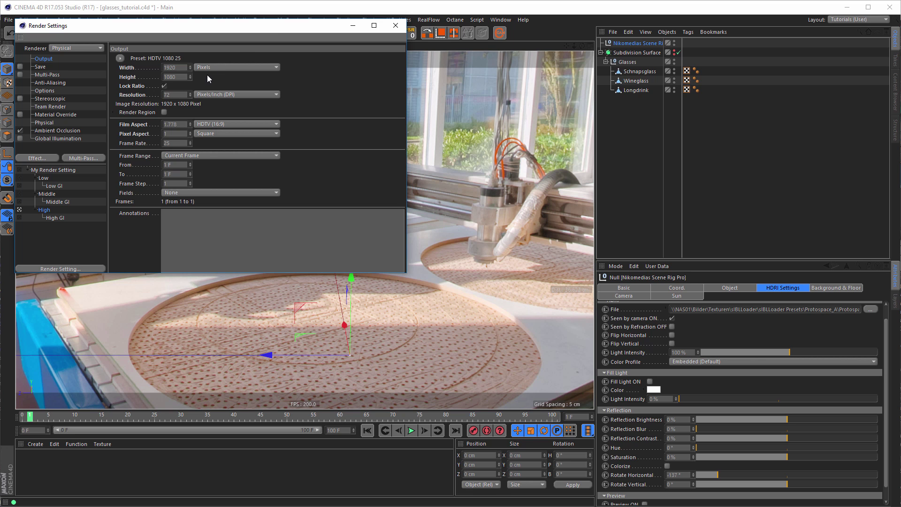
pyautogui.moveTo(271, 28); pyautogui.dragTo(294, 41)
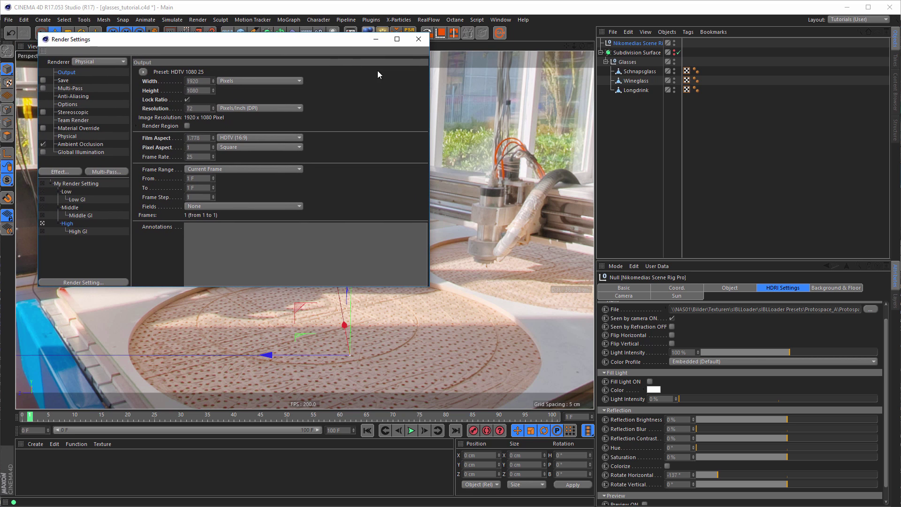
pyautogui.click(419, 39)
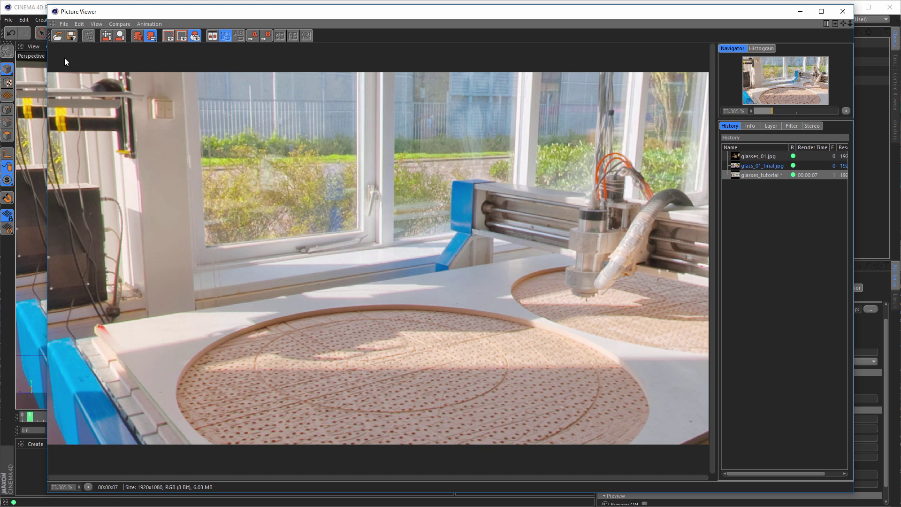
# Start saving the rendered background as a Photoshop (PSD) still image with 16 bits/channel.
pyautogui.click(63, 24)
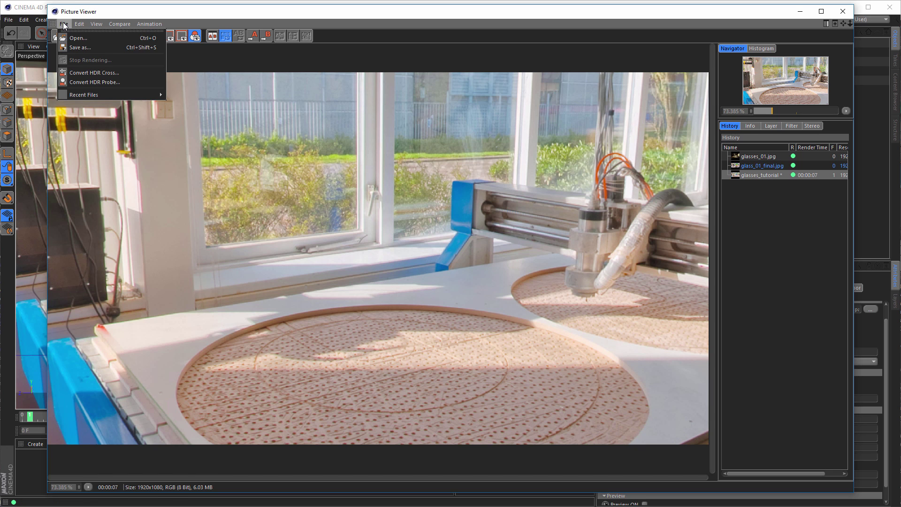
pyautogui.click(81, 47)
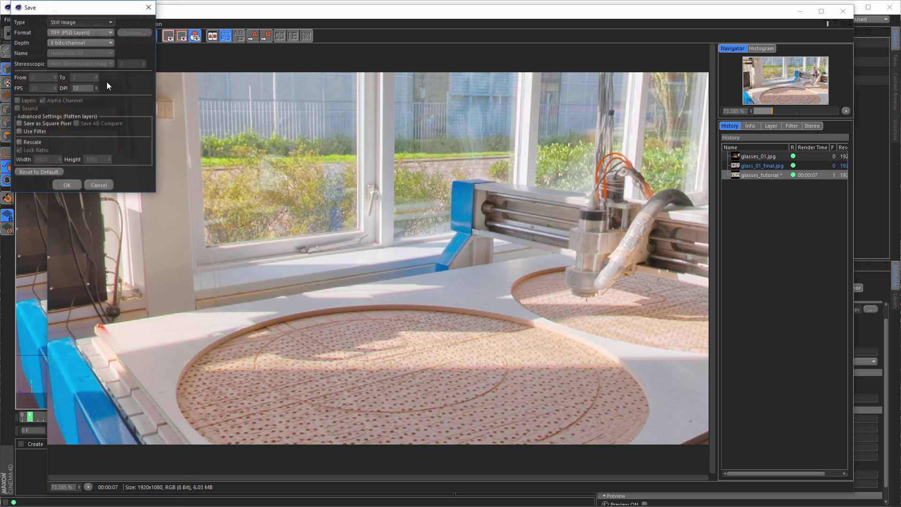
pyautogui.click(83, 31)
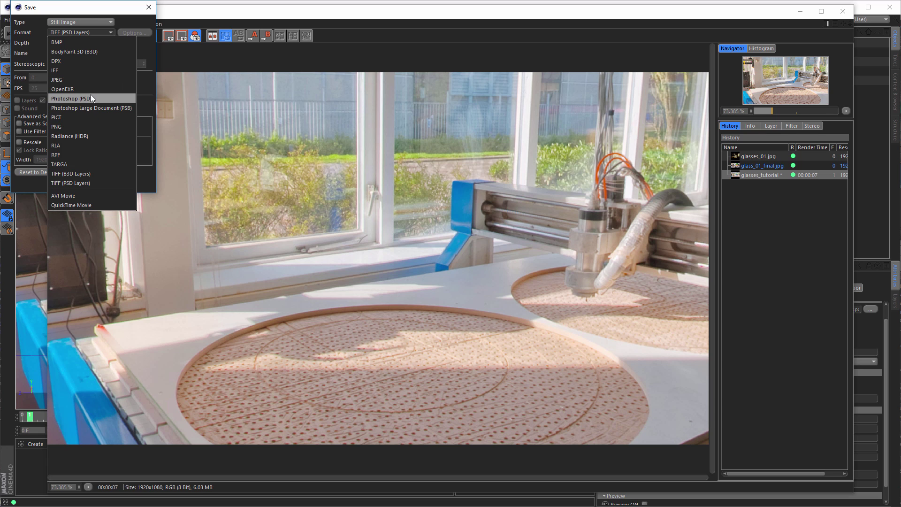
pyautogui.click(91, 97)
pyautogui.click(80, 42)
pyautogui.click(79, 62)
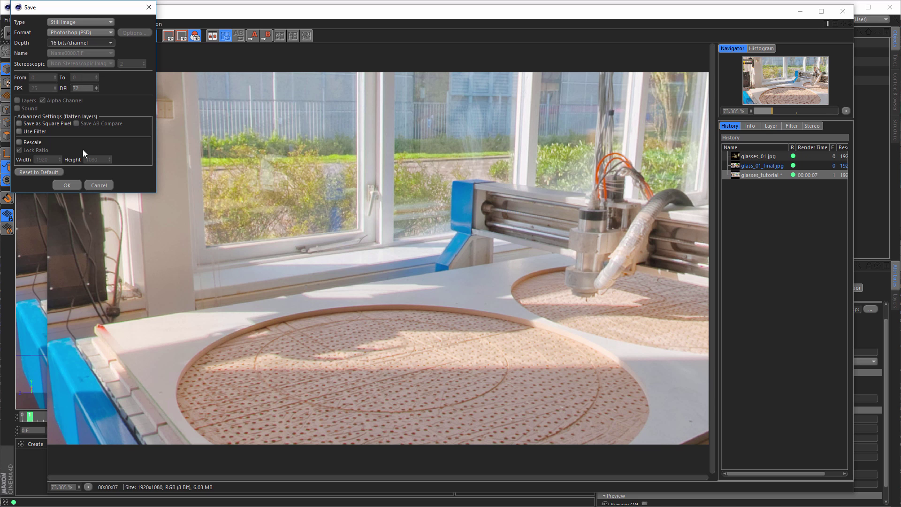
pyautogui.click(68, 186)
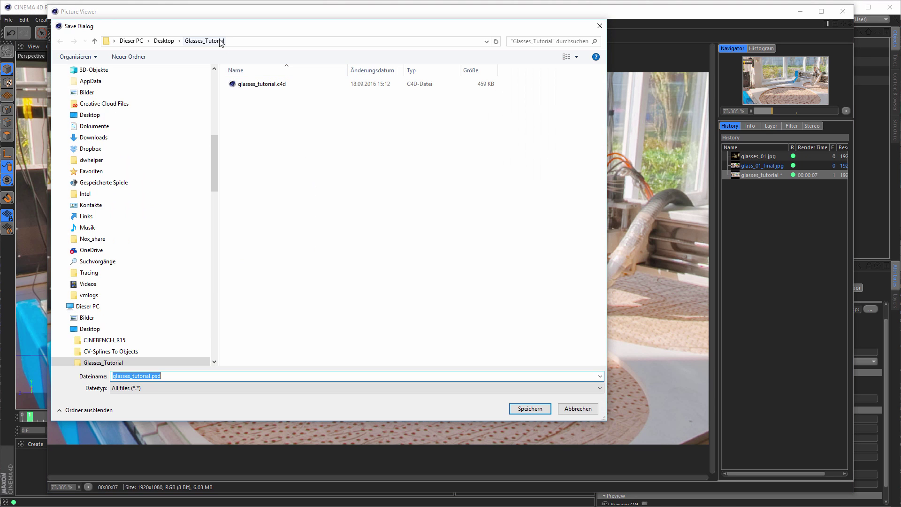
# Create a folder named tex inside Glasses_Tutorial and open it as the save location.
pyautogui.click(138, 58)
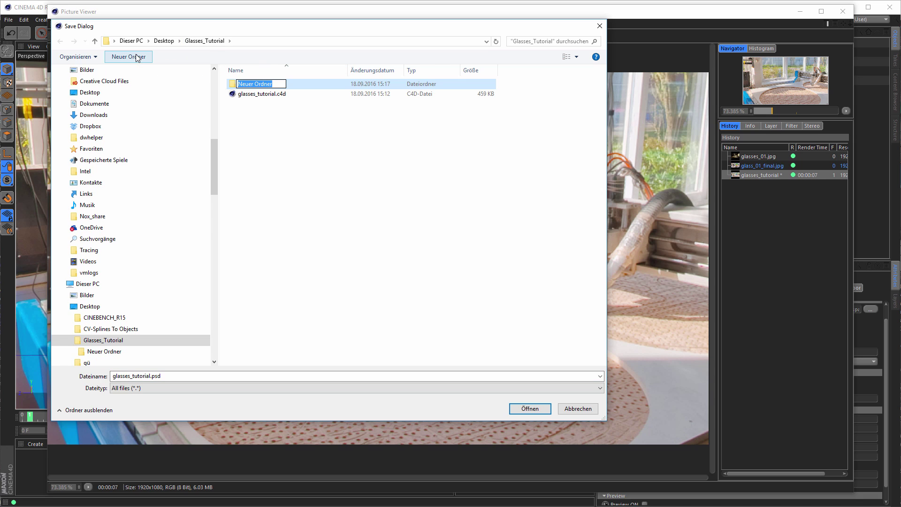
pyautogui.write('tex')
pyautogui.press('Return')
pyautogui.press('Return')
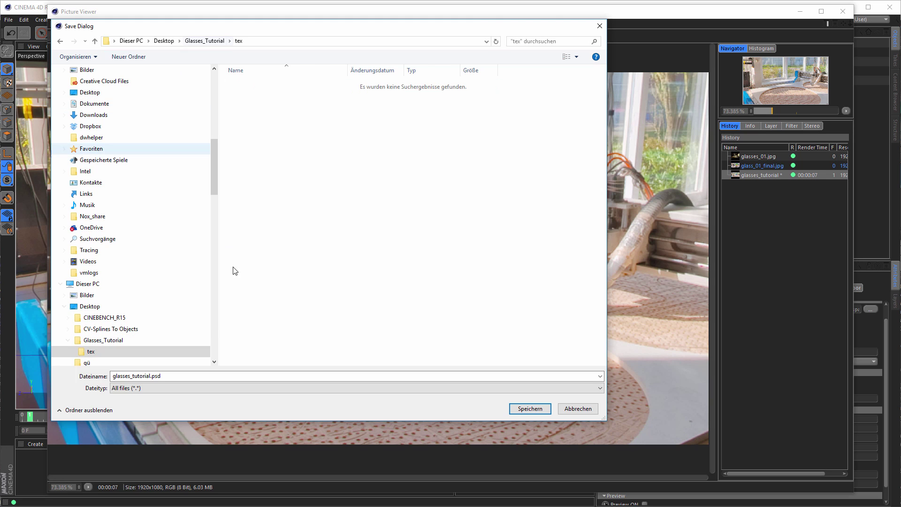
# Save the background render as BG.psd in the tex folder and close the Picture Viewer.
pyautogui.click(219, 376)
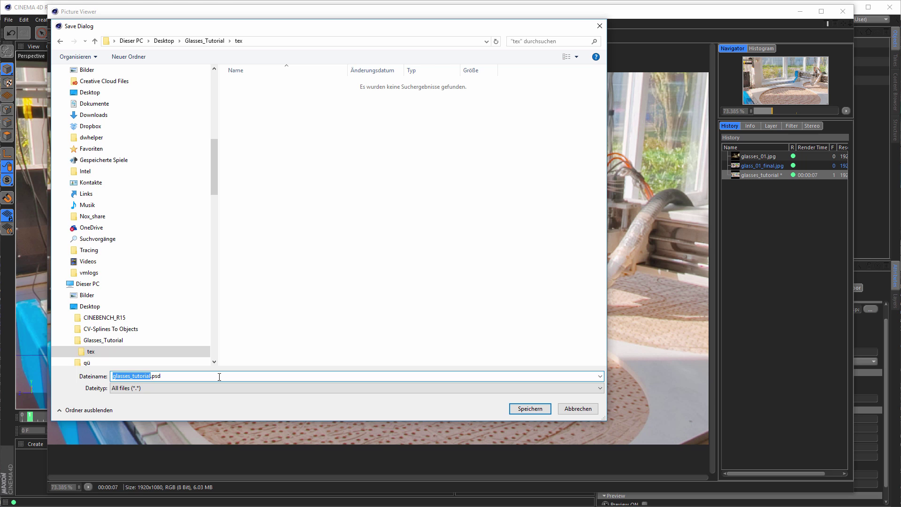
pyautogui.write('BG')
pyautogui.press('Return')
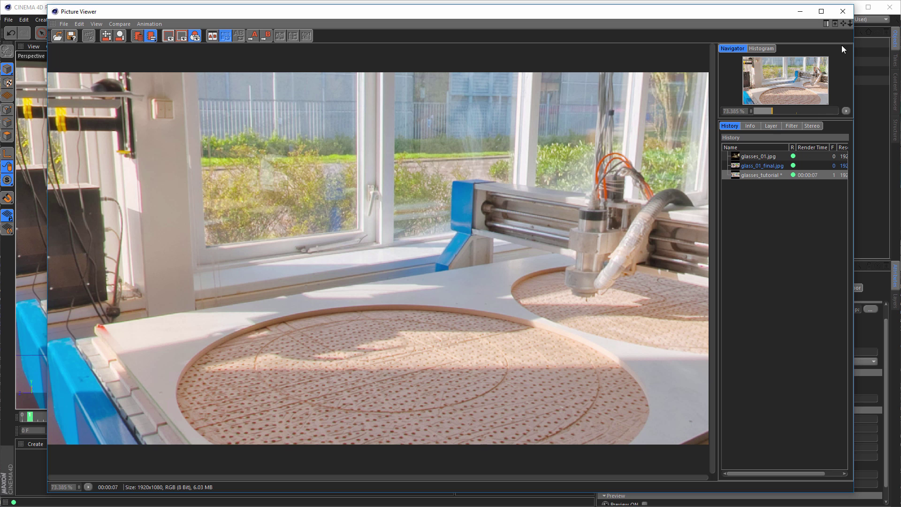
pyautogui.click(843, 11)
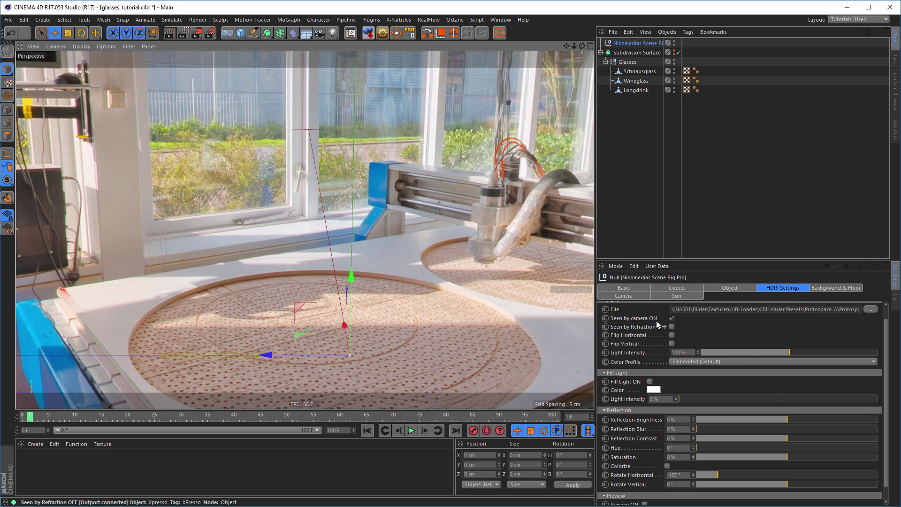
# Turn off the HDRI's camera visibility and enable Use Background Picture for the scene rig.
pyautogui.click(671, 319)
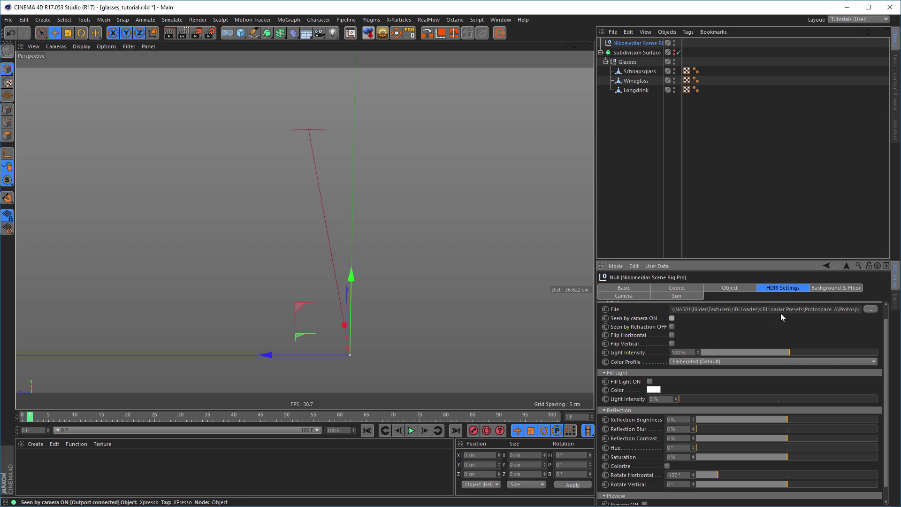
pyautogui.click(831, 288)
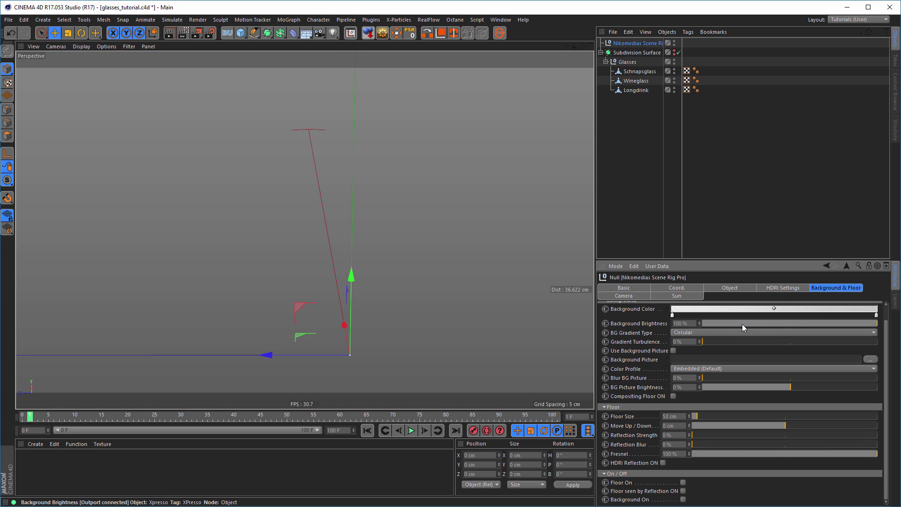
pyautogui.click(673, 350)
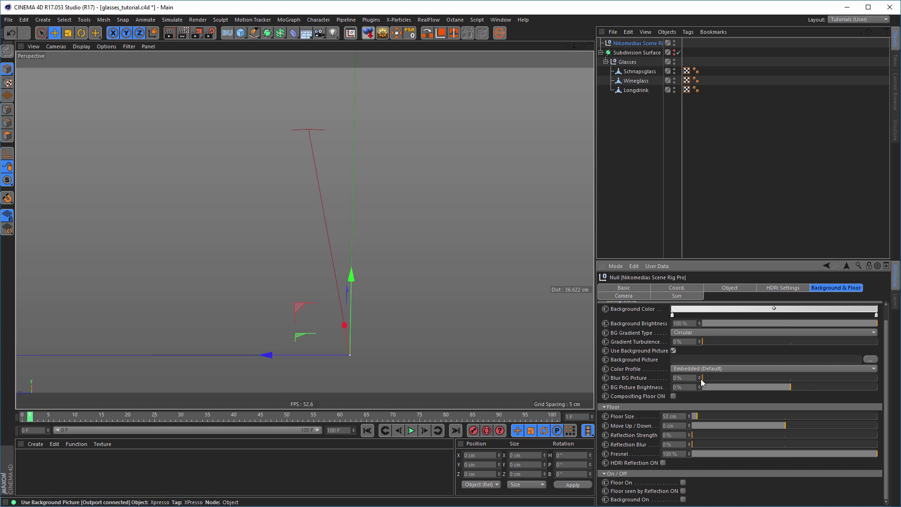
# Load BG.psd from the tex folder as the scene rig's background picture and make the Subdivision Surface with the glasses visible.
pyautogui.click(869, 361)
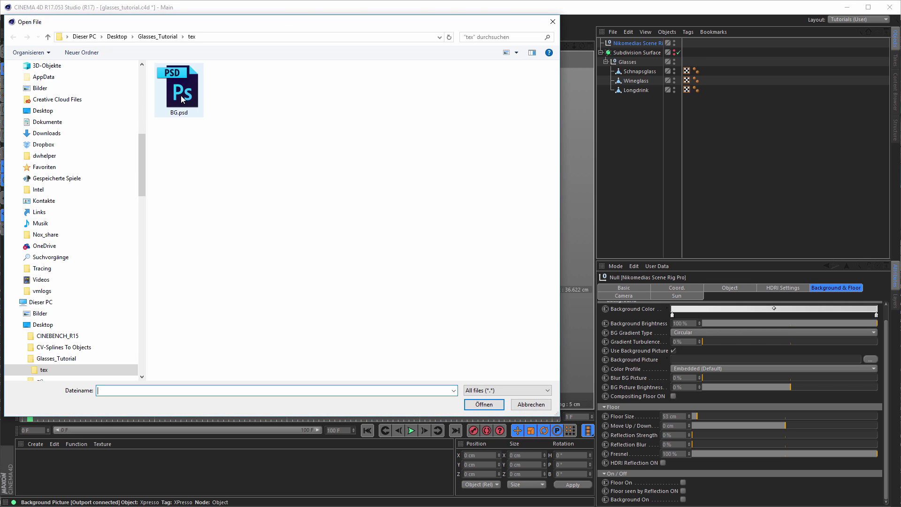
pyautogui.doubleClick(181, 94)
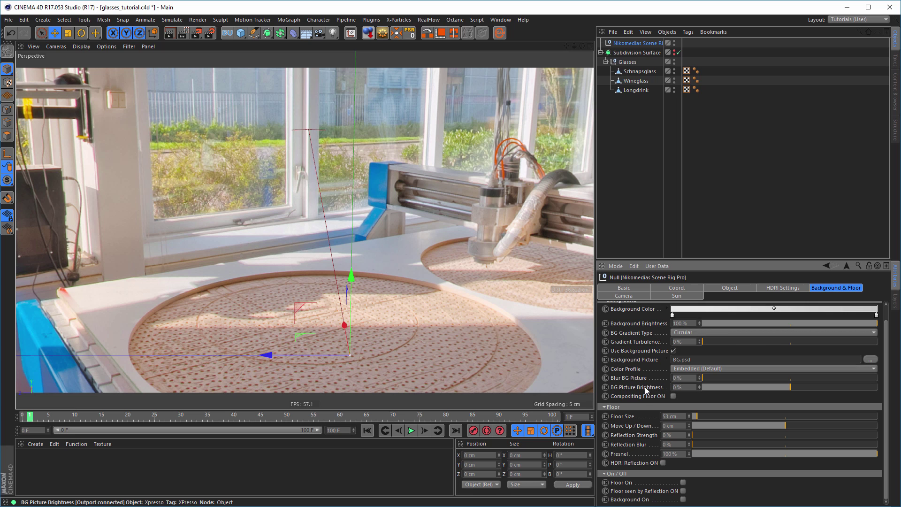
pyautogui.click(677, 52)
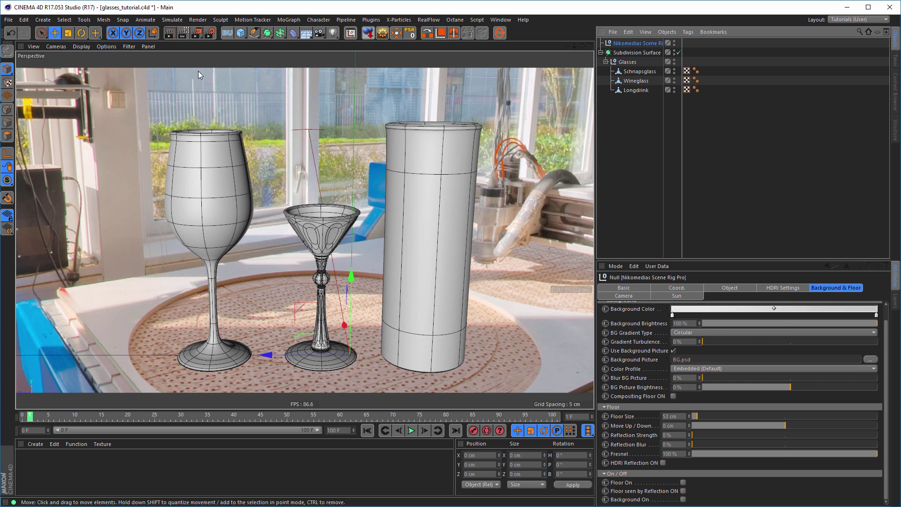
# Preview the glasses in an interactive render region extended past the bases of the glasses, using the Low GI render setting.
pyautogui.click(183, 36)
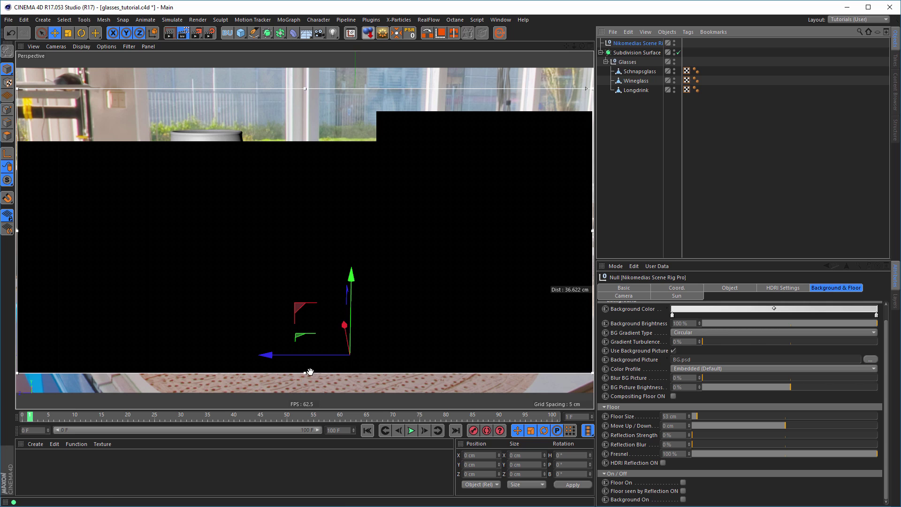
pyautogui.moveTo(305, 372); pyautogui.dragTo(308, 398)
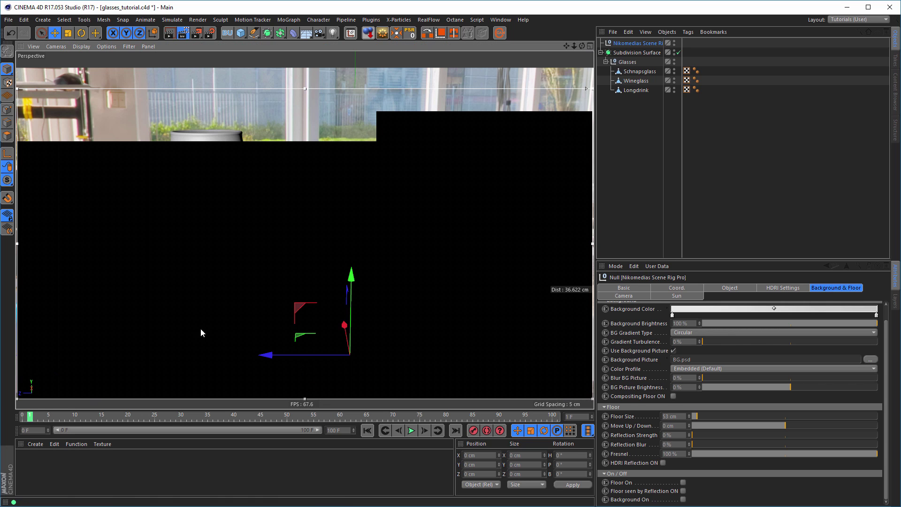
pyautogui.click(210, 33)
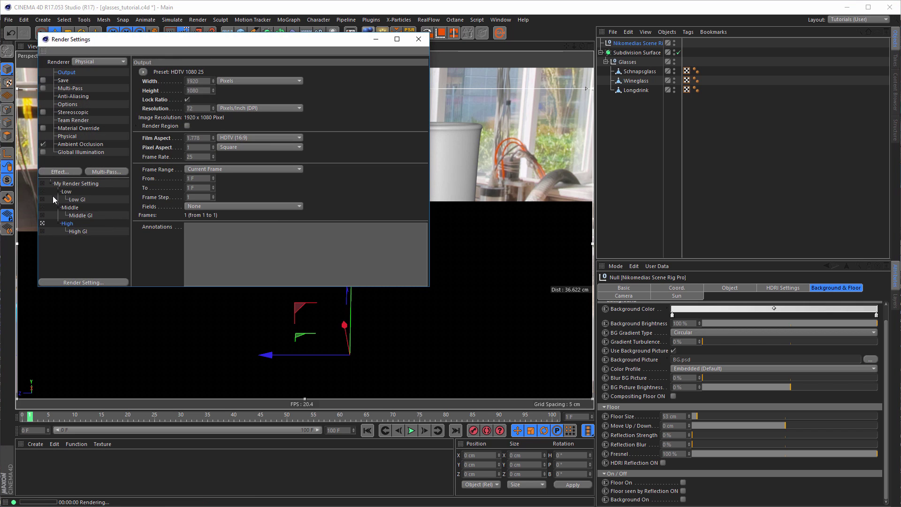
pyautogui.click(49, 199)
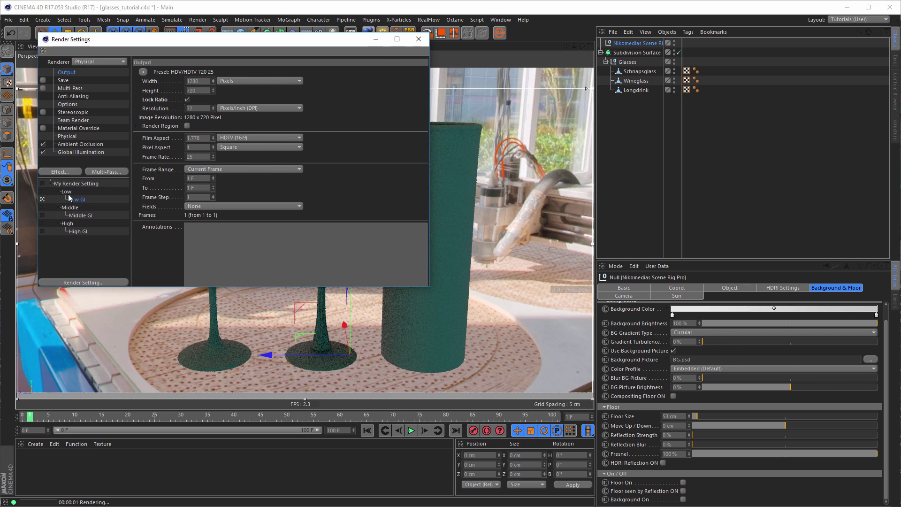
pyautogui.click(43, 191)
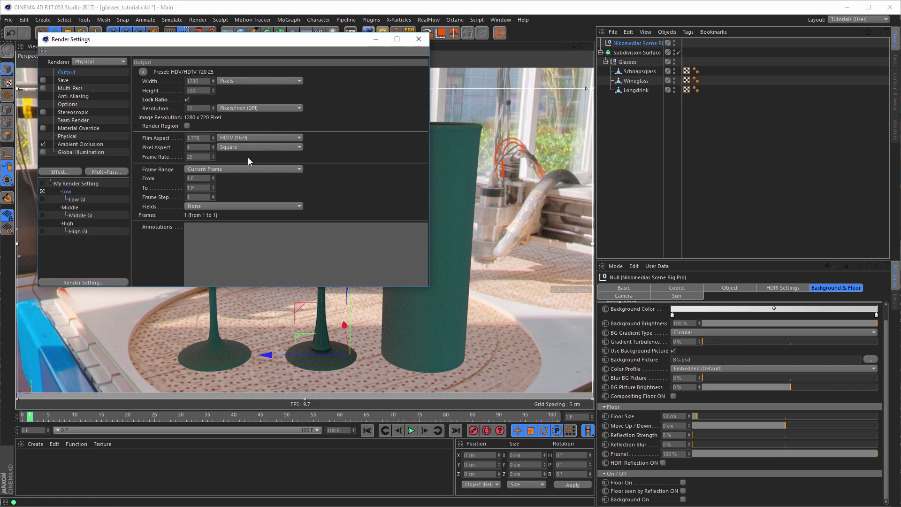
pyautogui.click(50, 199)
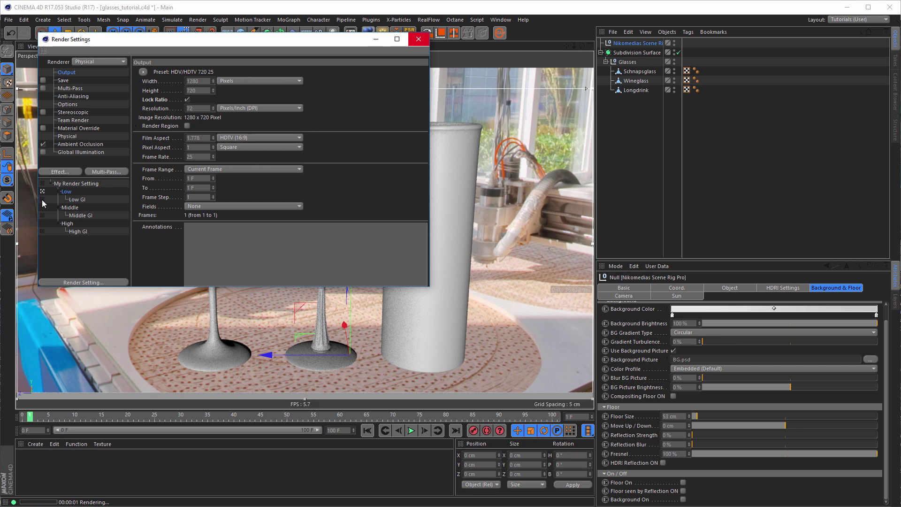
pyautogui.click(418, 39)
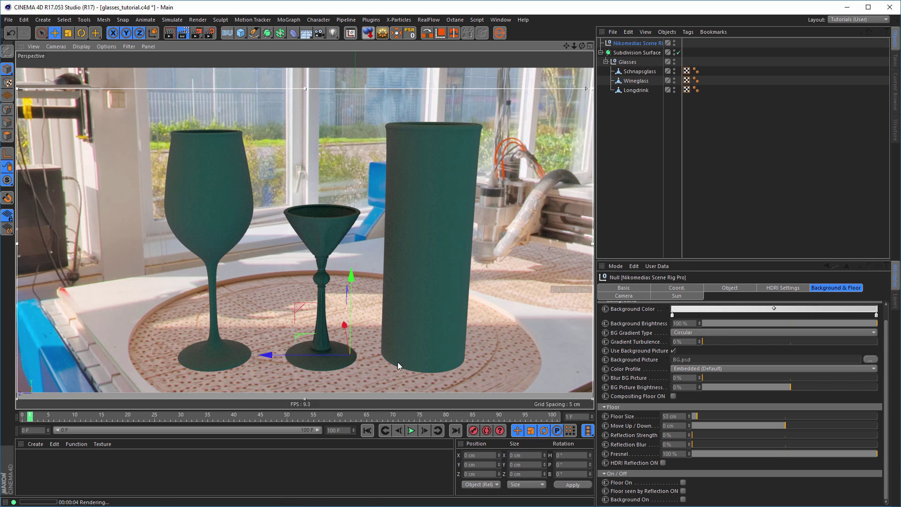
# Turn on the scene rig's compositing floor and assign Protospace_A_Ref.hdr as its HDRI file without copying it to the project location.
pyautogui.click(673, 396)
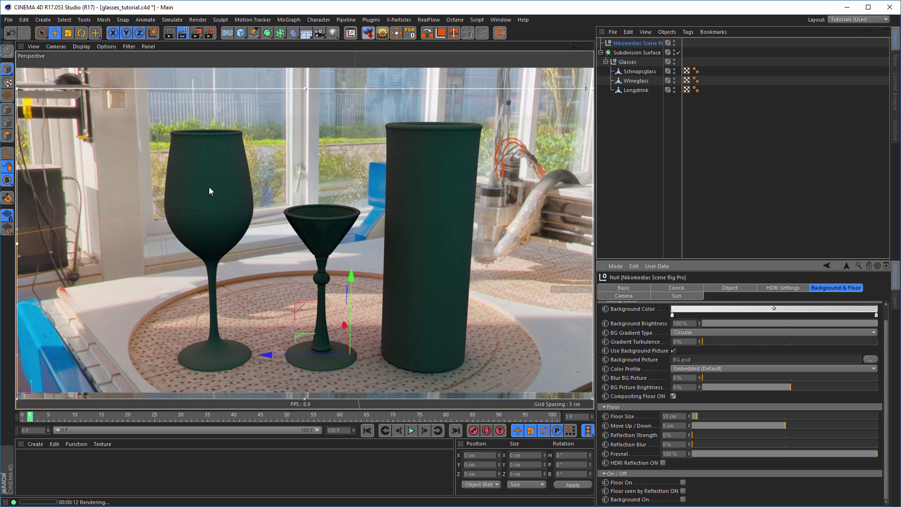
pyautogui.click(787, 289)
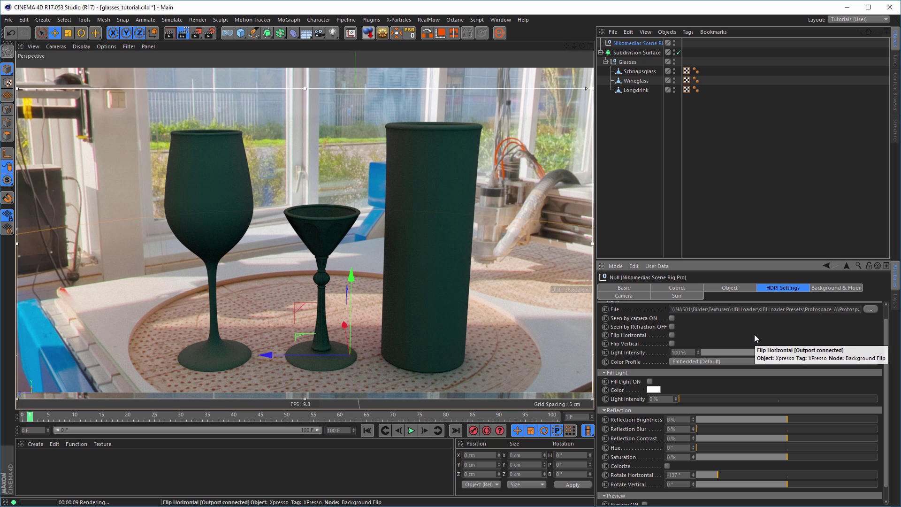
pyautogui.hotkey('alt', 'Tab')
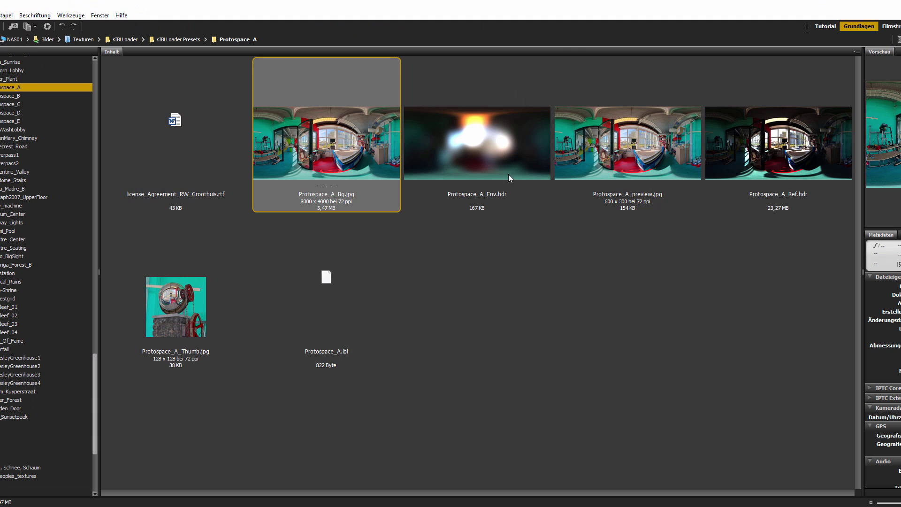
pyautogui.click(762, 193)
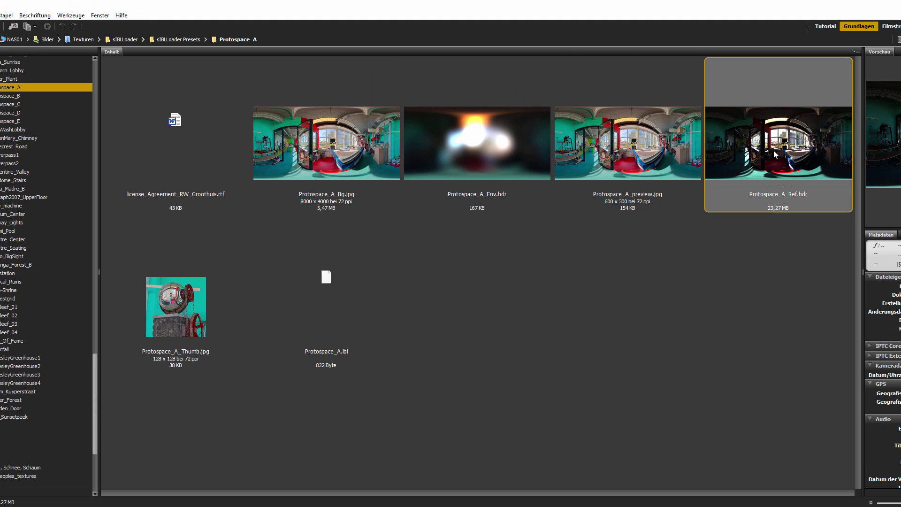
pyautogui.hotkey('alt', 'Tab')
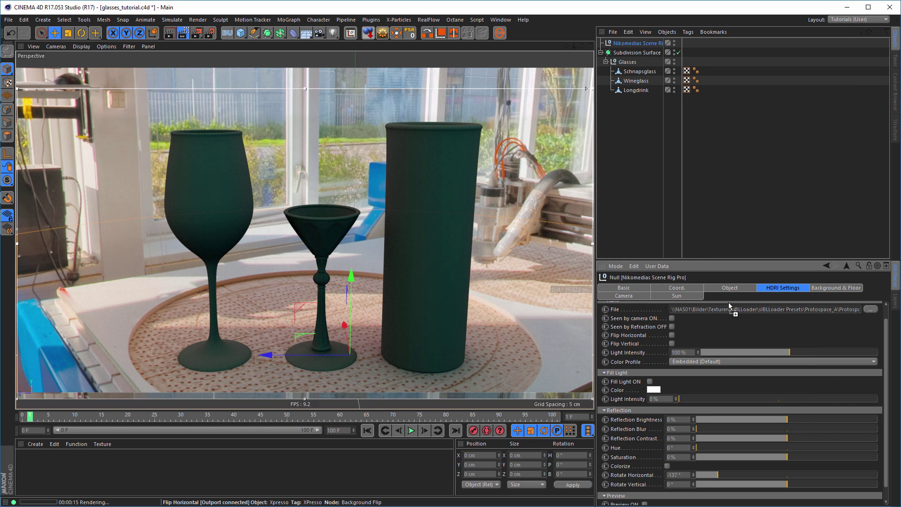
pyautogui.moveTo(752, 311); pyautogui.dragTo(753, 311)
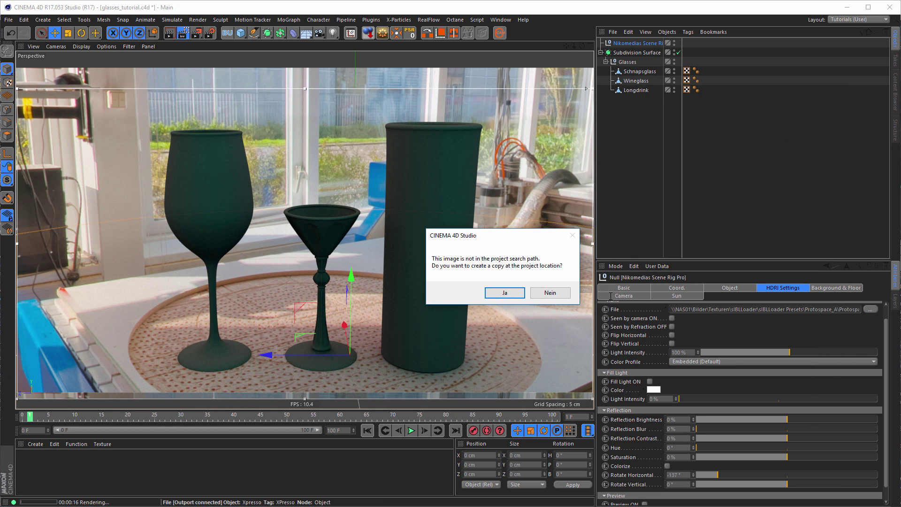
pyautogui.click(549, 294)
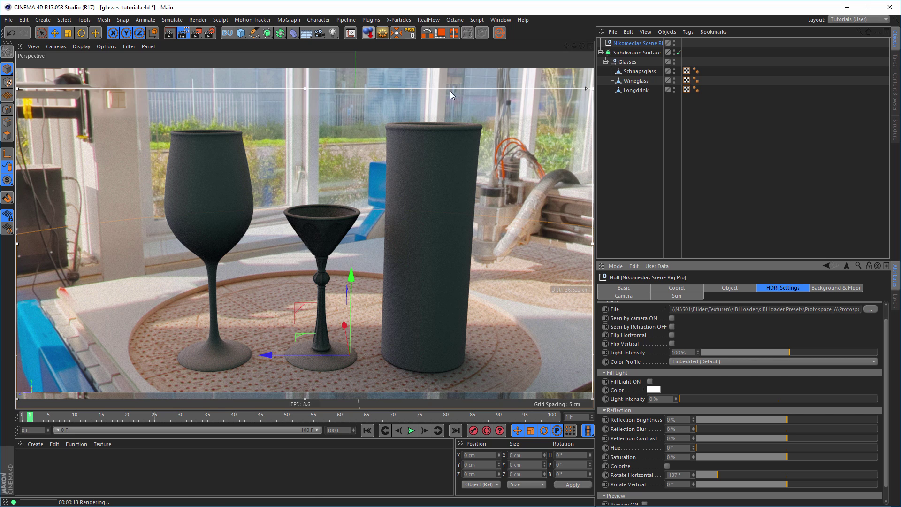
# Turn off the interactive render region and save the project.
pyautogui.click(183, 34)
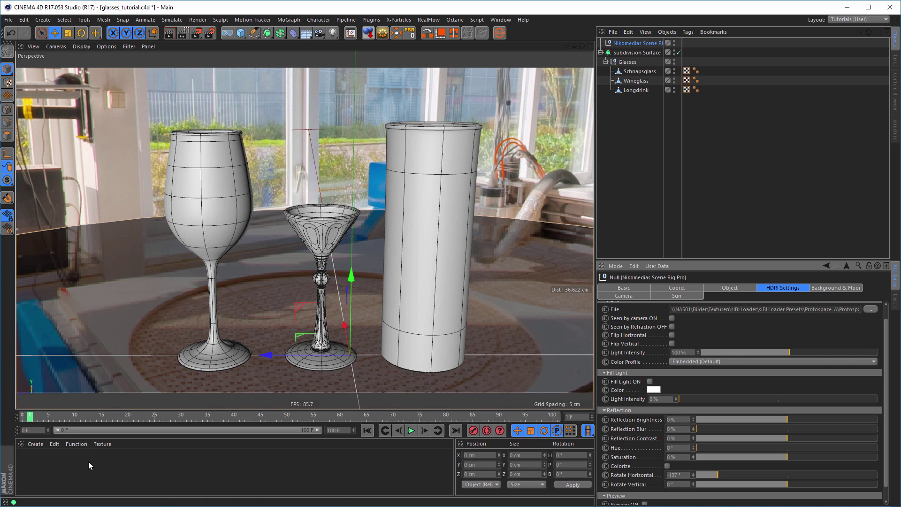
pyautogui.hotkey('ctrl', 's')
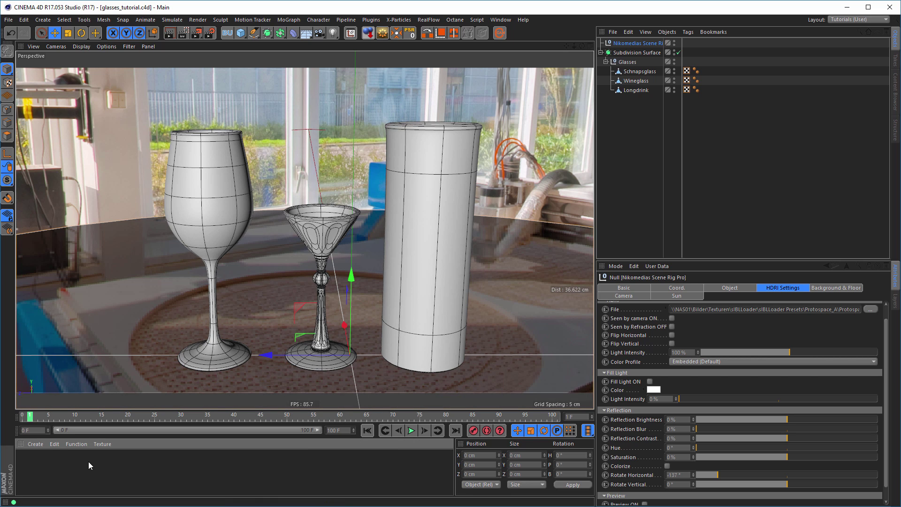
# Create a new material and open it in the Material Editor, placed clear of the wine glass.
pyautogui.doubleClick(49, 466)
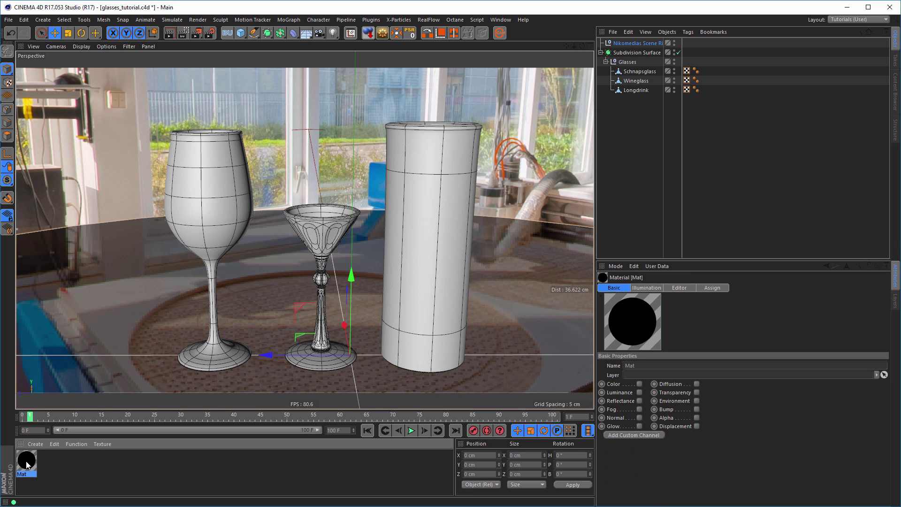
pyautogui.doubleClick(26, 462)
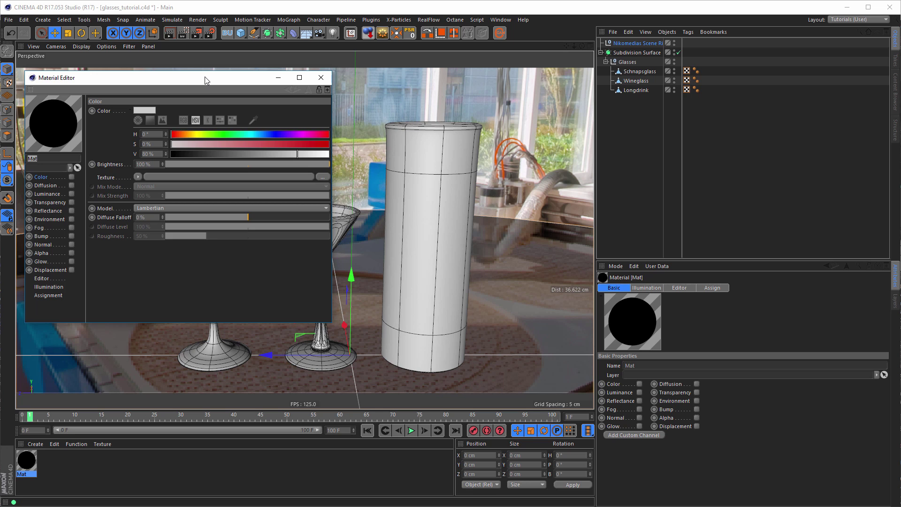
pyautogui.moveTo(205, 80); pyautogui.dragTo(406, 138)
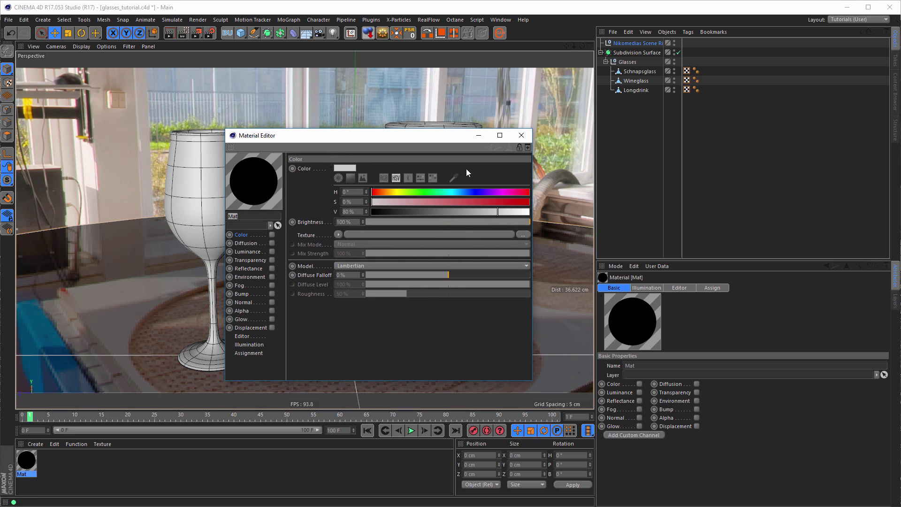
pyautogui.moveTo(454, 139); pyautogui.dragTo(516, 179)
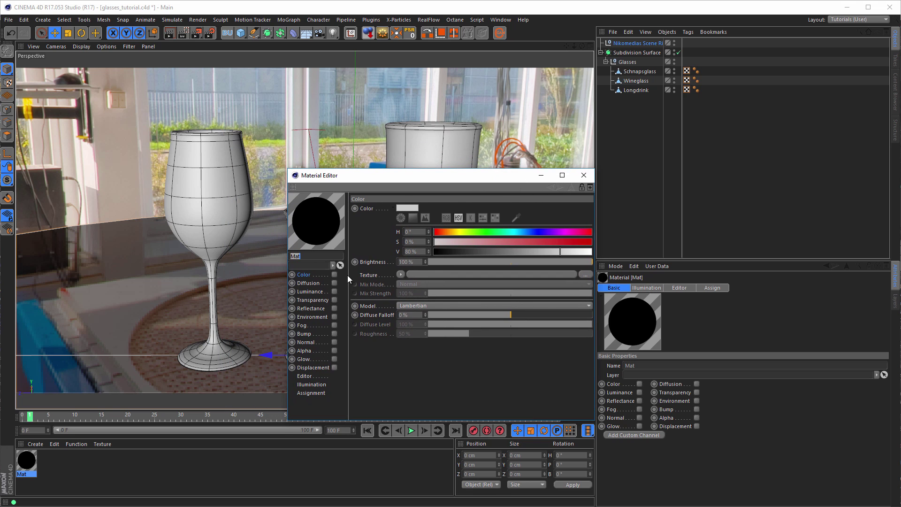
# Enable only the material's Transparency channel with the Glass refraction preset and turn off Exit Reflections.
pyautogui.click(335, 274)
pyautogui.click(334, 274)
pyautogui.click(335, 300)
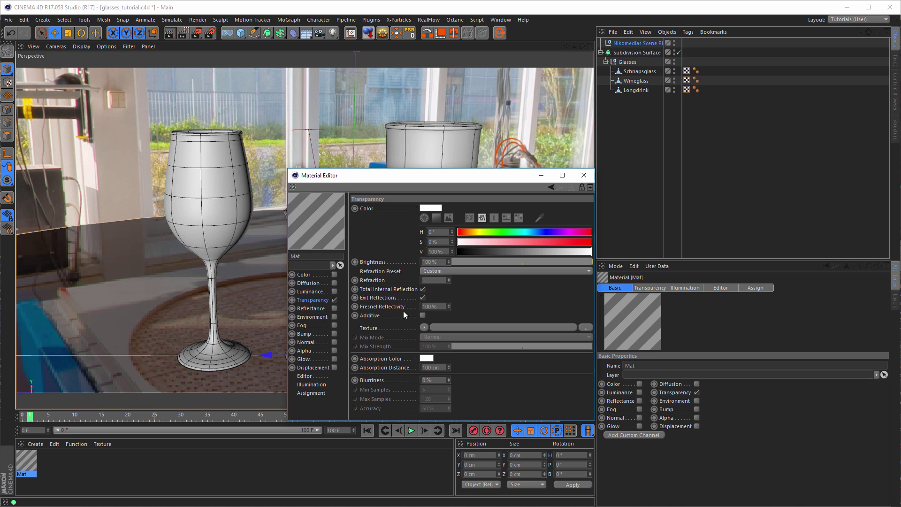
pyautogui.click(438, 272)
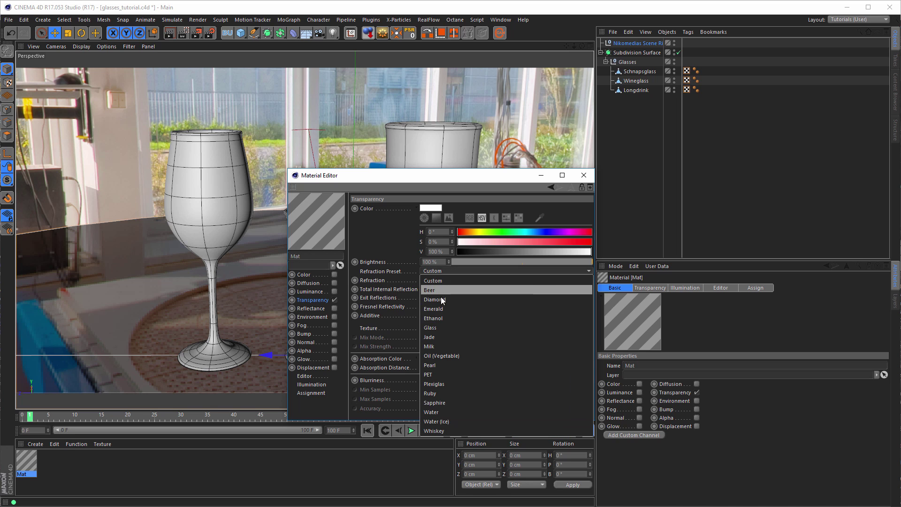
pyautogui.click(445, 339)
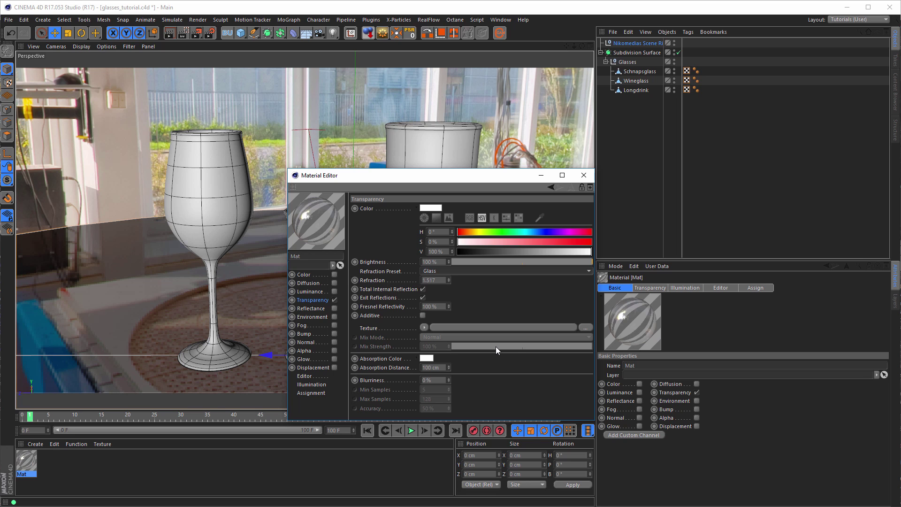
pyautogui.click(422, 297)
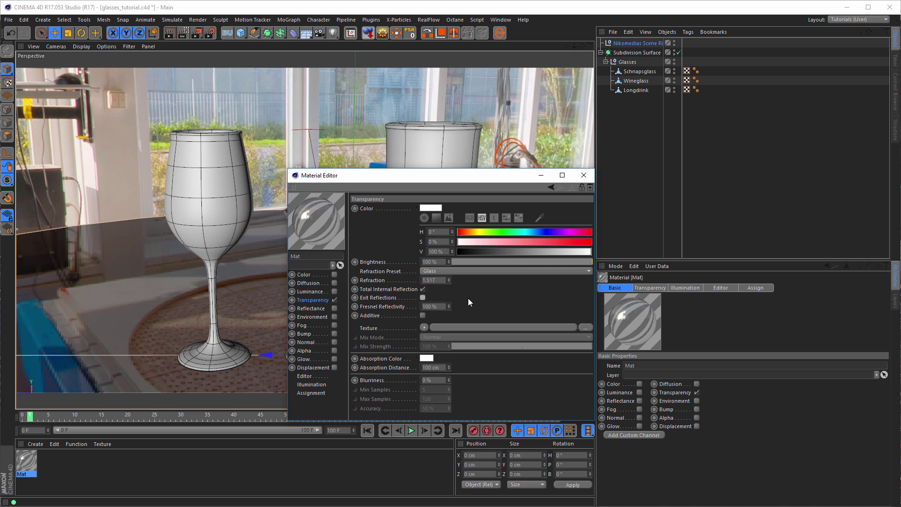
# Enable the material's Reflectance channel and enlarge the Material Editor to show all of the GGX layer's settings.
pyautogui.click(334, 309)
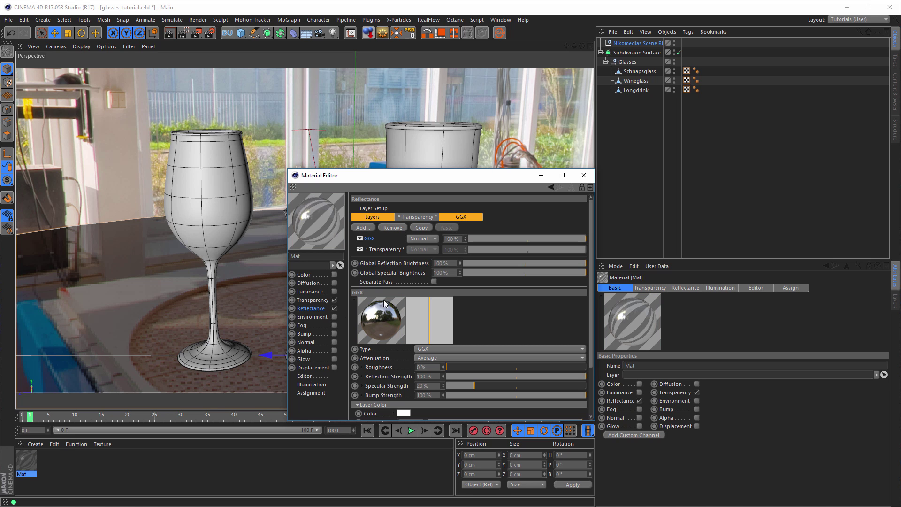
pyautogui.moveTo(397, 422); pyautogui.dragTo(396, 478)
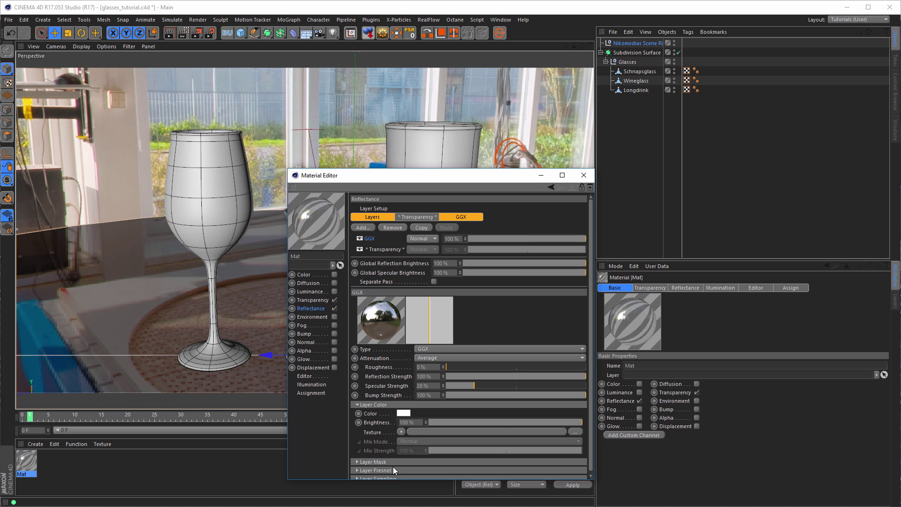
pyautogui.click(458, 160)
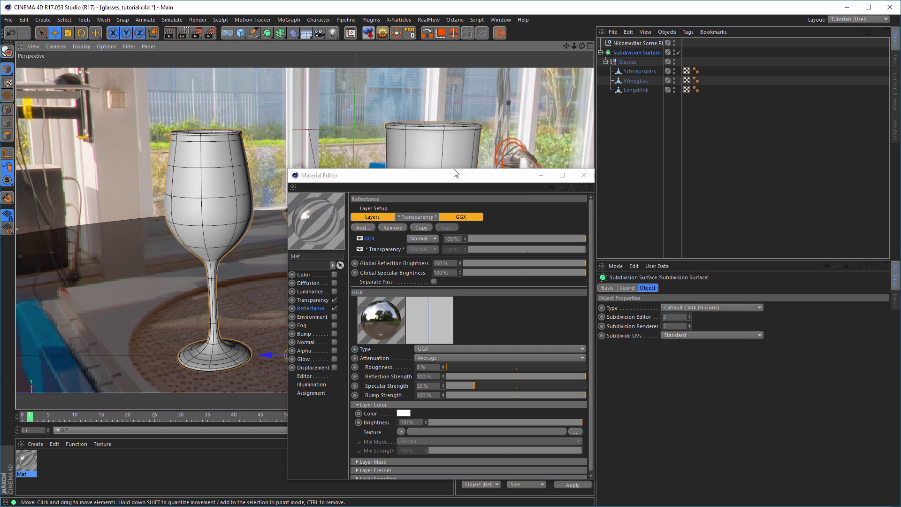
pyautogui.moveTo(460, 169); pyautogui.dragTo(464, 107)
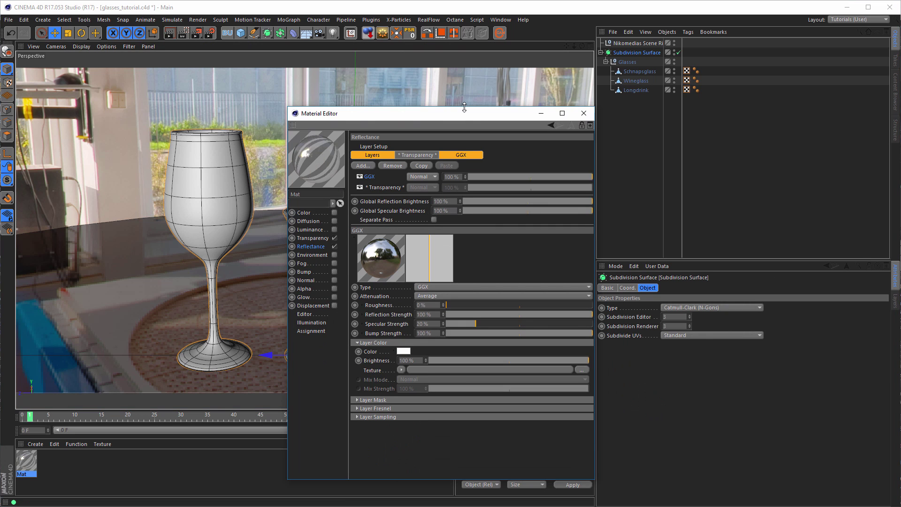
# Give the GGX layer a Dielectric Fresnel with the Glass preset and set its specular and bump strength to 0%.
pyautogui.click(415, 408)
pyautogui.click(416, 417)
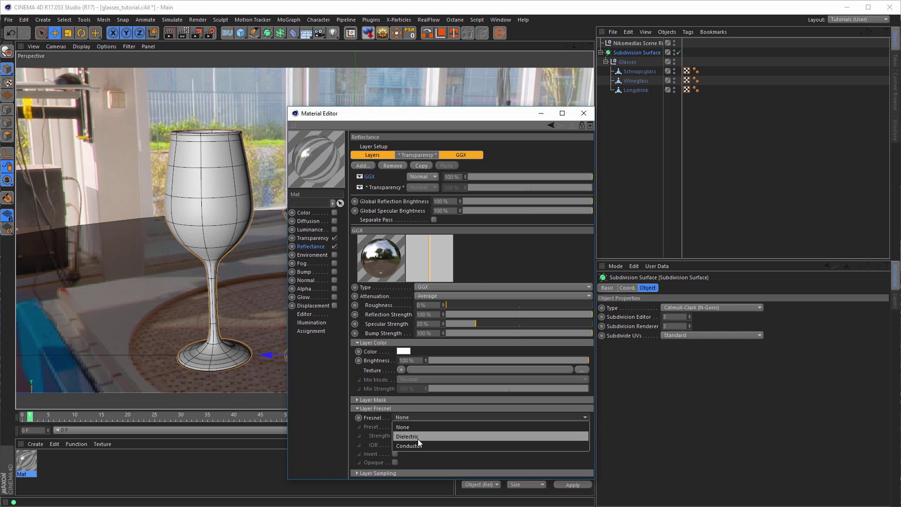
pyautogui.click(417, 436)
pyautogui.click(415, 426)
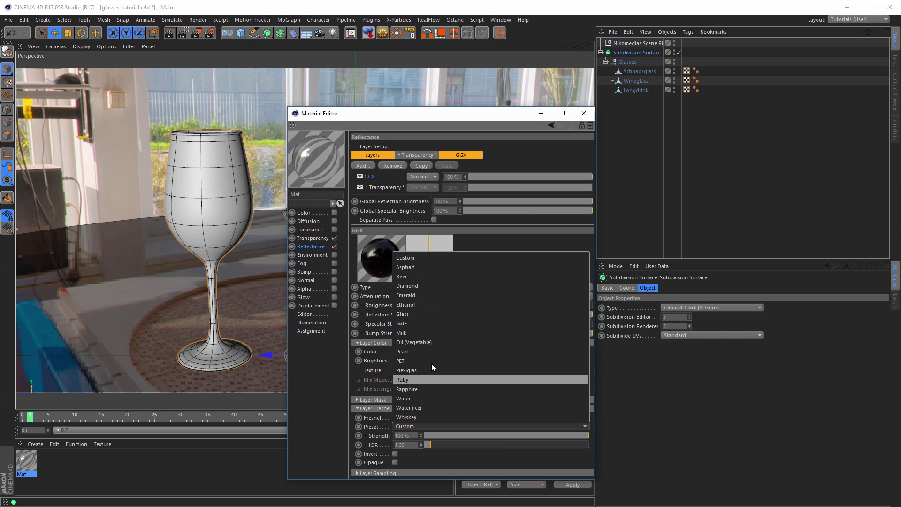
pyautogui.click(438, 315)
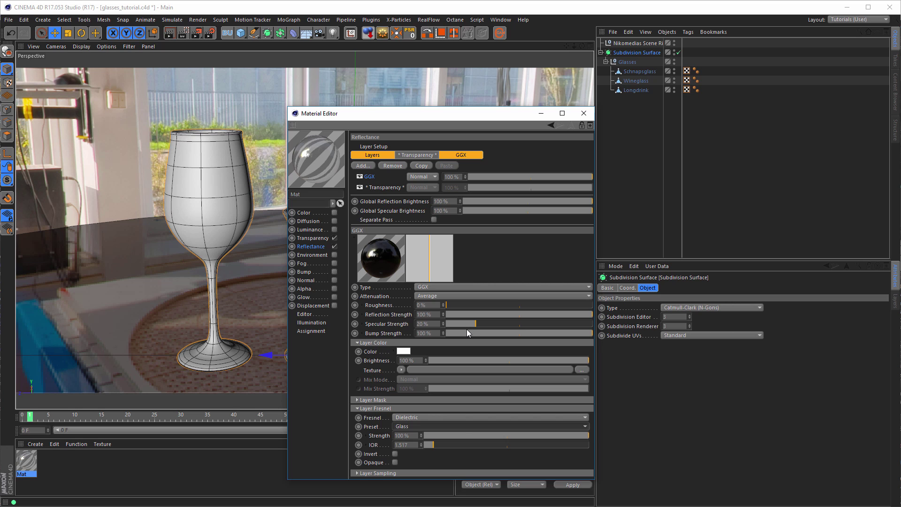
pyautogui.moveTo(467, 328); pyautogui.dragTo(399, 355)
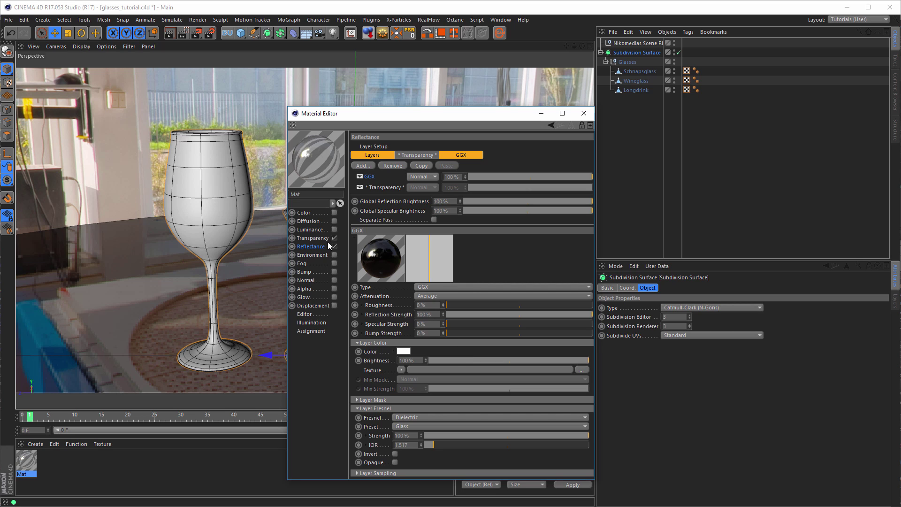
# Close the Material Editor and apply the glass material to the Schnapsglass, Wineglass and Longdrink objects.
pyautogui.click(583, 113)
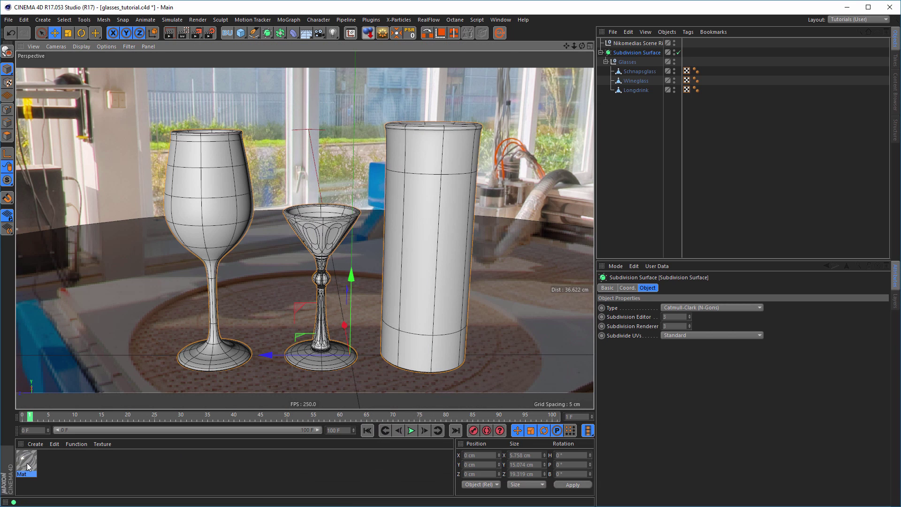
pyautogui.moveTo(27, 466); pyautogui.dragTo(641, 70)
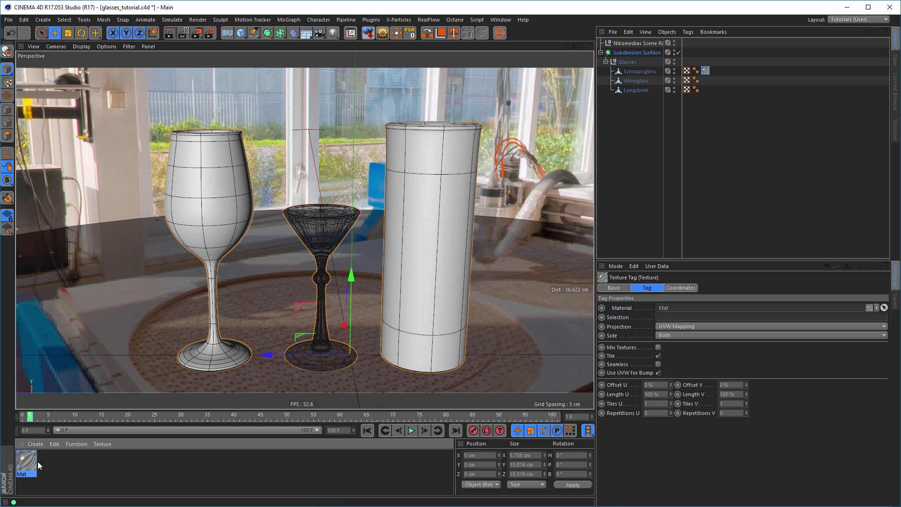
pyautogui.moveTo(32, 462); pyautogui.dragTo(638, 81)
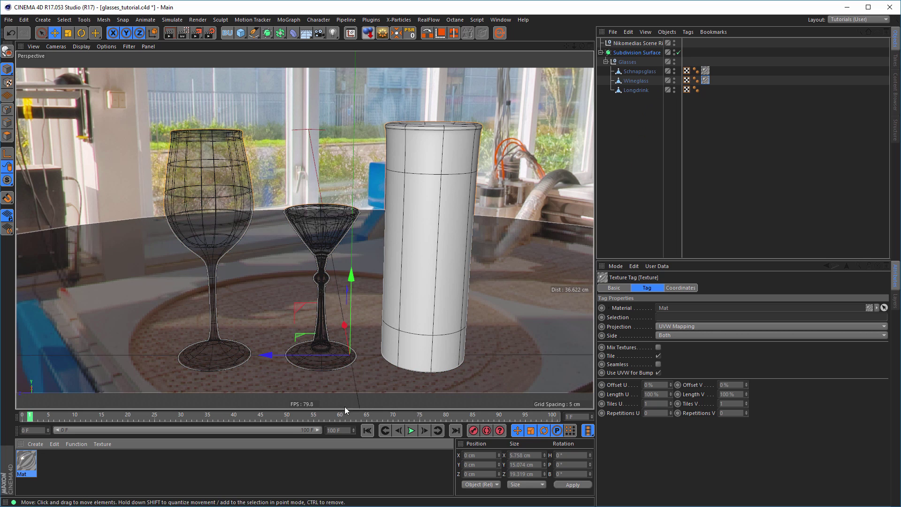
pyautogui.moveTo(26, 462); pyautogui.dragTo(638, 91)
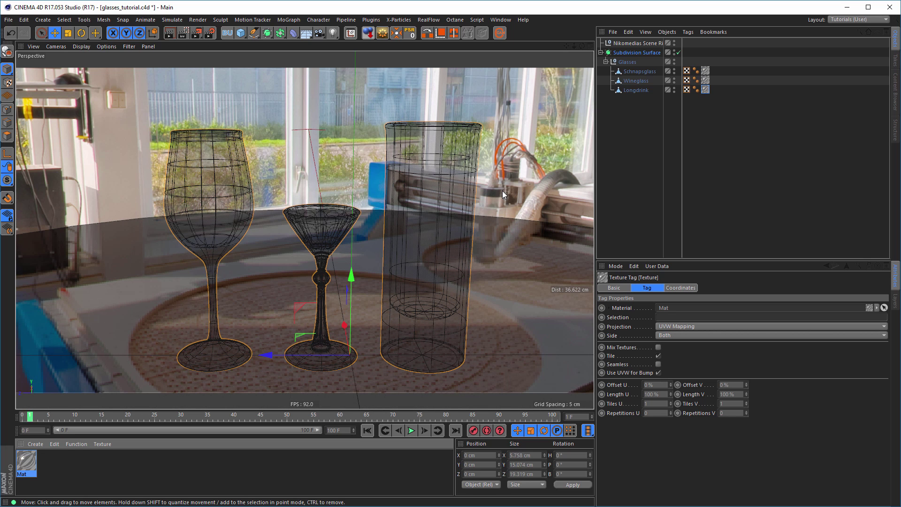
# Add a camera at the current perspective view and turn off its visibility in both the editor and the renderer.
pyautogui.click(320, 35)
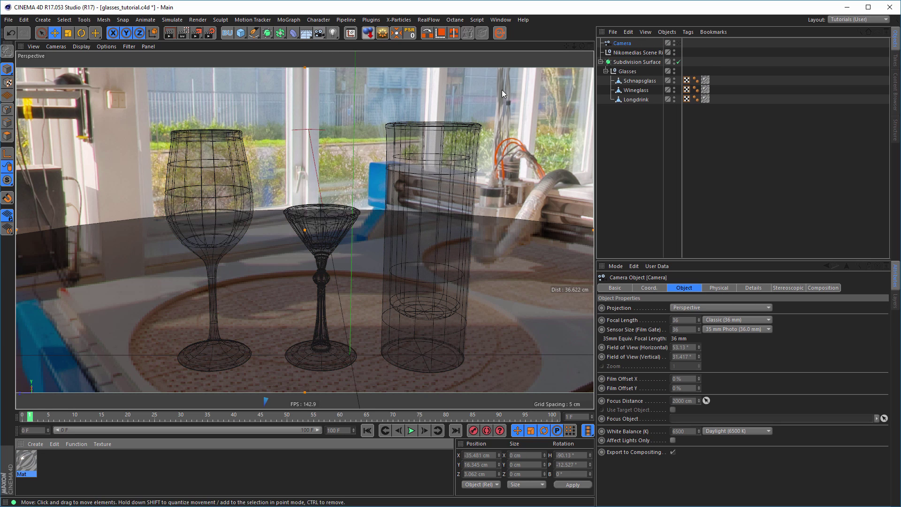
pyautogui.doubleClick(674, 41)
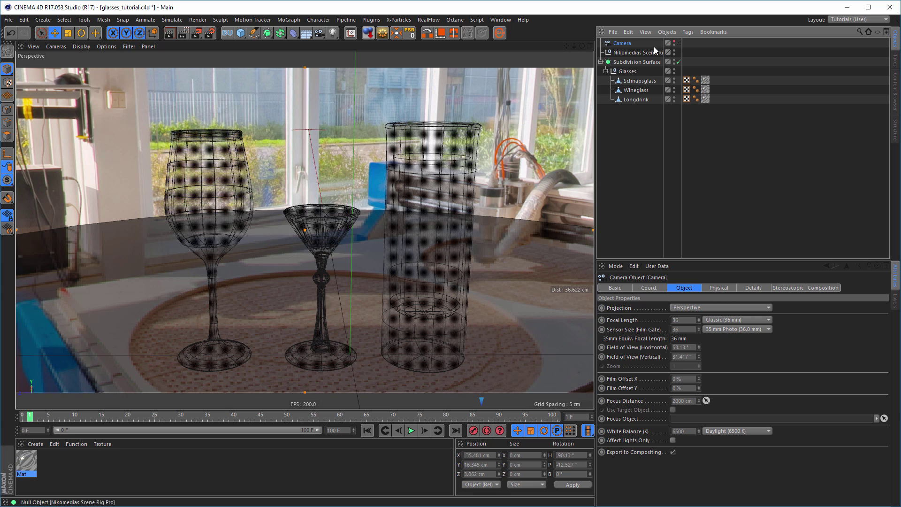
pyautogui.rightClick(626, 46)
pyautogui.moveTo(720, 50)
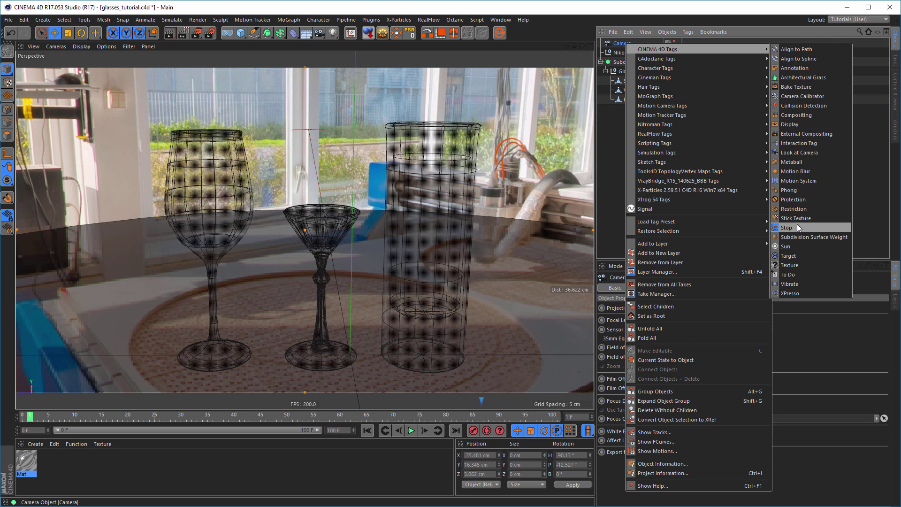
pyautogui.click(797, 209)
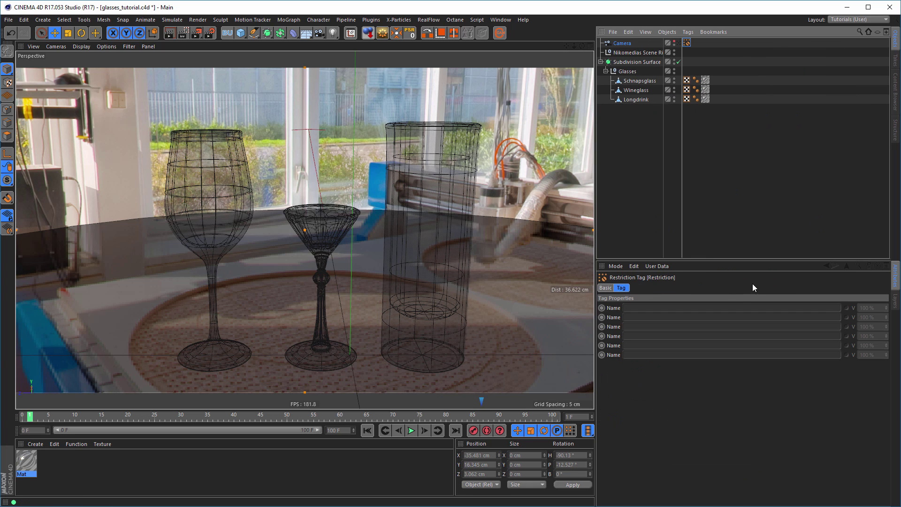
pyautogui.click(634, 52)
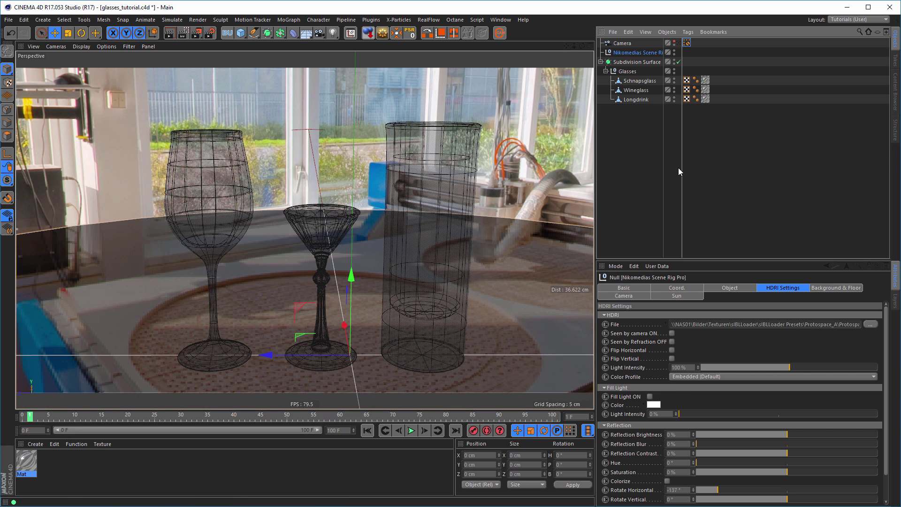
pyautogui.click(688, 42)
pyautogui.press('Delete')
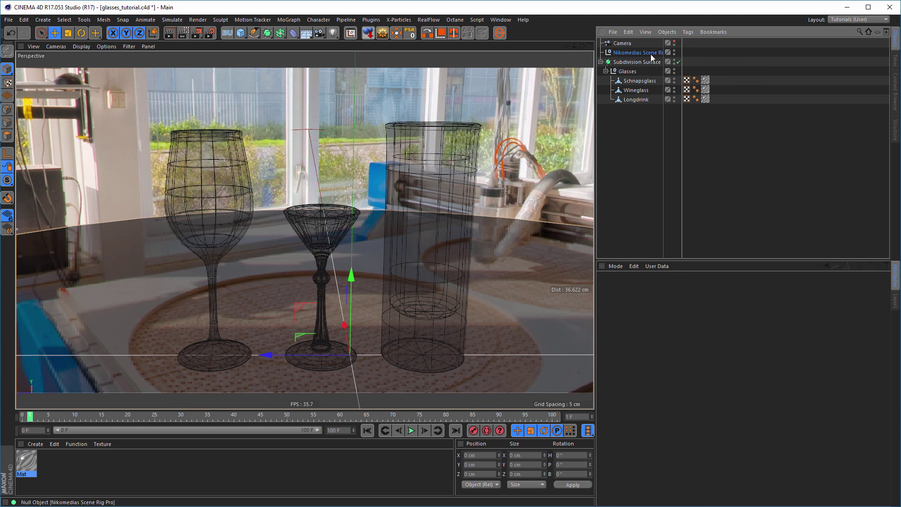
# Lock the camera with a Protection tag and save the project.
pyautogui.rightClick(620, 42)
pyautogui.moveTo(723, 53)
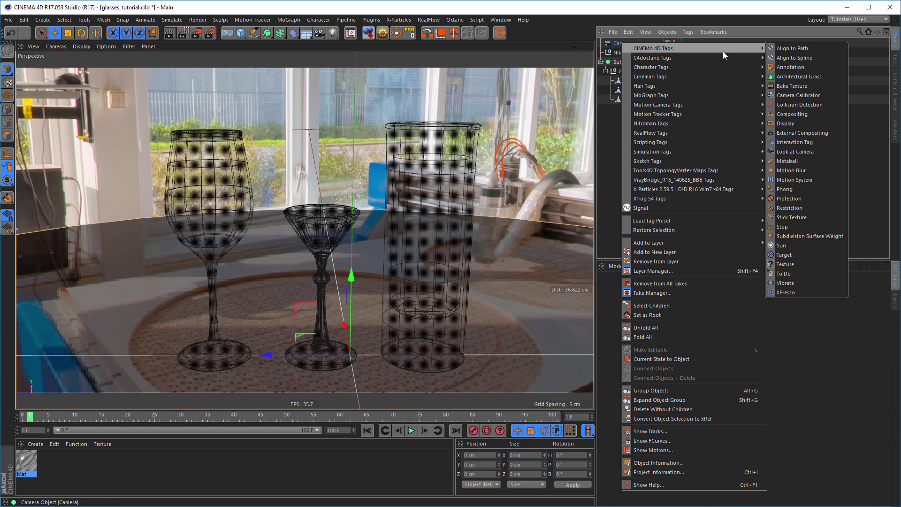
pyautogui.click(787, 199)
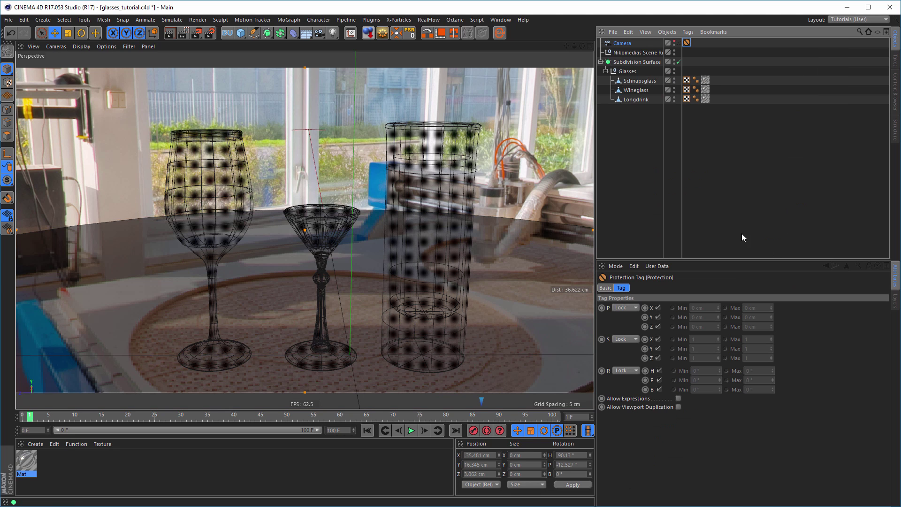
pyautogui.click(640, 43)
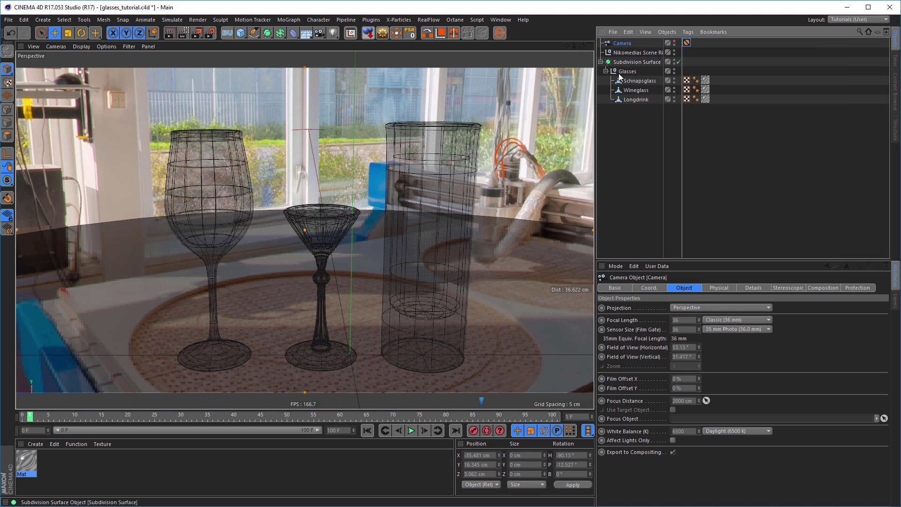
pyautogui.hotkey('ctrl', 's')
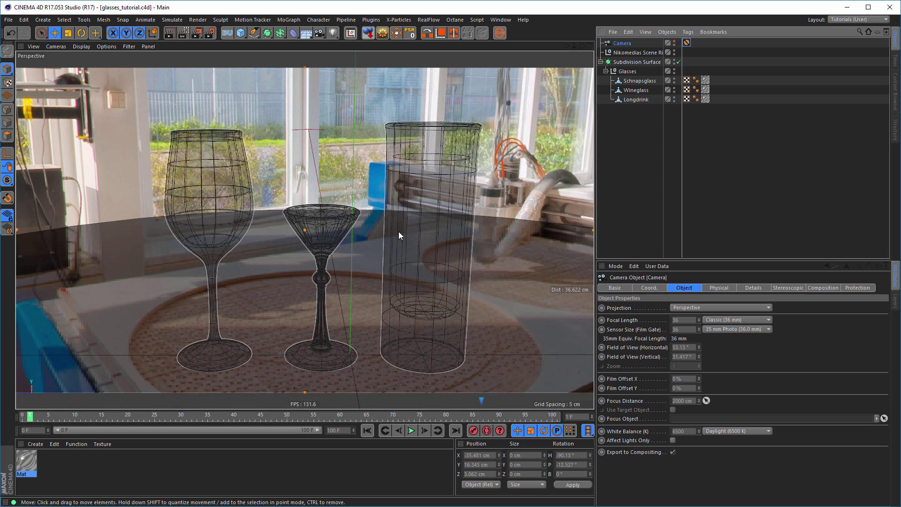
# Start the interactive render region over the viewport and lower the wine glass to about -0.01 cm in Y.
pyautogui.click(183, 34)
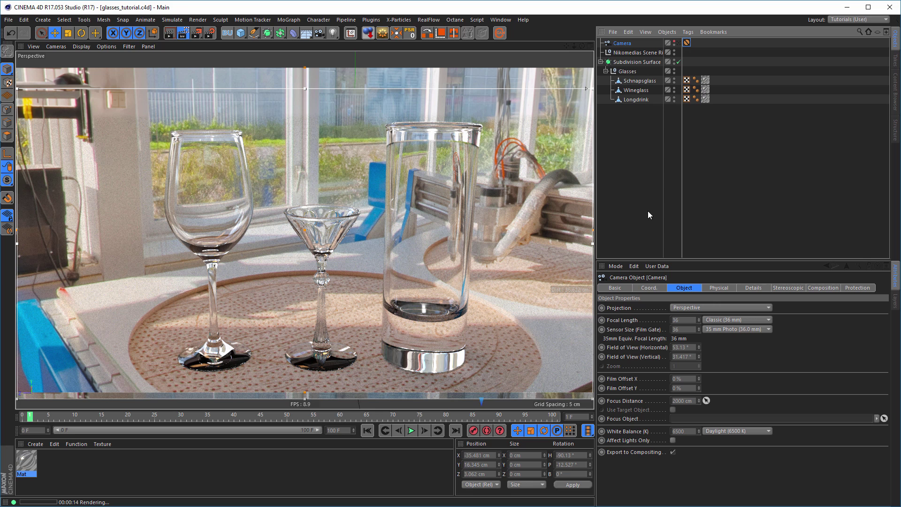
pyautogui.click(642, 90)
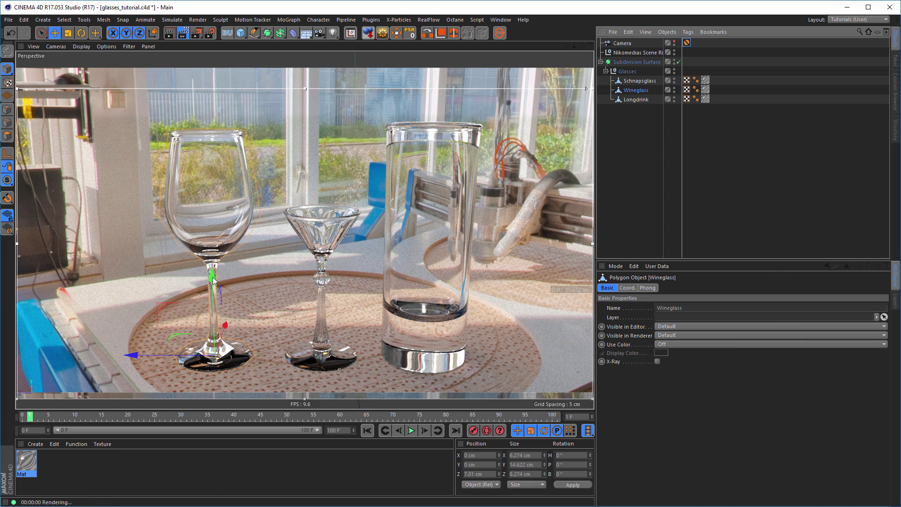
pyautogui.moveTo(213, 277); pyautogui.dragTo(212, 280)
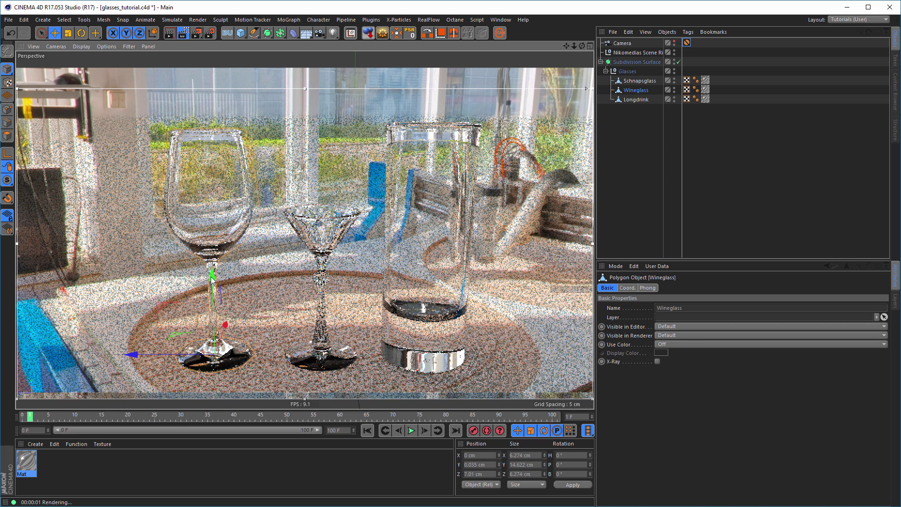
pyautogui.moveTo(212, 280); pyautogui.dragTo(215, 277)
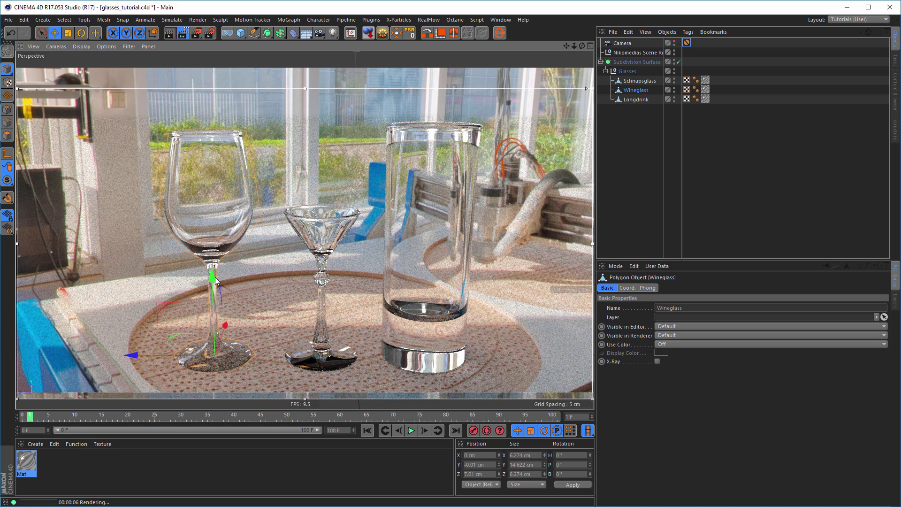
# Fine-tune the wine glass's height against the floor line in the Left view to about -0.006 cm in Y.
pyautogui.middleClick(230, 302)
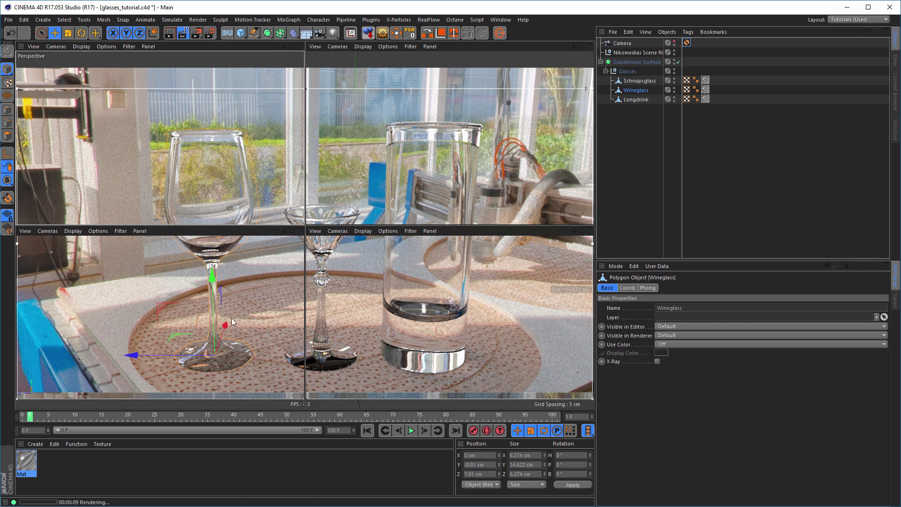
pyautogui.middleClick(240, 354)
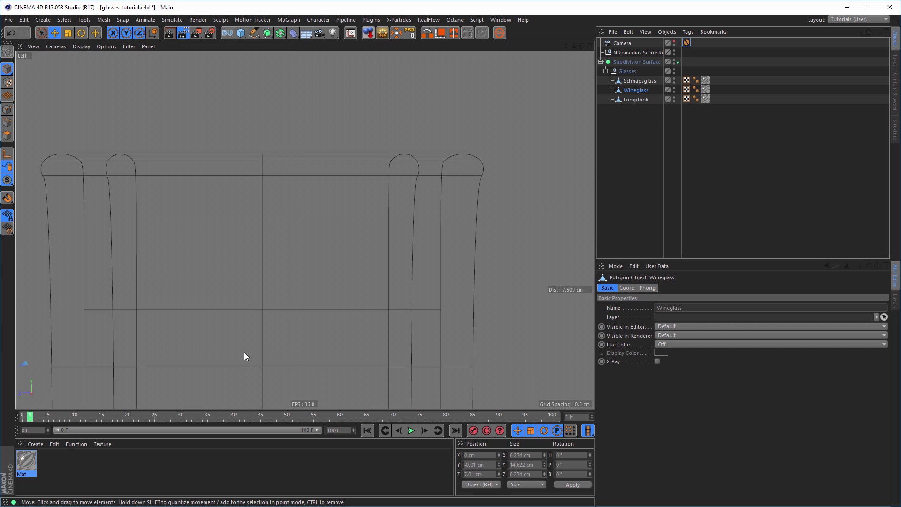
pyautogui.scroll(-3, 187, 354)
pyautogui.keyDown('alt'); pyautogui.moveTo(187, 352); pyautogui.dragTo(165, 352, button='right'); pyautogui.keyUp('alt')
pyautogui.keyDown('alt'); pyautogui.moveTo(234, 305); pyautogui.dragTo(352, 196, button='middle'); pyautogui.keyUp('alt')
pyautogui.keyDown('alt'); pyautogui.moveTo(239, 354); pyautogui.dragTo(331, 319, button='right'); pyautogui.keyUp('alt')
pyautogui.keyDown('alt'); pyautogui.moveTo(333, 281); pyautogui.dragTo(368, 176, button='middle'); pyautogui.keyUp('alt')
pyautogui.keyDown('alt'); pyautogui.moveTo(291, 301); pyautogui.dragTo(341, 289, button='right'); pyautogui.keyUp('alt')
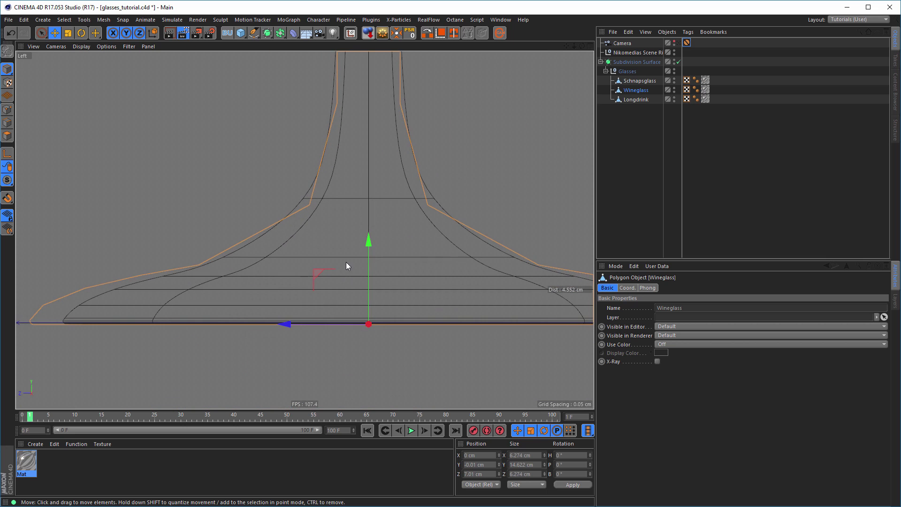
pyautogui.keyDown('alt'); pyautogui.moveTo(346, 262); pyautogui.dragTo(439, 227, button='middle'); pyautogui.keyUp('alt')
pyautogui.keyDown('alt'); pyautogui.moveTo(246, 277); pyautogui.dragTo(276, 270, button='right'); pyautogui.keyUp('alt')
pyautogui.keyDown('alt'); pyautogui.moveTo(262, 269); pyautogui.dragTo(216, 266, button='middle'); pyautogui.keyUp('alt')
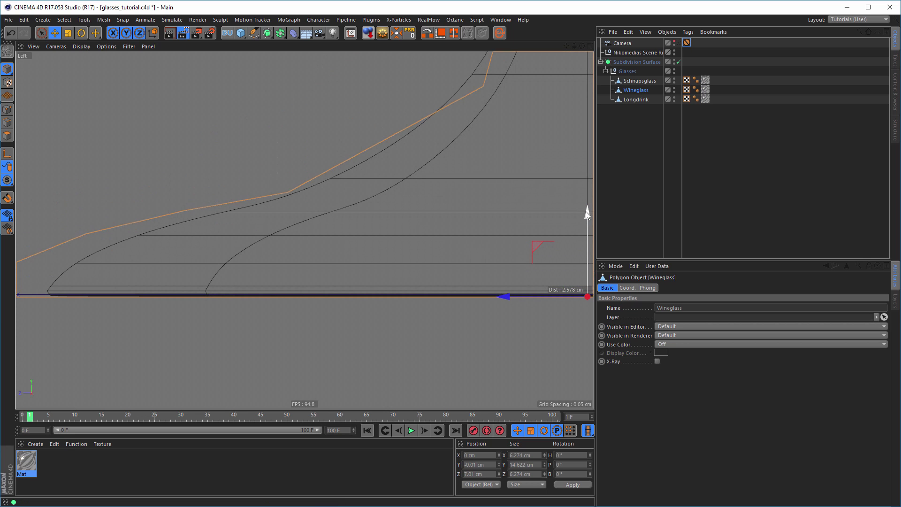
pyautogui.moveTo(585, 211); pyautogui.dragTo(585, 214)
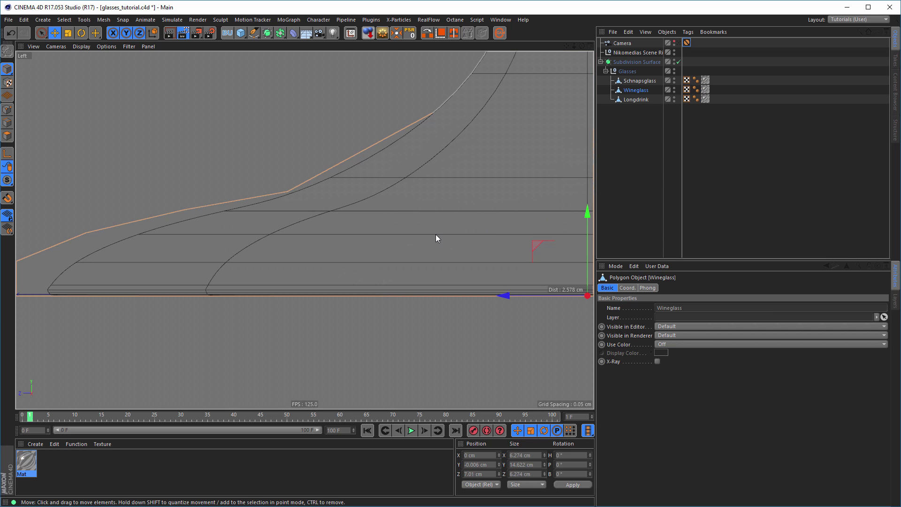
# Return to the Perspective view and check the wine glass's base in the interactive render.
pyautogui.middleClick(435, 234)
pyautogui.middleClick(229, 187)
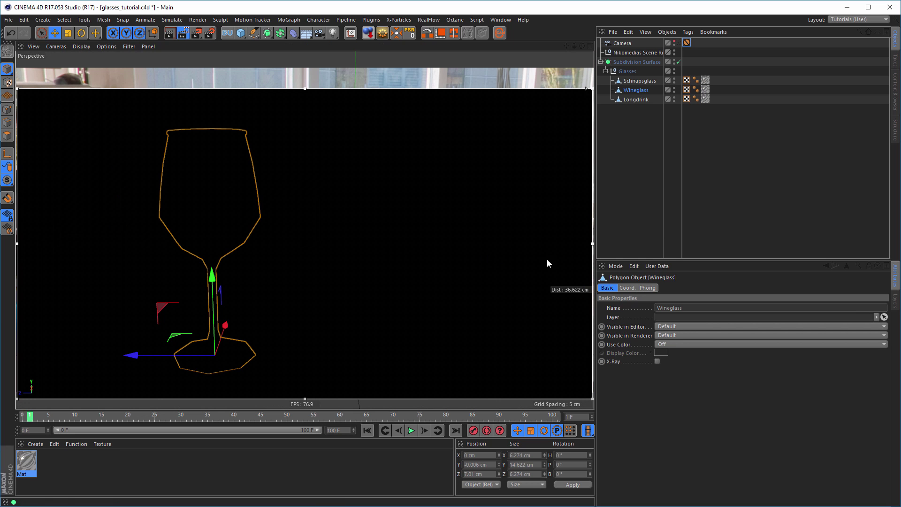
pyautogui.hotkey('ctrl', 'r')
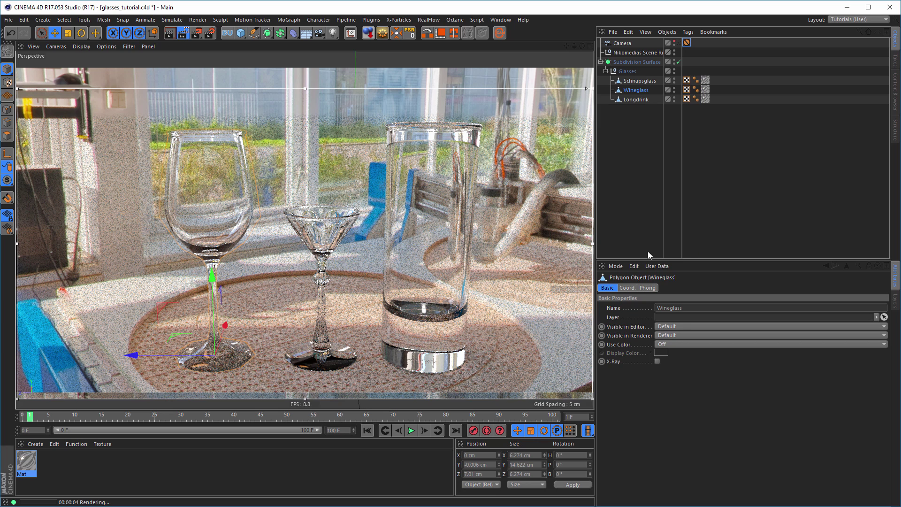
# Lower the schnapps glass to about -0.006 cm in Y in the Left view and return to the Perspective render.
pyautogui.middleClick(438, 270)
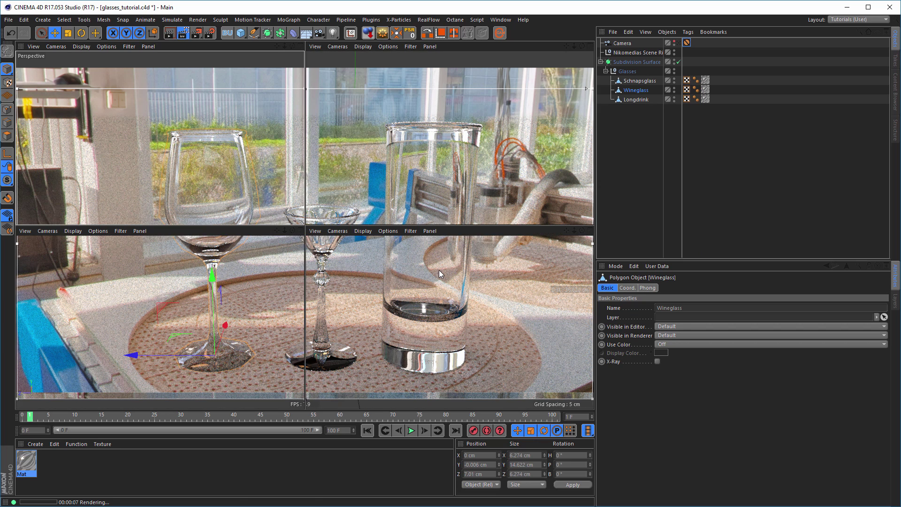
pyautogui.middleClick(235, 290)
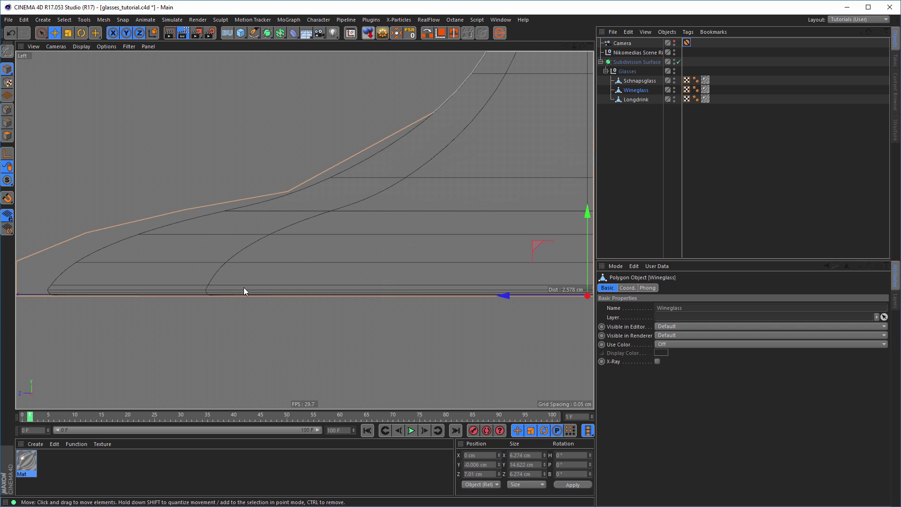
pyautogui.scroll(-8, 244, 290)
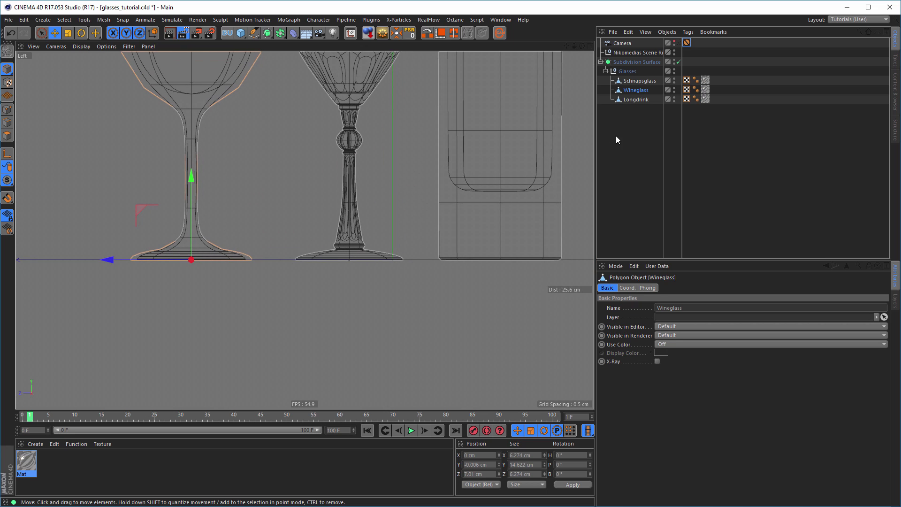
pyautogui.click(639, 81)
pyautogui.scroll(10, 371, 232)
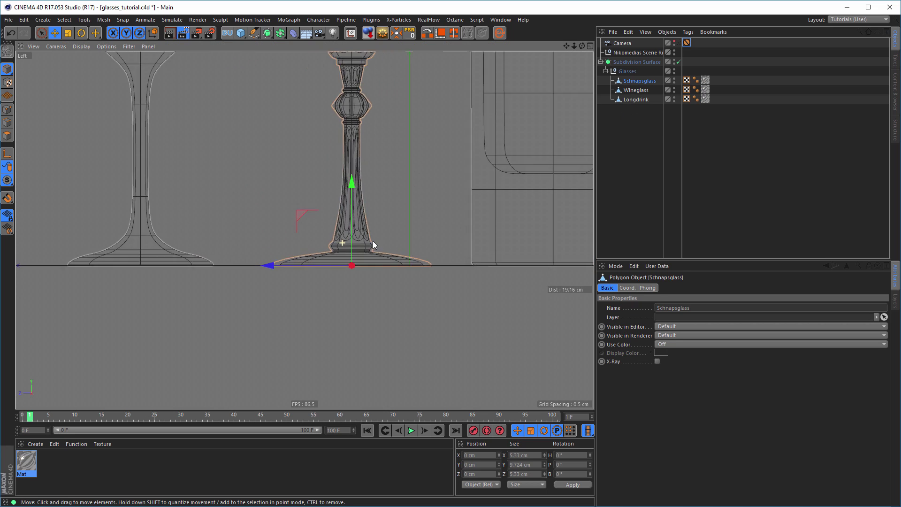
pyautogui.scroll(3, 469, 225)
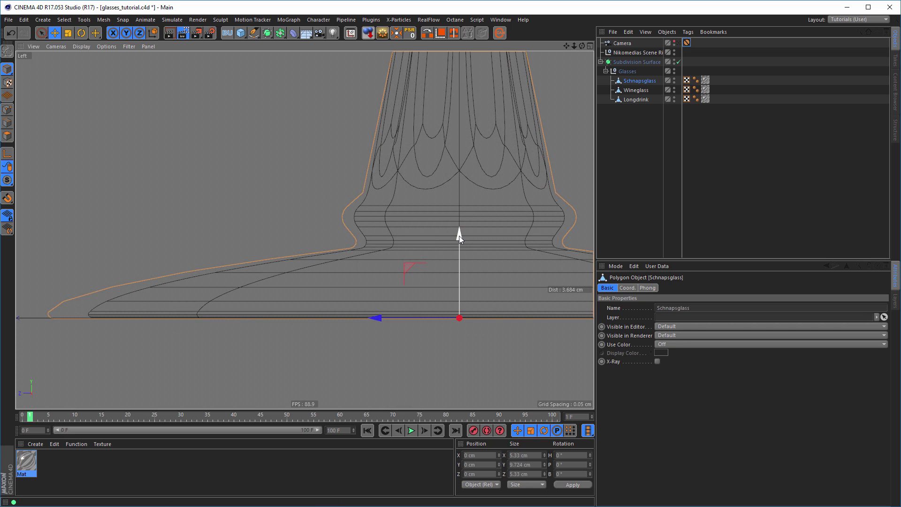
pyautogui.moveTo(458, 235); pyautogui.dragTo(454, 237)
pyautogui.middleClick(258, 255)
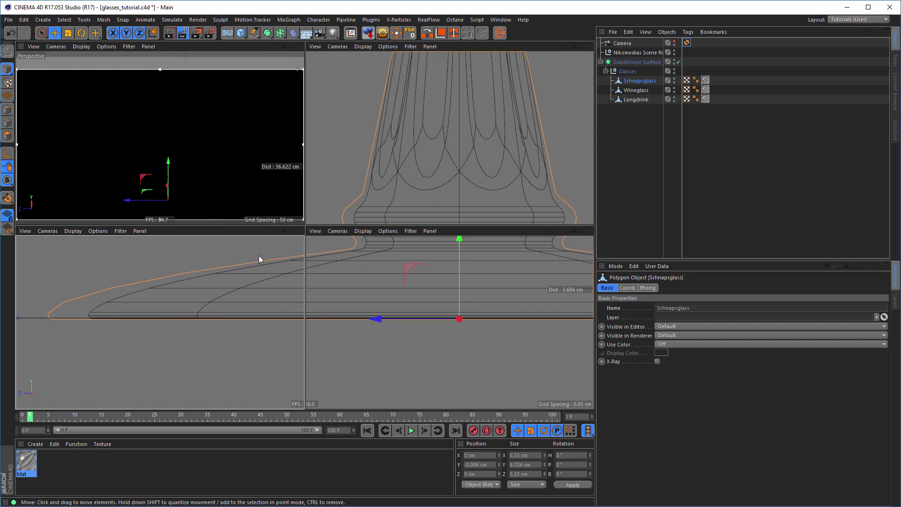
pyautogui.middleClick(189, 170)
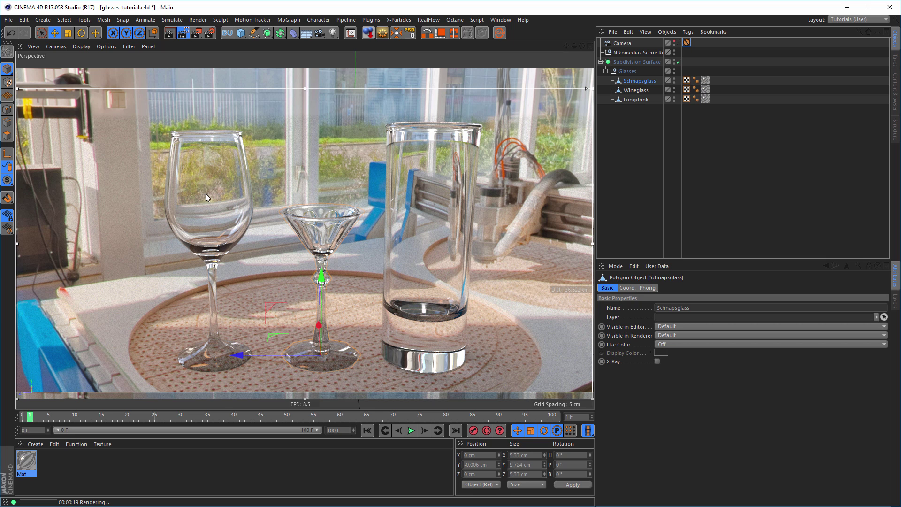
# Open the glass material's Transparency channel in the Material Editor, placed clear of the rendered glasses.
pyautogui.click(26, 461)
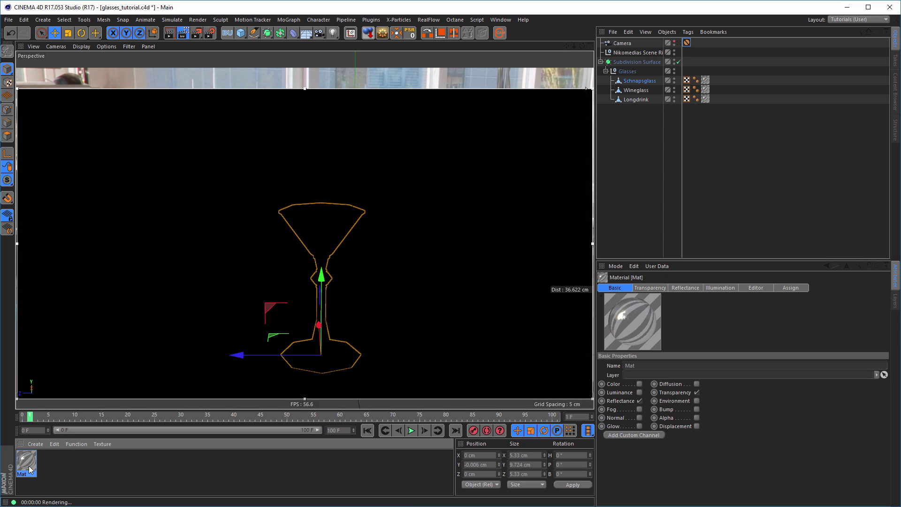
pyautogui.doubleClick(33, 462)
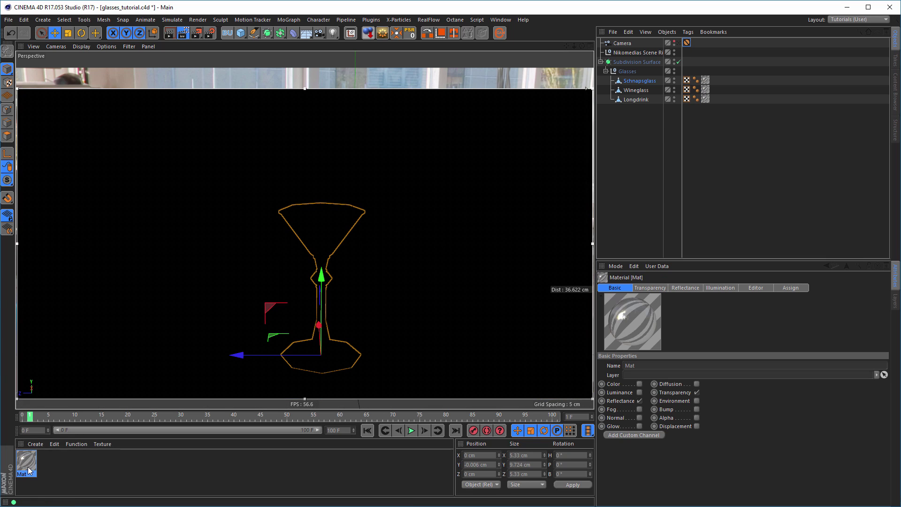
pyautogui.moveTo(142, 63); pyautogui.dragTo(697, 81)
pyautogui.click(595, 205)
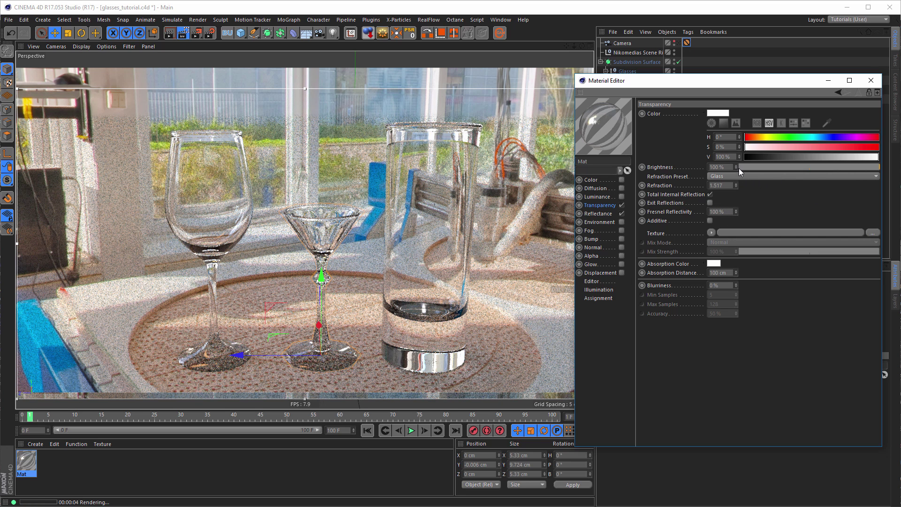
# Try 99% brightness and the Additive option in the glass material's Transparency channel, checking the effect in the interactive render.
pyautogui.click(876, 168)
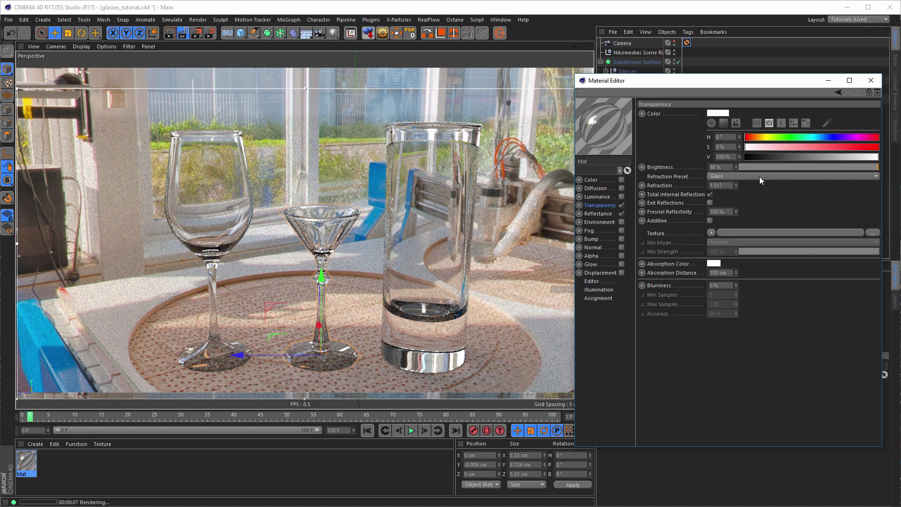
pyautogui.click(737, 166)
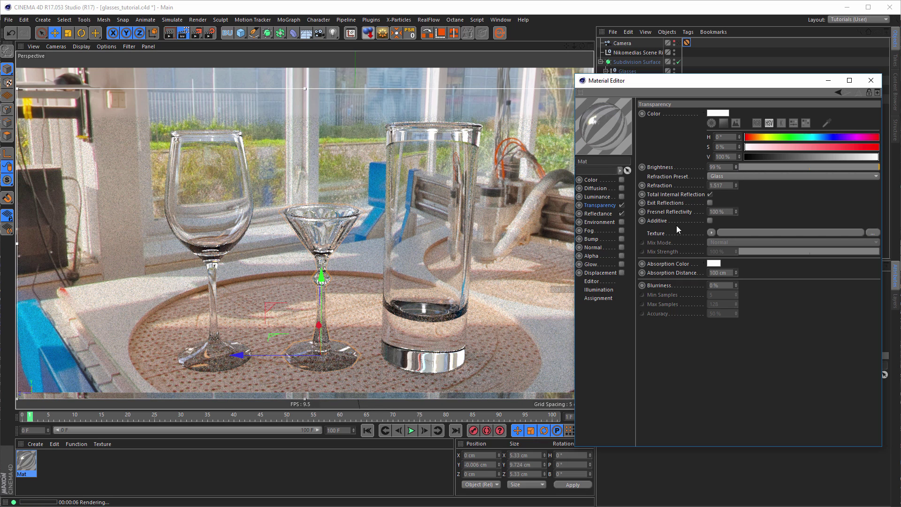
pyautogui.click(711, 220)
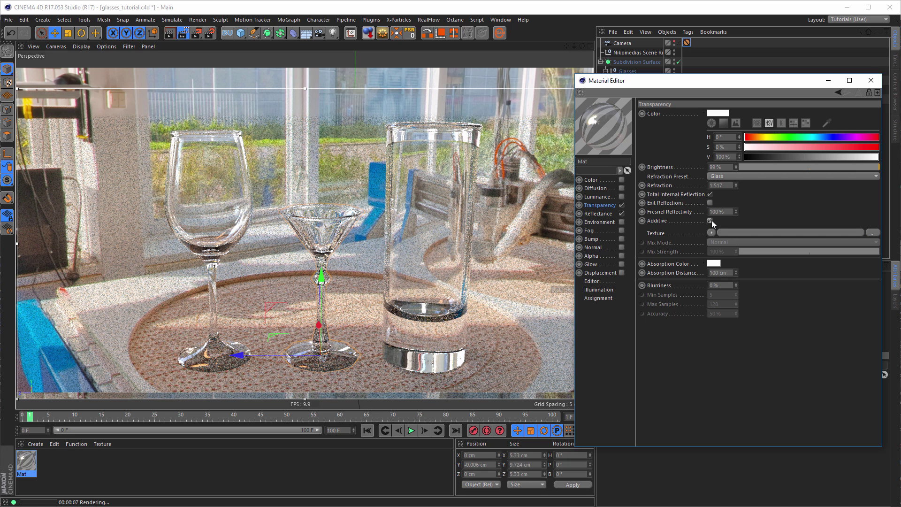
pyautogui.click(710, 220)
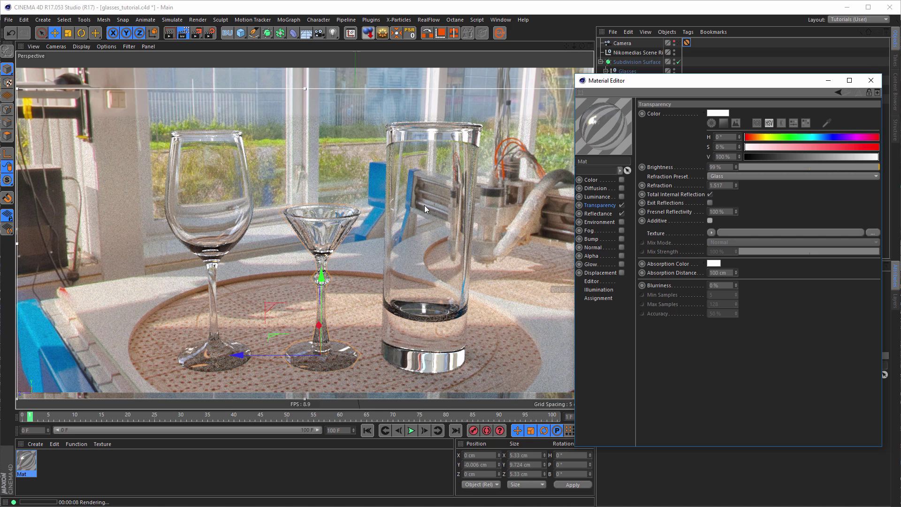
pyautogui.click(871, 80)
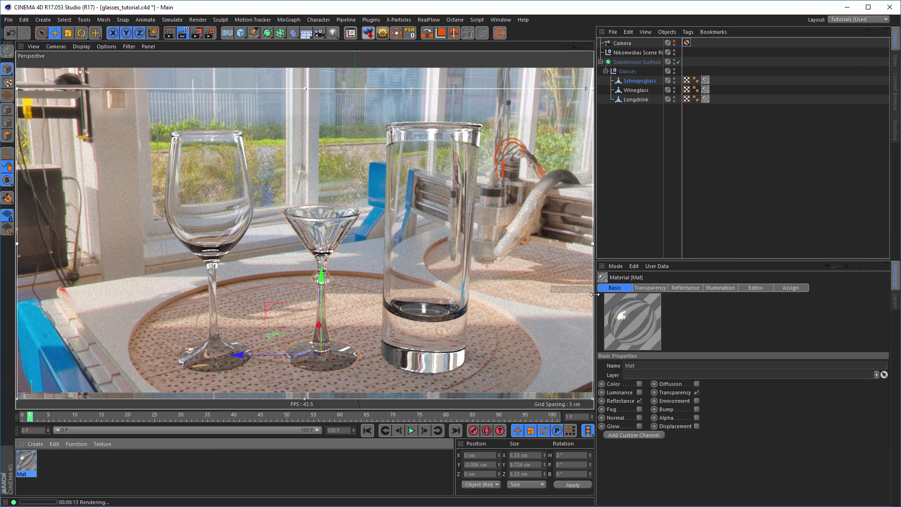
# Set the glass material's transparency brightness back to 100% and close the Material Editor.
pyautogui.doubleClick(29, 464)
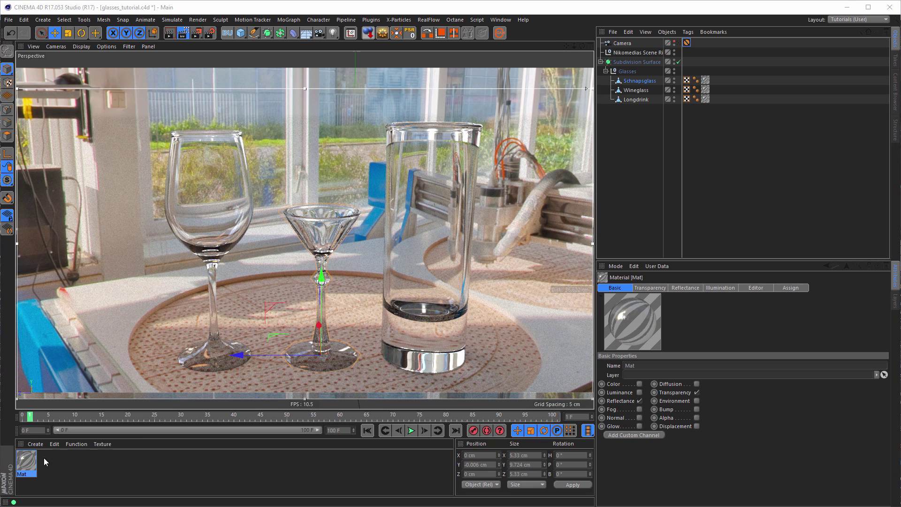
pyautogui.moveTo(224, 64); pyautogui.dragTo(695, 73)
pyautogui.click(514, 196)
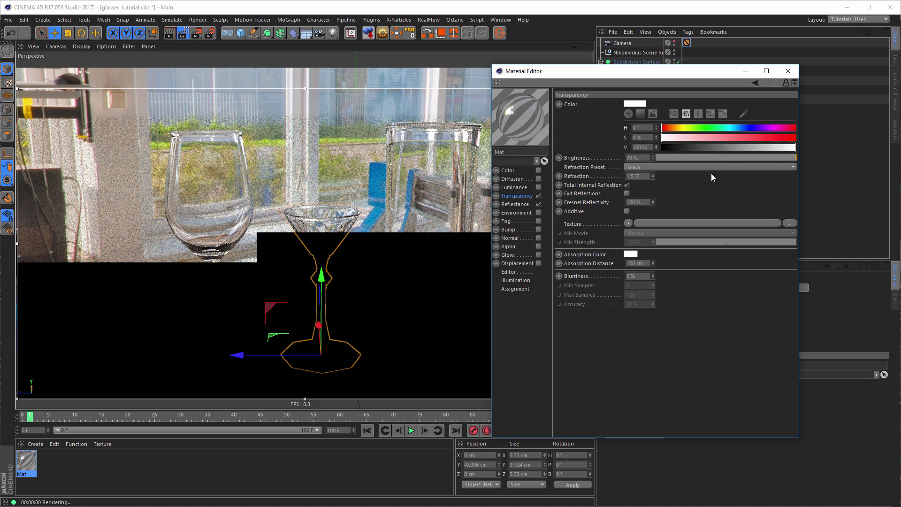
pyautogui.moveTo(757, 159); pyautogui.dragTo(852, 177)
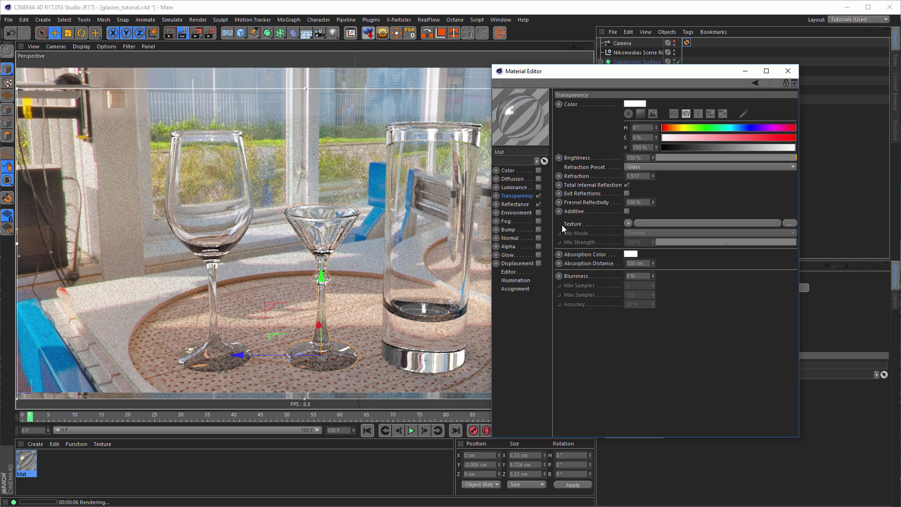
pyautogui.click(782, 75)
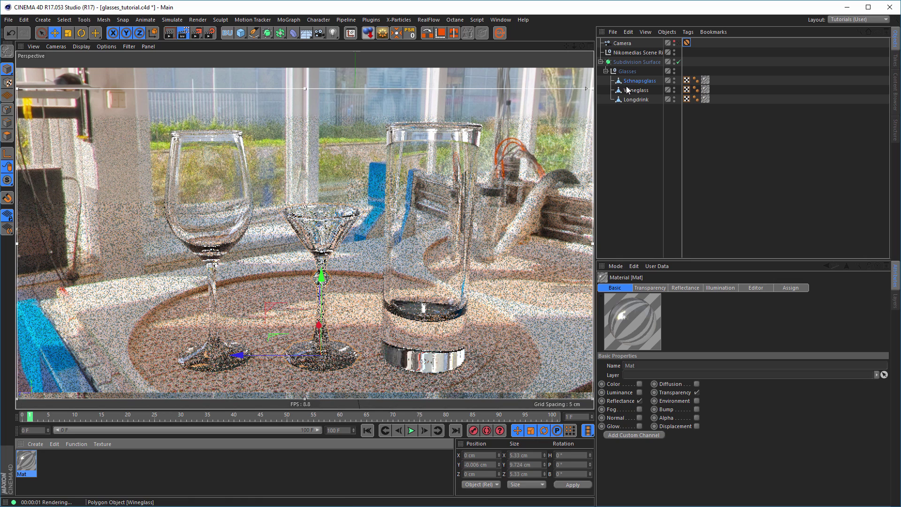
# Turn off the interactive render and display the glasses shaded with wireframe lines.
pyautogui.click(181, 34)
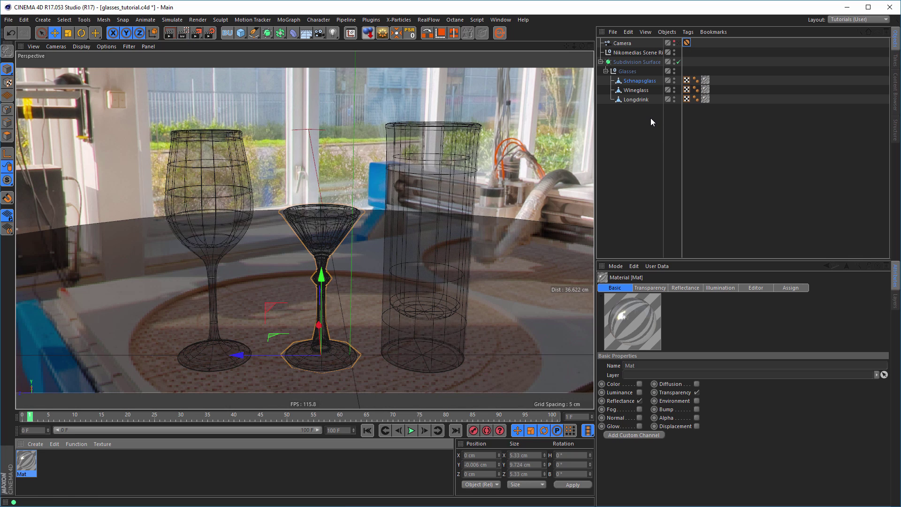
pyautogui.press('n')
pyautogui.press('b')
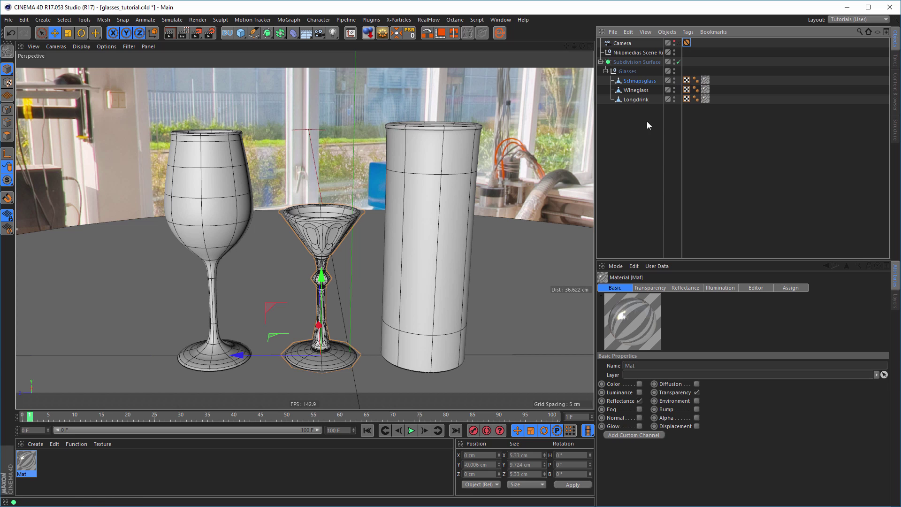
# Select the Wineglass object and disable the Subdivision Surface, looking into its bowl from above.
pyautogui.click(637, 90)
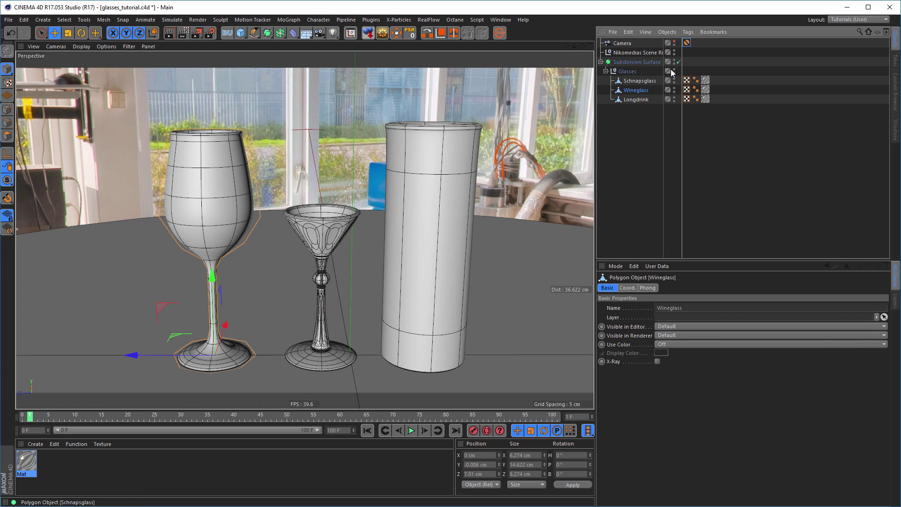
pyautogui.keyDown('alt'); pyautogui.moveTo(203, 167); pyautogui.dragTo(277, 209, button='middle'); pyautogui.keyUp('alt')
pyautogui.keyDown('alt'); pyautogui.moveTo(237, 149); pyautogui.dragTo(248, 165); pyautogui.keyUp('alt')
pyautogui.scroll(5, 281, 209)
pyautogui.click(678, 61)
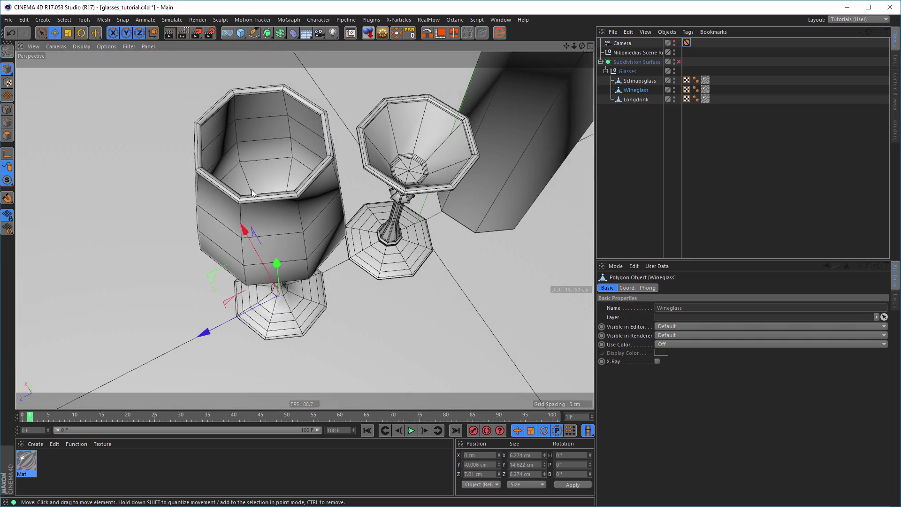
pyautogui.keyDown('alt'); pyautogui.moveTo(262, 187); pyautogui.dragTo(316, 184, button='right'); pyautogui.keyUp('alt')
pyautogui.keyDown('alt'); pyautogui.moveTo(316, 184); pyautogui.dragTo(314, 172); pyautogui.keyUp('alt')
pyautogui.keyDown('alt'); pyautogui.moveTo(314, 171); pyautogui.dragTo(300, 179, button='right'); pyautogui.keyUp('alt')
pyautogui.keyDown('alt'); pyautogui.moveTo(289, 207); pyautogui.dragTo(285, 223); pyautogui.keyUp('alt')
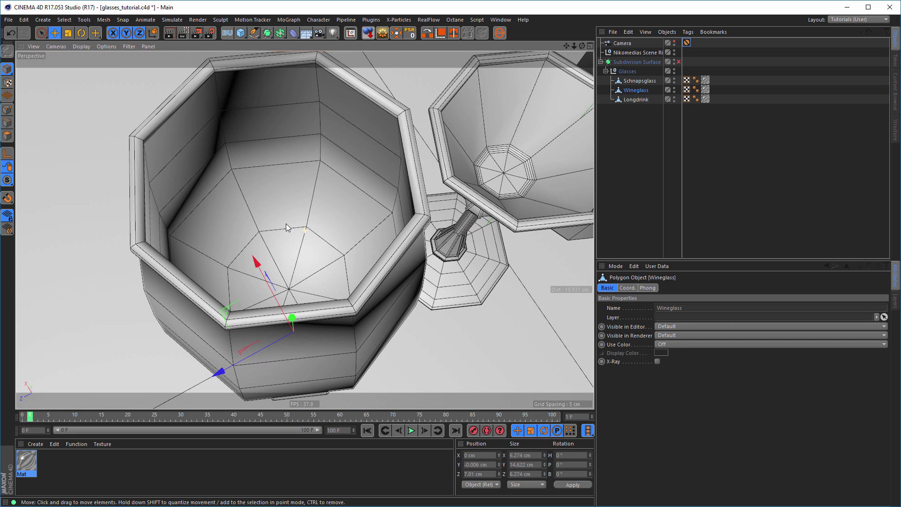
# Select the wine glass's inner polygon loop below the intended liquid level and fill the selection down to the bowl's bottom.
pyautogui.click(7, 136)
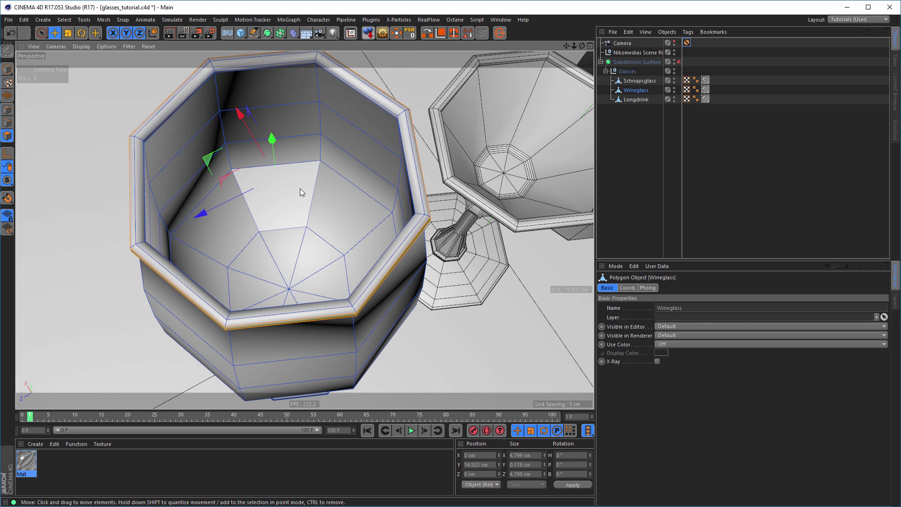
pyautogui.press('u')
pyautogui.press('l')
pyautogui.click(324, 154)
pyautogui.keyDown('alt'); pyautogui.moveTo(344, 200); pyautogui.dragTo(320, 193); pyautogui.keyUp('alt')
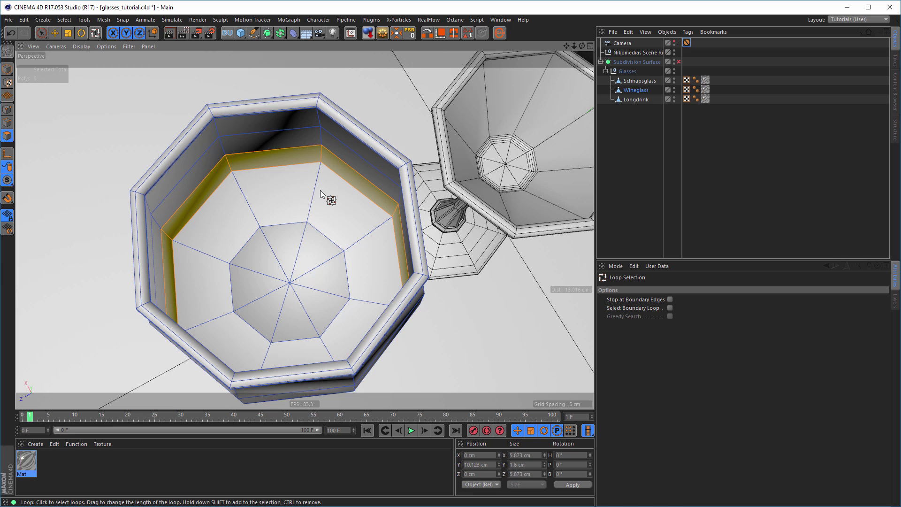
pyautogui.press('u')
pyautogui.press('f')
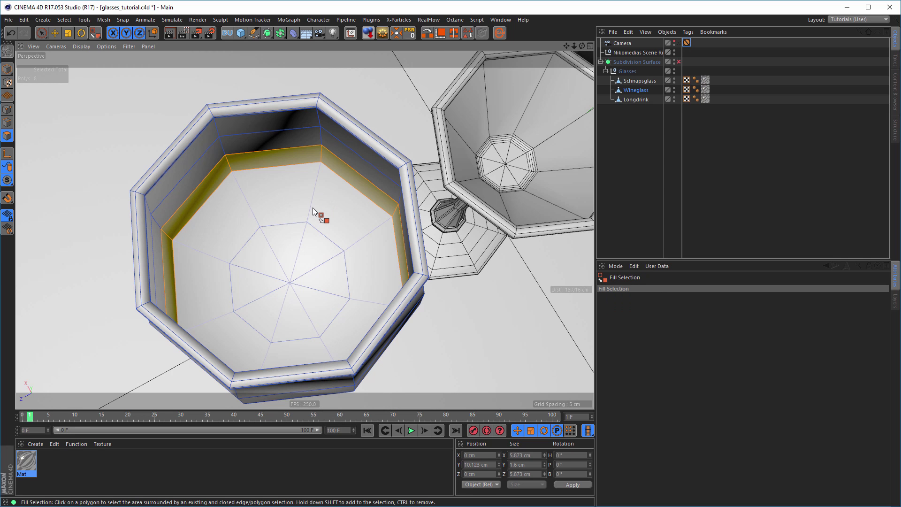
pyautogui.click(312, 209)
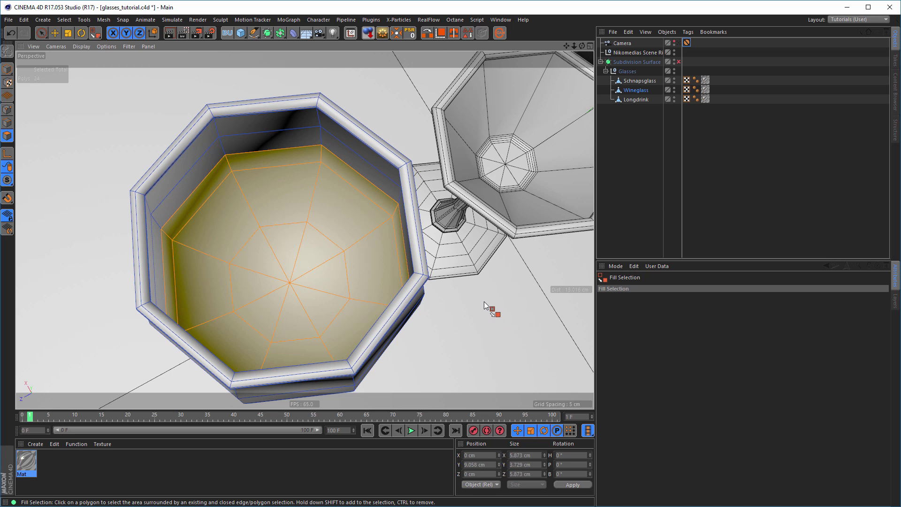
# Split the selected inner bowl polygons into a separate object and rename it Wine.
pyautogui.rightClick(484, 303)
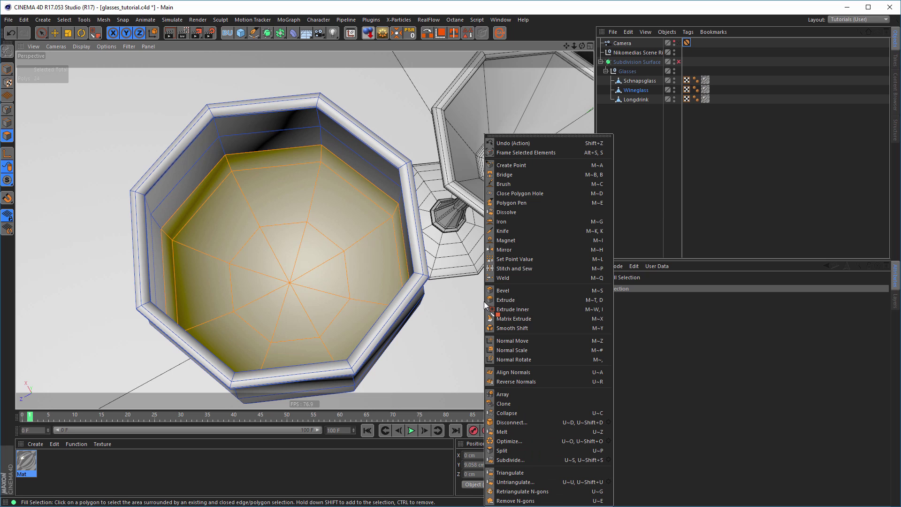
pyautogui.click(491, 450)
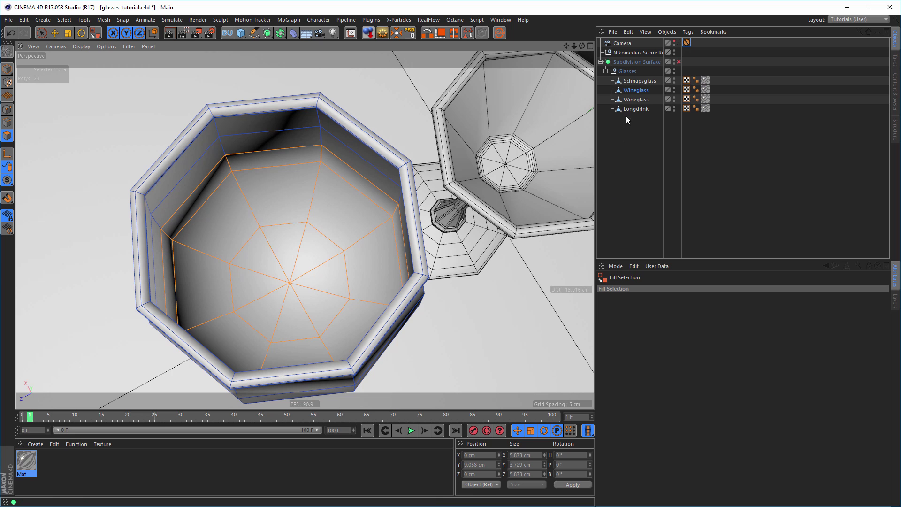
pyautogui.click(636, 100)
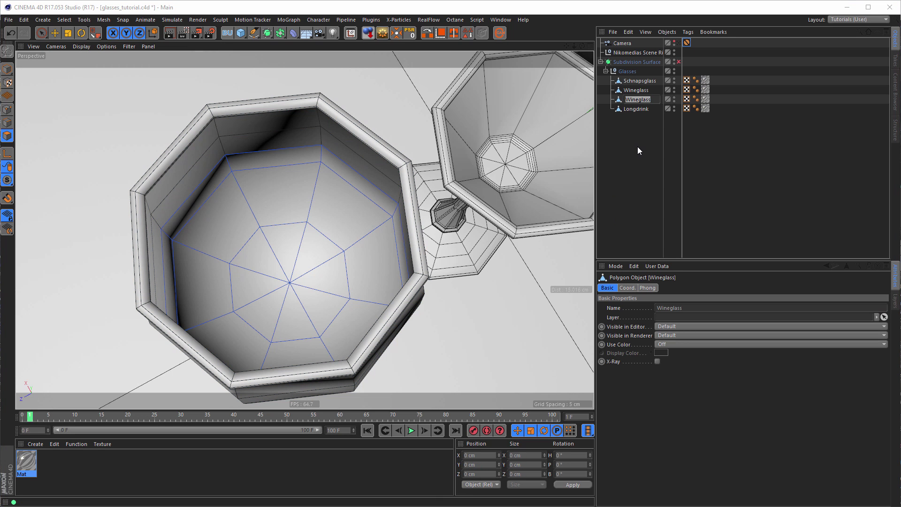
pyautogui.write('Li')
pyautogui.press('BackSpace')
pyautogui.press('BackSpace')
pyautogui.write('Wine')
pyautogui.press('Return')
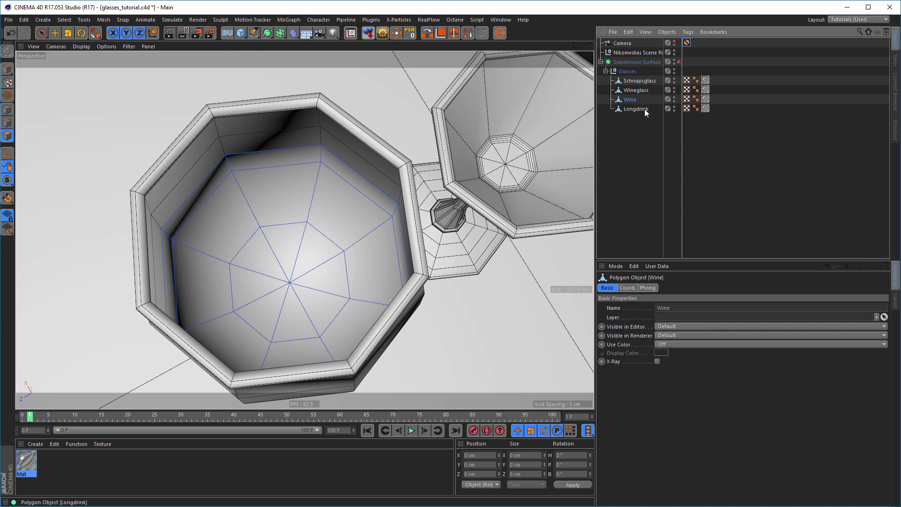
# Group the Wineglass and Wine objects under a null named Wineglass and save the scene.
pyautogui.keyDown('ctrl'); pyautogui.click(632, 90); pyautogui.keyUp('ctrl')
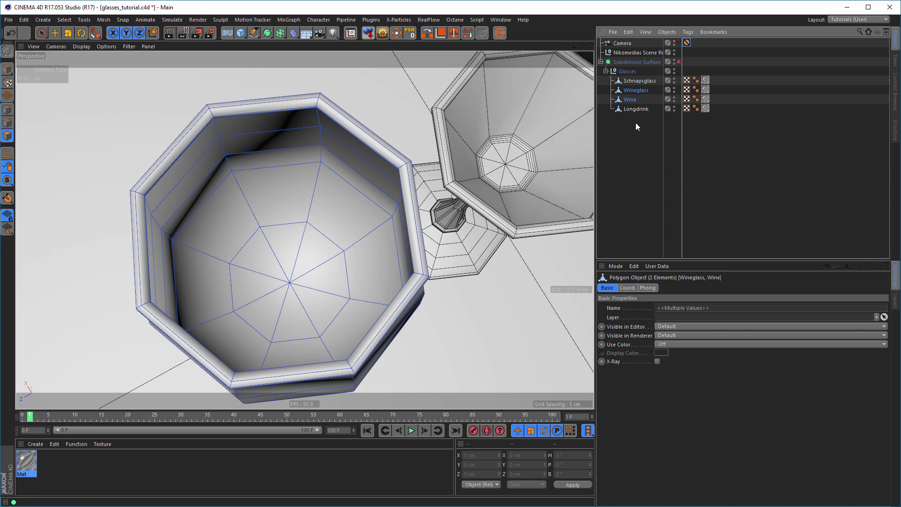
pyautogui.hotkey('alt', 'g')
pyautogui.doubleClick(629, 90)
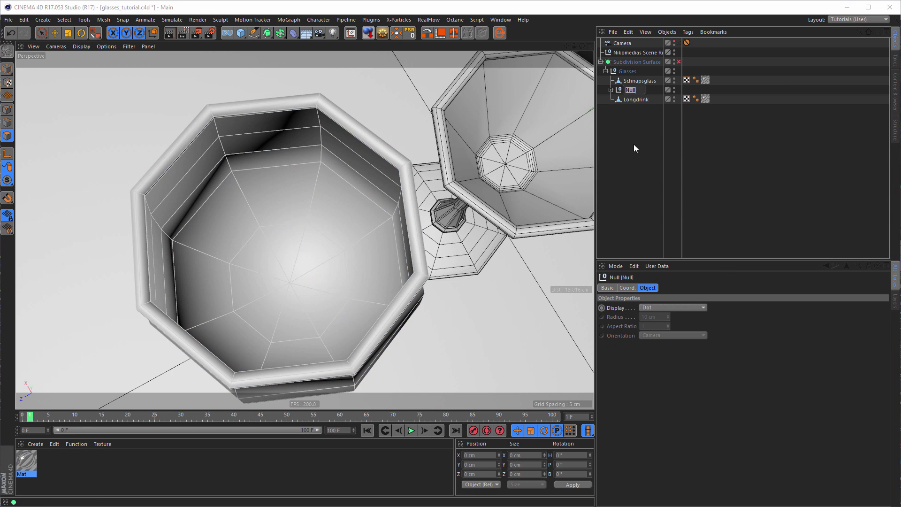
pyautogui.write('Wine')
pyautogui.write('glass')
pyautogui.press('Return')
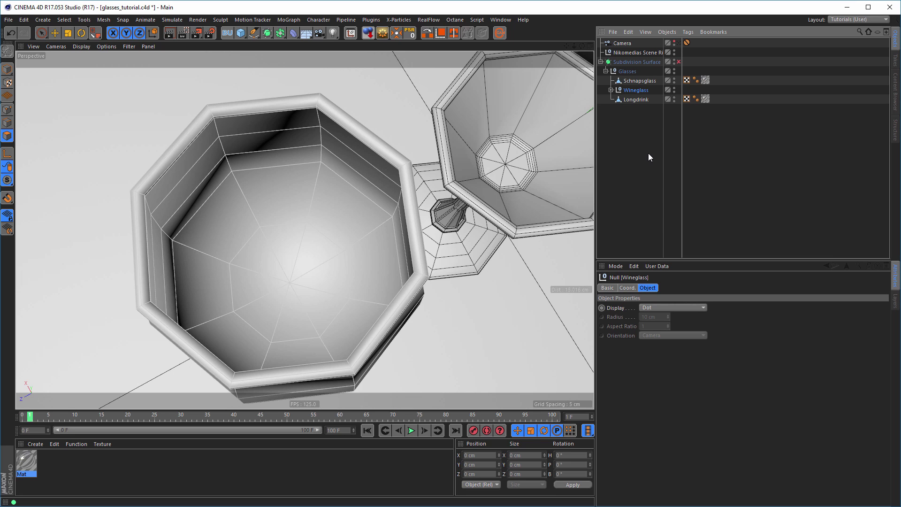
pyautogui.hotkey('ctrl', 's')
# Select the Wine object inside the Wineglass group and isolate it with the MagicSolo plugin.
pyautogui.click(610, 90)
pyautogui.click(636, 109)
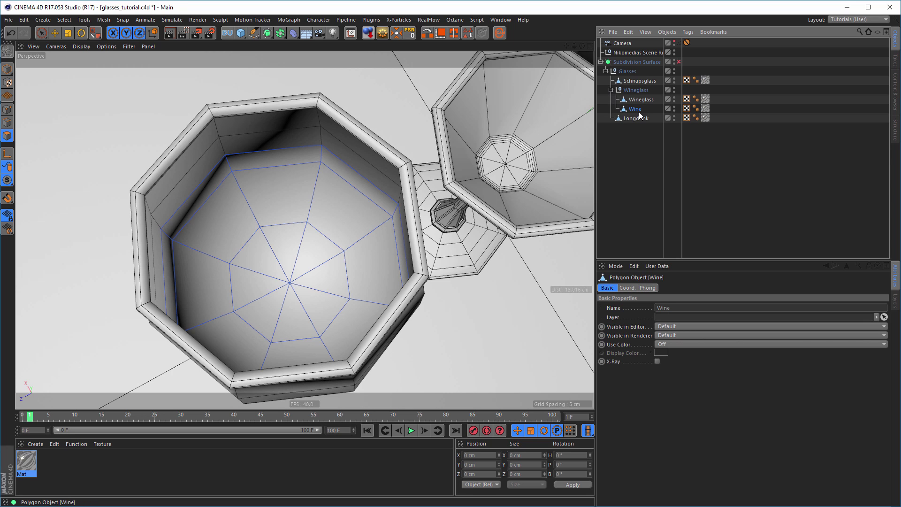
pyautogui.click(27, 461)
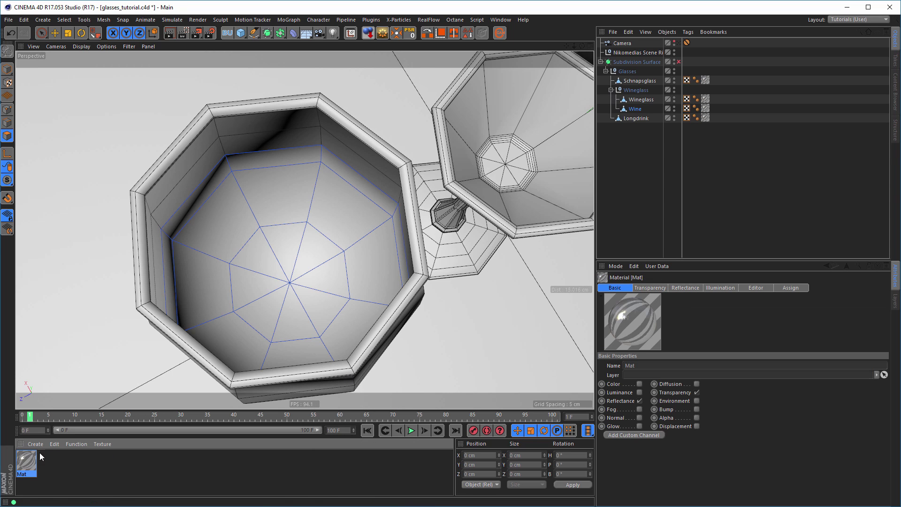
pyautogui.click(638, 109)
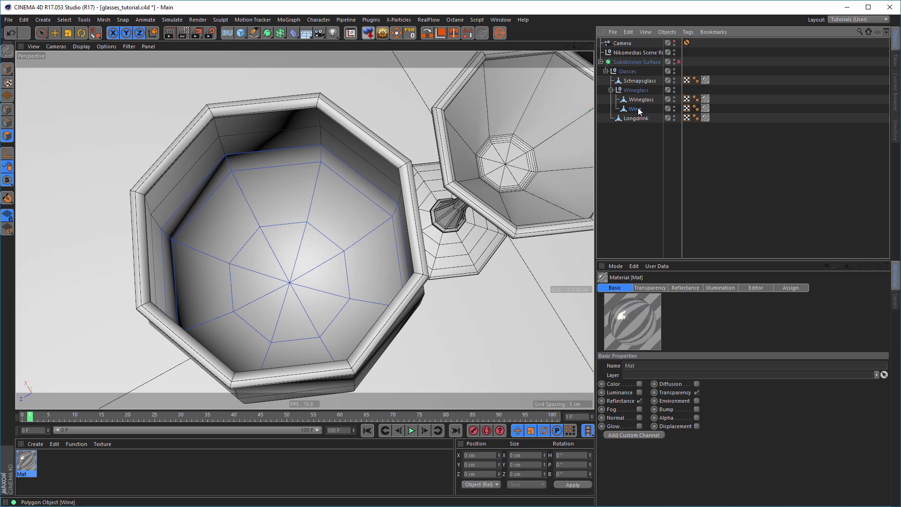
pyautogui.scroll(3, 434, 276)
pyautogui.keyDown('alt'); pyautogui.moveTo(434, 277); pyautogui.dragTo(396, 217); pyautogui.keyUp('alt')
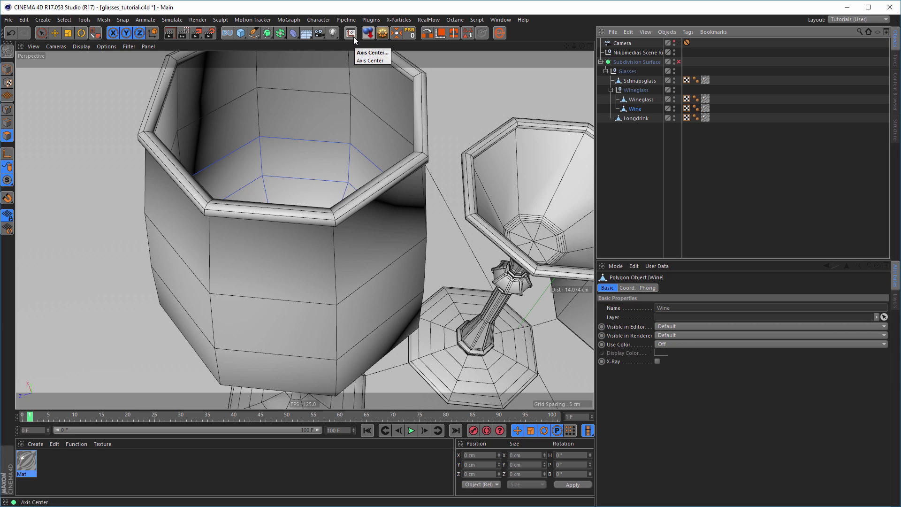
pyautogui.moveTo(7, 179); pyautogui.dragTo(26, 183)
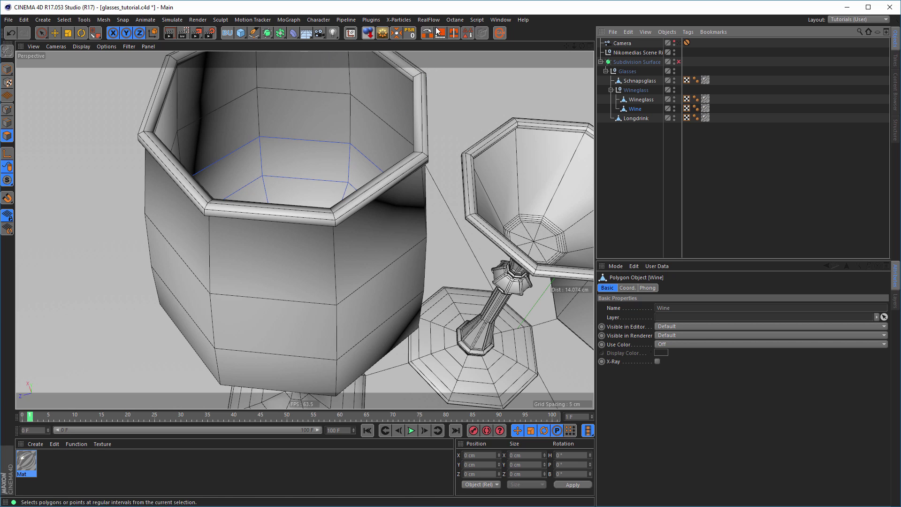
pyautogui.click(348, 22)
pyautogui.moveTo(350, 36)
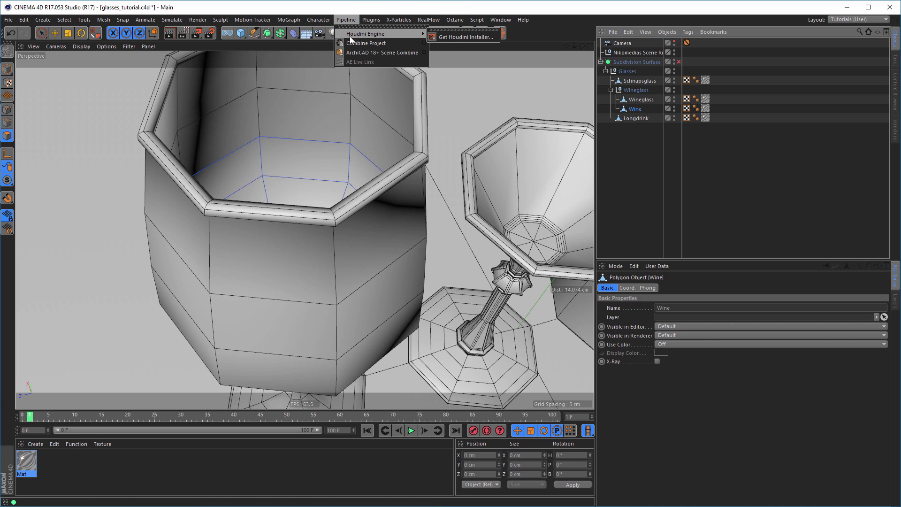
pyautogui.moveTo(287, 19)
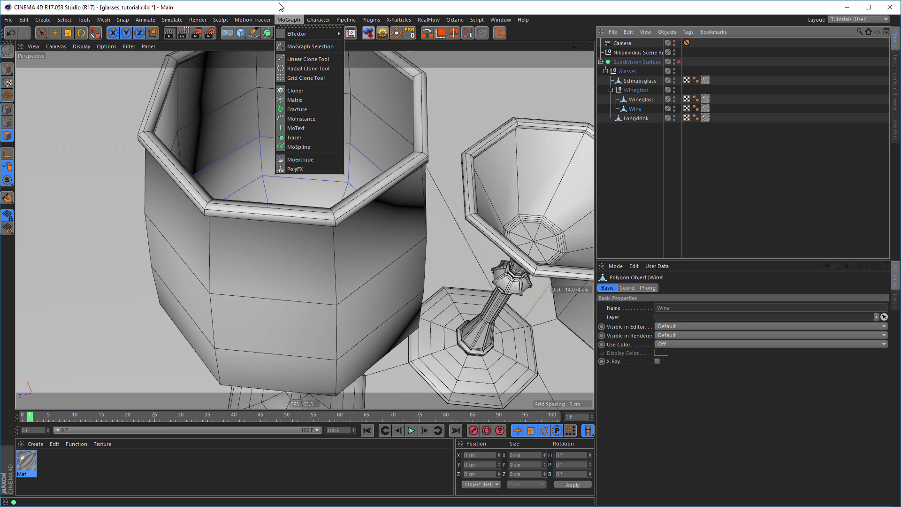
pyautogui.click(361, 11)
pyautogui.click(371, 21)
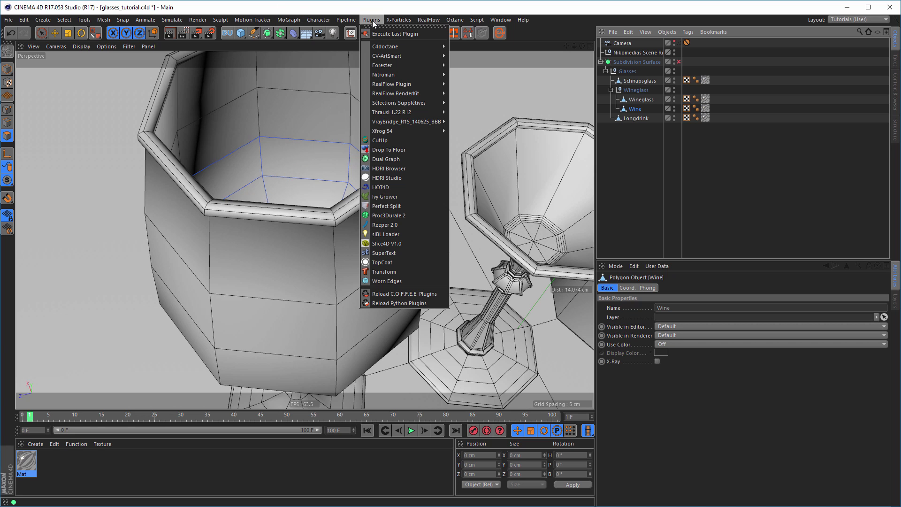
pyautogui.moveTo(419, 73)
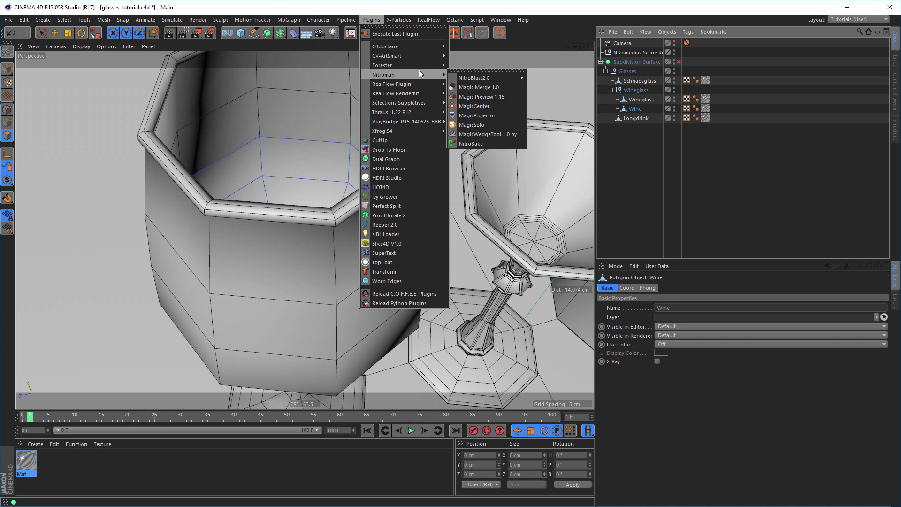
pyautogui.click(474, 125)
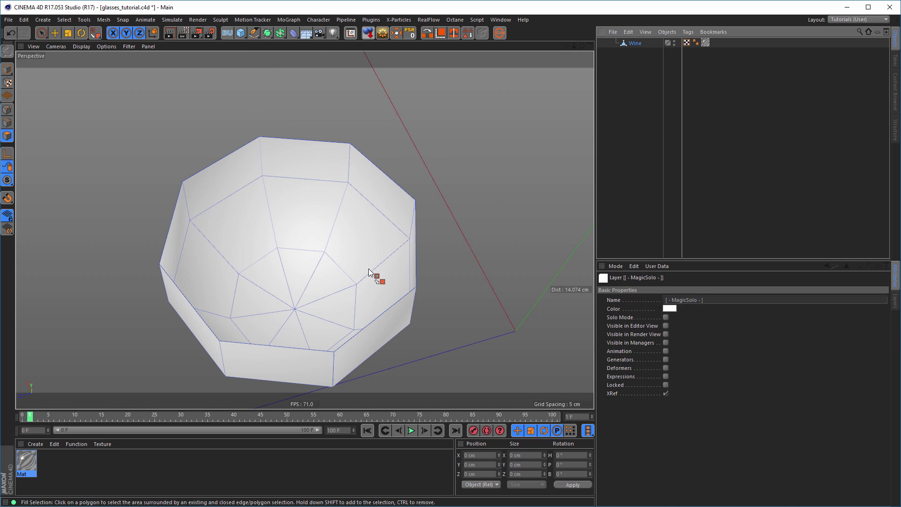
# Find the MagicSolo command by filtering the command list for "magic" and add its icon to the main toolbar.
pyautogui.keyDown('alt'); pyautogui.moveTo(392, 256); pyautogui.dragTo(414, 275); pyautogui.keyUp('alt')
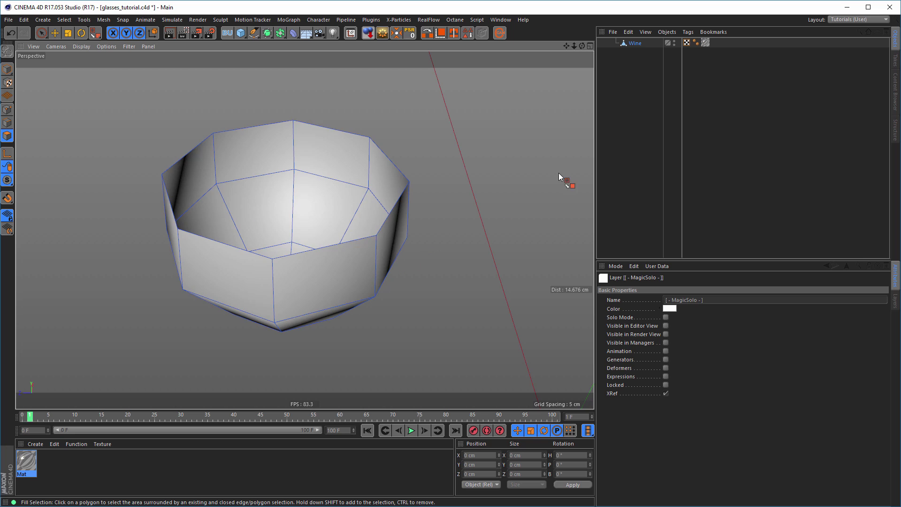
pyautogui.keyDown('alt'); pyautogui.moveTo(352, 241); pyautogui.dragTo(363, 237, button='middle'); pyautogui.keyUp('alt')
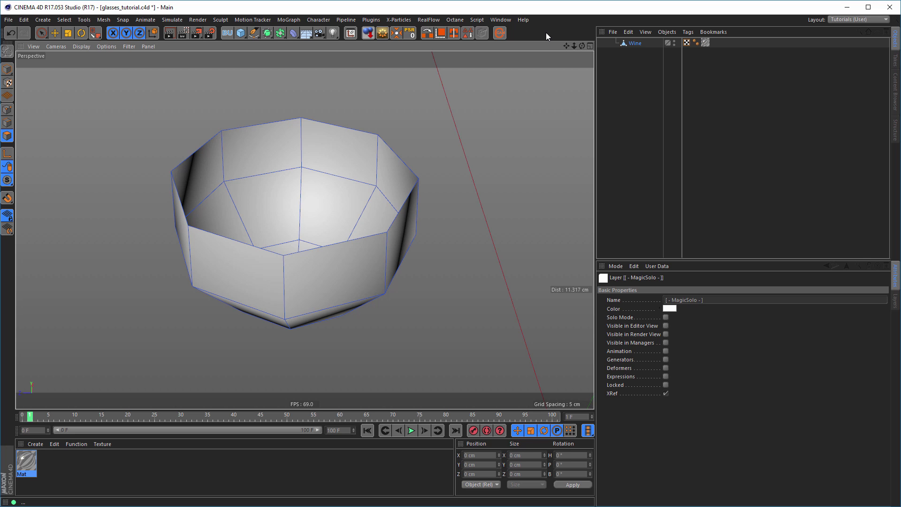
pyautogui.hotkey('shift', 'F12')
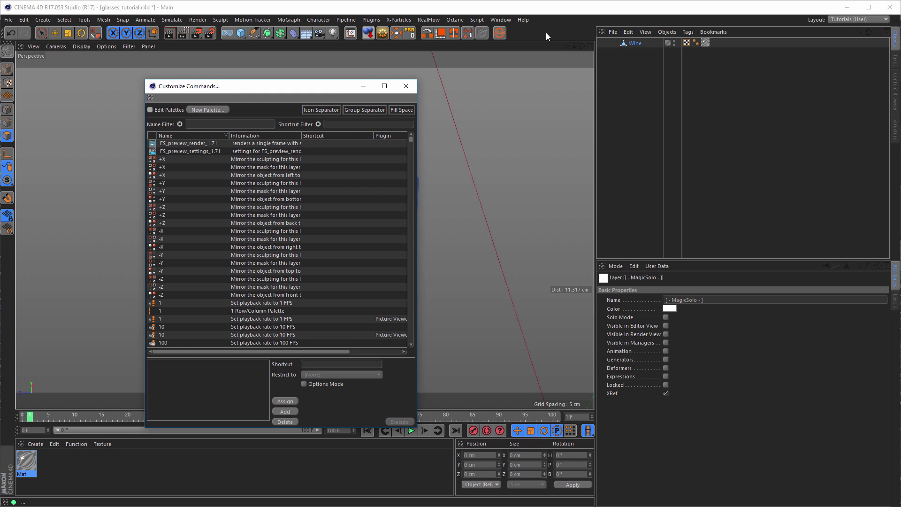
pyautogui.click(257, 124)
pyautogui.write('magic')
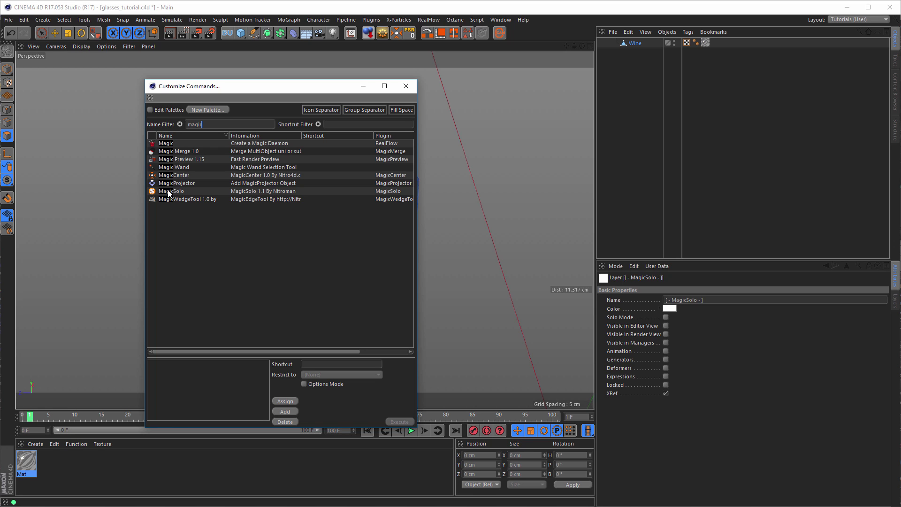
pyautogui.moveTo(168, 193); pyautogui.dragTo(517, 33)
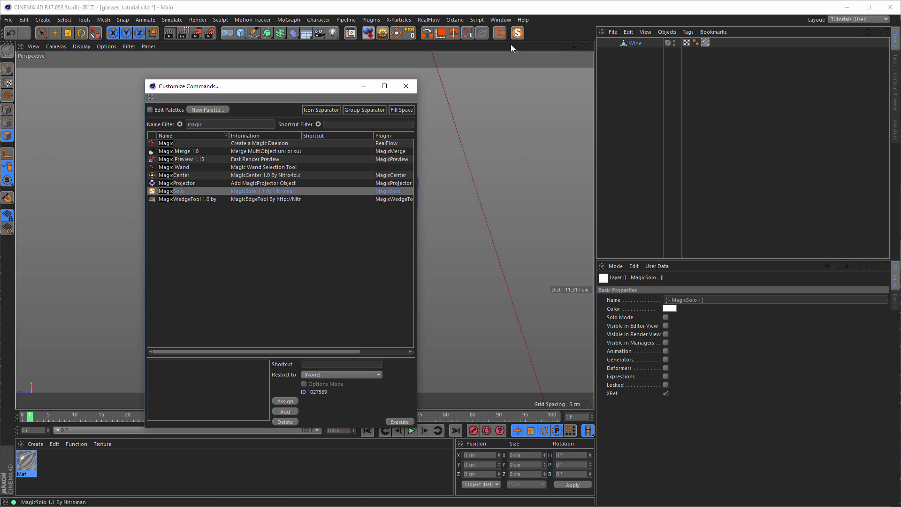
pyautogui.click(405, 88)
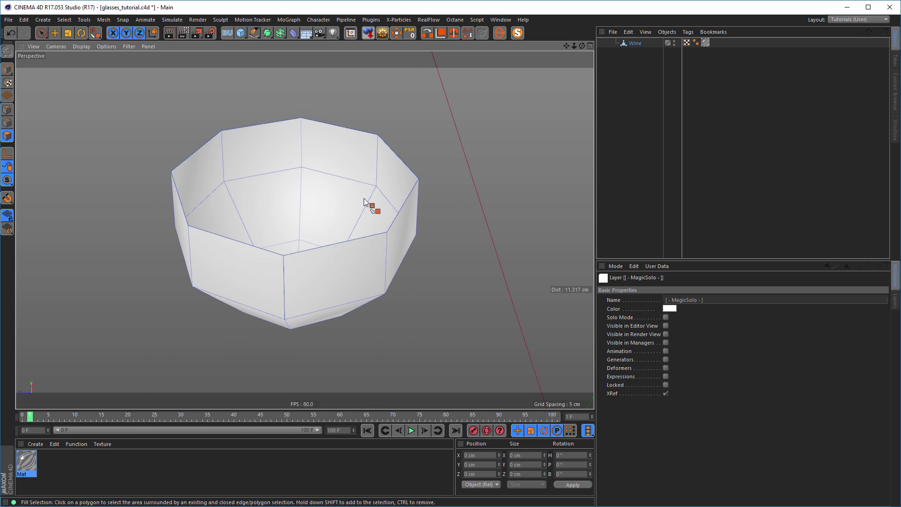
# Try capping the Wine mesh's open top with Close Polygon Hole, and undo the cap.
pyautogui.keyDown('alt'); pyautogui.moveTo(359, 150); pyautogui.dragTo(371, 148, button='right'); pyautogui.keyUp('alt')
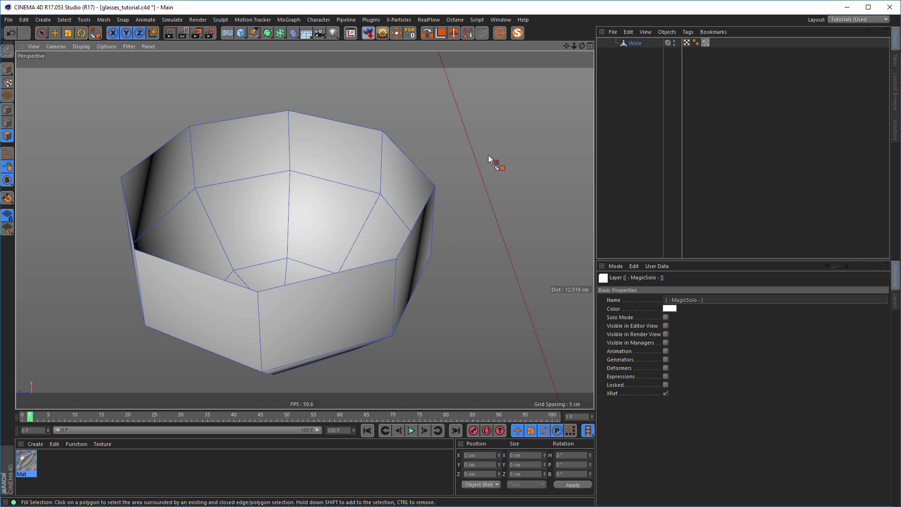
pyautogui.rightClick(496, 148)
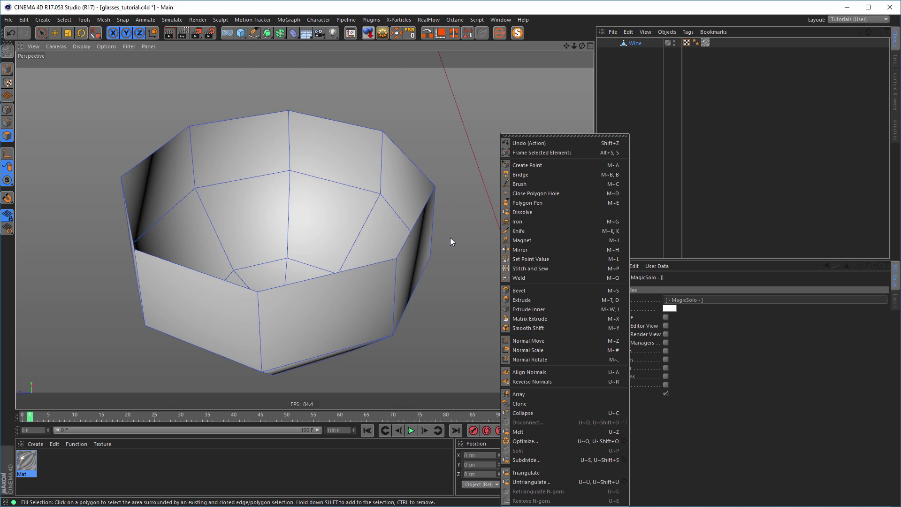
pyautogui.click(526, 193)
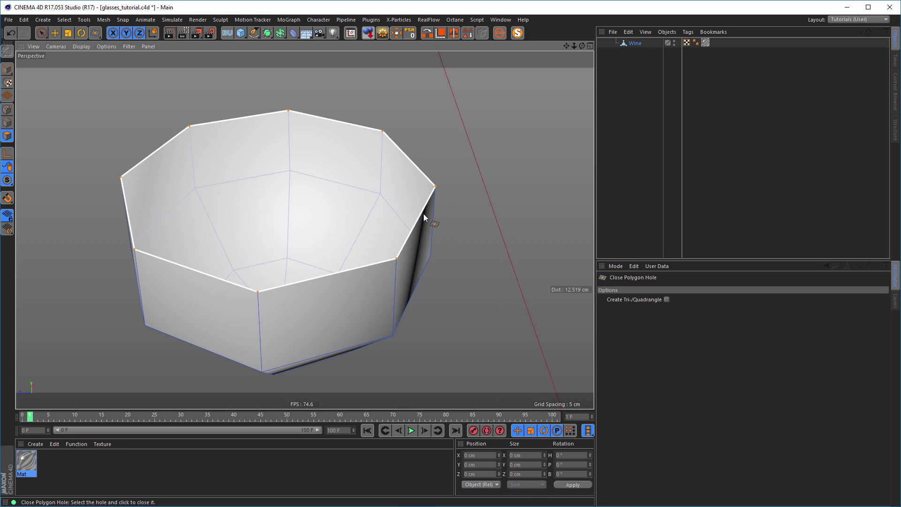
pyautogui.click(428, 188)
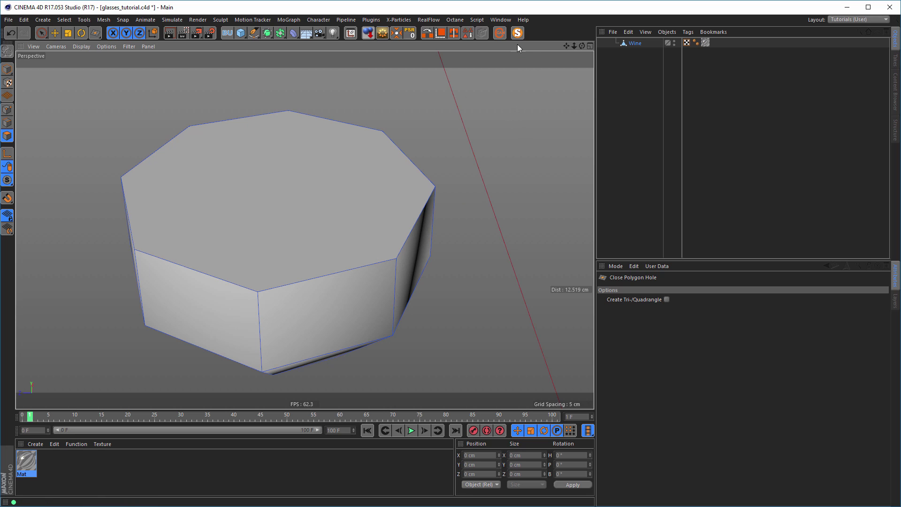
pyautogui.keyDown('alt'); pyautogui.moveTo(432, 209); pyautogui.dragTo(440, 201); pyautogui.keyUp('alt')
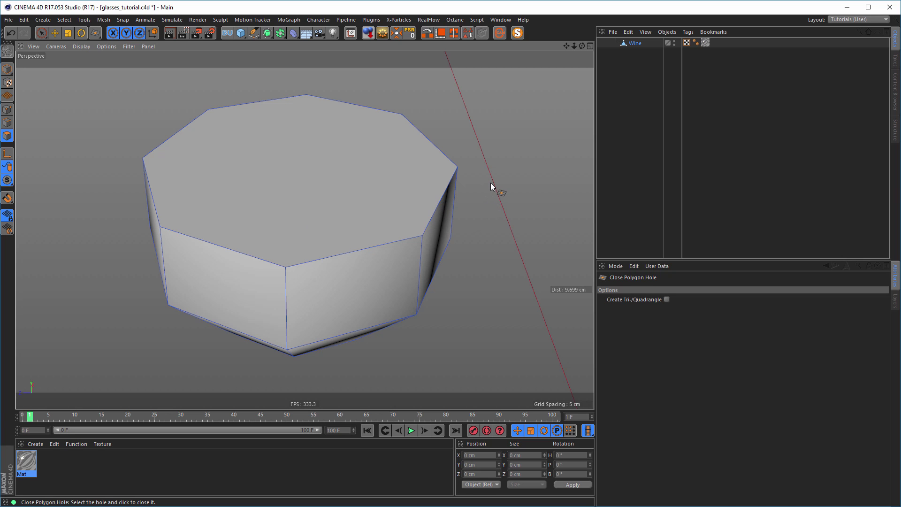
pyautogui.hotkey('ctrl', 'z')
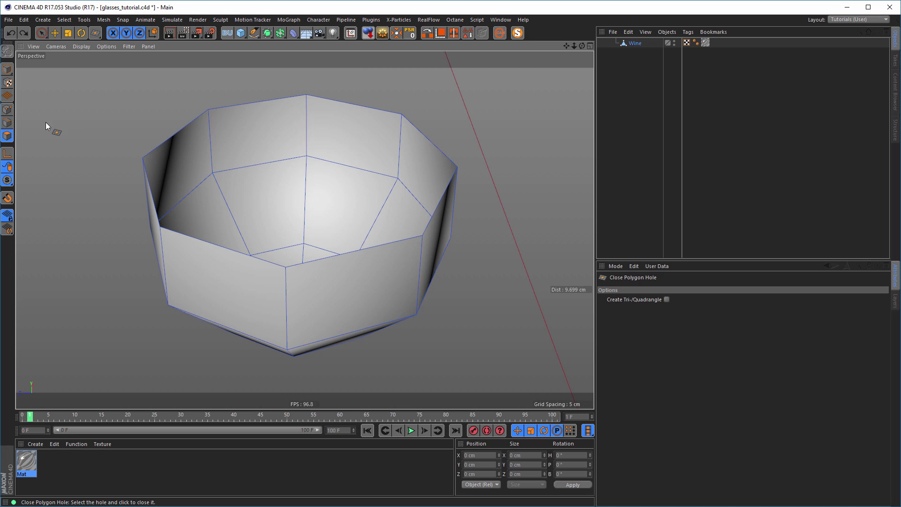
# Select the Wine mesh's open top edge loop and extrude it inward by scaling to about 4.97 cm across.
pyautogui.click(55, 33)
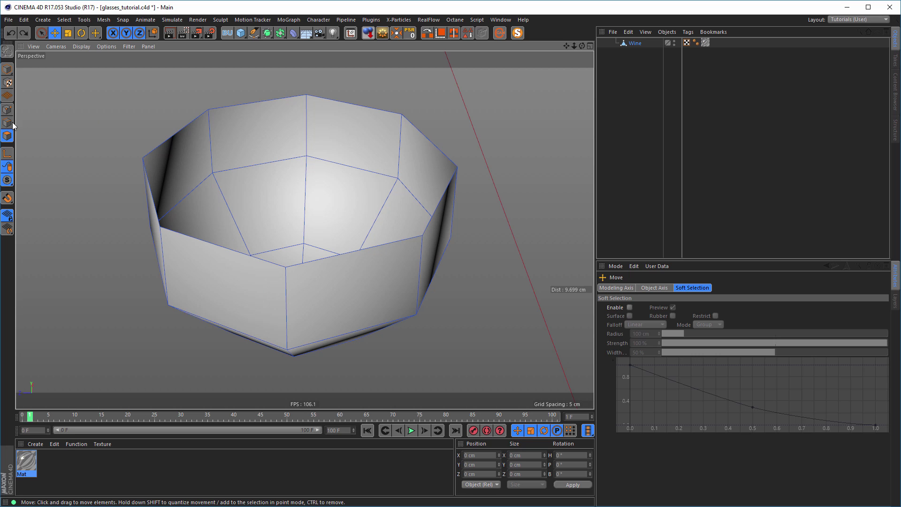
pyautogui.doubleClick(250, 257)
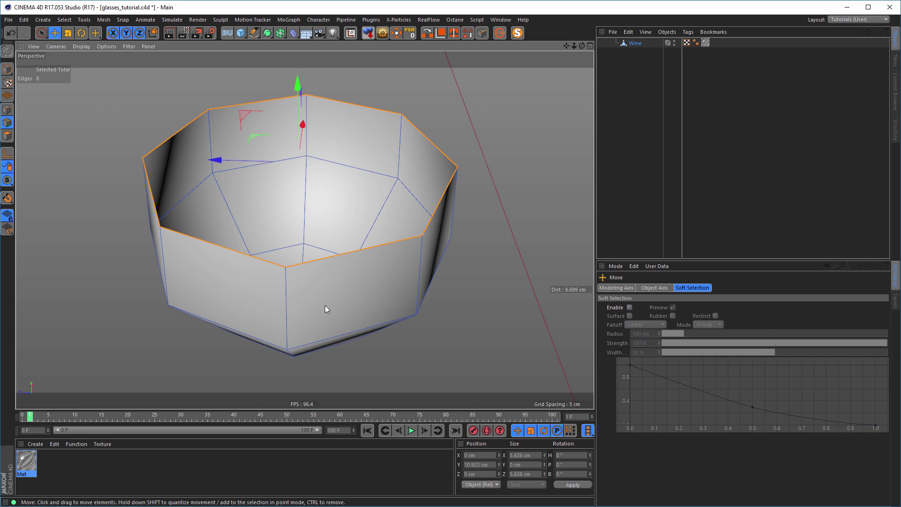
pyautogui.press('t')
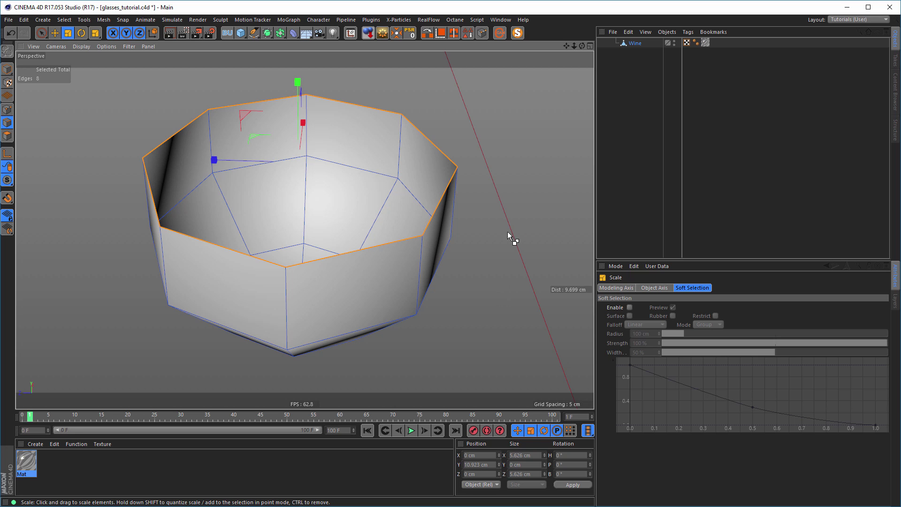
pyautogui.moveTo(508, 231); pyautogui.dragTo(461, 268)
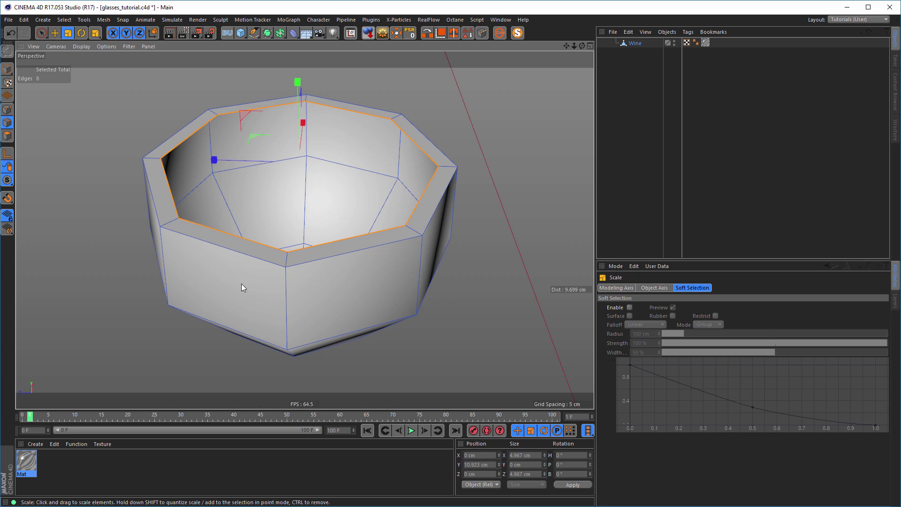
# Weld the inner ring's points into a single point at the centre of the wine surface.
pyautogui.click(7, 111)
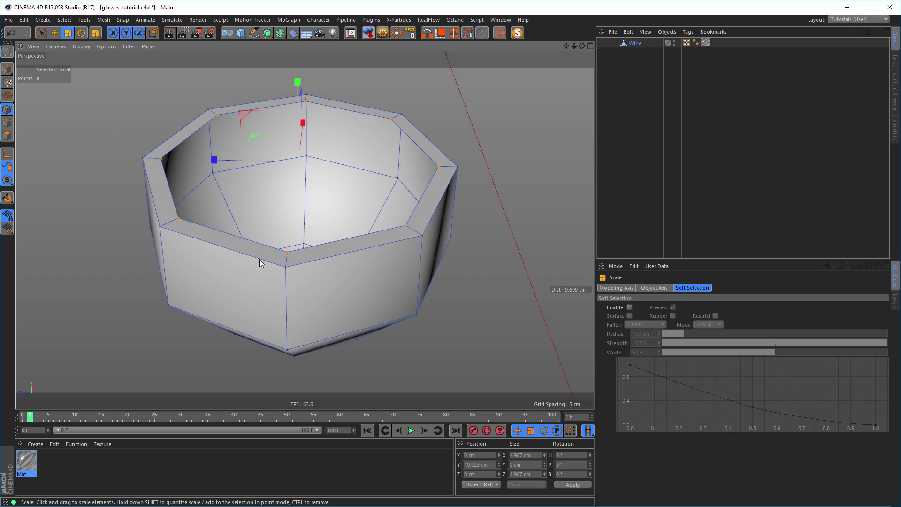
pyautogui.rightClick(506, 231)
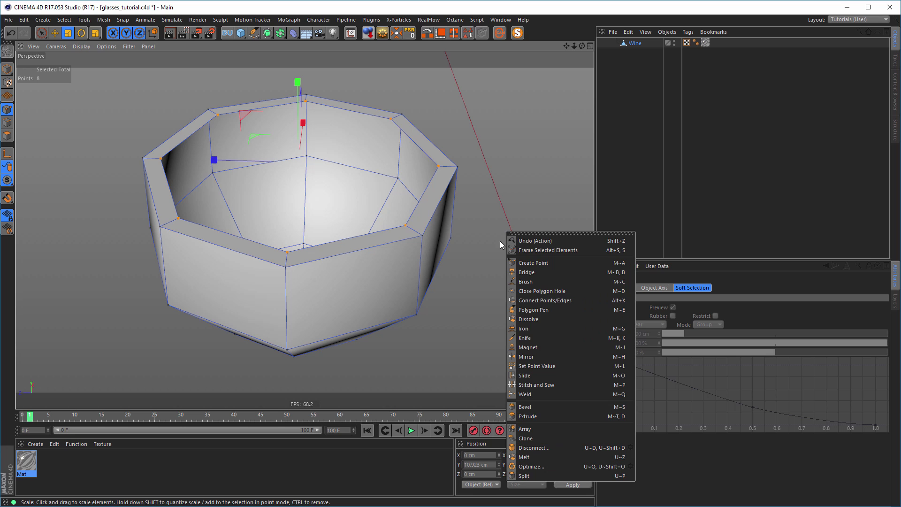
pyautogui.click(525, 395)
pyautogui.click(298, 165)
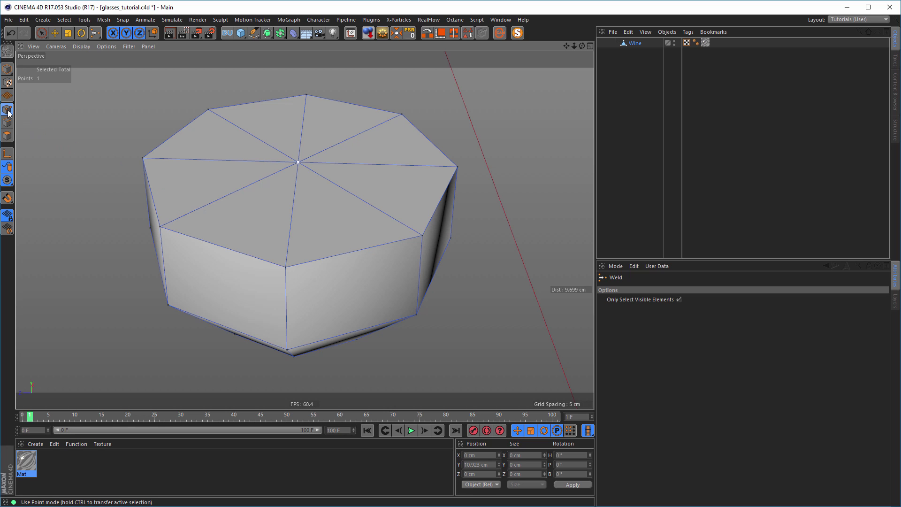
# Raise the centre point of the wine surface by about 0.1 cm along Y.
pyautogui.click(42, 34)
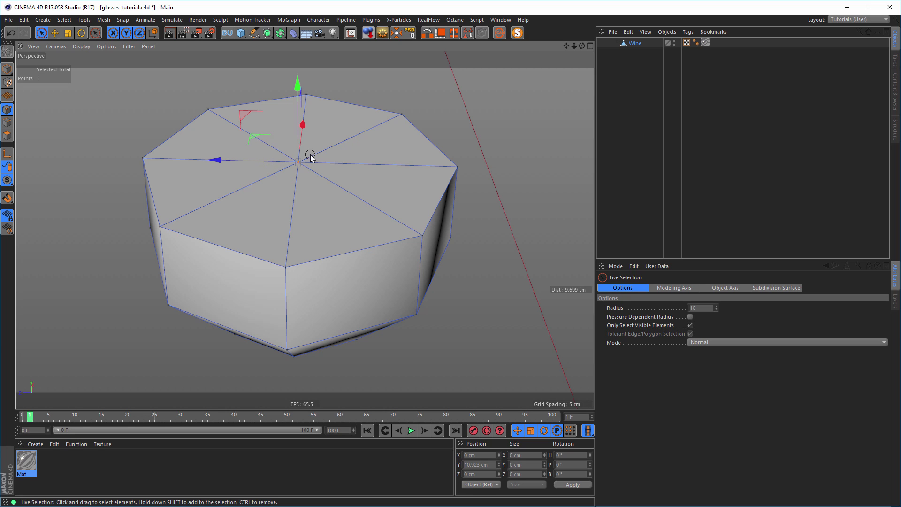
pyautogui.moveTo(298, 80); pyautogui.dragTo(303, 75)
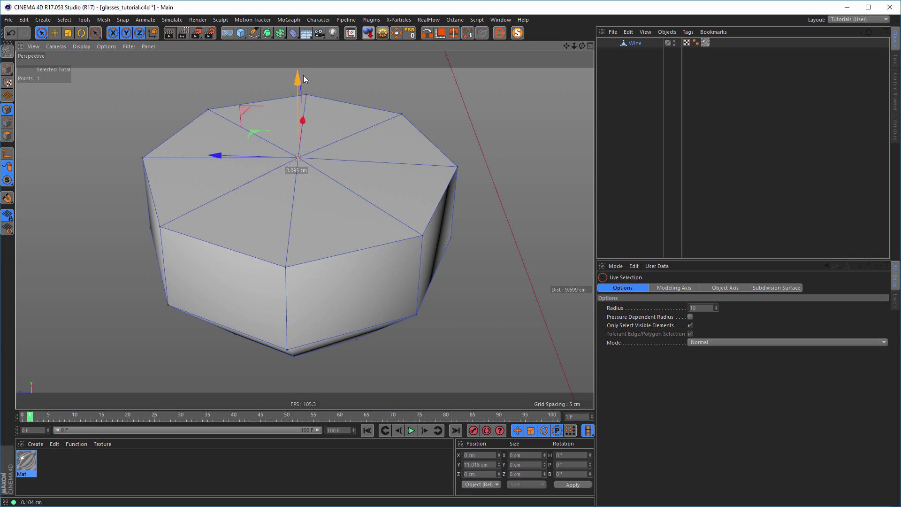
pyautogui.moveTo(303, 75); pyautogui.dragTo(303, 75)
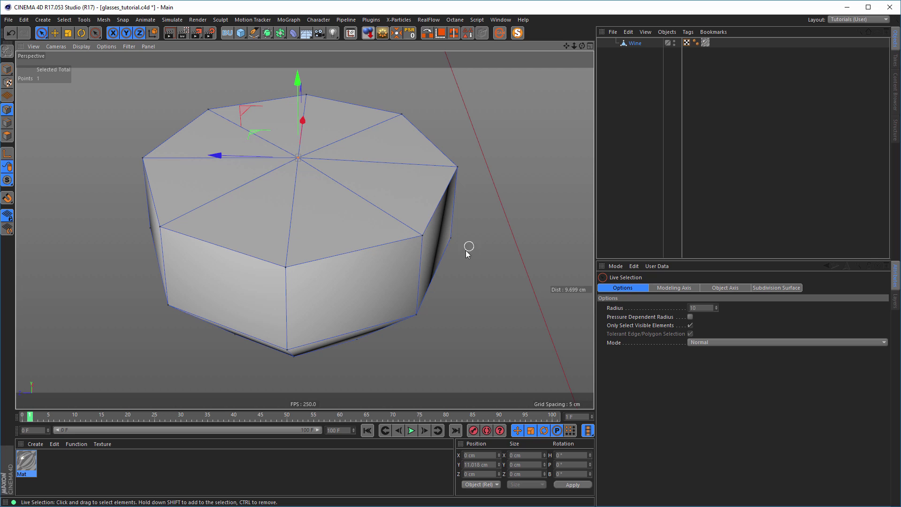
pyautogui.moveTo(437, 241)
pyautogui.keyDown('alt'); pyautogui.mouseDown()
pyautogui.moveTo(456, 285)
pyautogui.moveTo(439, 241)
pyautogui.moveTo(432, 255)
pyautogui.mouseUp(); pyautogui.keyUp('alt')
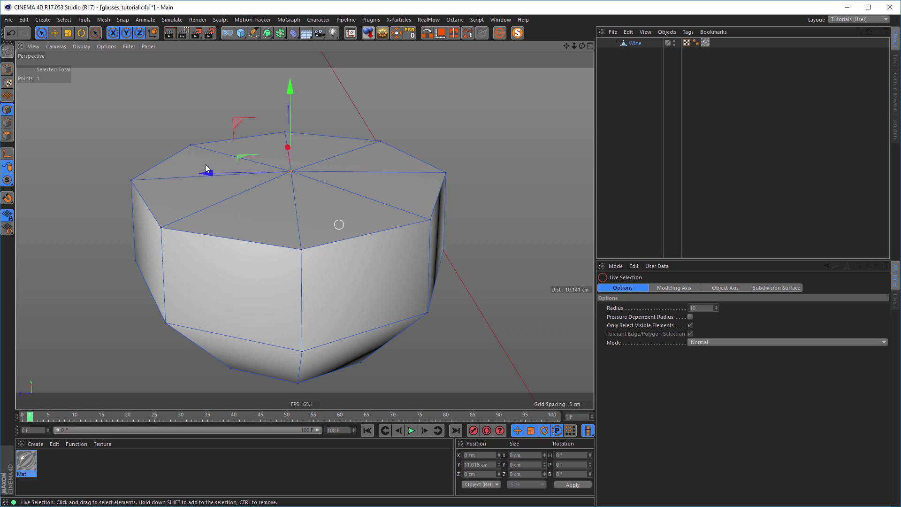
pyautogui.click(58, 36)
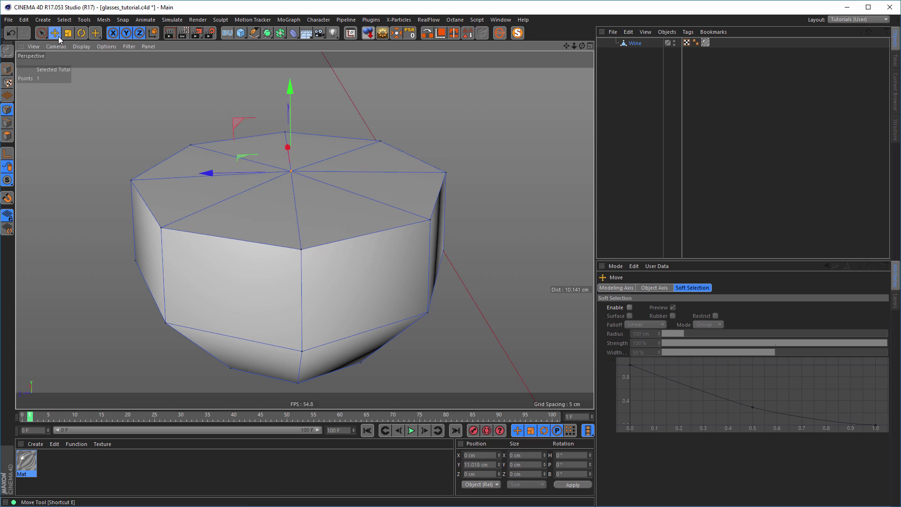
pyautogui.doubleClick(232, 241)
pyautogui.press('u')
pyautogui.press('l')
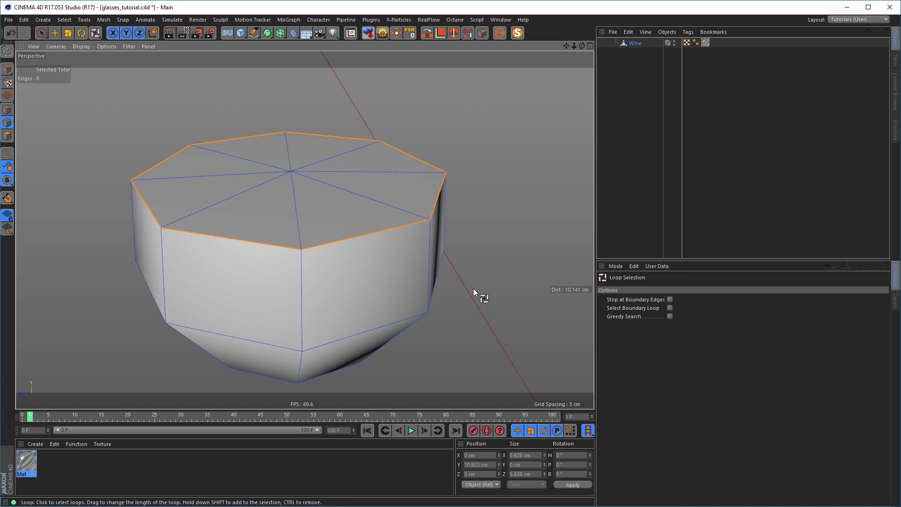
pyautogui.scroll(3, 440, 210)
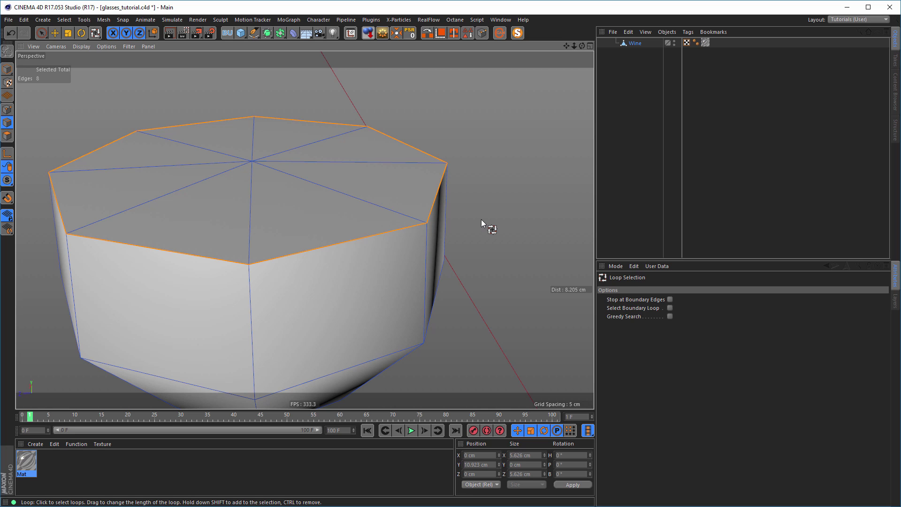
pyautogui.hotkey('ctrl', 'shift', 'a')
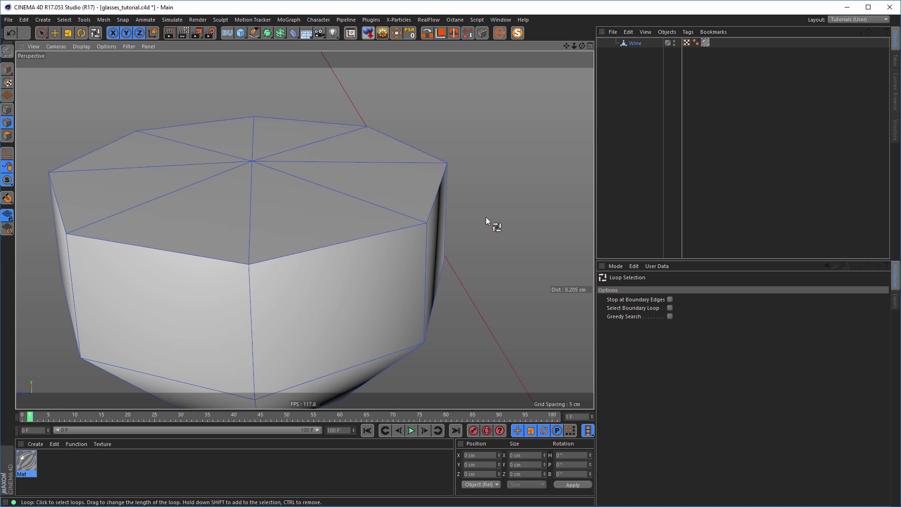
# Bevel the edge loop around the wine surface's rim with an offset of about 0.04 cm.
pyautogui.press('m')
pyautogui.press('s')
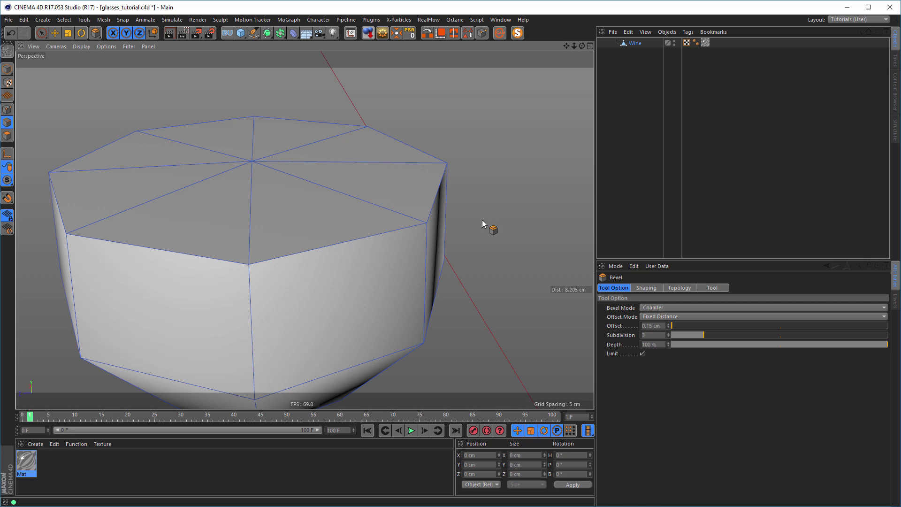
pyautogui.doubleClick(384, 232)
pyautogui.moveTo(466, 230); pyautogui.dragTo(448, 230)
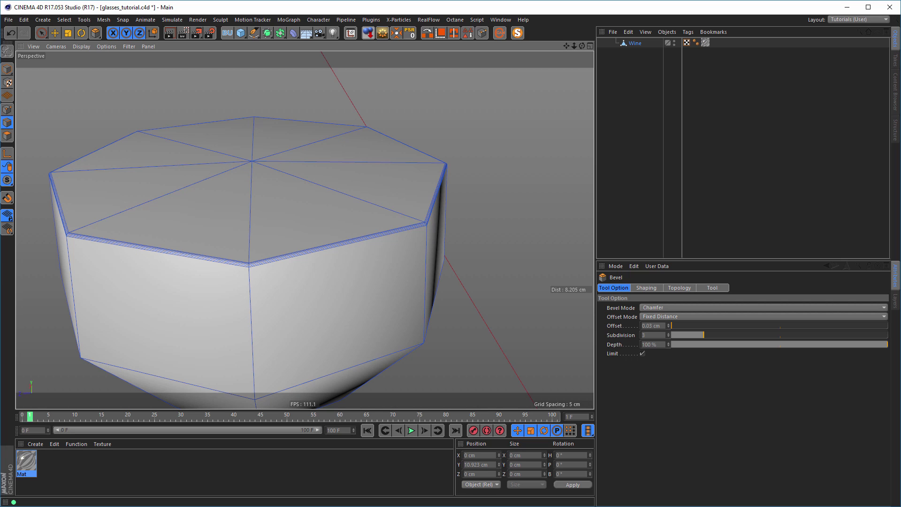
pyautogui.moveTo(448, 230); pyautogui.dragTo(451, 230)
# End the MagicSolo isolation to bring back the whole scene and switch to Model mode.
pyautogui.scroll(-5, 354, 262)
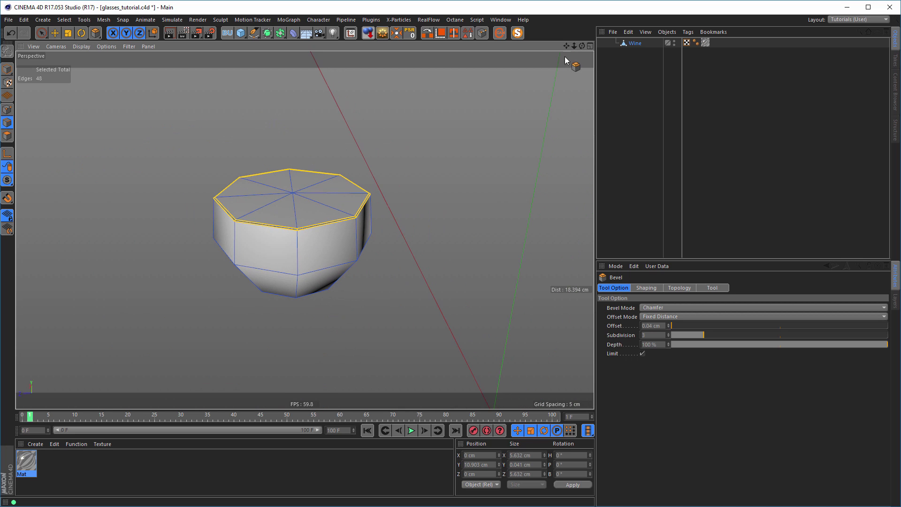
pyautogui.click(517, 33)
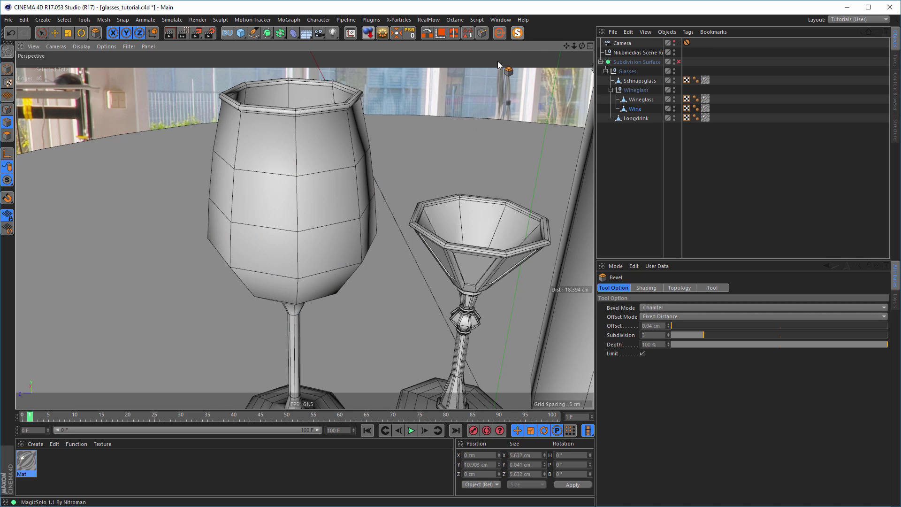
pyautogui.keyDown('alt'); pyautogui.moveTo(323, 202); pyautogui.dragTo(303, 188); pyautogui.keyUp('alt')
pyautogui.click(7, 69)
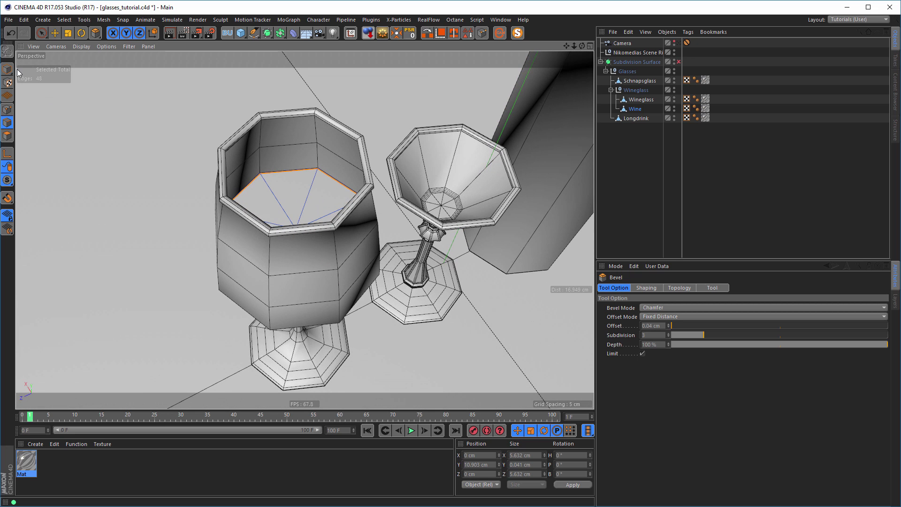
# Enable the Subdivision Surface on the glasses and look through the scene camera.
pyautogui.click(679, 62)
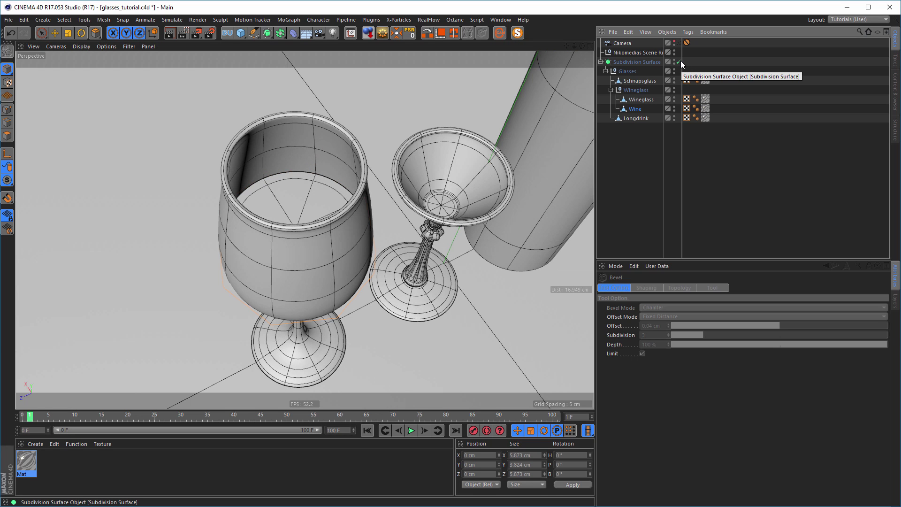
pyautogui.click(681, 61)
pyautogui.click(681, 61)
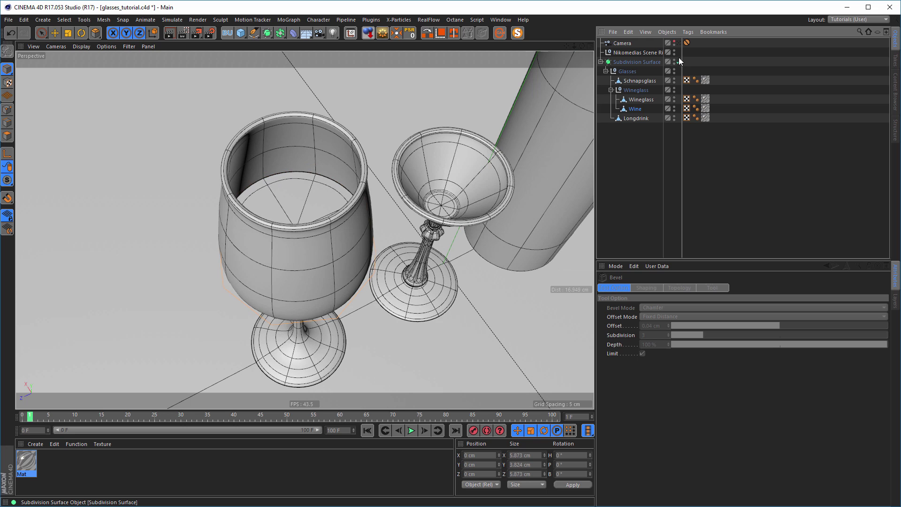
pyautogui.click(679, 43)
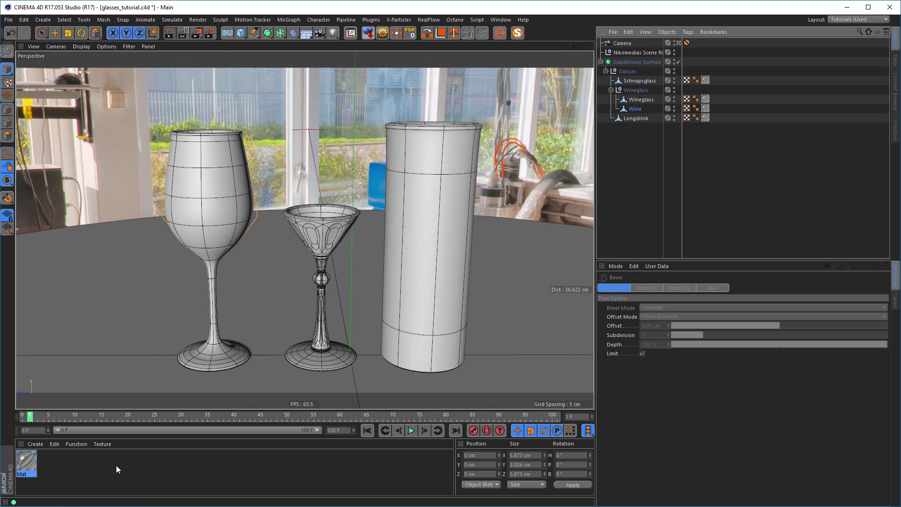
# Rename the material Mat as Glass, then duplicate it and name the copy Wine.
pyautogui.doubleClick(27, 461)
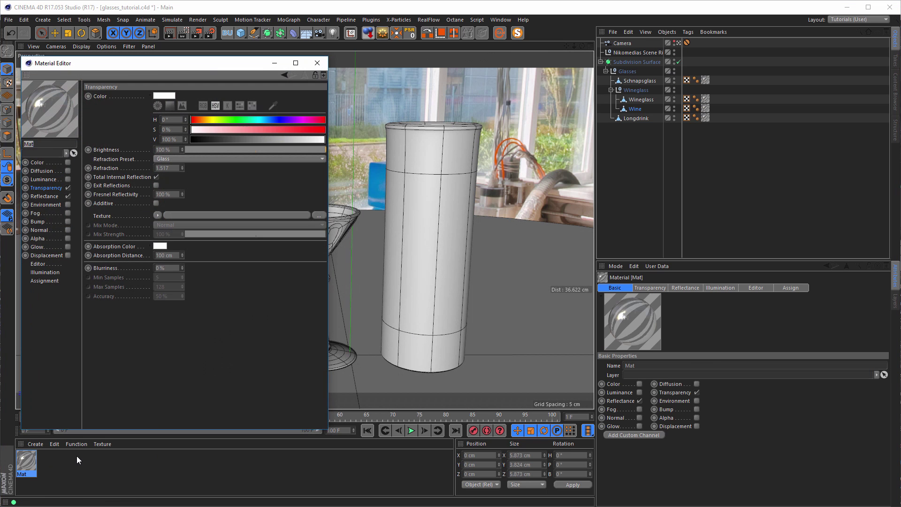
pyautogui.write('Glass')
pyautogui.press('Return')
pyautogui.moveTo(26, 463); pyautogui.dragTo(55, 463)
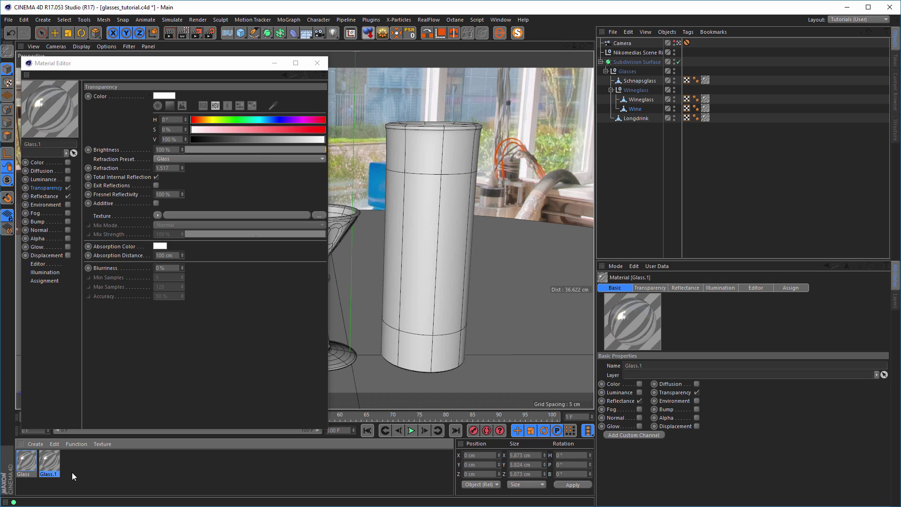
pyautogui.click(57, 144)
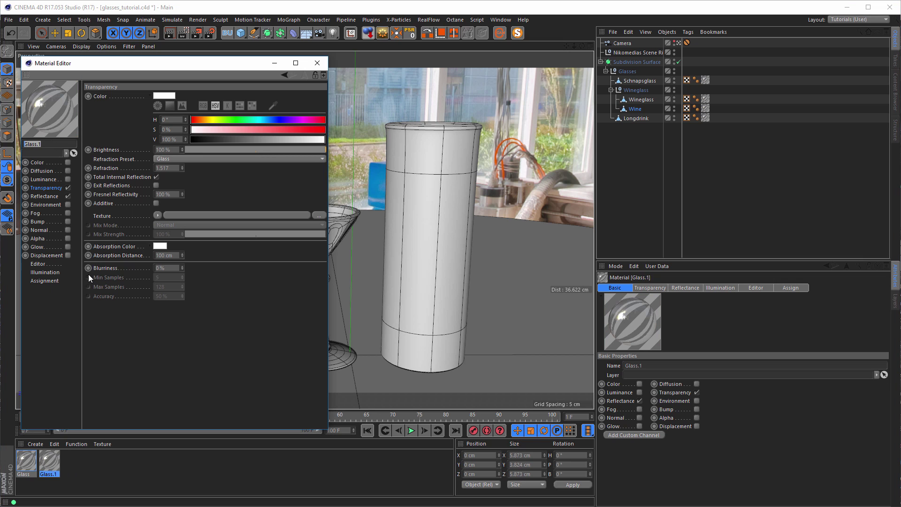
pyautogui.write('Wine')
pyautogui.press('Return')
# Set the Wine material's transparency color to dark red with 100% saturation and 47% value, and close its editor.
pyautogui.moveTo(256, 130); pyautogui.dragTo(321, 130)
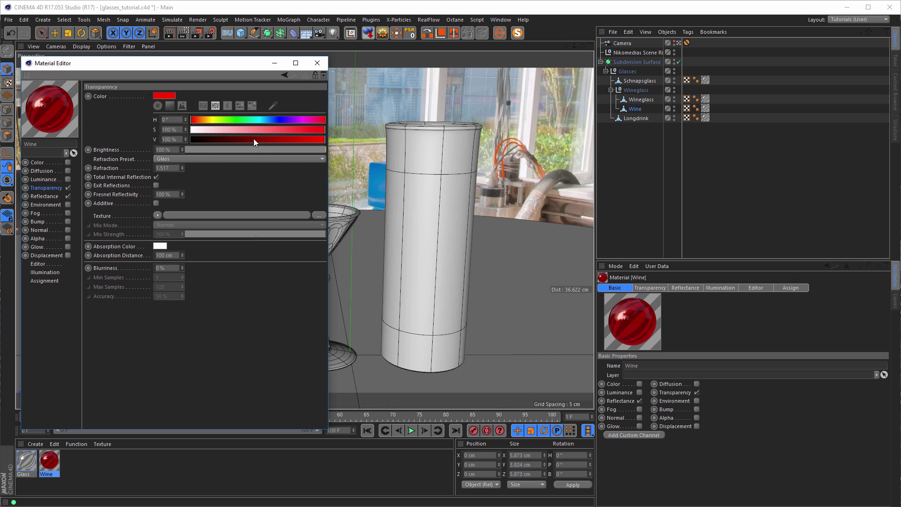
pyautogui.moveTo(253, 139); pyautogui.dragTo(244, 140)
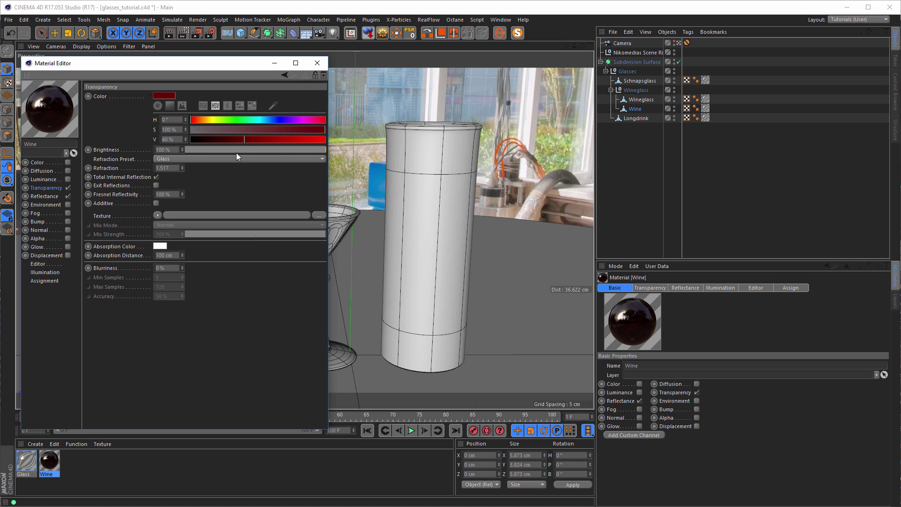
pyautogui.moveTo(248, 138); pyautogui.dragTo(253, 141)
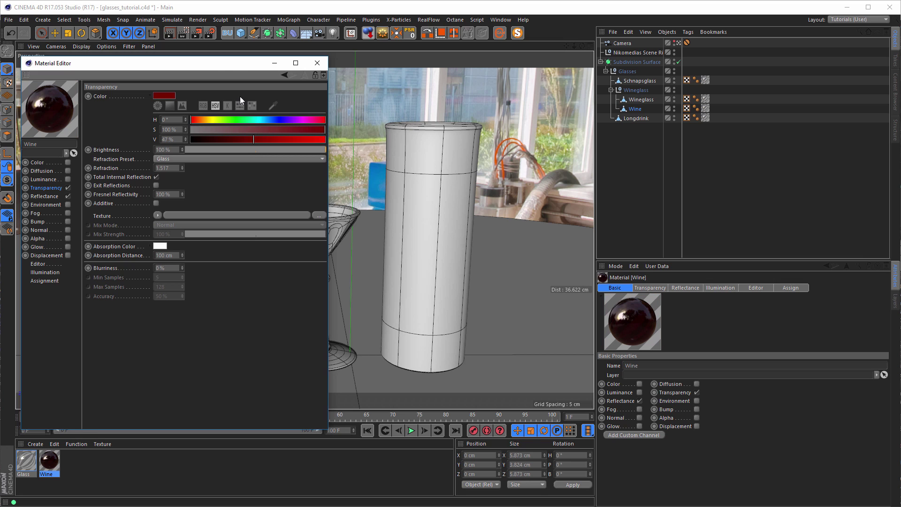
pyautogui.moveTo(235, 64); pyautogui.dragTo(455, 78)
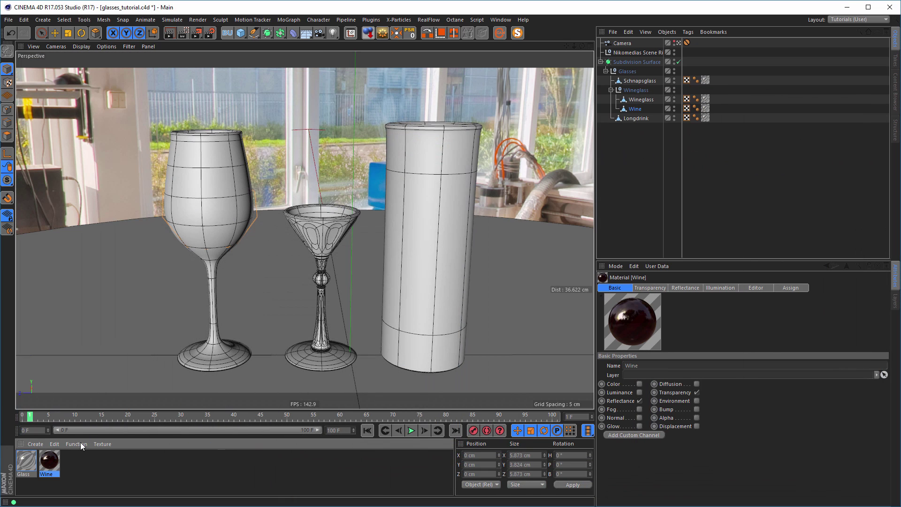
# Replace the Wine object's glass material with the Wine material and preview the result in the Interactive Render Region.
pyautogui.moveTo(46, 458); pyautogui.dragTo(706, 108)
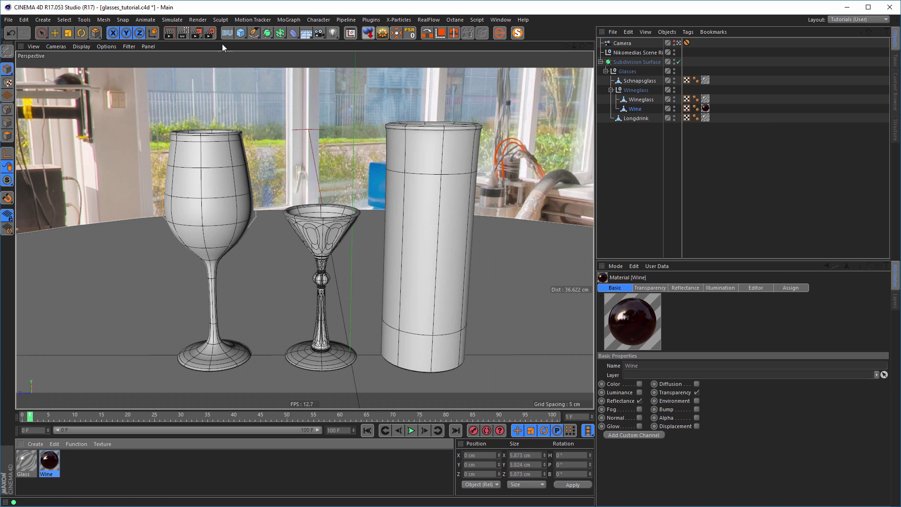
pyautogui.click(184, 32)
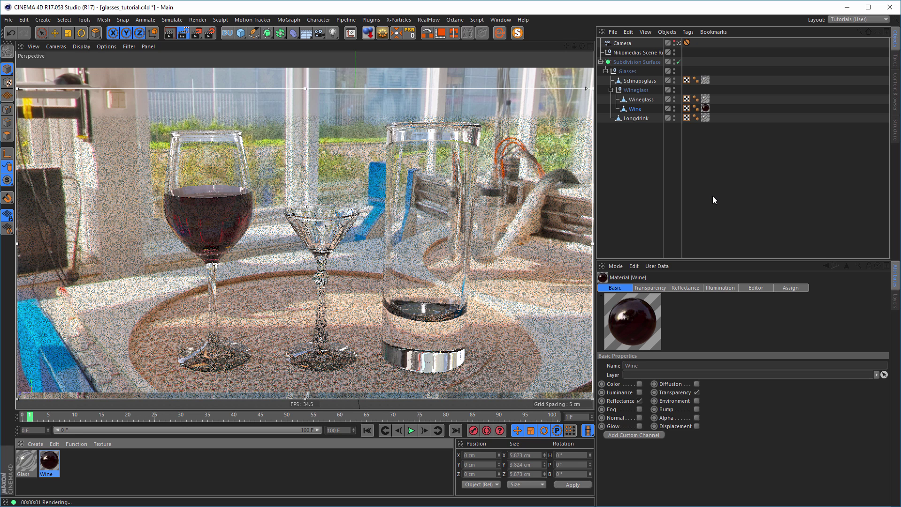
pyautogui.click(712, 196)
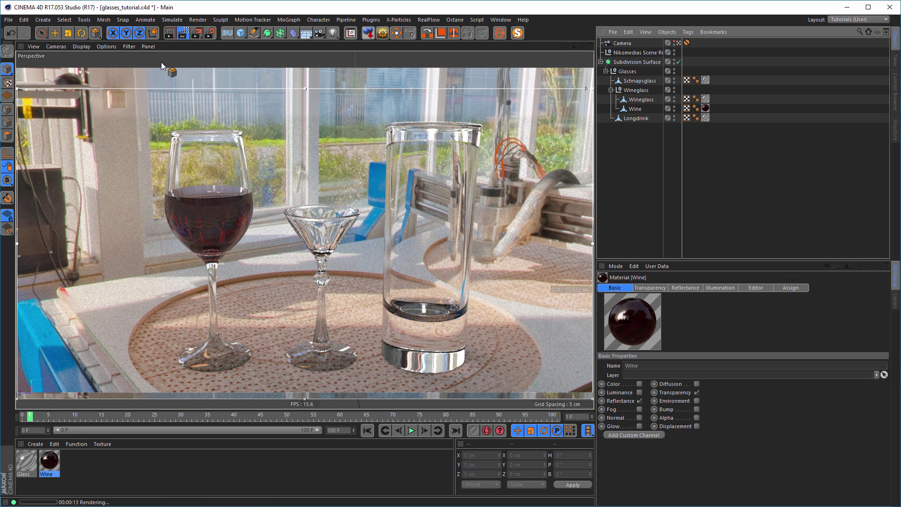
pyautogui.click(183, 33)
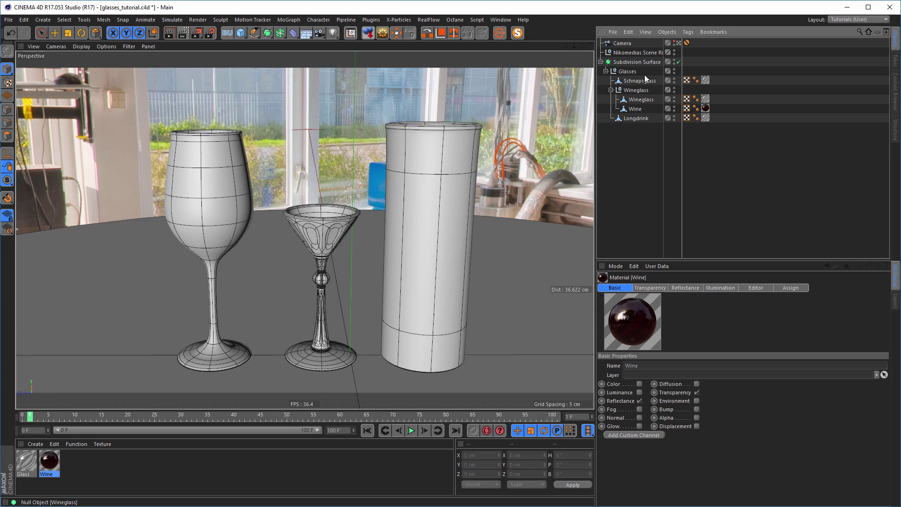
# Leave the scene camera and raise the centre point of the wine surface to a Y position of about 11.07 cm.
pyautogui.click(678, 42)
pyautogui.scroll(4, 290, 229)
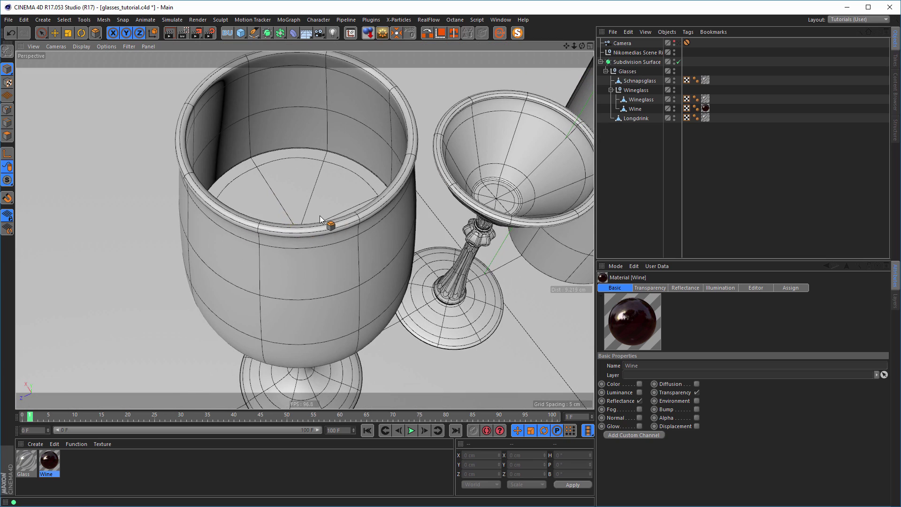
pyautogui.click(8, 109)
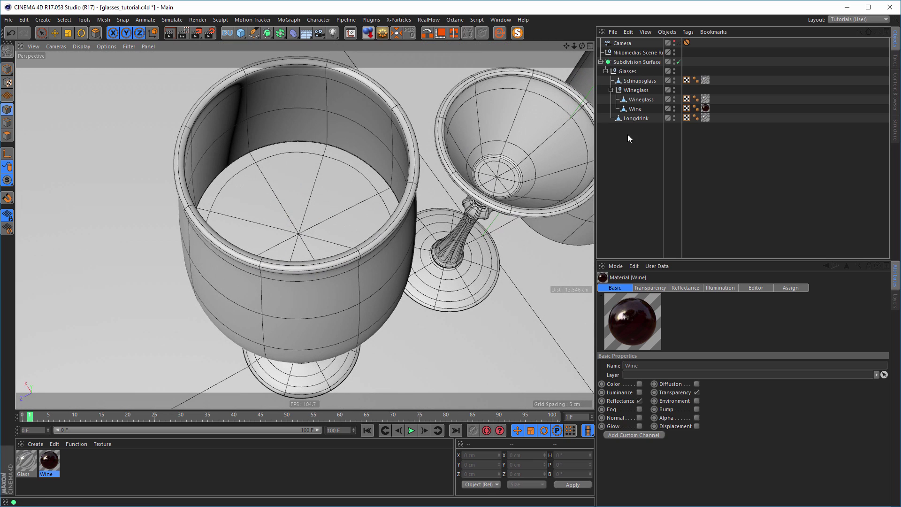
pyautogui.click(634, 109)
pyautogui.click(299, 233)
pyautogui.press('space')
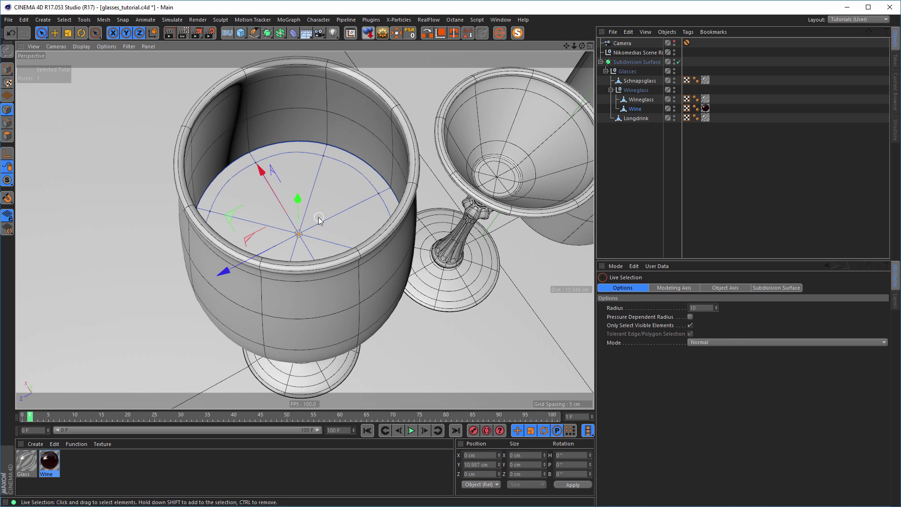
pyautogui.keyDown('alt'); pyautogui.moveTo(309, 234); pyautogui.dragTo(312, 232); pyautogui.keyUp('alt')
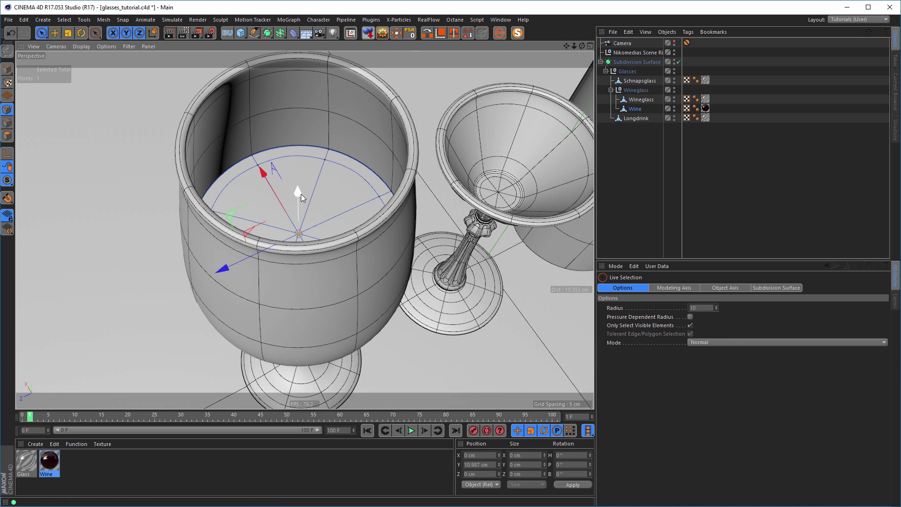
pyautogui.moveTo(299, 190); pyautogui.dragTo(300, 195)
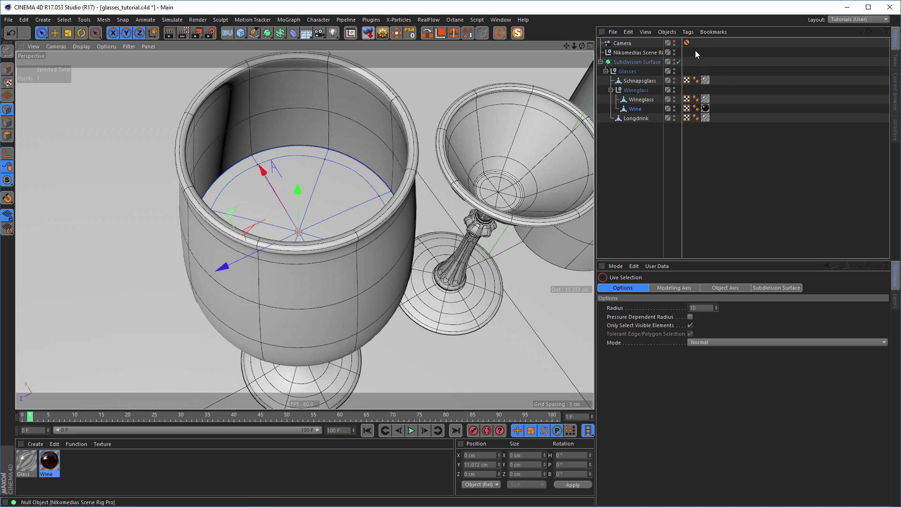
# Preview the adjusted wine surface through the scene camera with the Interactive Render Region, and turn the preview off.
pyautogui.click(679, 43)
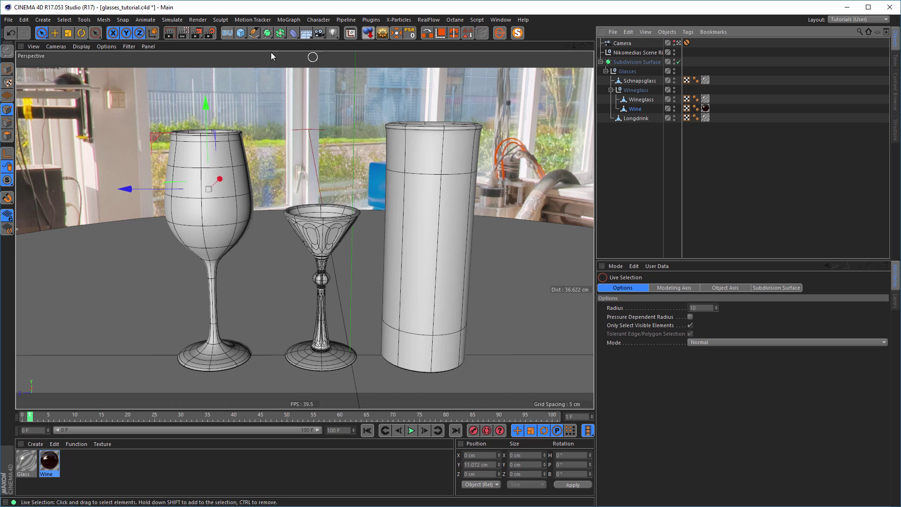
pyautogui.click(182, 33)
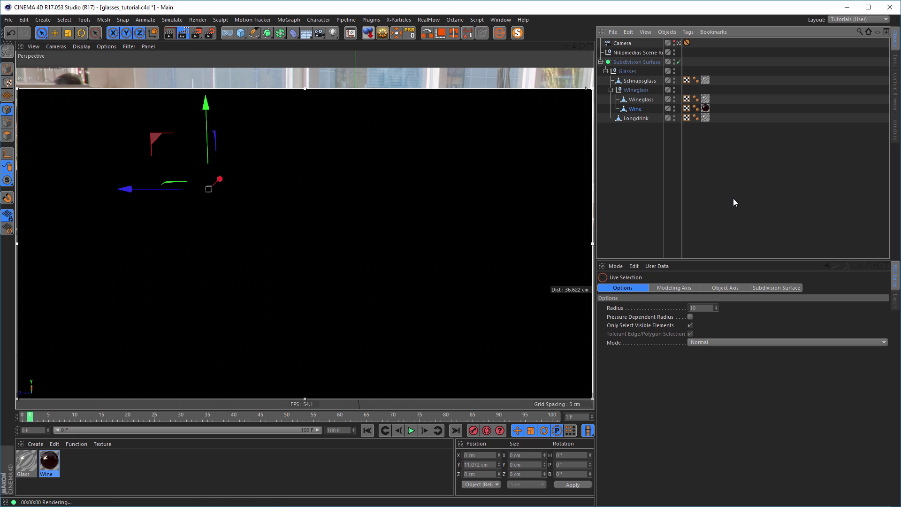
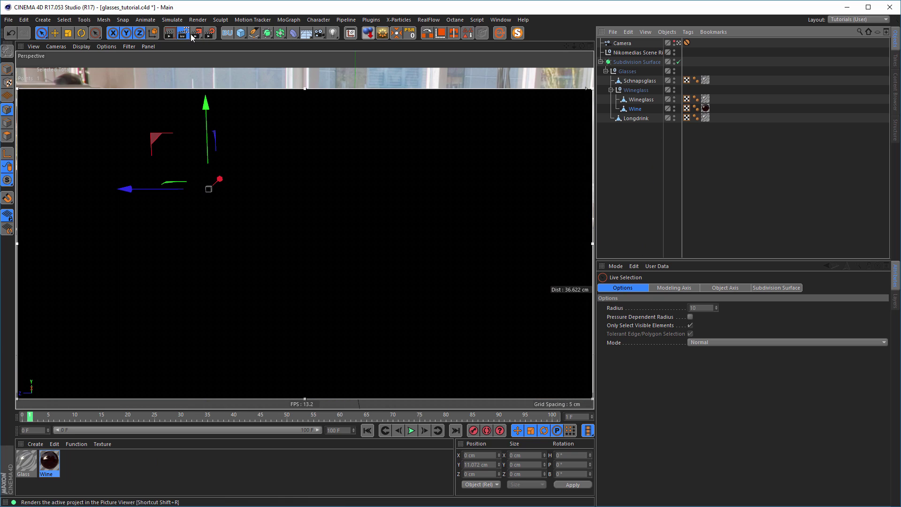
pyautogui.click(183, 32)
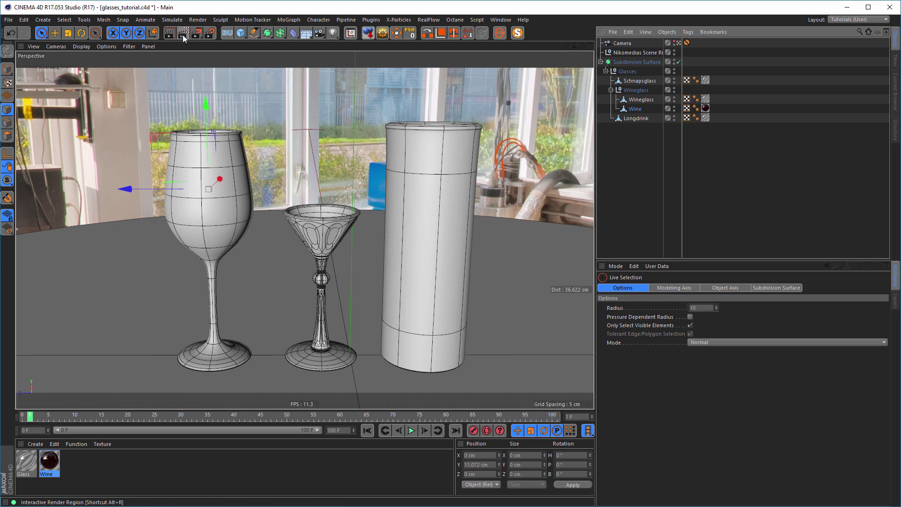
# Leave the scene camera to view the schnapps glass from above and disable the Subdivision Surface.
pyautogui.click(678, 43)
pyautogui.keyDown('alt'); pyautogui.moveTo(469, 190); pyautogui.dragTo(241, 212, button='middle'); pyautogui.keyUp('alt')
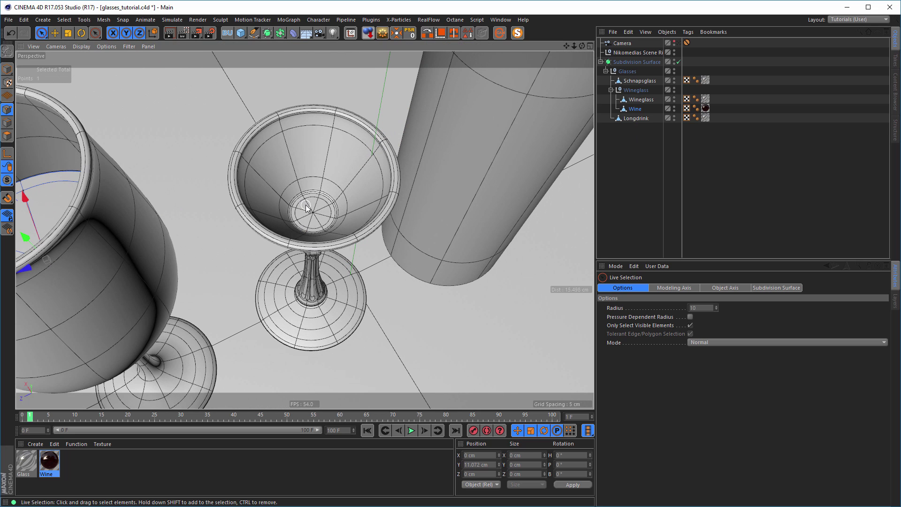
pyautogui.click(678, 62)
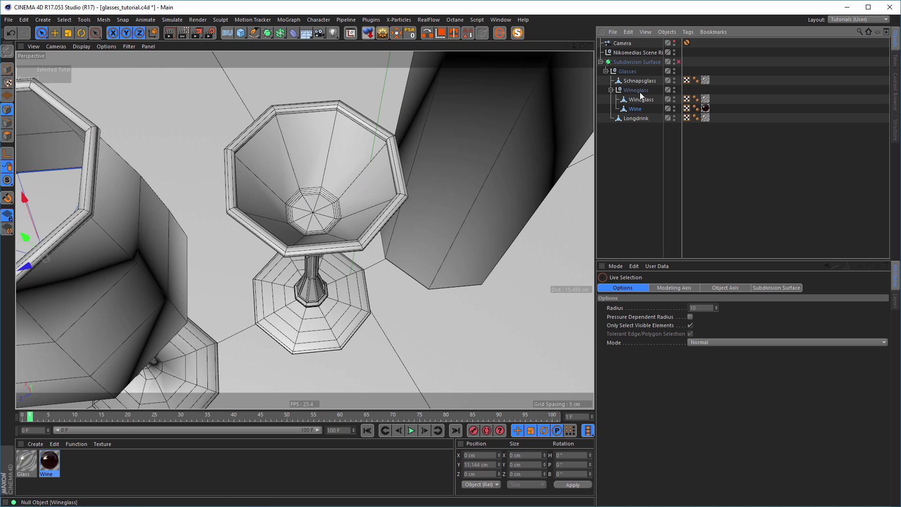
# Collapse the Wineglass group, group the Schnapsglass under a null and name that null Schnaps.
pyautogui.click(610, 89)
pyautogui.click(638, 80)
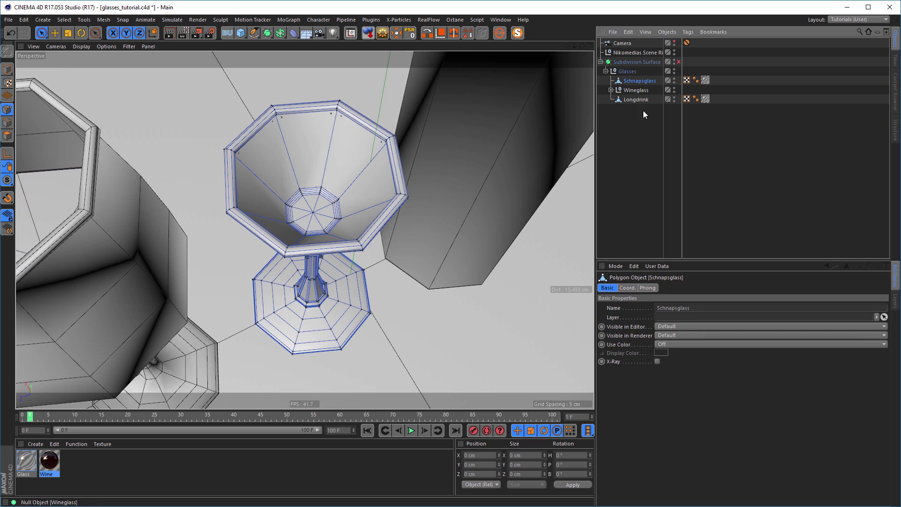
pyautogui.hotkey('alt', 'g')
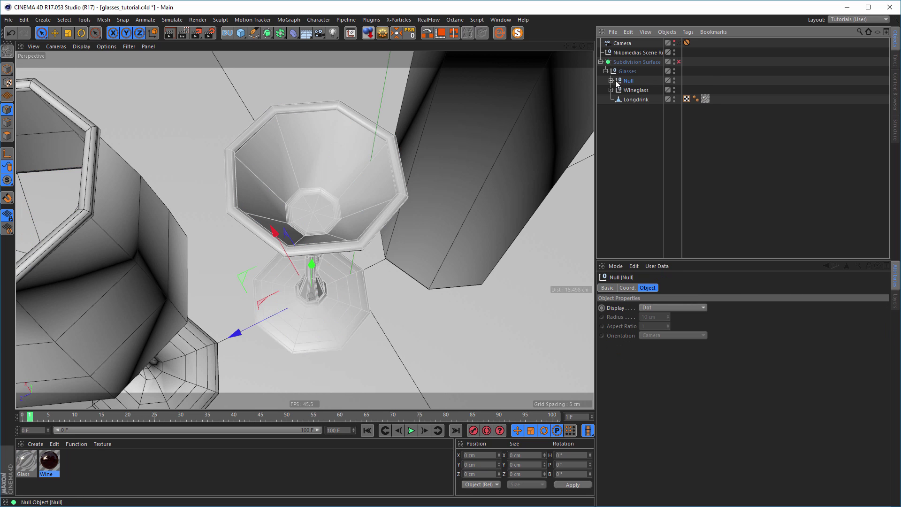
pyautogui.doubleClick(628, 82)
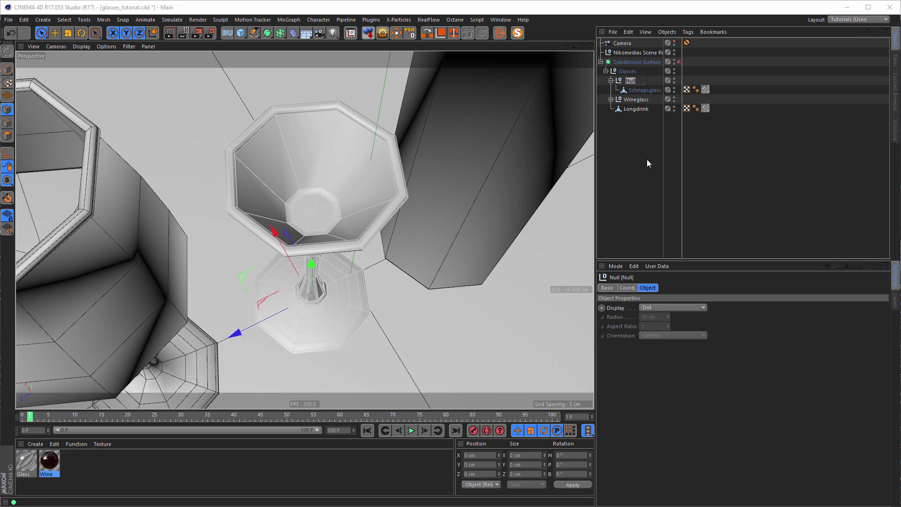
pyautogui.write('Schnaps')
pyautogui.press('Return')
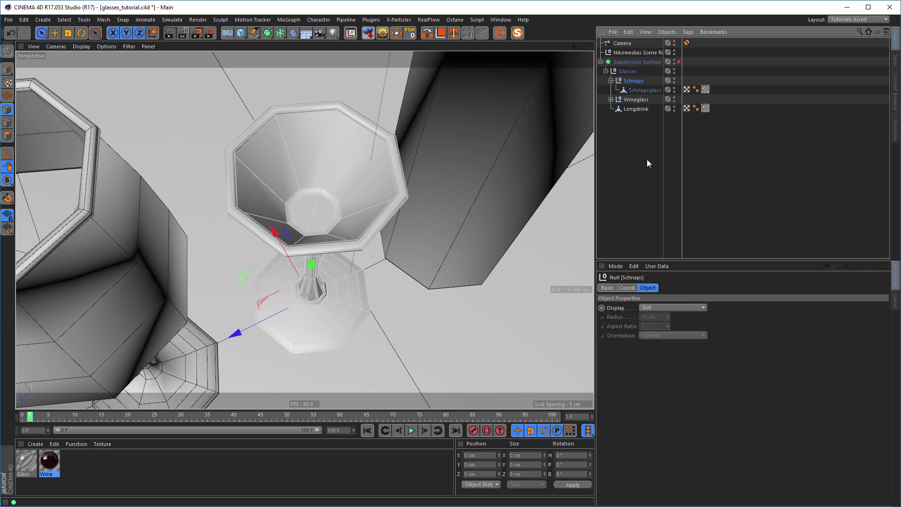
# Select all inner bowl polygons of the Schnapsglass, using Loop Selection on the wall and Fill Selection for the bottom.
pyautogui.click(644, 90)
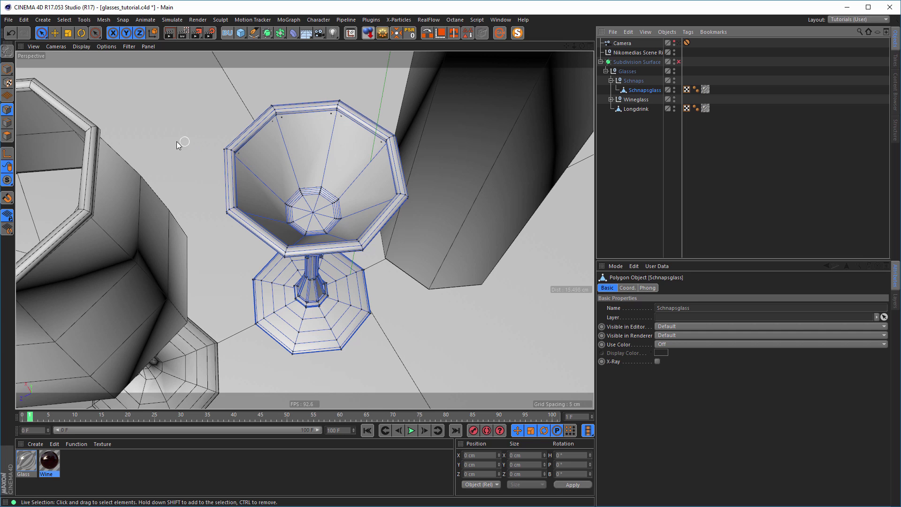
pyautogui.click(7, 135)
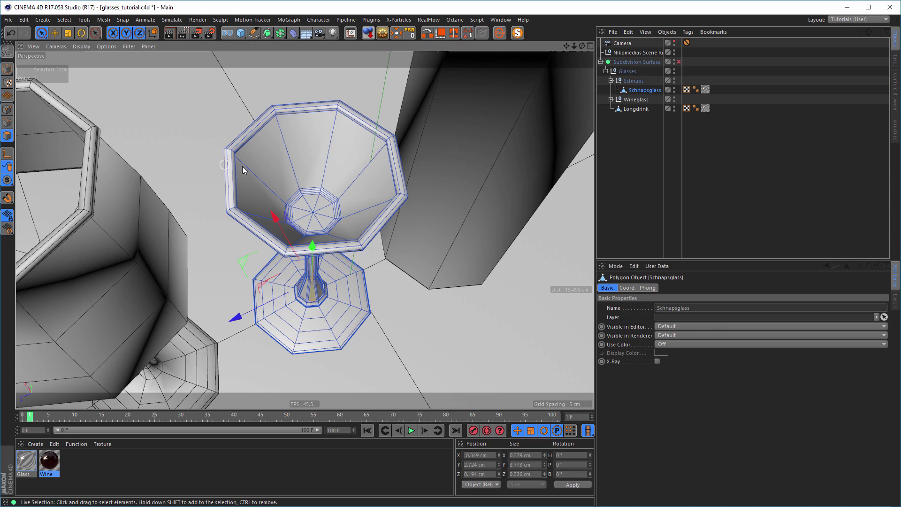
pyautogui.press('u')
pyautogui.press('l')
pyautogui.click(327, 159)
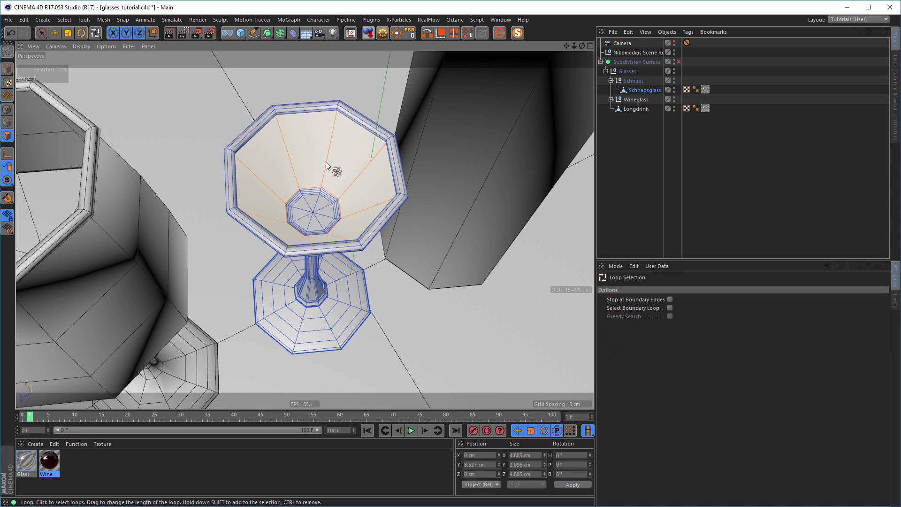
pyautogui.press('u')
pyautogui.press('f')
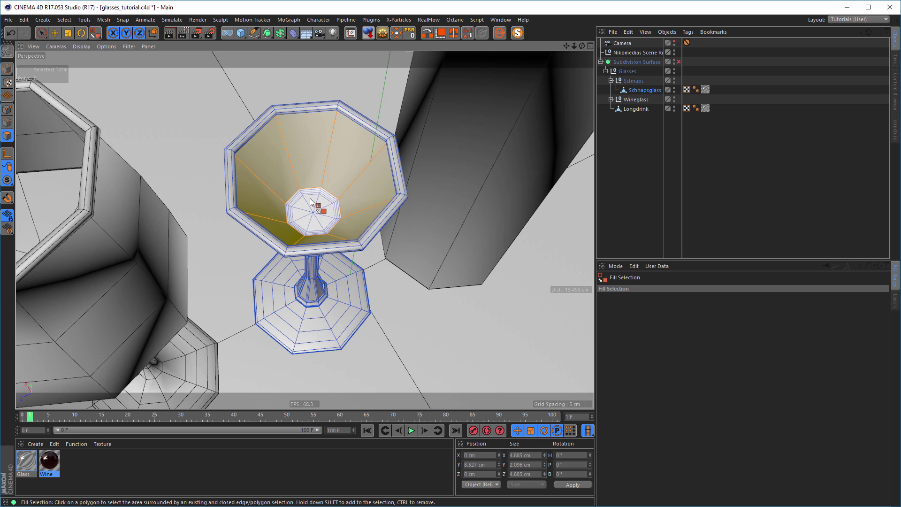
pyautogui.click(311, 204)
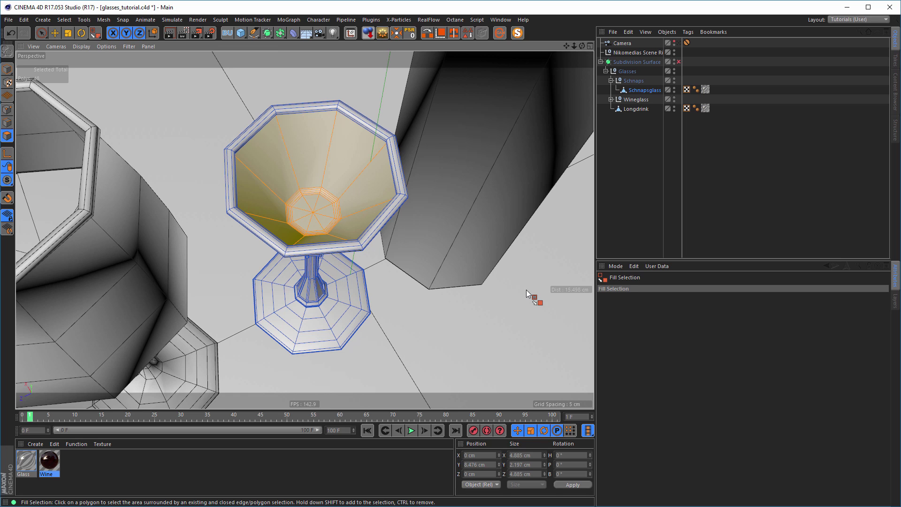
# Cut an edge loop around the upper inner wall of the schnapps glass with the Knife in Loop mode, restricted to the selection.
pyautogui.press('k')
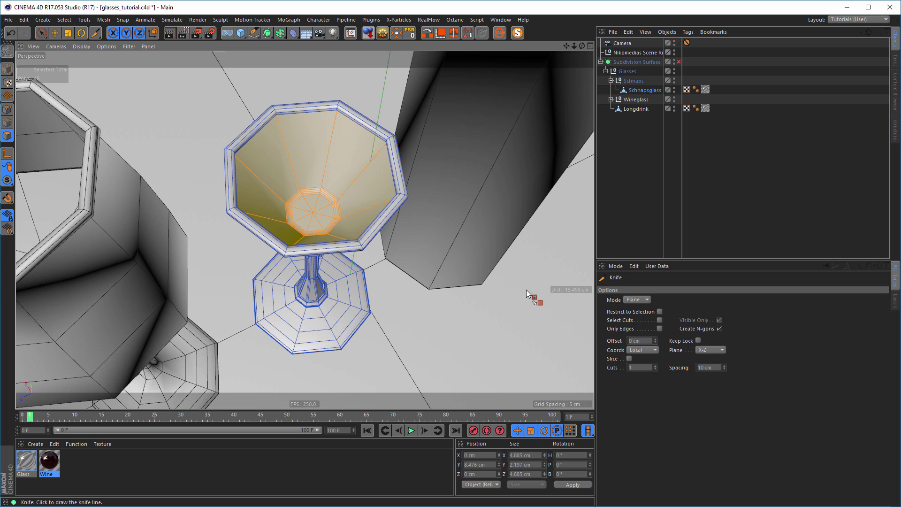
pyautogui.click(637, 301)
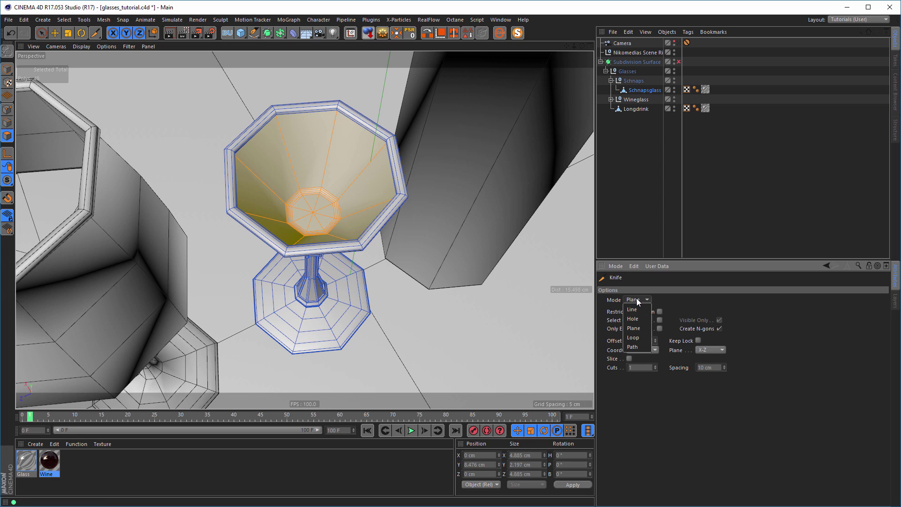
pyautogui.click(635, 337)
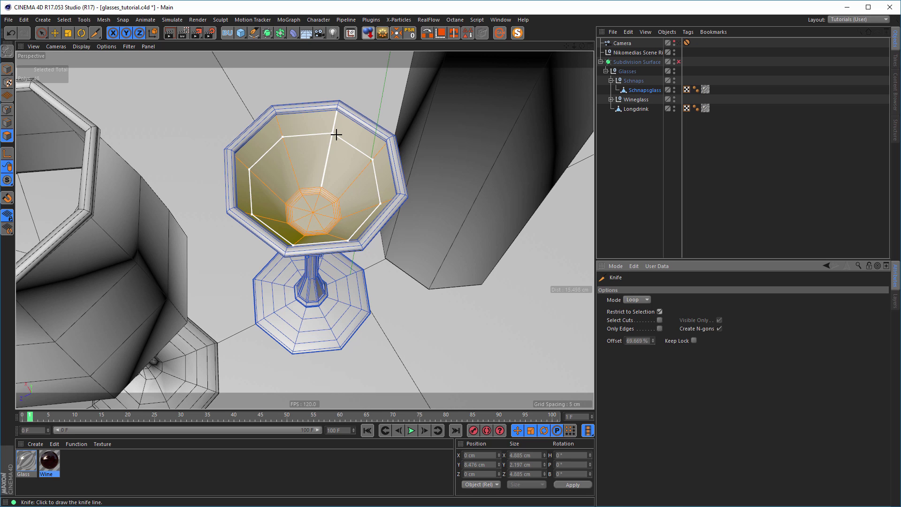
pyautogui.click(336, 135)
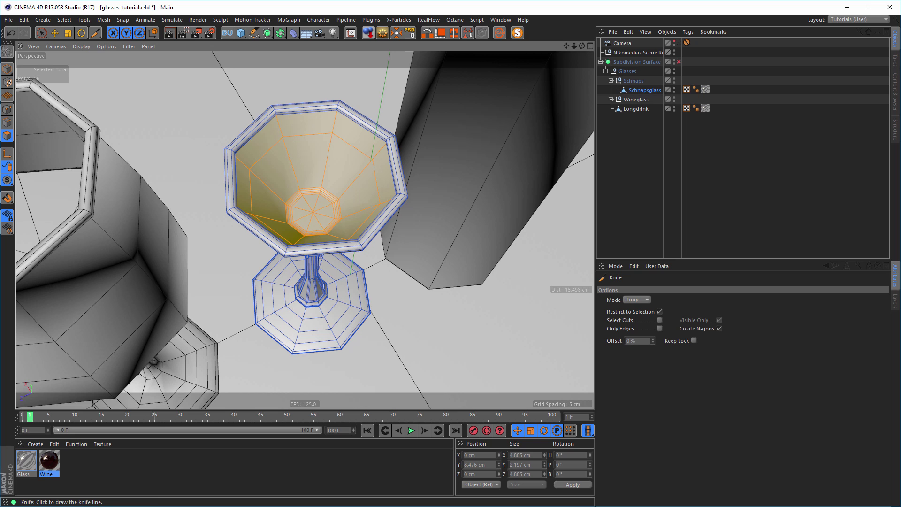
# Select the Schnapsglass inner polygons below the new cut, using Loop Selection on the wall and Fill Selection for the bottom.
pyautogui.click(42, 31)
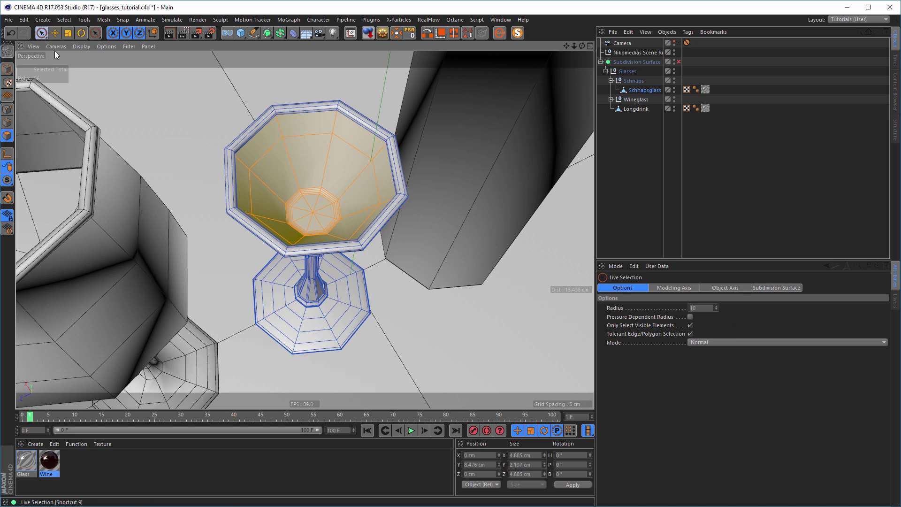
pyautogui.press('u')
pyautogui.press('l')
pyautogui.click(336, 162)
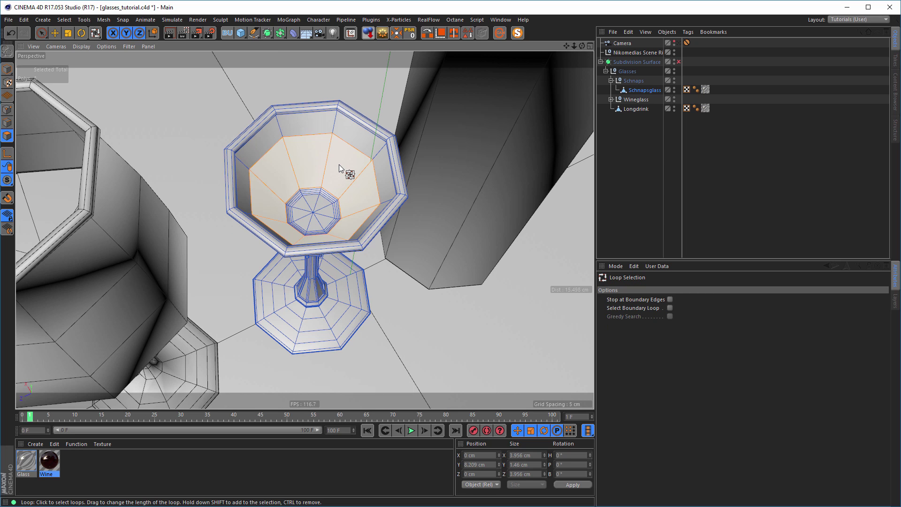
pyautogui.press('u')
pyautogui.press('l')
pyautogui.press('u')
pyautogui.press('f')
pyautogui.click(319, 197)
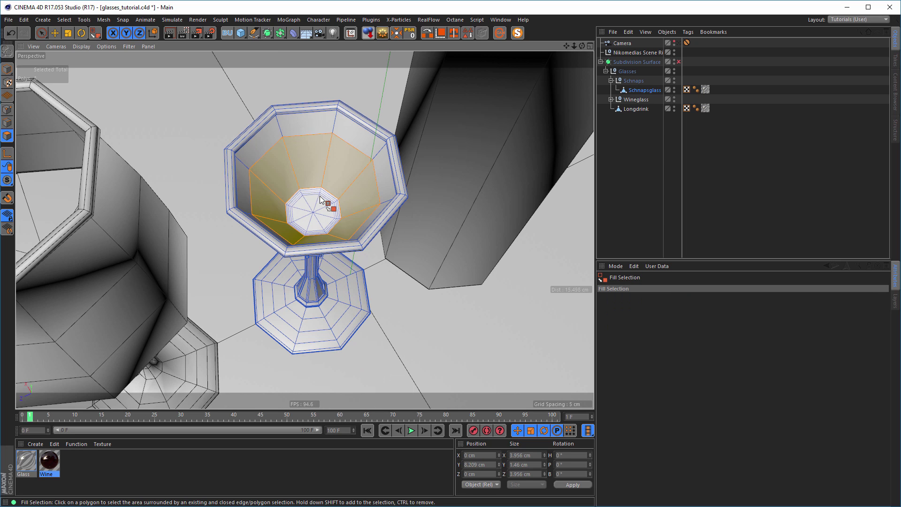
# Split the selected inner polygons into a separate object and name it Schnaps.
pyautogui.rightClick(507, 302)
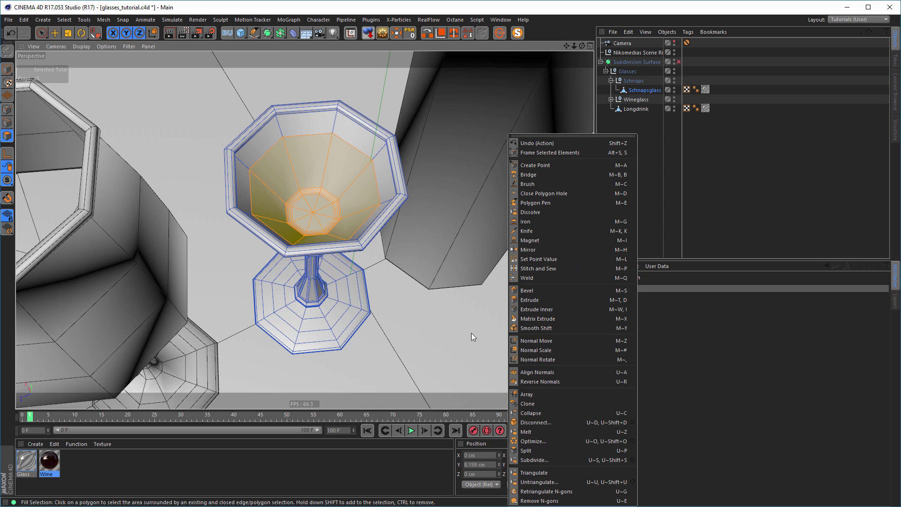
pyautogui.click(537, 451)
pyautogui.doubleClick(644, 99)
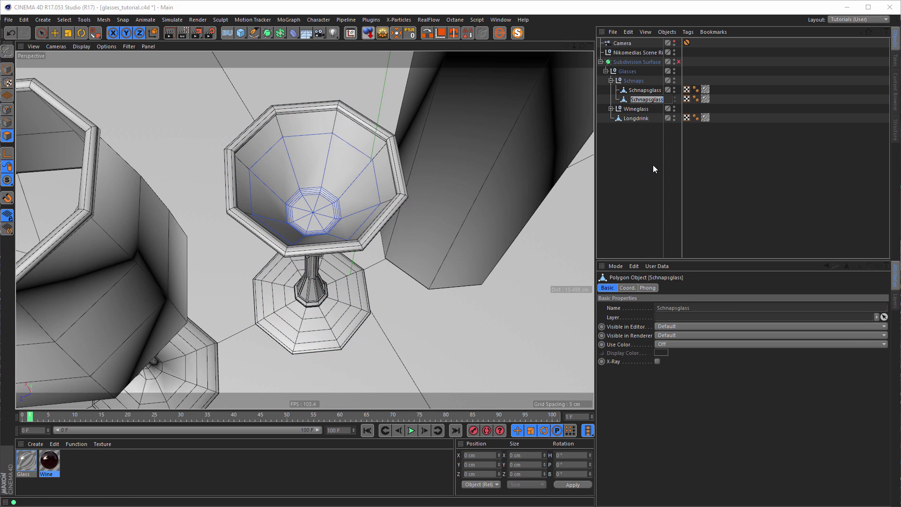
pyautogui.write('Schnaps')
pyautogui.press('Return')
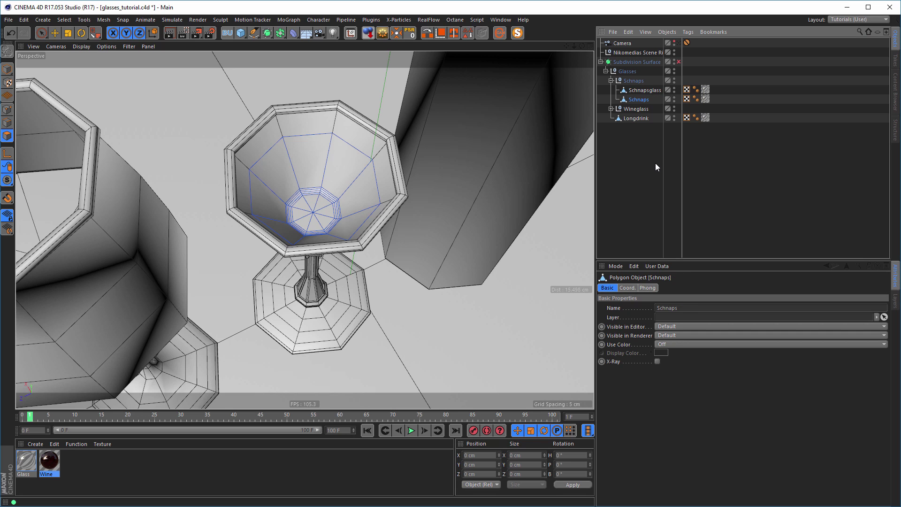
# Rename the null that groups the glass and its liquid as Schnapsglass and save the scene.
pyautogui.doubleClick(634, 81)
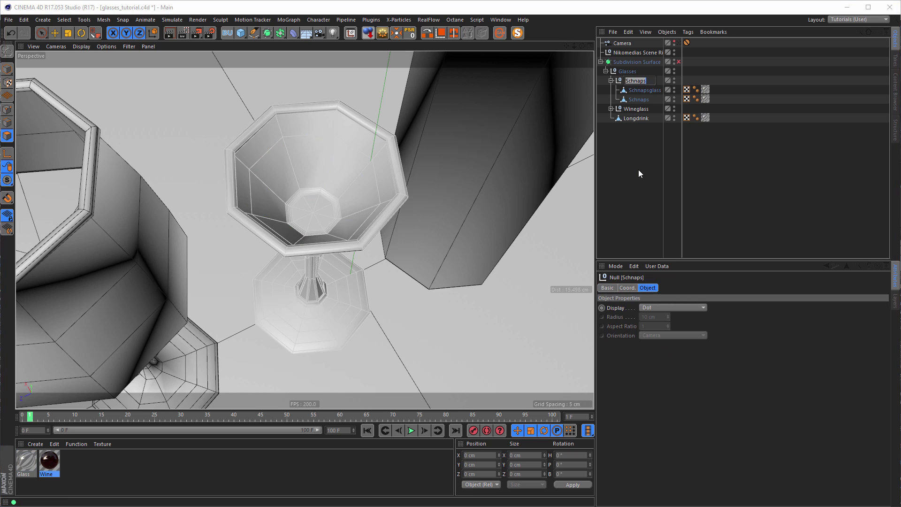
pyautogui.press('Right')
pyautogui.write('glass')
pyautogui.press('Return')
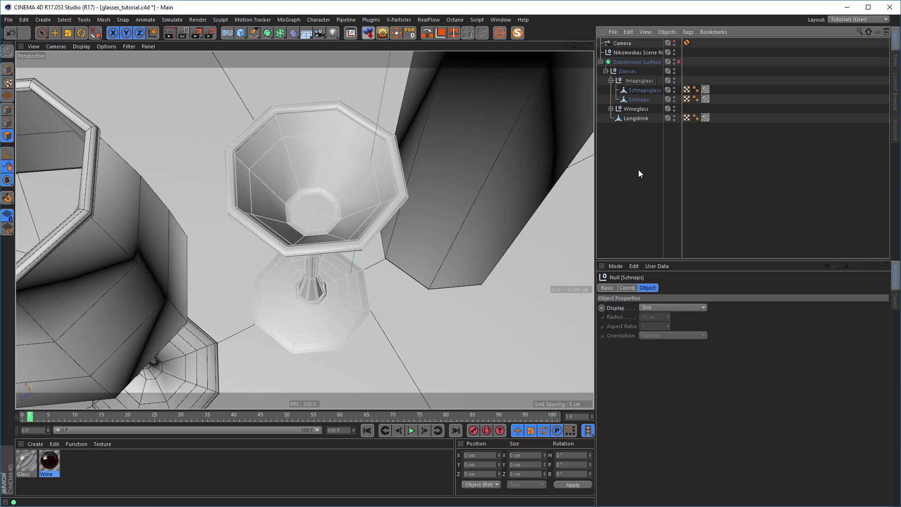
pyautogui.hotkey('ctrl', 's')
# Hide the Schnaps object and dissolve the cut edge loop around the inner wall of the Schnapsglass mesh.
pyautogui.click(636, 90)
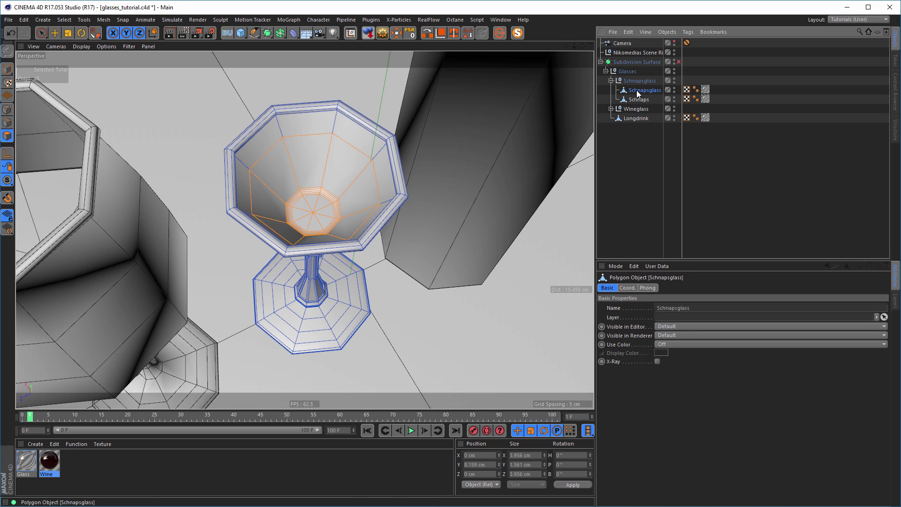
pyautogui.click(674, 98)
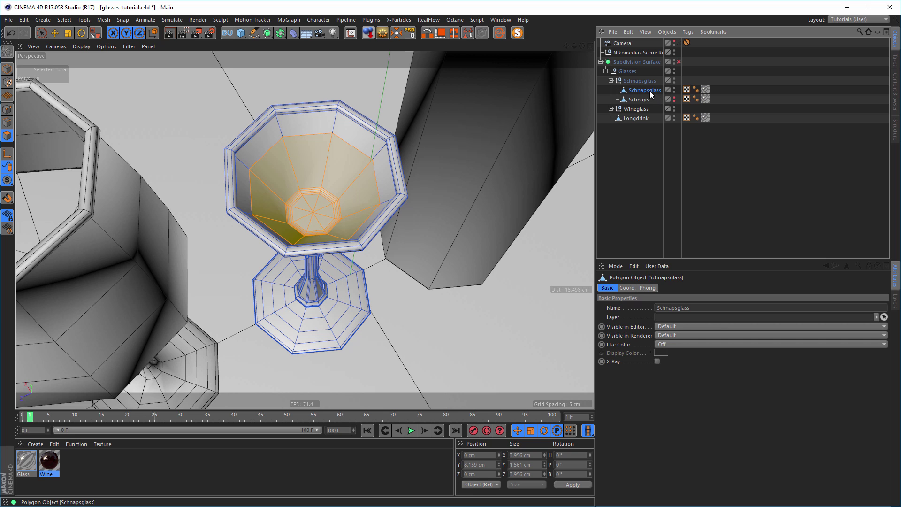
pyautogui.click(7, 122)
pyautogui.press('u')
pyautogui.press('f')
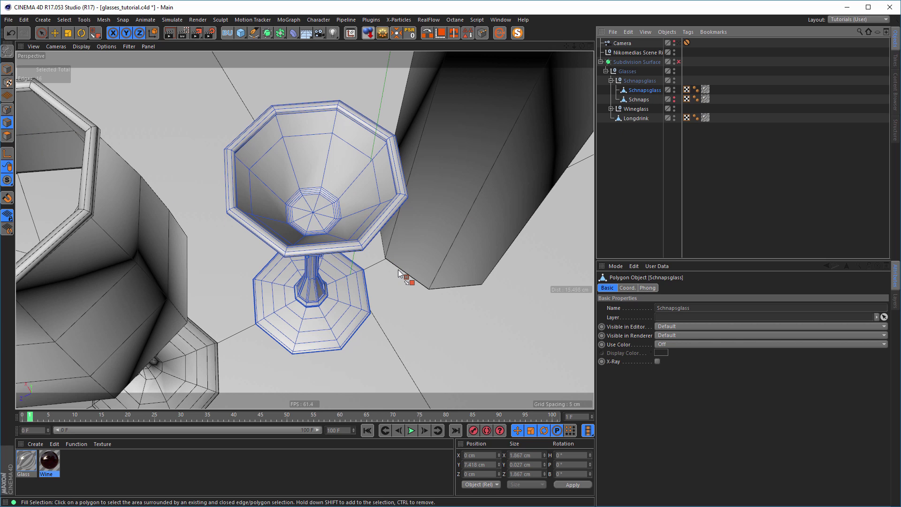
pyautogui.press('u')
pyautogui.press('l')
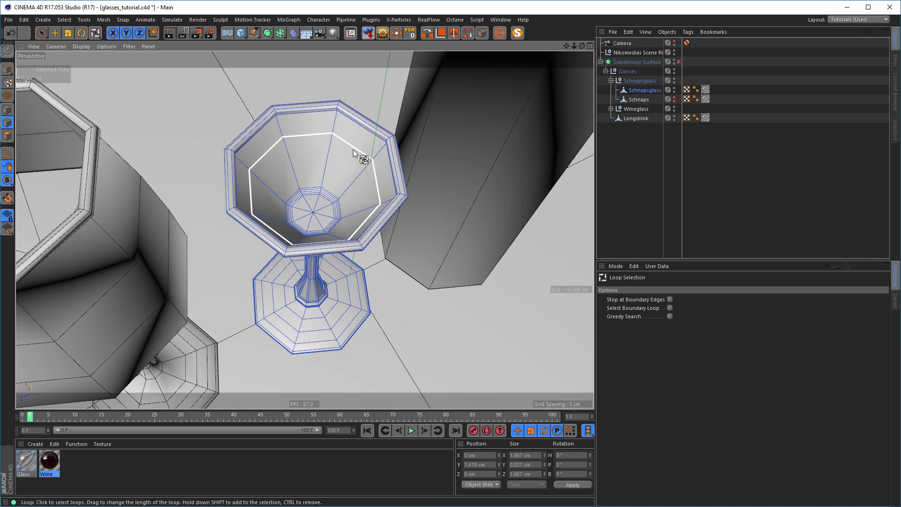
pyautogui.click(353, 149)
pyautogui.rightClick(437, 304)
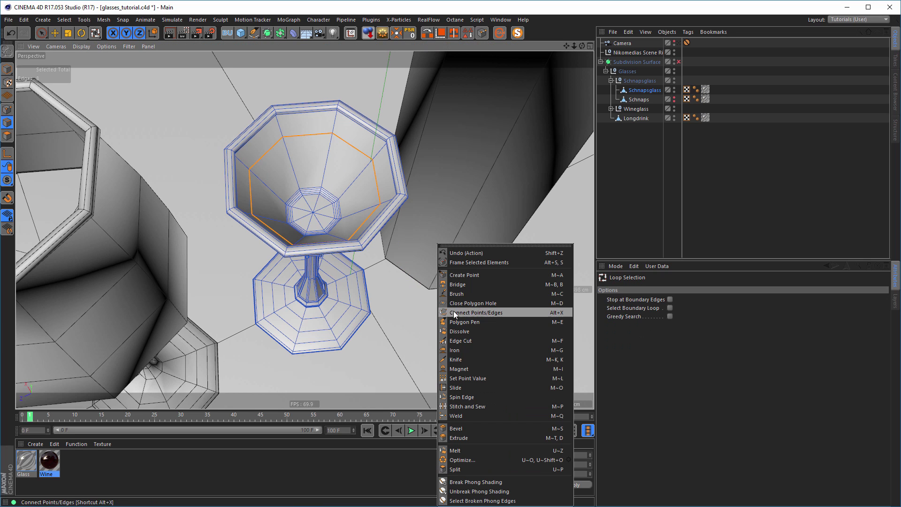
pyautogui.click(511, 335)
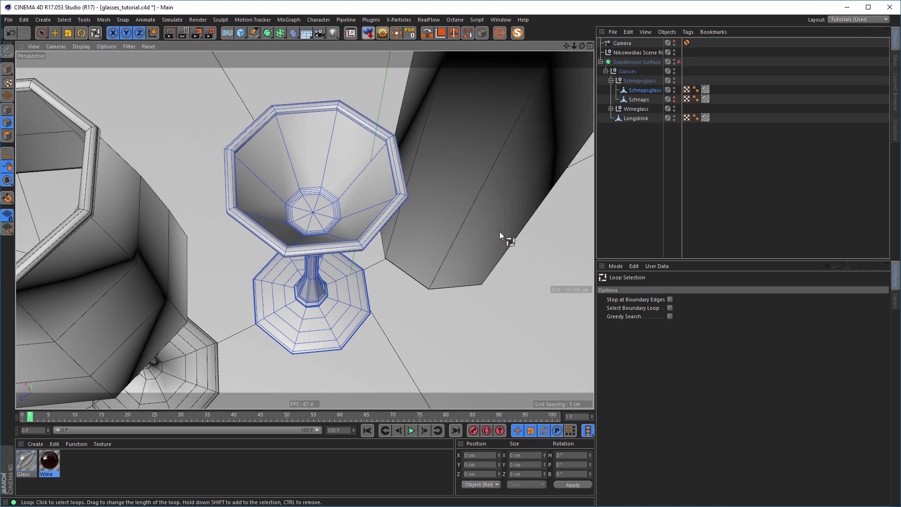
# Make the Schnaps object visible again and isolate it with MagicSolo.
pyautogui.click(638, 100)
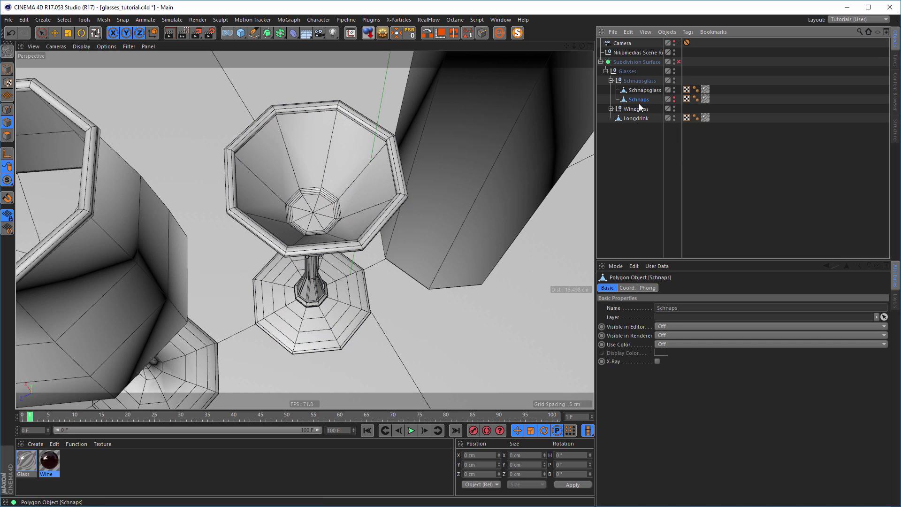
pyautogui.keyDown('ctrl'); pyautogui.click(674, 99); pyautogui.keyUp('ctrl')
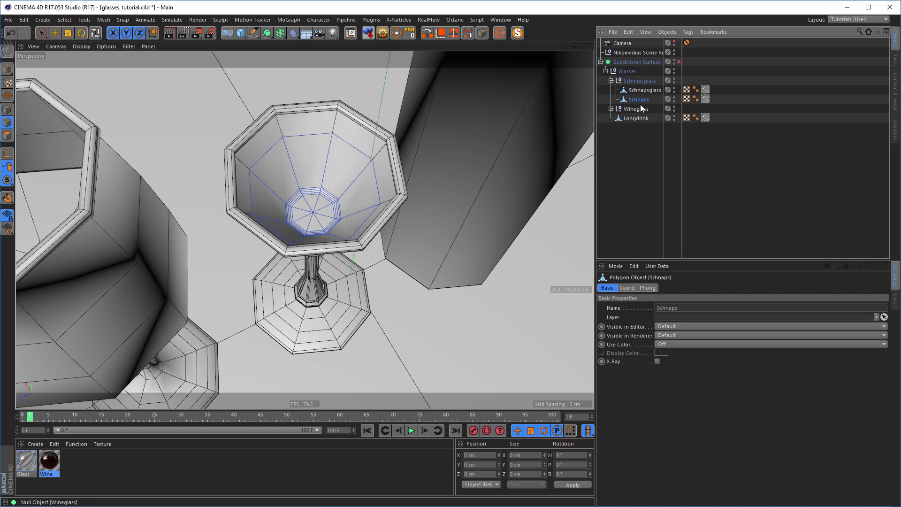
pyautogui.click(518, 36)
# Loop-select the open upper rim of the Schnaps mesh and extrude it inward by scaling to about 3.54 cm across.
pyautogui.keyDown('alt'); pyautogui.moveTo(326, 213); pyautogui.dragTo(339, 242); pyautogui.keyUp('alt')
pyautogui.keyDown('alt'); pyautogui.moveTo(355, 180); pyautogui.dragTo(407, 180, button='right'); pyautogui.keyUp('alt')
pyautogui.keyDown('alt'); pyautogui.moveTo(359, 180); pyautogui.dragTo(350, 137); pyautogui.keyUp('alt')
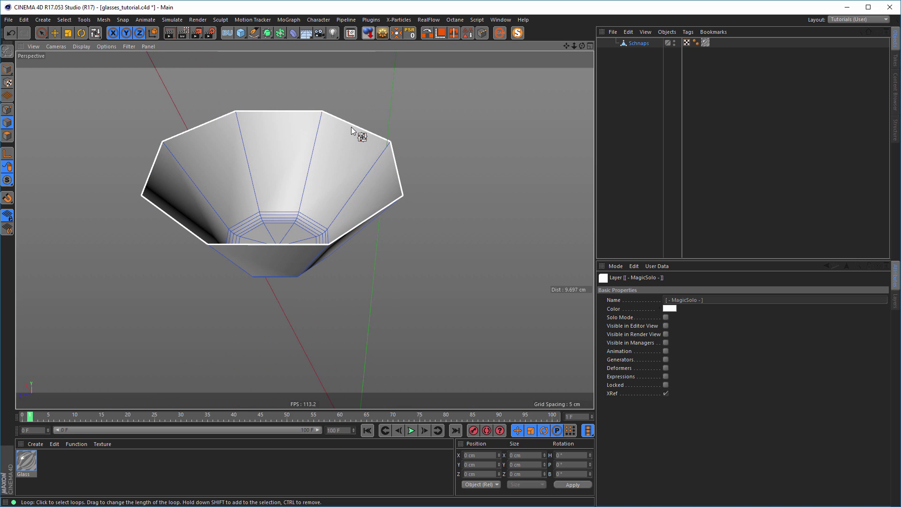
pyautogui.click(351, 126)
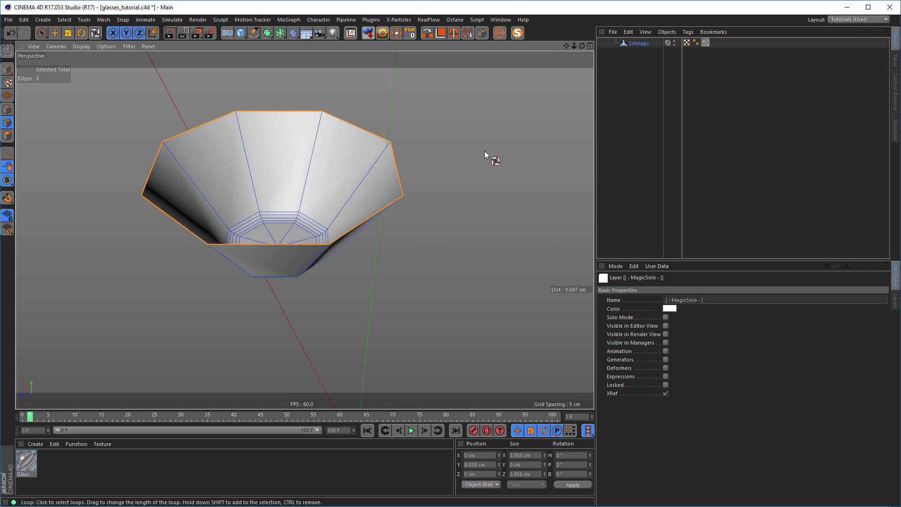
pyautogui.press('t')
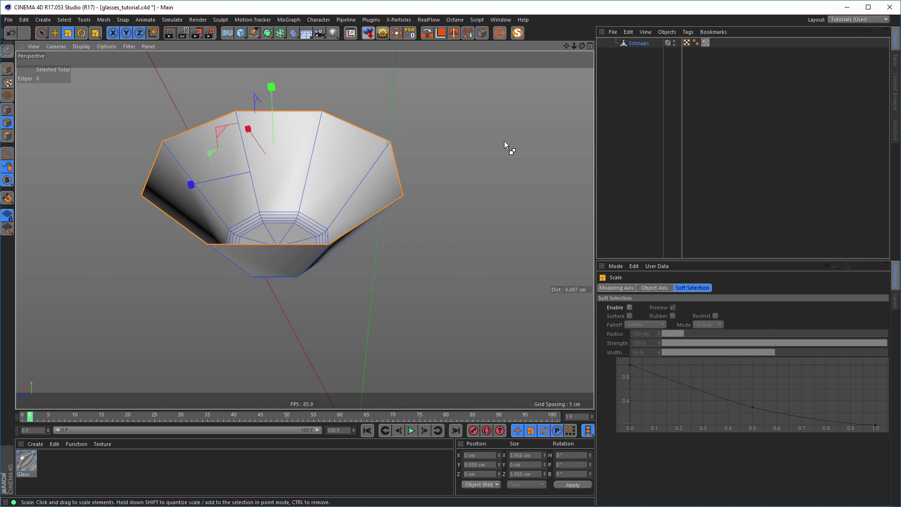
pyautogui.moveTo(504, 141); pyautogui.dragTo(479, 163)
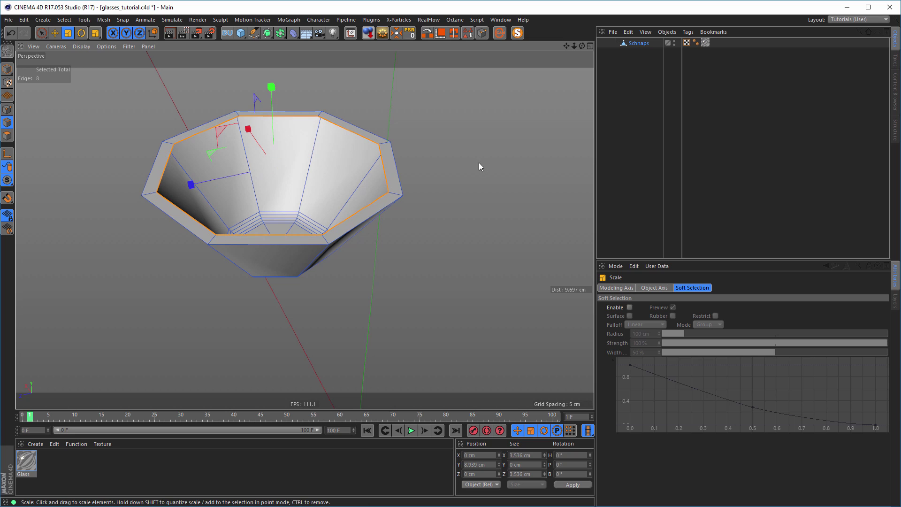
# Weld the inner ring points into one centre point and raise that point slightly, to about Y 9.06 cm.
pyautogui.keyDown('ctrl'); pyautogui.click(7, 110); pyautogui.keyUp('ctrl')
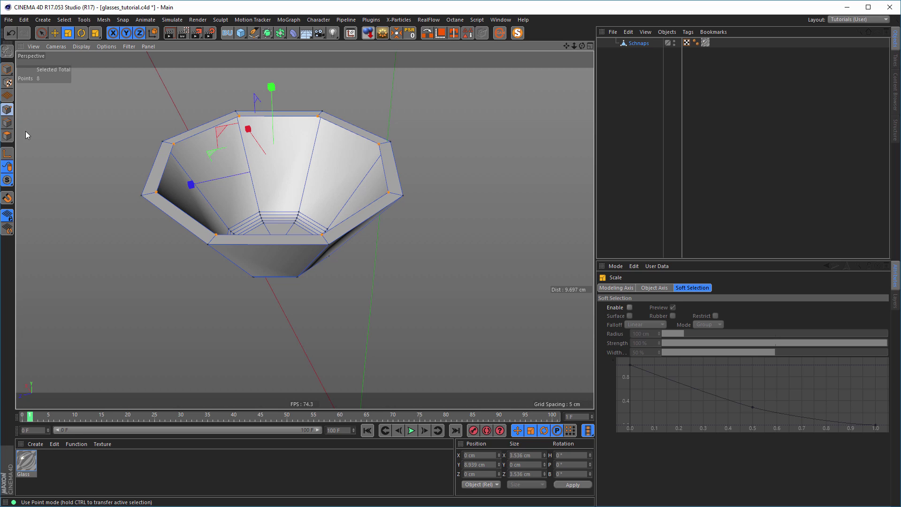
pyautogui.rightClick(366, 316)
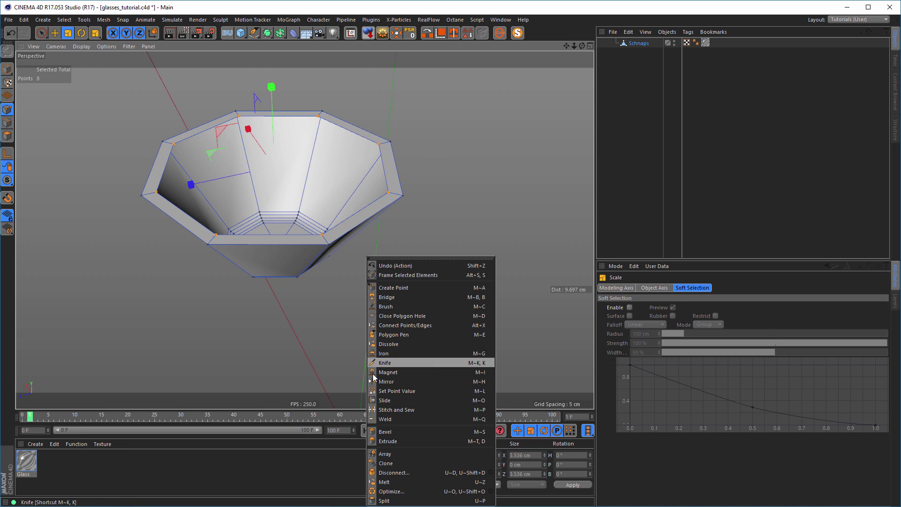
pyautogui.click(377, 423)
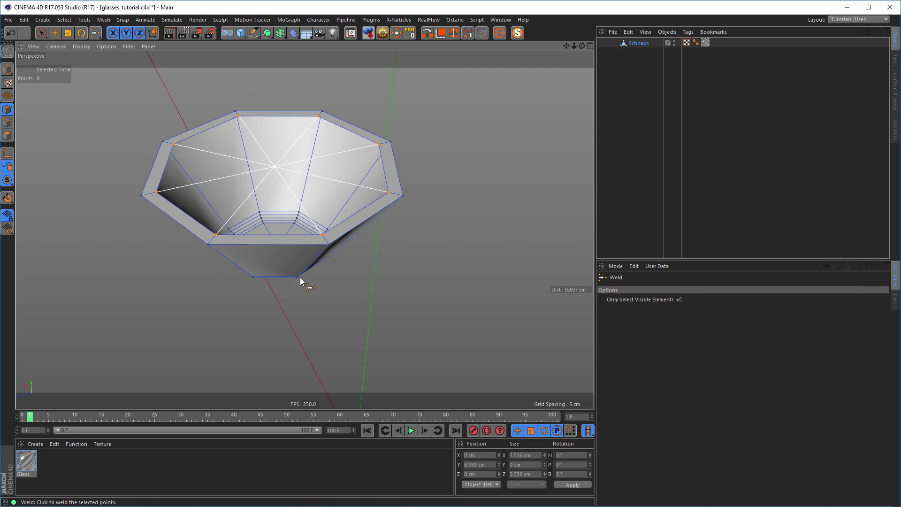
pyautogui.click(275, 167)
pyautogui.keyDown('alt'); pyautogui.moveTo(396, 203); pyautogui.dragTo(401, 209); pyautogui.keyUp('alt')
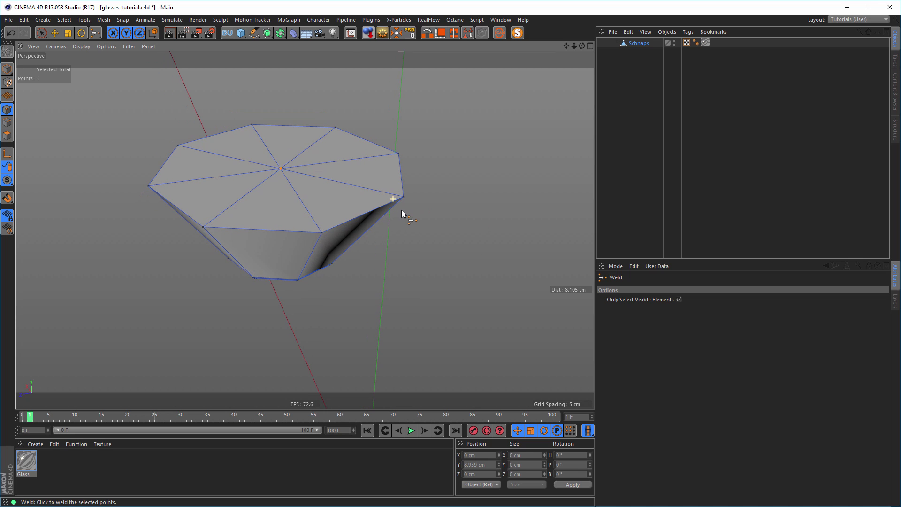
pyautogui.press('e')
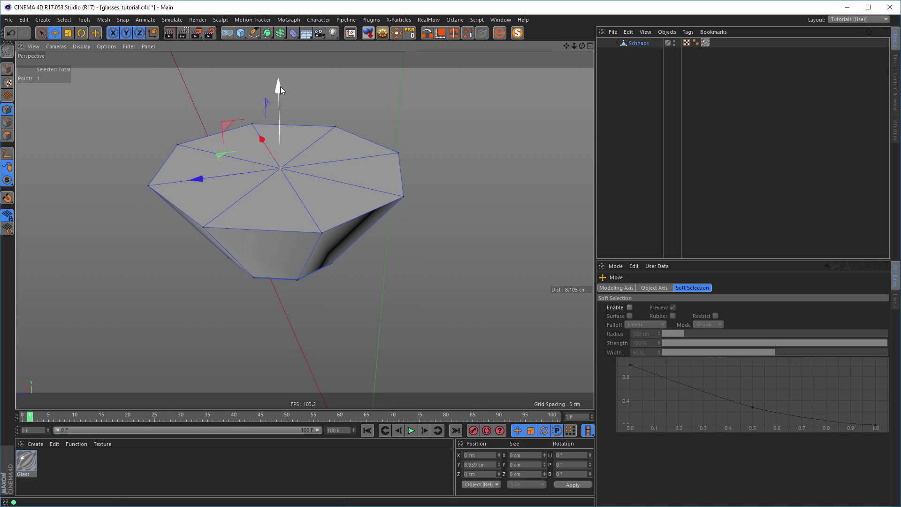
pyautogui.moveTo(280, 86); pyautogui.dragTo(275, 78)
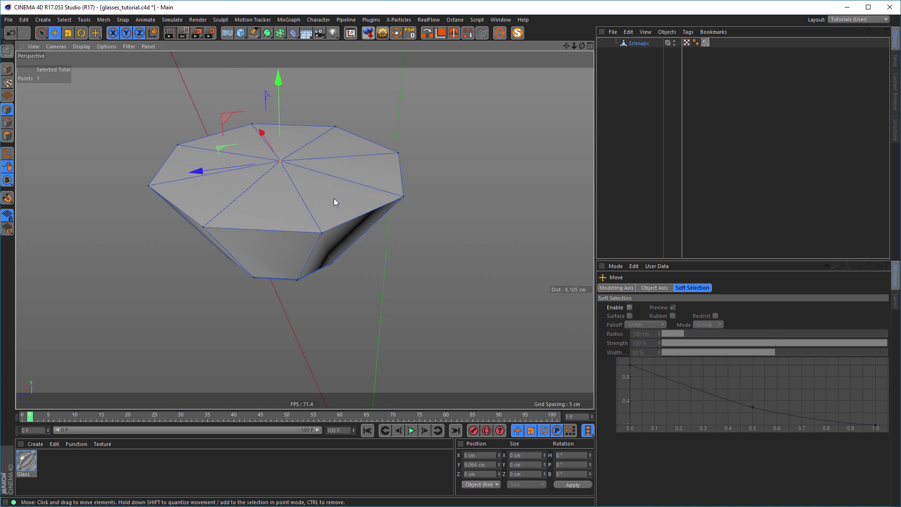
# Bevel the outer edge loop of the liquid's top surface with a 0.06 cm offset and 3 subdivisions.
pyautogui.scroll(4, 368, 206)
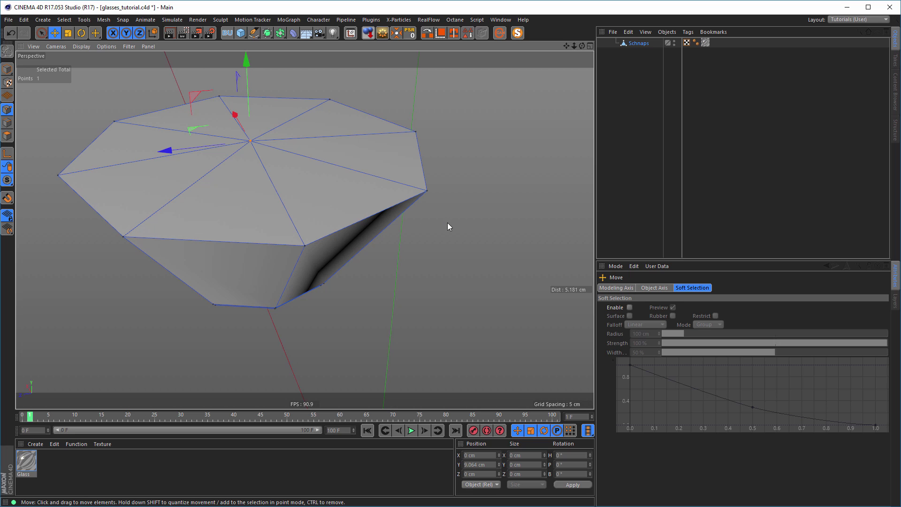
pyautogui.click(7, 123)
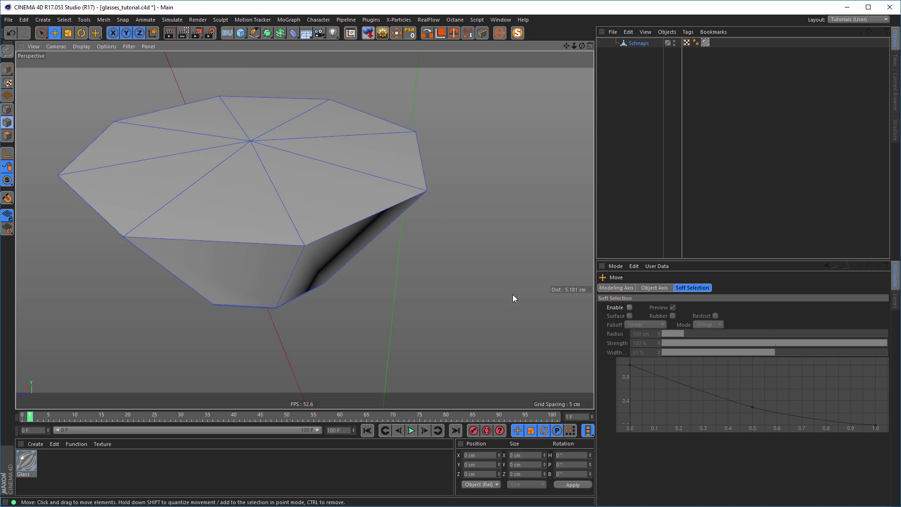
pyautogui.press('u')
pyautogui.press('l')
pyautogui.click(376, 212)
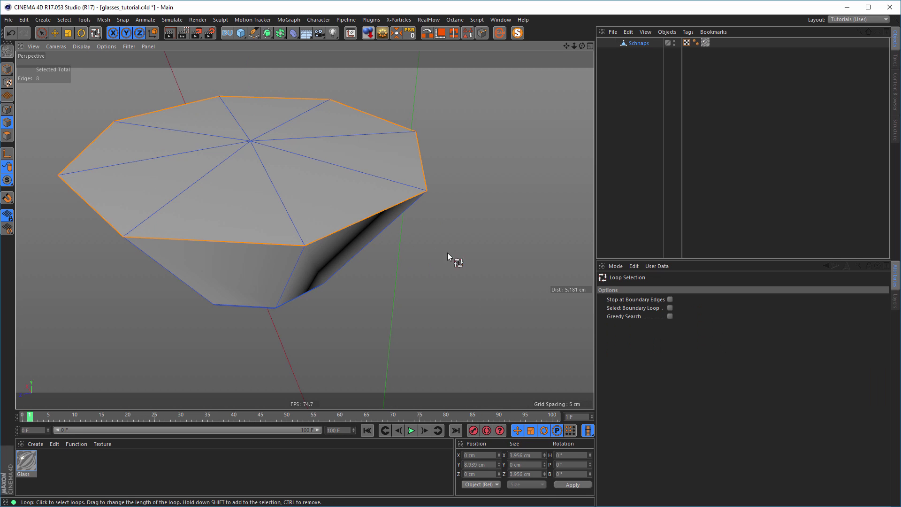
pyautogui.rightClick(476, 263)
pyautogui.click(488, 310)
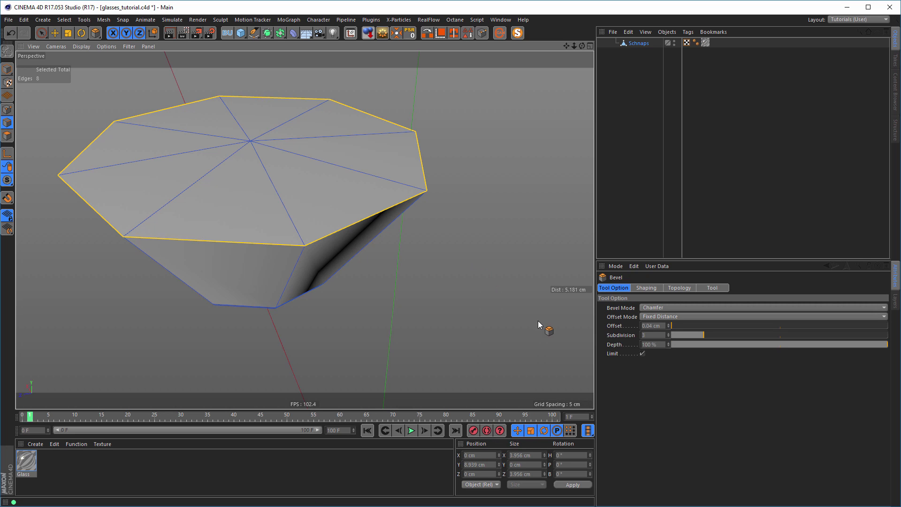
pyautogui.moveTo(421, 266); pyautogui.dragTo(429, 266)
# End the solo display of the Schnaps object and view the filled schnapps glass among the other glasses.
pyautogui.middleClick(432, 265)
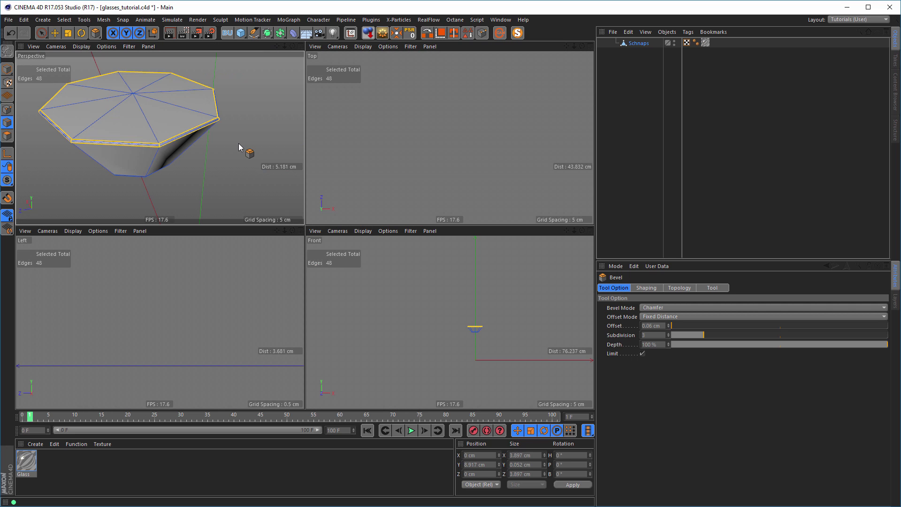
pyautogui.middleClick(296, 190)
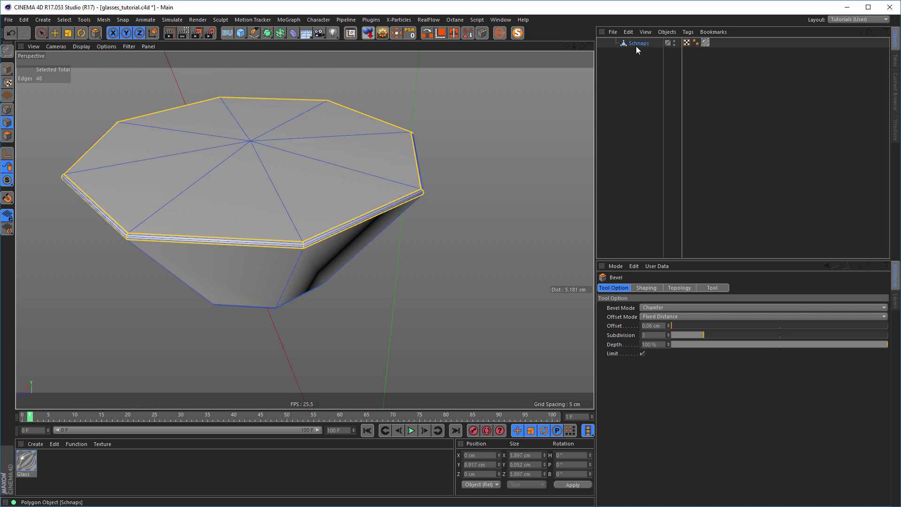
pyautogui.click(516, 35)
pyautogui.scroll(-8, 274, 188)
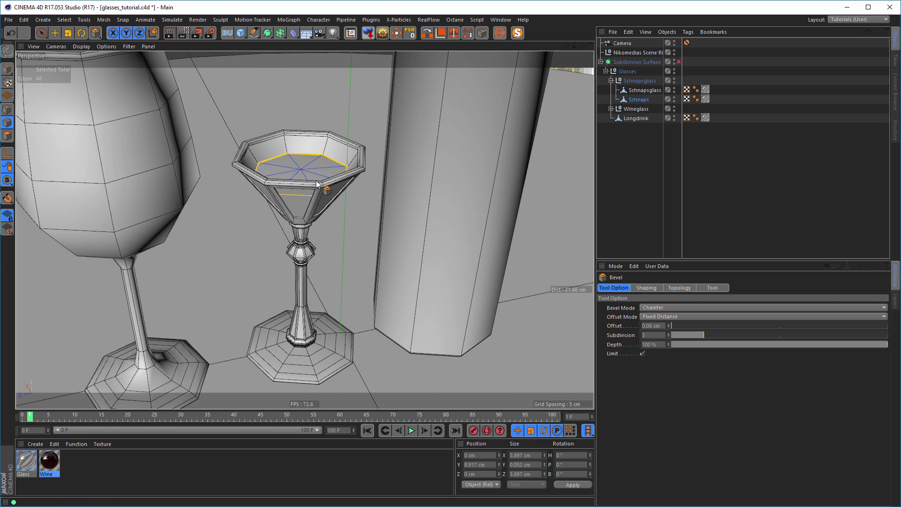
pyautogui.scroll(1, 312, 185)
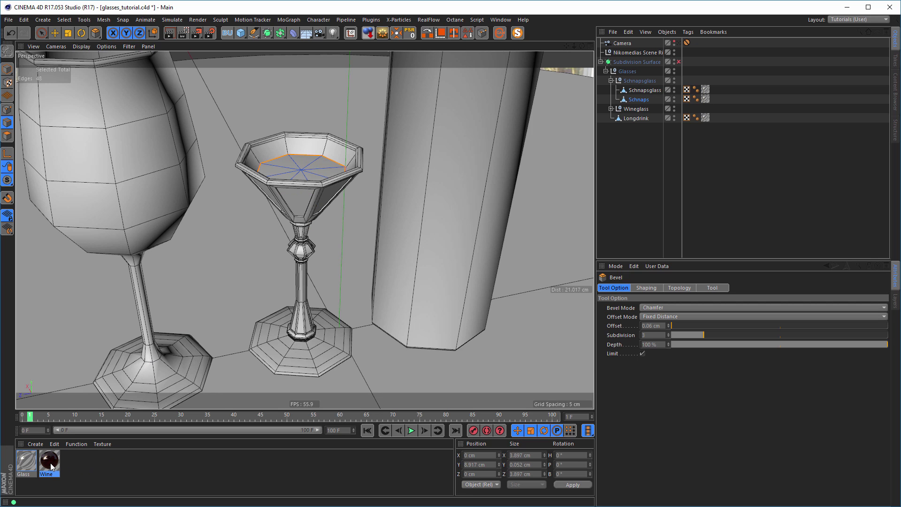
# Duplicate the Wine material and set the copy's transparency color to white, with saturation 0% and value 100%.
pyautogui.keyDown('ctrl'); pyautogui.moveTo(56, 467); pyautogui.dragTo(73, 466); pyautogui.keyUp('ctrl')
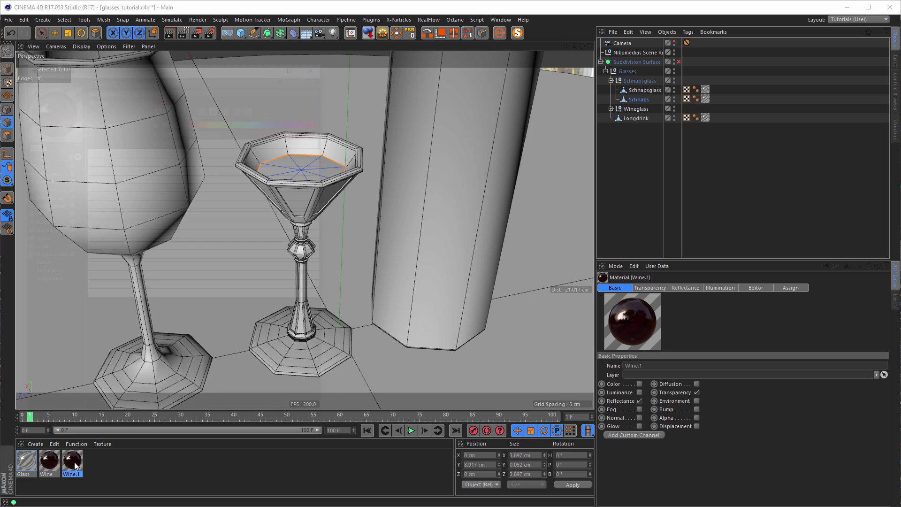
pyautogui.doubleClick(72, 462)
pyautogui.moveTo(227, 68); pyautogui.dragTo(329, 88)
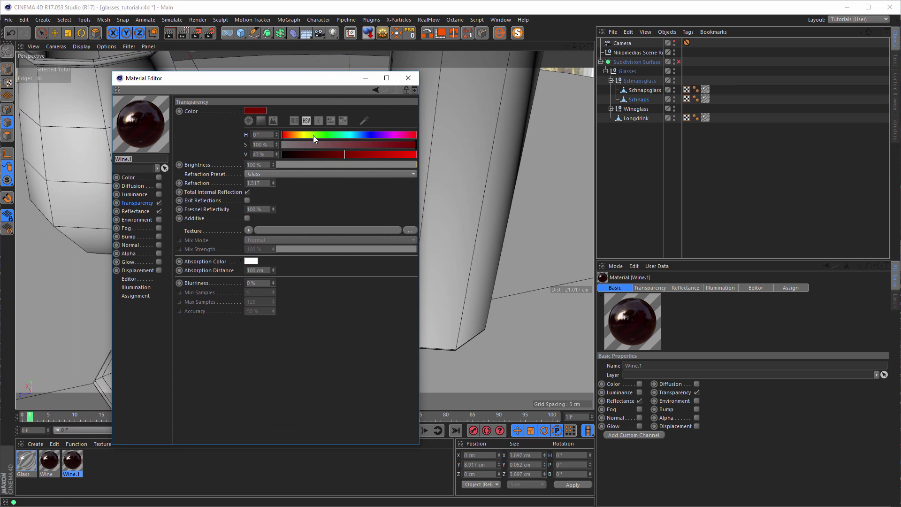
pyautogui.moveTo(299, 149); pyautogui.dragTo(275, 149)
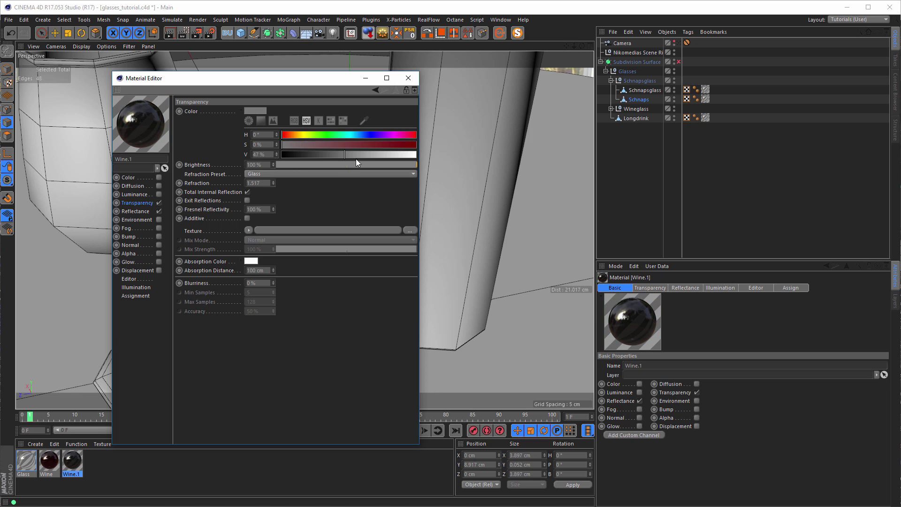
pyautogui.moveTo(355, 155); pyautogui.dragTo(449, 158)
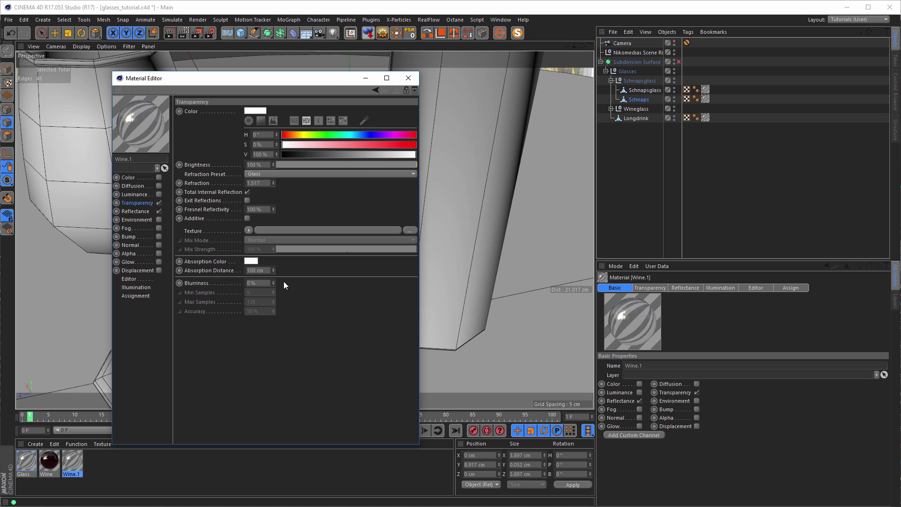
# Set the copied material's absorption color to a pale cyan with hue 185°, saturation 16% and value 100%.
pyautogui.click(252, 263)
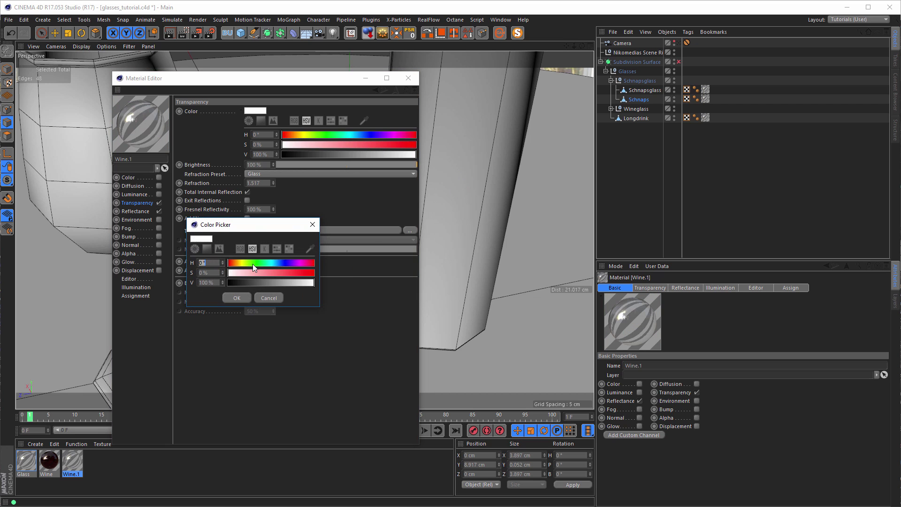
pyautogui.moveTo(266, 263); pyautogui.dragTo(241, 275)
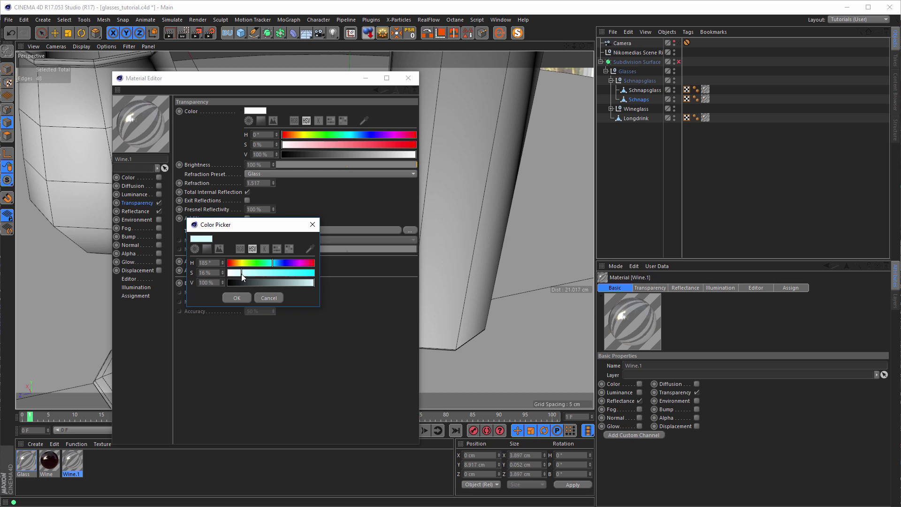
pyautogui.click(236, 300)
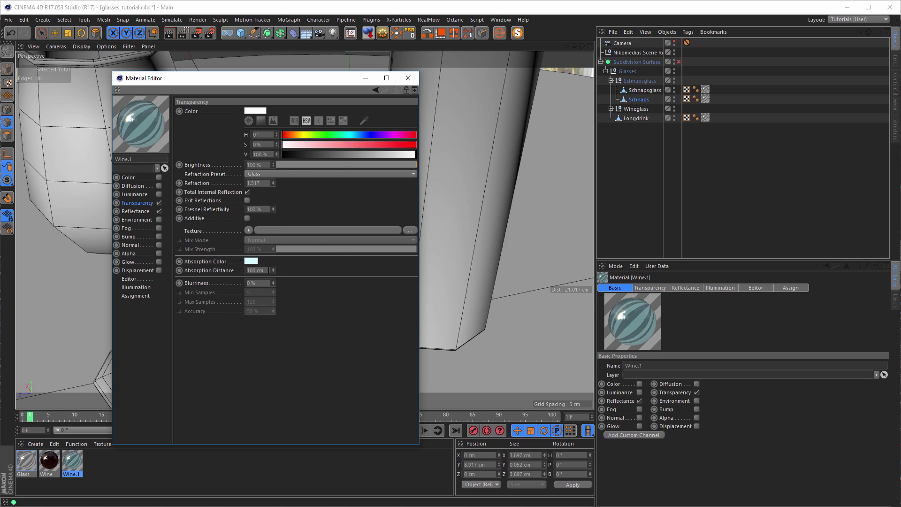
# Set the Wine.1 material's transparency absorption distance to 2 cm.
pyautogui.moveTo(266, 271); pyautogui.dragTo(232, 295)
pyautogui.write('2')
pyautogui.press('Return')
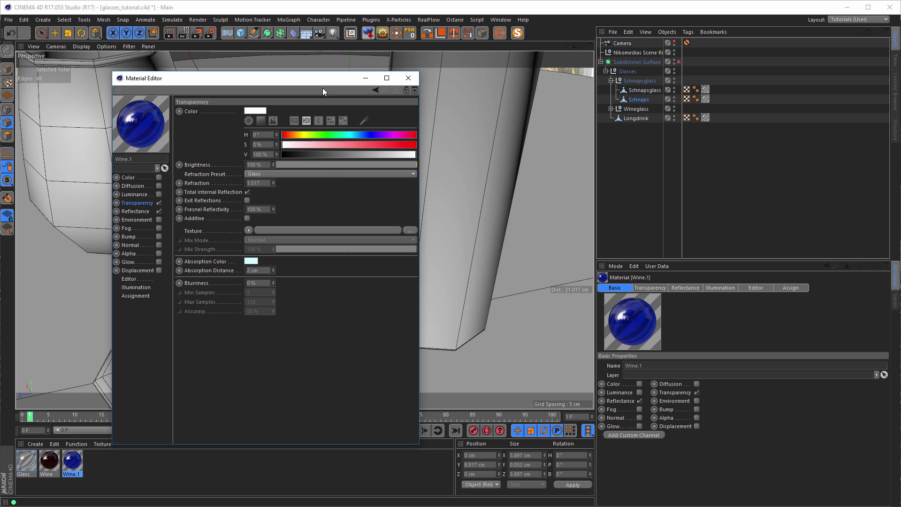
# Rename the Wine.1 material to Schnaps and assign it to the Schnaps object, replacing its glass material.
pyautogui.moveTo(317, 78); pyautogui.dragTo(578, 134)
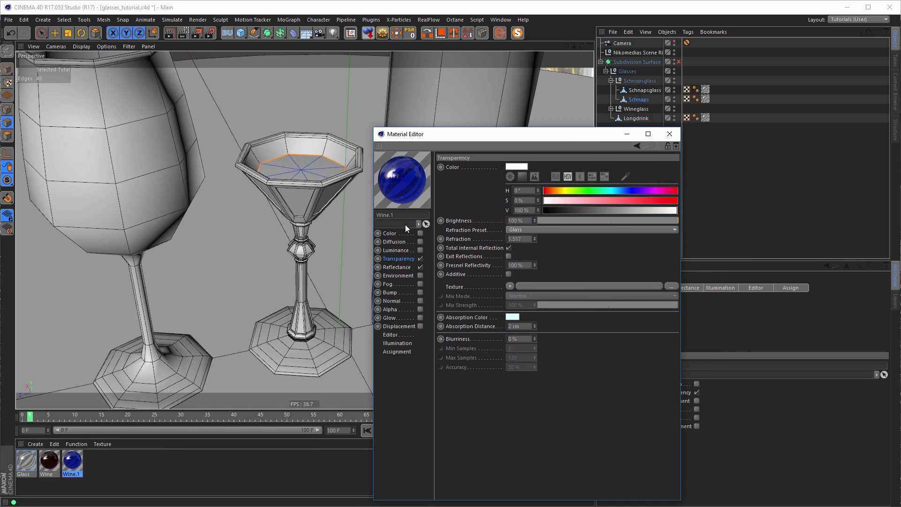
pyautogui.click(389, 214)
pyautogui.write('Schnaps')
pyautogui.press('Return')
pyautogui.moveTo(78, 465); pyautogui.dragTo(706, 100)
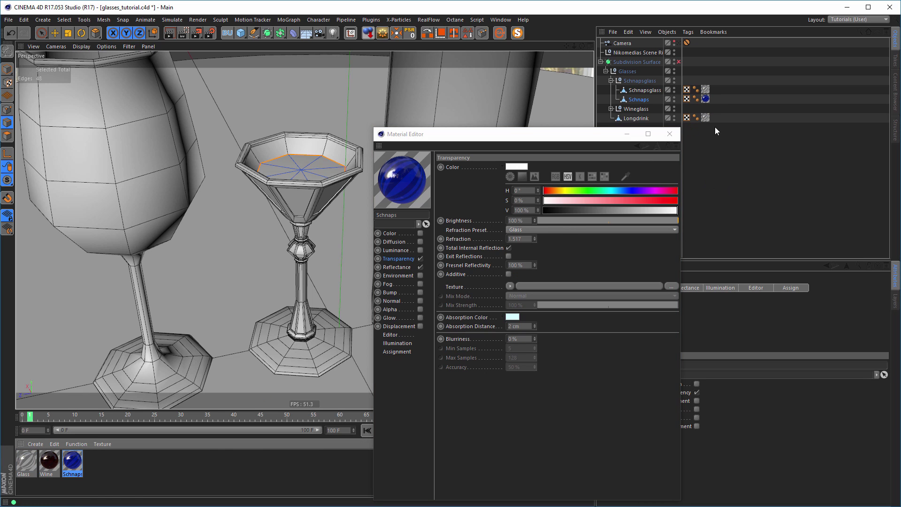
# Look through the scene Camera with the Subdivision Surface enabled and start the interactive render region.
pyautogui.click(678, 42)
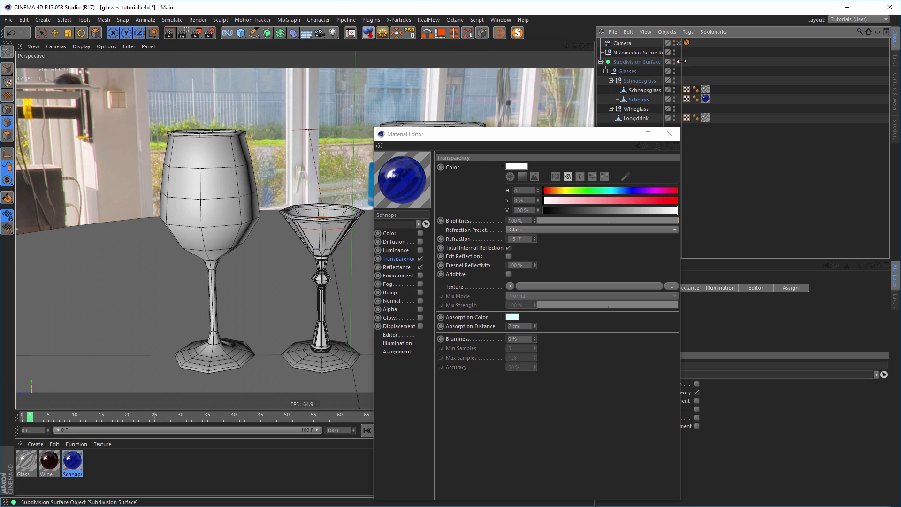
pyautogui.moveTo(585, 139); pyautogui.dragTo(720, 116)
pyautogui.click(185, 33)
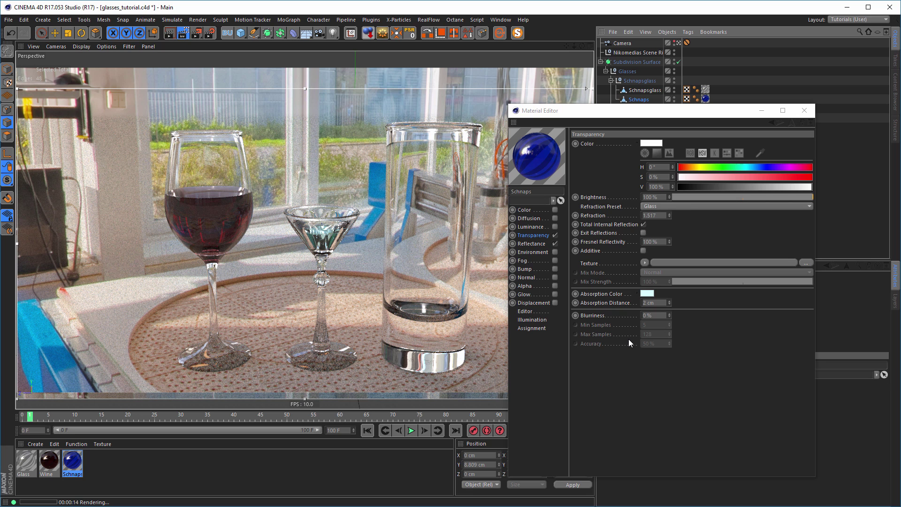
# Try absorption distances of 10 cm and 100 cm on the Schnaps material.
pyautogui.click(658, 302)
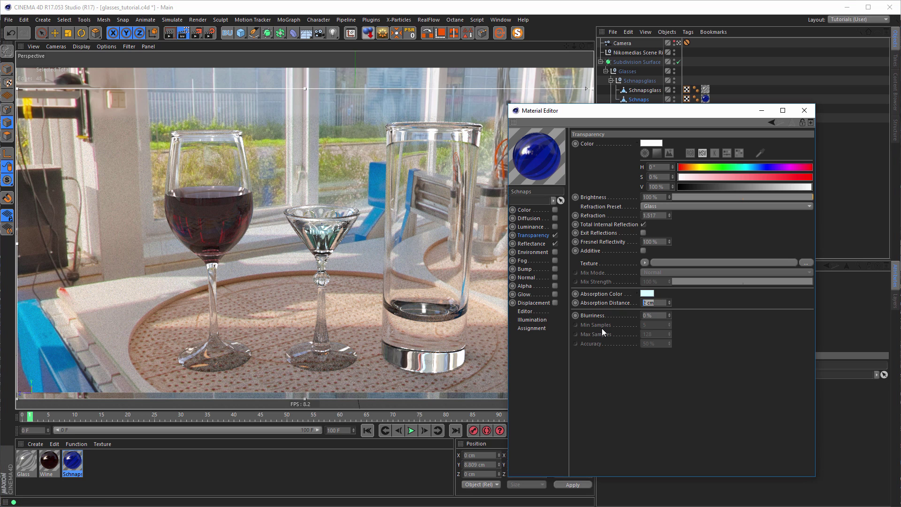
pyautogui.write('10')
pyautogui.press('Return')
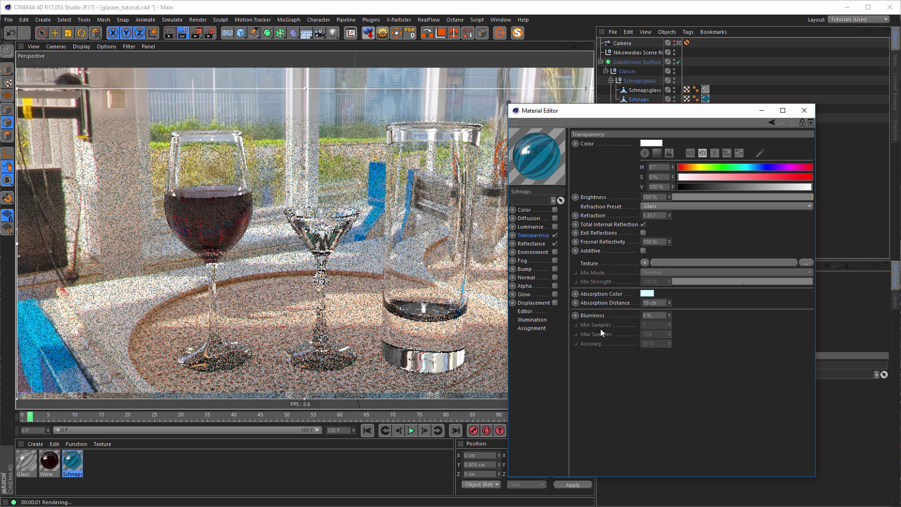
pyautogui.doubleClick(661, 303)
pyautogui.write('100')
pyautogui.press('Return')
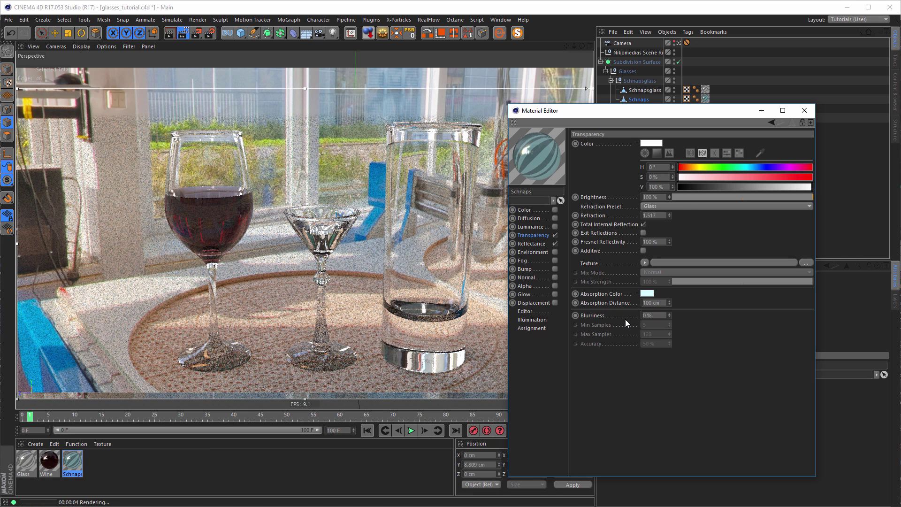
# Try white and fully saturated cyan (hue 185°, saturation 100%) as the Schnaps material's absorption color.
pyautogui.click(653, 294)
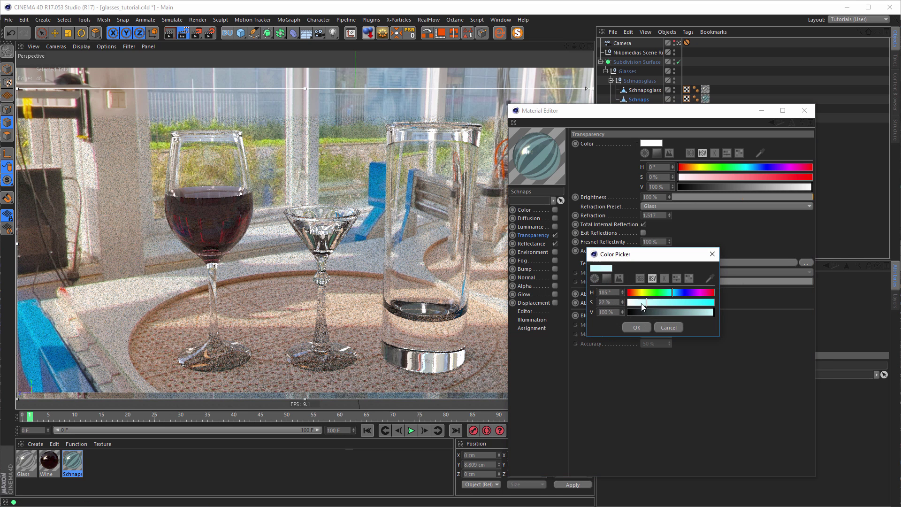
pyautogui.moveTo(640, 303); pyautogui.dragTo(623, 305)
pyautogui.click(625, 326)
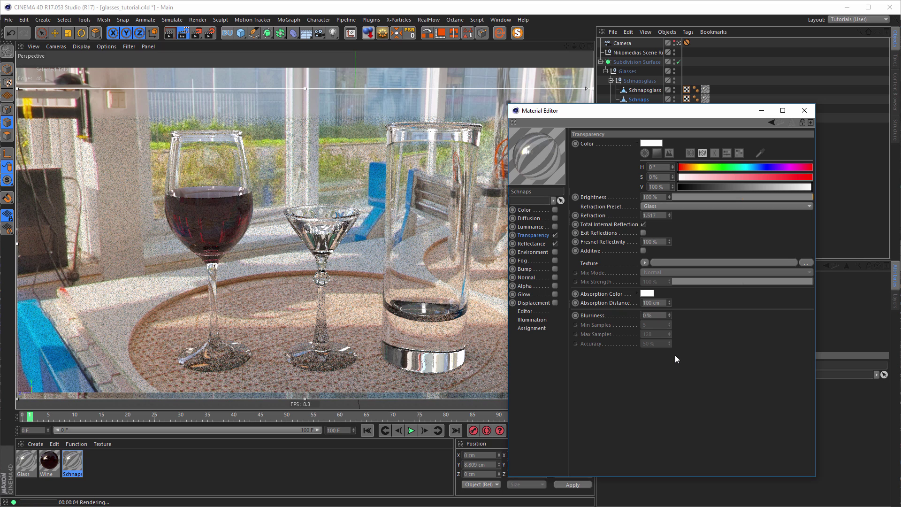
pyautogui.click(646, 295)
pyautogui.moveTo(656, 294); pyautogui.dragTo(756, 319)
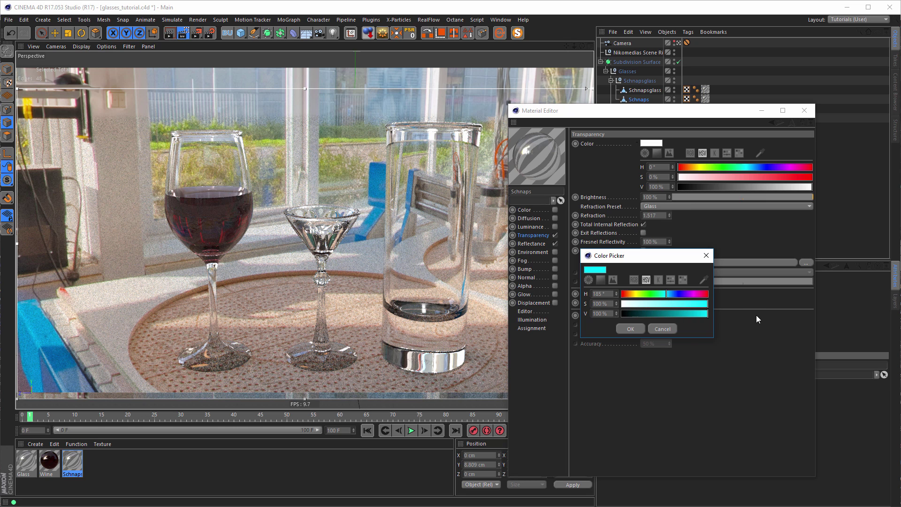
pyautogui.click(631, 329)
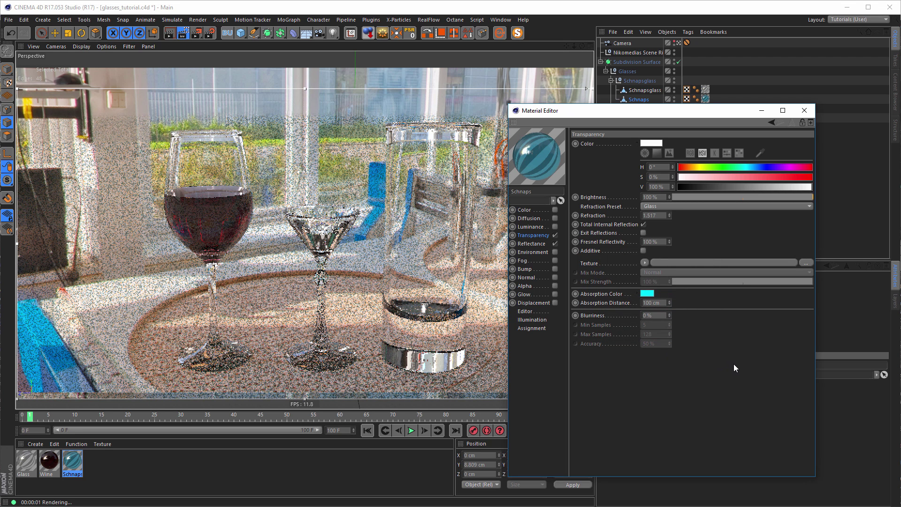
# Set the Schnaps material's absorption distance to 0.2 cm.
pyautogui.moveTo(661, 303); pyautogui.dragTo(620, 318)
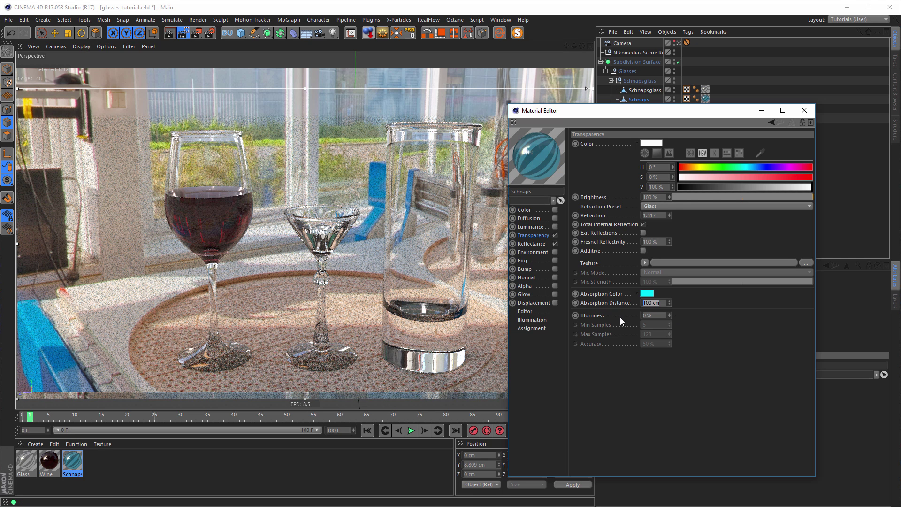
pyautogui.press('BackSpace')
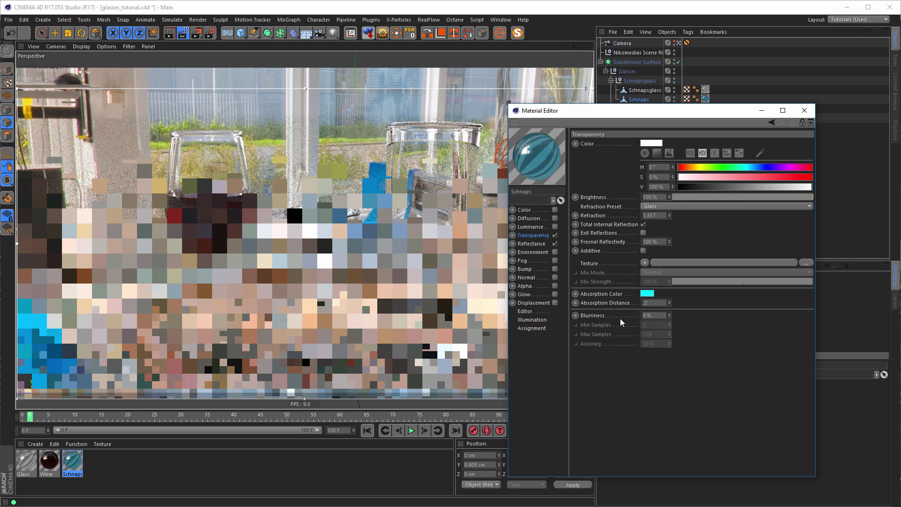
pyautogui.write('.2')
pyautogui.press('Return')
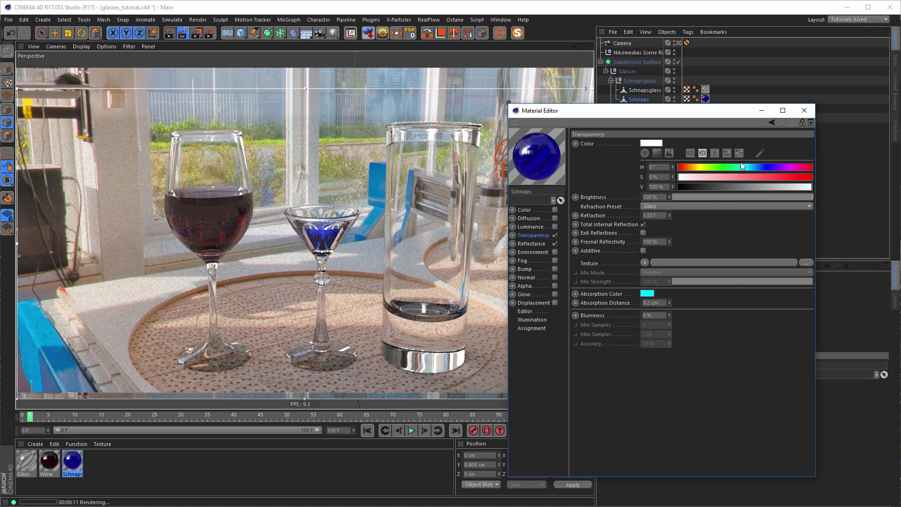
# Center the Schnaps liquid's axis and scale the whole object up slightly to about 4 cm wide and 1.73 cm high, checking the Left view.
pyautogui.moveTo(743, 115); pyautogui.dragTo(871, 133)
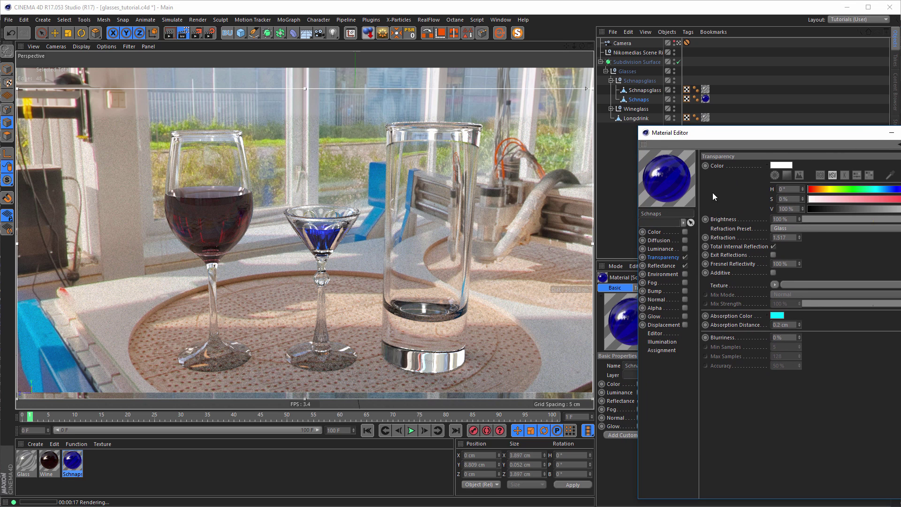
pyautogui.middleClick(468, 294)
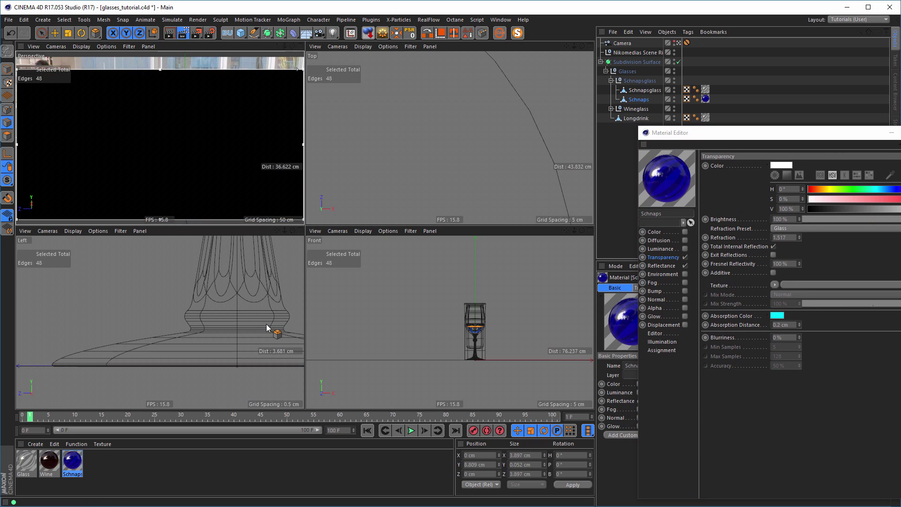
pyautogui.middleClick(266, 324)
pyautogui.keyDown('alt'); pyautogui.moveTo(367, 258); pyautogui.dragTo(253, 278, button='right'); pyautogui.keyUp('alt')
pyautogui.keyDown('alt'); pyautogui.moveTo(381, 96); pyautogui.dragTo(339, 281, button='middle'); pyautogui.keyUp('alt')
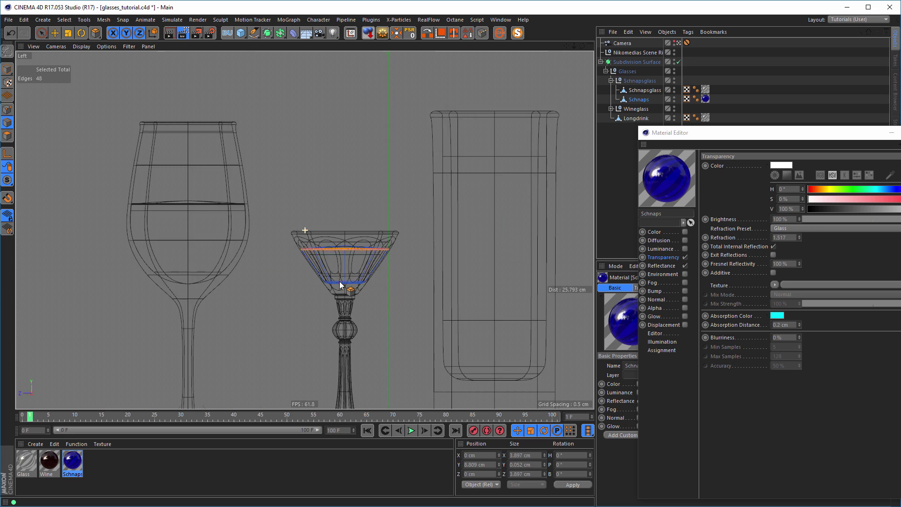
pyautogui.keyDown('alt'); pyautogui.moveTo(347, 265); pyautogui.dragTo(424, 251, button='right'); pyautogui.keyUp('alt')
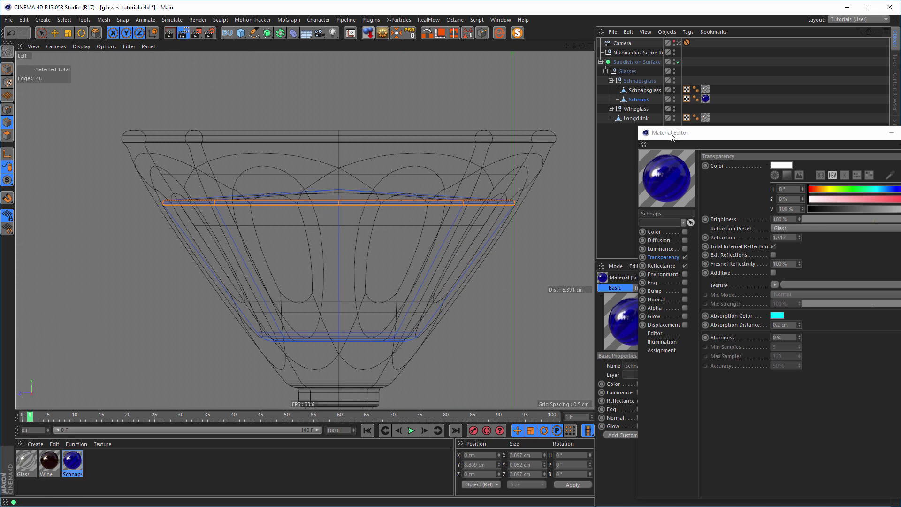
pyautogui.click(637, 99)
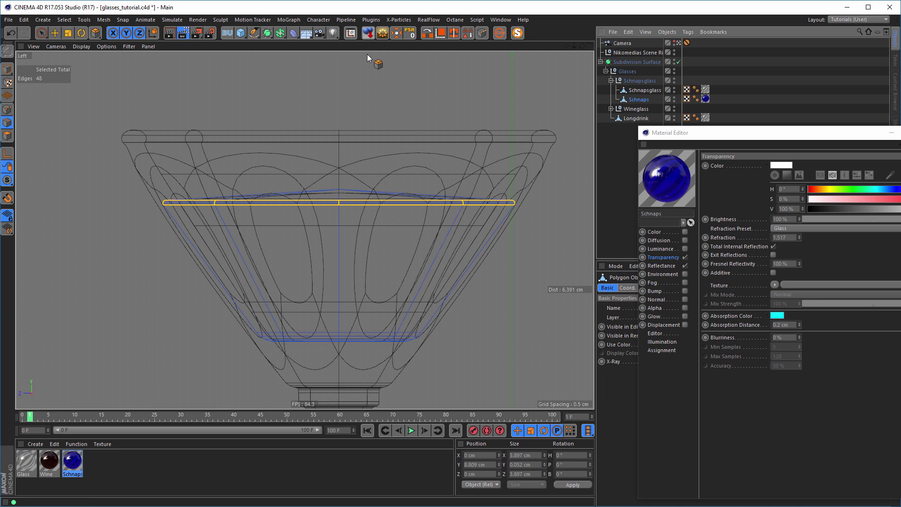
pyautogui.click(7, 69)
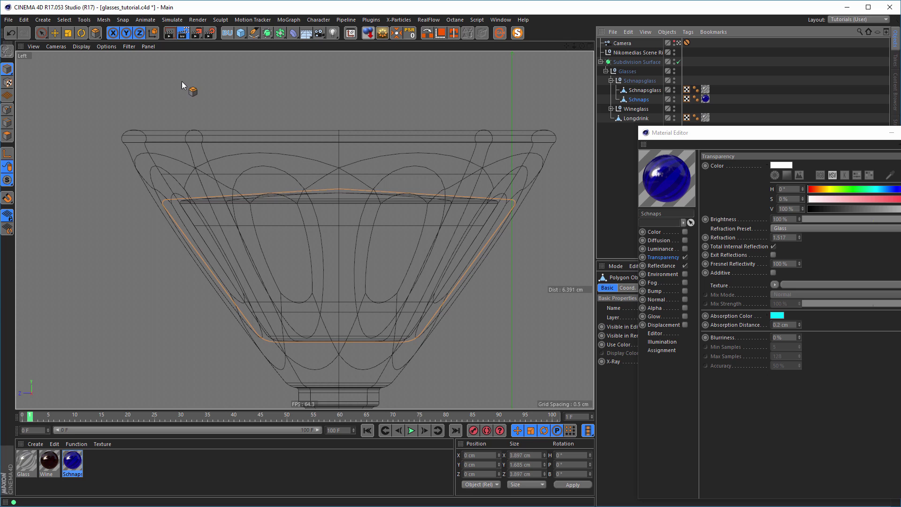
pyautogui.press('t')
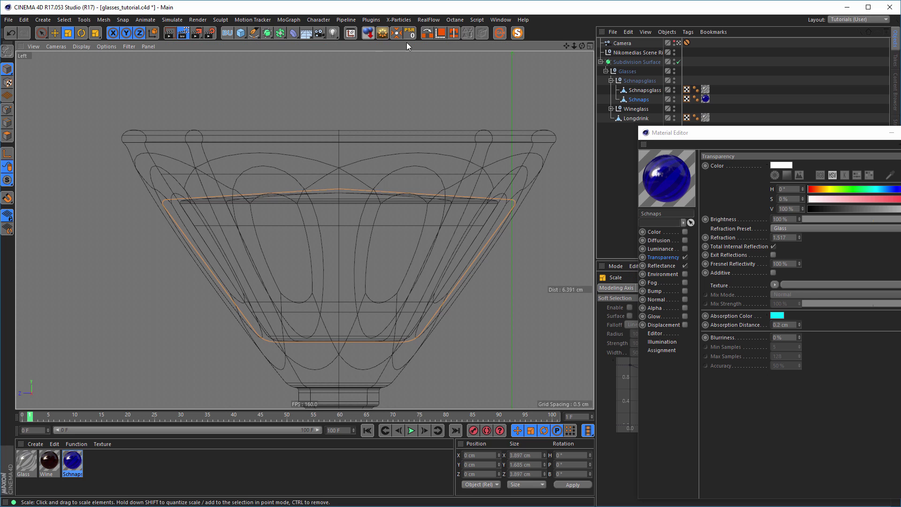
pyautogui.click(397, 33)
pyautogui.moveTo(436, 75); pyautogui.dragTo(441, 69)
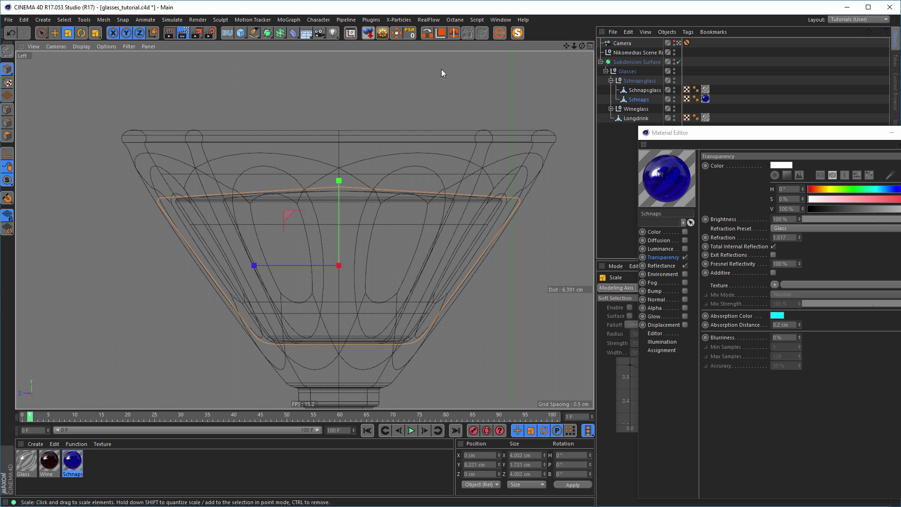
pyautogui.middleClick(440, 71)
pyautogui.middleClick(235, 119)
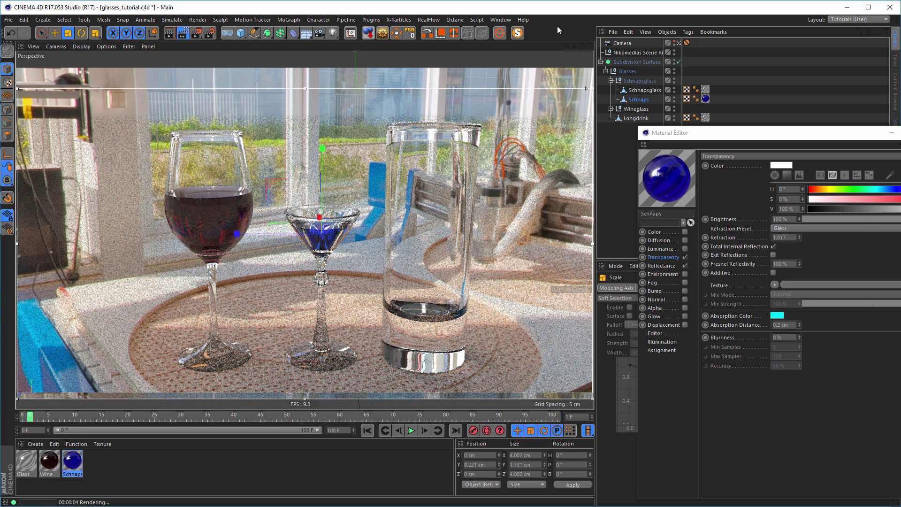
# Try absorption distances of 2 cm, 5 cm and 10 cm on the Schnaps material.
pyautogui.doubleClick(786, 325)
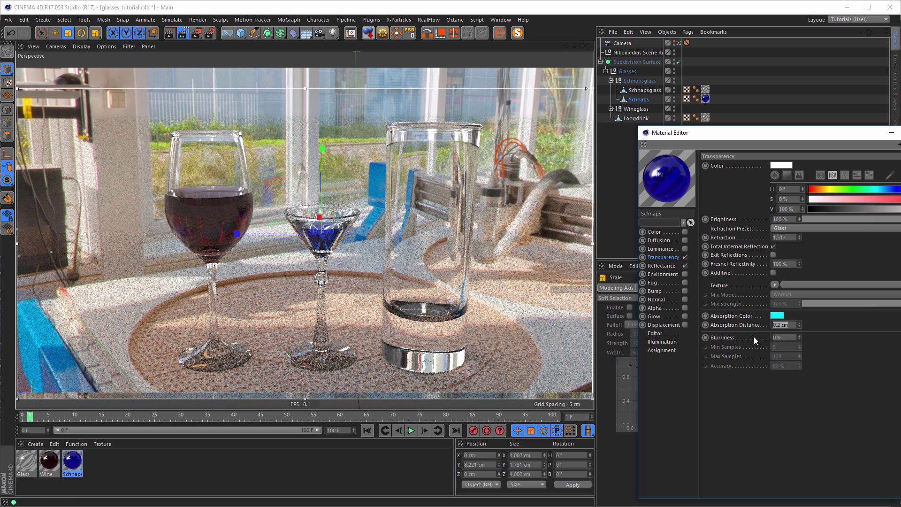
pyautogui.write('2')
pyautogui.press('Return')
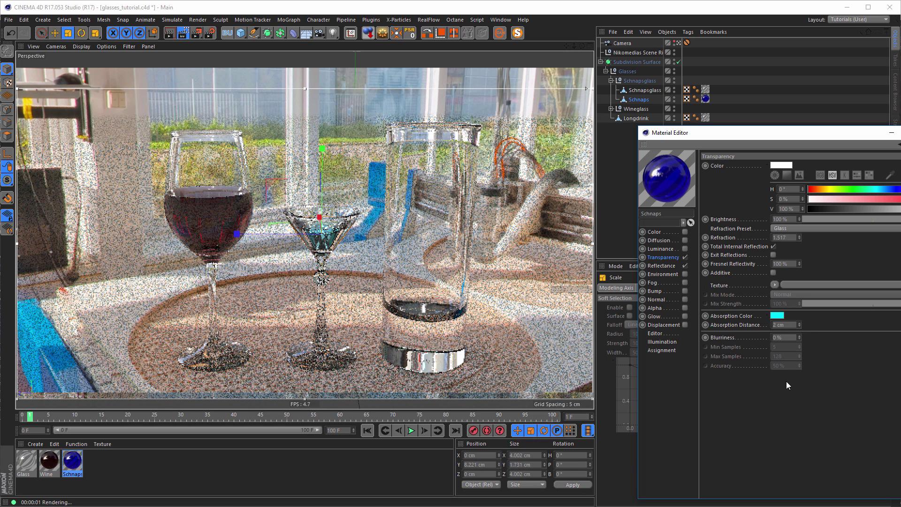
pyautogui.write('5')
pyautogui.press('Return')
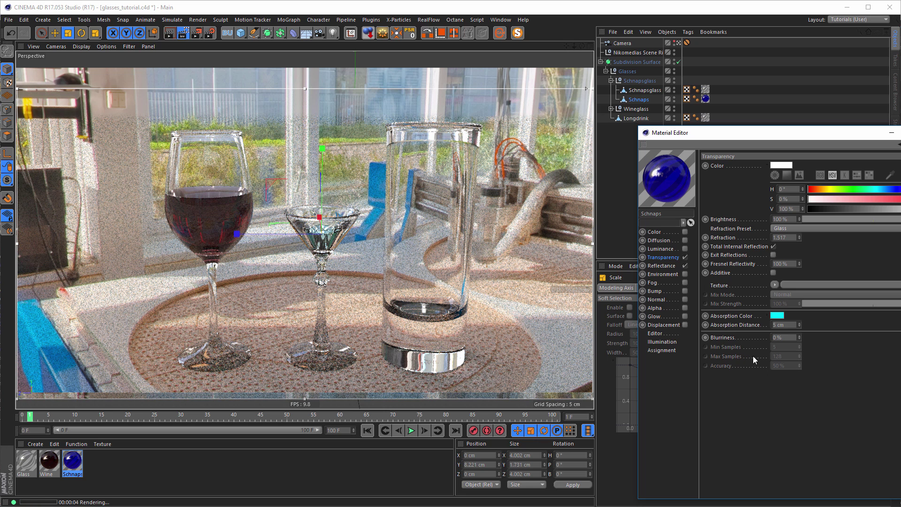
pyautogui.moveTo(788, 326); pyautogui.dragTo(743, 343)
pyautogui.write('10')
pyautogui.press('Return')
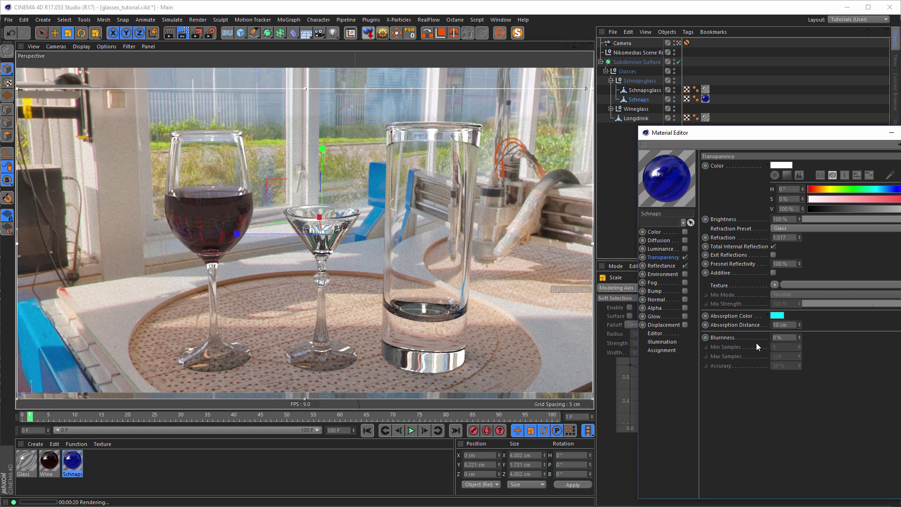
# Set the Schnaps material's absorption color to white with 0% saturation and its absorption distance to 100 cm.
pyautogui.click(790, 338)
pyautogui.click(779, 316)
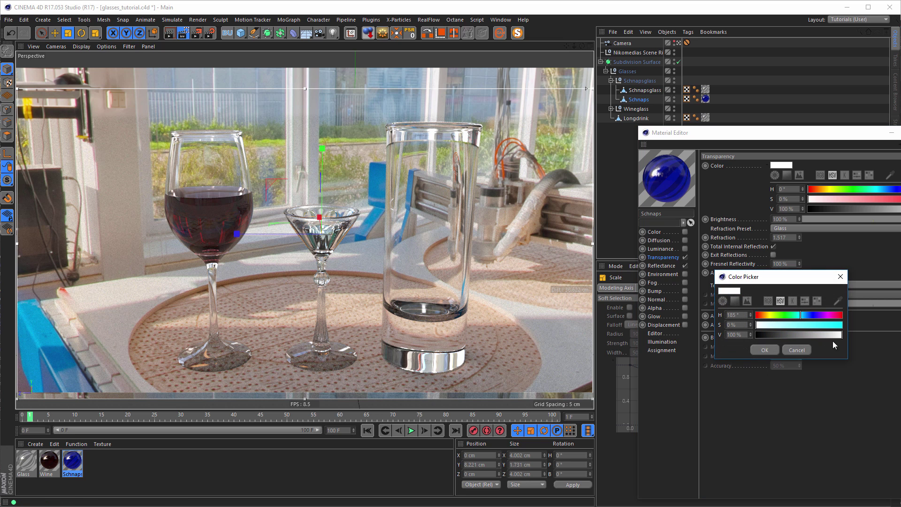
pyautogui.click(759, 350)
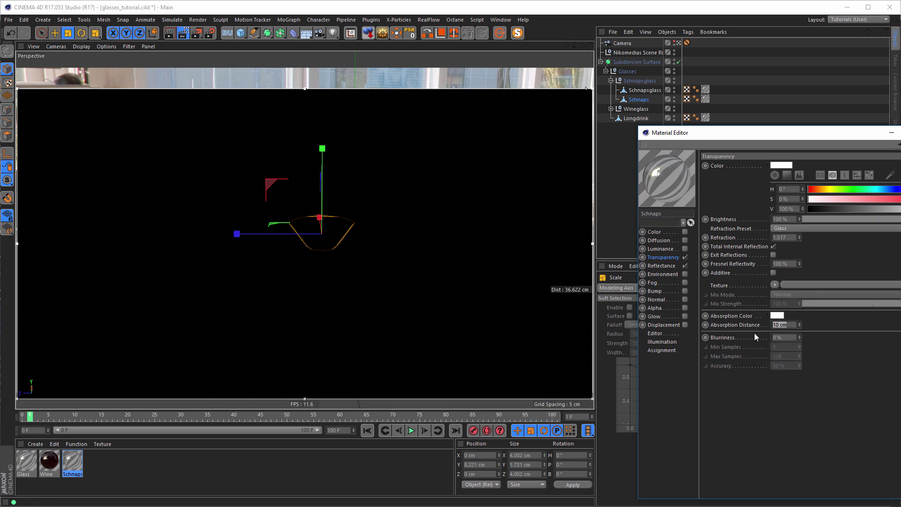
pyautogui.write('0')
pyautogui.press('Return')
# Tint the Schnaps material's transparency color a very pale cyan with 3% saturation.
pyautogui.click(876, 189)
pyautogui.moveTo(808, 199); pyautogui.dragTo(820, 200)
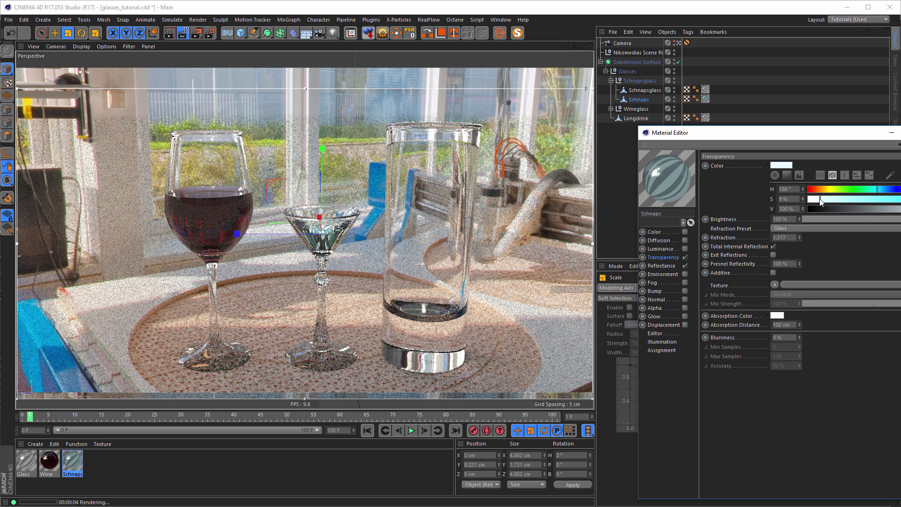
pyautogui.moveTo(821, 201); pyautogui.dragTo(813, 202)
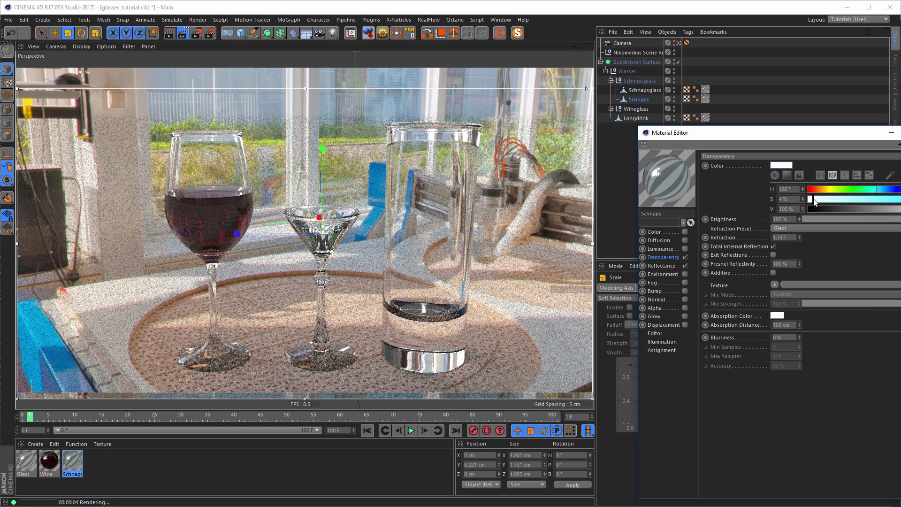
pyautogui.moveTo(814, 201); pyautogui.dragTo(811, 200)
# Set the Schnaps material's transparency blurriness to 2% and close the material's editor.
pyautogui.doubleClick(786, 337)
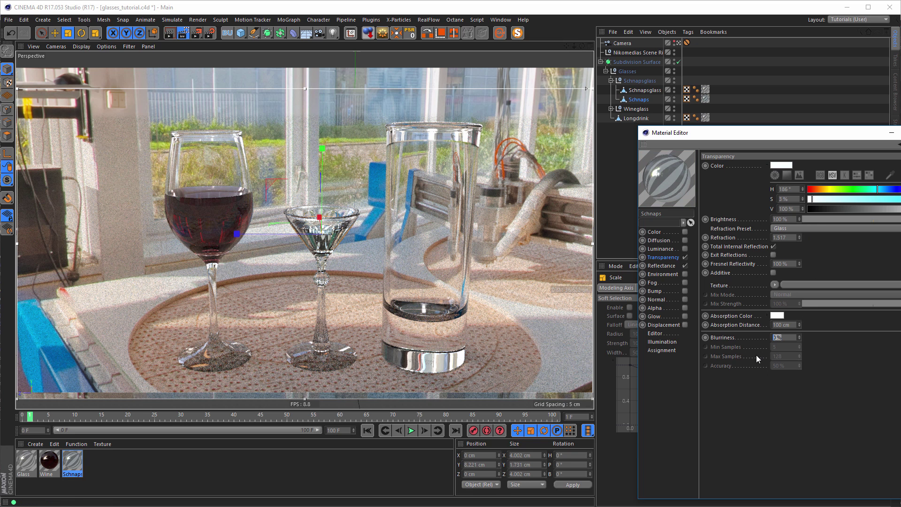
pyautogui.write('2')
pyautogui.press('Return')
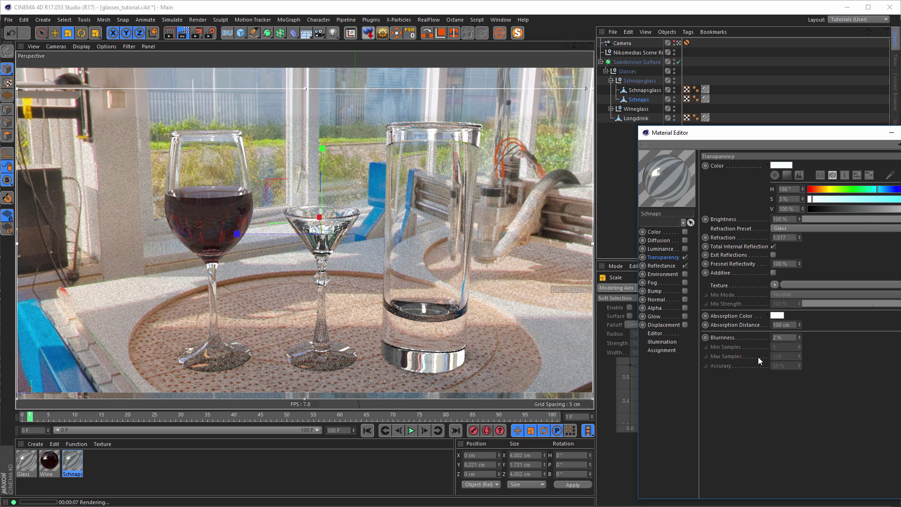
pyautogui.moveTo(792, 341); pyautogui.dragTo(738, 348)
pyautogui.click(900, 133)
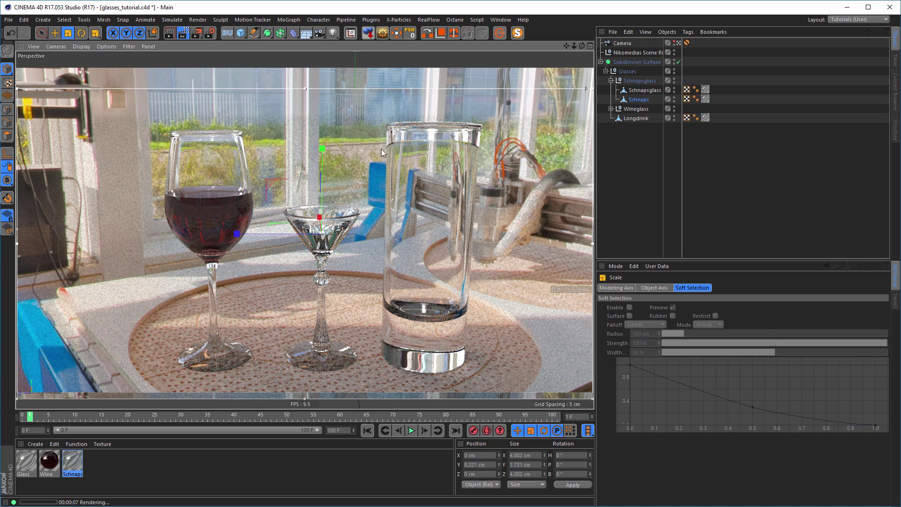
# Turn off the interactive render region and leave the scene camera to frame the longdrink glass from above.
pyautogui.click(367, 36)
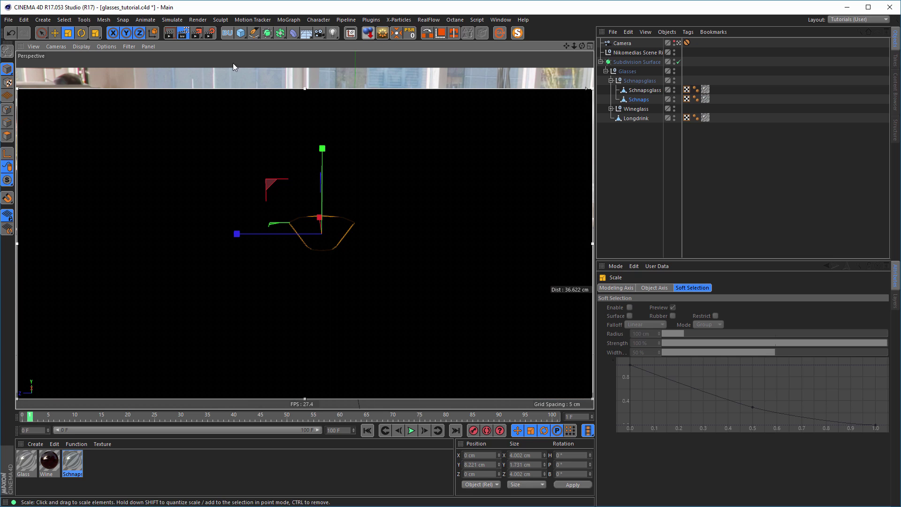
pyautogui.click(182, 32)
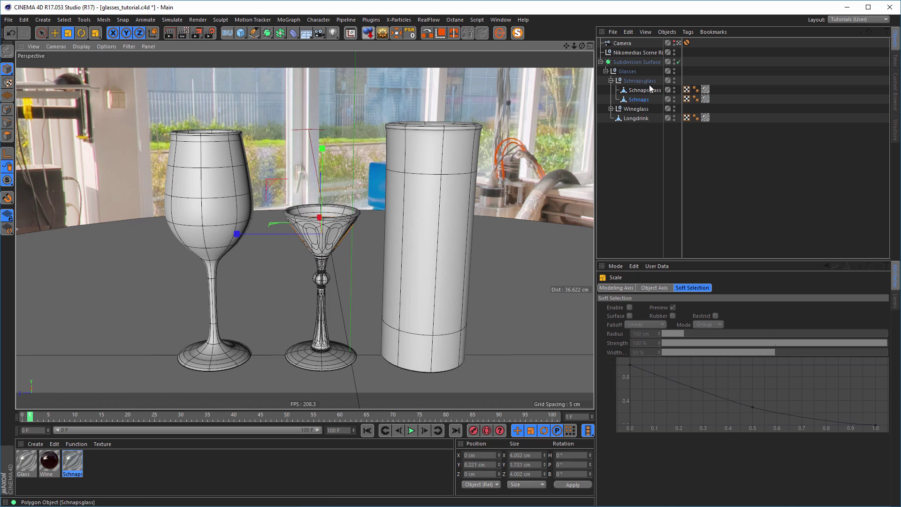
pyautogui.click(678, 43)
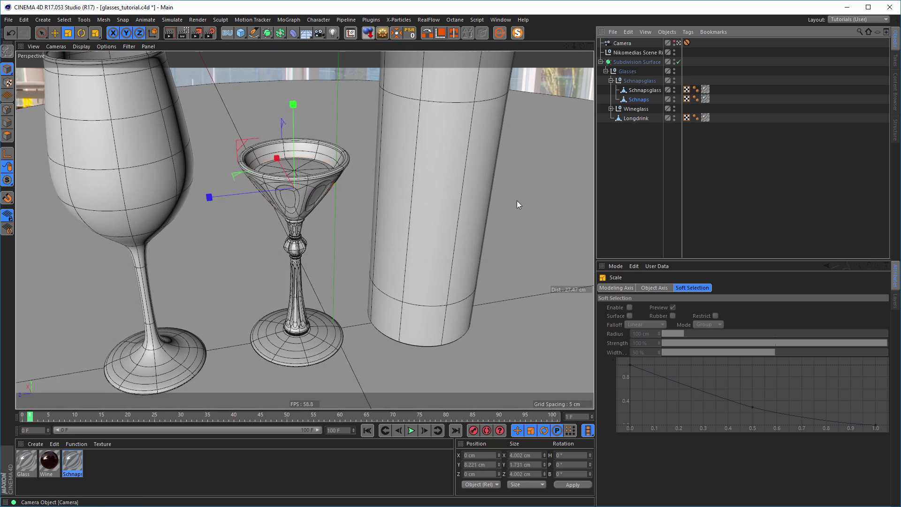
pyautogui.scroll(-3, 479, 208)
pyautogui.keyDown('alt'); pyautogui.moveTo(415, 218); pyautogui.dragTo(259, 337, button='middle'); pyautogui.keyUp('alt')
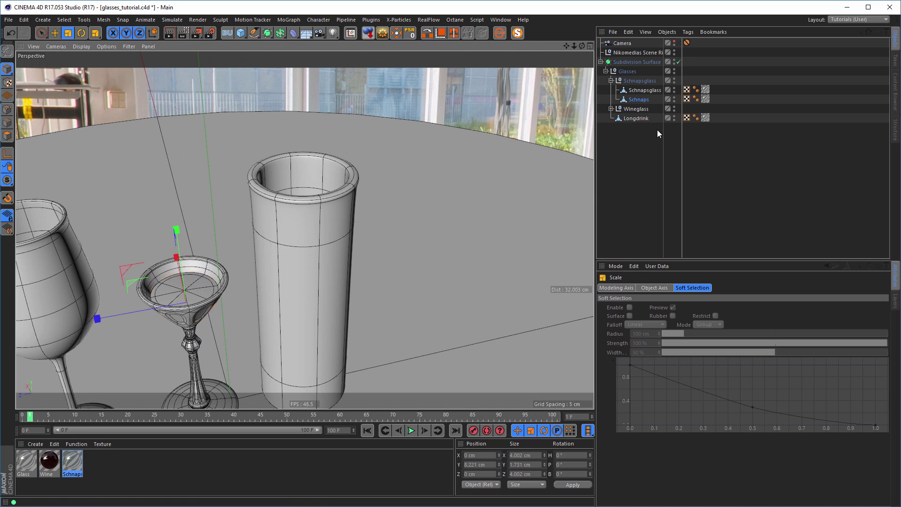
# Collapse the Schnapsglass group, place the Longdrink object in its own null group and name the group Longdrink.
pyautogui.click(610, 81)
pyautogui.click(633, 99)
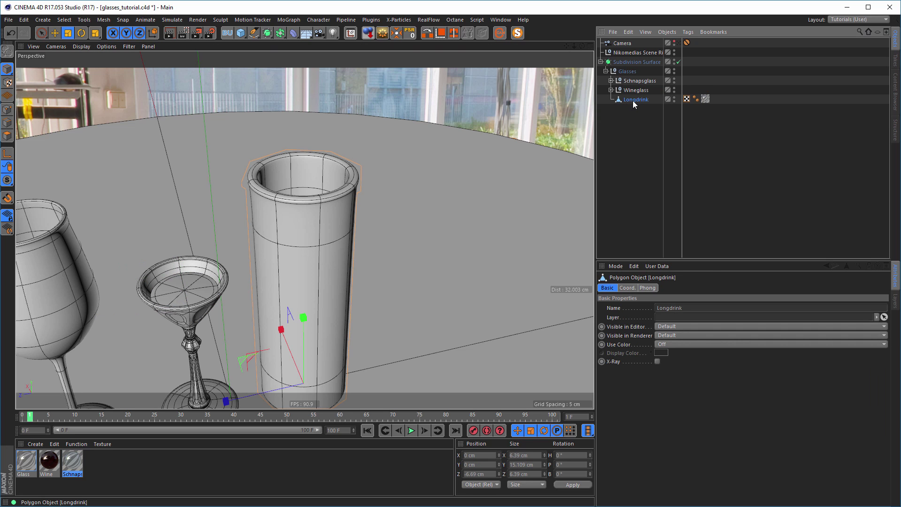
pyautogui.hotkey('alt', 'g')
pyautogui.doubleClick(630, 99)
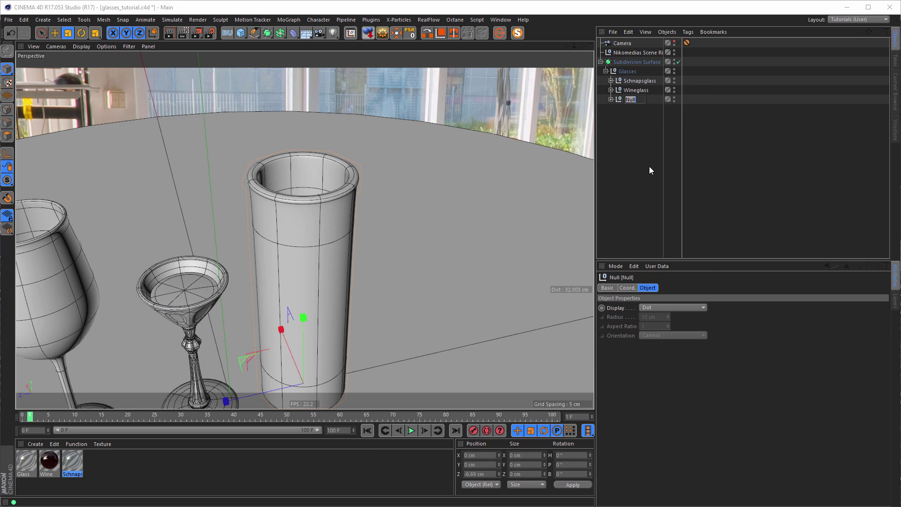
pyautogui.write('Lo')
pyautogui.write('n')
pyautogui.write('gdri')
pyautogui.write('nk')
pyautogui.press('Return')
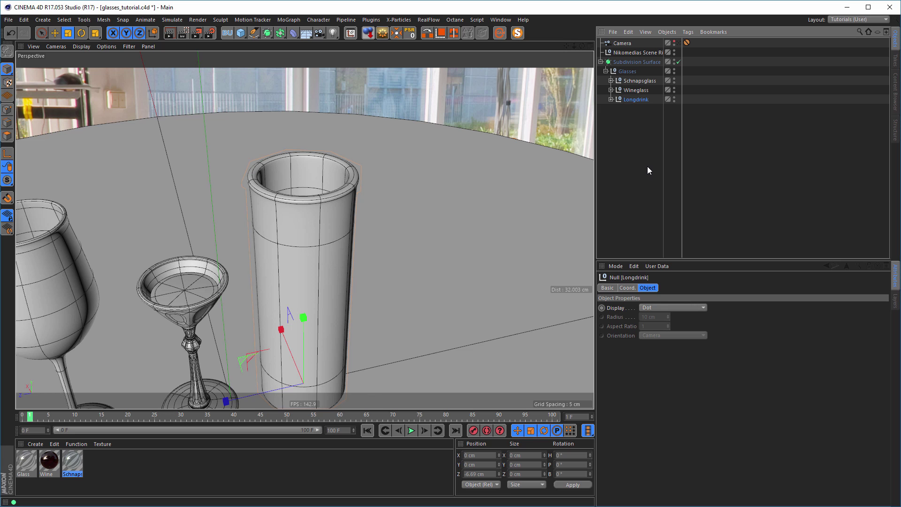
# Expand the Longdrink group and disable the Subdivision Surface to work on the low-poly glass mesh.
pyautogui.click(607, 104)
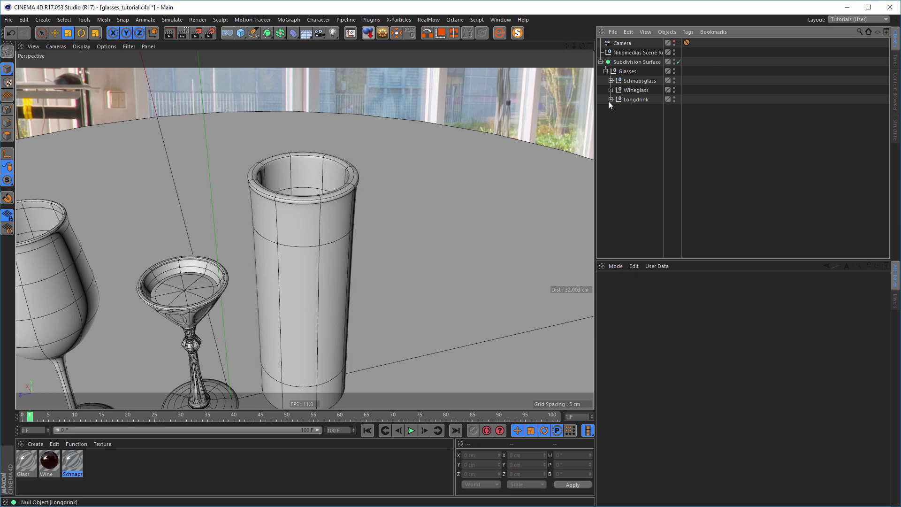
pyautogui.click(610, 99)
pyautogui.click(639, 109)
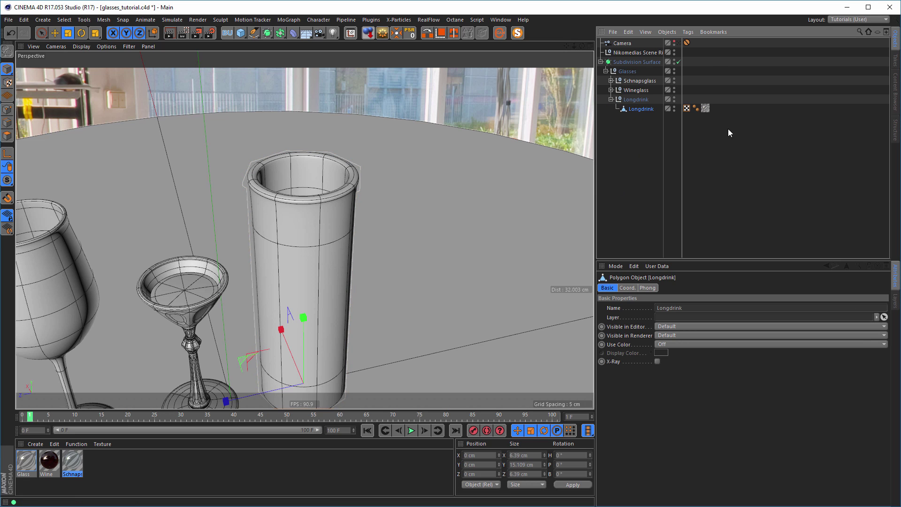
pyautogui.click(695, 84)
pyautogui.click(678, 62)
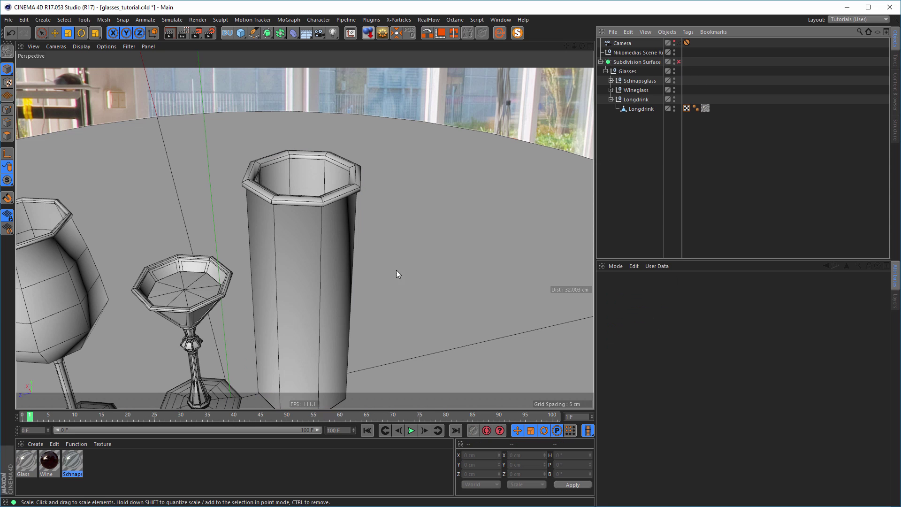
# Cut a new edge loop around the inner wall of the longdrink glass with the loop Knife, with Restrict to Selection turned off.
pyautogui.keyDown('alt'); pyautogui.moveTo(396, 269); pyautogui.dragTo(316, 184); pyautogui.keyUp('alt')
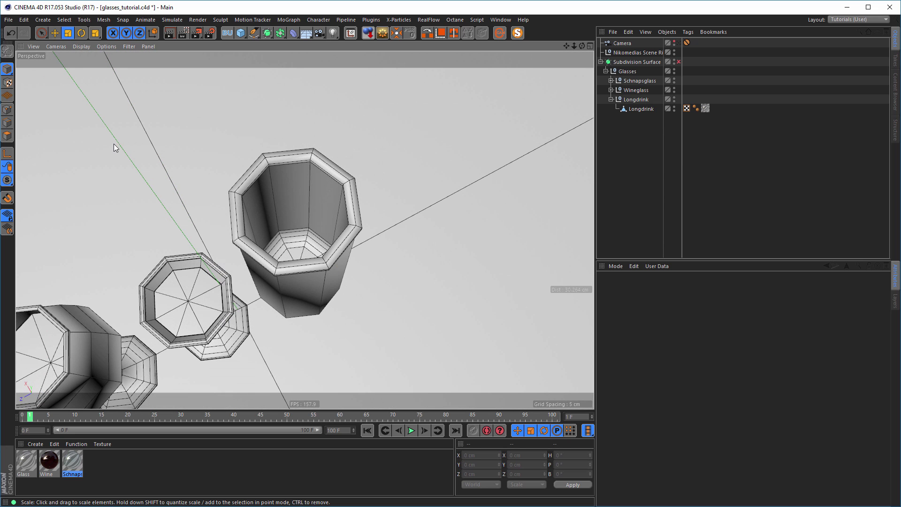
pyautogui.click(7, 123)
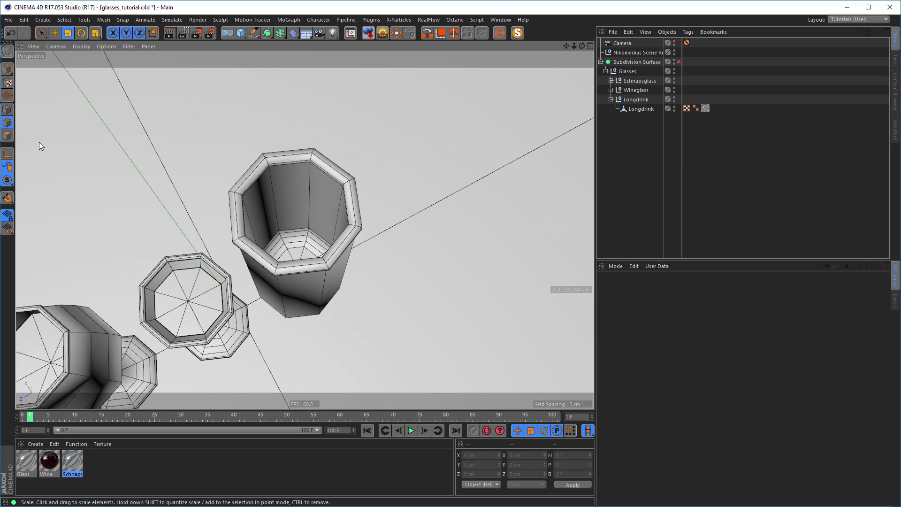
pyautogui.click(639, 109)
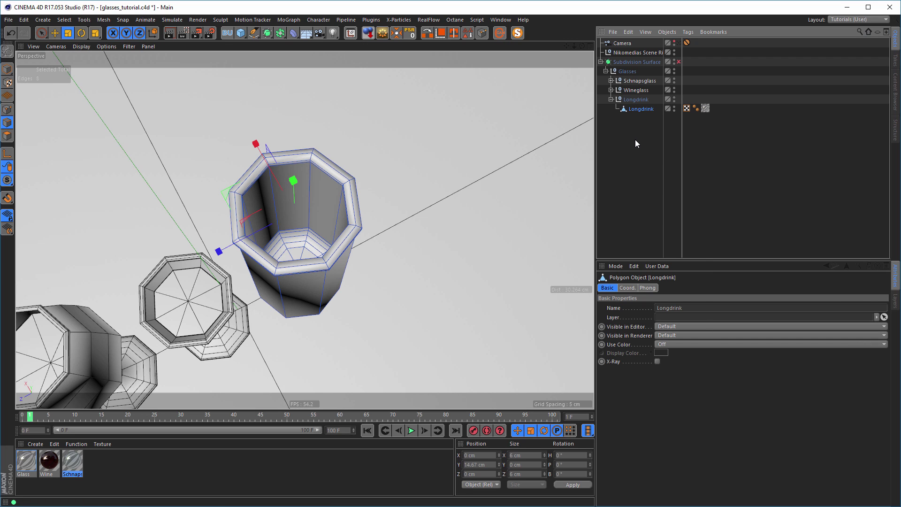
pyautogui.press('u')
pyautogui.press('l')
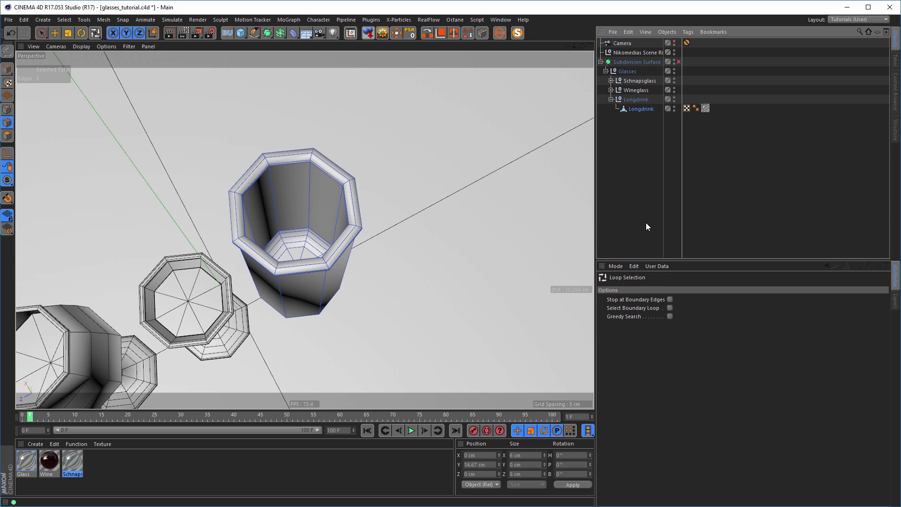
pyautogui.press('k')
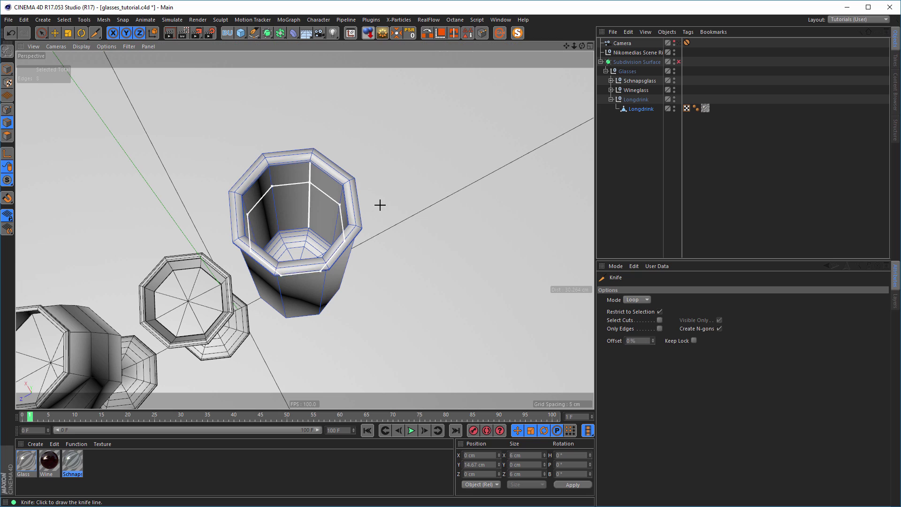
pyautogui.click(659, 311)
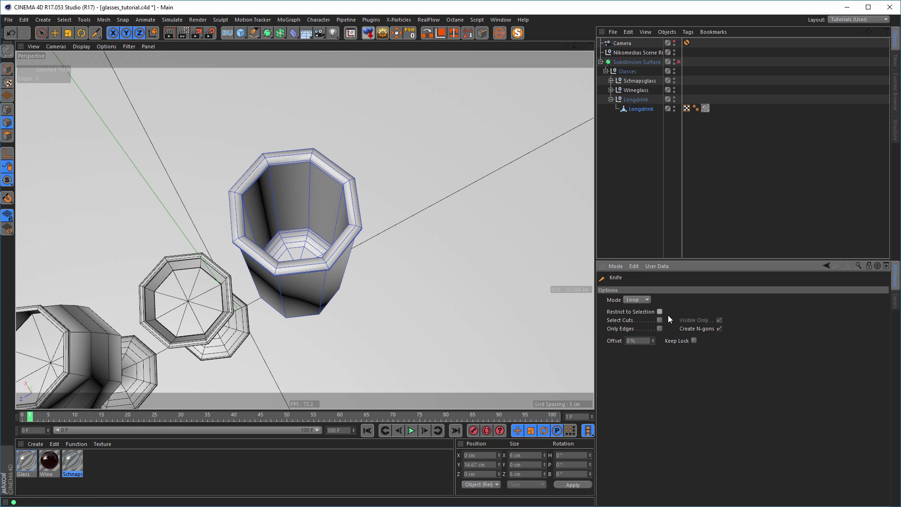
pyautogui.click(311, 181)
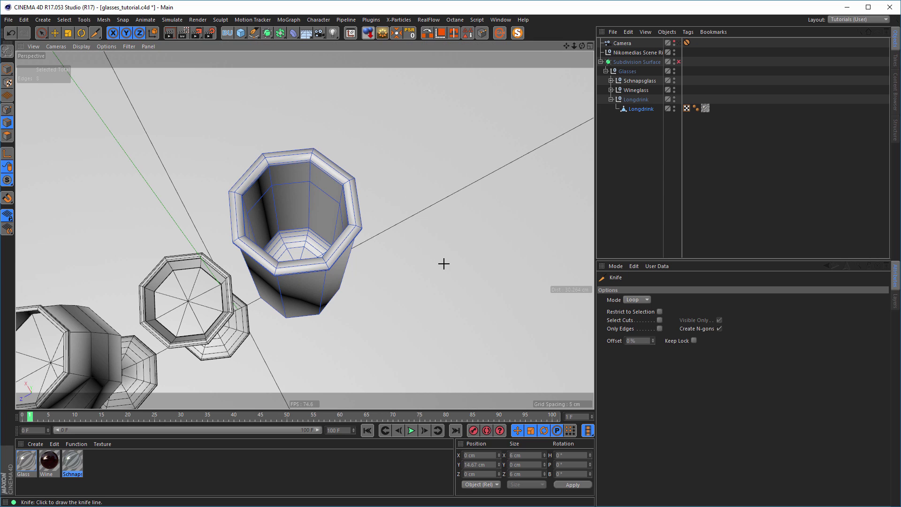
# Select the longdrink glass's inner wall below the new cut plus its inside floor, and split these polygons into a separate object.
pyautogui.click(7, 136)
pyautogui.press('u')
pyautogui.press('l')
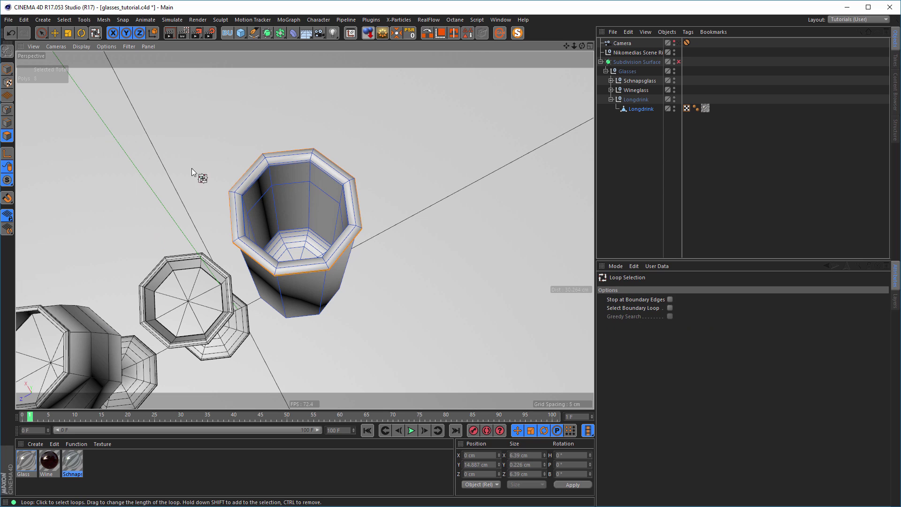
pyautogui.click(303, 224)
pyautogui.keyDown('alt'); pyautogui.moveTo(303, 224); pyautogui.dragTo(304, 217); pyautogui.keyUp('alt')
pyautogui.press('u')
pyautogui.press('f')
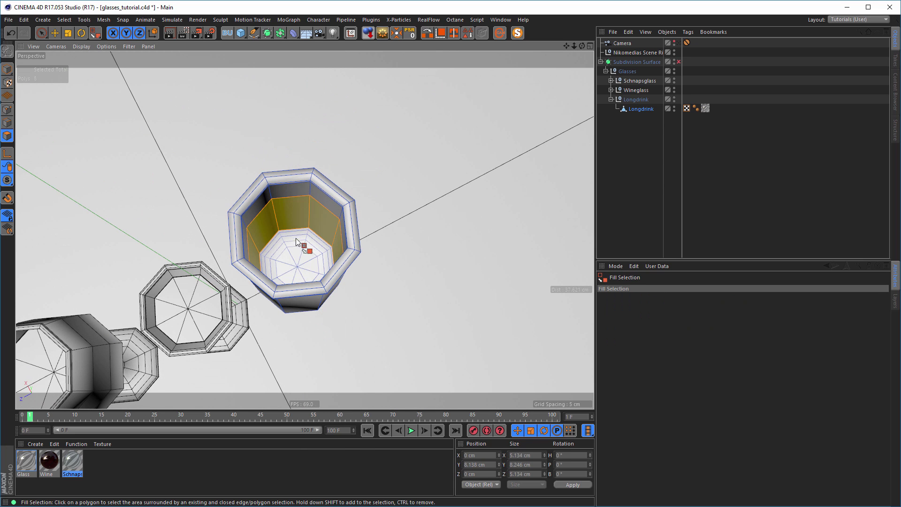
pyautogui.click(294, 257)
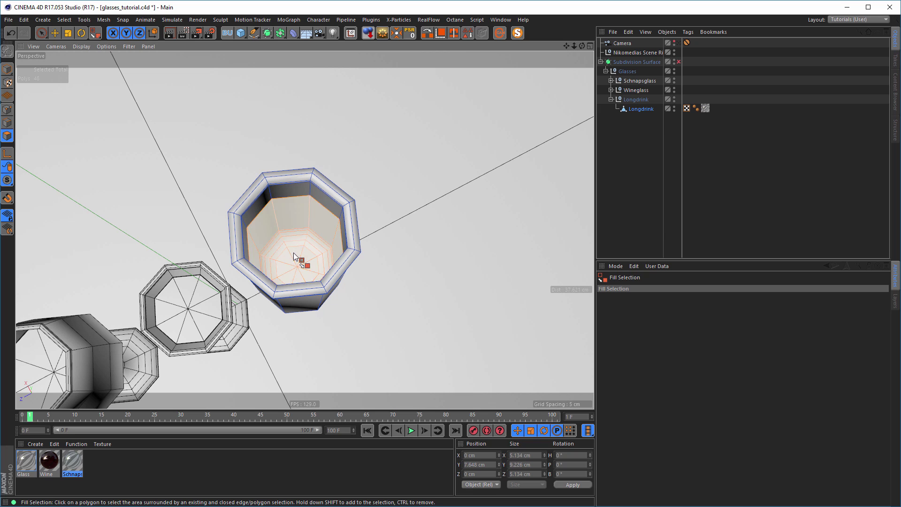
pyautogui.rightClick(464, 252)
pyautogui.click(481, 449)
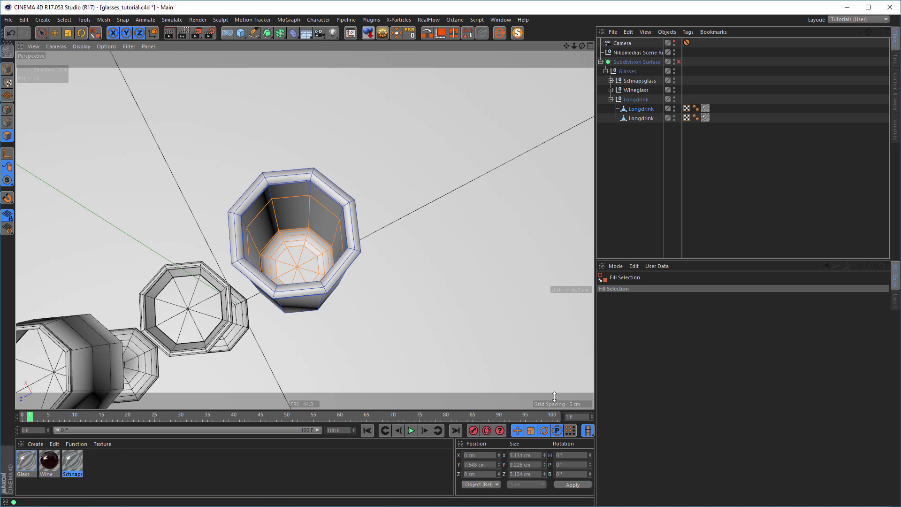
# Rename the split-off liquid object as Long.
pyautogui.doubleClick(641, 119)
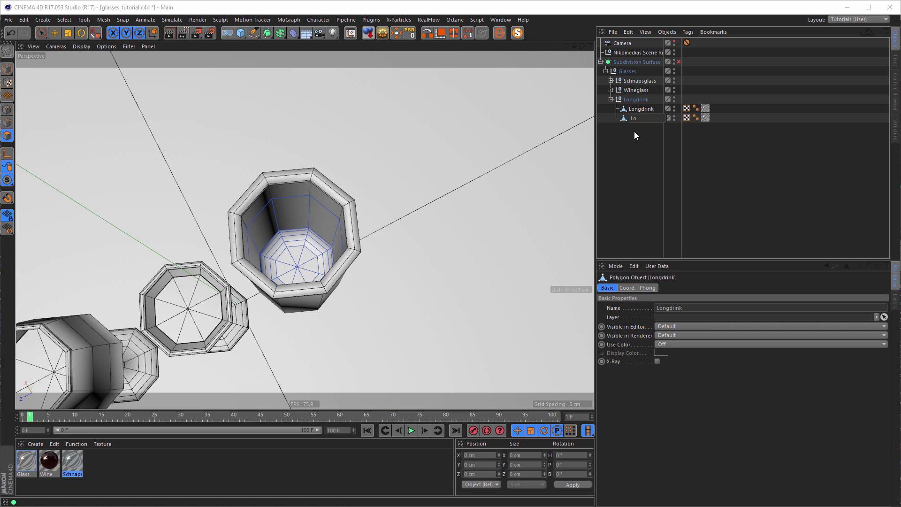
pyautogui.write('ng')
pyautogui.press('Return')
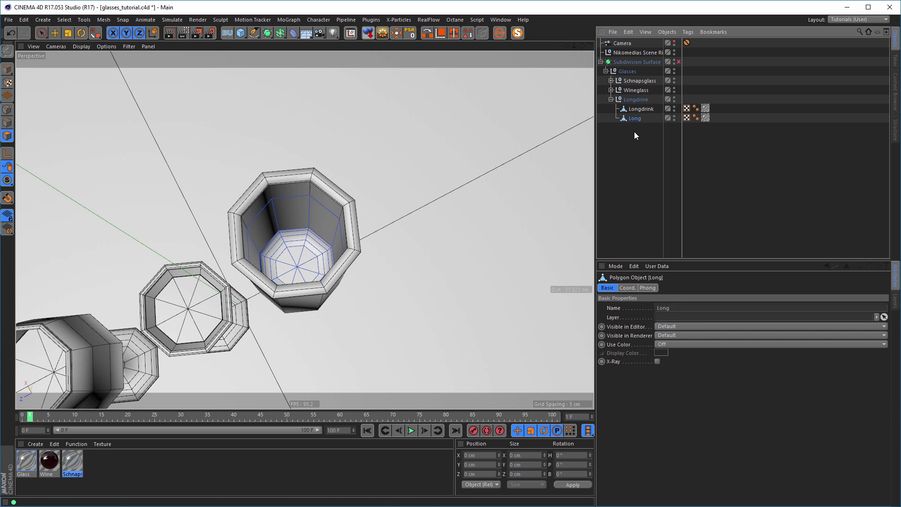
# Isolate the Long object in solo view and frame its open upper end.
pyautogui.keyDown('alt'); pyautogui.moveTo(328, 217); pyautogui.dragTo(178, 140); pyautogui.keyUp('alt')
pyautogui.click(7, 69)
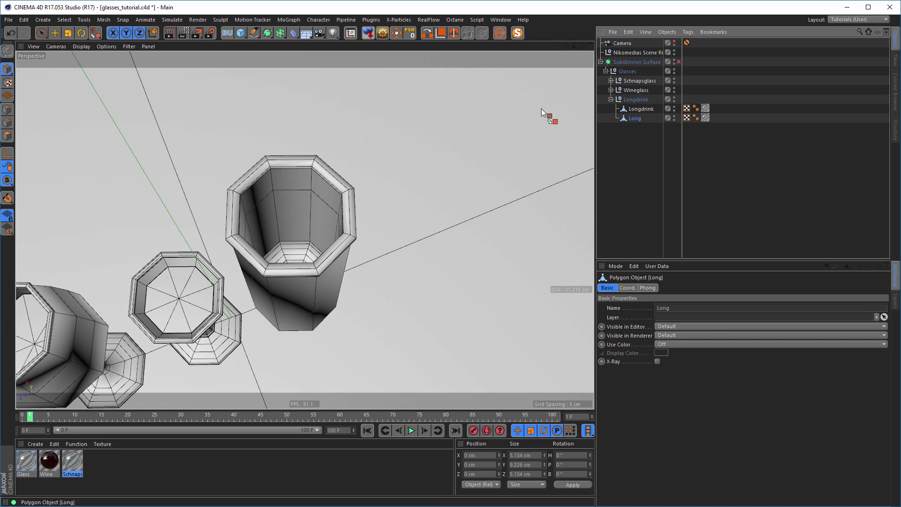
pyautogui.click(516, 32)
pyautogui.keyDown('alt'); pyautogui.moveTo(312, 292); pyautogui.dragTo(346, 273); pyautogui.keyUp('alt')
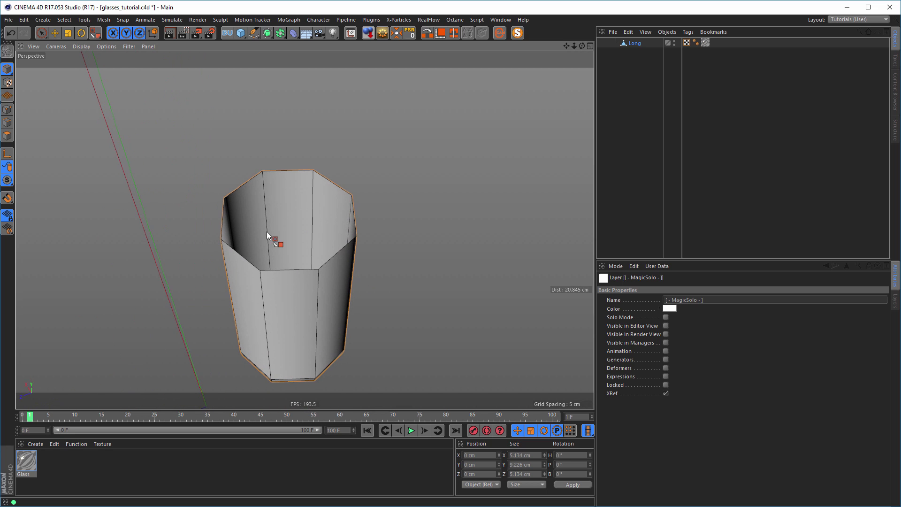
# Select the open upper edge loop of Long and extrude it inward by scaling to about 4.36 cm across.
pyautogui.click(9, 123)
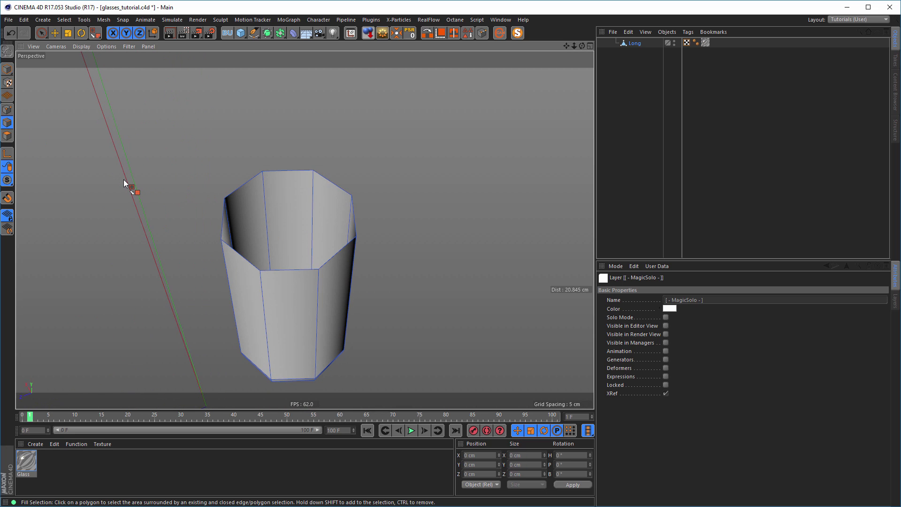
pyautogui.press('u')
pyautogui.press('l')
pyautogui.click(297, 273)
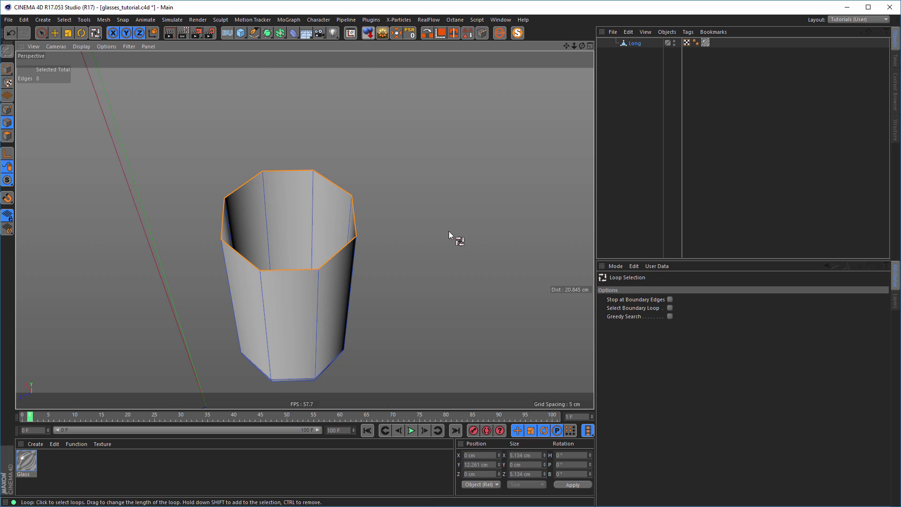
pyautogui.press('t')
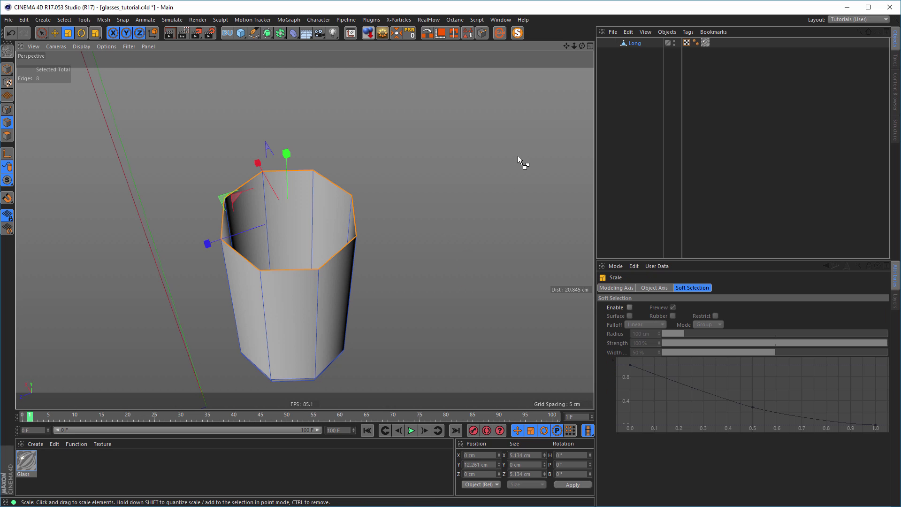
pyautogui.moveTo(517, 155); pyautogui.dragTo(477, 186)
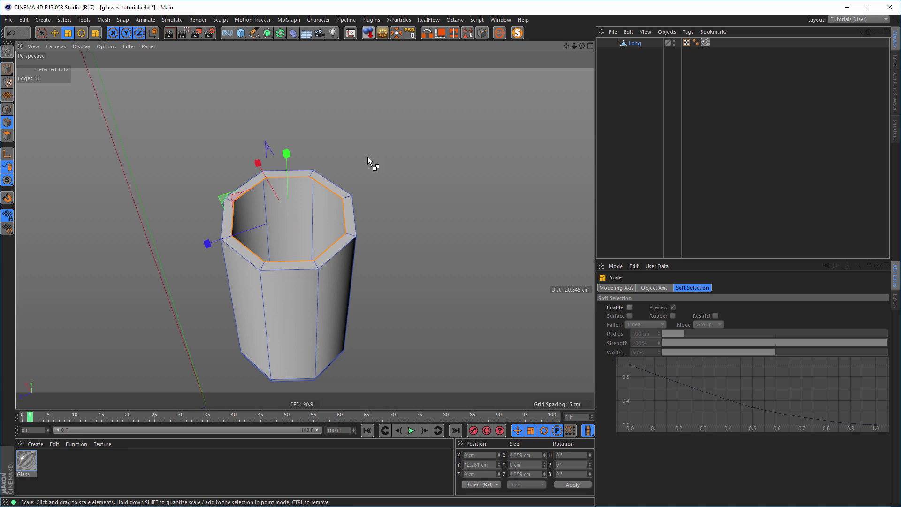
# Weld the inner rim points of Long into one center point and raise that point slightly to Y 12.4 cm.
pyautogui.keyDown('ctrl'); pyautogui.click(7, 110); pyautogui.keyUp('ctrl')
pyautogui.rightClick(120, 133)
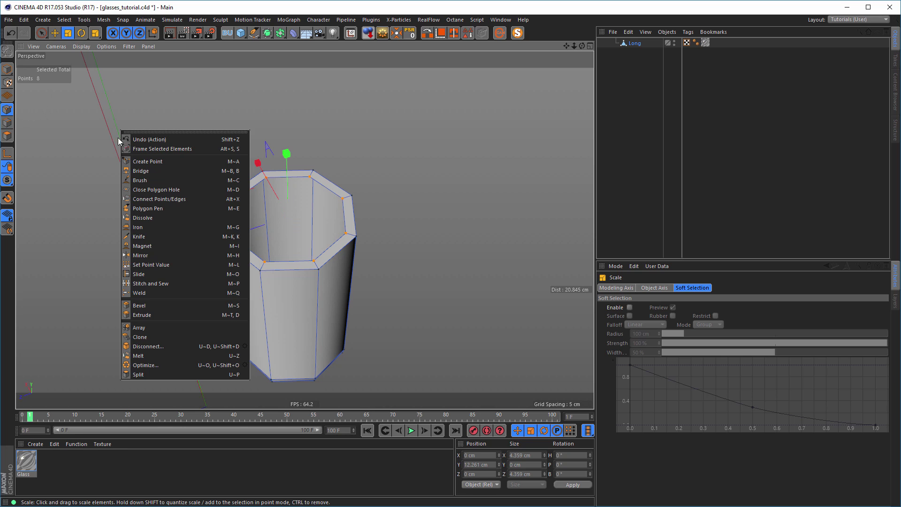
pyautogui.click(160, 293)
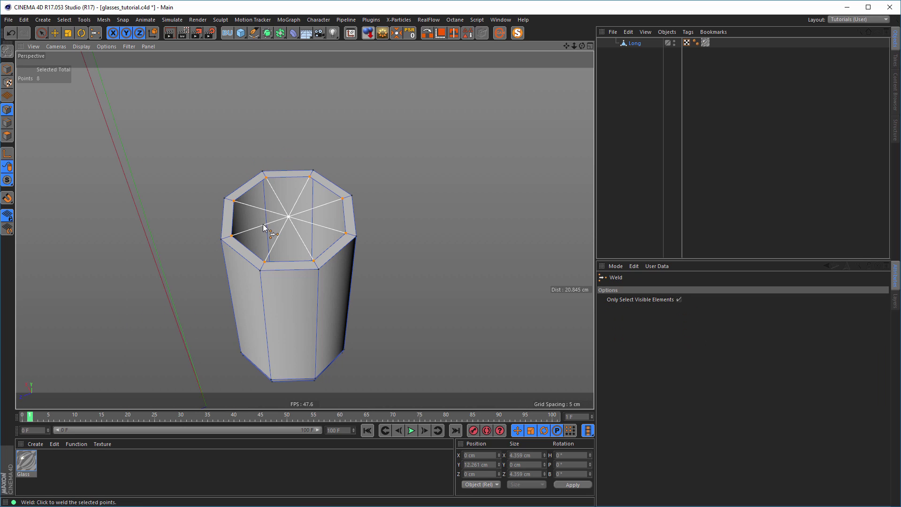
pyautogui.click(287, 218)
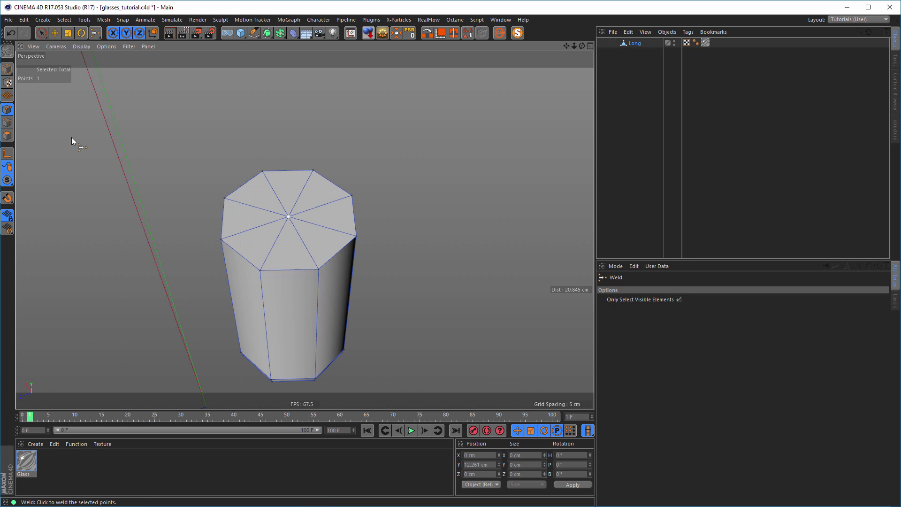
pyautogui.click(54, 33)
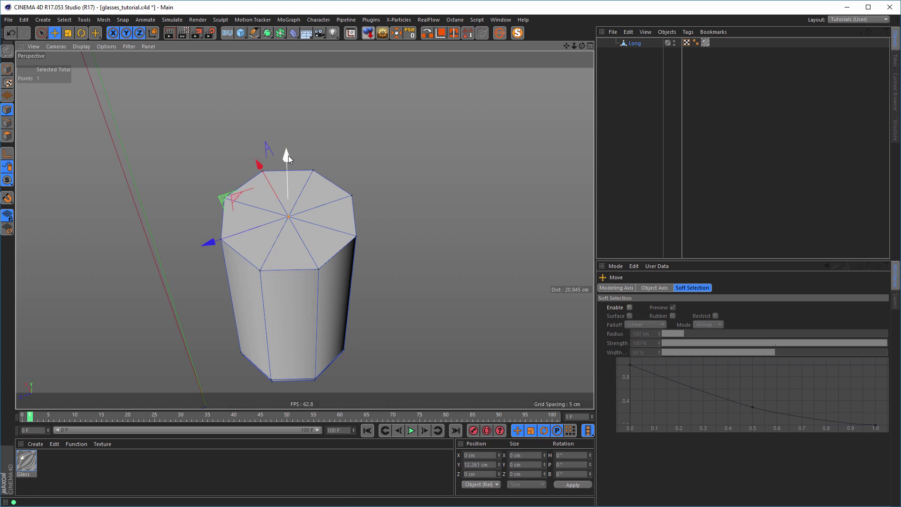
pyautogui.moveTo(288, 155); pyautogui.dragTo(285, 152)
# Select the upper rim edge loop of Long and bevel it with a 0.05 cm offset and 3 subdivisions.
pyautogui.press('u')
pyautogui.press('l')
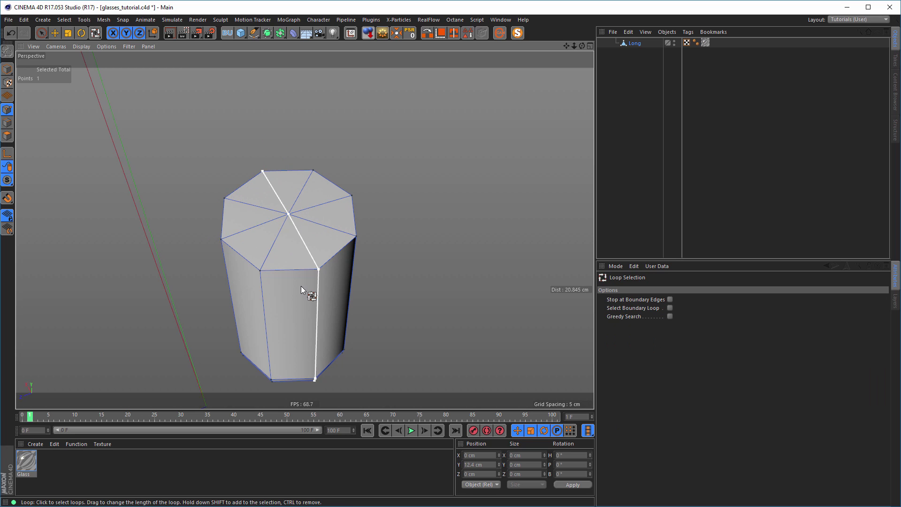
pyautogui.click(298, 275)
pyautogui.click(7, 123)
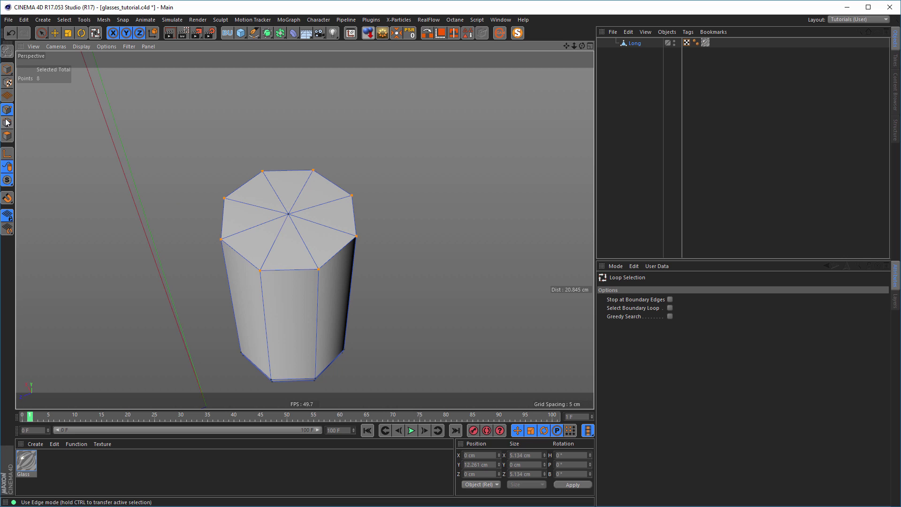
pyautogui.click(282, 269)
pyautogui.scroll(3, 340, 260)
pyautogui.scroll(2, 340, 261)
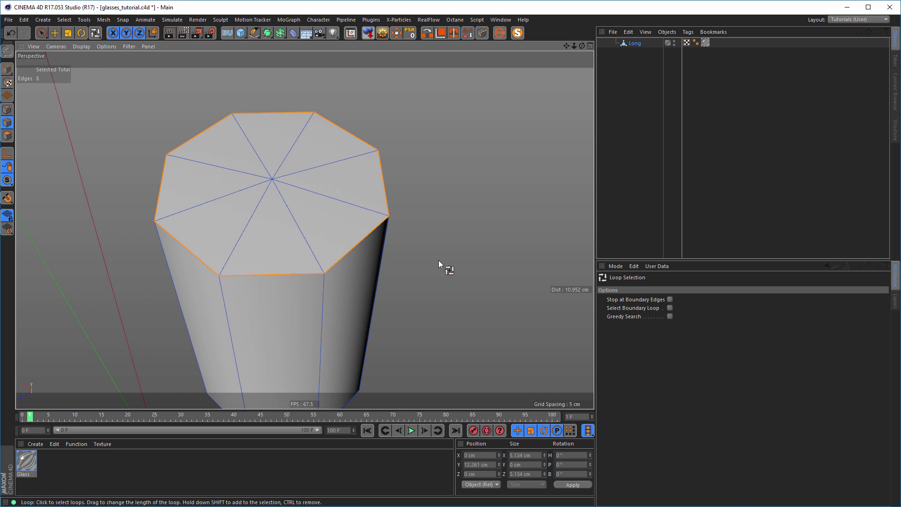
pyautogui.press('m')
pyautogui.press('s')
pyautogui.moveTo(434, 265); pyautogui.dragTo(440, 265)
pyautogui.scroll(-3, 348, 275)
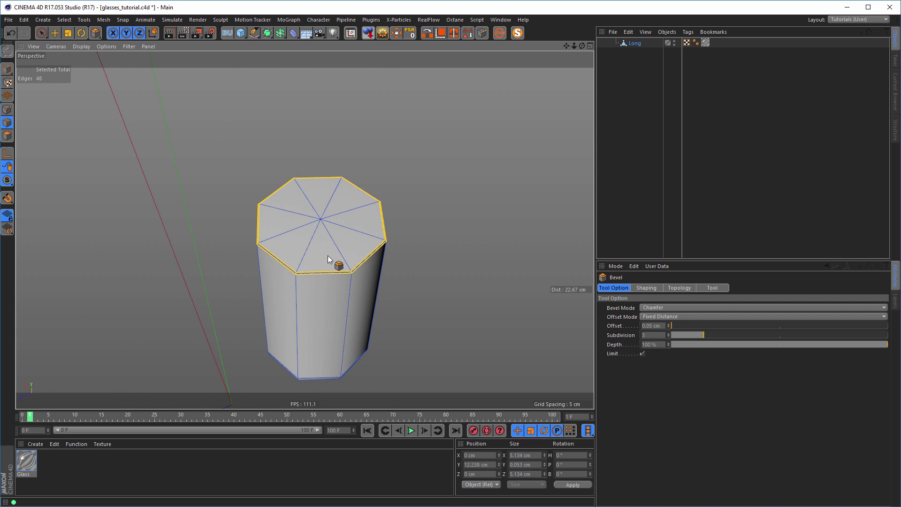
# Leave solo view to show the full scene, return to Model mode, and save the project.
pyautogui.keyDown('alt'); pyautogui.moveTo(328, 255); pyautogui.dragTo(365, 241); pyautogui.keyUp('alt')
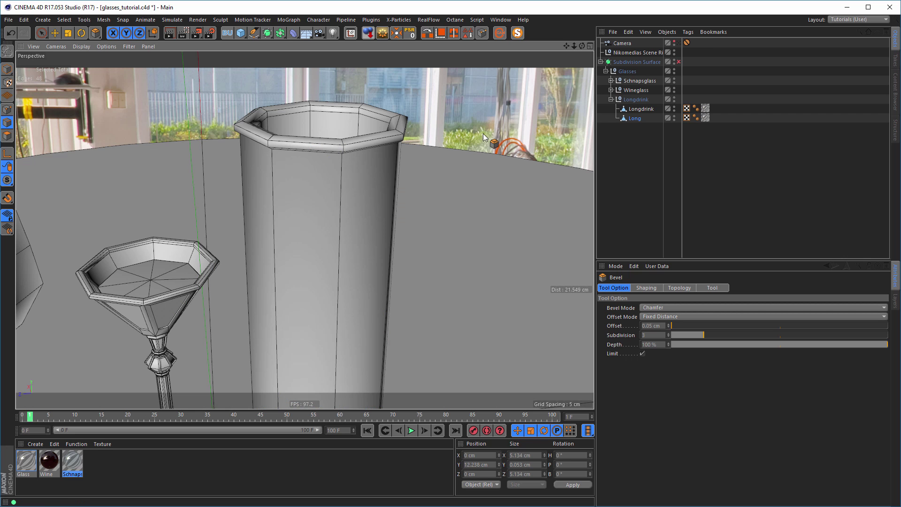
pyautogui.click(7, 68)
pyautogui.scroll(-3, 261, 245)
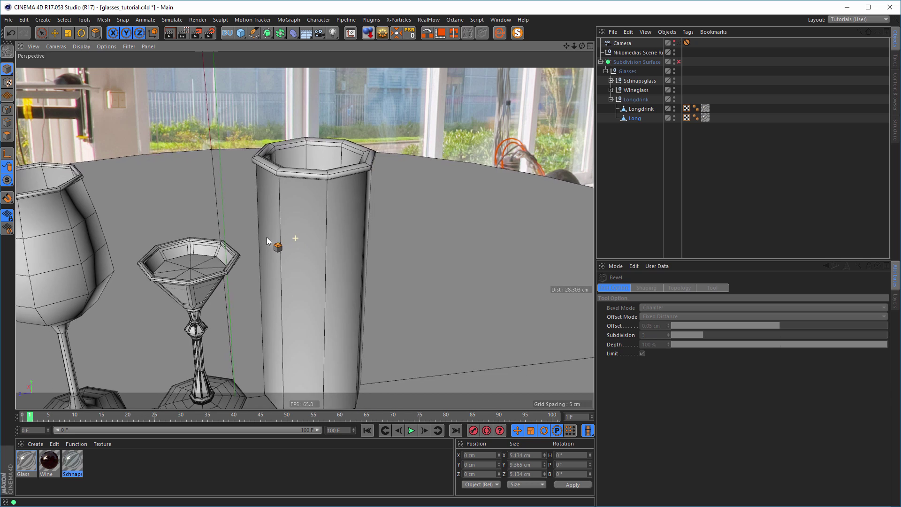
pyautogui.hotkey('ctrl', 's')
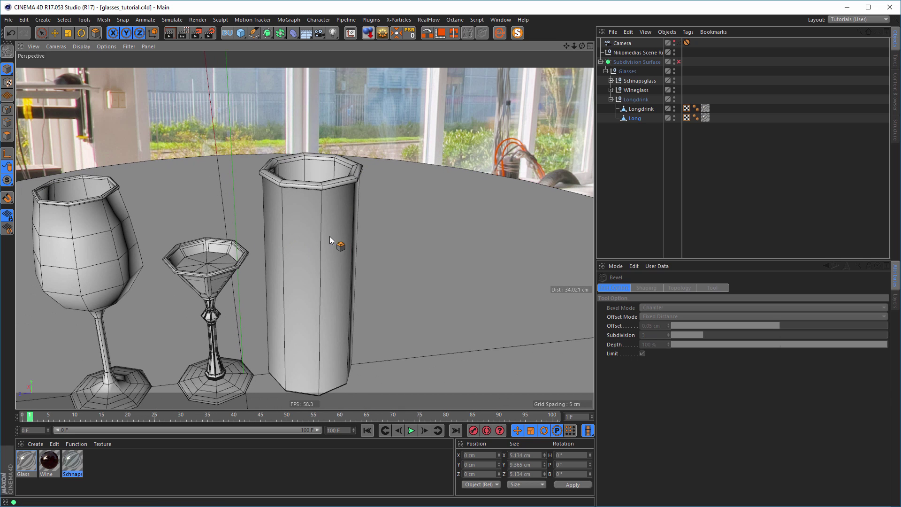
pyautogui.keyDown('alt'); pyautogui.moveTo(330, 235); pyautogui.dragTo(363, 227); pyautogui.keyUp('alt')
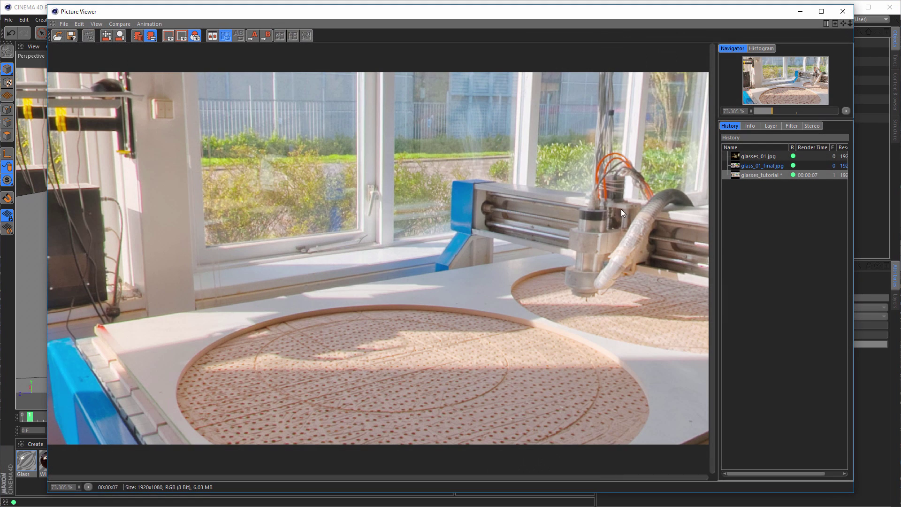
# Examine the longdrink's layered colors in the reference image glass_01_final.jpg in the Picture Viewer.
pyautogui.click(759, 166)
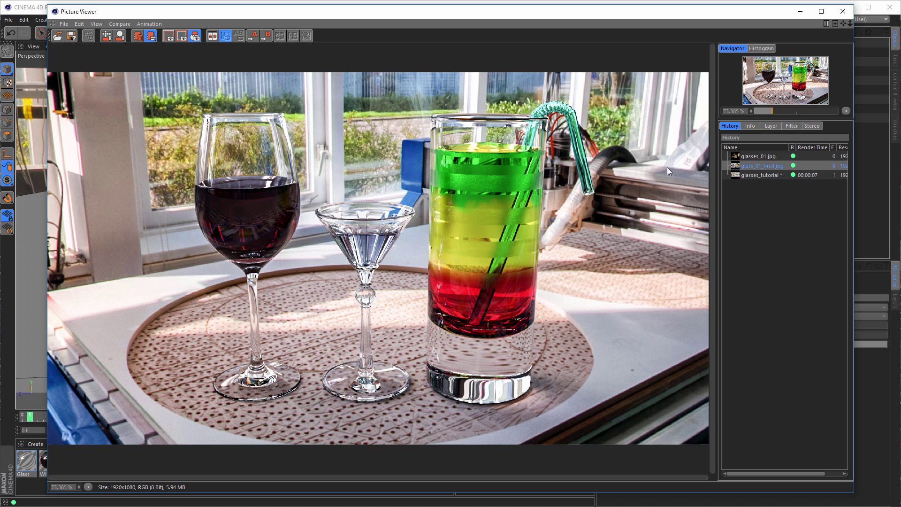
pyautogui.click(842, 11)
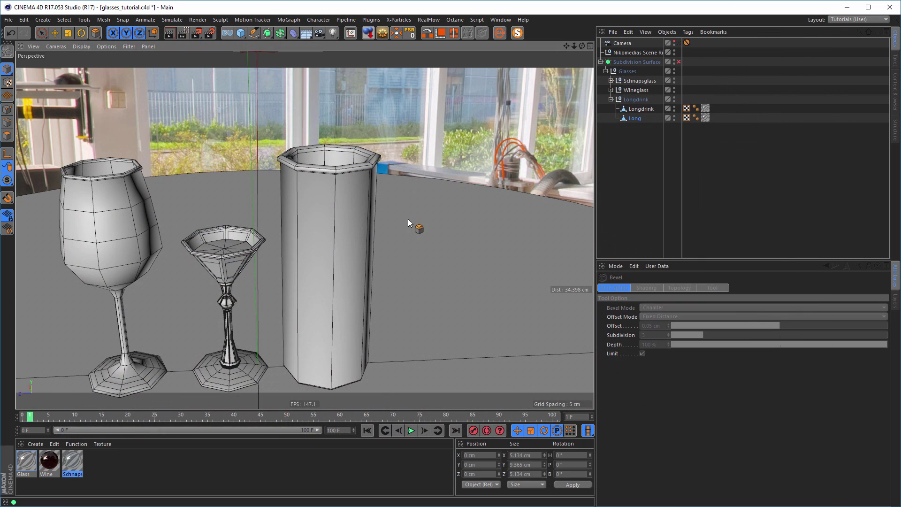
pyautogui.keyDown('alt'); pyautogui.moveTo(379, 175); pyautogui.dragTo(385, 173); pyautogui.keyUp('alt')
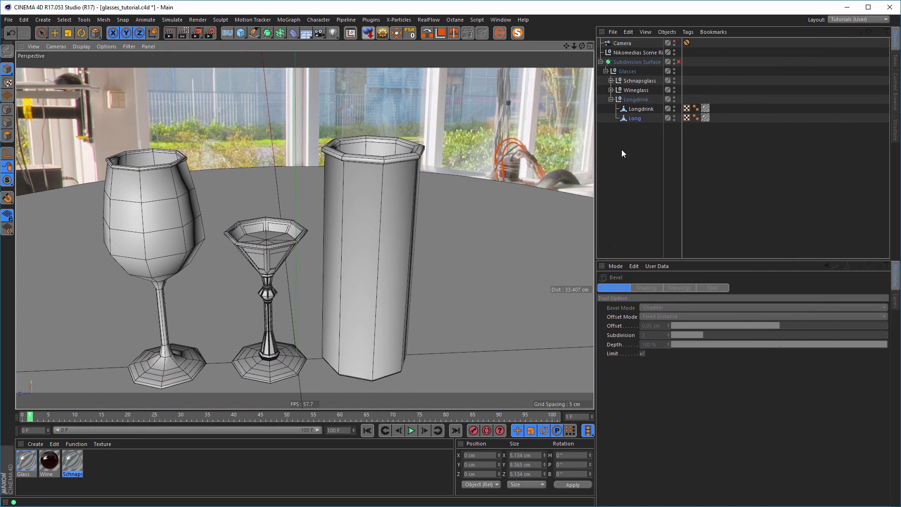
# Duplicate the Schnaps material and rename the copy as Long.
pyautogui.click(637, 118)
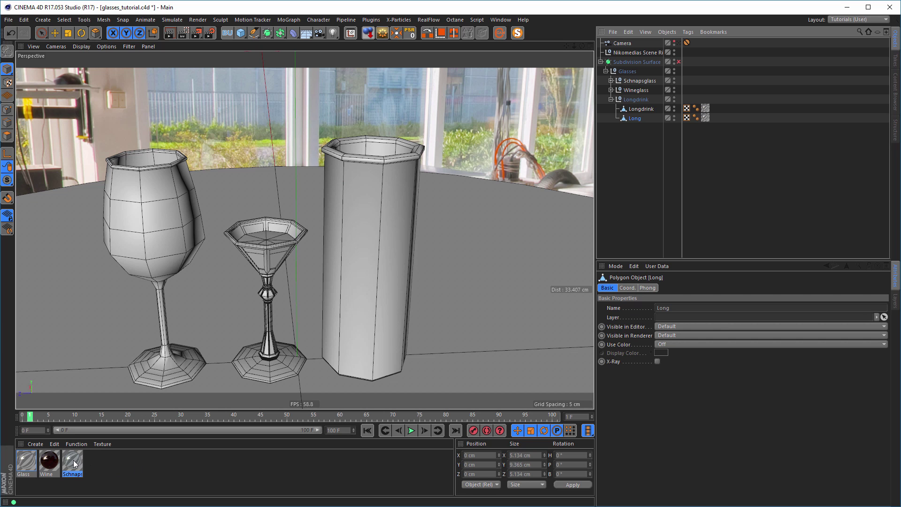
pyautogui.keyDown('ctrl'); pyautogui.moveTo(74, 464); pyautogui.dragTo(105, 462); pyautogui.keyUp('ctrl')
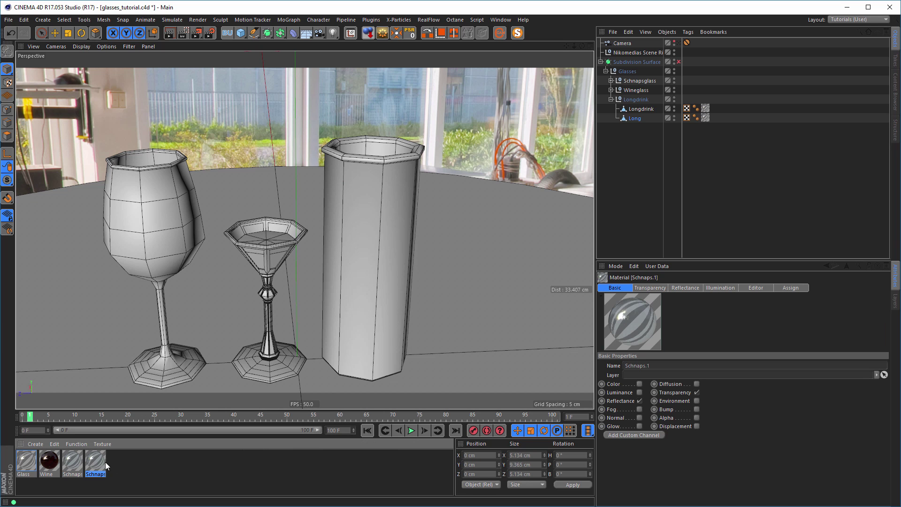
pyautogui.doubleClick(96, 464)
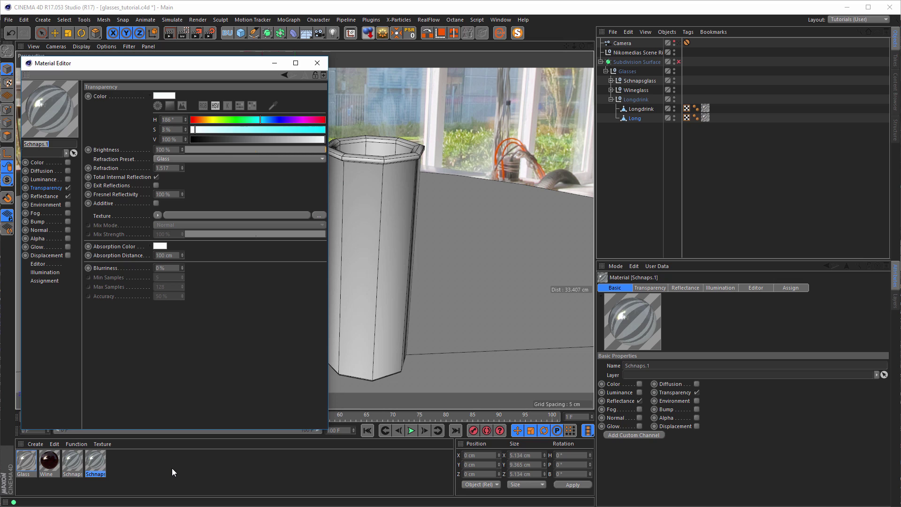
pyautogui.write('Long')
pyautogui.press('Return')
# Add a Gradient shader as the transparency texture of the Long material and load the Rastafari gradient preset.
pyautogui.click(157, 215)
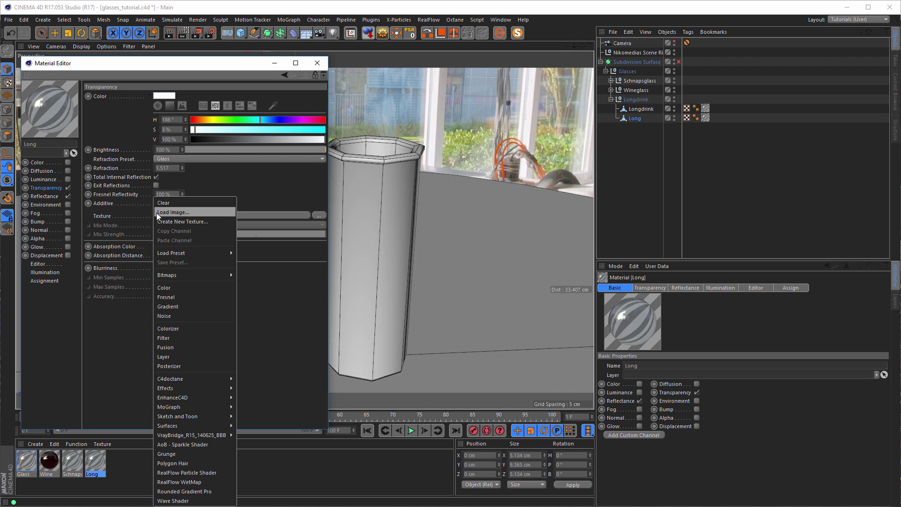
pyautogui.click(184, 305)
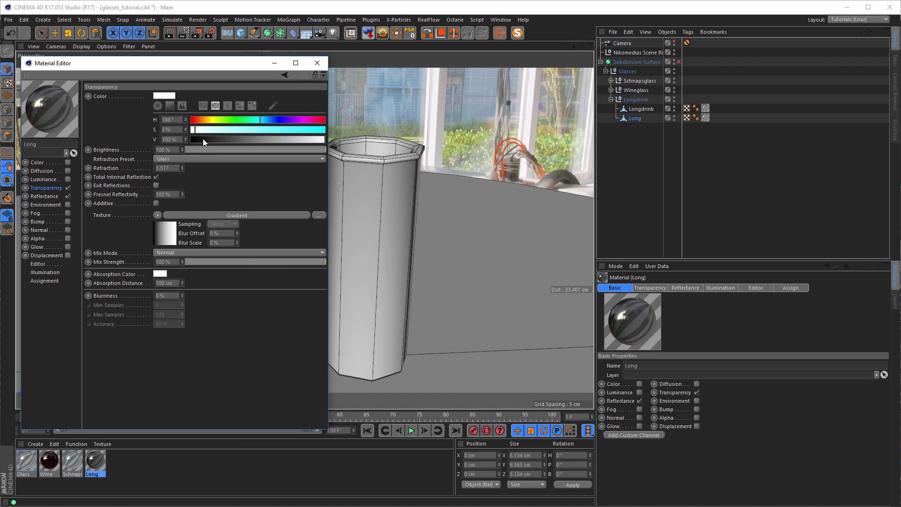
pyautogui.moveTo(216, 63); pyautogui.dragTo(294, 57)
pyautogui.click(244, 237)
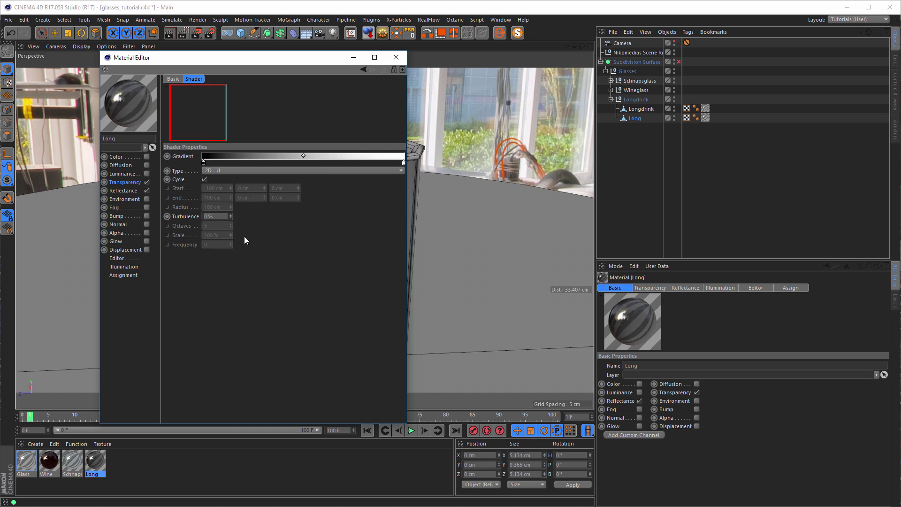
pyautogui.click(198, 156)
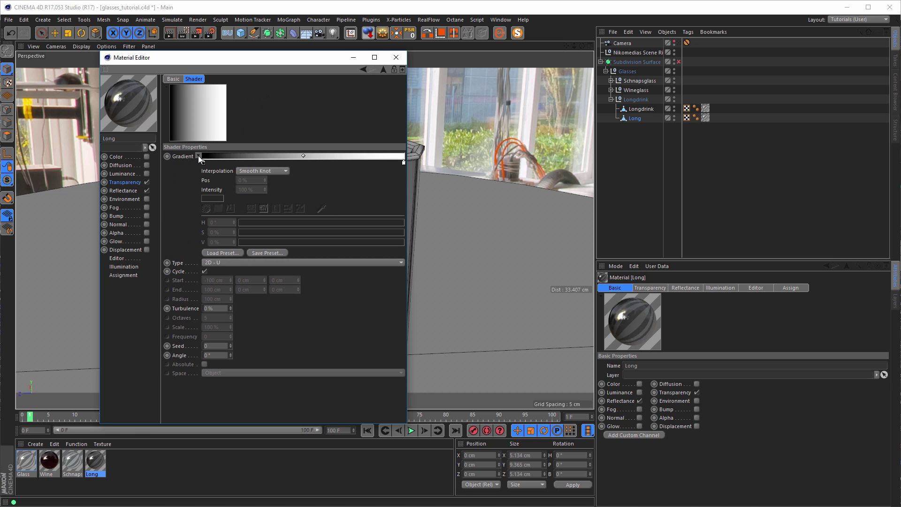
pyautogui.click(204, 252)
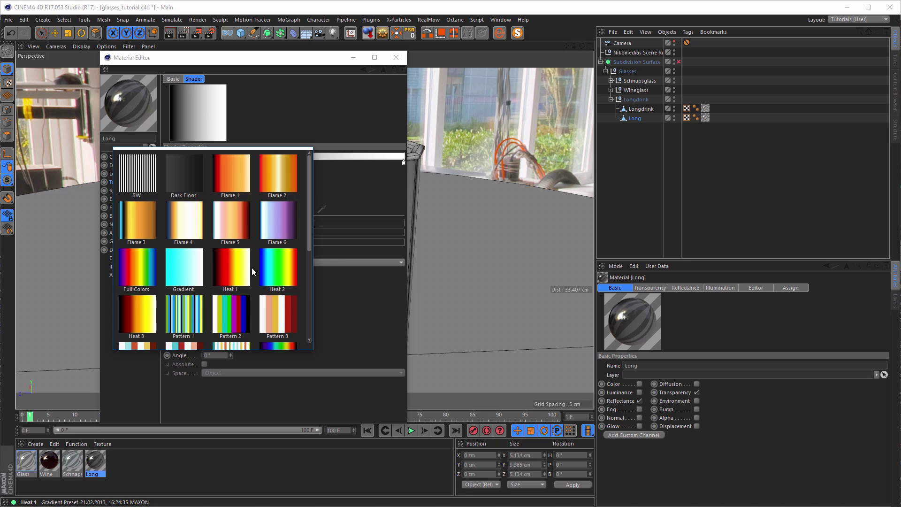
pyautogui.moveTo(311, 228); pyautogui.dragTo(299, 279)
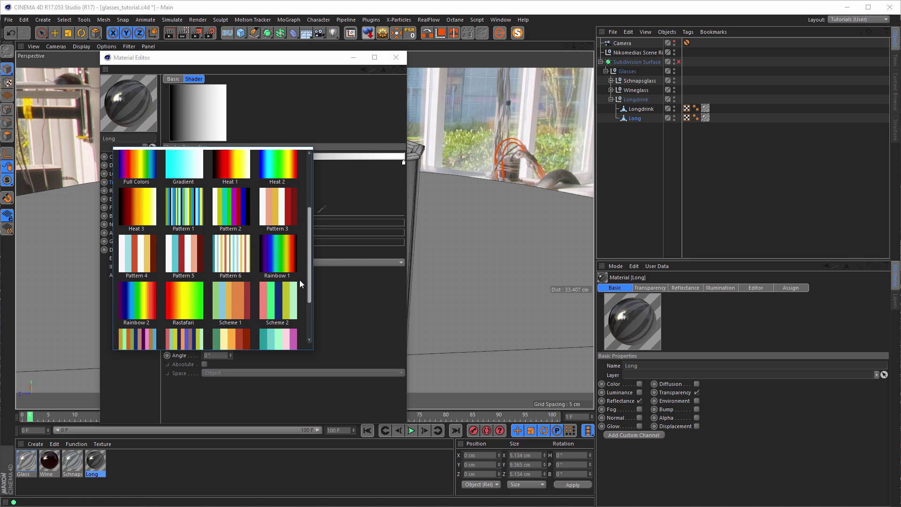
pyautogui.click(188, 303)
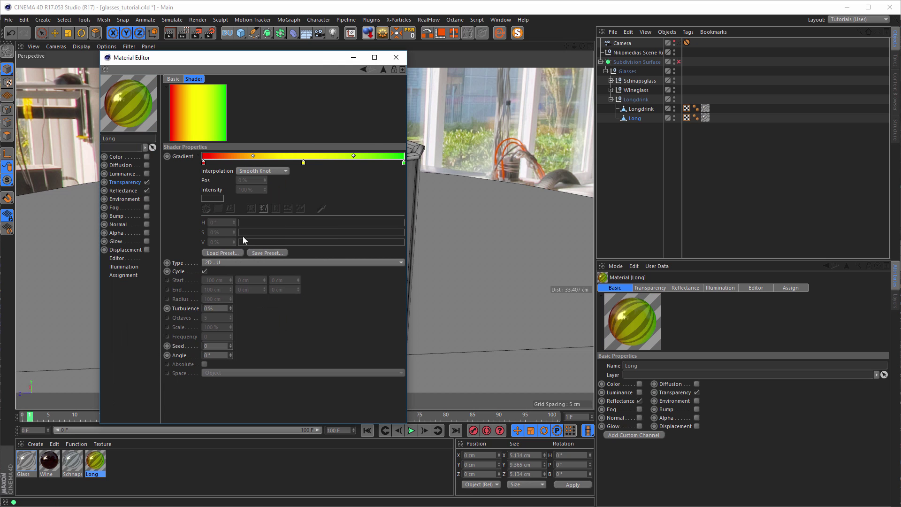
# Set the gradient type to 2D - V and assign the Long material to the Long object.
pyautogui.click(198, 157)
pyautogui.click(214, 171)
pyautogui.click(223, 187)
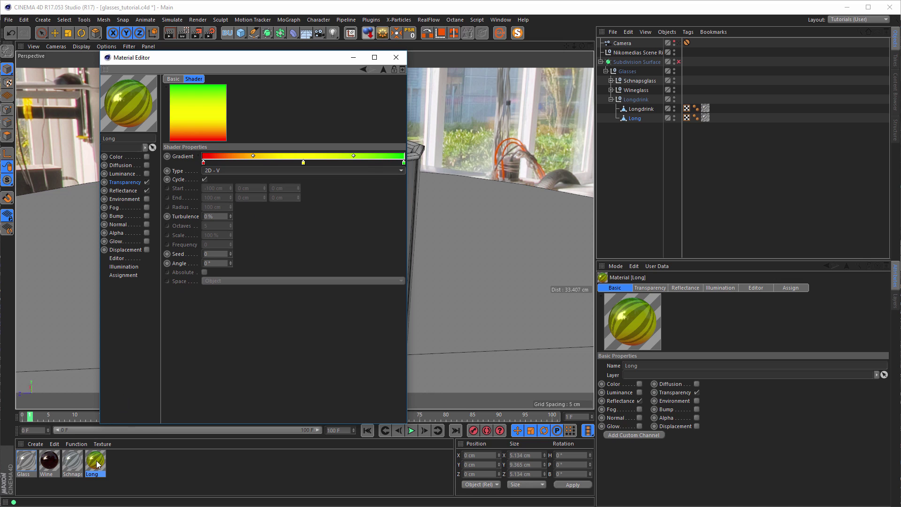
pyautogui.moveTo(97, 464); pyautogui.dragTo(709, 121)
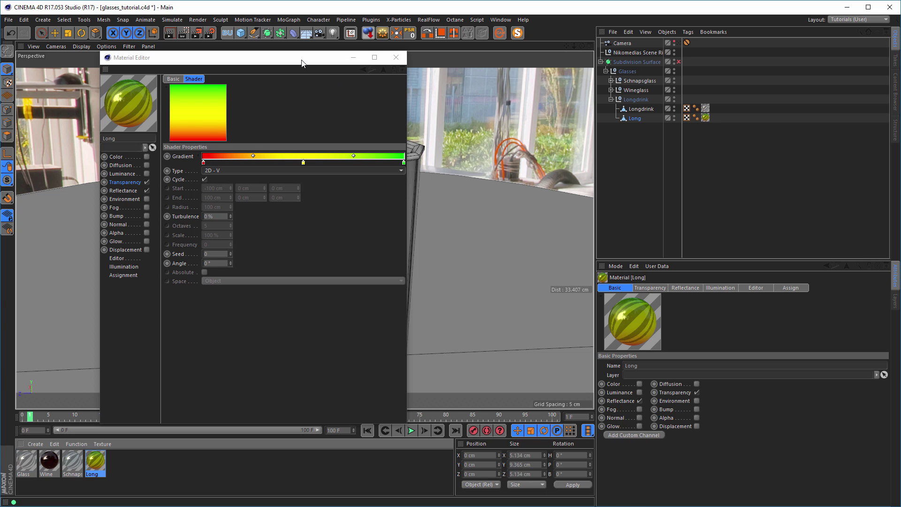
# Duplicate and reposition the gradient knots to form red, yellow and green bands with narrow transitions, widening the red band.
pyautogui.moveTo(306, 60); pyautogui.dragTo(554, 140)
pyautogui.moveTo(652, 143); pyautogui.dragTo(598, 88)
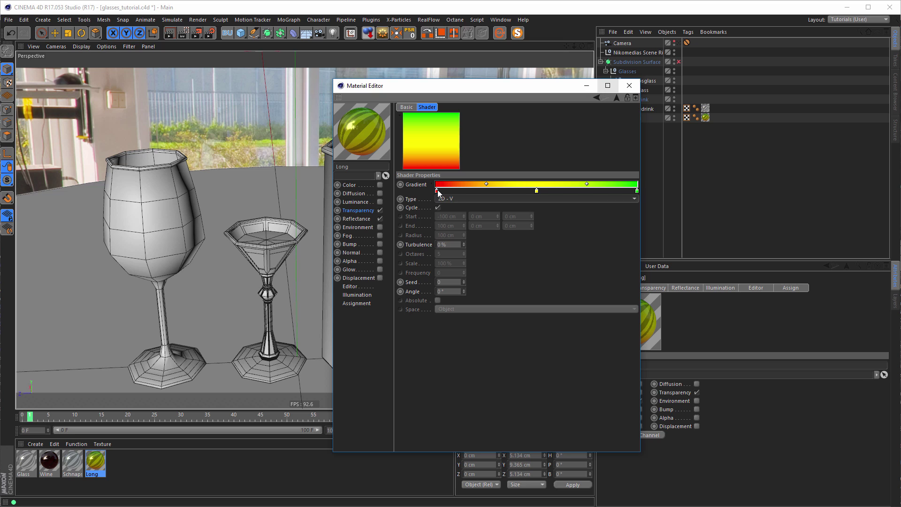
pyautogui.keyDown('ctrl'); pyautogui.moveTo(438, 192); pyautogui.dragTo(570, 193); pyautogui.keyUp('ctrl')
pyautogui.click(537, 191)
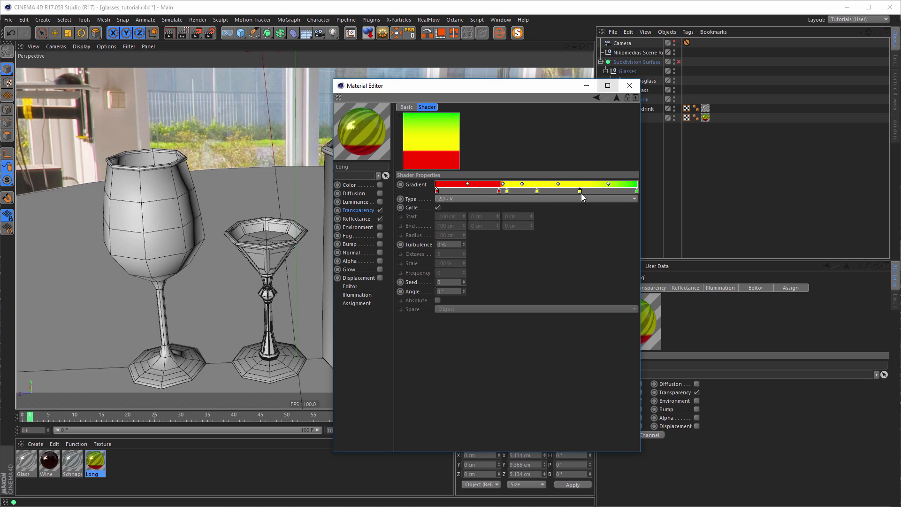
pyautogui.keyDown('ctrl'); pyautogui.moveTo(636, 191); pyautogui.dragTo(604, 197); pyautogui.keyUp('ctrl')
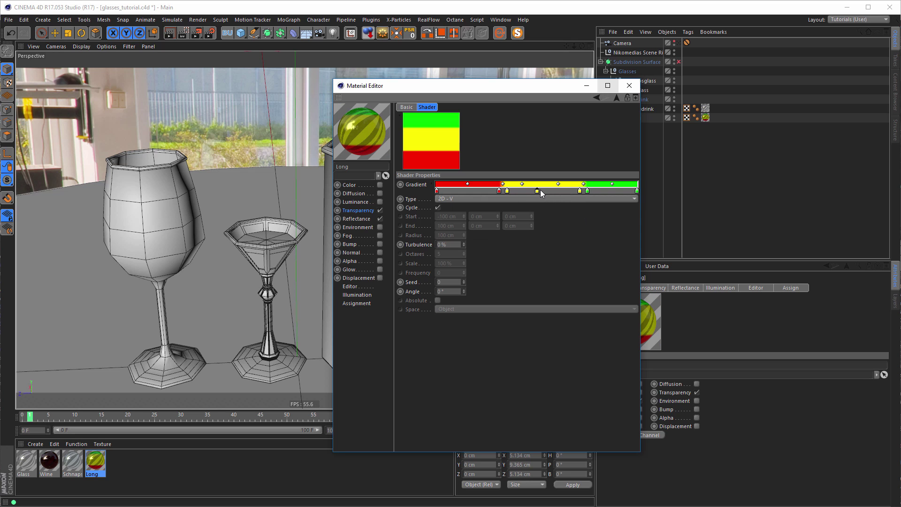
pyautogui.moveTo(538, 190); pyautogui.dragTo(515, 192)
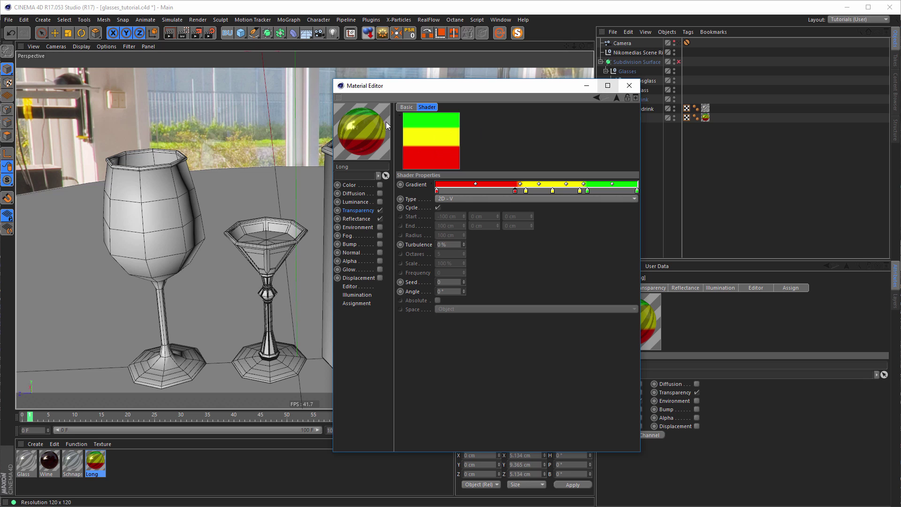
# Set the gradient's turbulence to 10% and close the Material Editor.
pyautogui.doubleClick(454, 244)
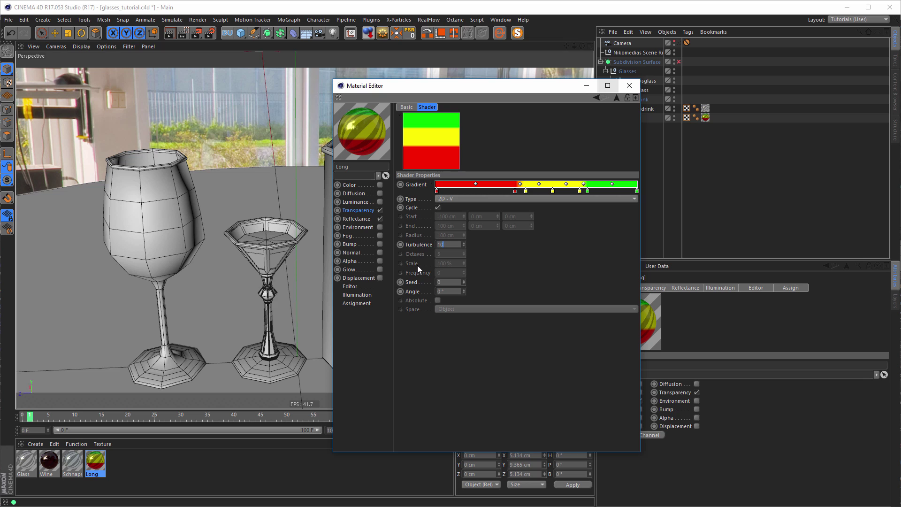
pyautogui.press('Return')
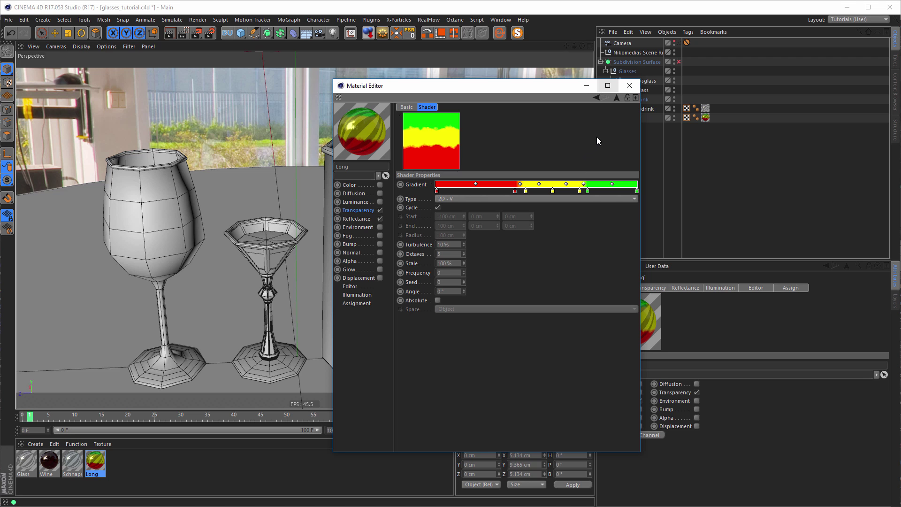
pyautogui.click(629, 87)
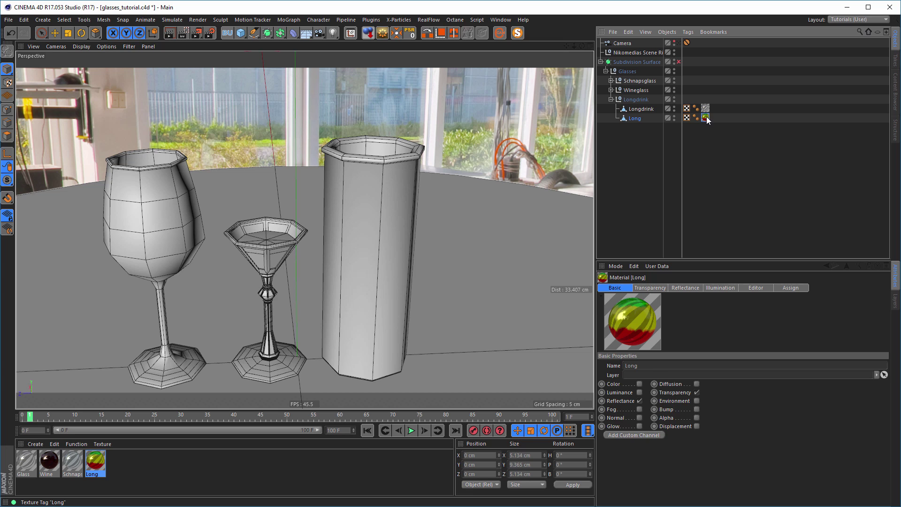
# Set the projection of Long's texture tag to Cylindrical and fit the texture to the object in Texture mode.
pyautogui.click(706, 117)
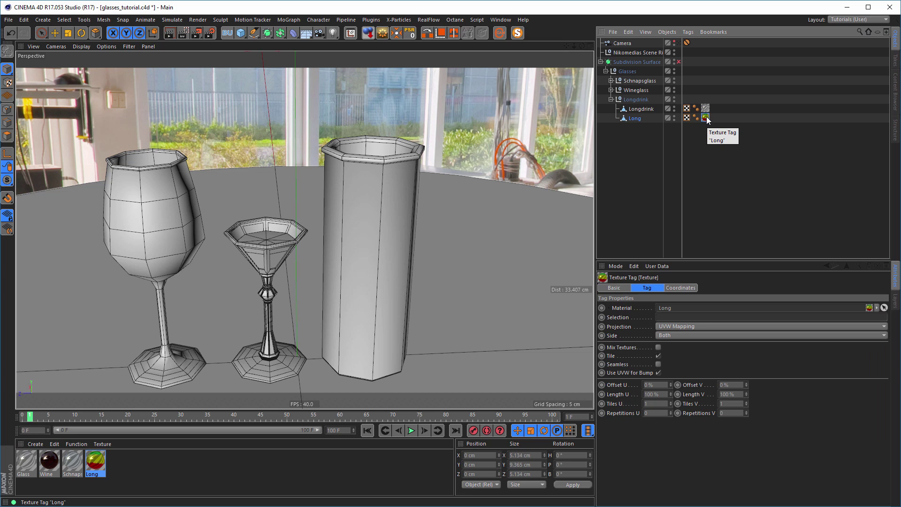
pyautogui.click(675, 327)
pyautogui.click(677, 343)
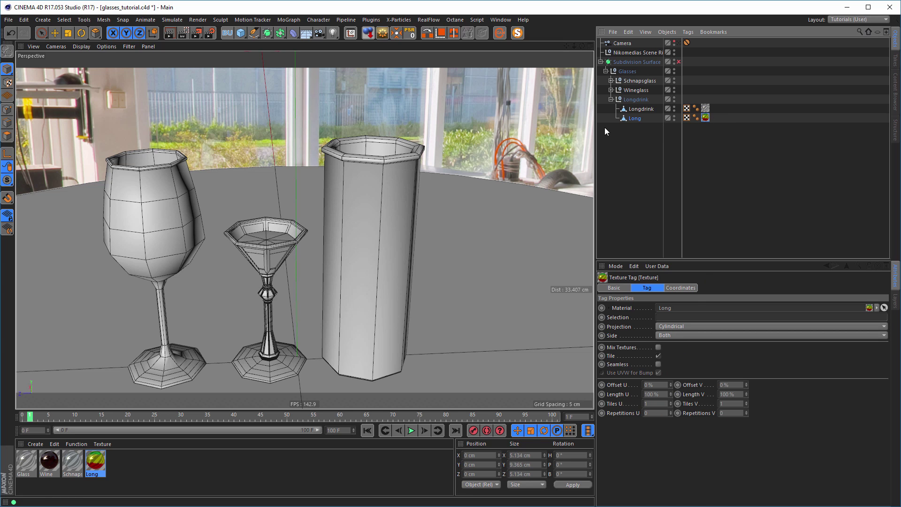
pyautogui.click(8, 82)
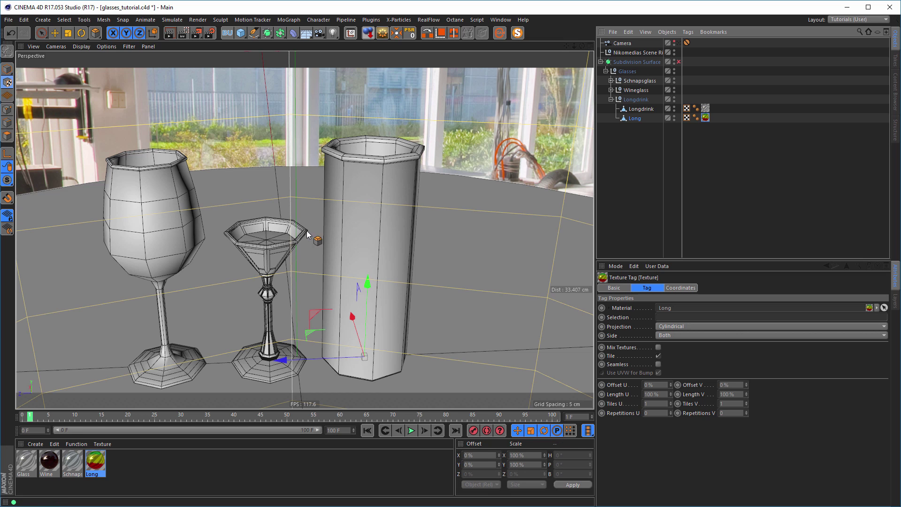
pyautogui.rightClick(706, 118)
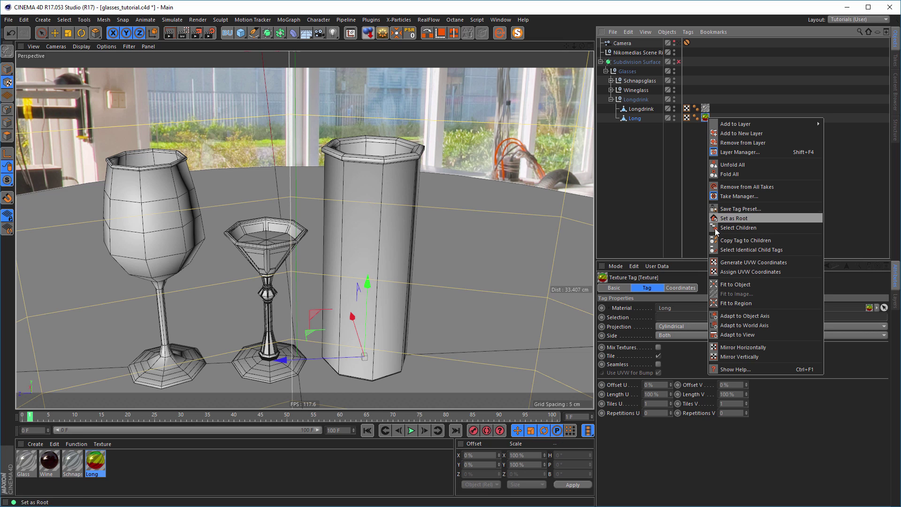
pyautogui.click(730, 285)
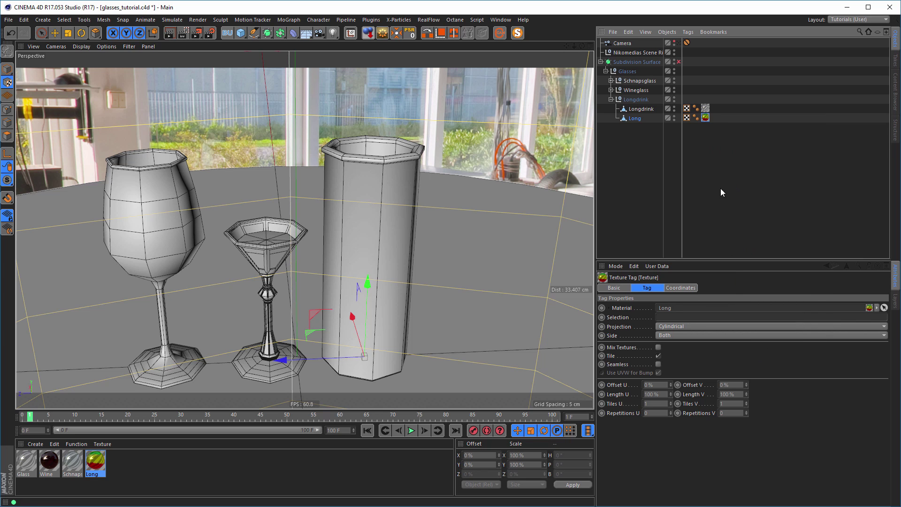
# Fit the cylindrical texture projection of the Long material to the Long object.
pyautogui.rightClick(705, 118)
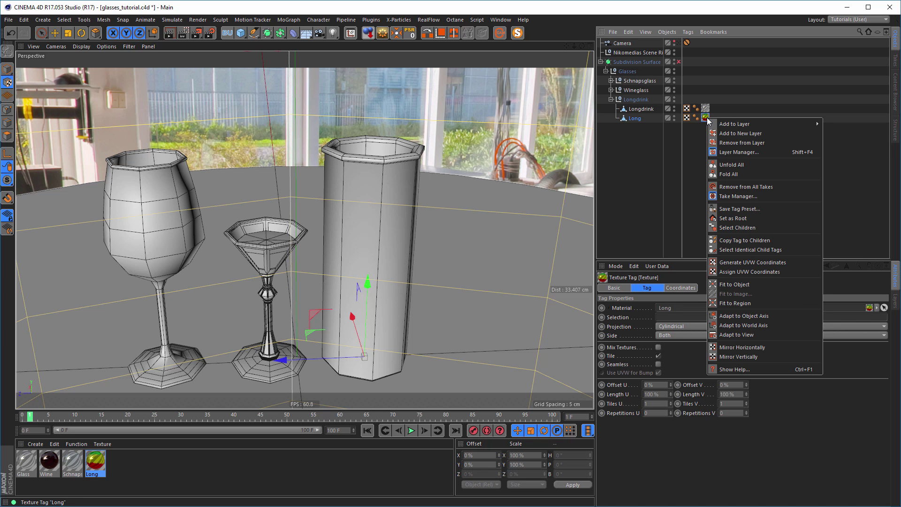
pyautogui.click(736, 285)
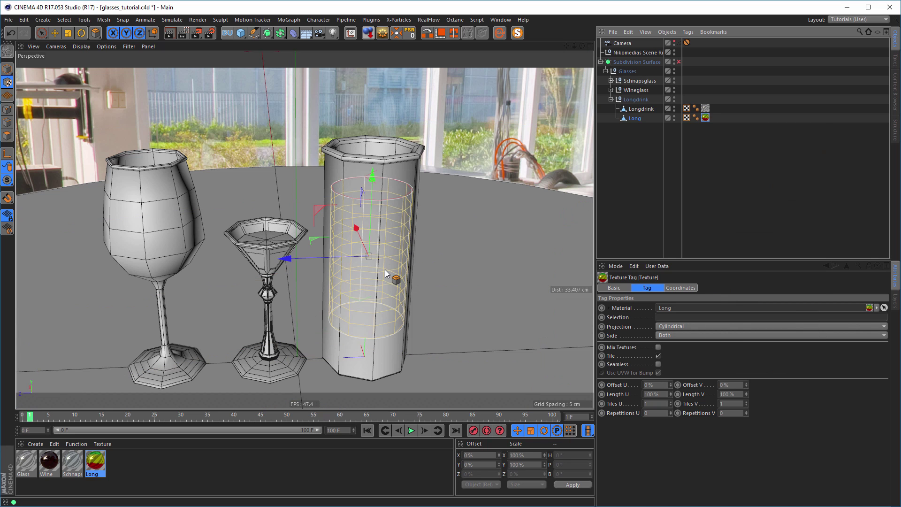
pyautogui.keyDown('alt'); pyautogui.moveTo(383, 269); pyautogui.dragTo(385, 297); pyautogui.keyUp('alt')
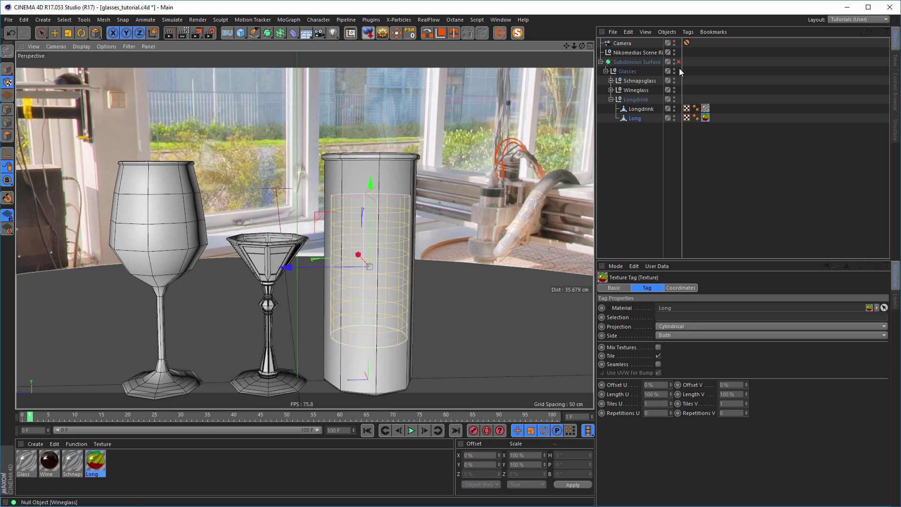
# Look through the scene camera with the Subdivision Surface enabled, and start the interactive render region.
pyautogui.click(679, 42)
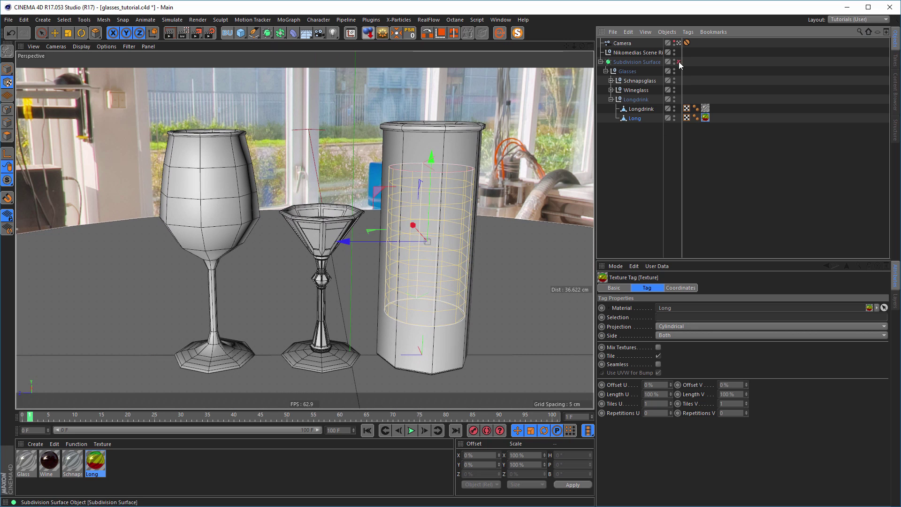
pyautogui.click(678, 62)
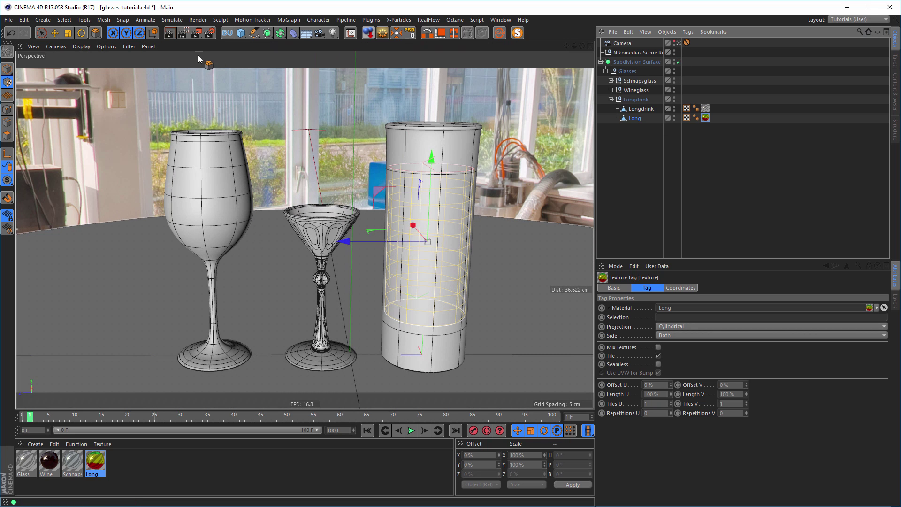
pyautogui.click(183, 33)
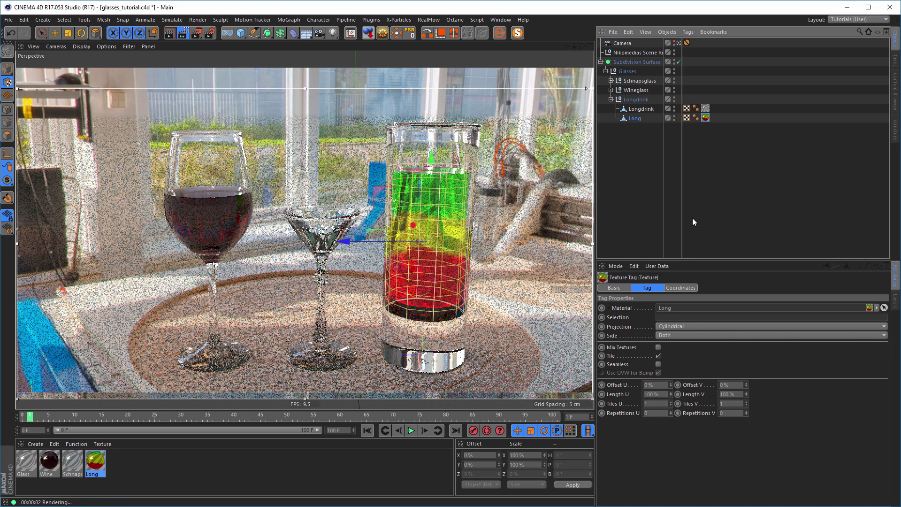
pyautogui.click(690, 218)
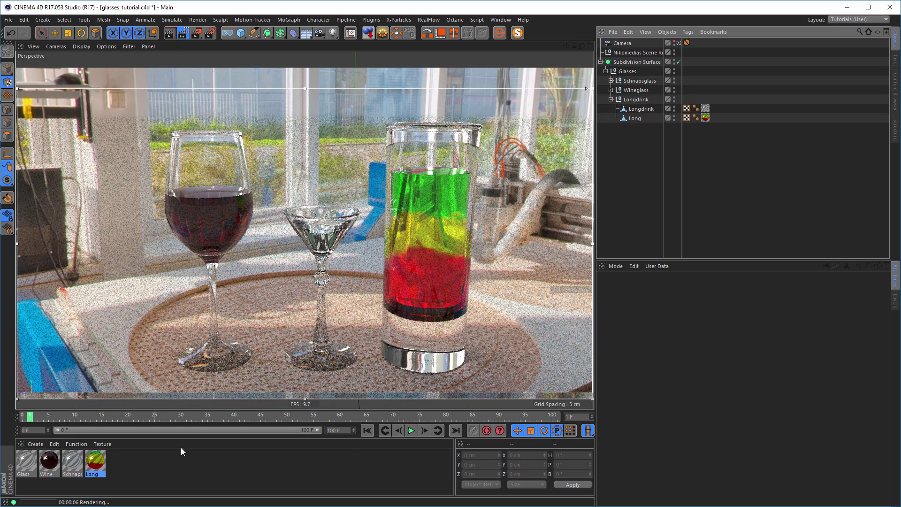
# Set the Long material's gradient turbulence to 5% and its transparency brightness to 90%.
pyautogui.doubleClick(98, 457)
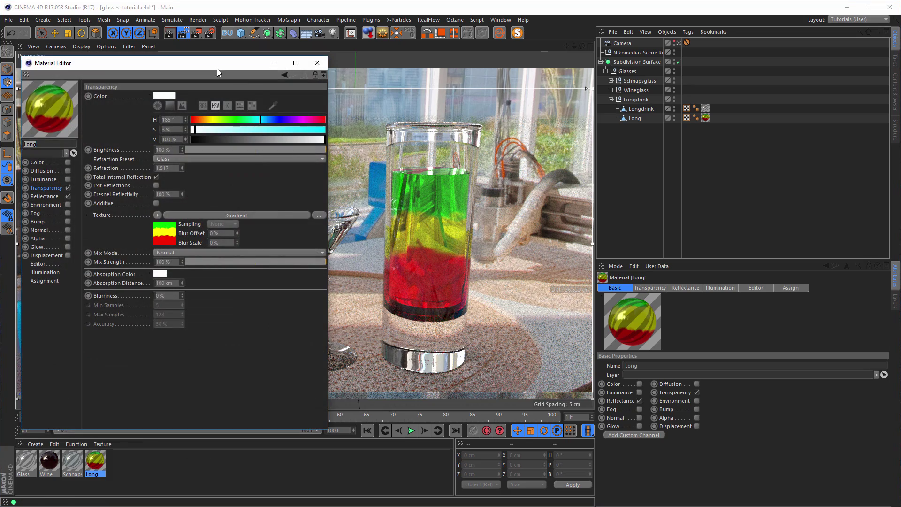
pyautogui.moveTo(216, 69); pyautogui.dragTo(735, 63)
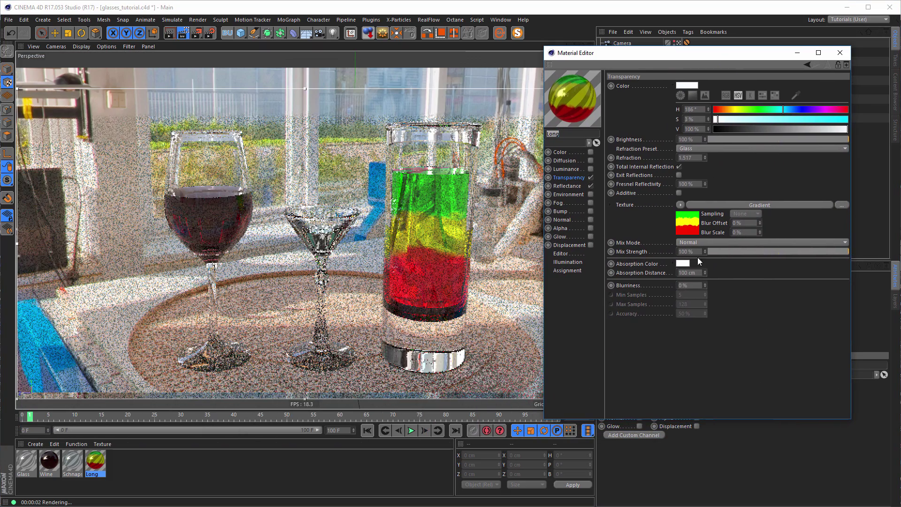
pyautogui.click(686, 217)
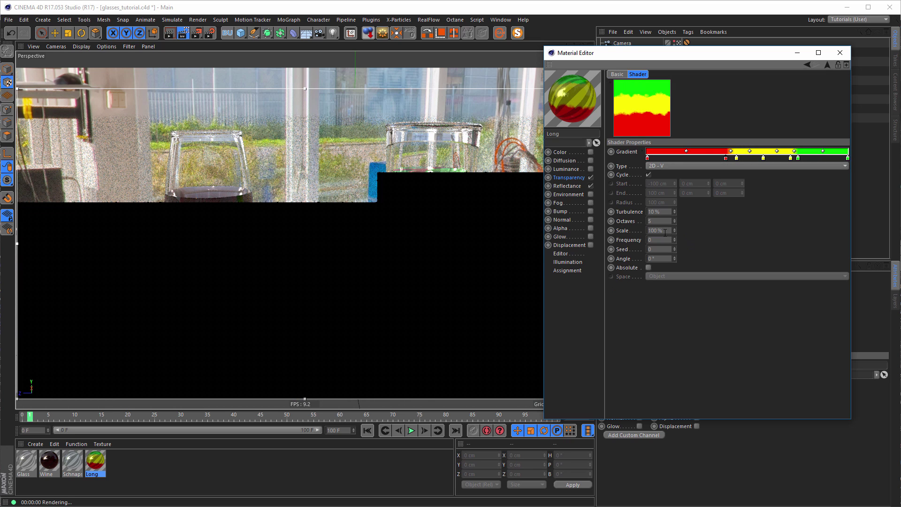
pyautogui.click(659, 211)
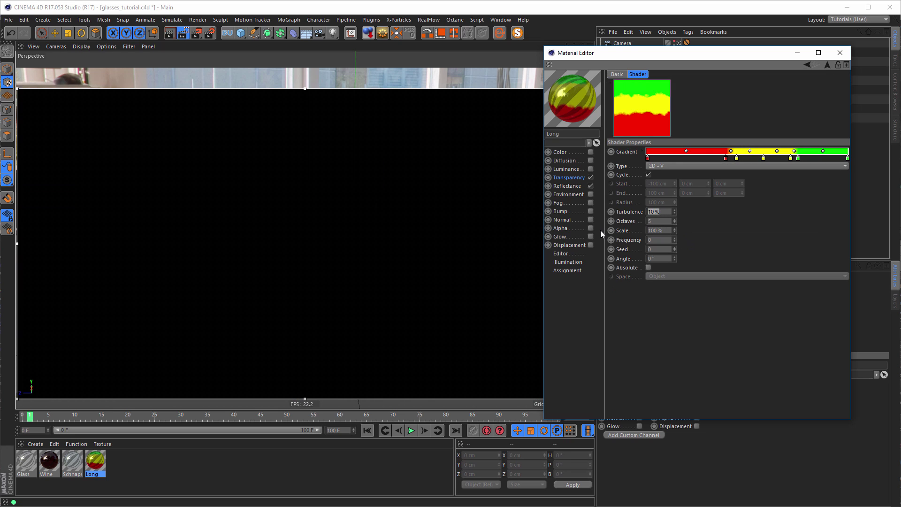
pyautogui.write('5')
pyautogui.press('Return')
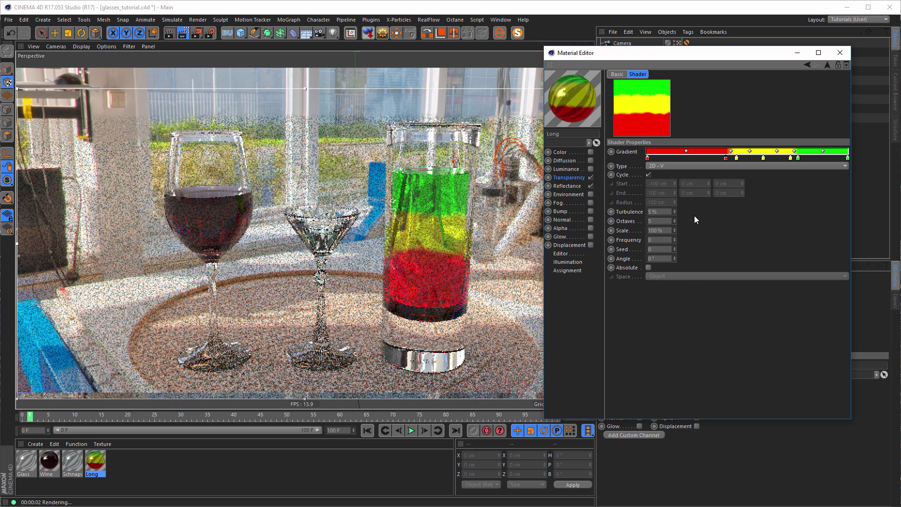
pyautogui.click(590, 177)
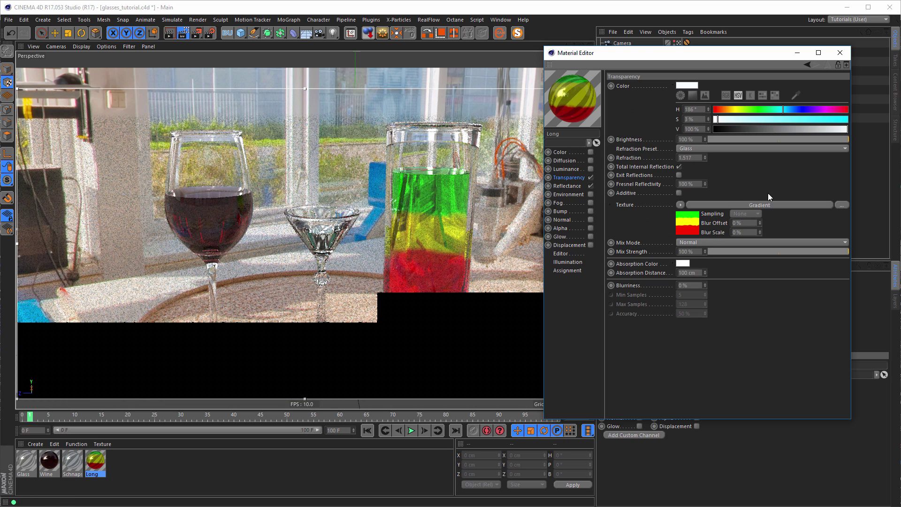
pyautogui.click(835, 138)
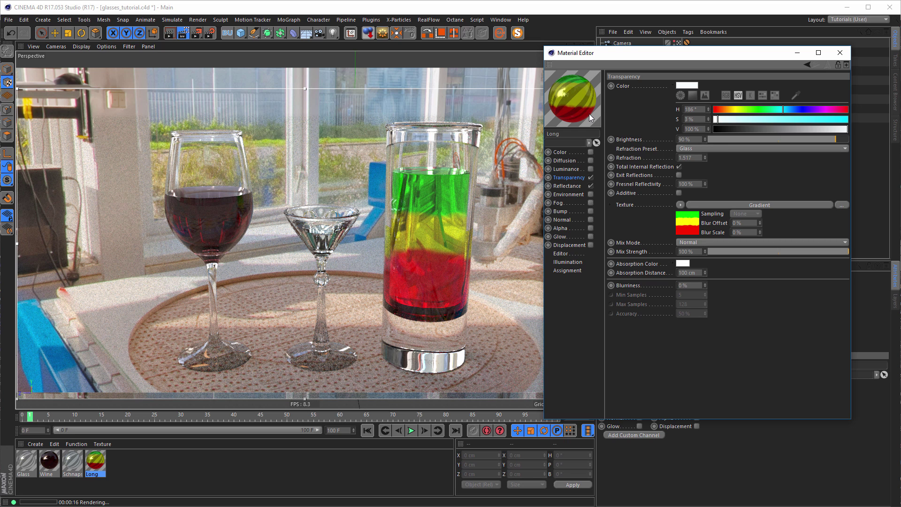
# Close the Material Editor and, in the Left view, centre the Long object's axis with MagicCenter in Model mode.
pyautogui.middleClick(445, 301)
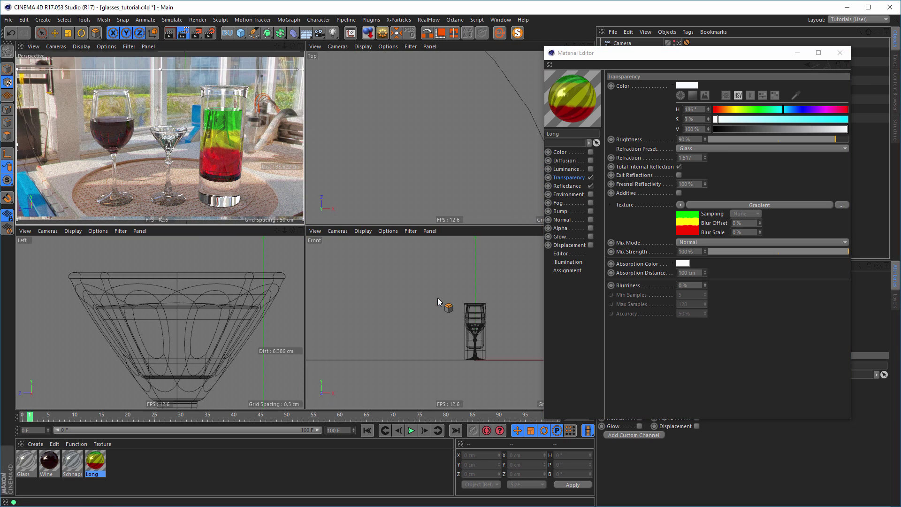
pyautogui.middleClick(437, 297)
pyautogui.middleClick(437, 297)
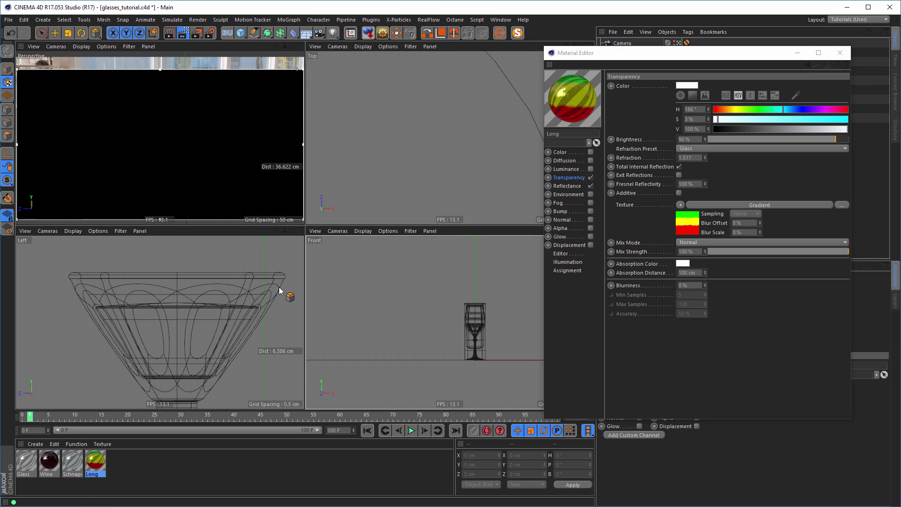
pyautogui.middleClick(287, 295)
pyautogui.keyDown('alt'); pyautogui.moveTo(369, 270); pyautogui.dragTo(262, 272, button='right'); pyautogui.keyUp('alt')
pyautogui.keyDown('alt'); pyautogui.moveTo(377, 260); pyautogui.dragTo(209, 239, button='middle'); pyautogui.keyUp('alt')
pyautogui.click(839, 53)
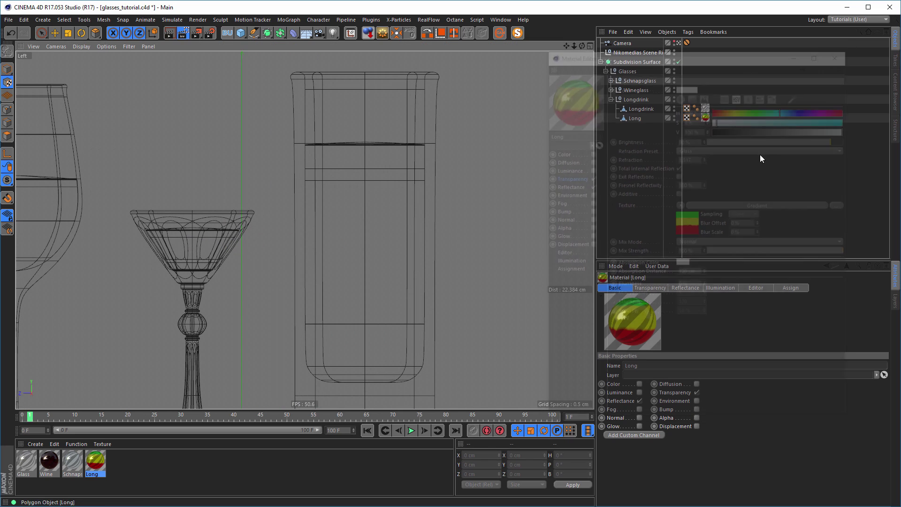
pyautogui.click(633, 119)
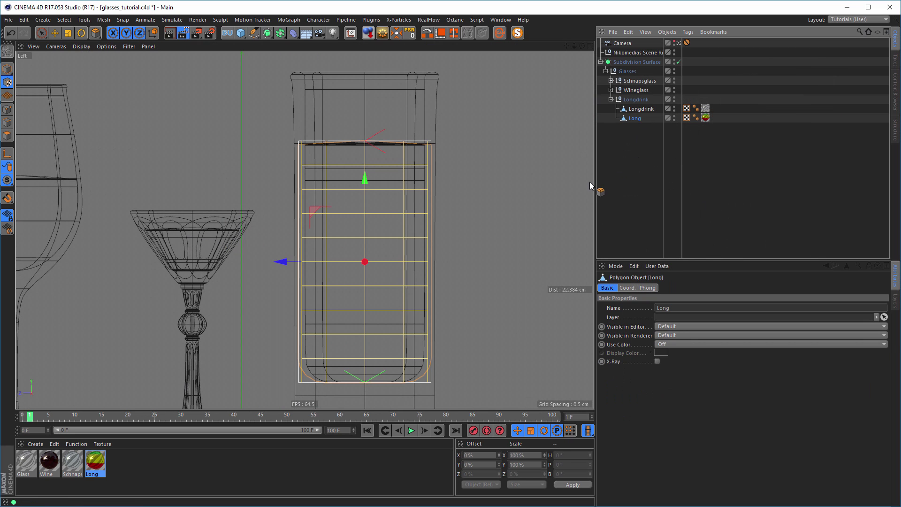
pyautogui.click(7, 69)
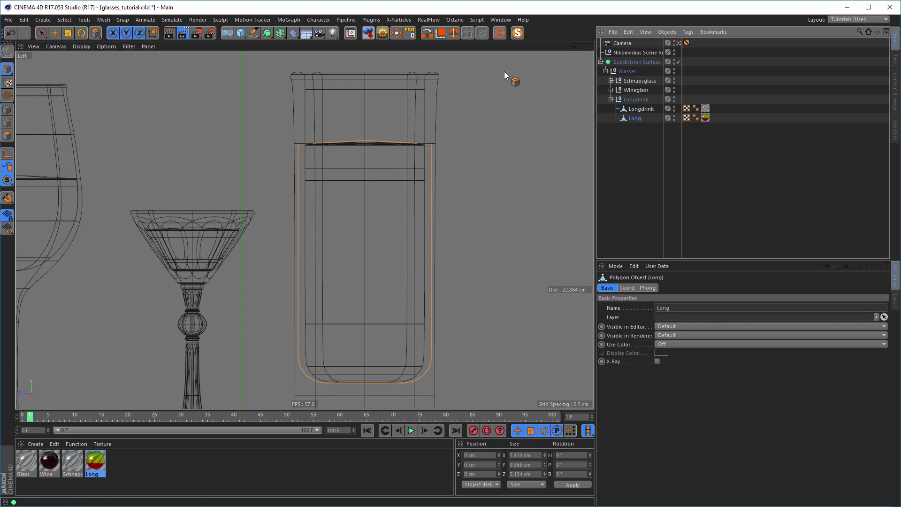
pyautogui.click(395, 34)
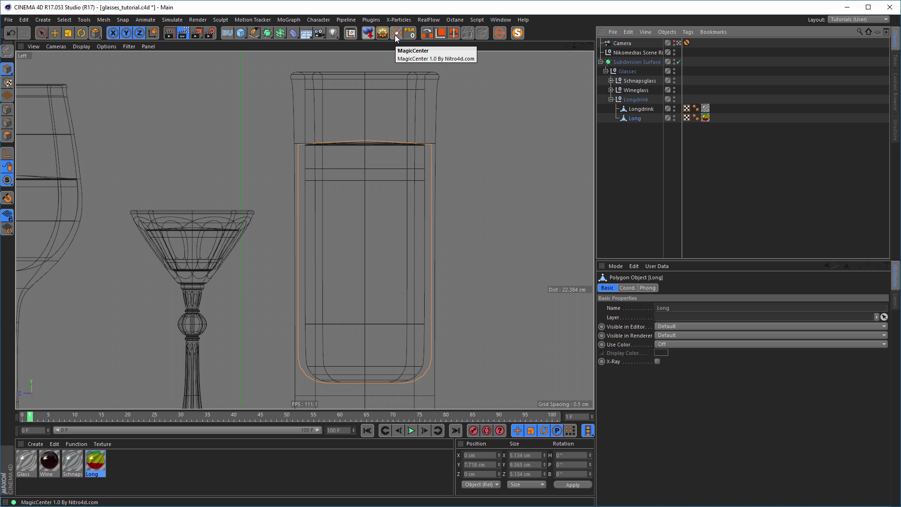
# Scale Long up uniformly to about 5.25 x 9.58 x 5.25 cm so it overlaps the glass wall slightly.
pyautogui.click(68, 33)
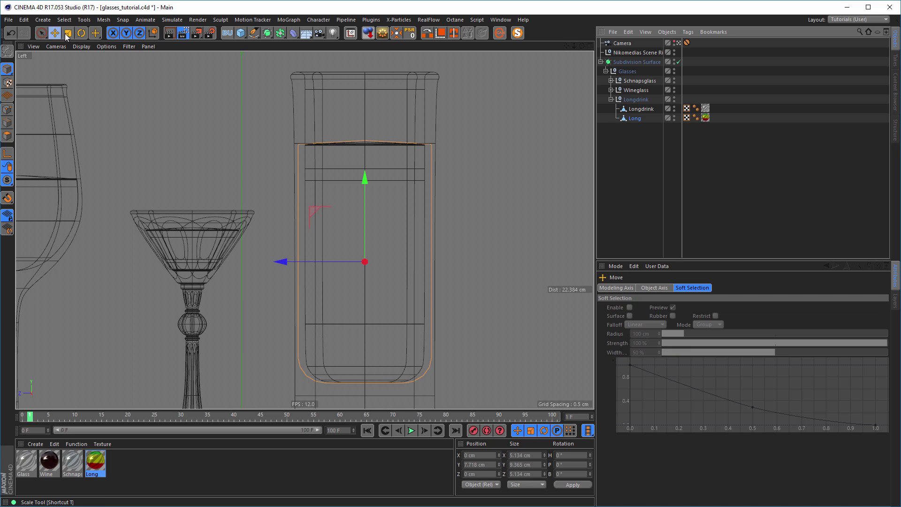
pyautogui.scroll(3, 380, 351)
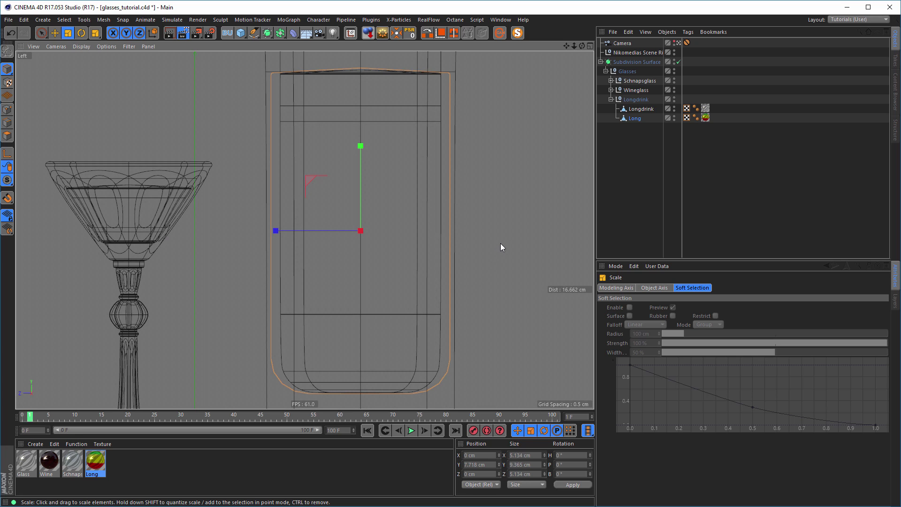
pyautogui.moveTo(500, 247); pyautogui.dragTo(508, 245)
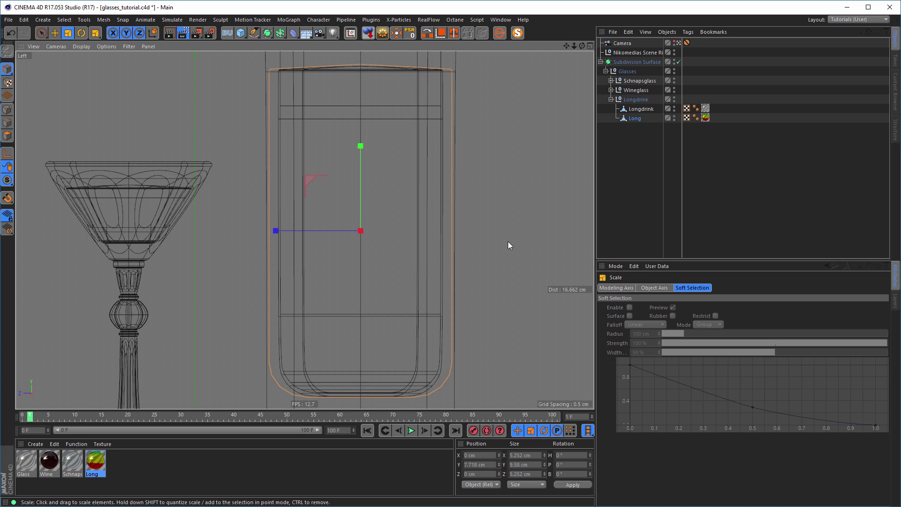
# Check the enlarged longdrink liquid in the Perspective view's interactive render, and turn the render region off.
pyautogui.middleClick(503, 246)
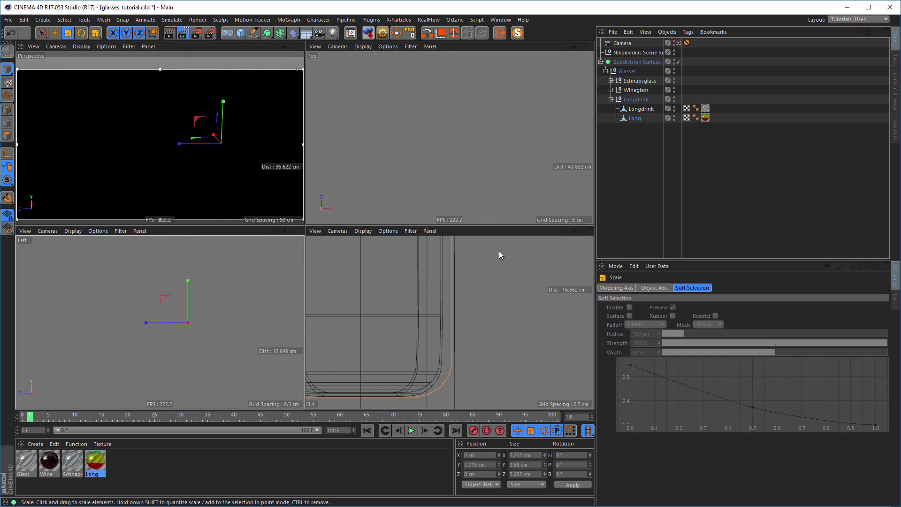
pyautogui.middleClick(255, 168)
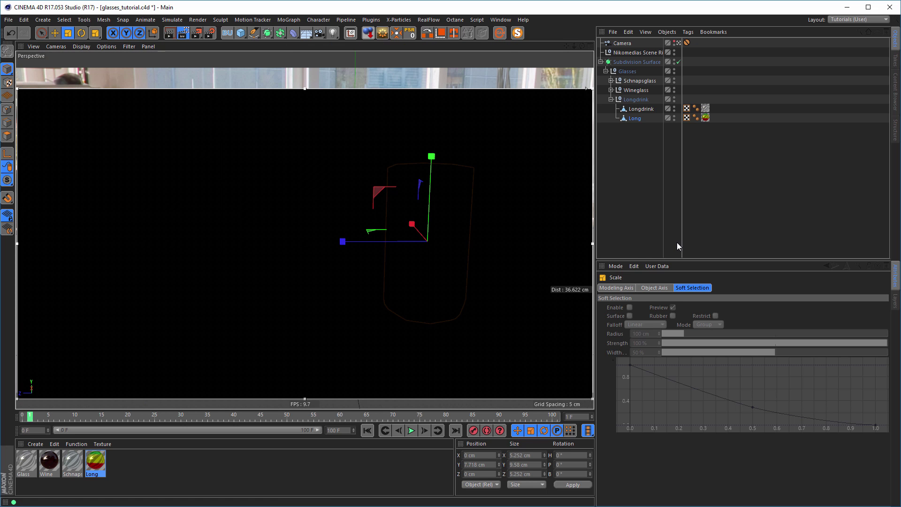
pyautogui.hotkey('ctrl', 'r')
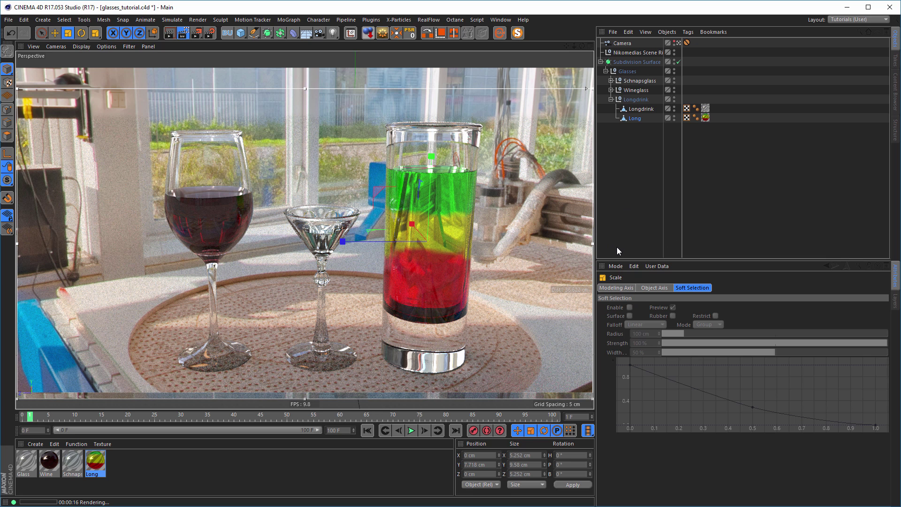
pyautogui.click(183, 33)
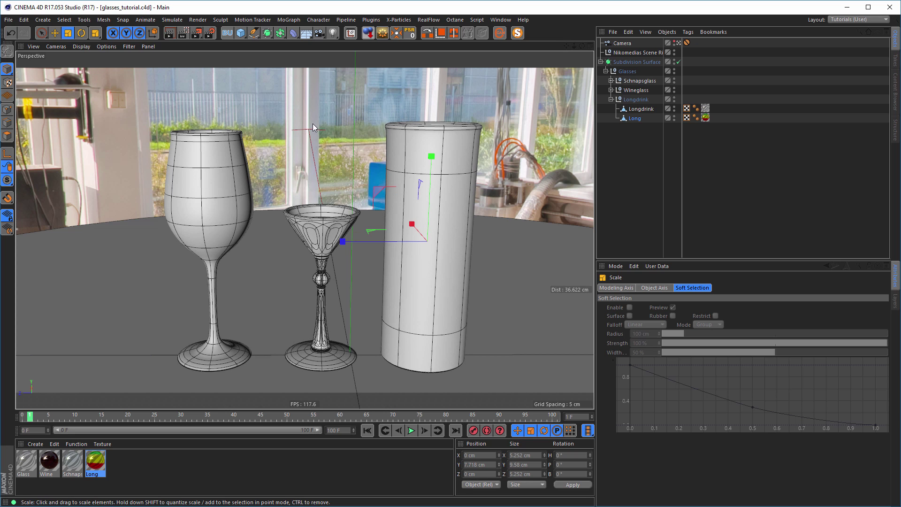
# Switch to the Untitled 2 project with the wineglass and cube, and close it without saving.
pyautogui.press('v')
pyautogui.click(310, 152)
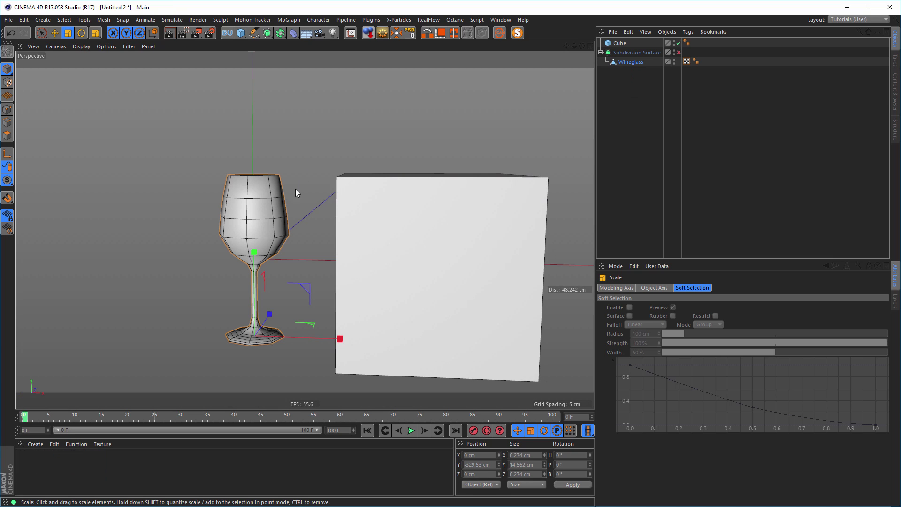
pyautogui.hotkey('ctrl', 'F4')
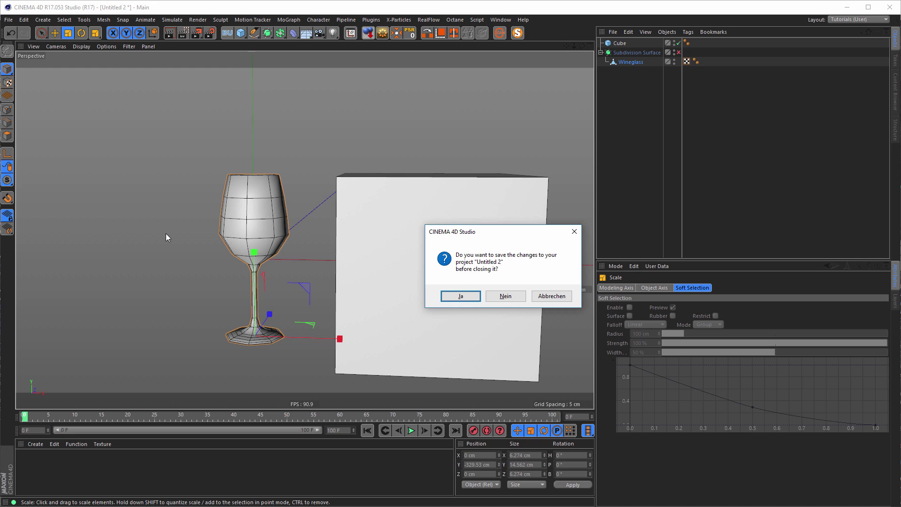
pyautogui.press('Tab')
pyautogui.press('Return')
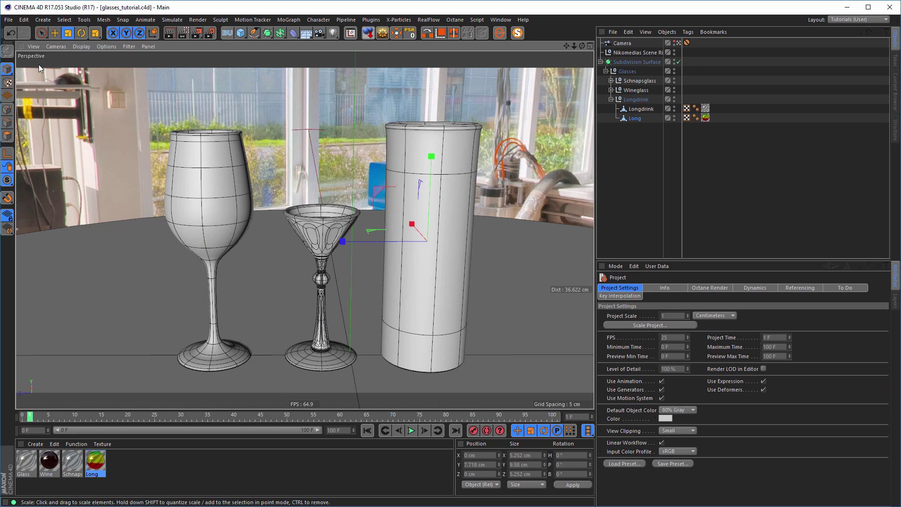
# Create a new project and add a Cylinder primitive.
pyautogui.click(8, 20)
pyautogui.click(33, 35)
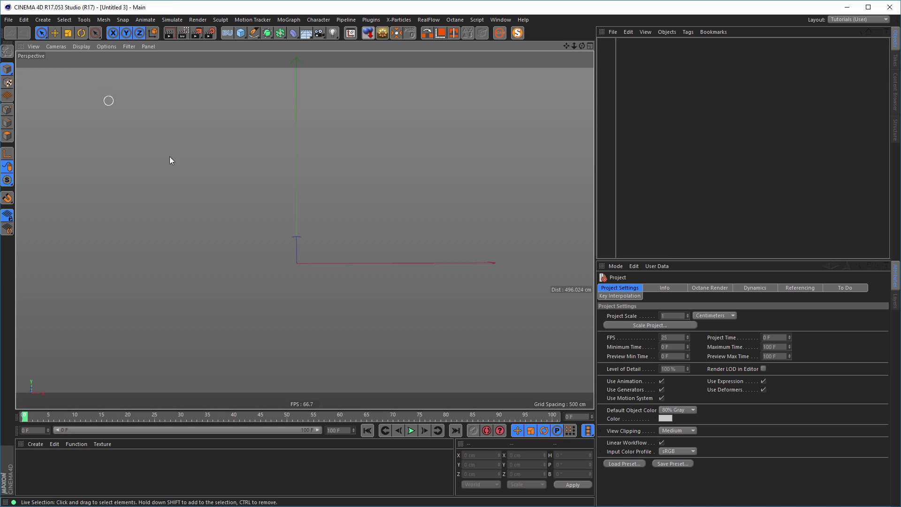
pyautogui.click(240, 33)
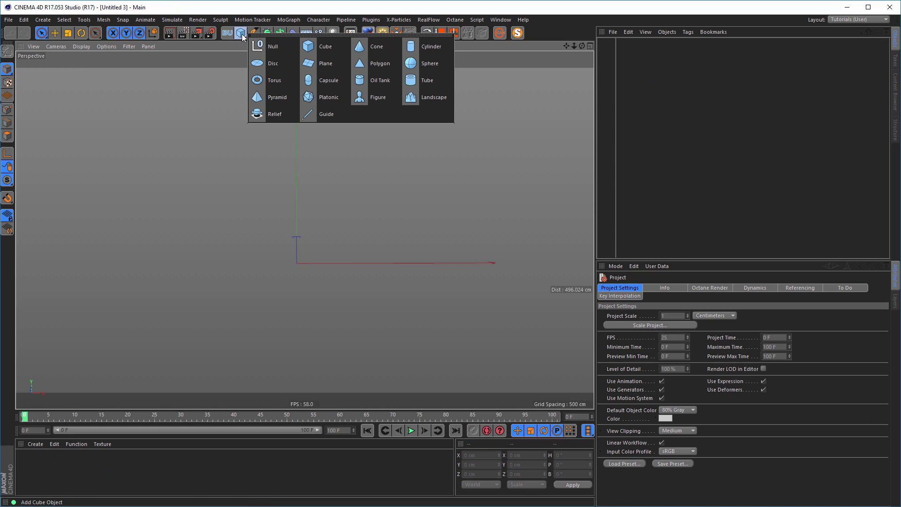
pyautogui.click(421, 47)
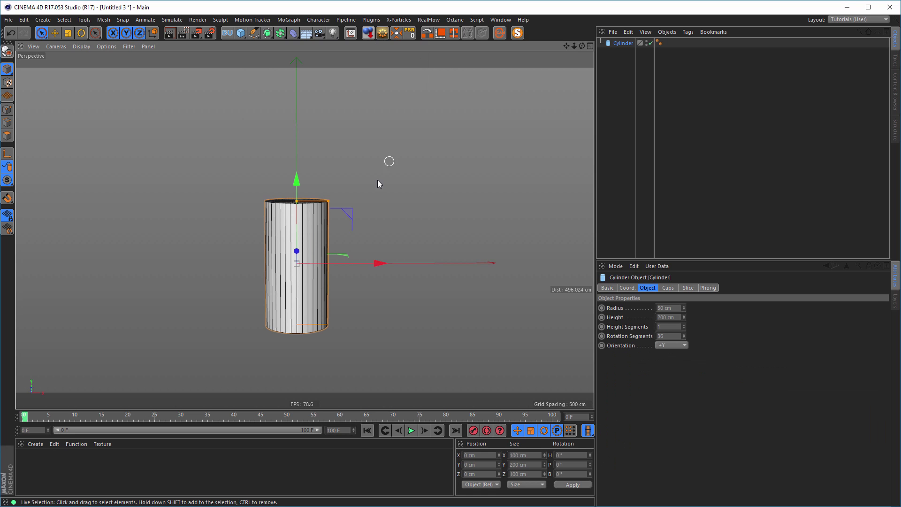
# Set the cylinder's radius to 0.2 cm and its height to 20 cm.
pyautogui.scroll(-1, 287, 232)
pyautogui.keyDown('alt'); pyautogui.moveTo(304, 227); pyautogui.dragTo(341, 218, button='middle'); pyautogui.keyUp('alt')
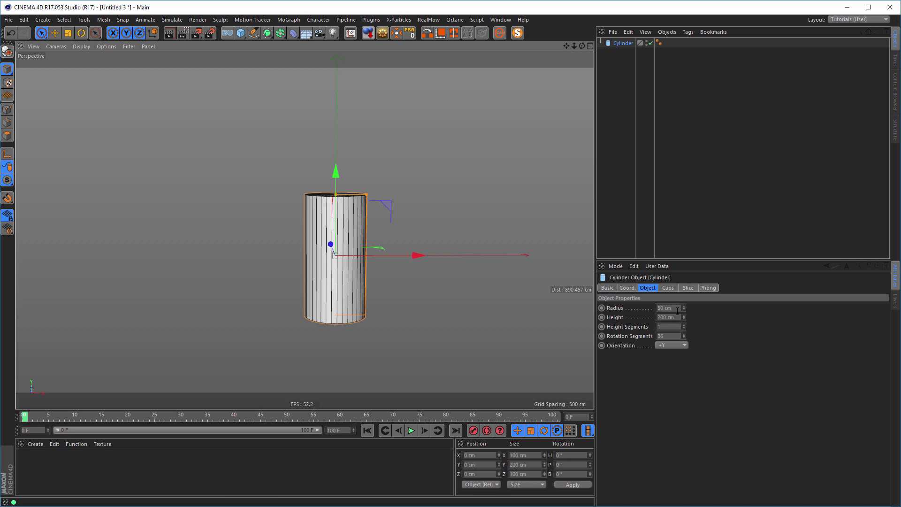
pyautogui.moveTo(678, 309); pyautogui.dragTo(634, 316)
pyautogui.write('1')
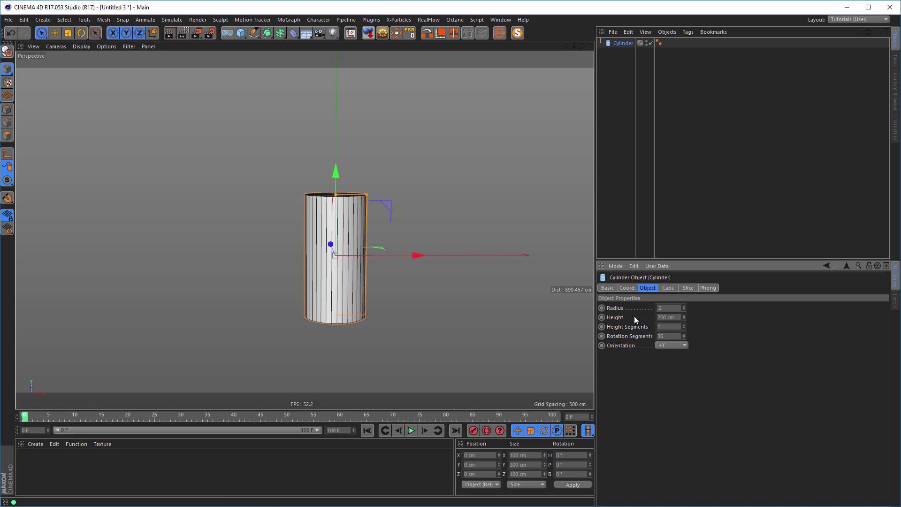
pyautogui.press('Tab')
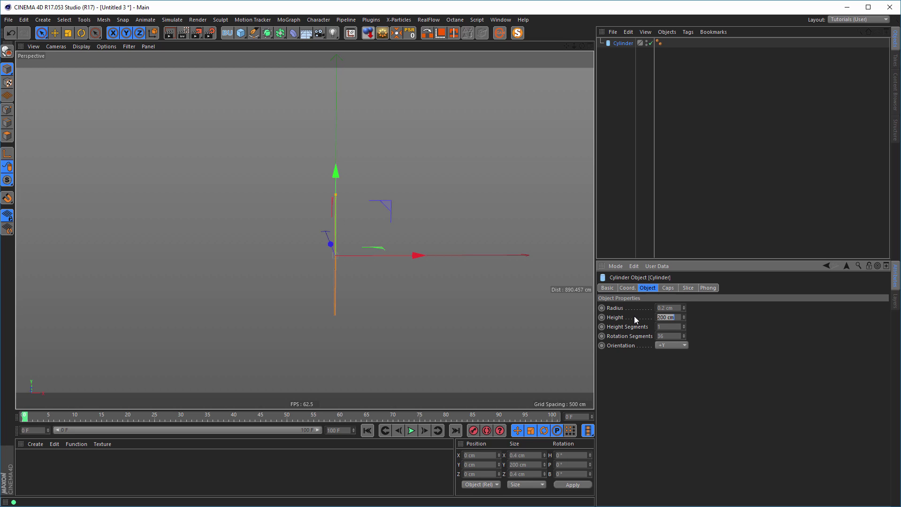
pyautogui.write('20')
pyautogui.press('Return')
# Inspect the thin cylinder's proportions up close and set its radius to 0.3 cm.
pyautogui.keyDown('alt'); pyautogui.moveTo(332, 251); pyautogui.dragTo(542, 247, button='right'); pyautogui.keyUp('alt')
pyautogui.keyDown('alt'); pyautogui.moveTo(341, 221); pyautogui.dragTo(320, 176, button='middle'); pyautogui.keyUp('alt')
pyautogui.keyDown('alt'); pyautogui.moveTo(344, 241); pyautogui.dragTo(418, 231, button='right'); pyautogui.keyUp('alt')
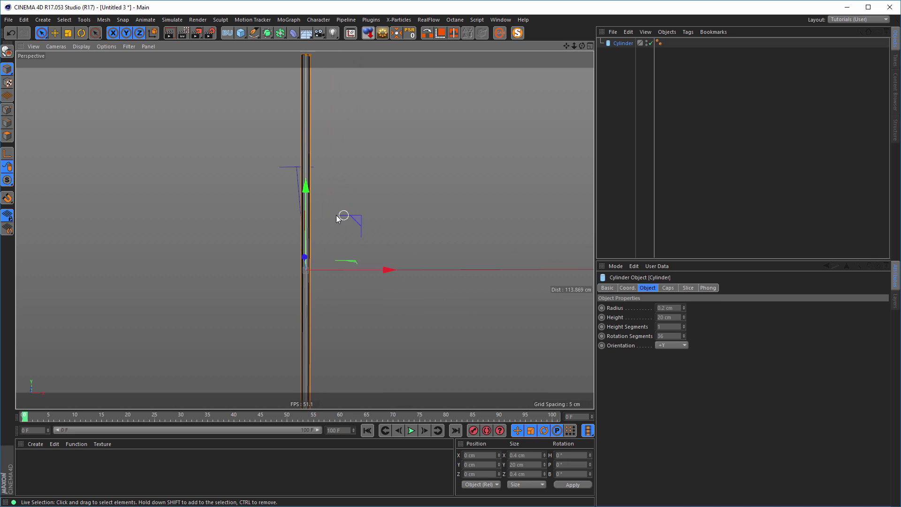
pyautogui.keyDown('alt'); pyautogui.moveTo(341, 215); pyautogui.dragTo(322, 216, button='right'); pyautogui.keyUp('alt')
pyautogui.moveTo(323, 216)
pyautogui.keyDown('alt'); pyautogui.mouseDown()
pyautogui.moveTo(343, 212)
pyautogui.moveTo(320, 209)
pyautogui.mouseUp(); pyautogui.keyUp('alt')
pyautogui.keyDown('alt'); pyautogui.moveTo(323, 191); pyautogui.dragTo(393, 183, button='right'); pyautogui.keyUp('alt')
pyautogui.keyDown('alt'); pyautogui.moveTo(353, 201); pyautogui.dragTo(363, 294, button='middle'); pyautogui.keyUp('alt')
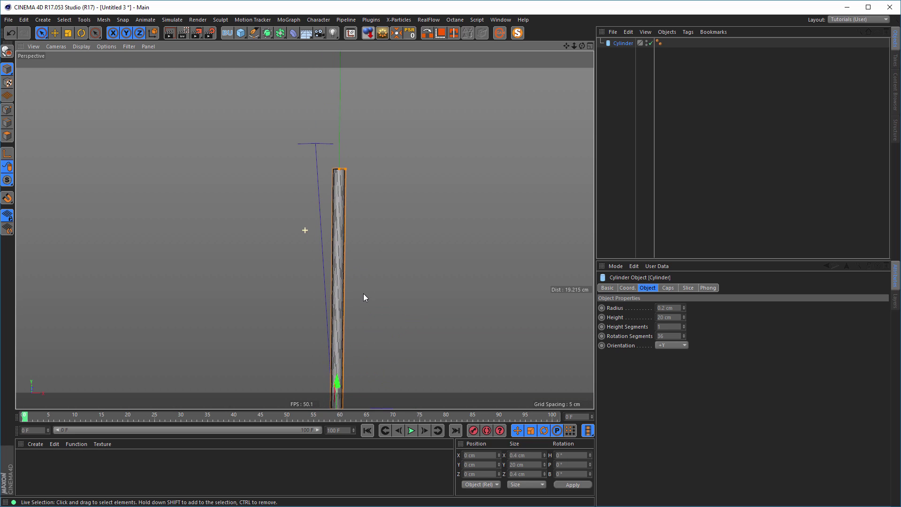
pyautogui.moveTo(662, 309); pyautogui.dragTo(711, 312)
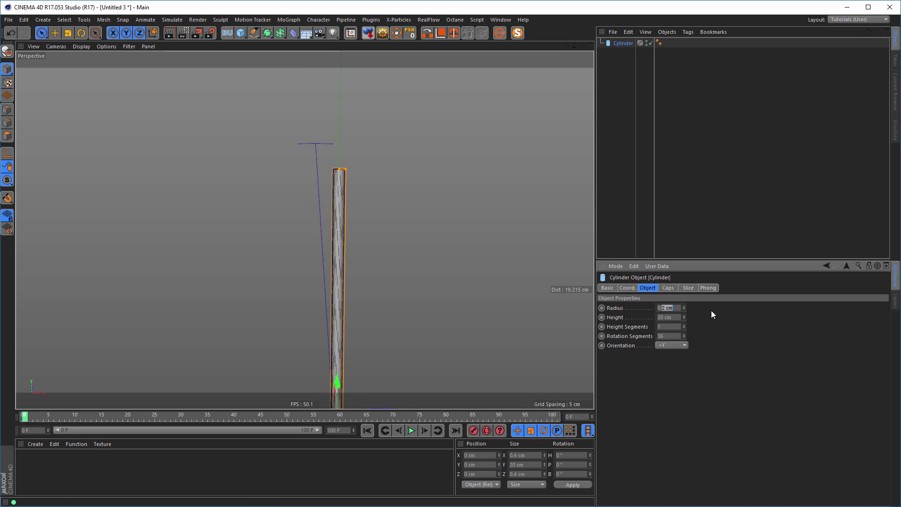
pyautogui.write('3')
pyautogui.press('Return')
pyautogui.scroll(5, 358, 195)
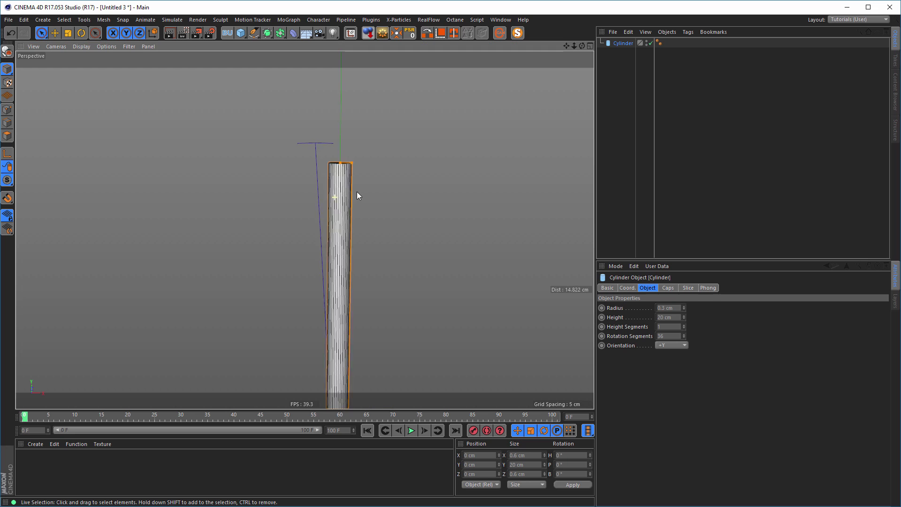
# Remove the cylinder's end caps and convert it to an editable polygon object.
pyautogui.moveTo(347, 159)
pyautogui.keyDown('alt'); pyautogui.mouseDown()
pyautogui.moveTo(352, 131)
pyautogui.moveTo(365, 155)
pyautogui.mouseUp(); pyautogui.keyUp('alt')
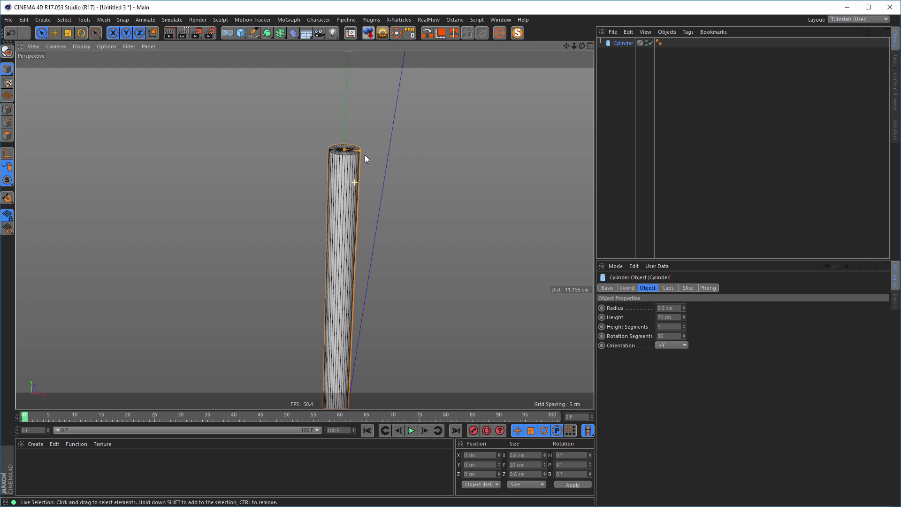
pyautogui.click(668, 288)
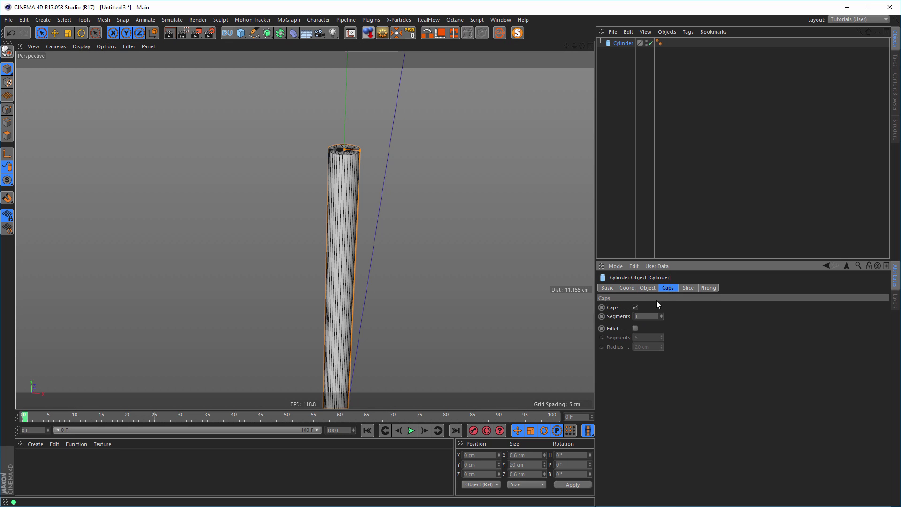
pyautogui.click(636, 307)
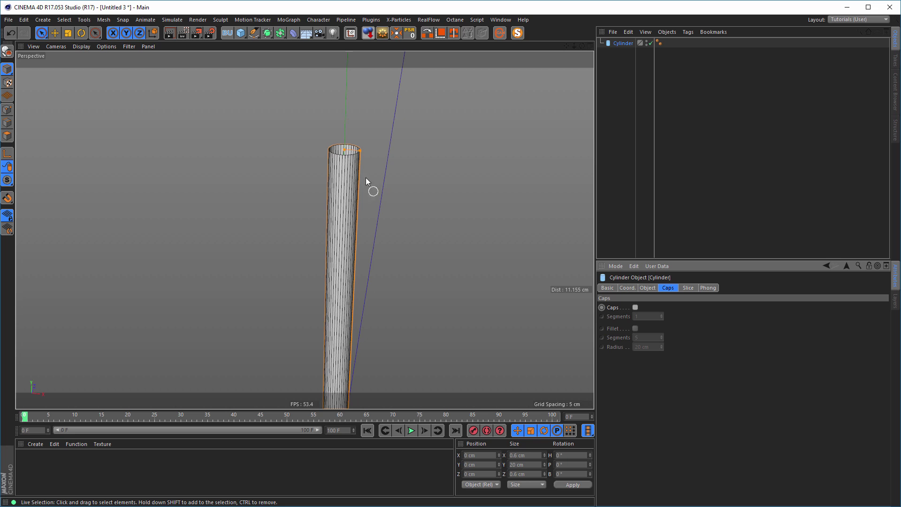
pyautogui.scroll(10, 366, 178)
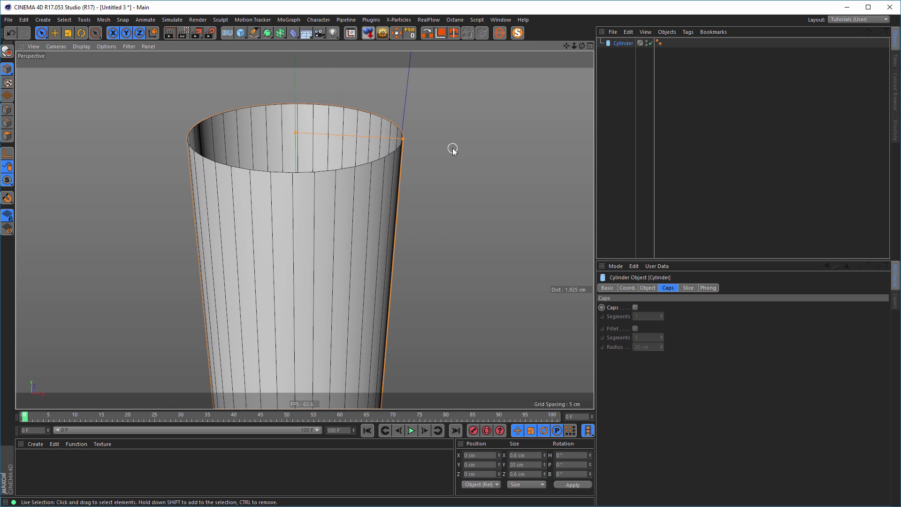
pyautogui.press('c')
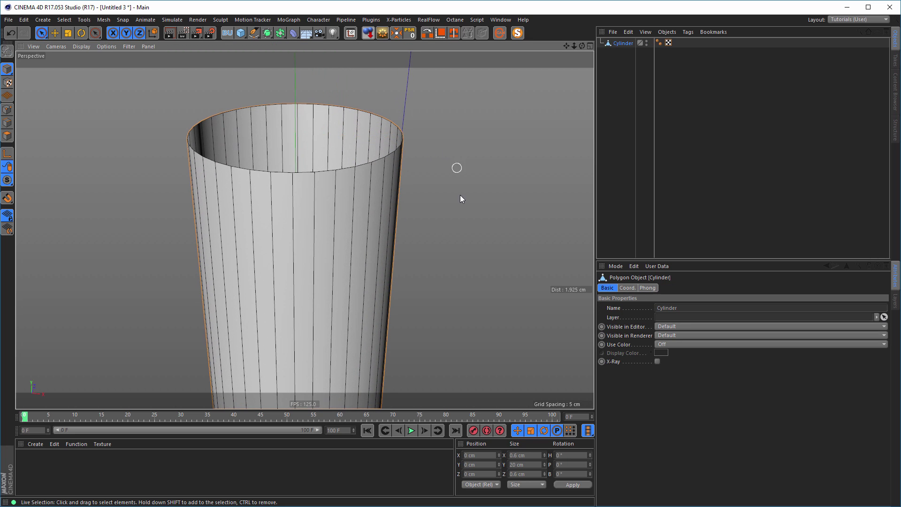
# Loop-select the cylinder's wall polygons and extrude them inward with an offset of -0.02 cm.
pyautogui.click(8, 135)
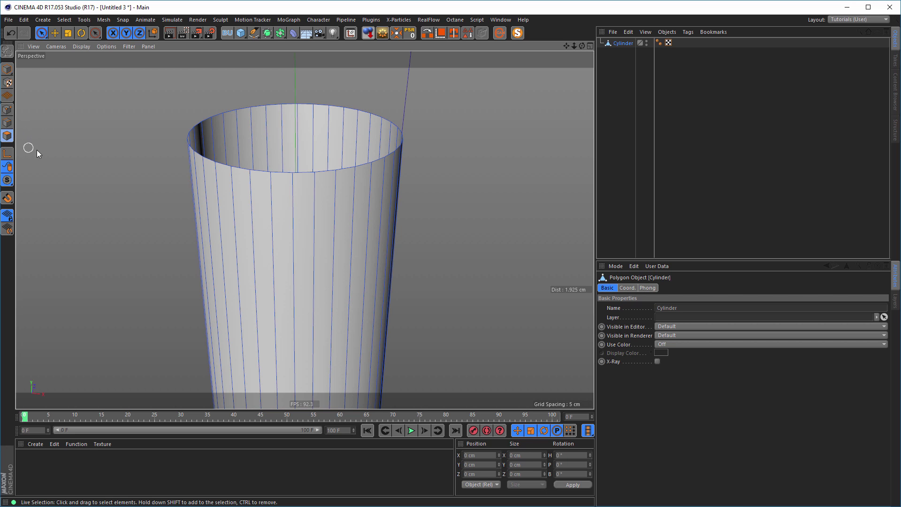
pyautogui.press('u')
pyautogui.press('l')
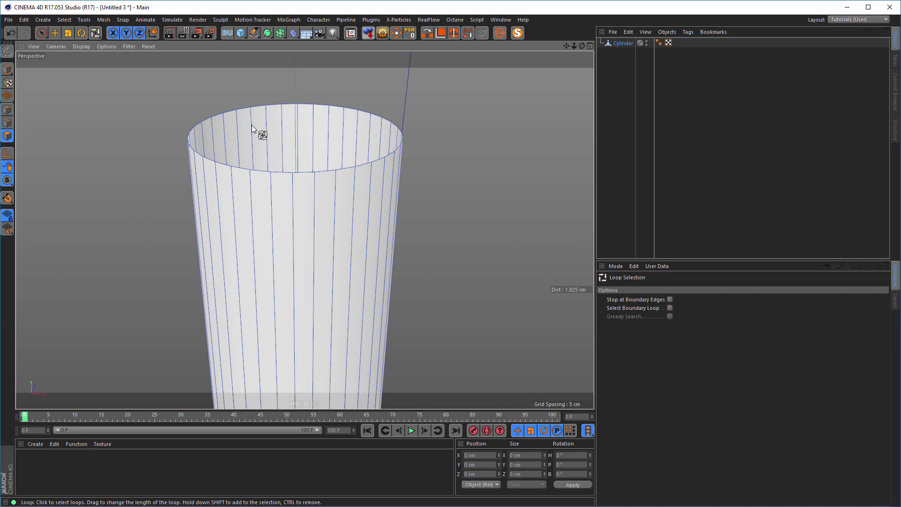
pyautogui.click(325, 136)
pyautogui.press('d')
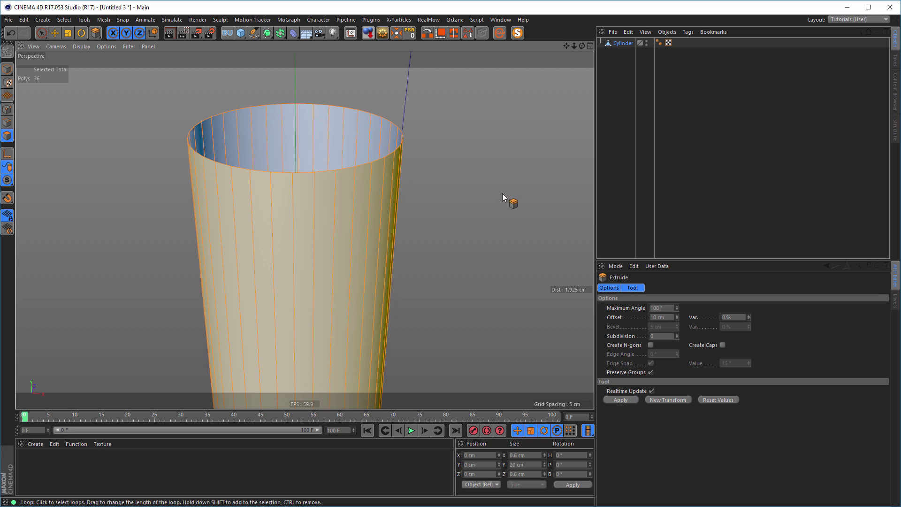
pyautogui.moveTo(516, 173); pyautogui.dragTo(507, 172)
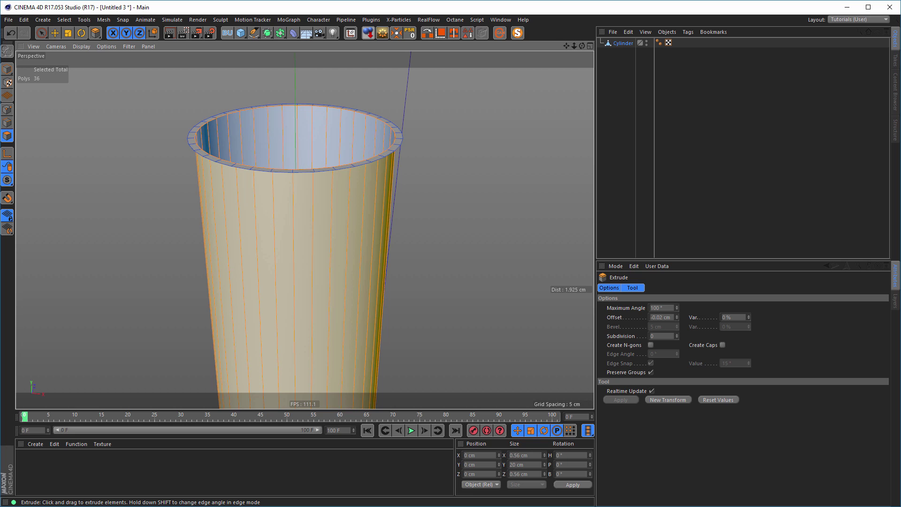
# Enable Create Caps for the wall extrusion and set its offset to -0.03 cm.
pyautogui.click(722, 344)
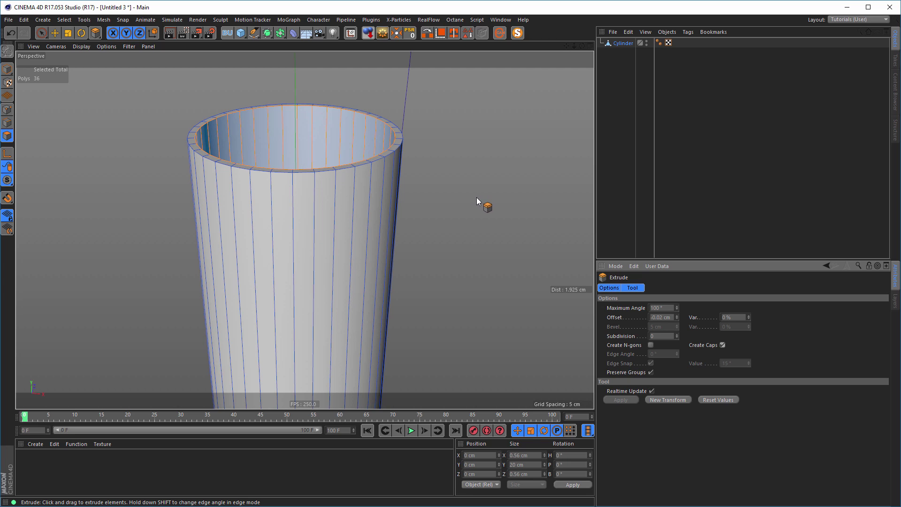
pyautogui.click(662, 317)
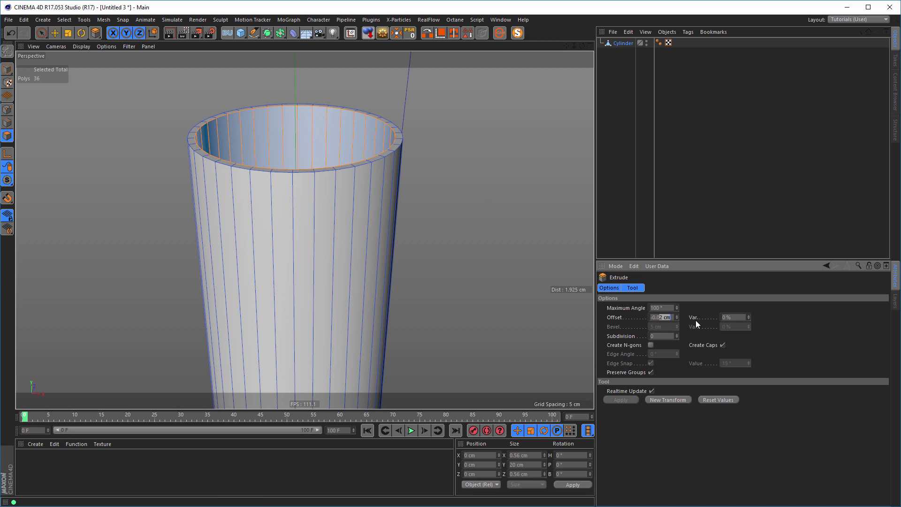
pyautogui.write('3')
pyautogui.press('Return')
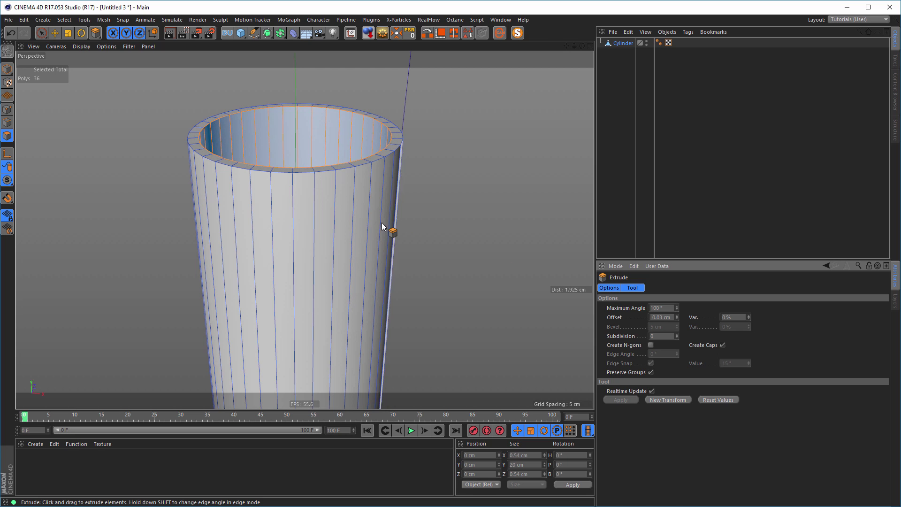
# Check the tube's rim thickness and set the extrusion offset to -0.04 cm.
pyautogui.scroll(-5, 332, 198)
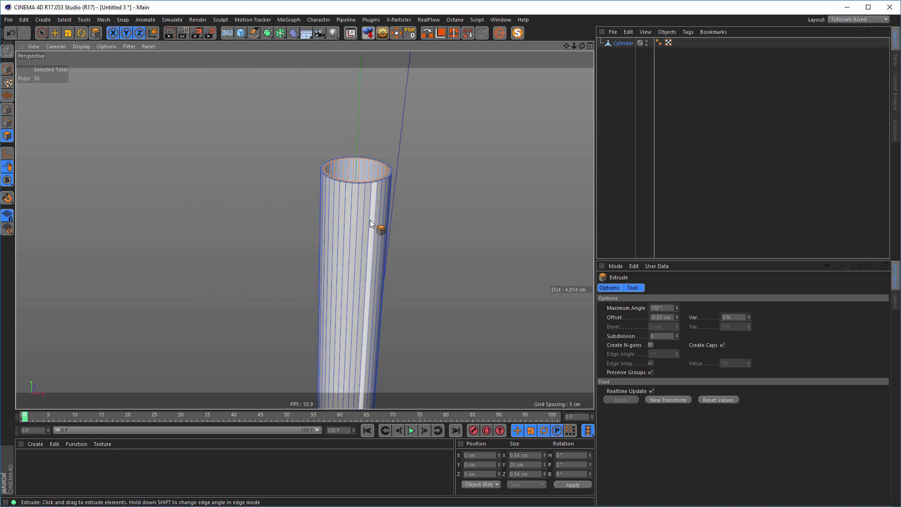
pyautogui.scroll(5, 379, 177)
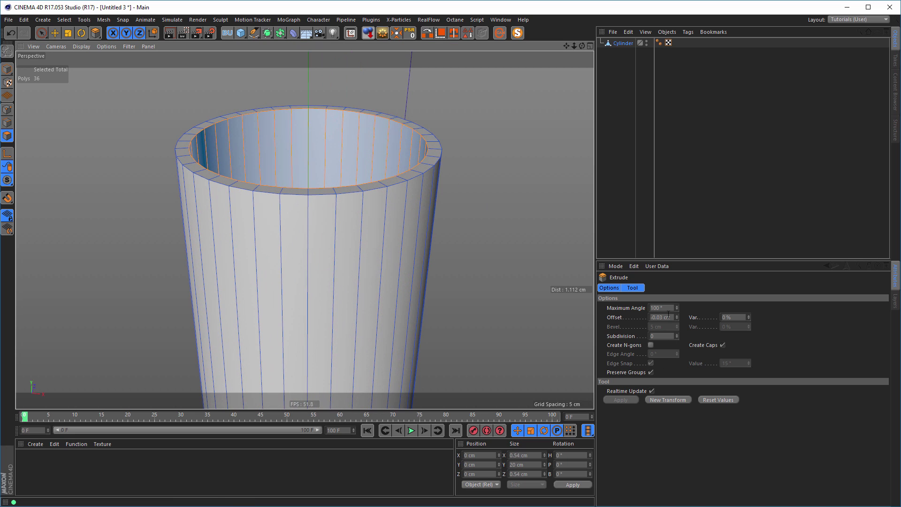
pyautogui.moveTo(660, 319); pyautogui.dragTo(681, 320)
pyautogui.write('4')
pyautogui.press('Return')
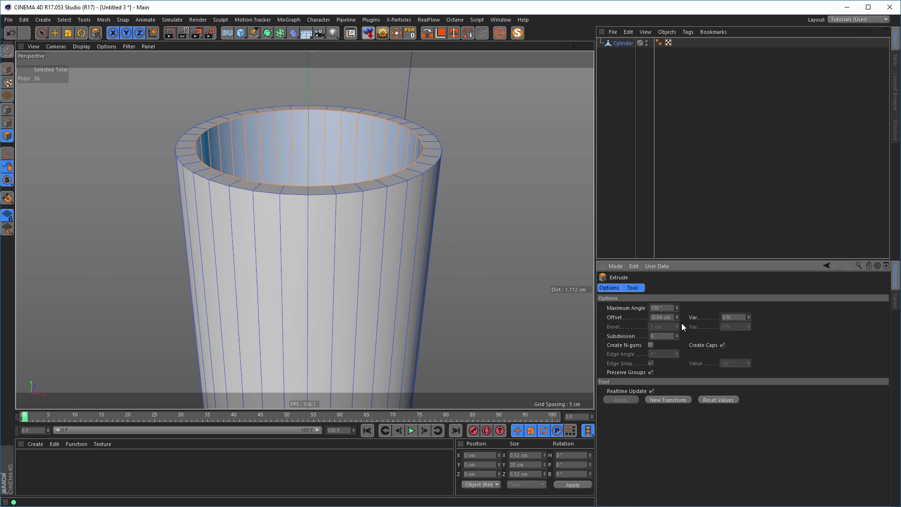
# In edge mode, set the Knife tool to Plane mode with 20 cuts spaced 0.1 cm apart.
pyautogui.scroll(-10, 378, 261)
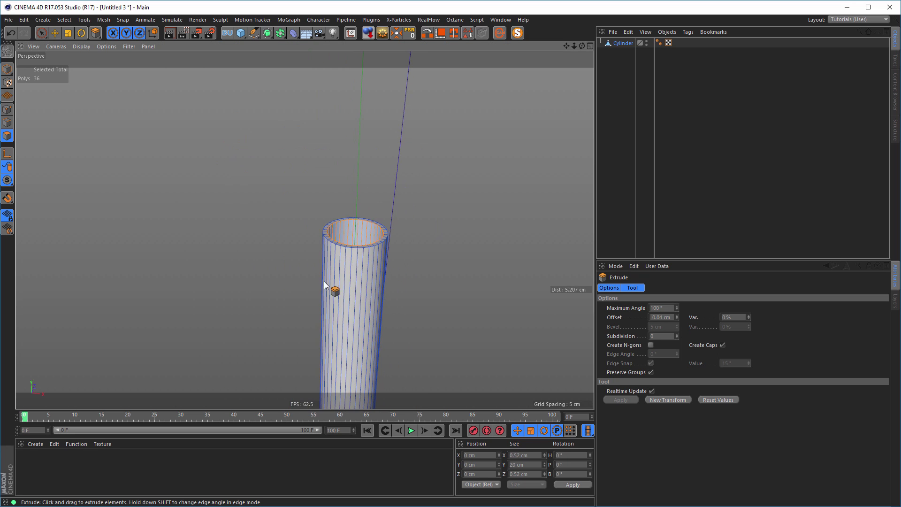
pyautogui.scroll(-2, 302, 178)
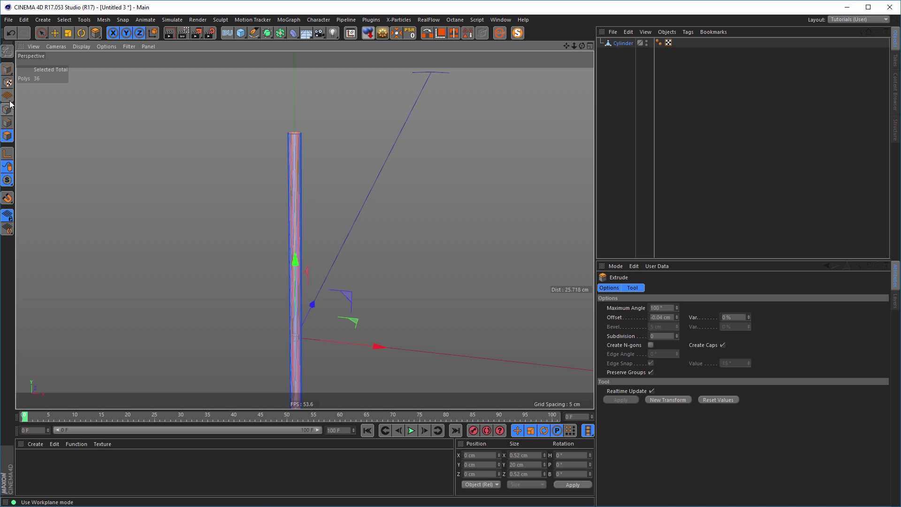
pyautogui.click(7, 122)
pyautogui.keyDown('alt'); pyautogui.moveTo(288, 170); pyautogui.dragTo(188, 205, button='right'); pyautogui.keyUp('alt')
pyautogui.keyDown('alt'); pyautogui.moveTo(263, 194); pyautogui.dragTo(325, 173, button='right'); pyautogui.keyUp('alt')
pyautogui.keyDown('alt'); pyautogui.moveTo(327, 170); pyautogui.dragTo(336, 193, button='middle'); pyautogui.keyUp('alt')
pyautogui.keyDown('alt'); pyautogui.moveTo(336, 192); pyautogui.dragTo(362, 295, button='right'); pyautogui.keyUp('alt')
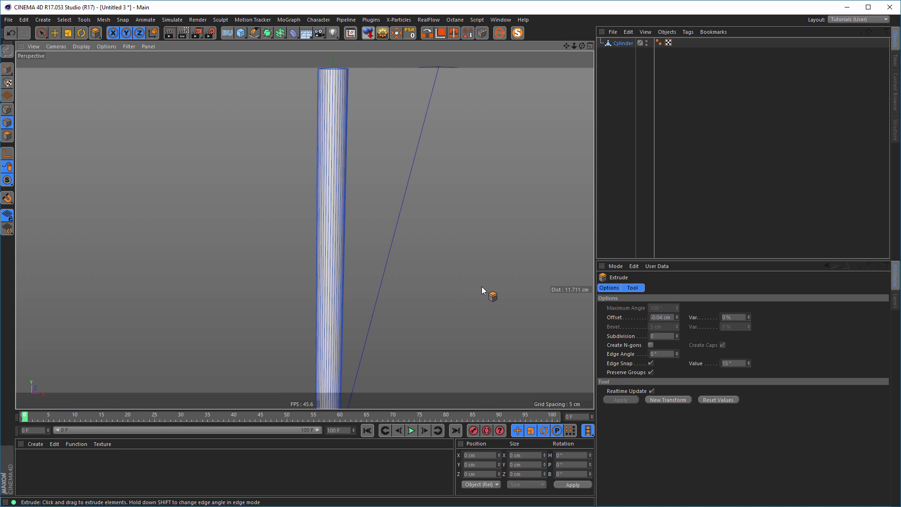
pyautogui.press('k')
pyautogui.click(636, 299)
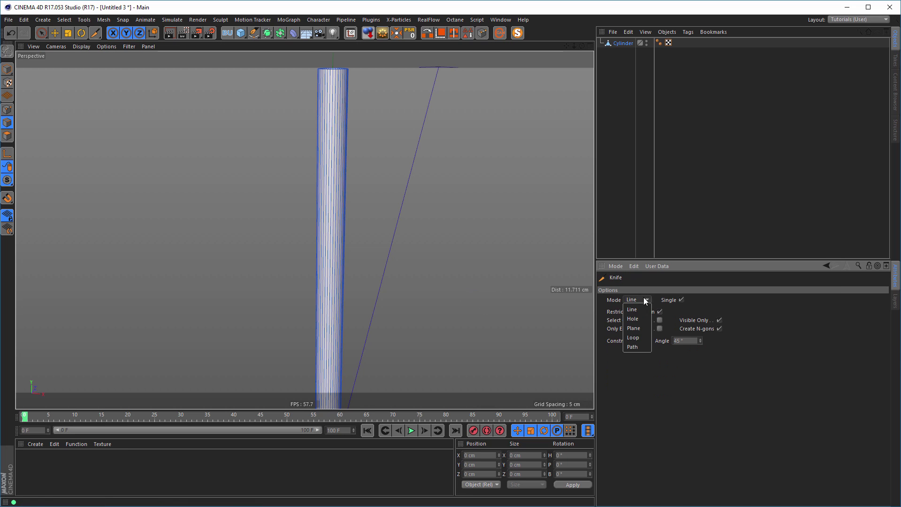
pyautogui.click(642, 328)
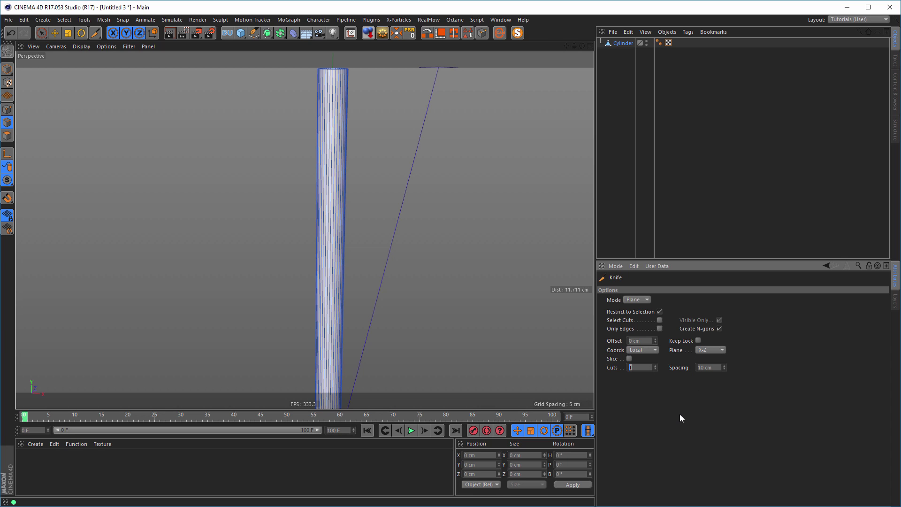
pyautogui.write('20')
pyautogui.press('Return')
pyautogui.click(710, 368)
pyautogui.write('0.1')
pyautogui.press('Return')
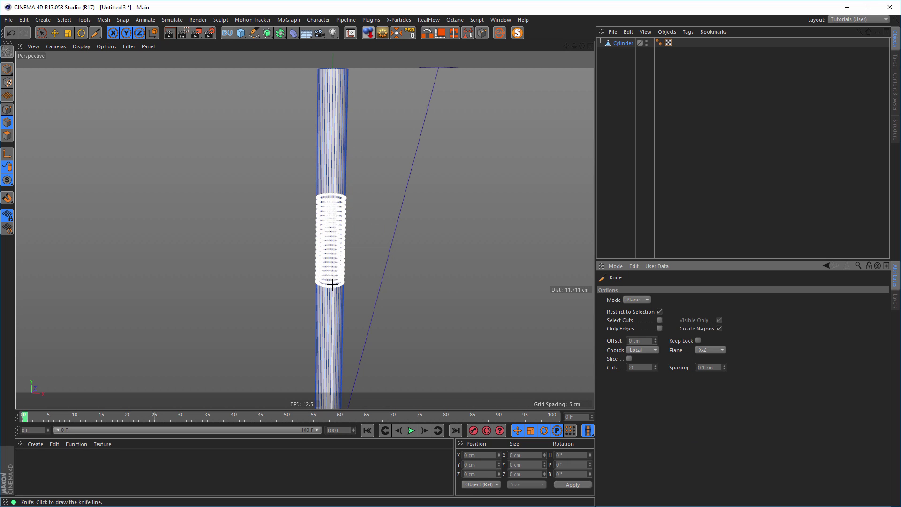
# Cut the 20 horizontal rings into the upper part of the tube in the Front view and inspect them in Perspective.
pyautogui.scroll(-5, 305, 278)
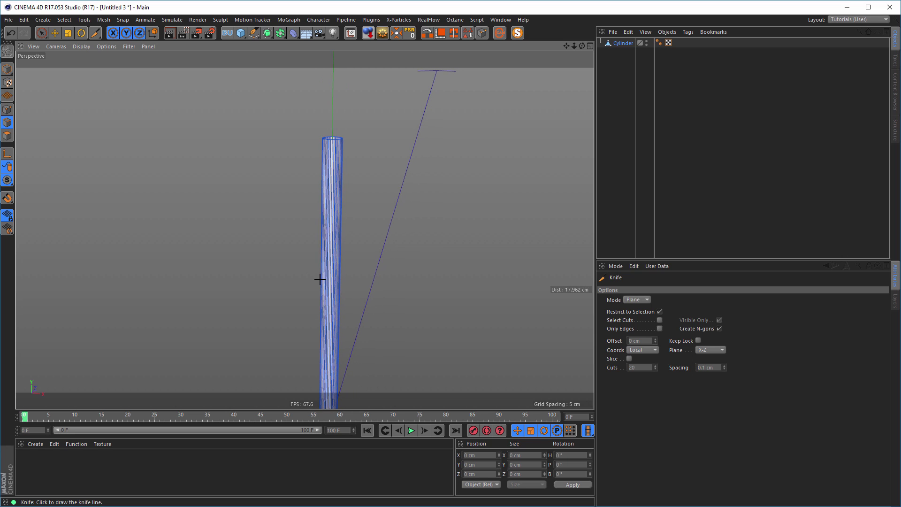
pyautogui.middleClick(324, 282)
pyautogui.middleClick(354, 313)
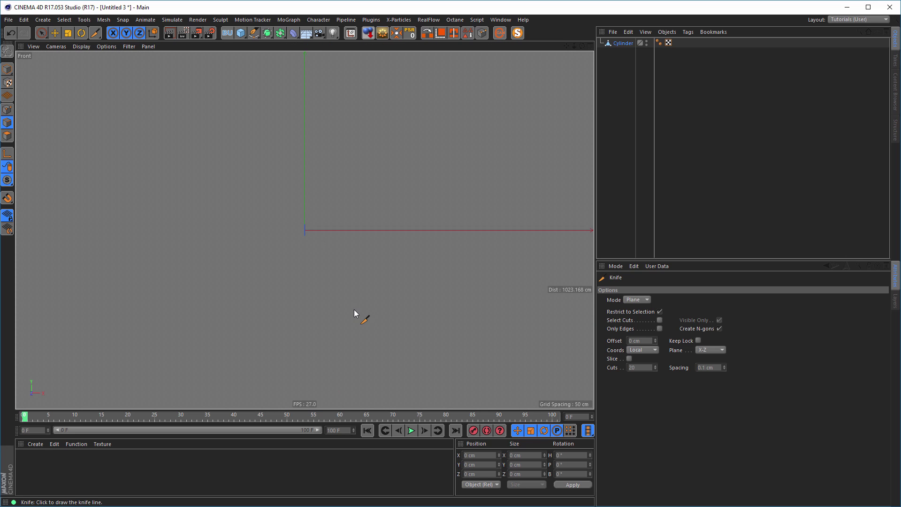
pyautogui.scroll(6, 364, 227)
pyautogui.scroll(4, 310, 228)
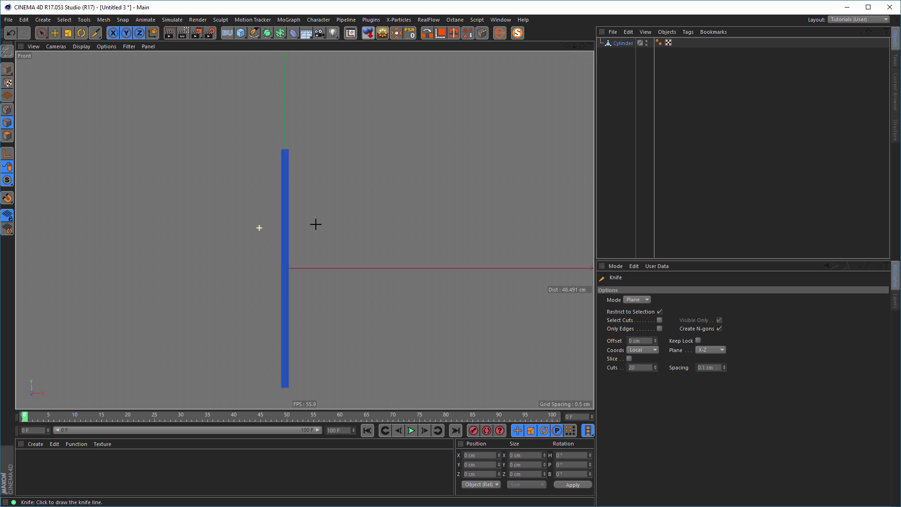
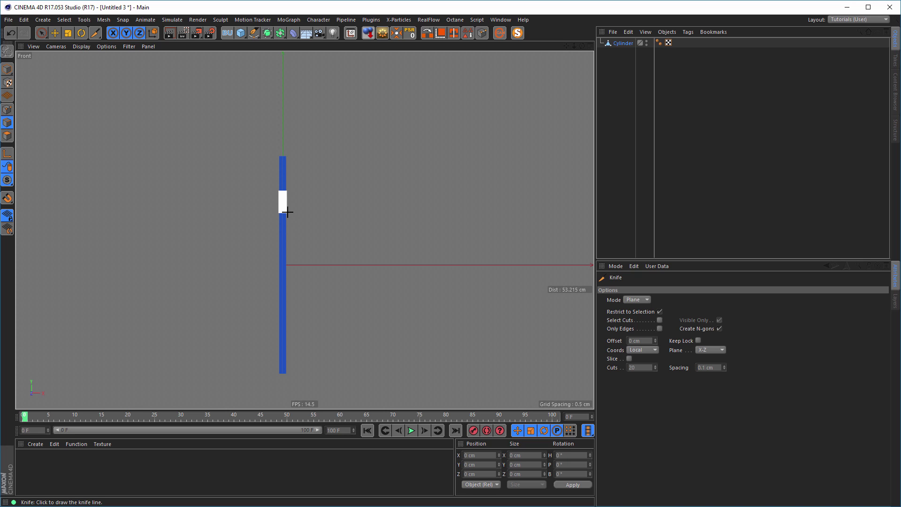
pyautogui.middleClick(381, 259)
pyautogui.middleClick(263, 181)
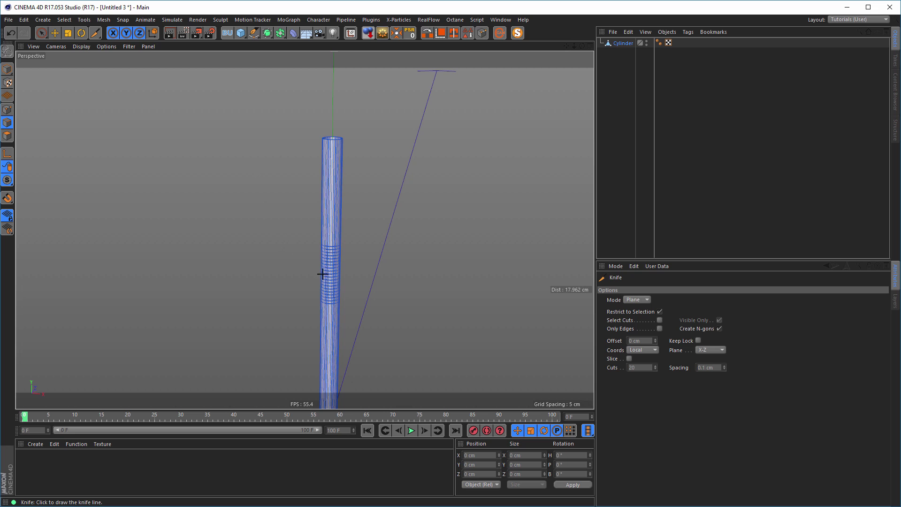
pyautogui.keyDown('alt'); pyautogui.moveTo(392, 263); pyautogui.dragTo(393, 263, button='right'); pyautogui.keyUp('alt')
pyautogui.keyDown('alt'); pyautogui.moveTo(293, 238); pyautogui.dragTo(337, 209, button='middle'); pyautogui.keyUp('alt')
pyautogui.keyDown('alt'); pyautogui.moveTo(335, 210); pyautogui.dragTo(330, 226); pyautogui.keyUp('alt')
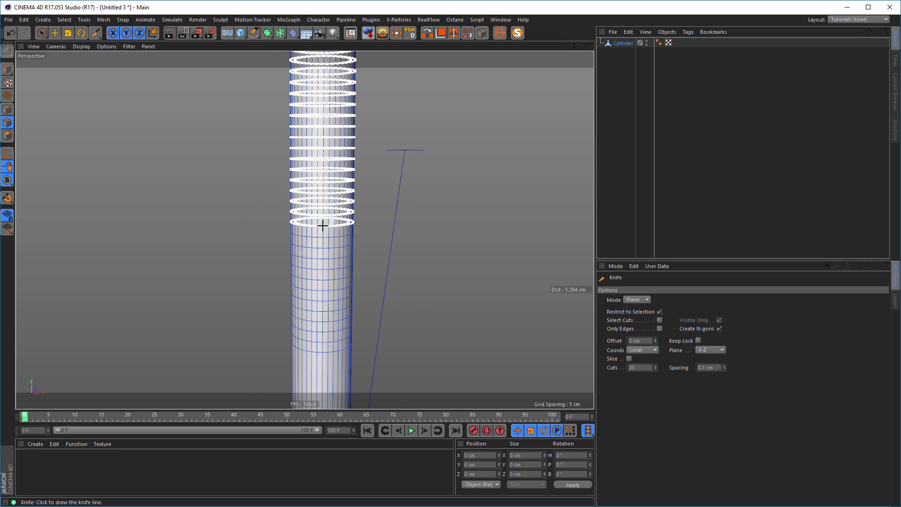
pyautogui.middleClick(205, 191)
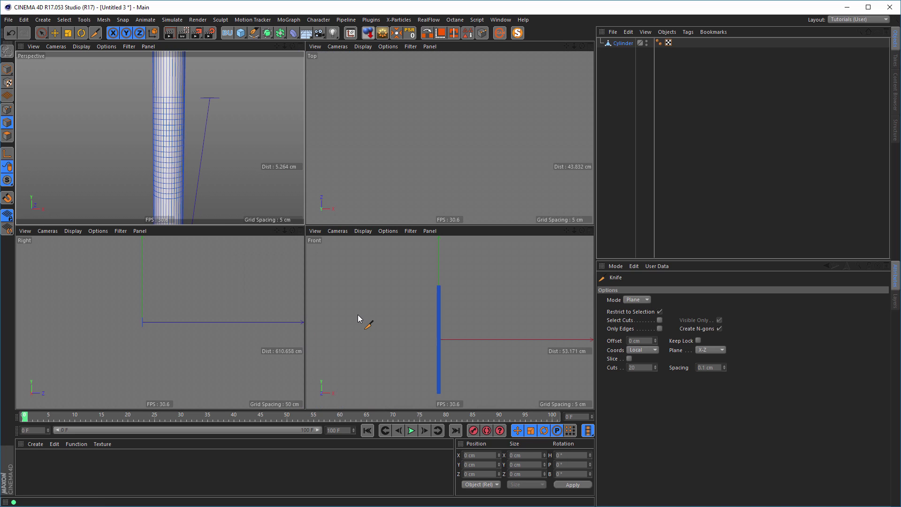
# In the Front view, switch to Rectangle Selection and disable Only Select Visible Elements.
pyautogui.middleClick(360, 317)
pyautogui.keyDown('alt'); pyautogui.moveTo(342, 196); pyautogui.dragTo(440, 201, button='right'); pyautogui.keyUp('alt')
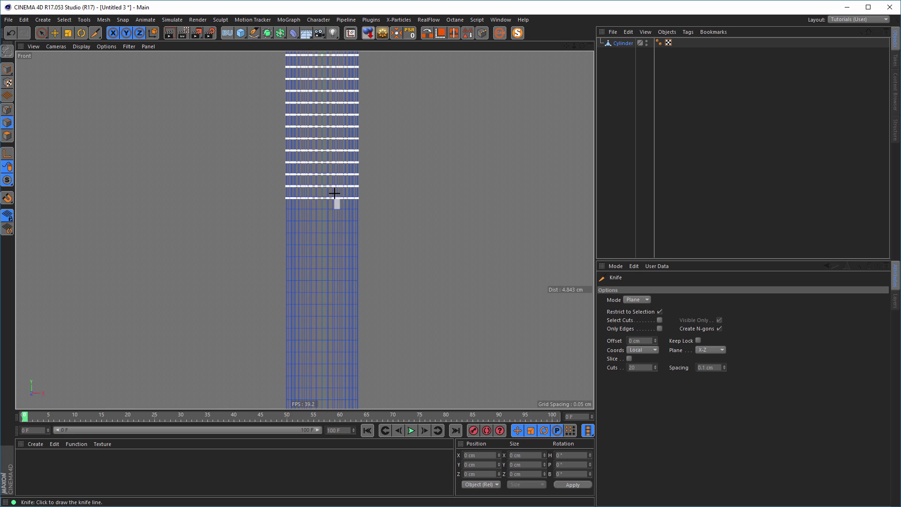
pyautogui.click(41, 33)
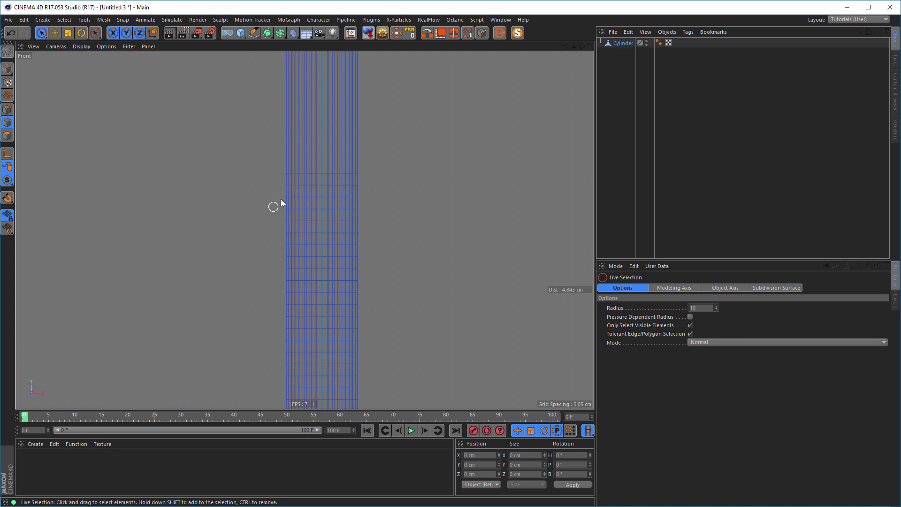
pyautogui.keyDown('alt'); pyautogui.moveTo(299, 191); pyautogui.dragTo(272, 190, button='right'); pyautogui.keyUp('alt')
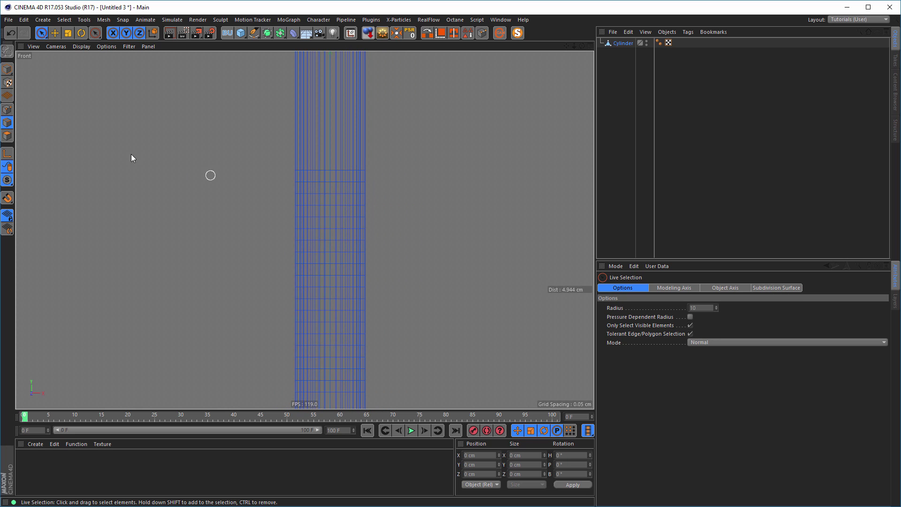
pyautogui.click(42, 34)
pyautogui.click(77, 64)
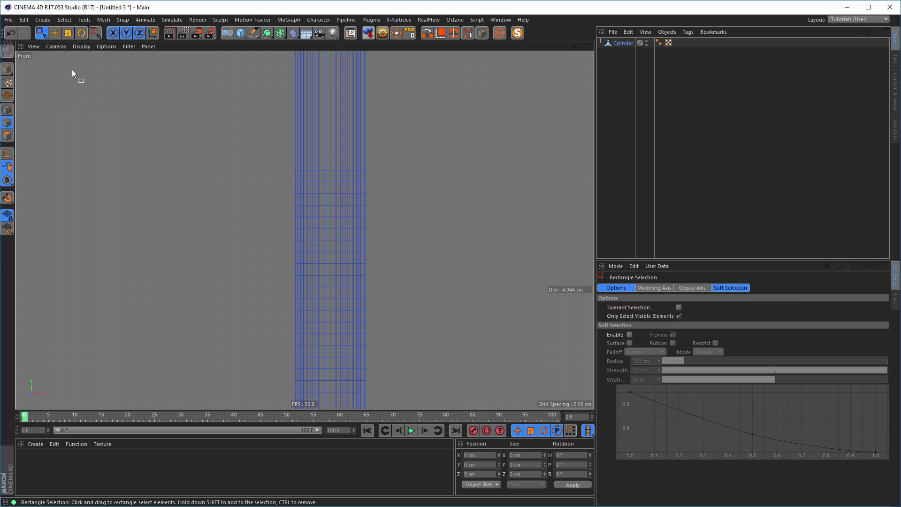
pyautogui.click(679, 315)
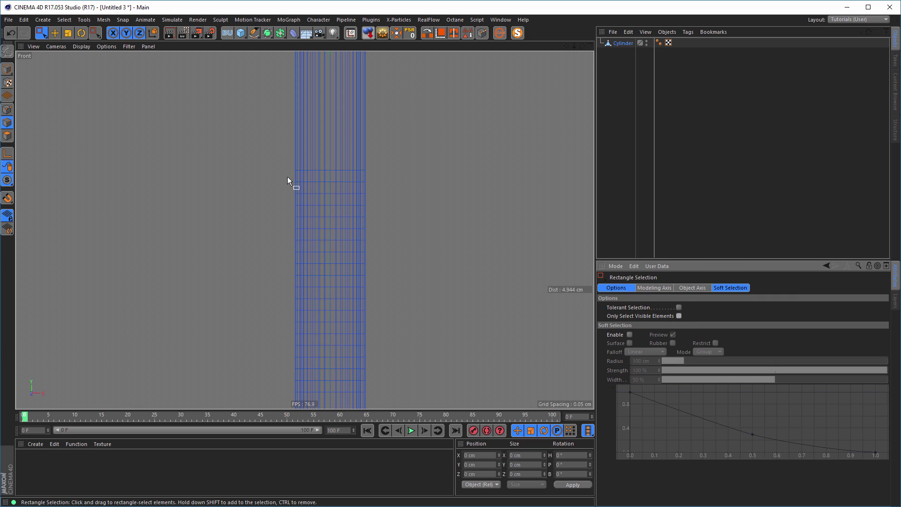
# Select every second horizontal edge ring along the tube's 20-ring section, ten rings in total, including the hidden edges.
pyautogui.moveTo(287, 178); pyautogui.dragTo(269, 301)
pyautogui.keyDown('shift'); pyautogui.moveTo(318, 321); pyautogui.dragTo(282, 402); pyautogui.keyUp('shift')
pyautogui.keyDown('alt'); pyautogui.moveTo(356, 338); pyautogui.dragTo(361, 258, button='middle'); pyautogui.keyUp('alt')
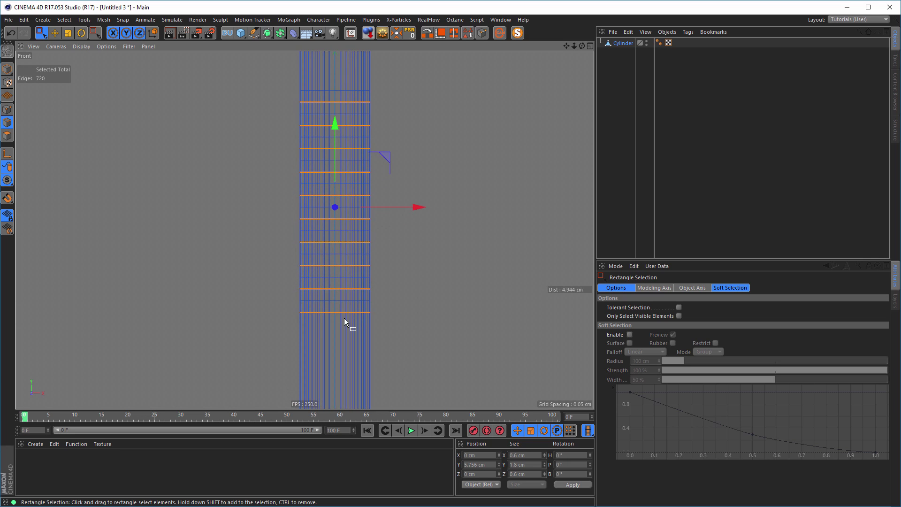
pyautogui.keyDown('alt'); pyautogui.moveTo(348, 316); pyautogui.dragTo(372, 305, button='right'); pyautogui.keyUp('alt')
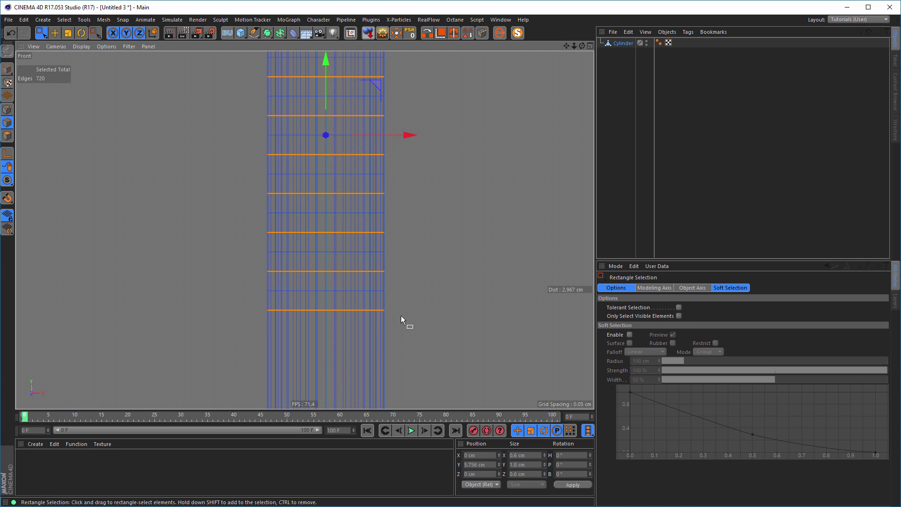
# With the Knife set to 1 plane cut and Restrict to Selection off, cut one ring just below the lowest selected ring.
pyautogui.press('k')
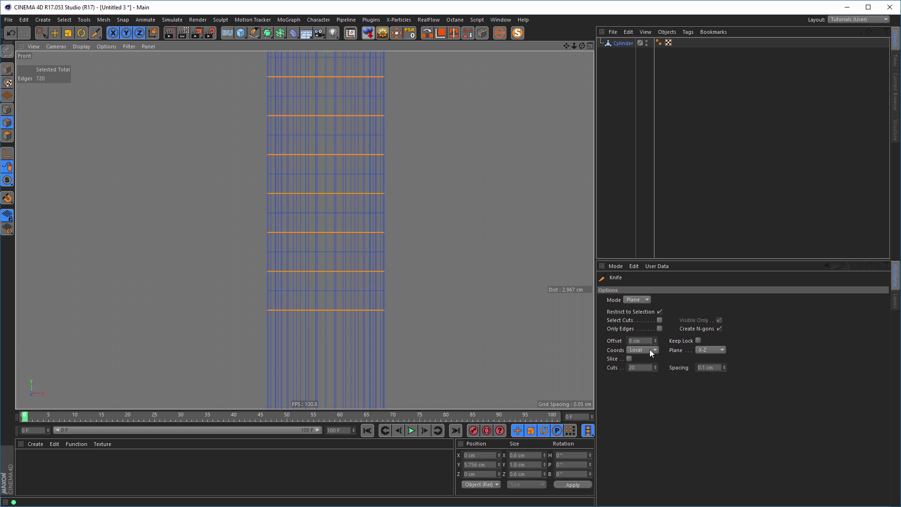
pyautogui.click(639, 367)
pyautogui.click(659, 311)
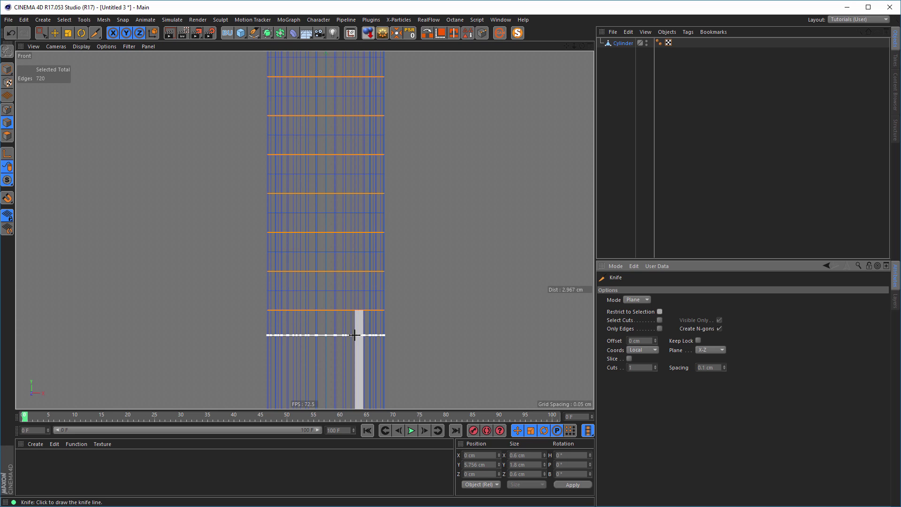
pyautogui.keyDown('alt'); pyautogui.moveTo(478, 296); pyautogui.dragTo(366, 285, button='right'); pyautogui.keyUp('alt')
pyautogui.keyDown('alt'); pyautogui.moveTo(366, 286); pyautogui.dragTo(253, 271, button='middle'); pyautogui.keyUp('alt')
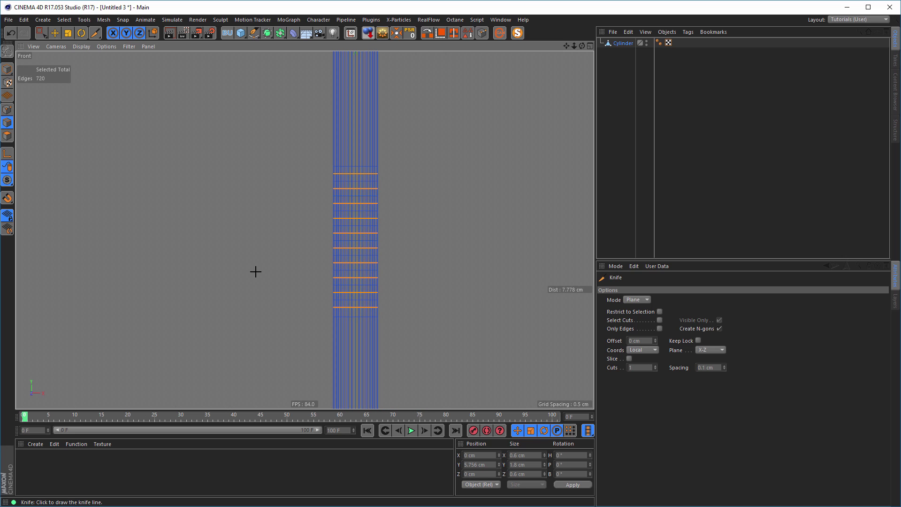
pyautogui.keyDown('alt'); pyautogui.moveTo(306, 173); pyautogui.dragTo(313, 174, button='right'); pyautogui.keyUp('alt')
pyautogui.keyDown('alt'); pyautogui.moveTo(299, 173); pyautogui.dragTo(273, 191, button='middle'); pyautogui.keyUp('alt')
# In the Perspective view, scale the selected rings inward on X and Z to about 0.43 cm to form an accordion profile.
pyautogui.middleClick(274, 191)
pyautogui.middleClick(213, 173)
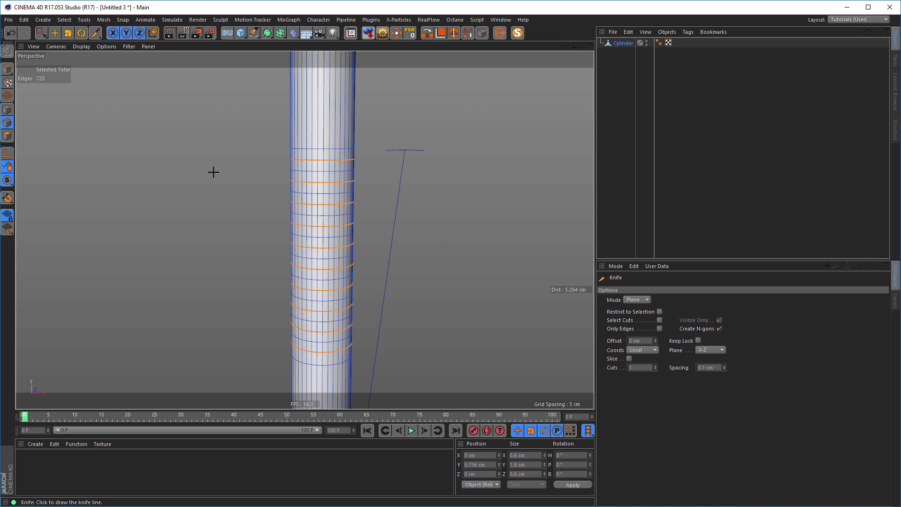
pyautogui.keyDown('alt'); pyautogui.moveTo(327, 166); pyautogui.dragTo(354, 164, button='right'); pyautogui.keyUp('alt')
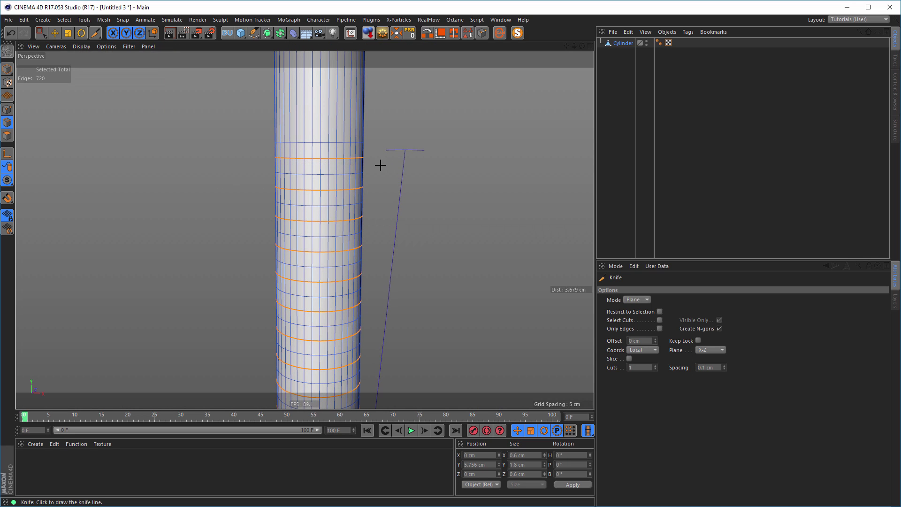
pyautogui.keyDown('alt'); pyautogui.moveTo(342, 166); pyautogui.dragTo(342, 163); pyautogui.keyUp('alt')
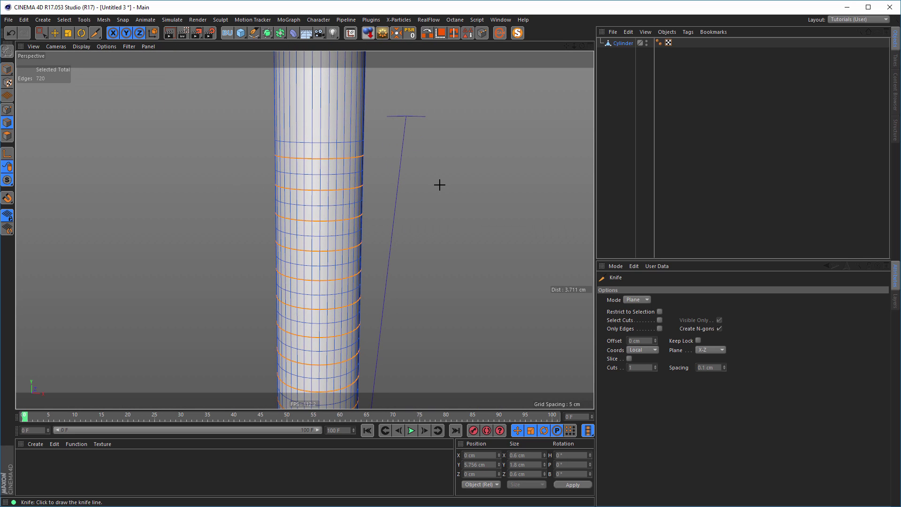
pyautogui.press('t')
pyautogui.keyDown('alt'); pyautogui.moveTo(413, 226); pyautogui.dragTo(418, 265); pyautogui.keyUp('alt')
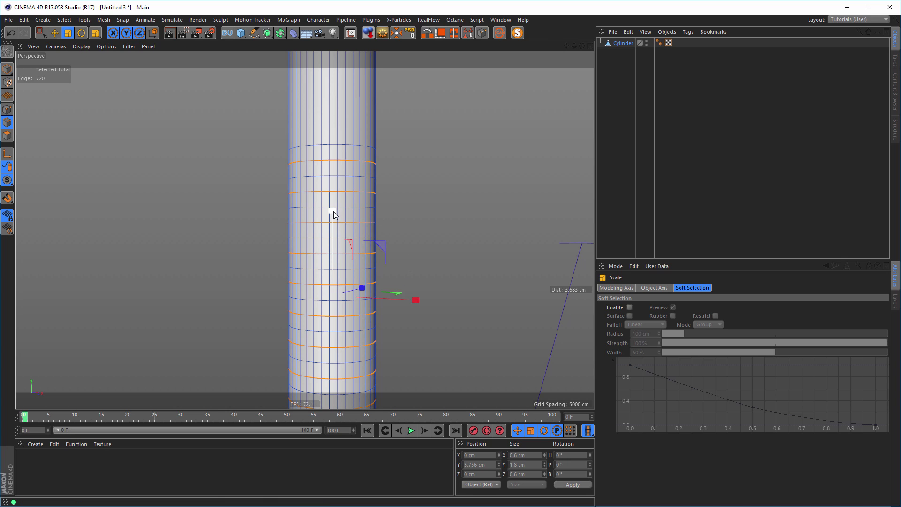
pyautogui.press('shift')
pyautogui.keyDown('shift'); pyautogui.moveTo(332, 212); pyautogui.dragTo(312, 233); pyautogui.keyUp('shift')
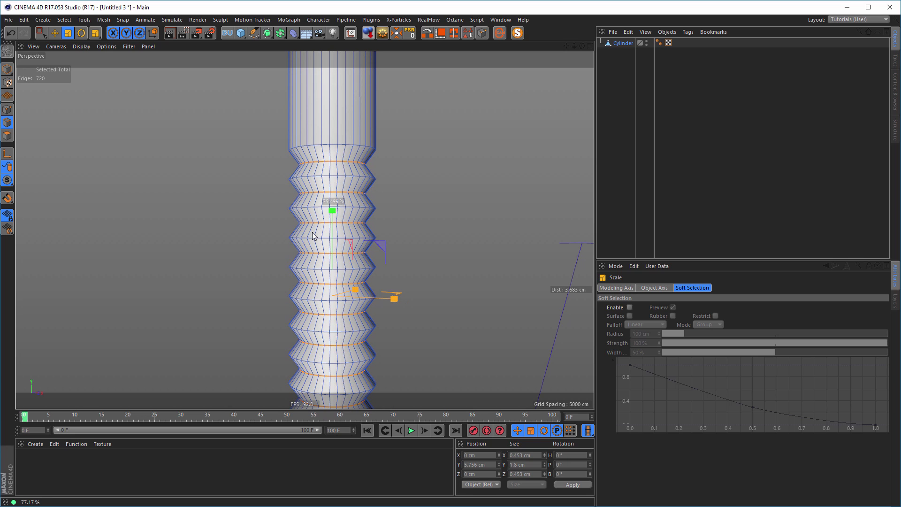
pyautogui.keyDown('shift'); pyautogui.moveTo(311, 231); pyautogui.dragTo(296, 237); pyautogui.keyUp('shift')
# Add all the wide outer ring loops of the accordion section to the edge selection, including its first and last rings.
pyautogui.keyDown('alt'); pyautogui.moveTo(316, 284); pyautogui.dragTo(335, 291, button='right'); pyautogui.keyUp('alt')
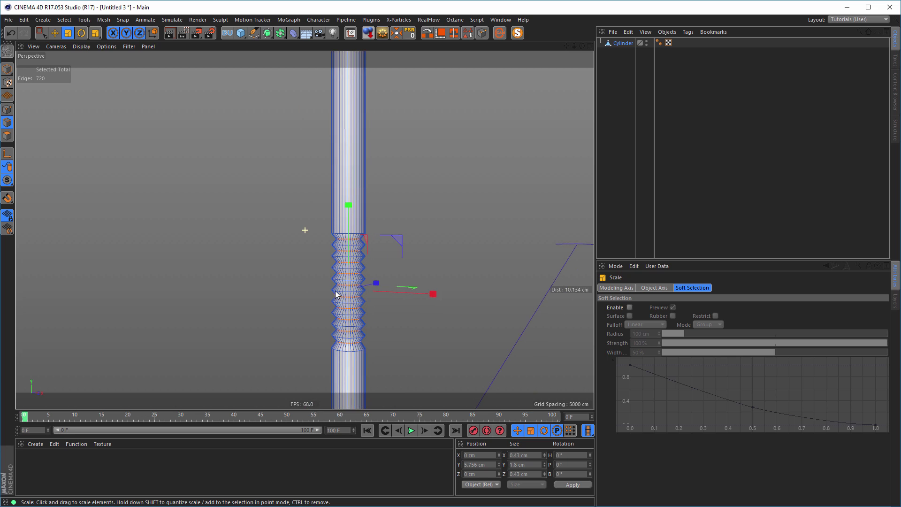
pyautogui.keyDown('alt'); pyautogui.moveTo(335, 291); pyautogui.dragTo(299, 252, button='middle'); pyautogui.keyUp('alt')
pyautogui.keyDown('alt'); pyautogui.moveTo(326, 266); pyautogui.dragTo(371, 259, button='right'); pyautogui.keyUp('alt')
pyautogui.keyDown('alt'); pyautogui.moveTo(315, 187); pyautogui.dragTo(348, 184, button='middle'); pyautogui.keyUp('alt')
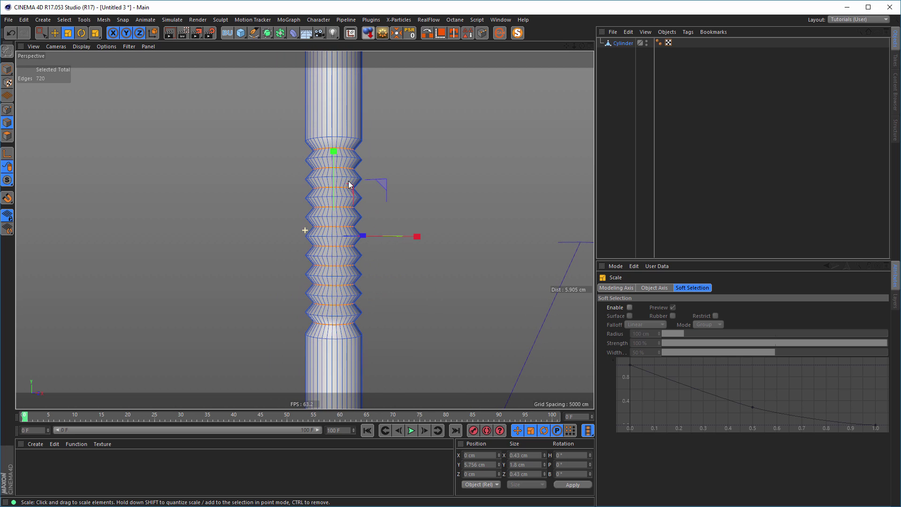
pyautogui.keyDown('alt'); pyautogui.moveTo(352, 180); pyautogui.dragTo(366, 176, button='right'); pyautogui.keyUp('alt')
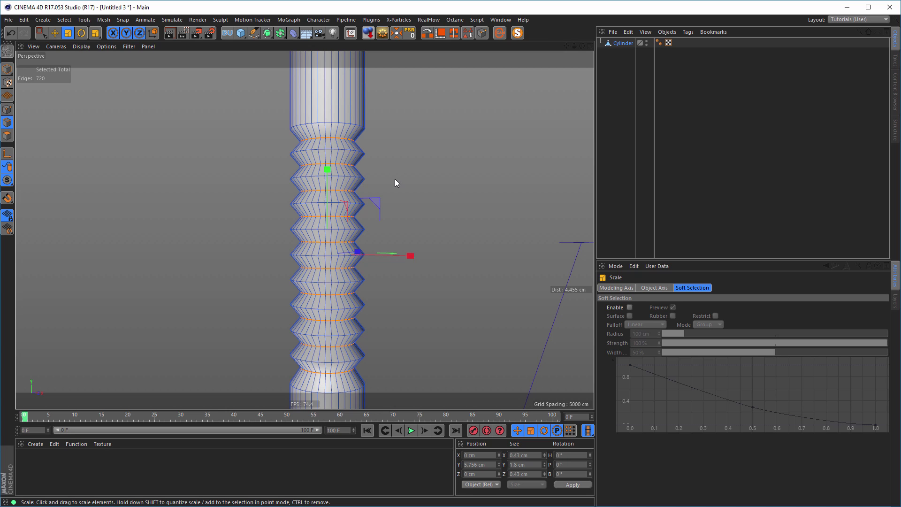
pyautogui.click(54, 32)
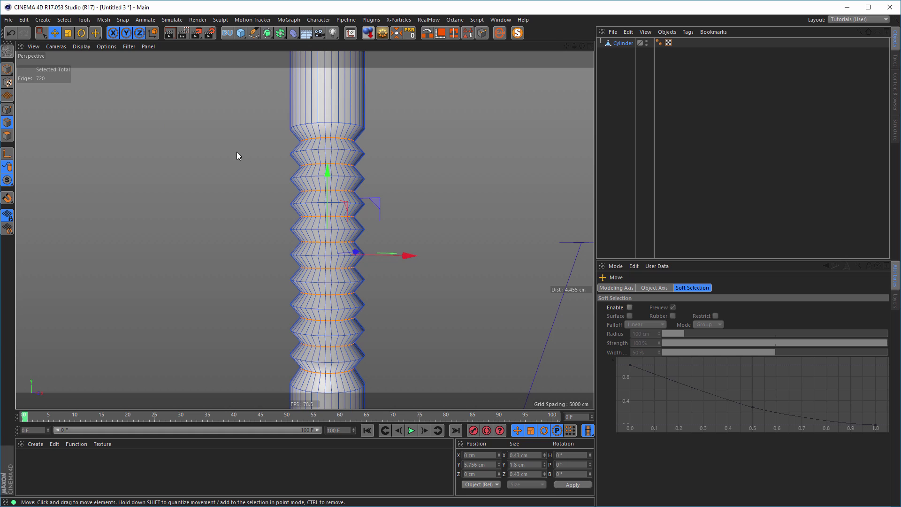
pyautogui.keyDown('shift'); pyautogui.click(329, 123); pyautogui.keyUp('shift')
pyautogui.keyDown('shift'); pyautogui.click(337, 150); pyautogui.keyUp('shift')
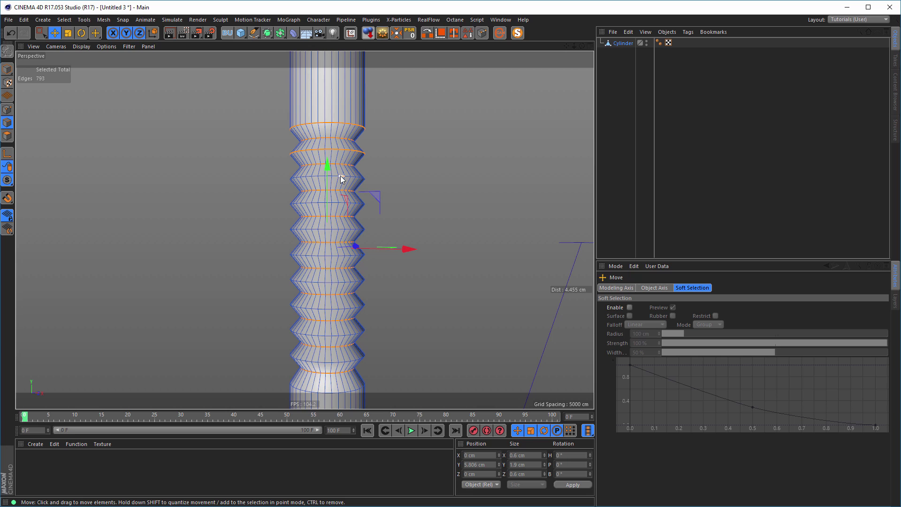
pyautogui.keyDown('shift'); pyautogui.click(339, 176); pyautogui.keyUp('shift')
pyautogui.keyDown('shift'); pyautogui.click(341, 202); pyautogui.keyUp('shift')
pyautogui.keyDown('shift'); pyautogui.click(342, 229); pyautogui.keyUp('shift')
pyautogui.keyDown('shift'); pyautogui.click(342, 257); pyautogui.keyUp('shift')
pyautogui.keyDown('shift'); pyautogui.click(341, 281); pyautogui.keyUp('shift')
pyautogui.keyDown('shift'); pyautogui.click(342, 309); pyautogui.keyUp('shift')
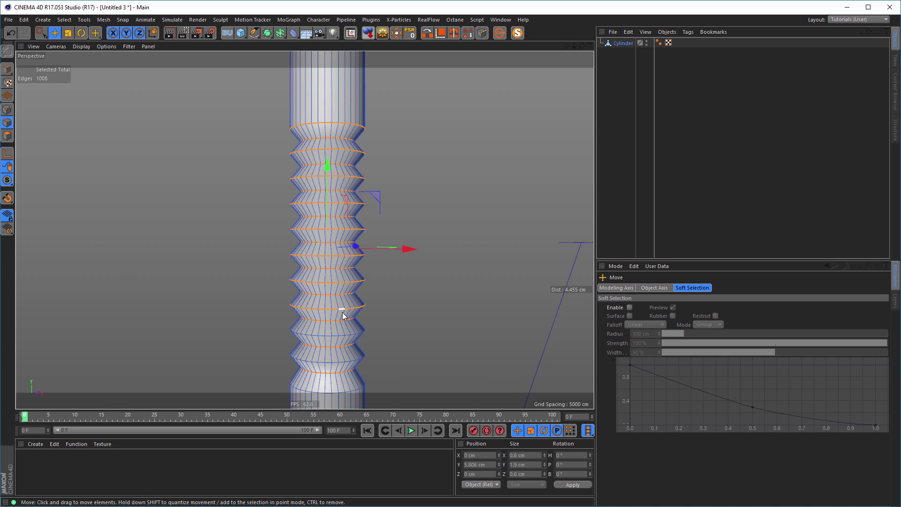
pyautogui.keyDown('shift'); pyautogui.click(341, 334); pyautogui.keyUp('shift')
pyautogui.keyDown('shift'); pyautogui.click(342, 363); pyautogui.keyUp('shift')
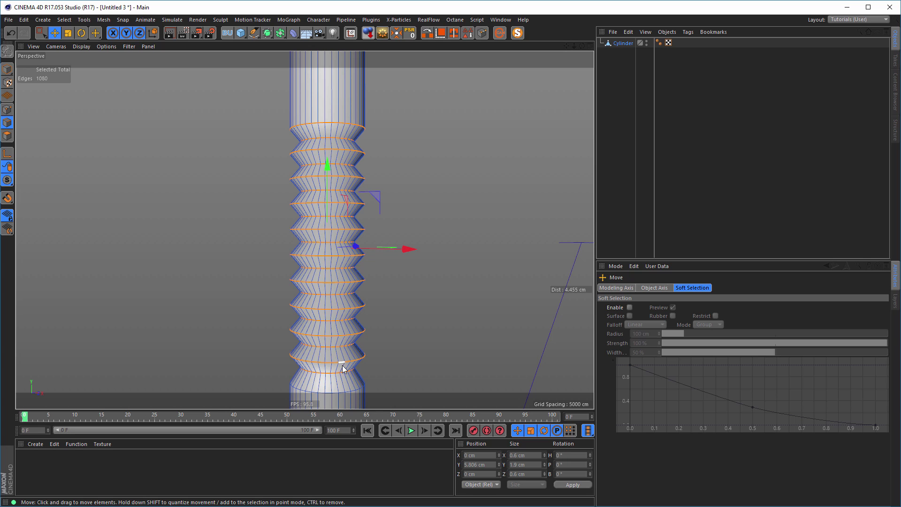
pyautogui.keyDown('shift'); pyautogui.click(353, 390); pyautogui.keyUp('shift')
# Bevel the selected accordion rings with an offset of about 0.02 cm and a subdivision of 2.
pyautogui.press('m')
pyautogui.press('s')
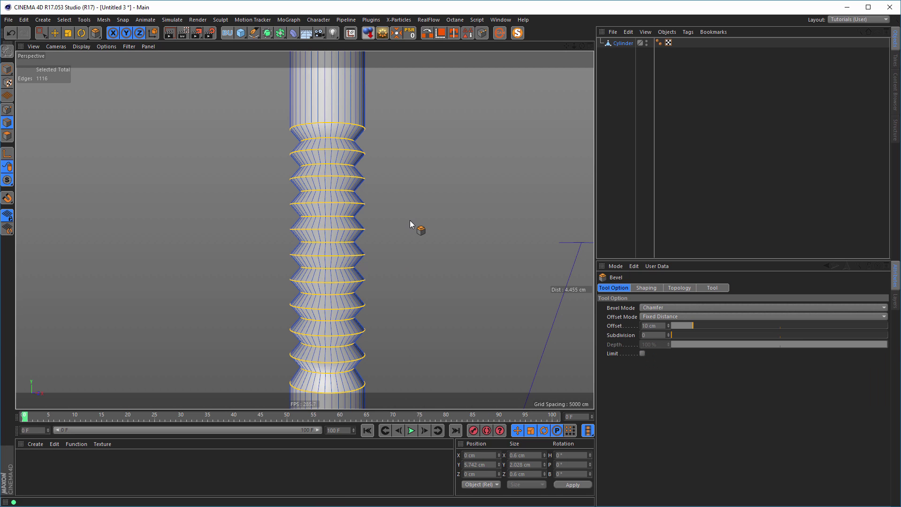
pyautogui.moveTo(403, 244); pyautogui.dragTo(407, 243)
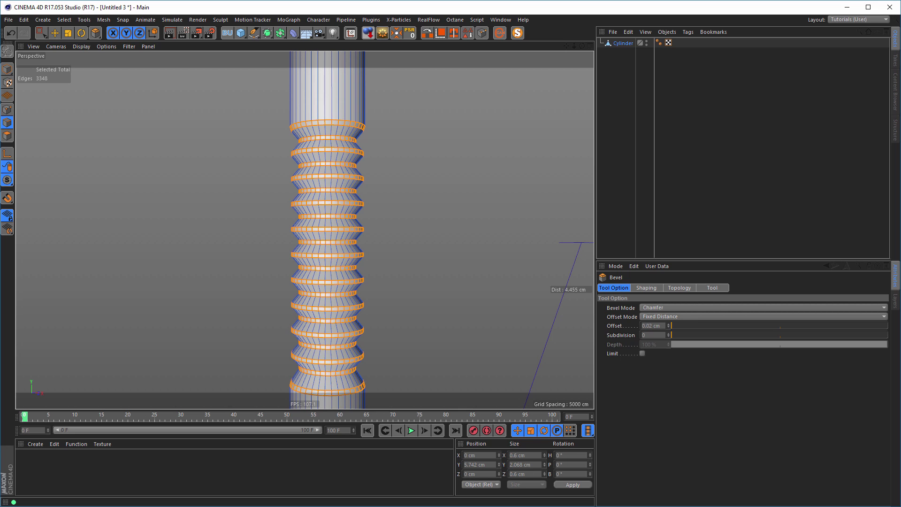
pyautogui.click(668, 333)
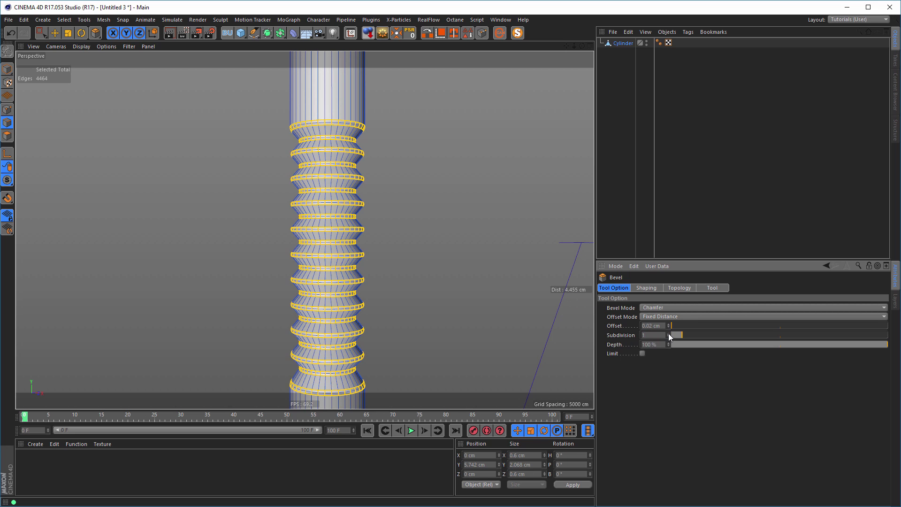
pyautogui.click(668, 334)
pyautogui.scroll(-3, 403, 219)
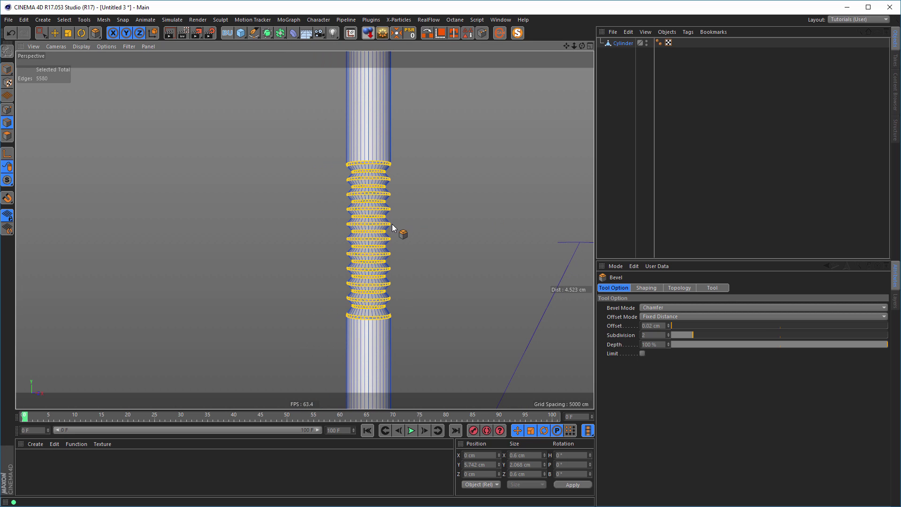
# Return to Model mode and add a Bend deformer as a child of the Cylinder.
pyautogui.click(7, 69)
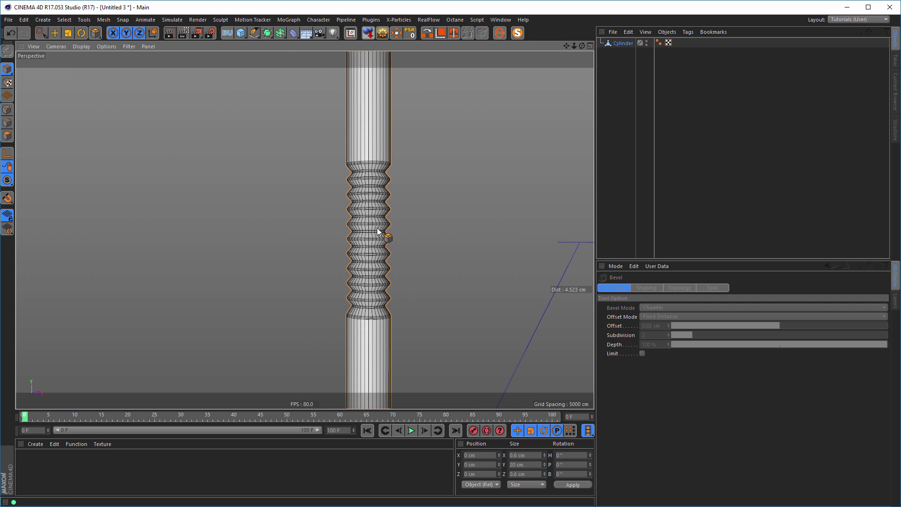
pyautogui.scroll(-2, 376, 227)
pyautogui.keyDown('alt'); pyautogui.moveTo(362, 220); pyautogui.dragTo(285, 244, button='middle'); pyautogui.keyUp('alt')
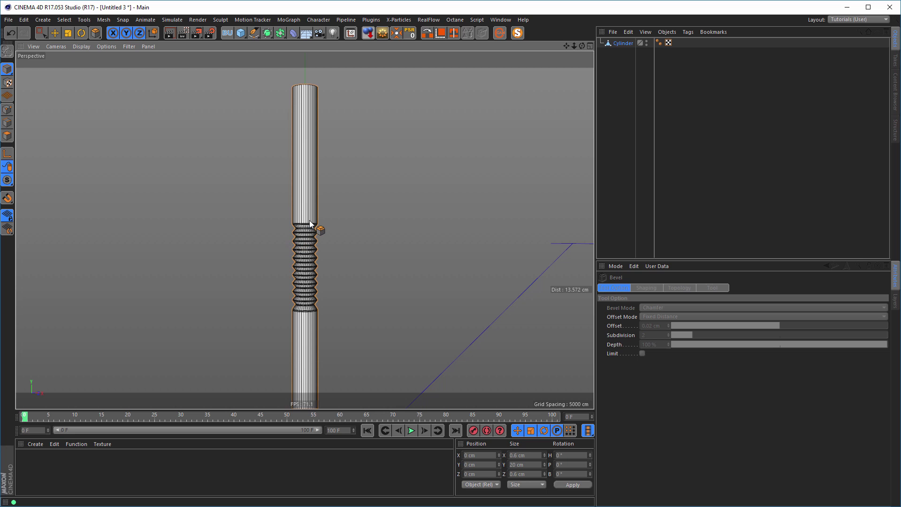
pyautogui.scroll(5, 357, 248)
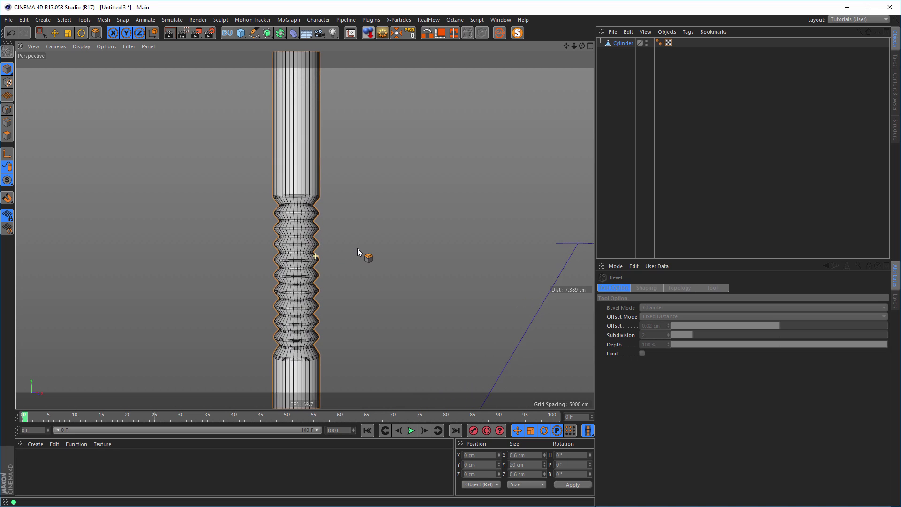
pyautogui.keyDown('alt'); pyautogui.moveTo(344, 247); pyautogui.dragTo(309, 261, button='right'); pyautogui.keyUp('alt')
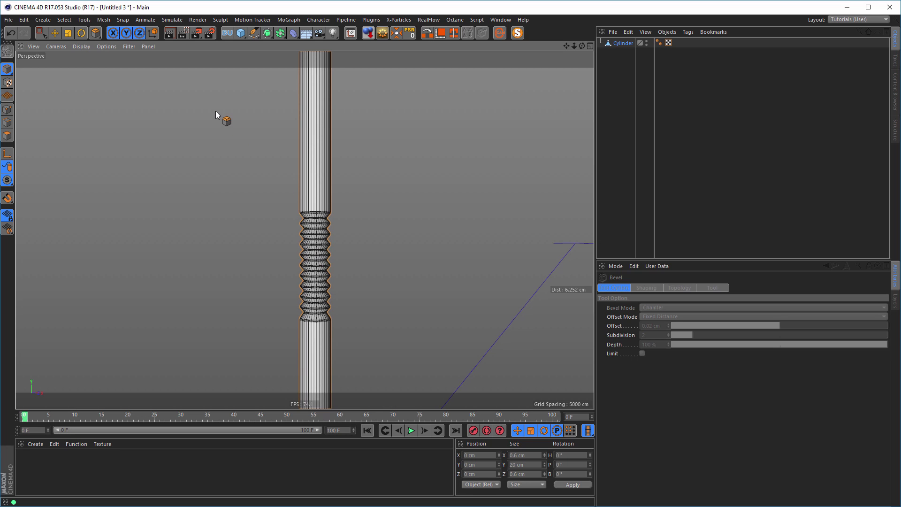
pyautogui.click(618, 44)
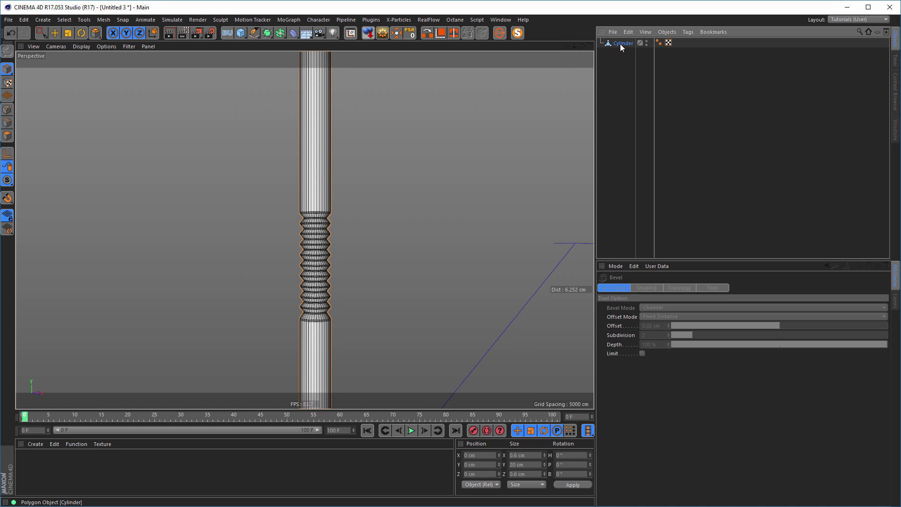
pyautogui.keyDown('shift'); pyautogui.click(294, 36); pyautogui.keyUp('shift')
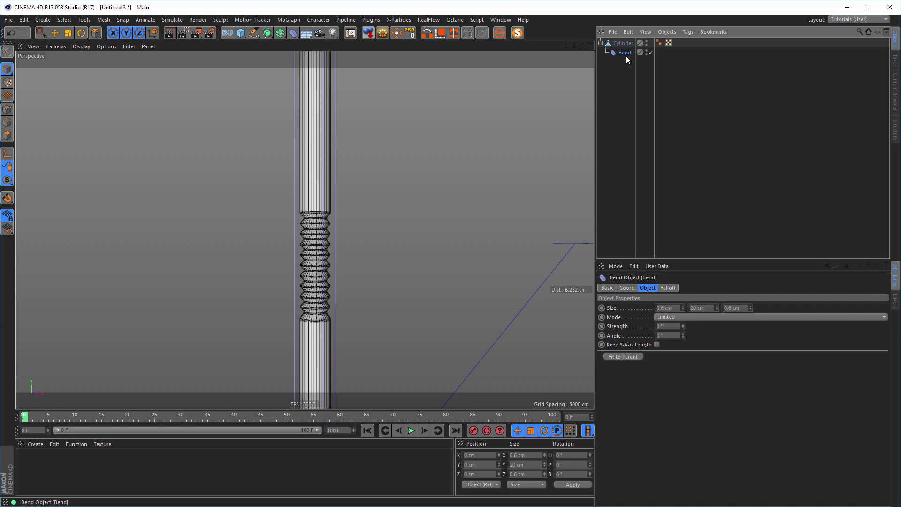
# Set the Bend deformer's Y size to 5 cm and move it up to about Y 5.55 cm, around the accordion section.
pyautogui.scroll(-5, 312, 255)
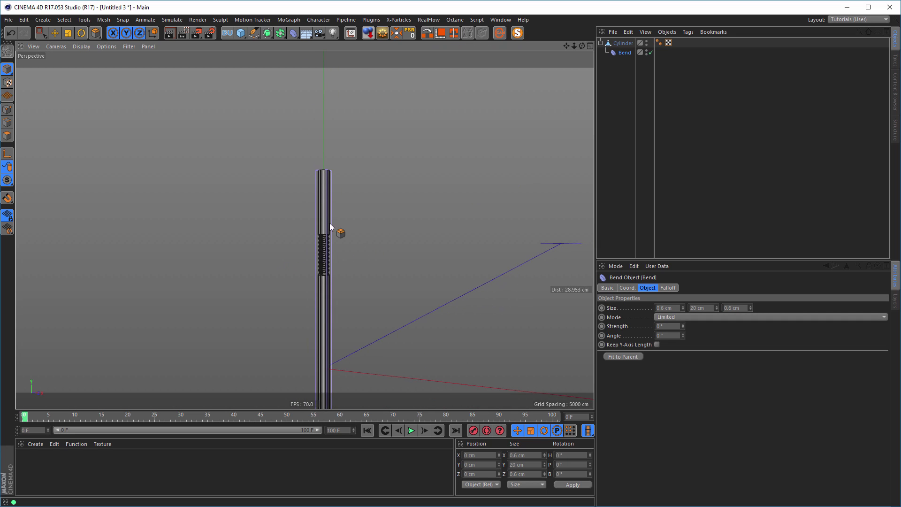
pyautogui.moveTo(327, 222)
pyautogui.keyDown('alt'); pyautogui.mouseDown()
pyautogui.moveTo(336, 111)
pyautogui.moveTo(341, 217)
pyautogui.mouseUp(); pyautogui.keyUp('alt')
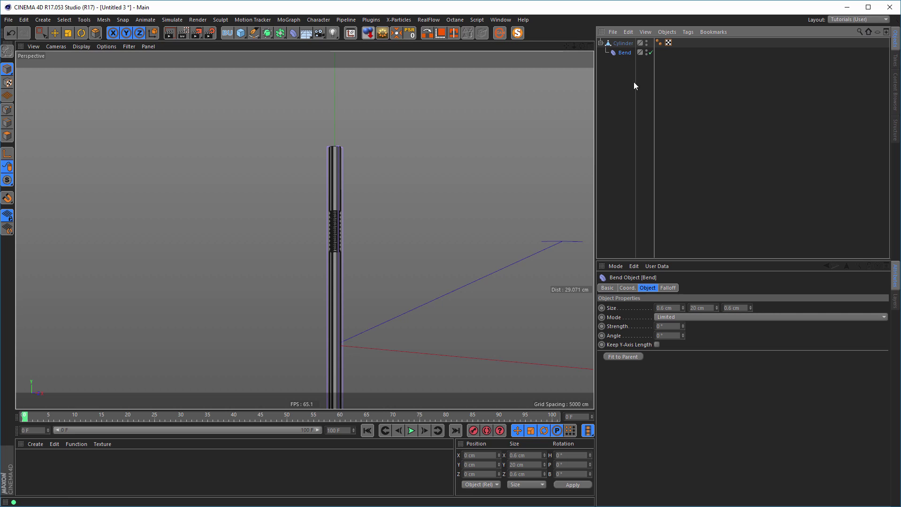
pyautogui.moveTo(713, 307); pyautogui.dragTo(684, 350)
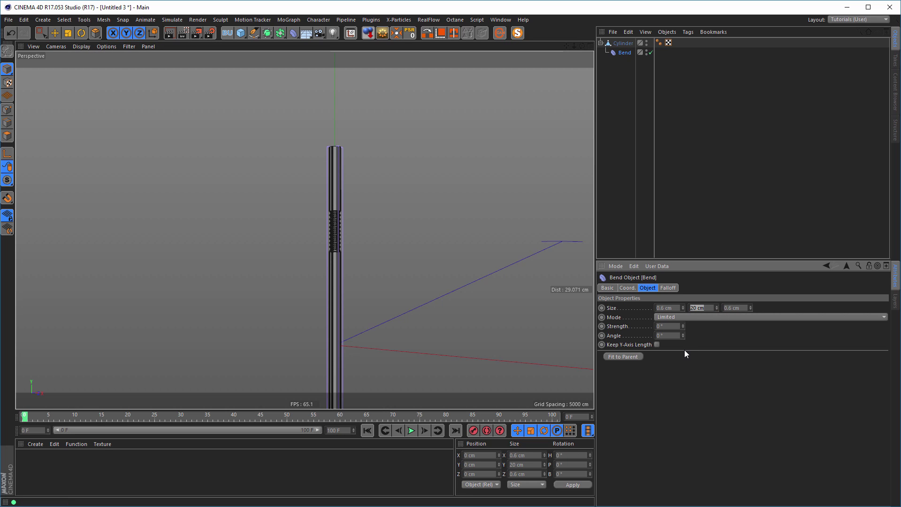
pyautogui.write('5')
pyautogui.press('Return')
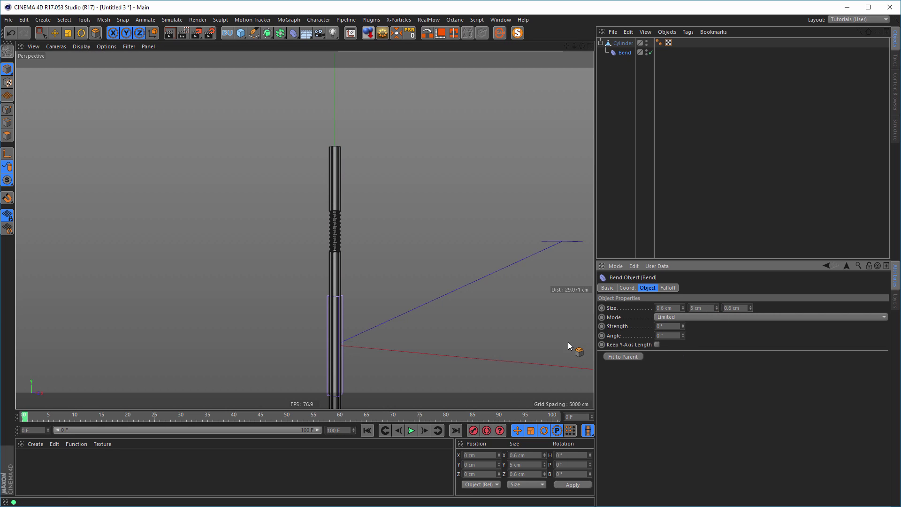
pyautogui.press('e')
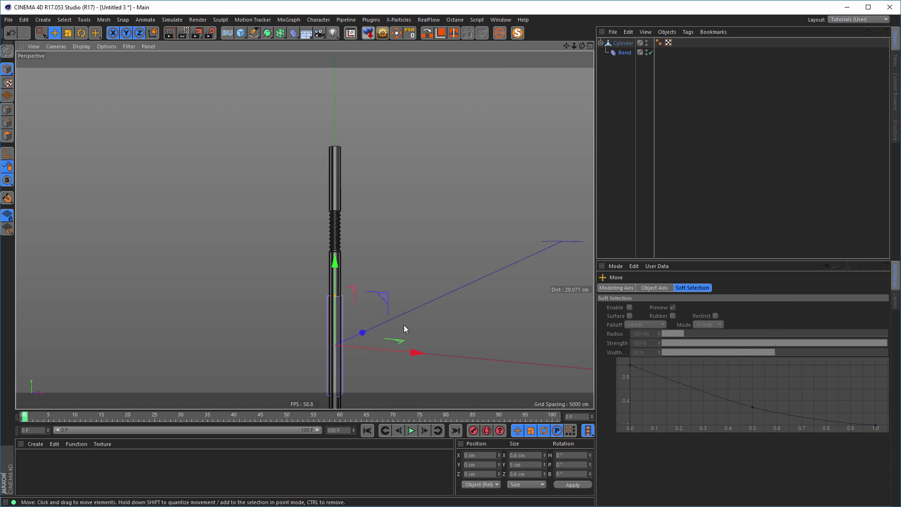
pyautogui.moveTo(334, 257); pyautogui.dragTo(336, 154)
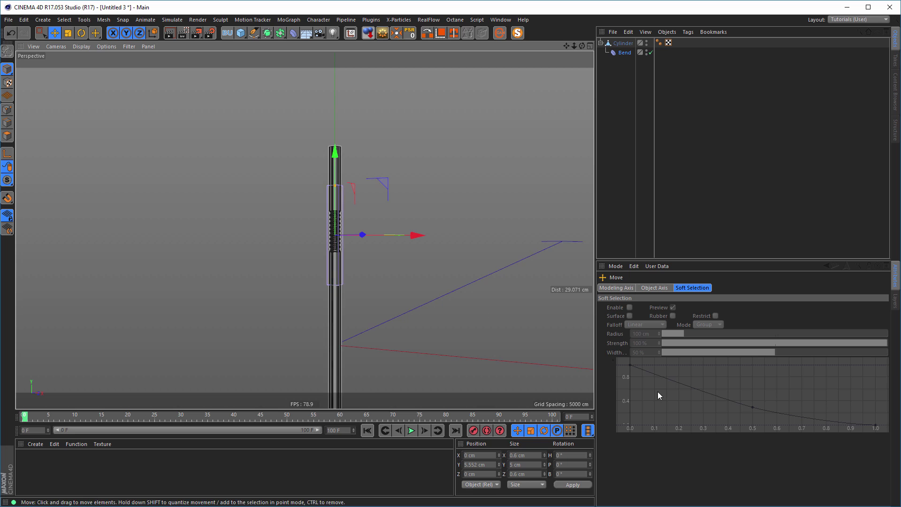
# Reduce the Bend deformer's Y size to 2 cm and raise it to about Y 5.74 cm to match the accordion section.
pyautogui.click(628, 54)
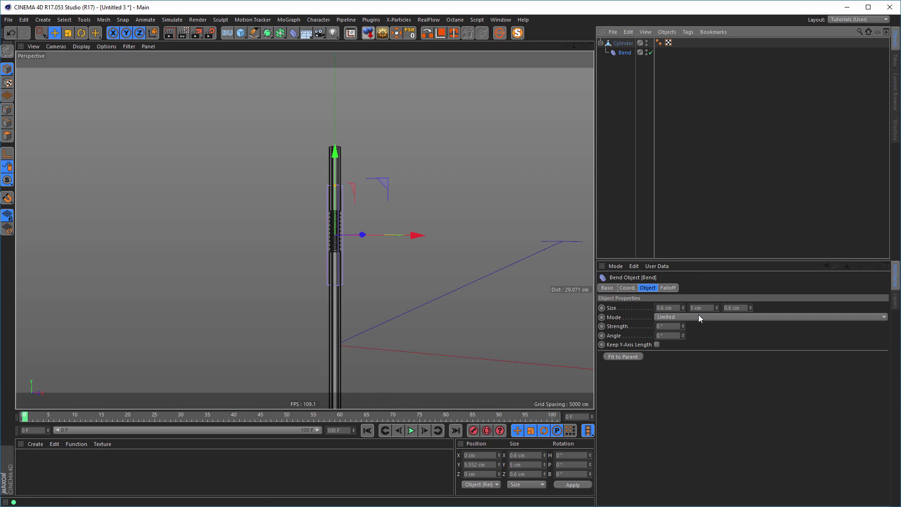
pyautogui.click(709, 307)
pyautogui.write('2')
pyautogui.press('Return')
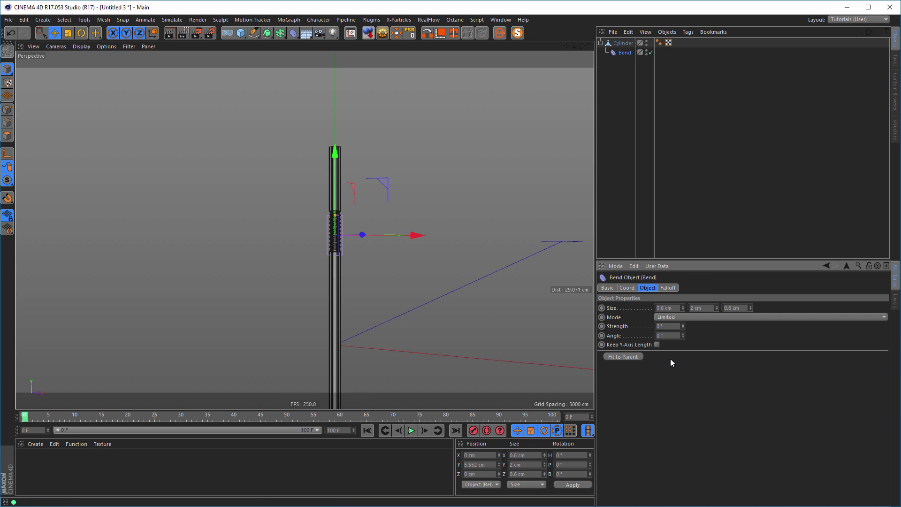
pyautogui.moveTo(336, 153); pyautogui.dragTo(336, 148)
# Raise the Bend strength to about 138° and enable Keep Y-Axis Length.
pyautogui.scroll(5, 382, 221)
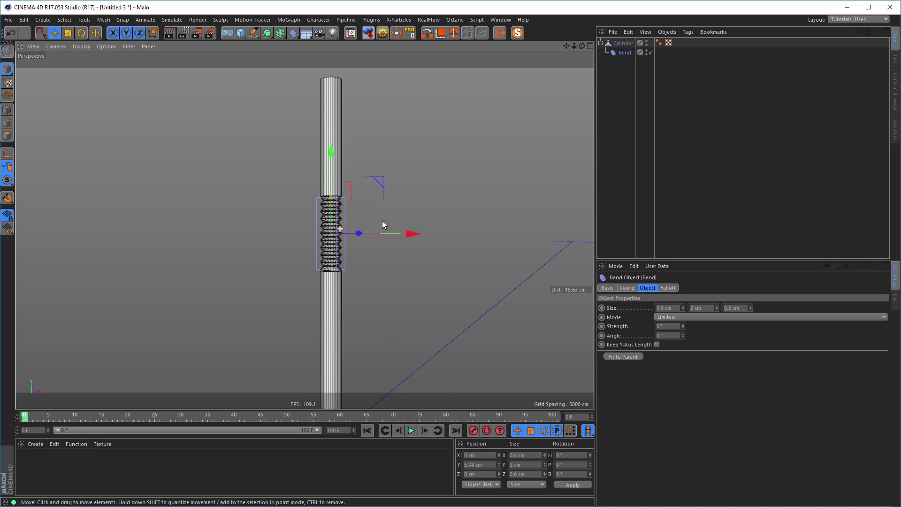
pyautogui.scroll(1, 402, 220)
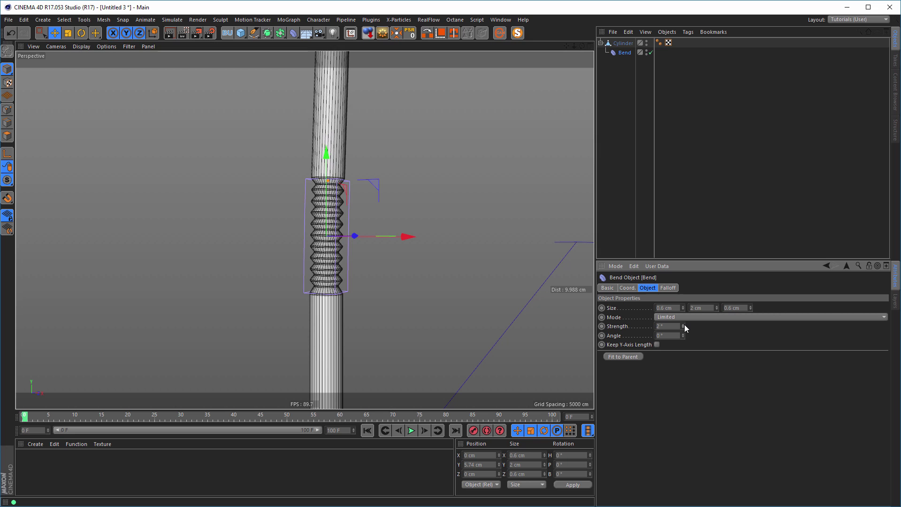
pyautogui.moveTo(684, 324)
pyautogui.mouseDown()
pyautogui.moveTo(739, 324)
pyautogui.moveTo(684, 324)
pyautogui.mouseUp()
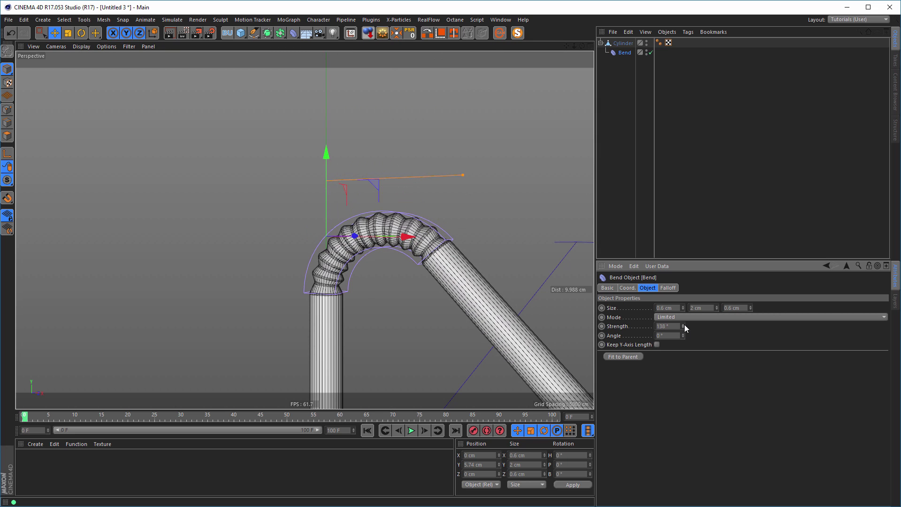
pyautogui.click(656, 345)
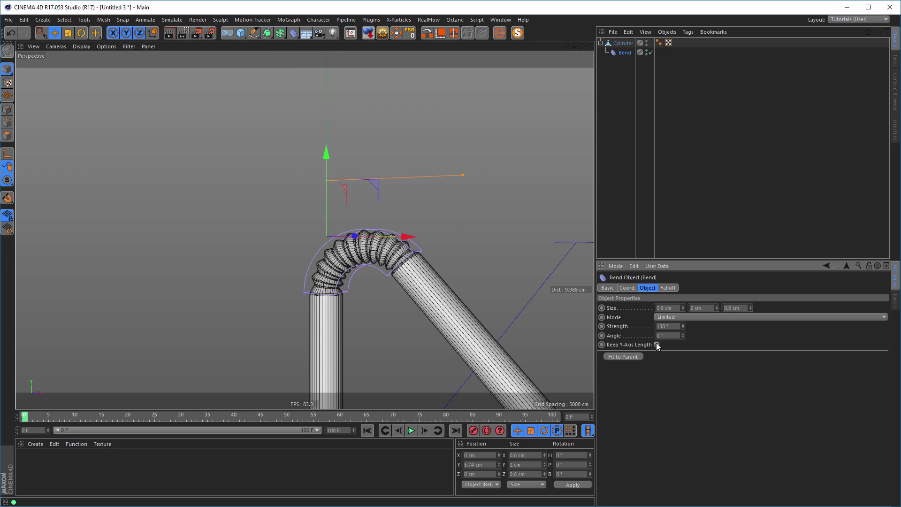
# Set the Bend deformer's Y size to 1.8 cm and check the whole bent straw.
pyautogui.click(717, 309)
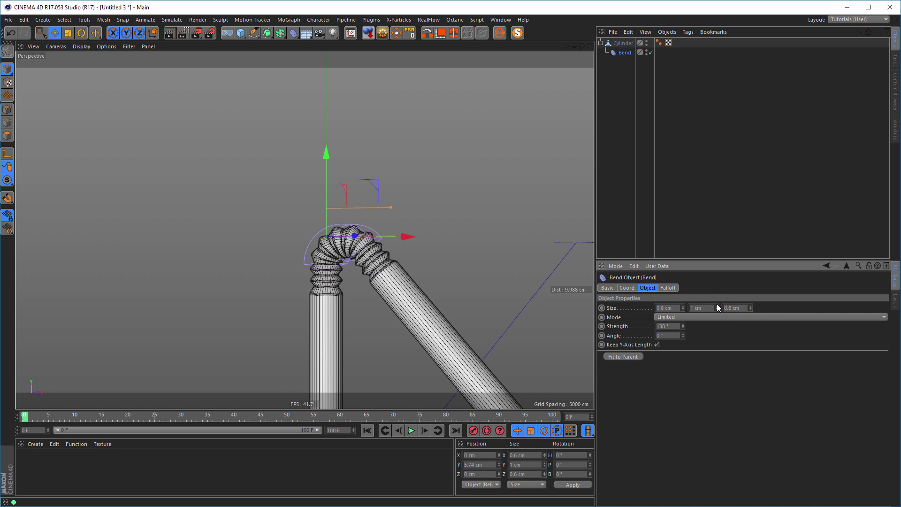
pyautogui.moveTo(717, 308); pyautogui.dragTo(716, 308)
pyautogui.scroll(-5, 352, 321)
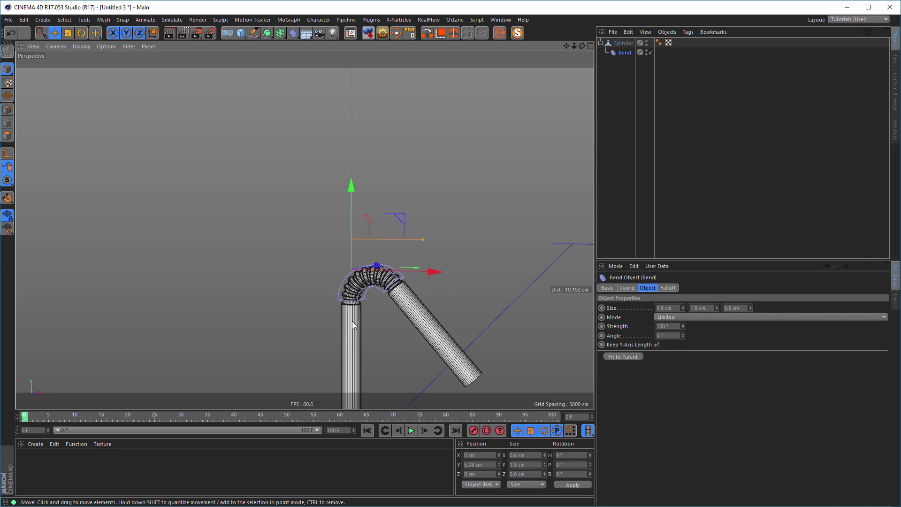
pyautogui.keyDown('alt'); pyautogui.moveTo(352, 321); pyautogui.dragTo(369, 309); pyautogui.keyUp('alt')
pyautogui.keyDown('alt'); pyautogui.moveTo(369, 304); pyautogui.dragTo(348, 215, button='middle'); pyautogui.keyUp('alt')
pyautogui.scroll(-10, 348, 216)
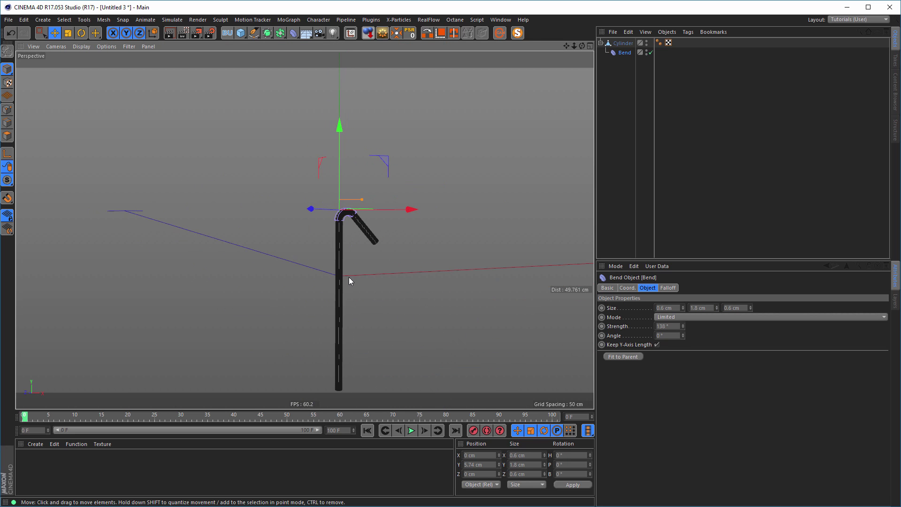
pyautogui.keyDown('alt'); pyautogui.moveTo(348, 277); pyautogui.dragTo(331, 212, button='middle'); pyautogui.keyUp('alt')
pyautogui.keyDown('alt'); pyautogui.moveTo(331, 212); pyautogui.dragTo(420, 213); pyautogui.keyUp('alt')
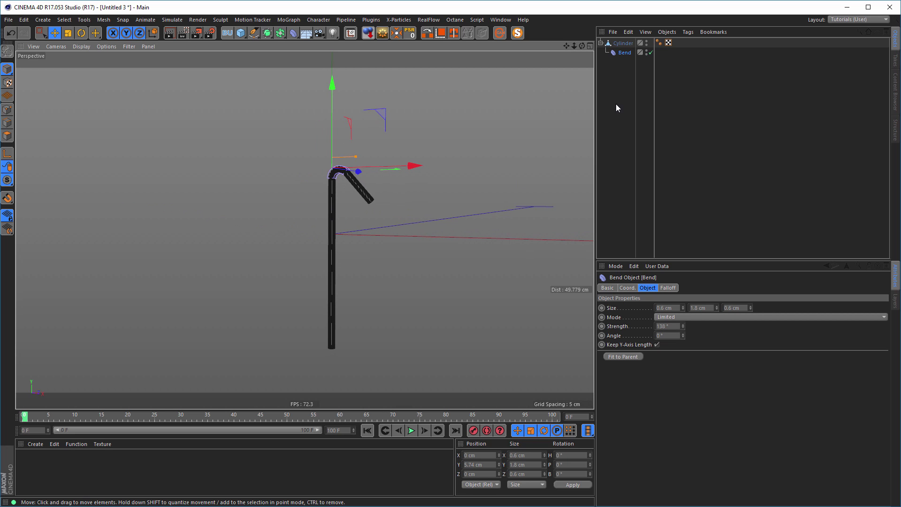
# Rename the Cylinder object as Straw.
pyautogui.doubleClick(620, 43)
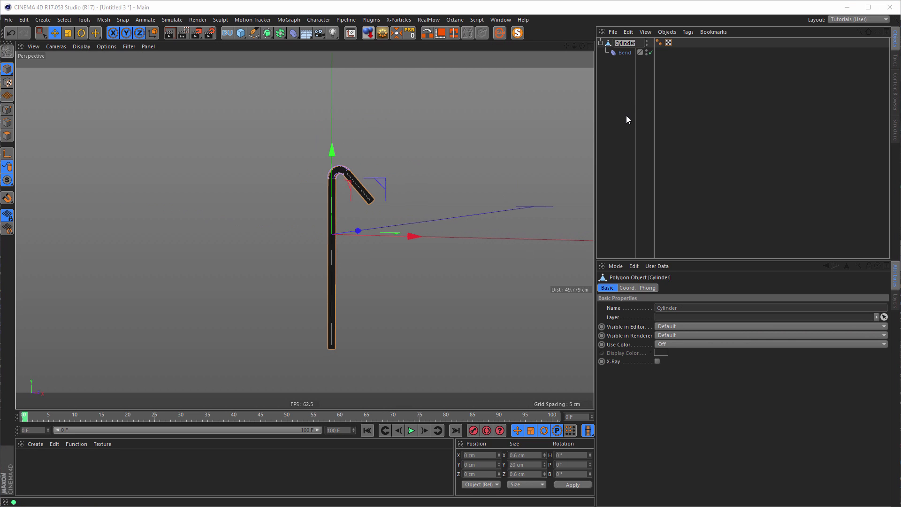
pyautogui.write('Straw')
pyautogui.press('Return')
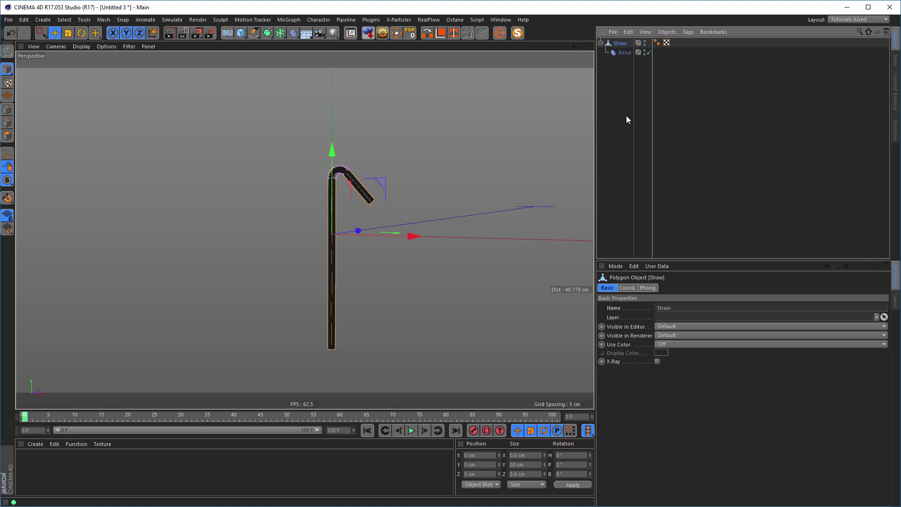
# Copy the collapsed Straw hierarchy into the glasses_tutorial.c4d project.
pyautogui.click(601, 42)
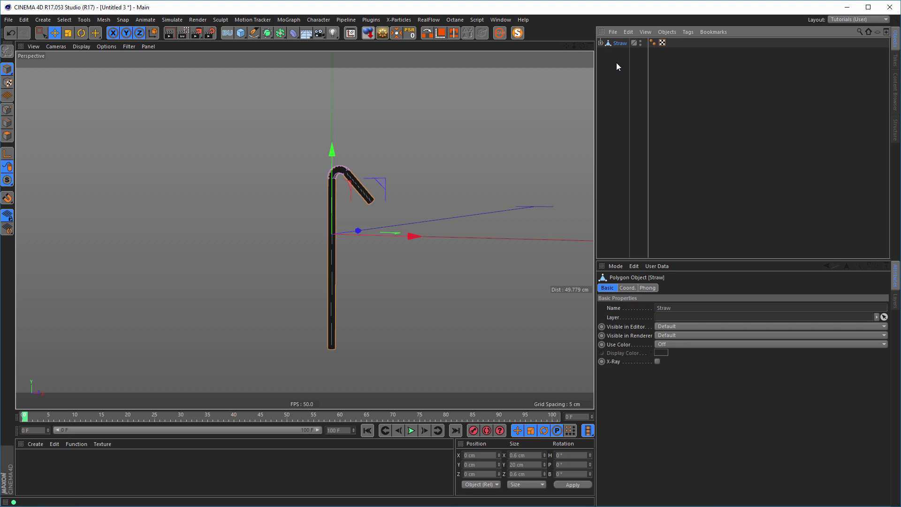
pyautogui.press('v')
pyautogui.moveTo(491, 126)
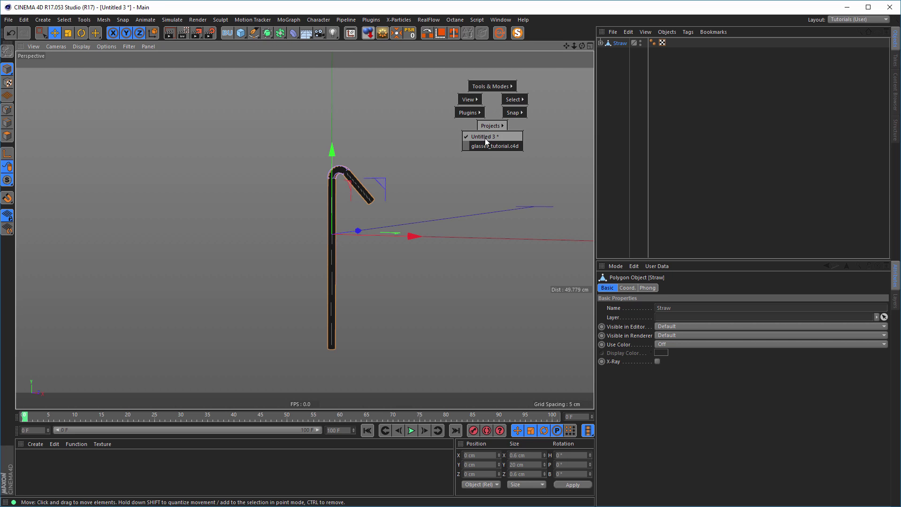
pyautogui.click(485, 145)
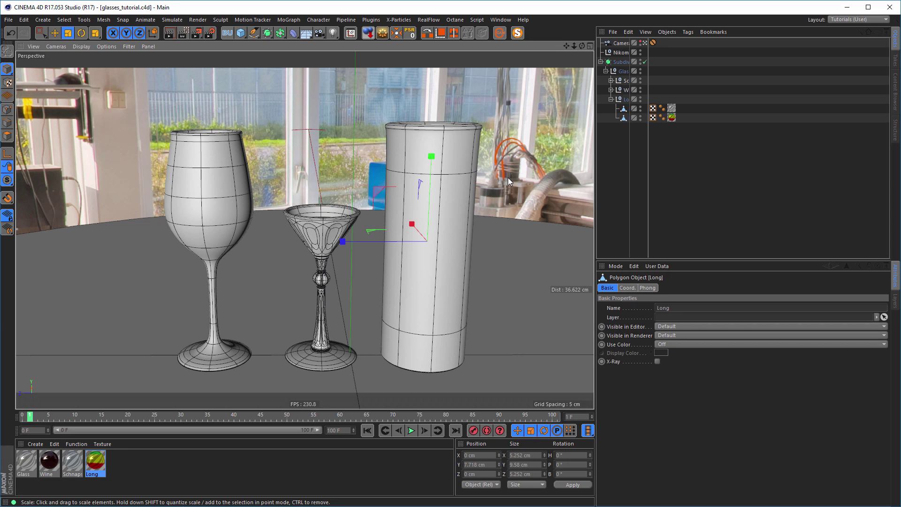
pyautogui.hotkey('ctrl', 'v')
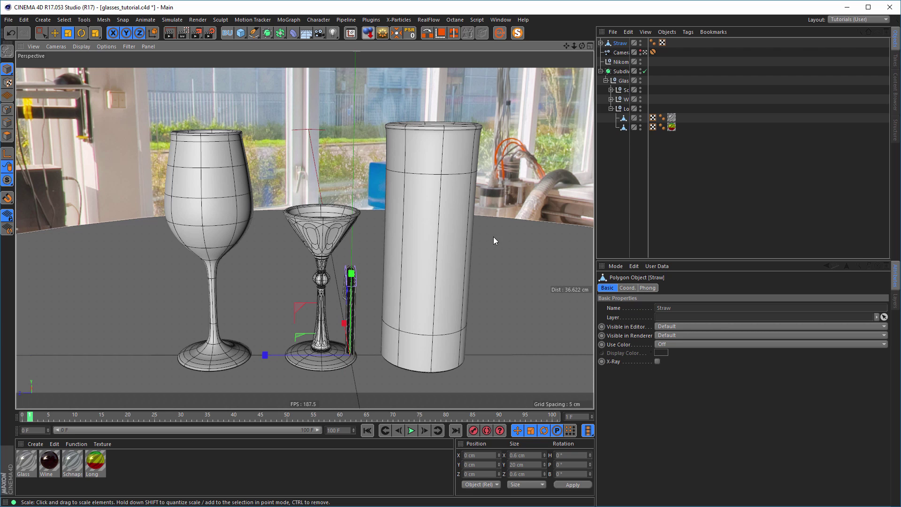
# Widen the object name column and place the Straw in the Longdrink group below the Long object.
pyautogui.press('e')
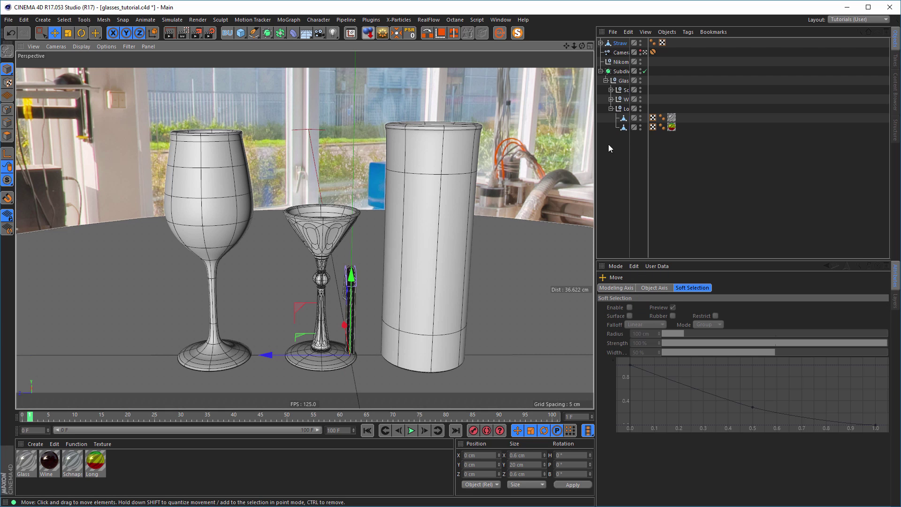
pyautogui.moveTo(619, 45); pyautogui.dragTo(612, 148)
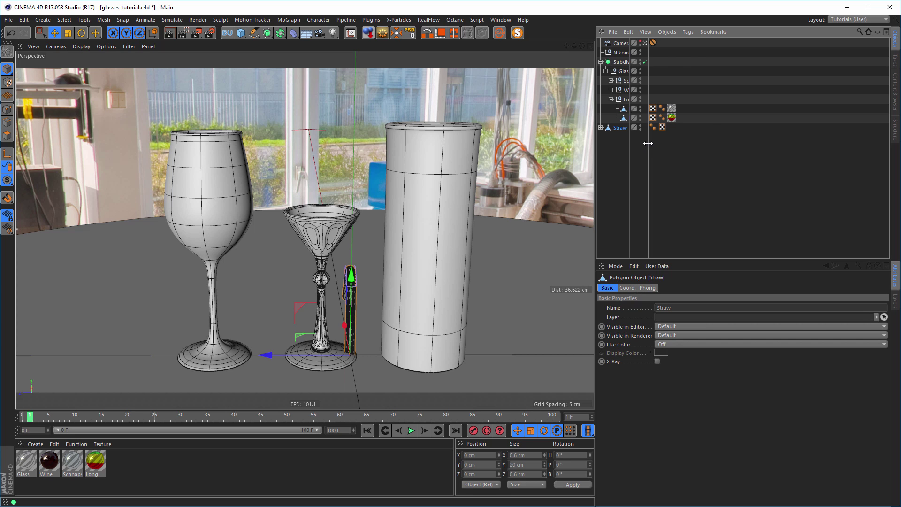
pyautogui.doubleClick(648, 144)
pyautogui.moveTo(619, 128); pyautogui.dragTo(638, 123)
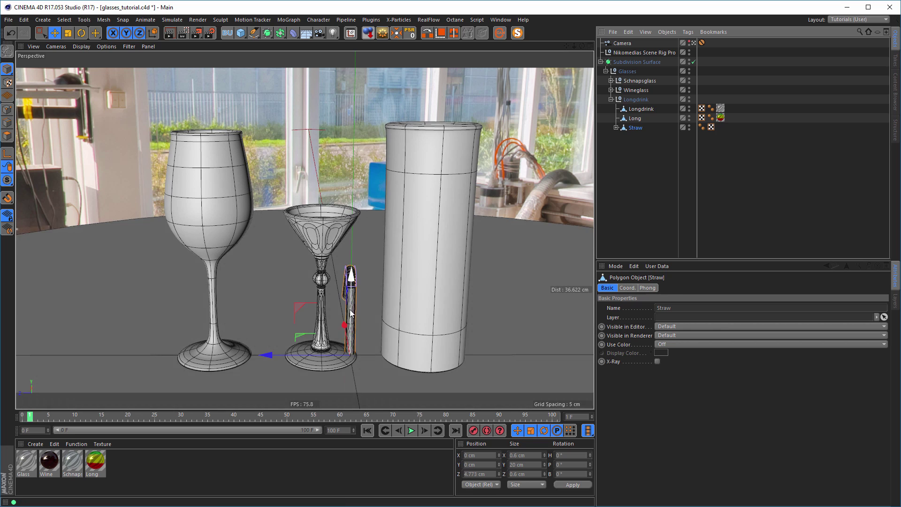
# Raise the straw to about Y 10.89 cm and shift it to about Z -3.46 cm, beside the long drink glass.
pyautogui.moveTo(266, 356); pyautogui.dragTo(310, 331)
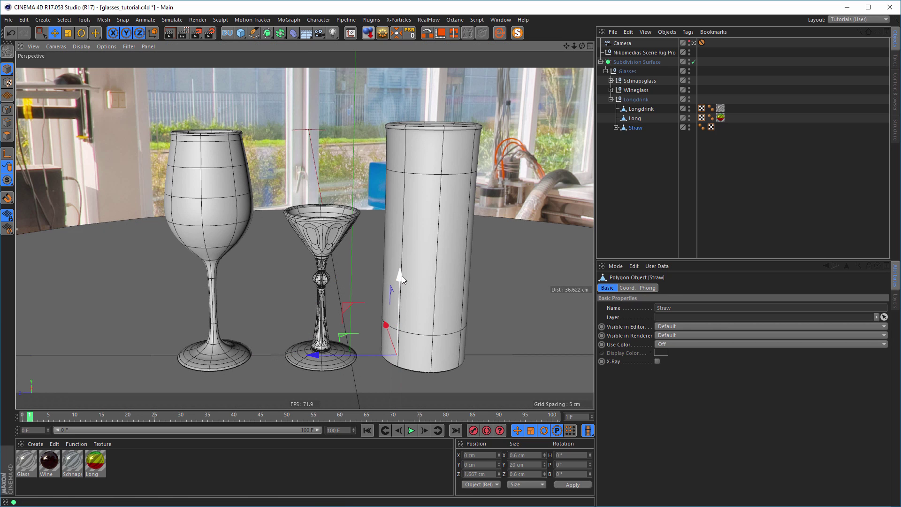
pyautogui.moveTo(402, 275); pyautogui.dragTo(420, 106)
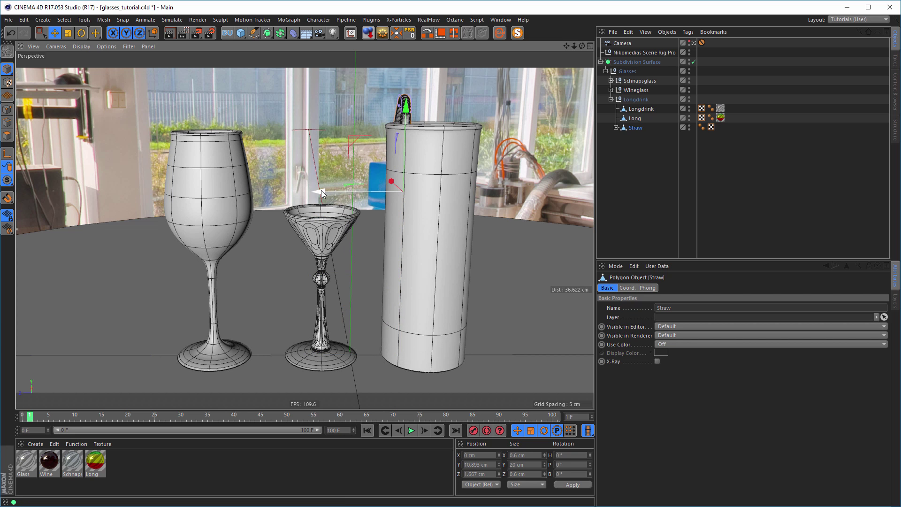
pyautogui.moveTo(356, 188); pyautogui.dragTo(404, 181)
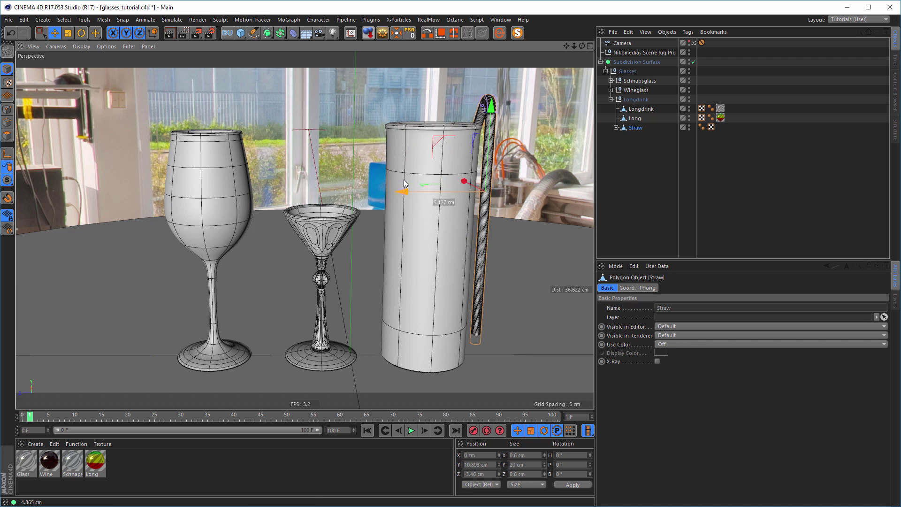
# Rotate the straw's heading to about -144.4° so its bent end points outward from the glass.
pyautogui.press('r')
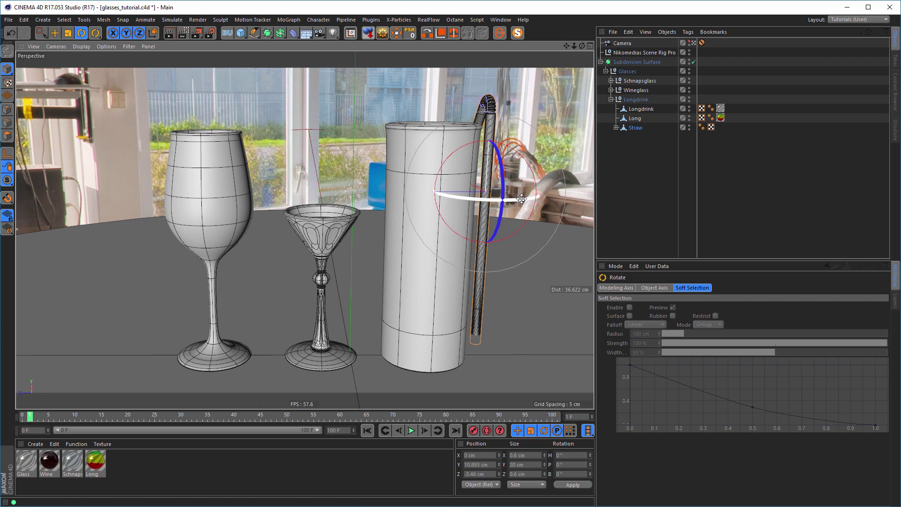
pyautogui.moveTo(517, 203); pyautogui.dragTo(356, 180)
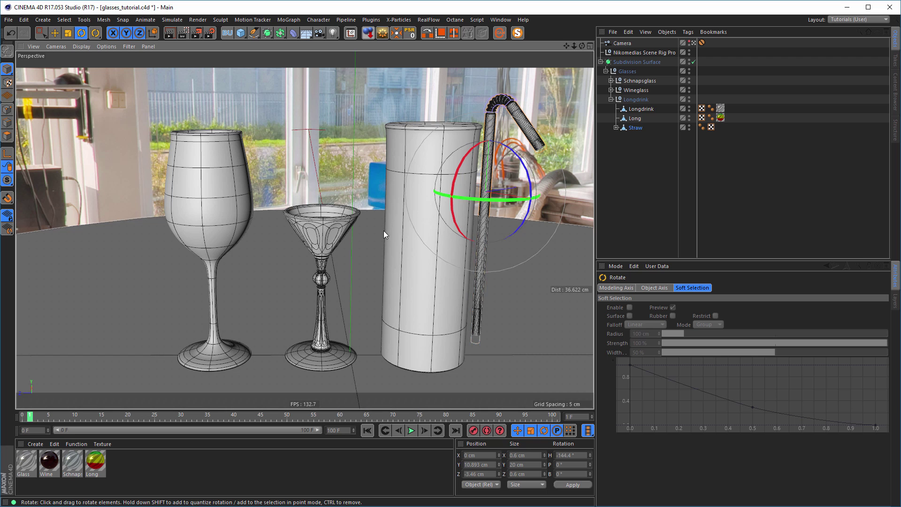
# Using an orthographic view from above, move the straw inside the long drink glass to about X -0.1 cm, Z -1.3 cm.
pyautogui.press('e')
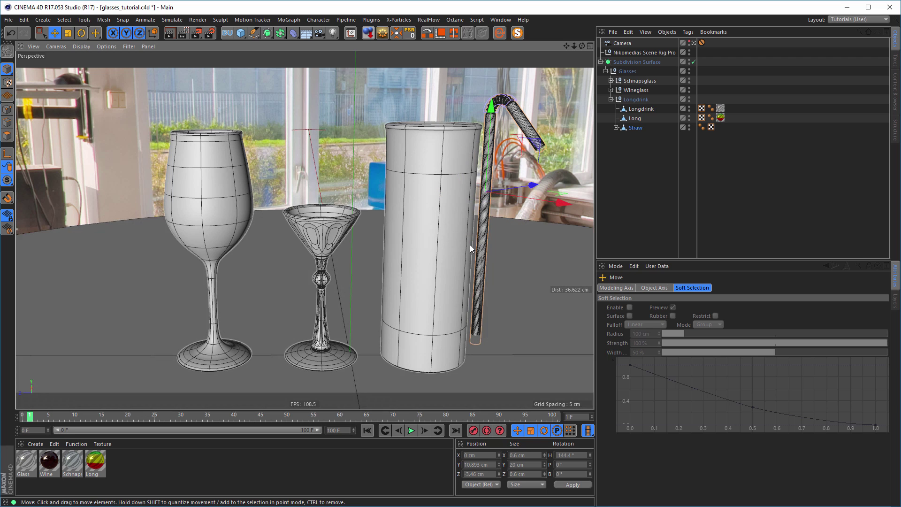
pyautogui.middleClick(527, 185)
pyautogui.middleClick(474, 173)
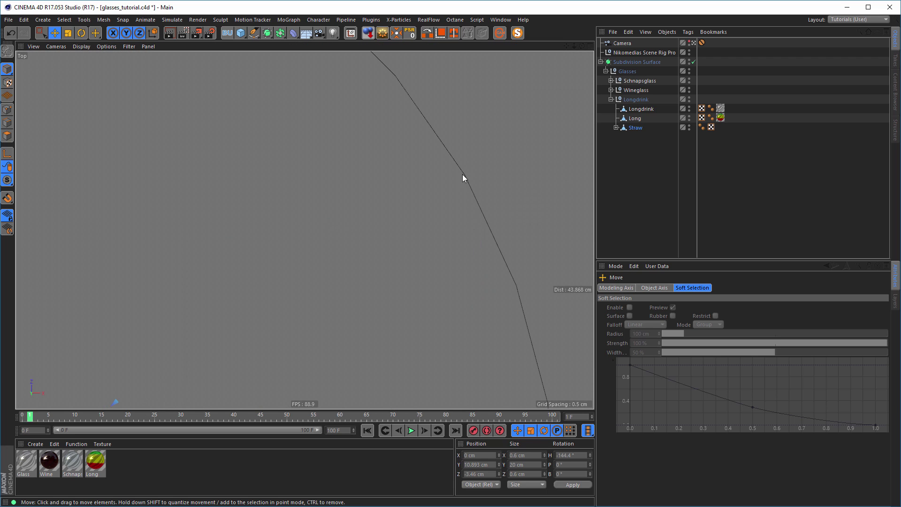
pyautogui.moveTo(438, 178)
pyautogui.keyDown('alt'); pyautogui.mouseDown(button='right')
pyautogui.moveTo(337, 202)
pyautogui.moveTo(378, 221)
pyautogui.moveTo(527, 204)
pyautogui.mouseUp(button='right'); pyautogui.keyUp('alt')
pyautogui.moveTo(391, 361); pyautogui.dragTo(389, 310)
pyautogui.middleClick(390, 316)
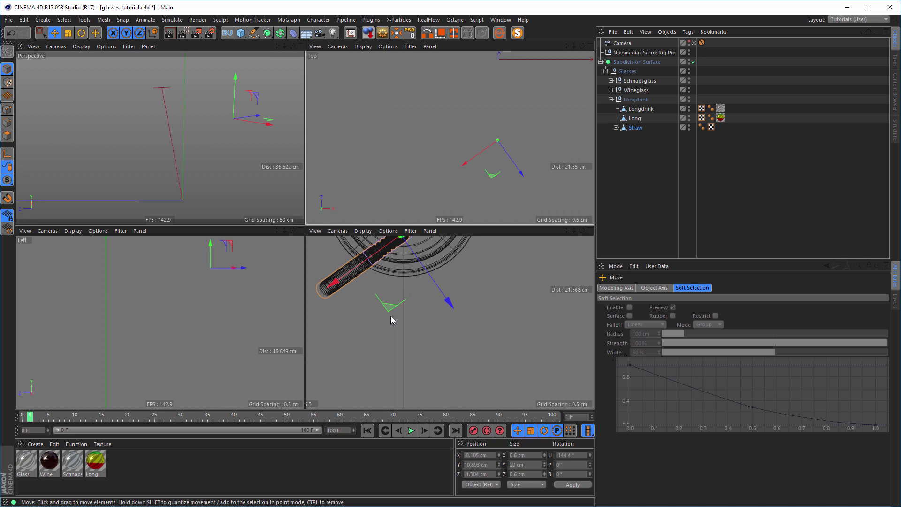
pyautogui.middleClick(264, 182)
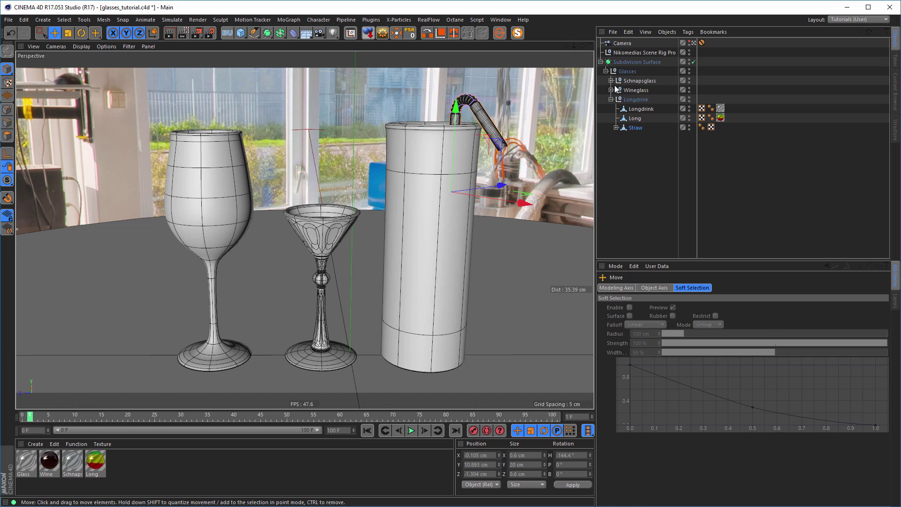
# Tilt the straw to a bank angle of about 12.7° so it leans across the long drink glass.
pyautogui.click(693, 43)
pyautogui.keyDown('alt'); pyautogui.moveTo(388, 188); pyautogui.dragTo(424, 100, button='right'); pyautogui.keyUp('alt')
pyautogui.keyDown('alt'); pyautogui.moveTo(424, 101); pyautogui.dragTo(418, 198); pyautogui.keyUp('alt')
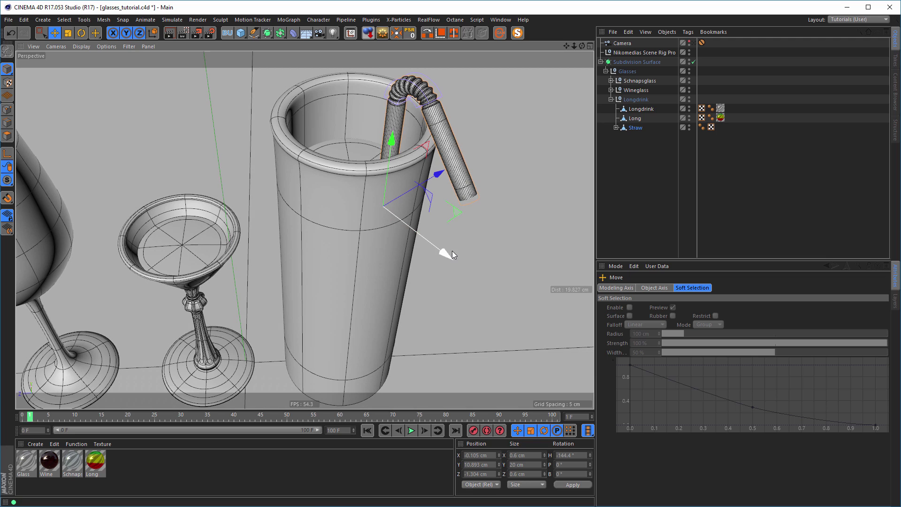
pyautogui.press('r')
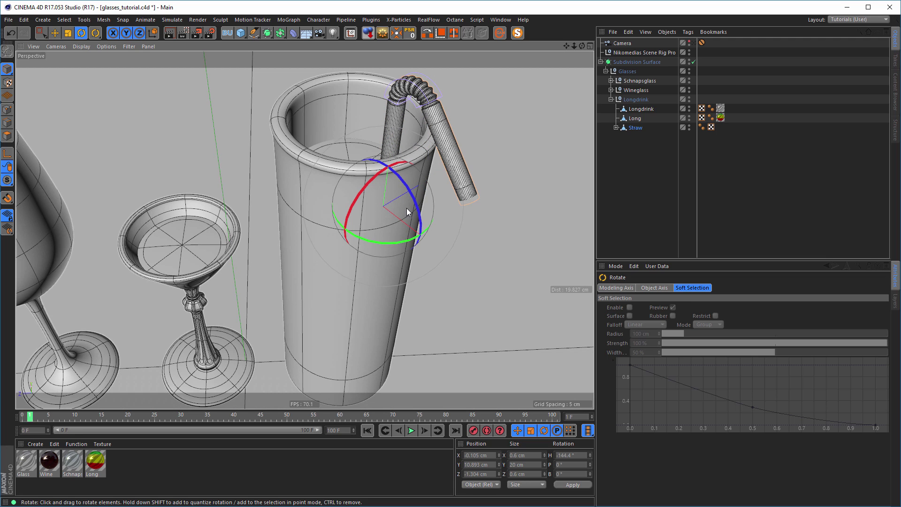
pyautogui.moveTo(413, 199); pyautogui.dragTo(417, 211)
# In an orthographic side view, shorten the straw by raising its lowest points, including hidden ones, along its length to about Y -6.17 cm.
pyautogui.middleClick(410, 264)
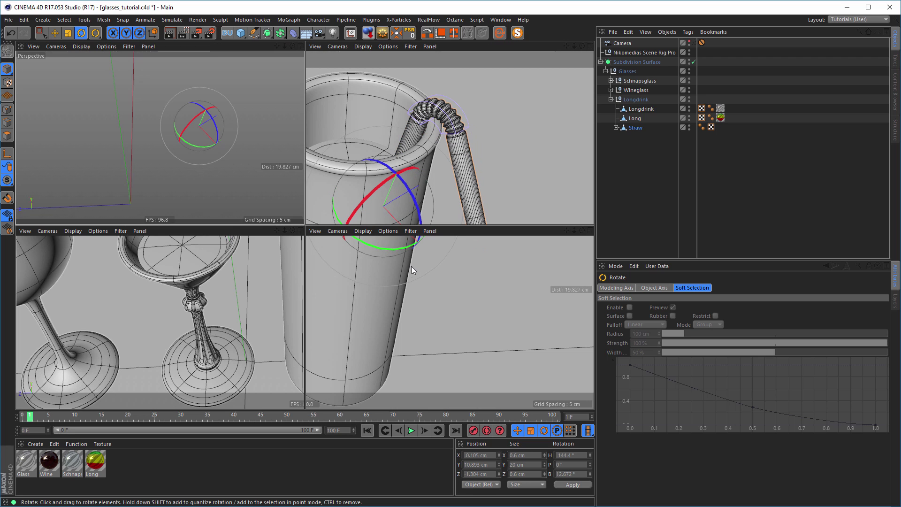
pyautogui.middleClick(203, 285)
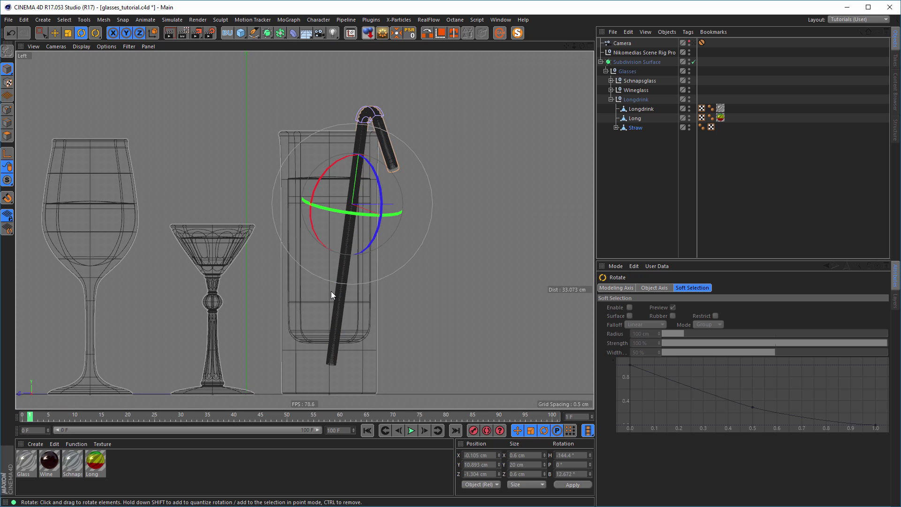
pyautogui.scroll(3, 346, 328)
pyautogui.scroll(1, 339, 330)
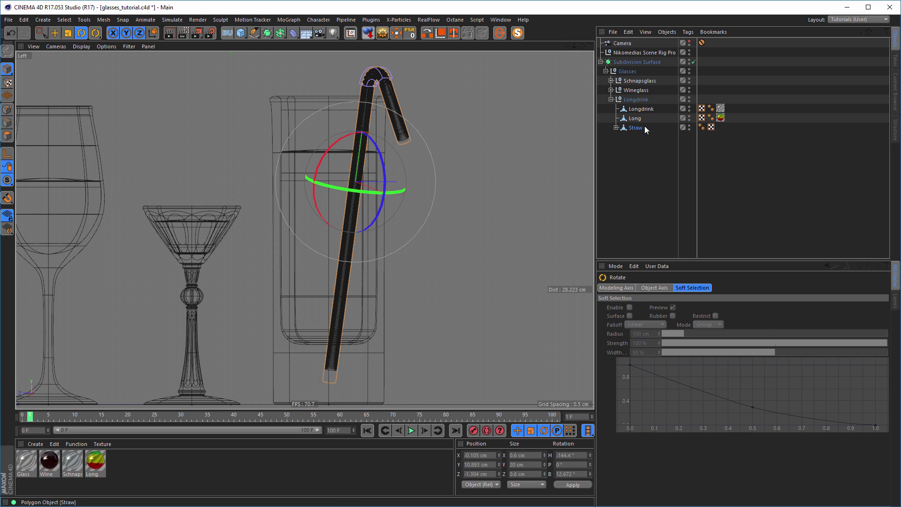
pyautogui.click(627, 129)
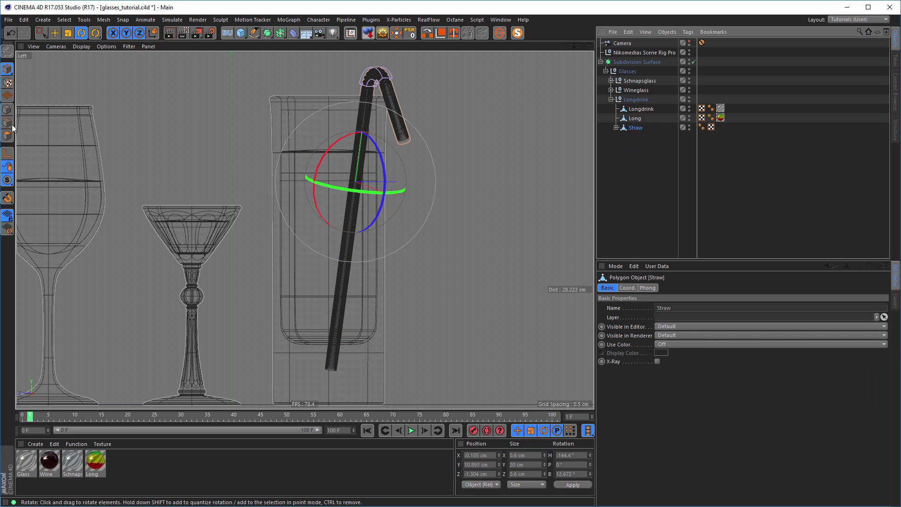
pyautogui.click(7, 109)
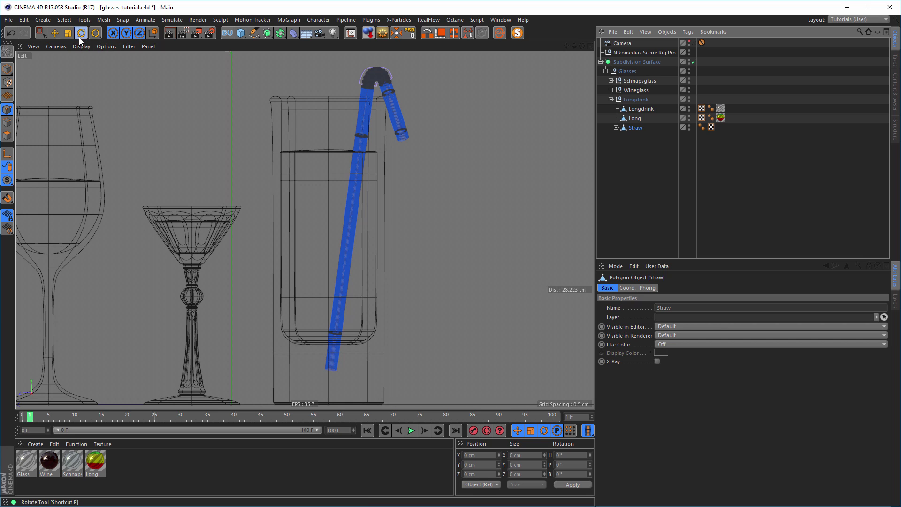
pyautogui.click(43, 32)
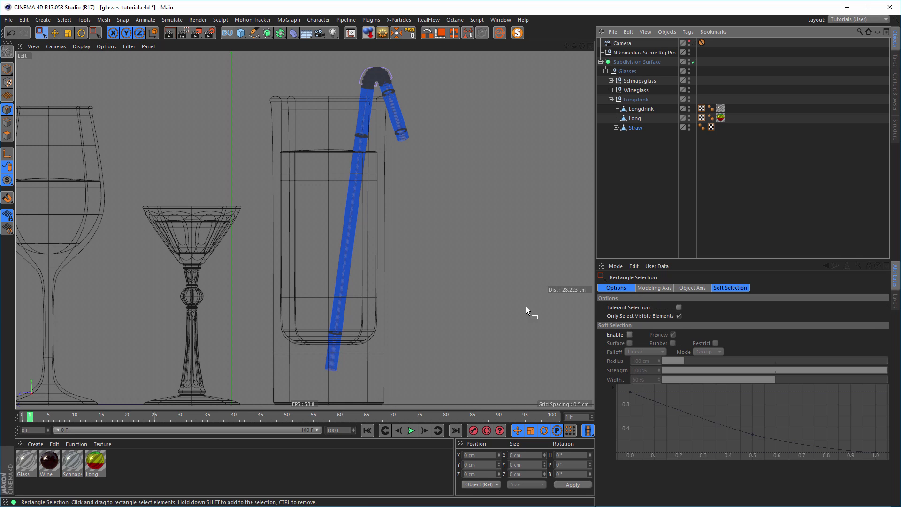
pyautogui.click(679, 316)
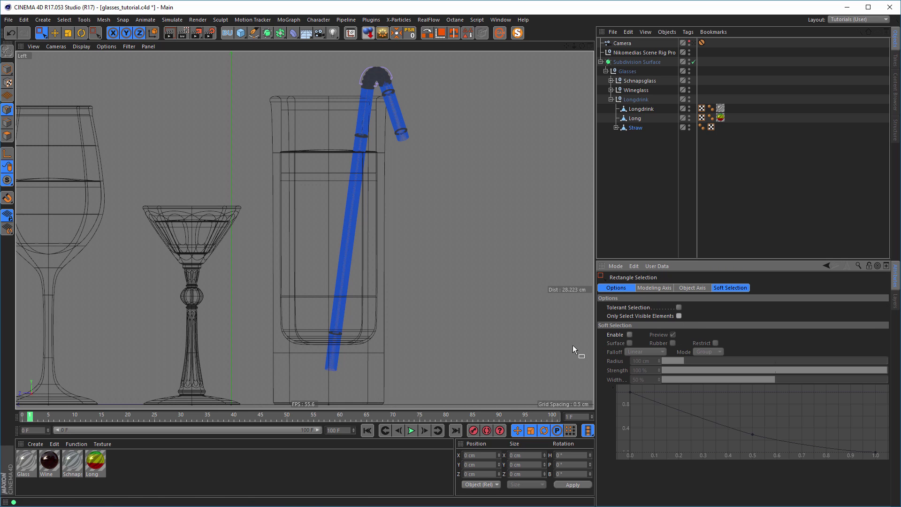
pyautogui.moveTo(282, 305); pyautogui.dragTo(400, 397)
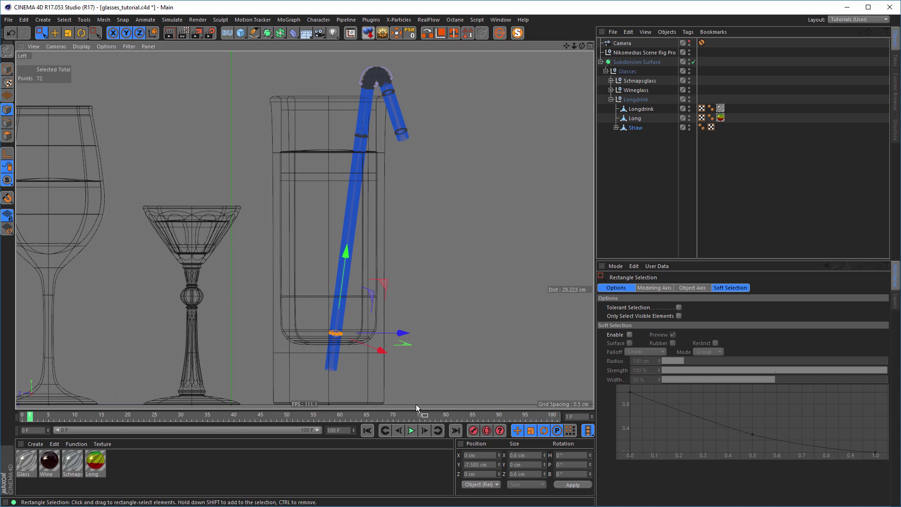
pyautogui.moveTo(348, 255); pyautogui.dragTo(355, 227)
# Return to whole-object editing in the perspective view, save the project and look through the scene camera.
pyautogui.middleClick(477, 268)
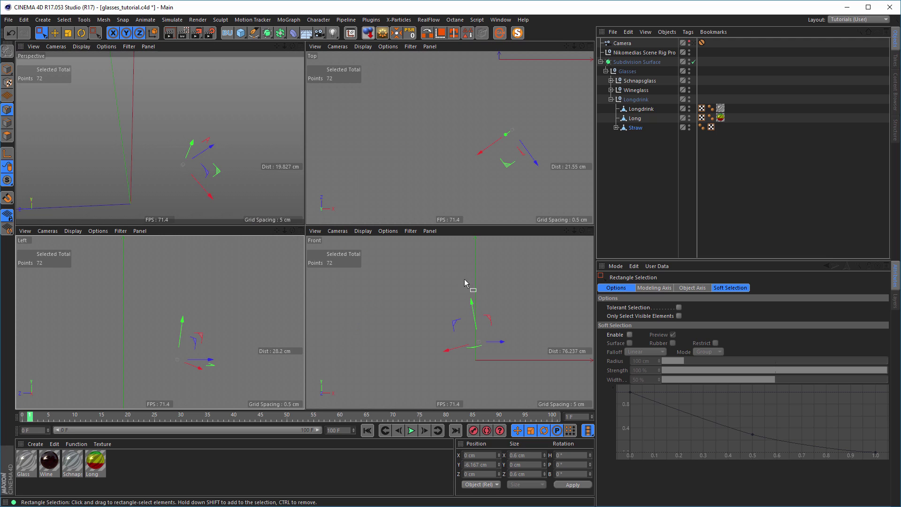
pyautogui.middleClick(244, 181)
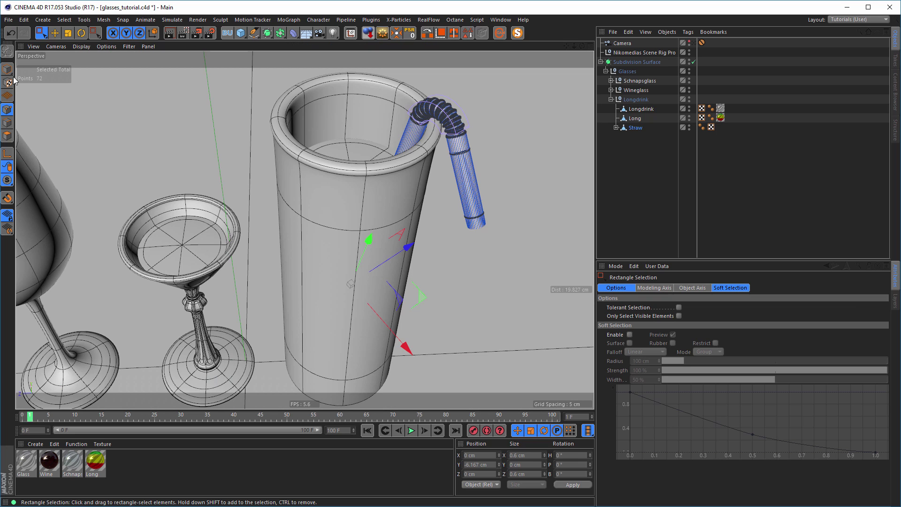
pyautogui.click(7, 69)
pyautogui.hotkey('ctrl', 's')
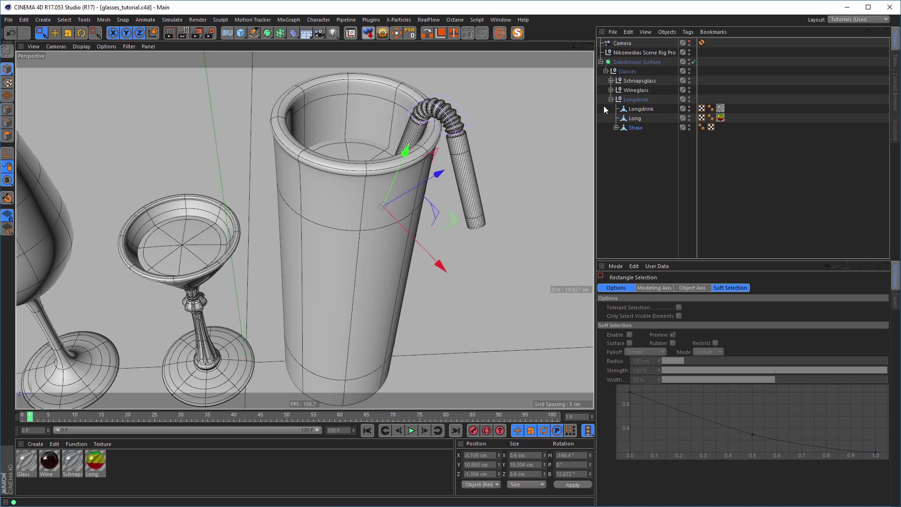
pyautogui.click(693, 43)
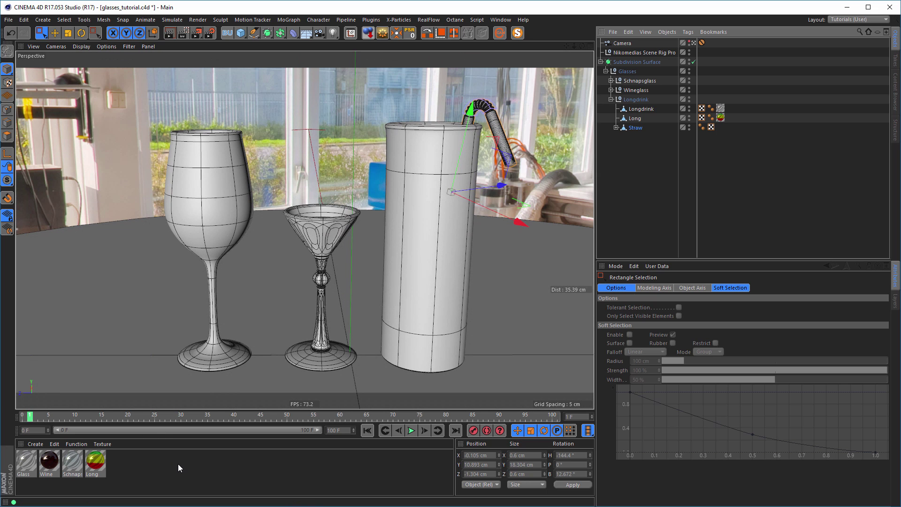
# Duplicate the Schnaps material and rename the copy Straw.
pyautogui.moveTo(67, 465); pyautogui.dragTo(125, 463)
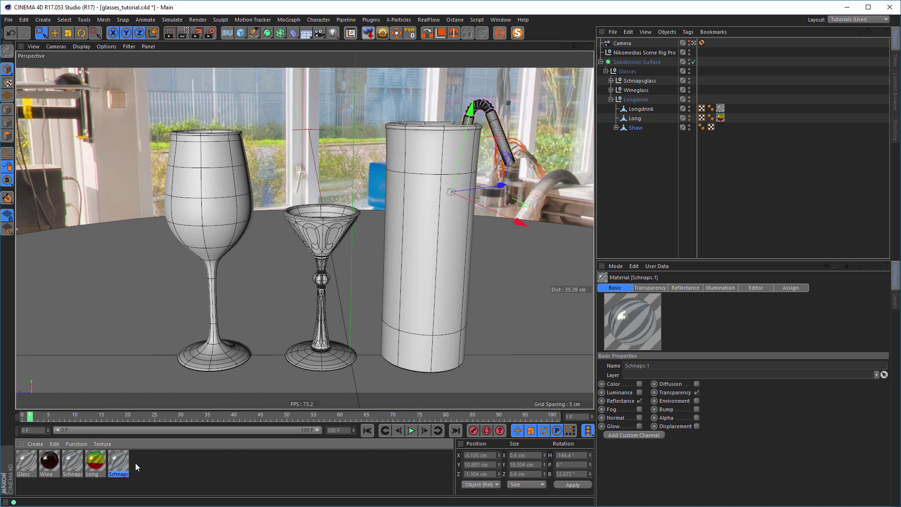
pyautogui.doubleClick(124, 462)
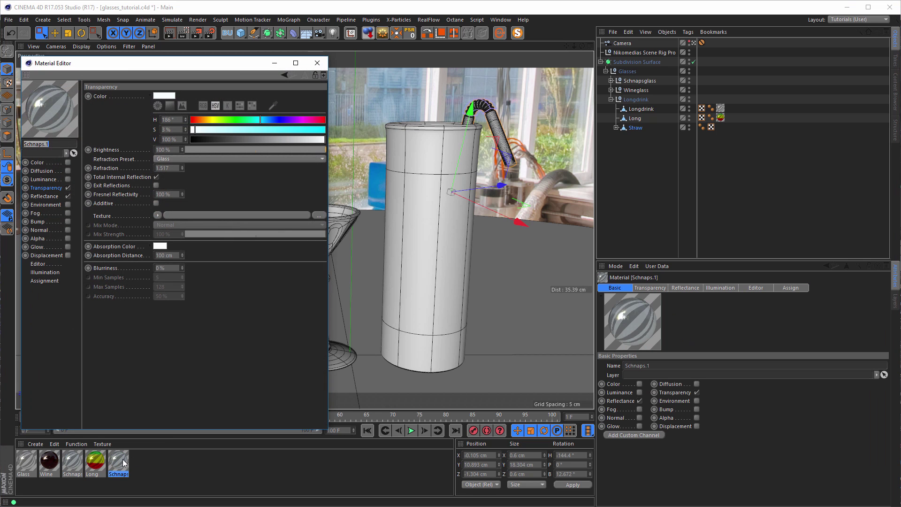
pyautogui.write('Straw')
pyautogui.press('Return')
# Give the Straw material a blue transparency color with hue 201° and saturation 100%, and set its transparency brightness to 80%.
pyautogui.moveTo(262, 119); pyautogui.dragTo(339, 134)
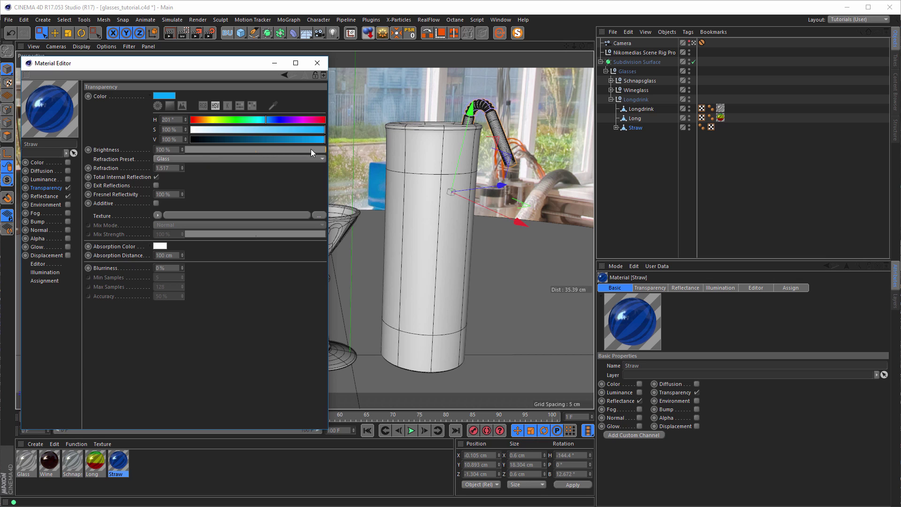
pyautogui.moveTo(175, 150); pyautogui.dragTo(144, 173)
pyautogui.write('8')
pyautogui.press('Return')
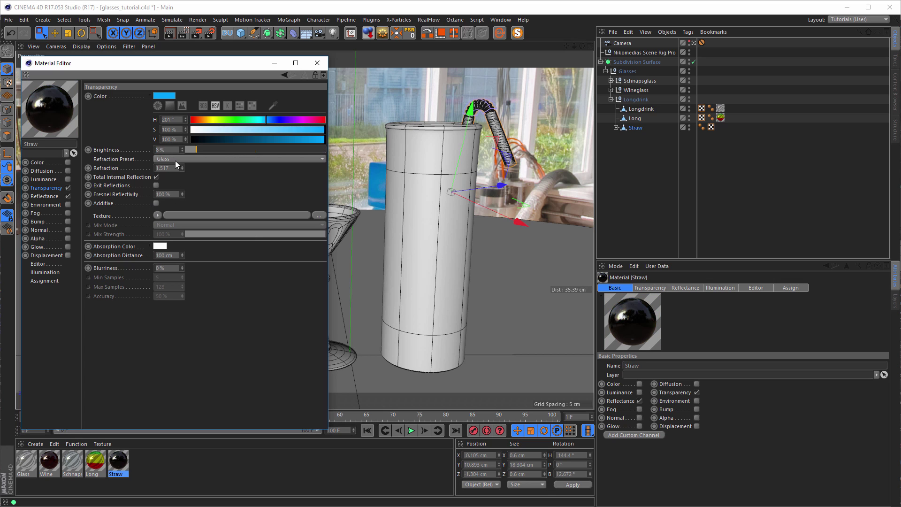
pyautogui.write('80')
pyautogui.press('Return')
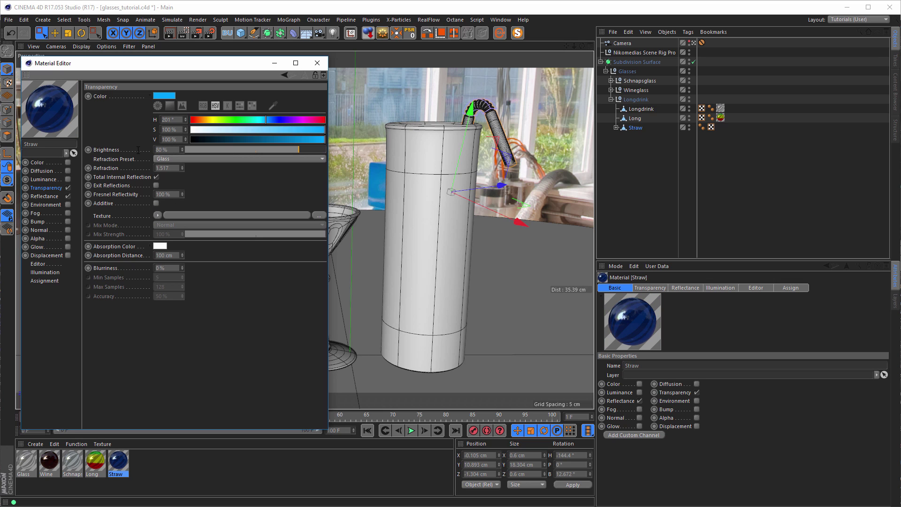
# Soften the straw's transparency color to 41% saturation and shift its hue to 194°.
pyautogui.click(270, 130)
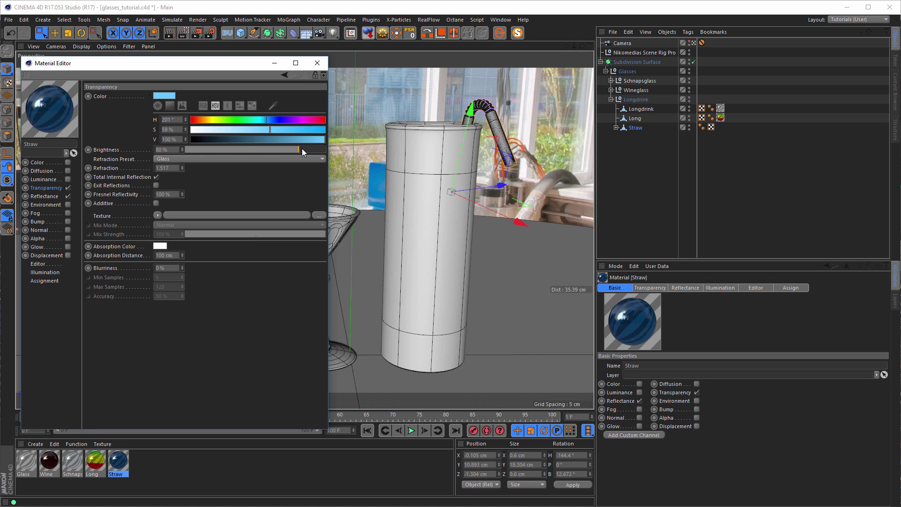
pyautogui.click(246, 130)
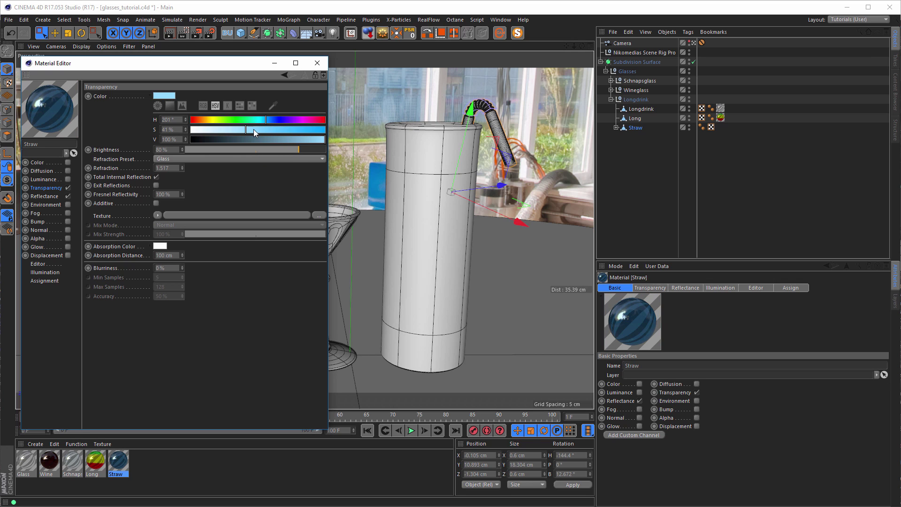
pyautogui.click(263, 119)
# Set the Straw material's GGX reflection roughness to 15% and apply the material to the Straw object.
pyautogui.click(49, 197)
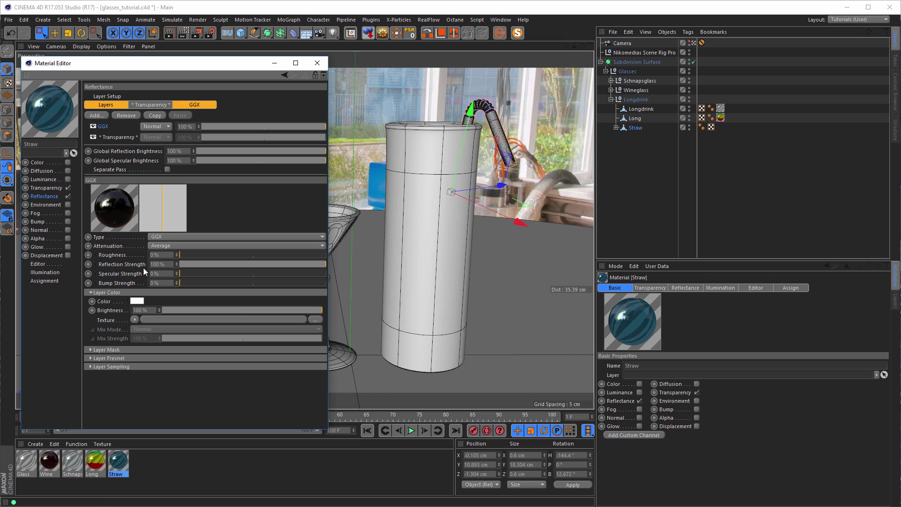
pyautogui.doubleClick(166, 253)
pyautogui.write('15')
pyautogui.press('Return')
pyautogui.click(317, 63)
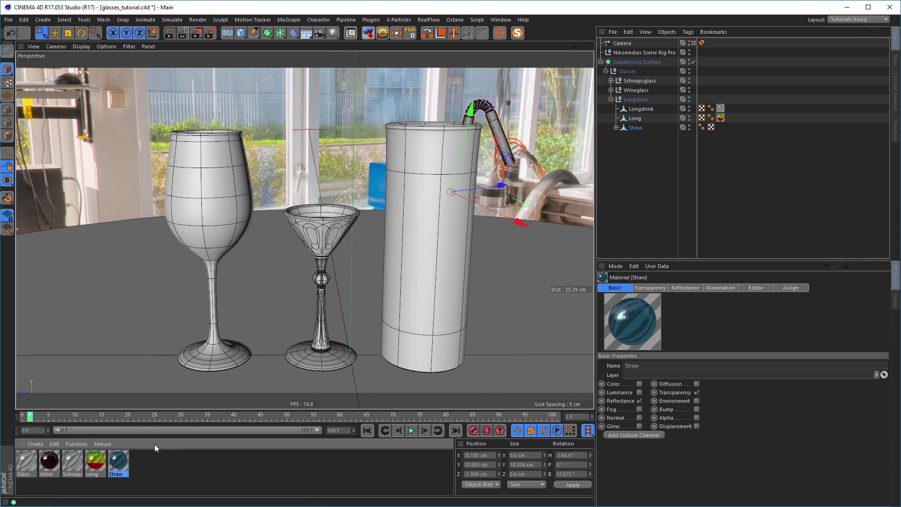
pyautogui.moveTo(120, 461); pyautogui.dragTo(638, 132)
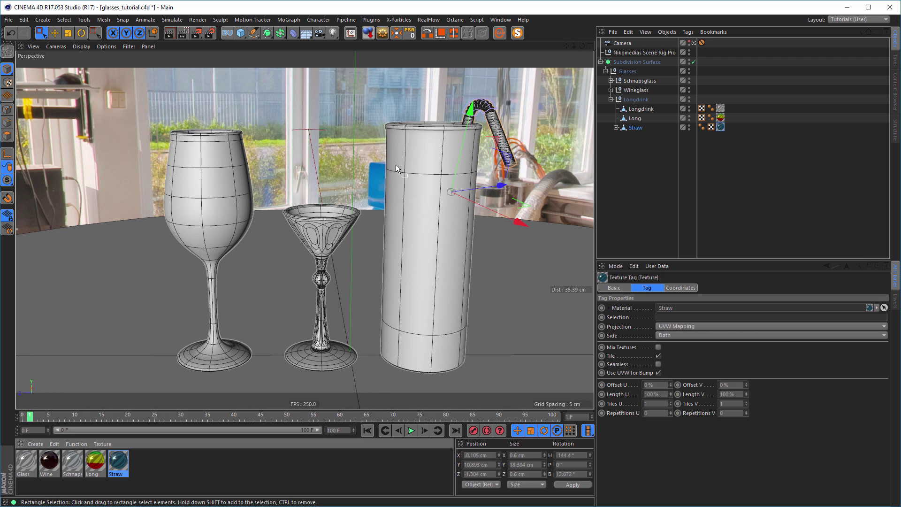
# Set the viewport's tinted border opacity to 80%.
pyautogui.hotkey('shift', 'v')
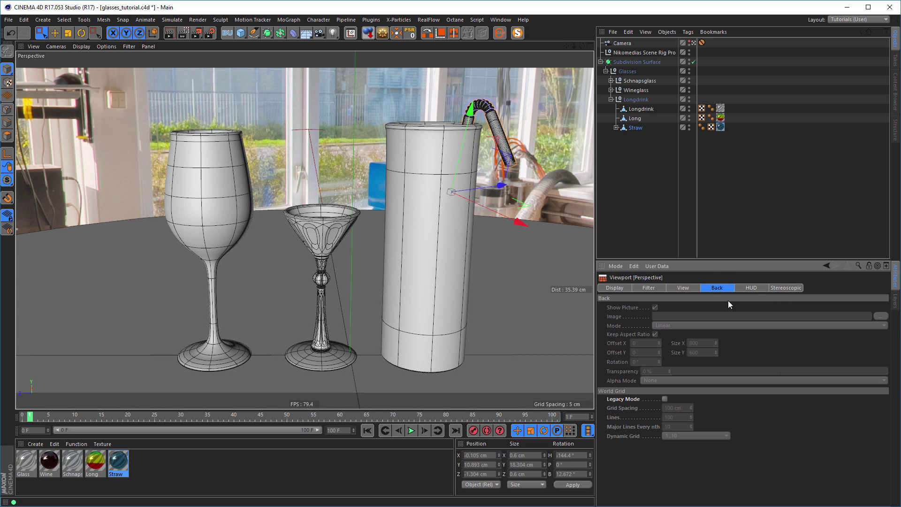
pyautogui.click(678, 287)
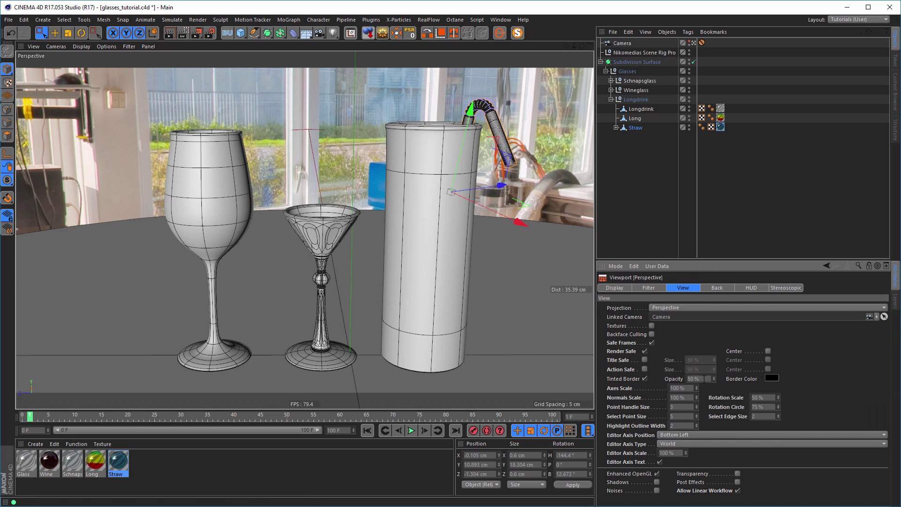
pyautogui.write('80')
pyautogui.press('Return')
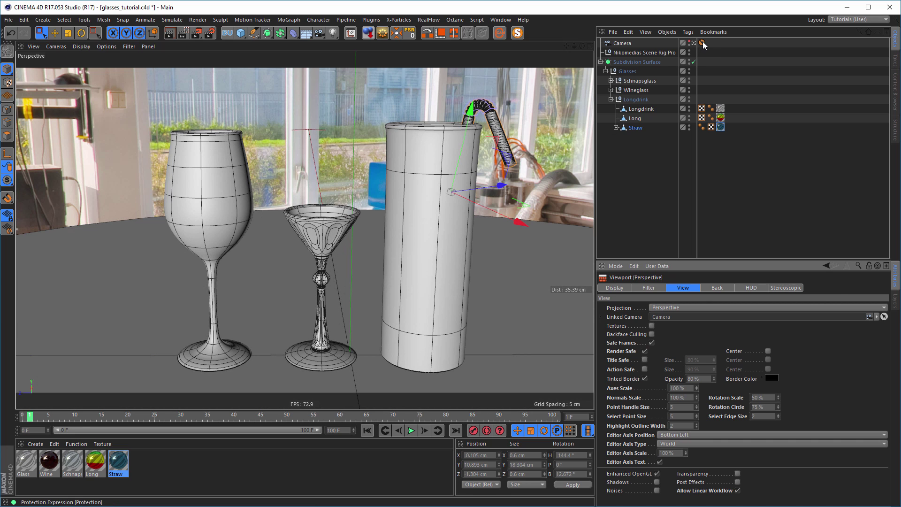
# Unlock the camera by taking off its Protection tag, pan the framing slightly to center the glasses, and put the tag back.
pyautogui.moveTo(704, 53); pyautogui.dragTo(703, 52)
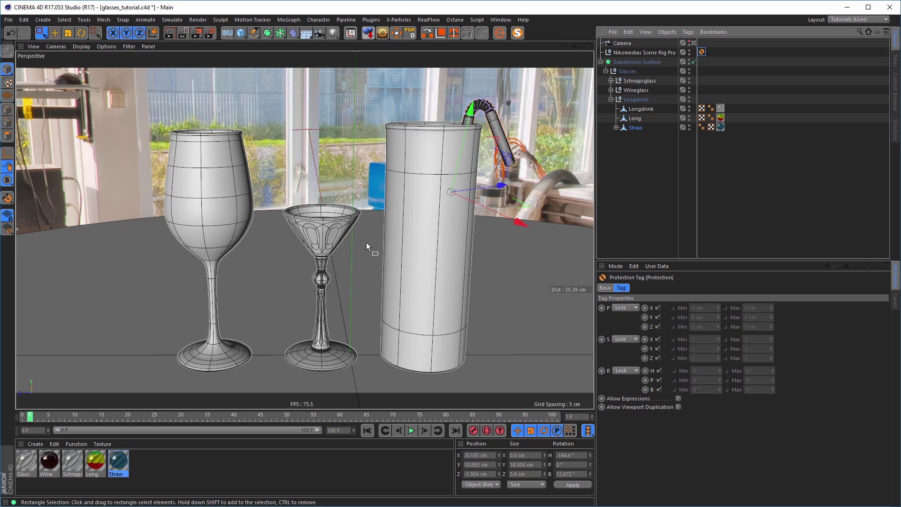
pyautogui.keyDown('alt'); pyautogui.moveTo(366, 242); pyautogui.dragTo(342, 238, button='middle'); pyautogui.keyUp('alt')
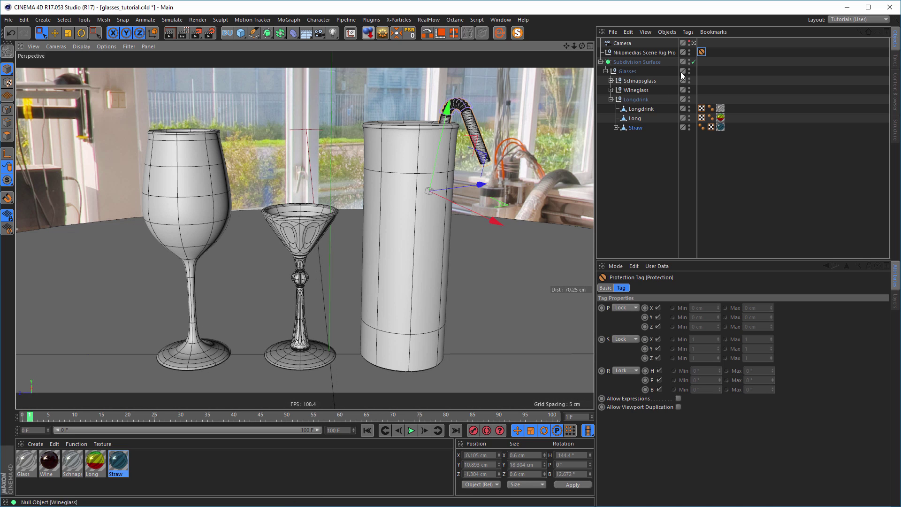
pyautogui.moveTo(702, 45); pyautogui.dragTo(701, 43)
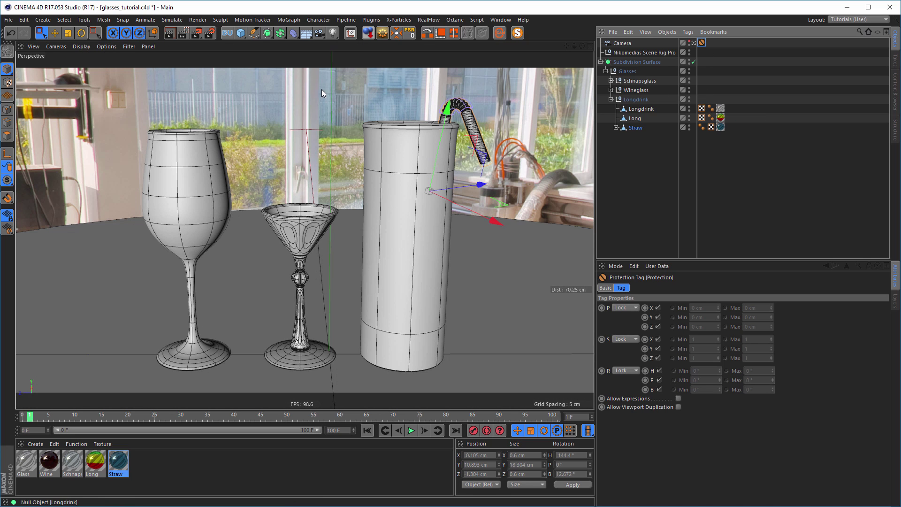
# Preview the glasses in an interactive render region, set the Straw material's refraction preset to PET, and slightly raise its transparency brightness.
pyautogui.click(183, 32)
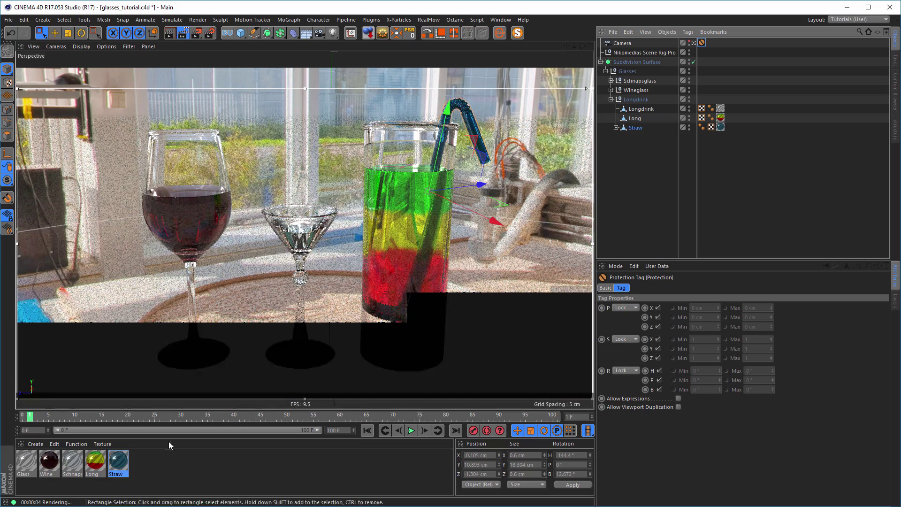
pyautogui.doubleClick(120, 463)
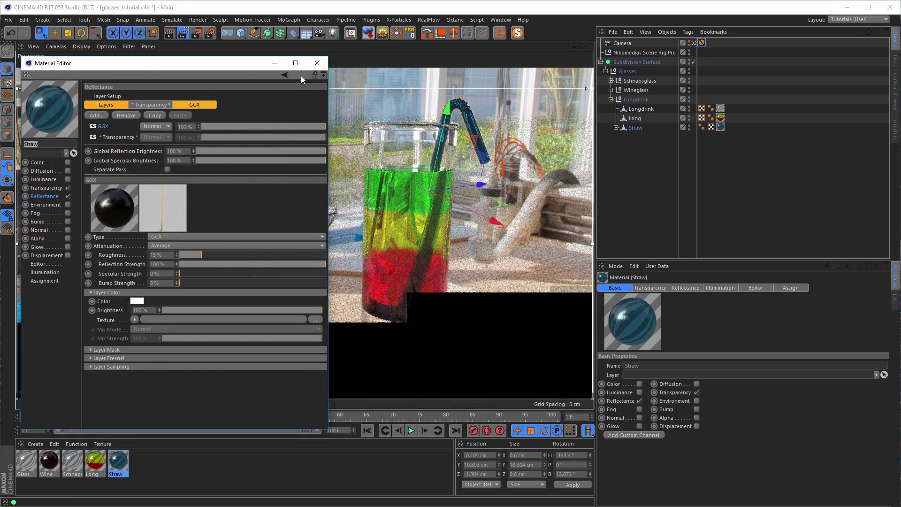
pyautogui.moveTo(230, 68); pyautogui.dragTo(843, 61)
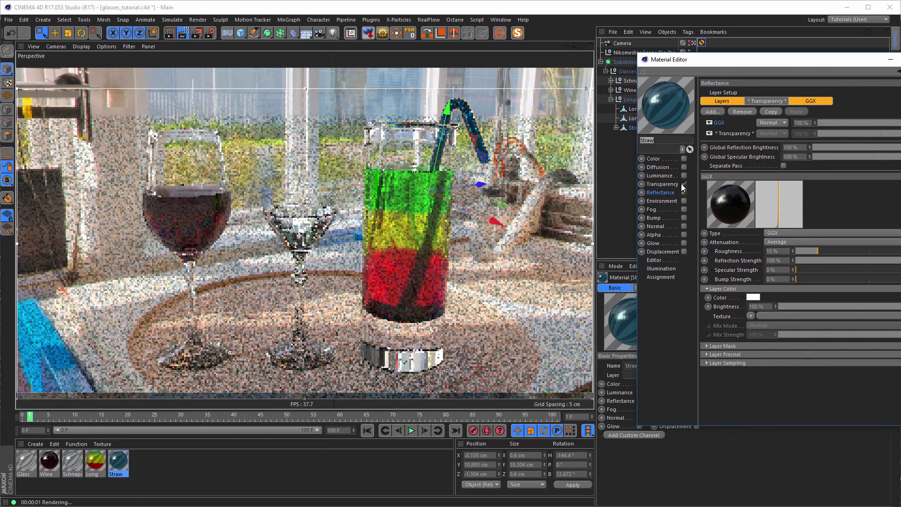
pyautogui.click(666, 192)
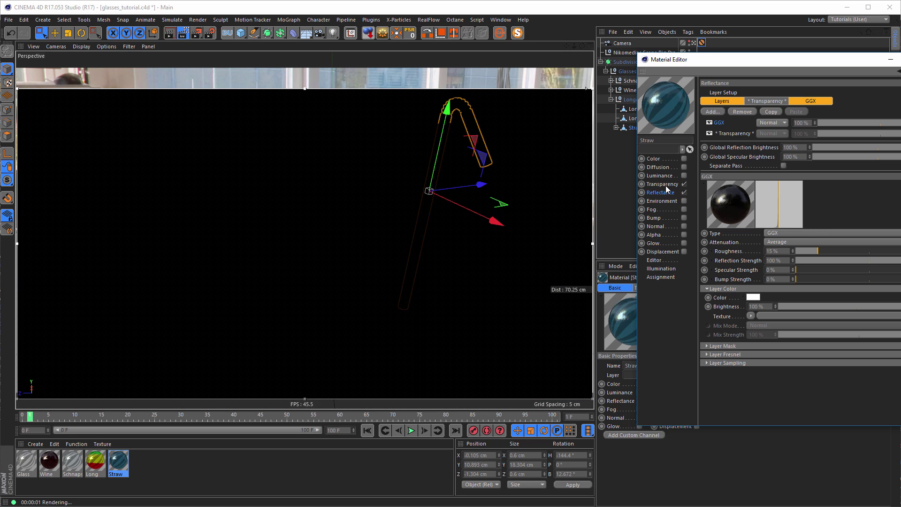
pyautogui.click(665, 184)
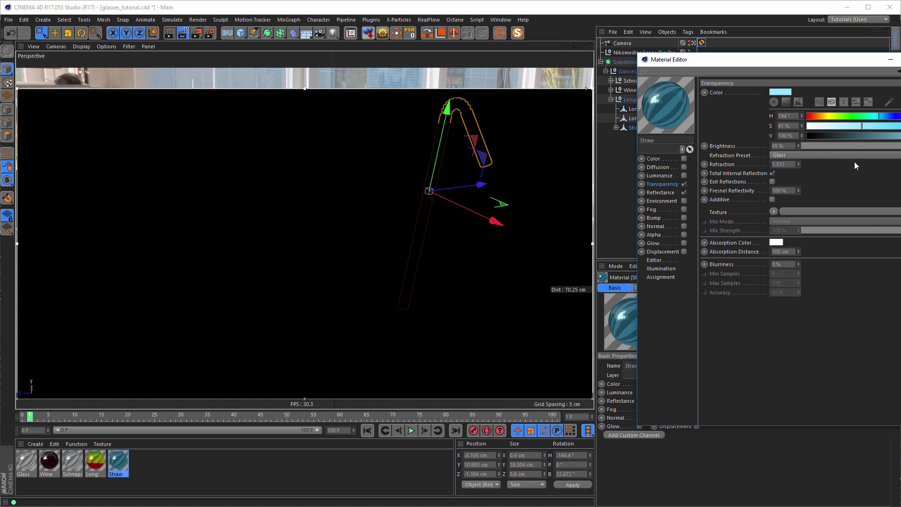
pyautogui.click(829, 155)
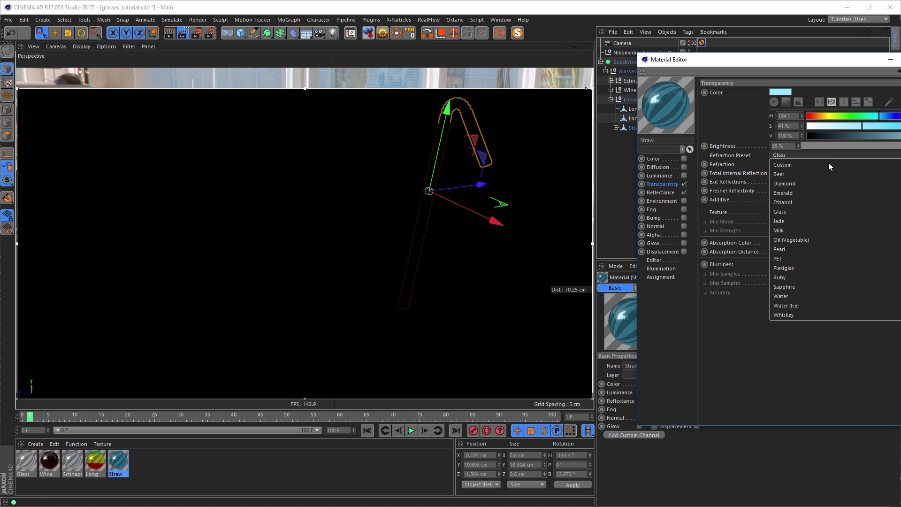
pyautogui.click(819, 257)
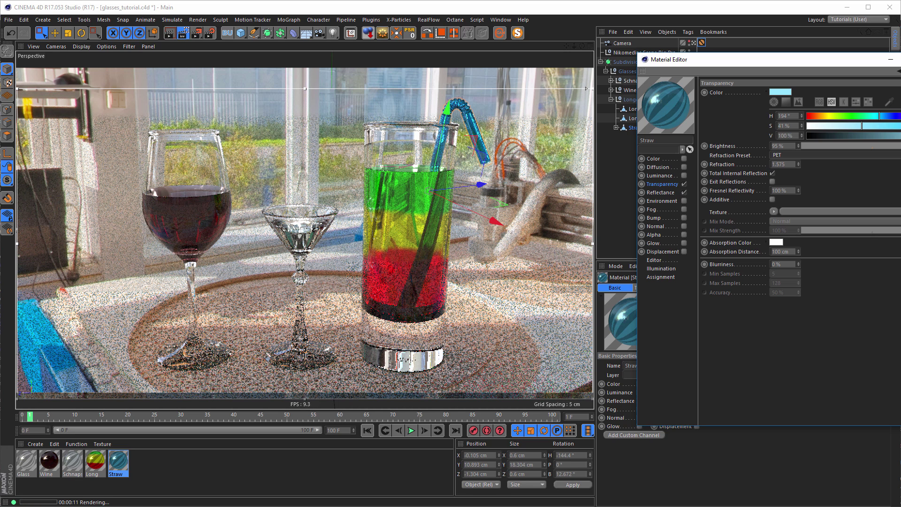
pyautogui.moveTo(896, 146); pyautogui.dragTo(900, 146)
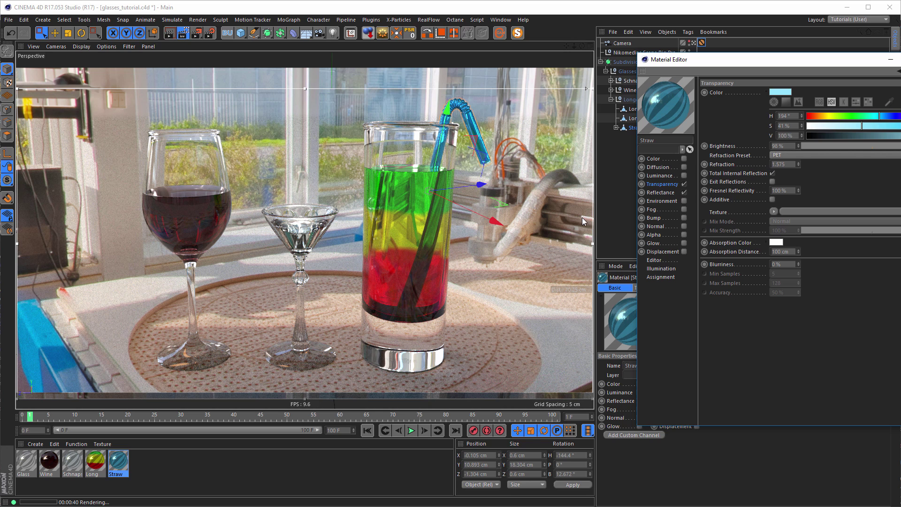
pyautogui.click(891, 60)
# Unlock the camera, pull its view back from the glasses, put the Protection tag back, and check the framing in the interactive render region.
pyautogui.moveTo(702, 50); pyautogui.dragTo(702, 52)
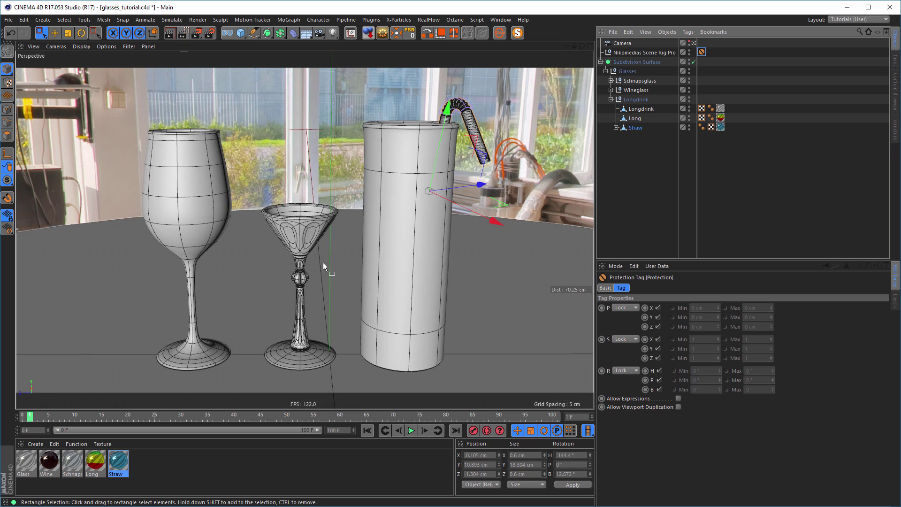
pyautogui.scroll(-4, 317, 264)
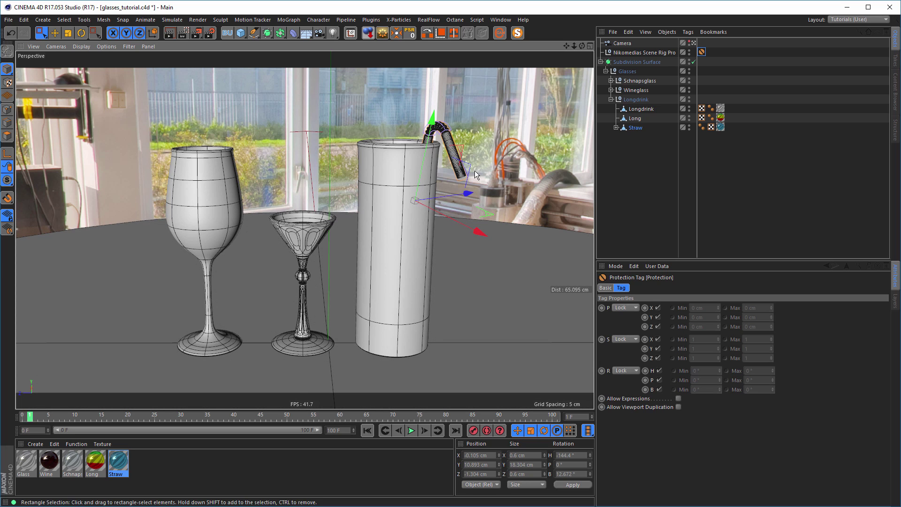
pyautogui.click(184, 33)
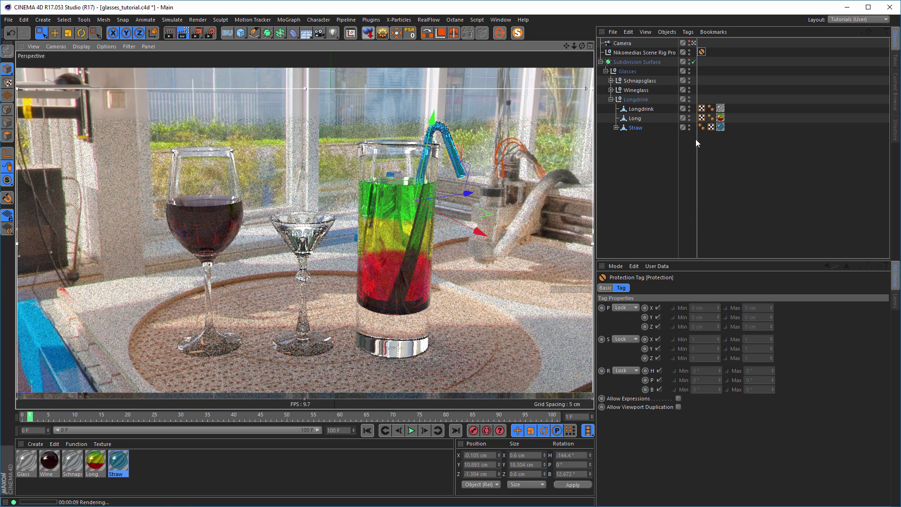
pyautogui.moveTo(702, 52); pyautogui.dragTo(704, 42)
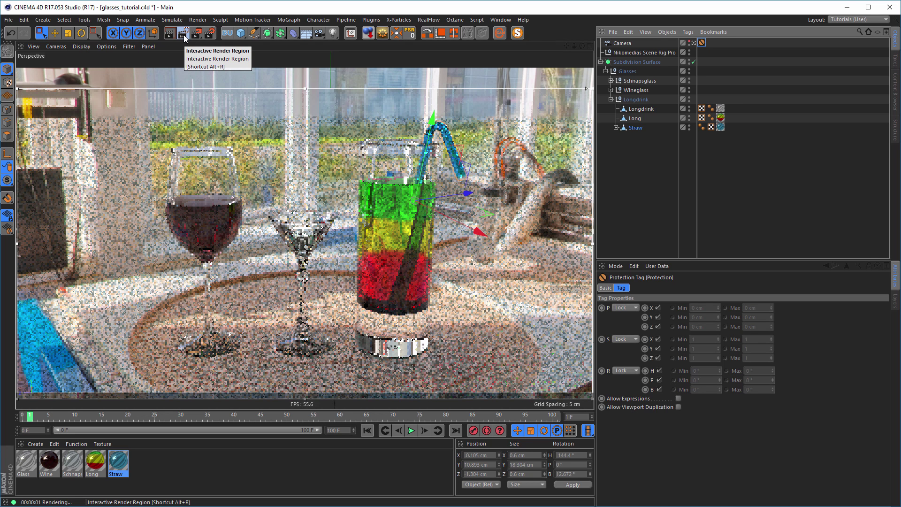
pyautogui.click(183, 34)
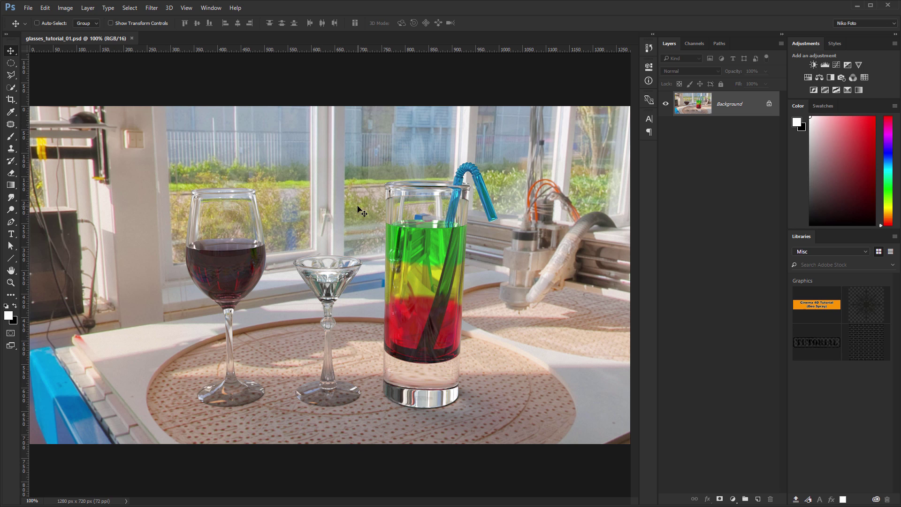
# Switch to Photoshop, duplicate the Background layer of glasses_tutorial_01.psd, and convert the copy to a smart object.
pyautogui.keyDown('alt'); pyautogui.scroll(-1, 357, 206); pyautogui.keyUp('alt')
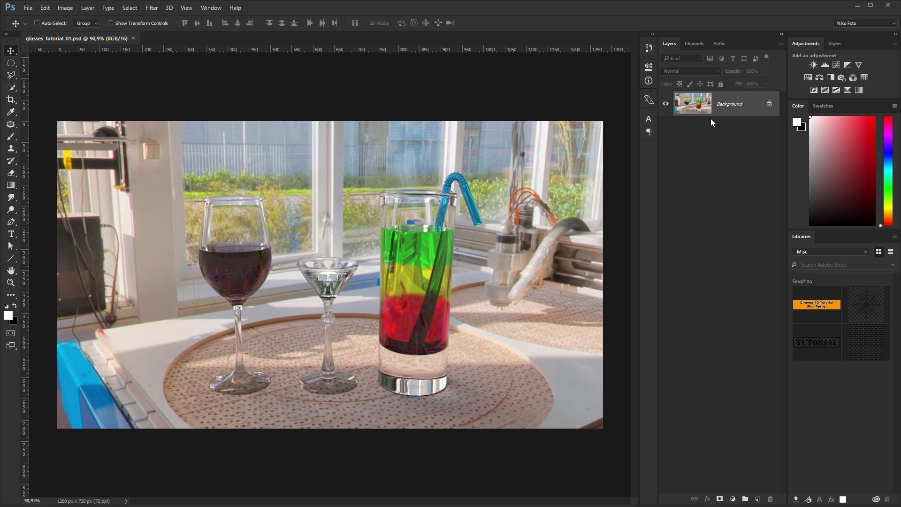
pyautogui.hotkey('ctrl', 'j')
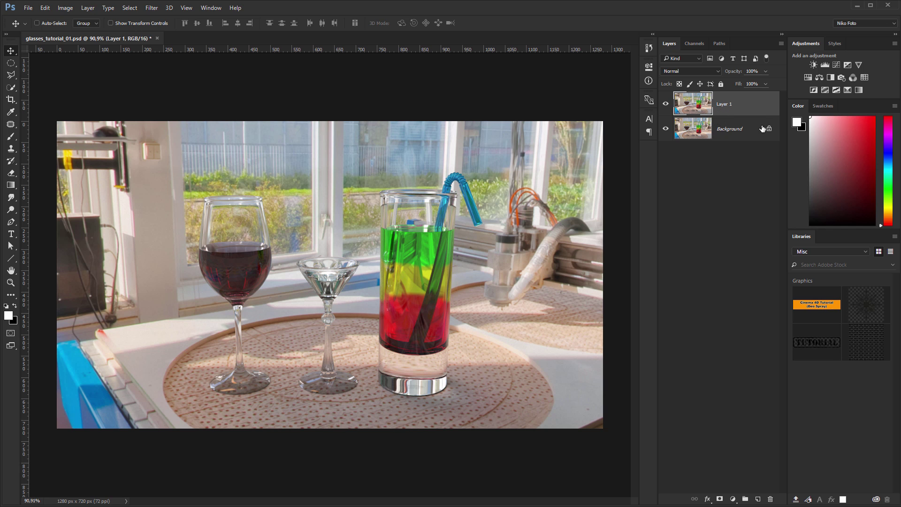
pyautogui.rightClick(763, 106)
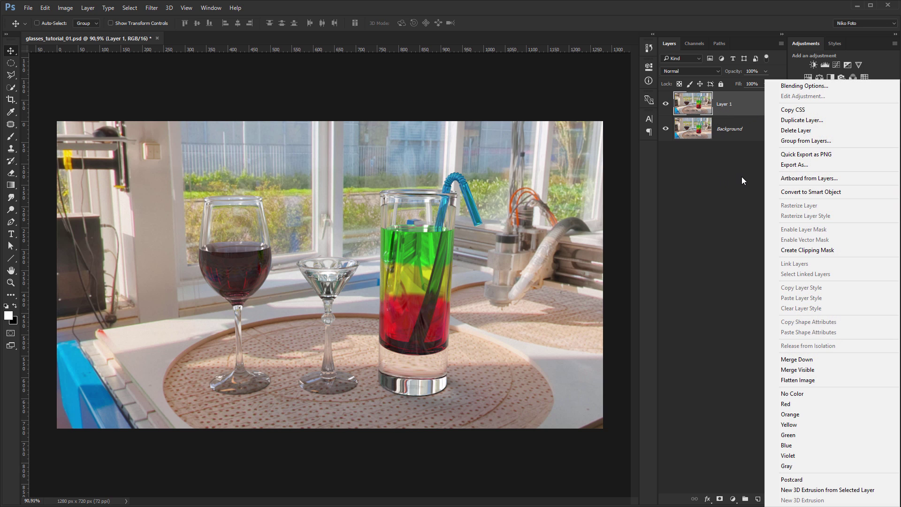
pyautogui.click(803, 191)
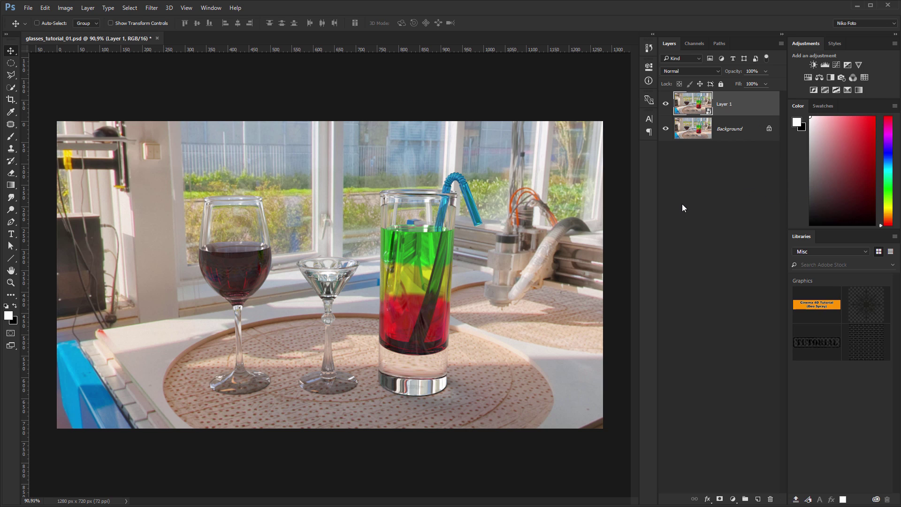
# Start the Camera Raw filter on Layer 1, preview it at 100%, and set Clarity to +100.
pyautogui.press('ctrl')
pyautogui.hotkey('ctrl', 'shift', 'a')
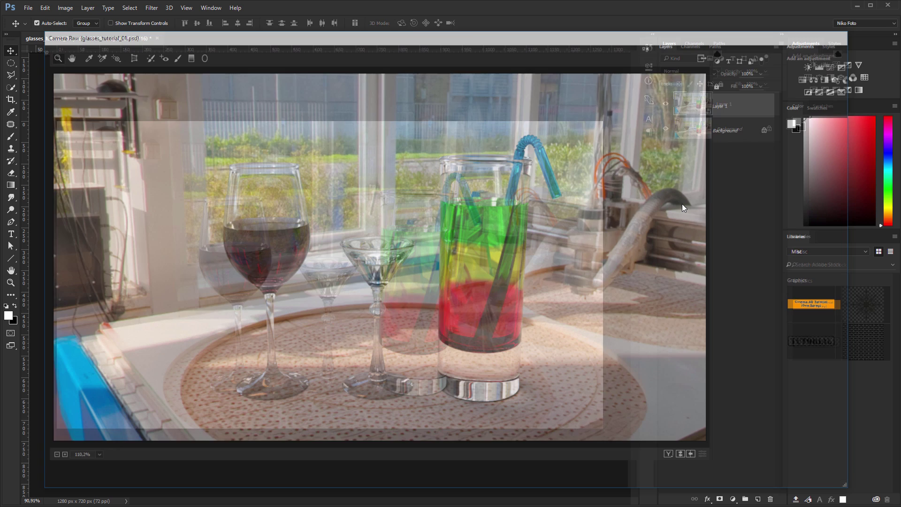
pyautogui.rightClick(574, 240)
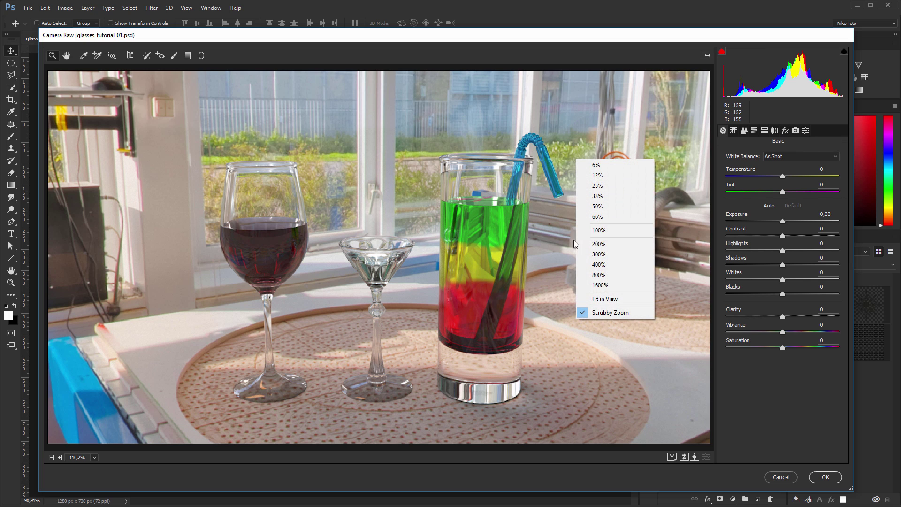
pyautogui.click(605, 230)
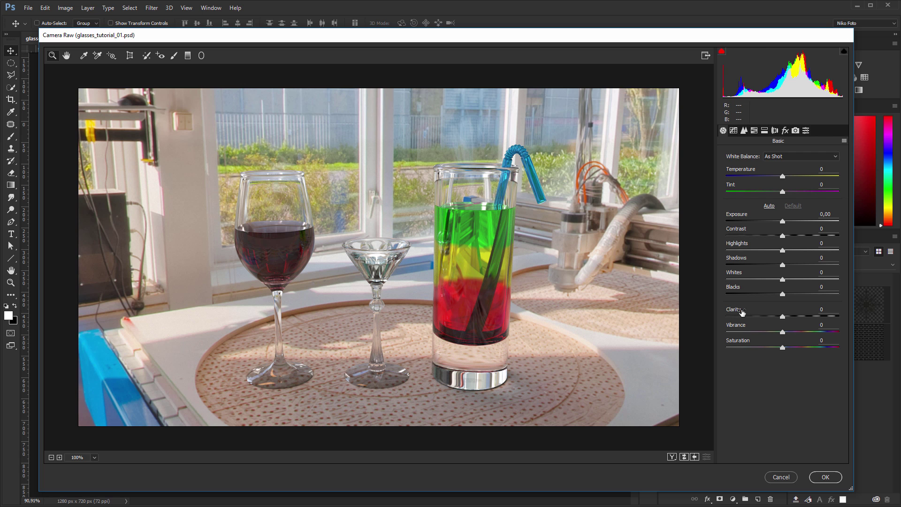
pyautogui.moveTo(735, 313); pyautogui.dragTo(788, 309)
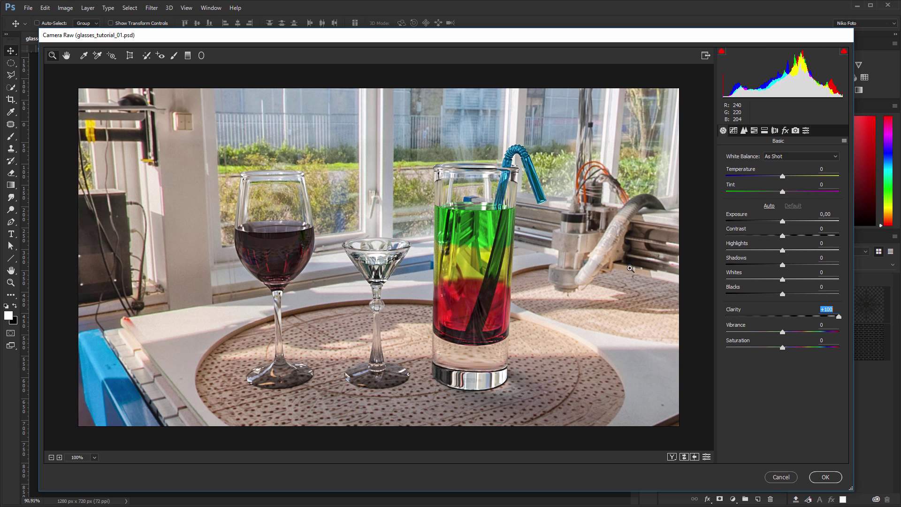
# Set the Camera Raw exposure to +0,20 and the blacks to +63, and apply the filter.
pyautogui.click(737, 216)
pyautogui.moveTo(737, 215); pyautogui.dragTo(739, 214)
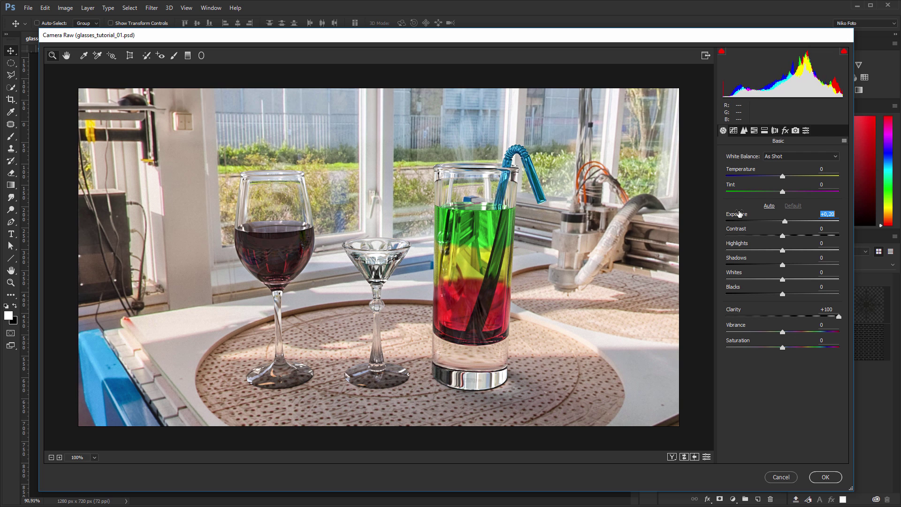
pyautogui.moveTo(740, 214); pyautogui.dragTo(739, 209)
pyautogui.moveTo(735, 290); pyautogui.dragTo(765, 285)
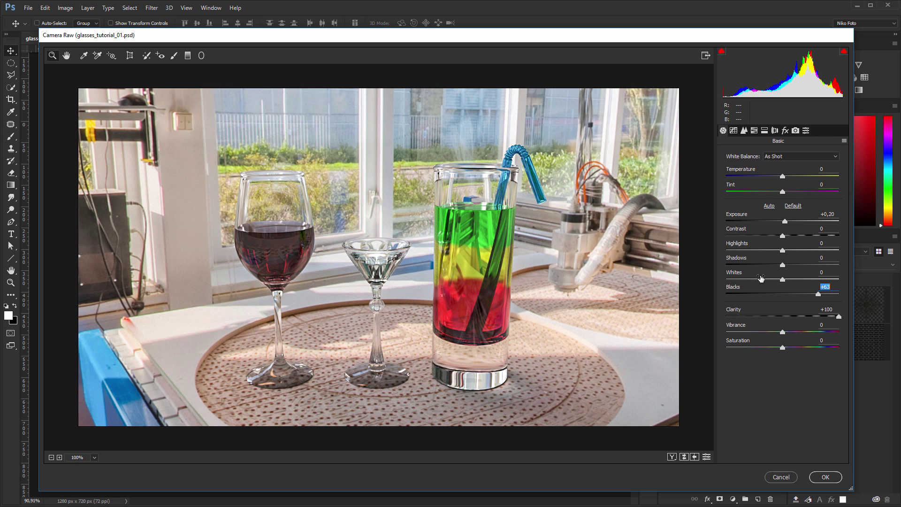
pyautogui.moveTo(741, 261)
pyautogui.mouseDown()
pyautogui.moveTo(757, 264)
pyautogui.moveTo(741, 266)
pyautogui.mouseUp()
pyautogui.click(827, 479)
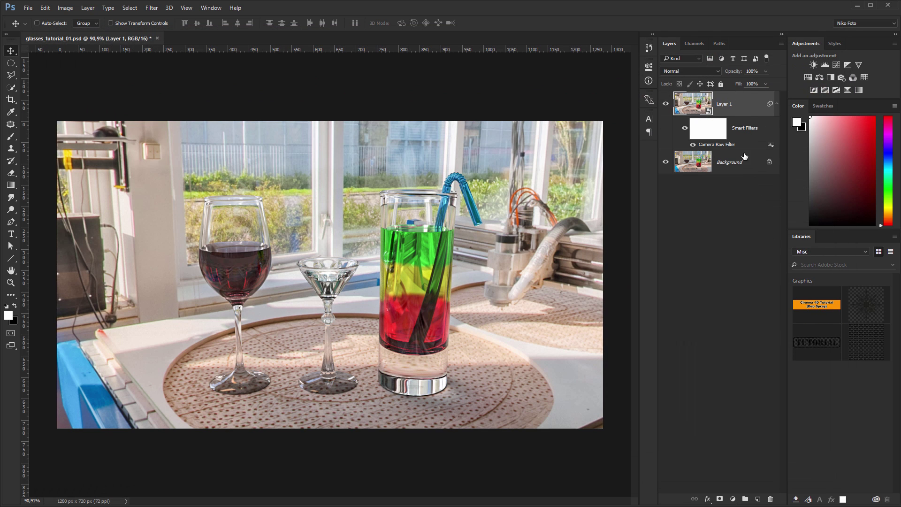
# Stamp all visible layers into a new layer, convert it to a smart object, and start the Color Efex Pro 4 filter on it.
pyautogui.press('ctrl')
pyautogui.hotkey('ctrl', 'shift', 'alt', 'e')
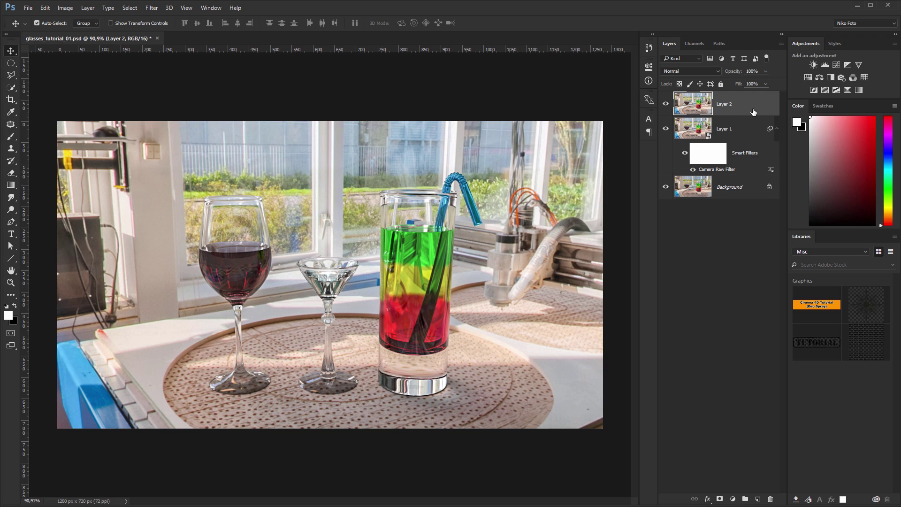
pyautogui.hotkey('ctrl', 'alt', 's')
pyautogui.click(152, 8)
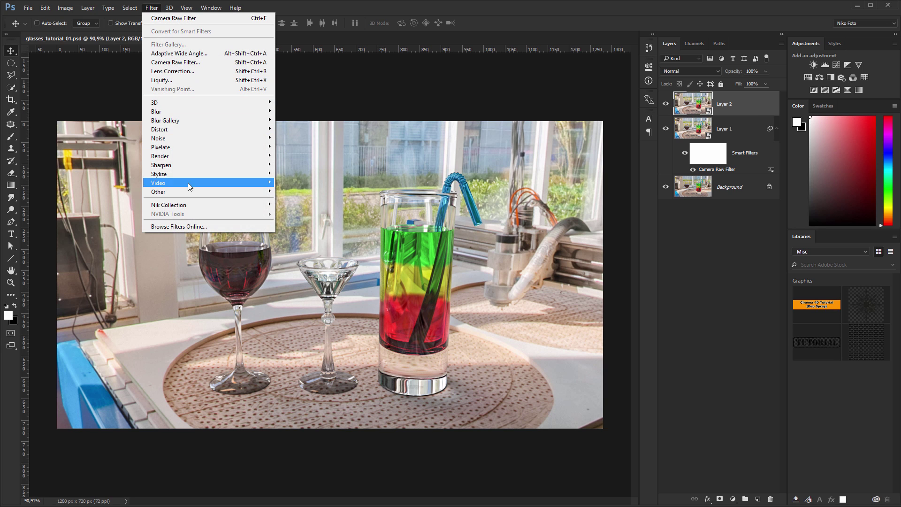
pyautogui.moveTo(199, 205)
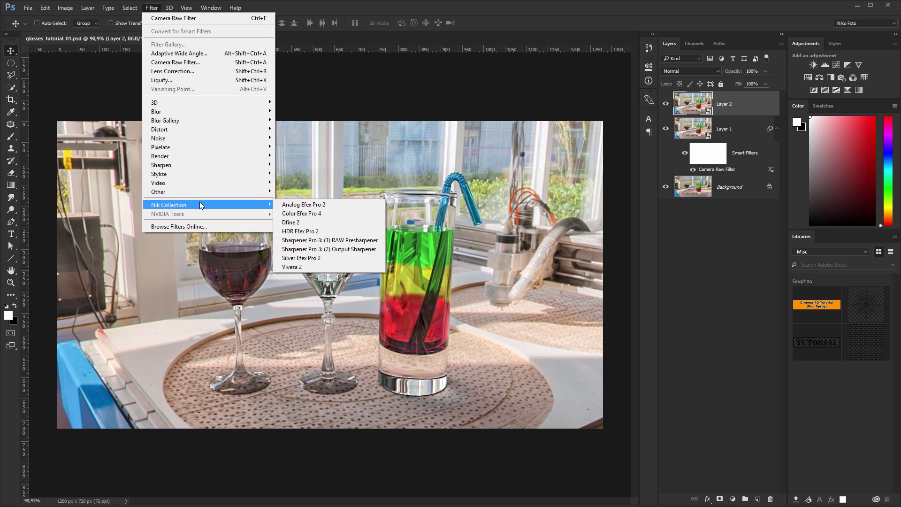
pyautogui.click(319, 215)
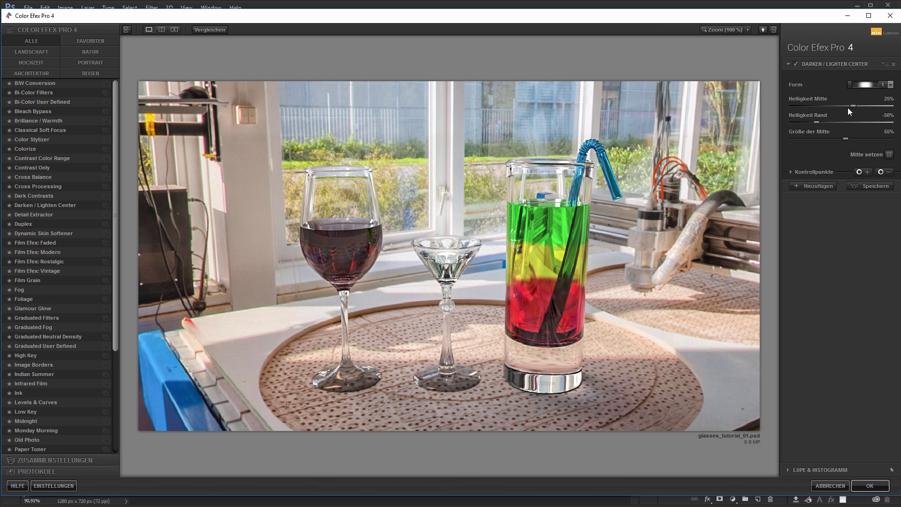
# Compare the image with and without the Darken / Lighten Center effect.
pyautogui.click(794, 63)
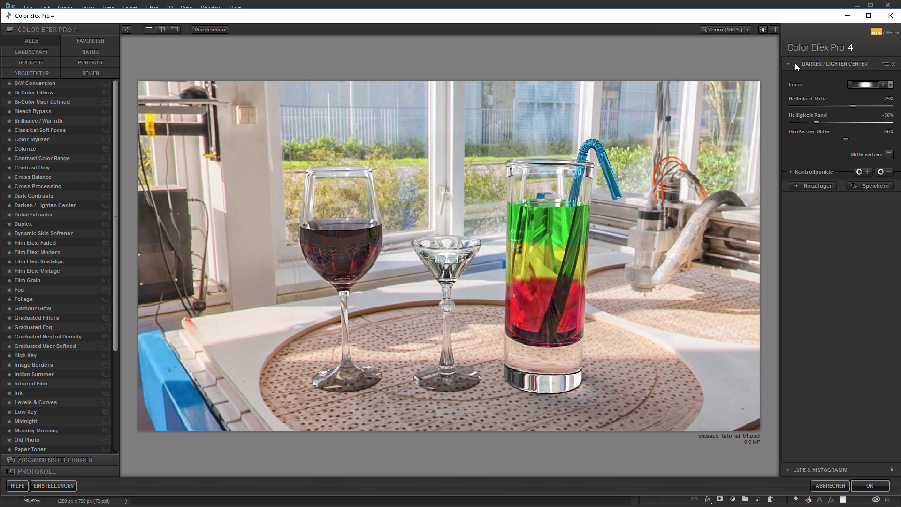
pyautogui.click(795, 62)
pyautogui.click(794, 63)
pyautogui.click(795, 63)
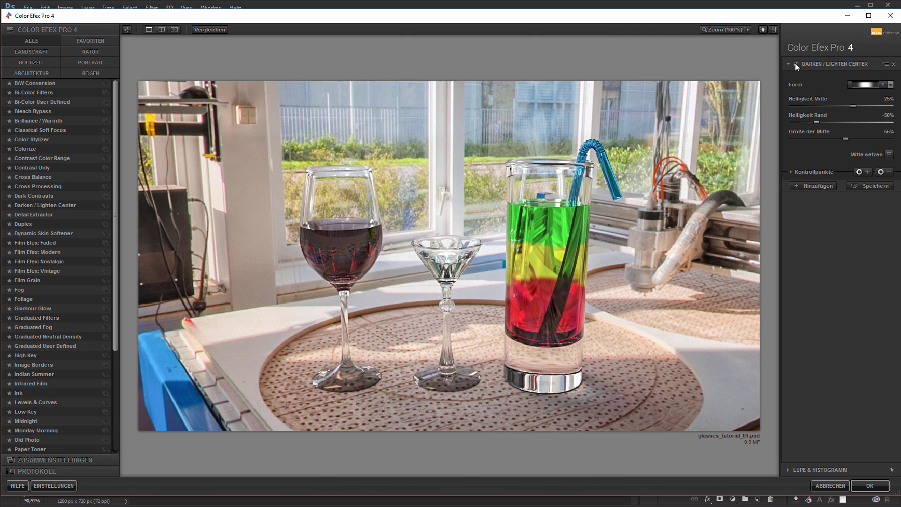
pyautogui.click(795, 63)
pyautogui.click(794, 63)
pyautogui.click(795, 63)
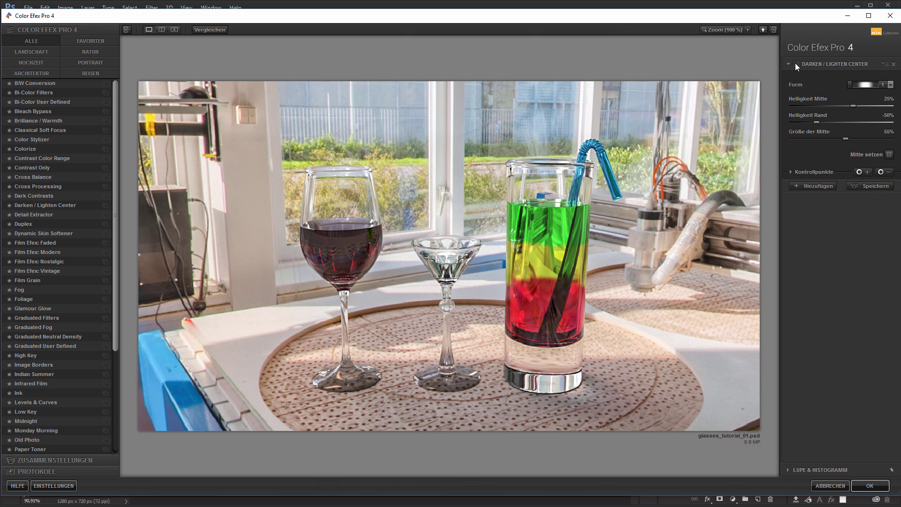
pyautogui.click(795, 63)
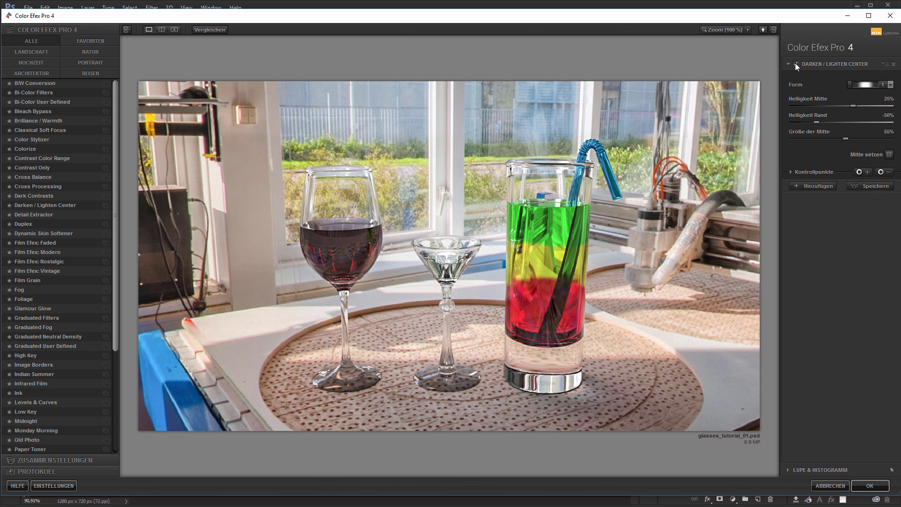
# Add a Detail Extractor filter to the stack after Darken / Lighten Center.
pyautogui.click(815, 186)
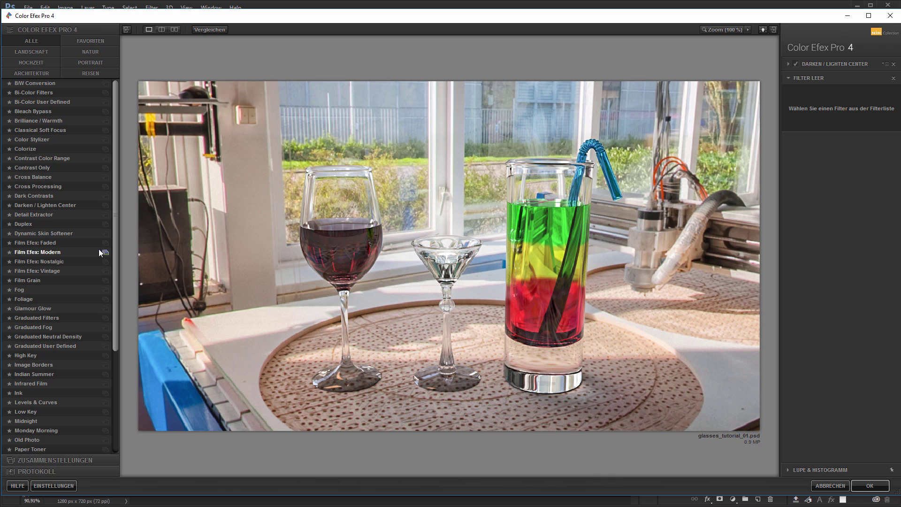
pyautogui.click(52, 213)
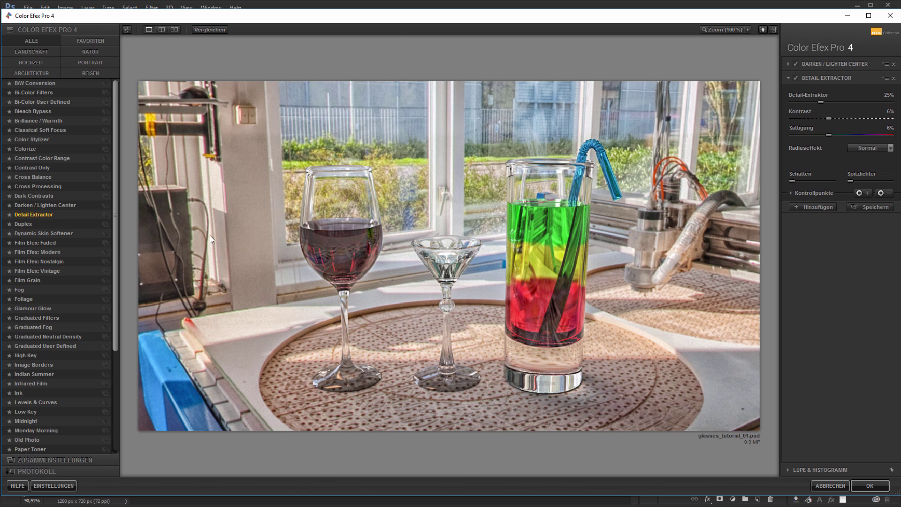
# Compare the image with and without the Detail Extractor effect.
pyautogui.click(797, 78)
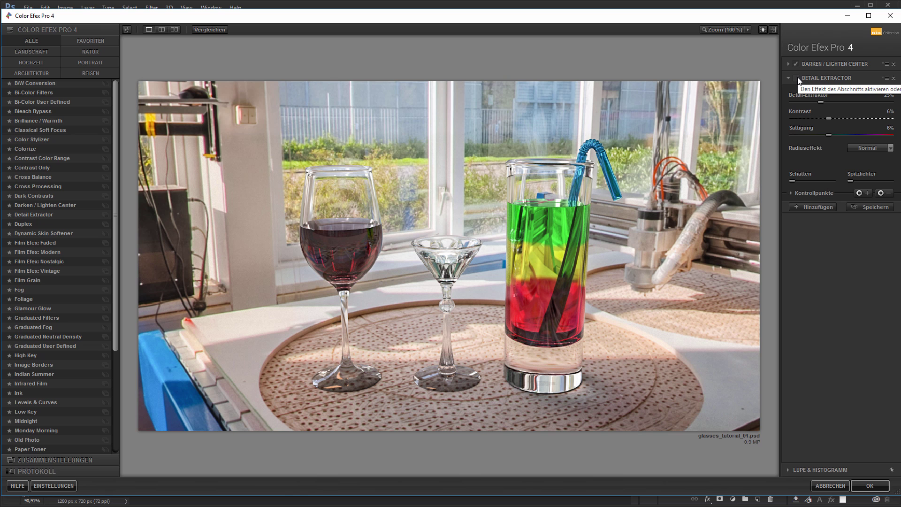
pyautogui.click(796, 78)
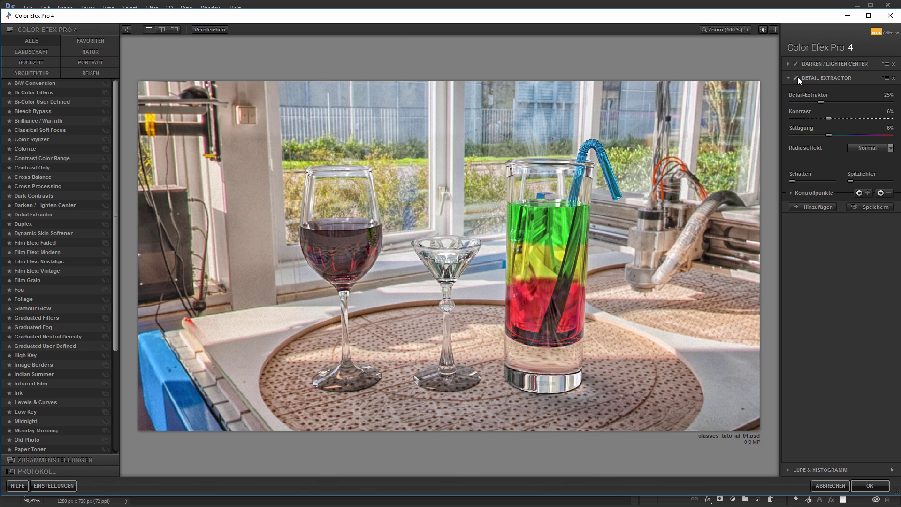
pyautogui.click(797, 78)
pyautogui.click(796, 78)
pyautogui.click(797, 77)
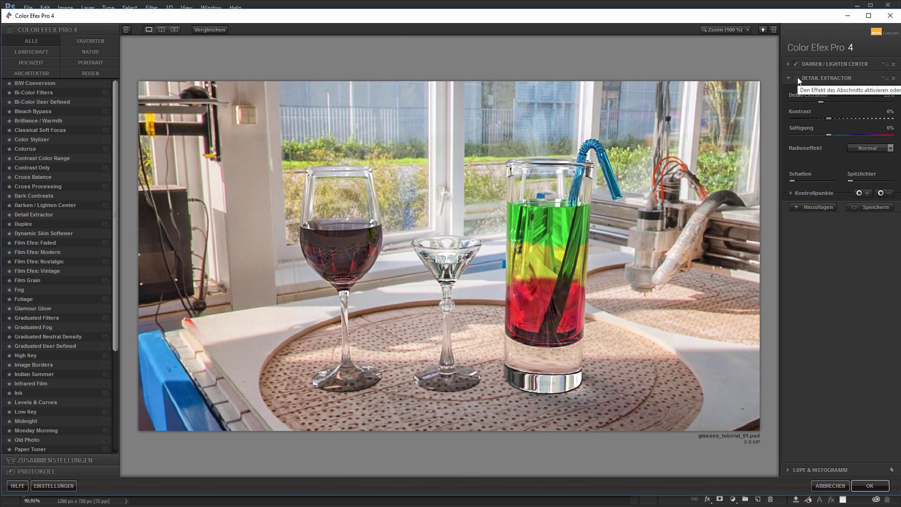
pyautogui.click(797, 78)
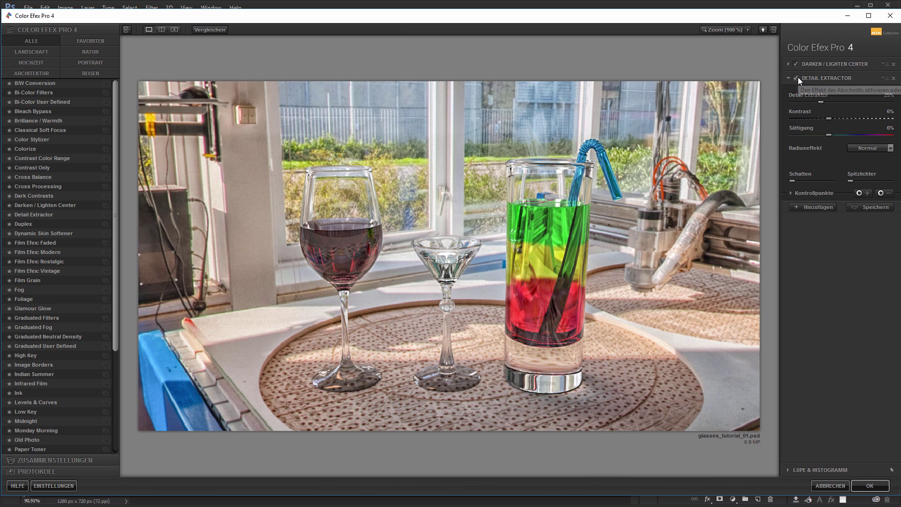
pyautogui.click(797, 78)
pyautogui.click(797, 78)
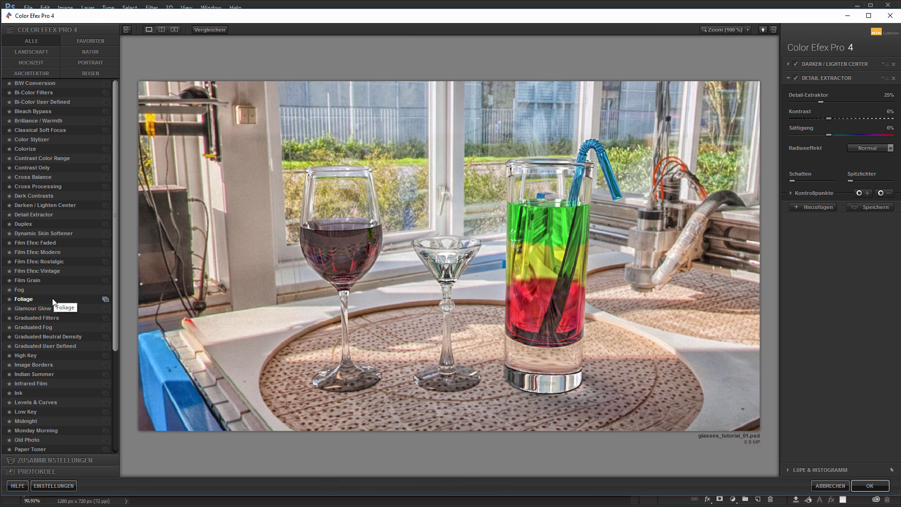
# Replace Detail Extractor with the Foliage filter, compare its effect, and set its intensity to 25%.
pyautogui.click(23, 299)
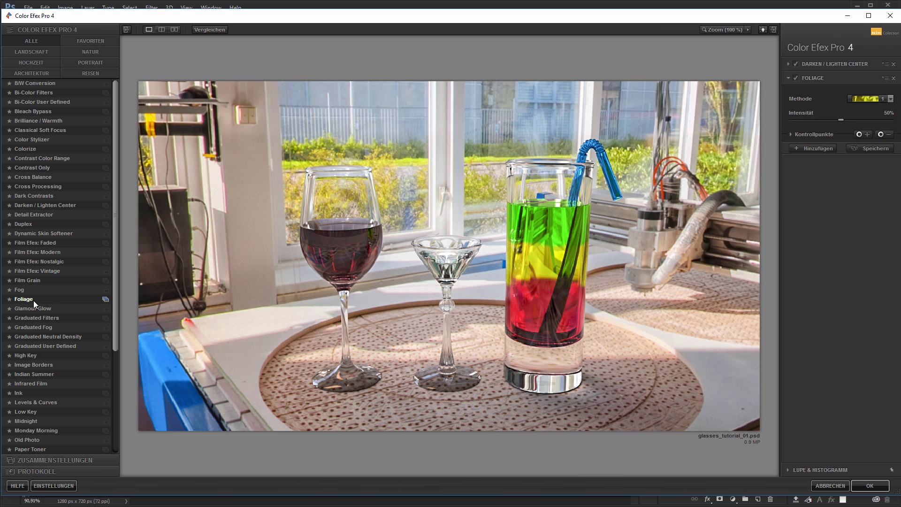
pyautogui.click(795, 77)
pyautogui.click(796, 78)
pyautogui.click(886, 113)
pyautogui.write('25')
pyautogui.press('Return')
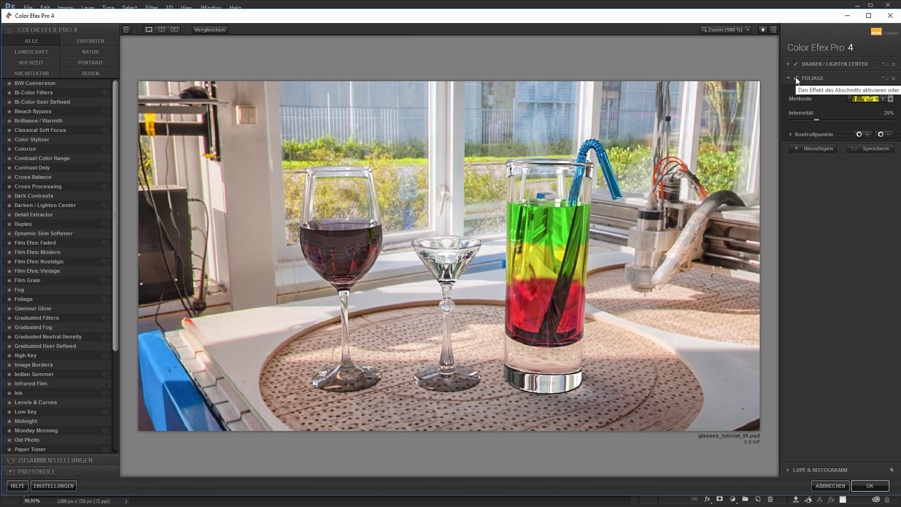
# Add a Glamour Glow filter to the stack after Foliage.
pyautogui.click(813, 149)
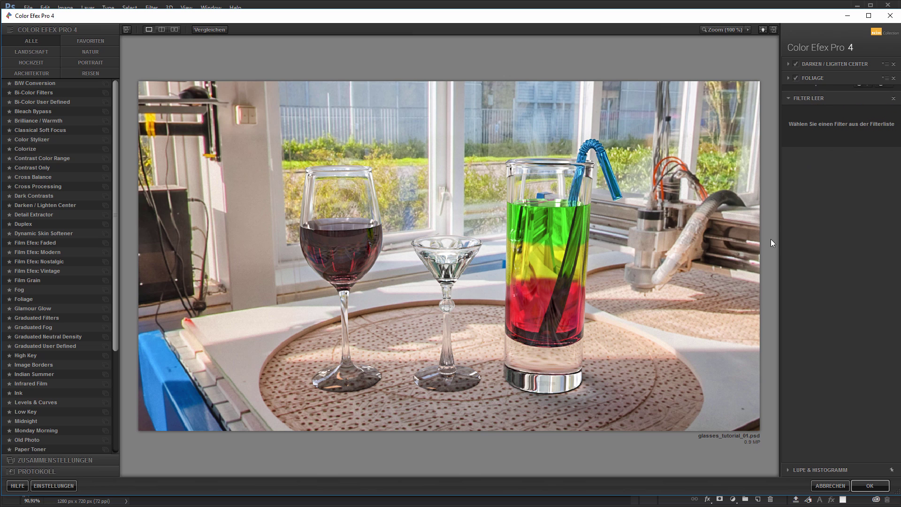
pyautogui.click(56, 309)
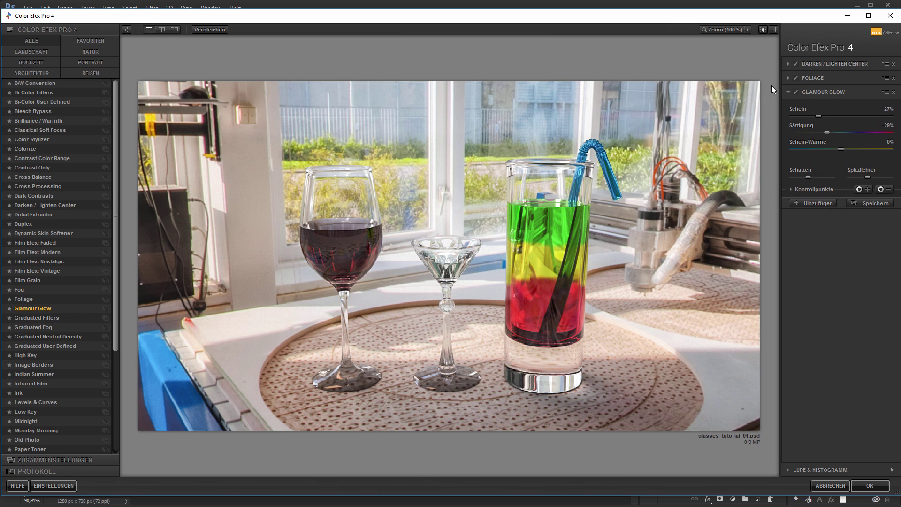
# Compare the image with and without the Glamour Glow effect.
pyautogui.click(795, 92)
pyautogui.click(795, 92)
pyautogui.click(795, 92)
pyautogui.click(795, 92)
pyautogui.click(795, 92)
pyautogui.click(795, 92)
pyautogui.click(795, 92)
pyautogui.click(795, 92)
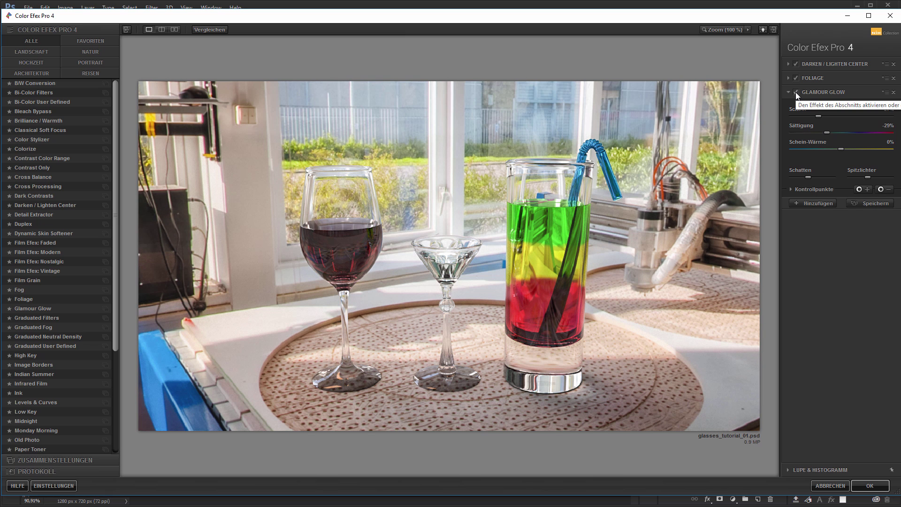
pyautogui.click(795, 92)
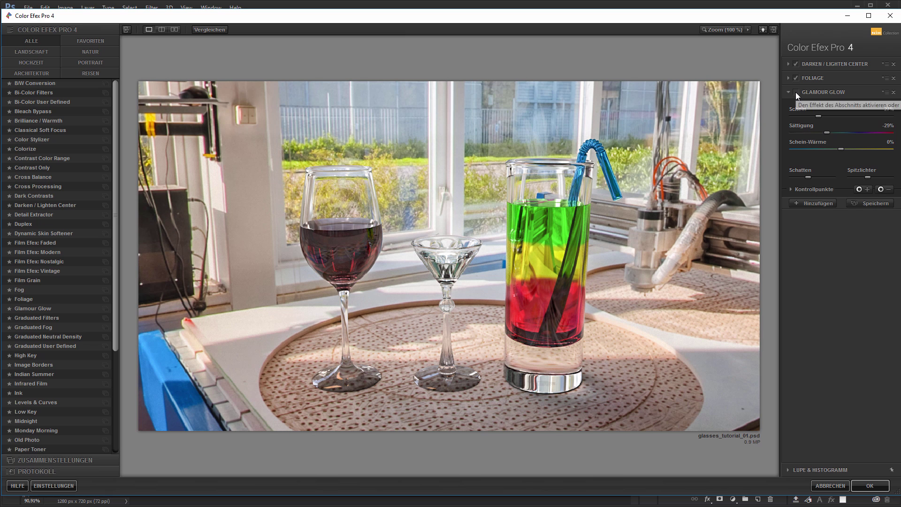
pyautogui.click(795, 92)
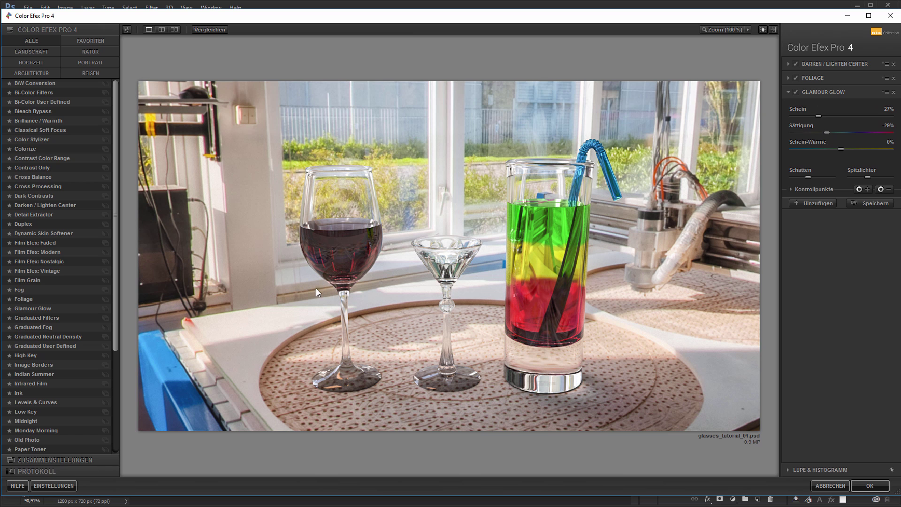
# Add a Graduated Neutral Density filter to the stack and compare the image with and without it.
pyautogui.click(807, 203)
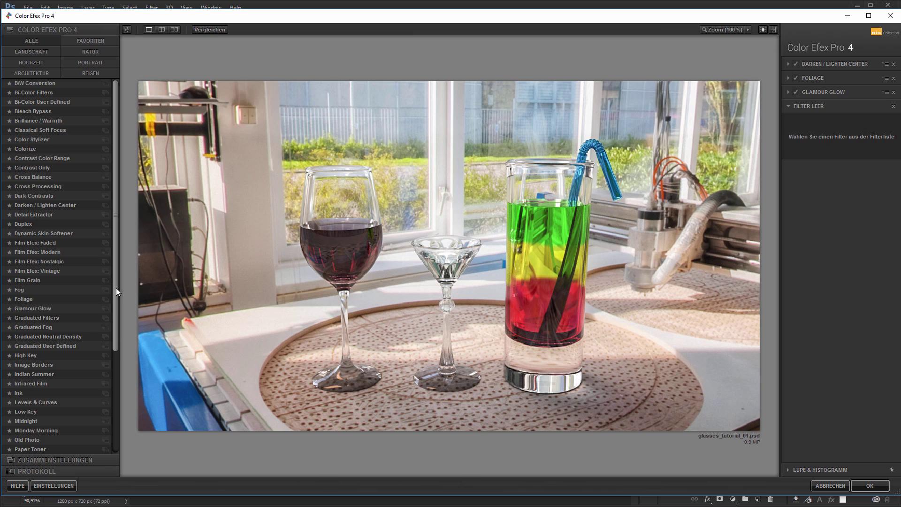
pyautogui.moveTo(114, 302); pyautogui.dragTo(101, 412)
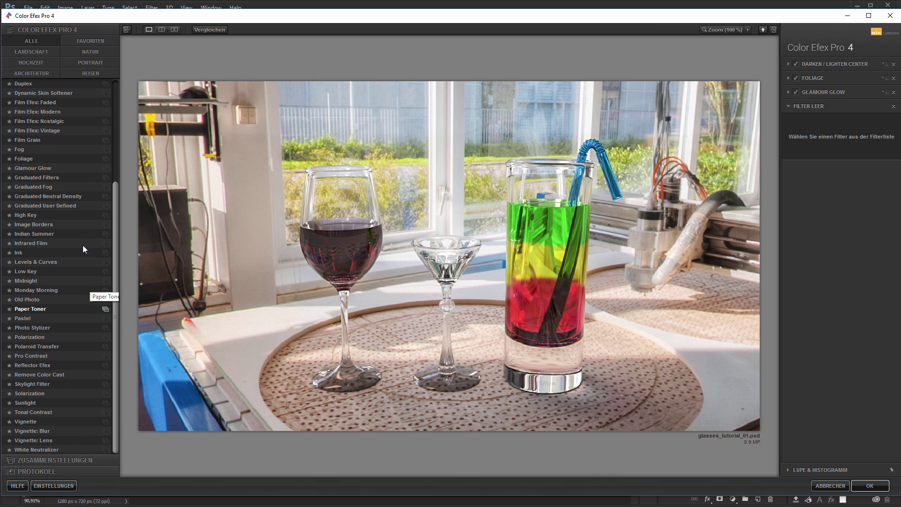
pyautogui.click(37, 199)
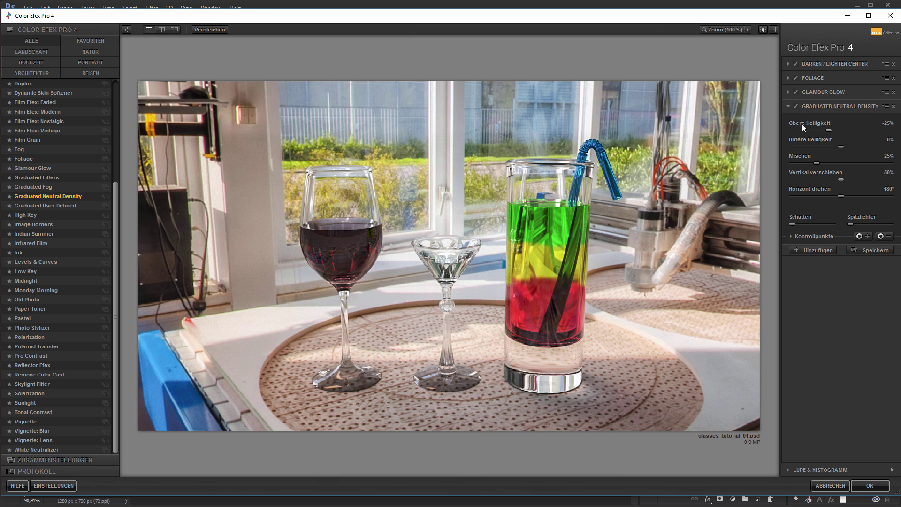
pyautogui.click(796, 106)
pyautogui.click(796, 106)
pyautogui.click(797, 106)
pyautogui.click(796, 106)
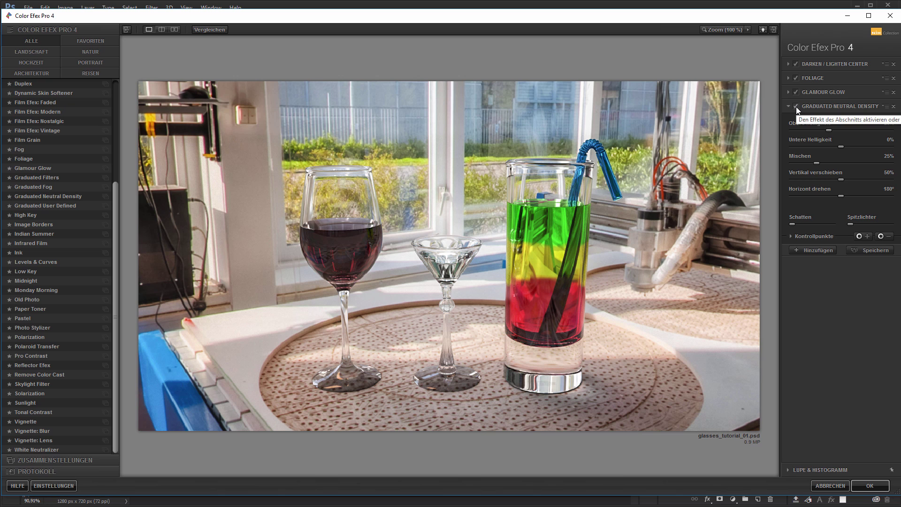
# Try Image Borders, then use Pro Contrast instead with colour cast removal 33%, contrast correction 9% and dynamic contrast 13%.
pyautogui.click(814, 252)
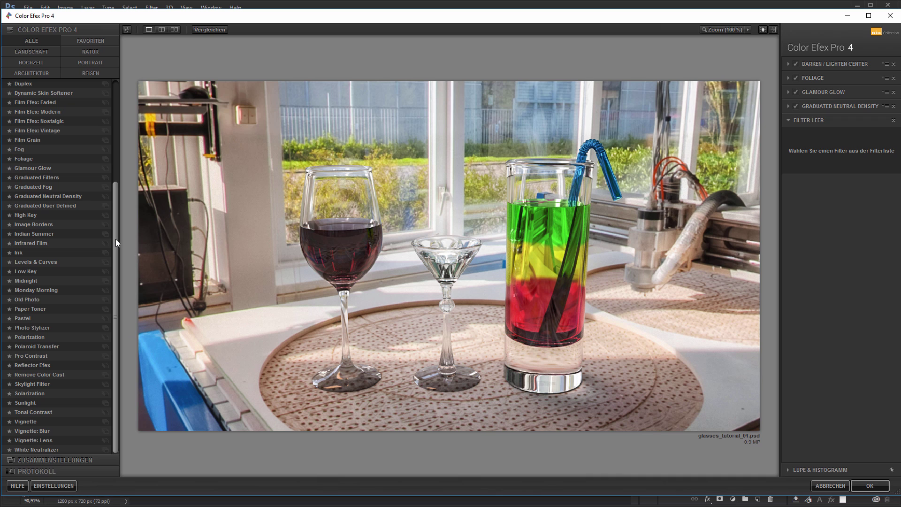
pyautogui.click(51, 224)
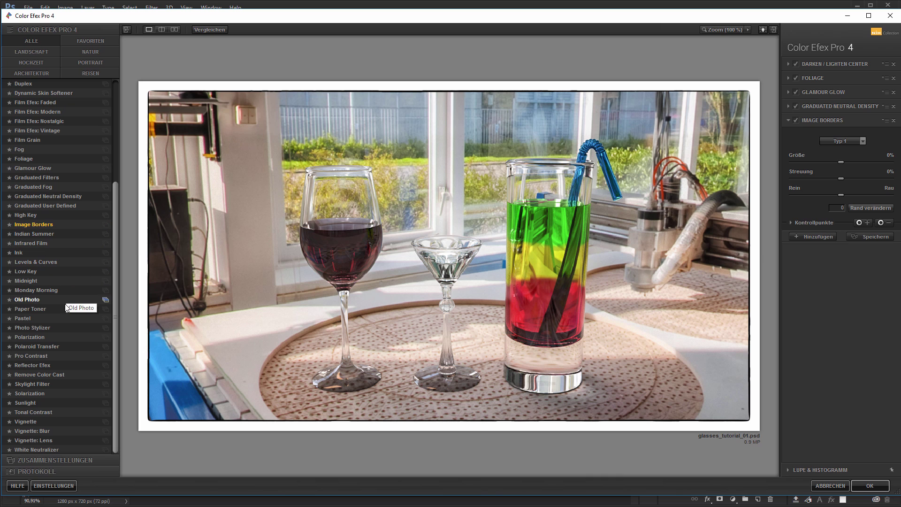
pyautogui.click(61, 355)
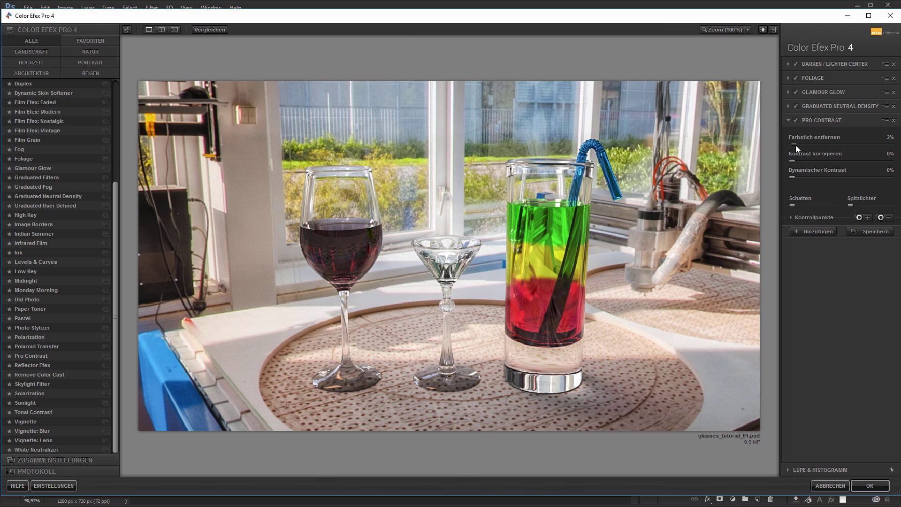
pyautogui.moveTo(819, 145); pyautogui.dragTo(780, 147)
pyautogui.moveTo(835, 148); pyautogui.dragTo(825, 147)
pyautogui.moveTo(795, 162)
pyautogui.mouseDown()
pyautogui.moveTo(820, 159)
pyautogui.moveTo(804, 161)
pyautogui.mouseUp()
pyautogui.moveTo(814, 178); pyautogui.dragTo(818, 179)
# Try Reflector Efex with the Gold method as a further filter and compare the image with and without it.
pyautogui.click(815, 234)
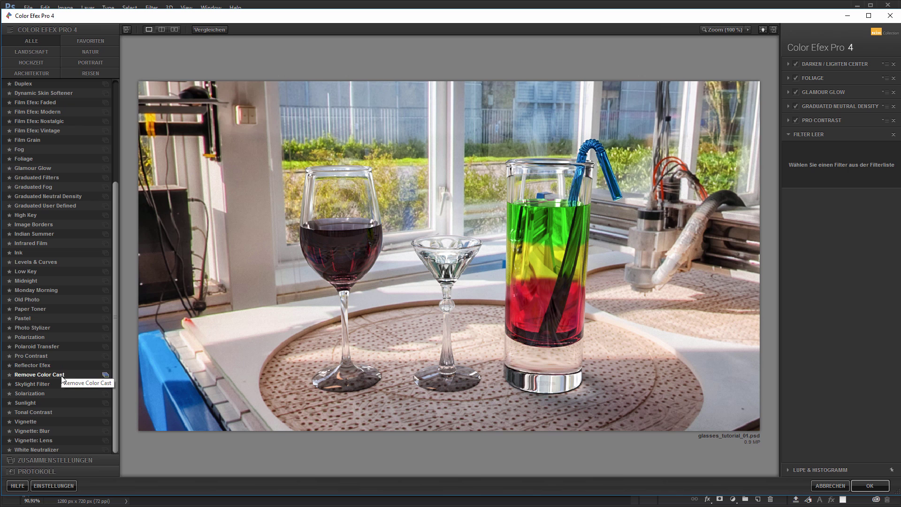
pyautogui.click(56, 365)
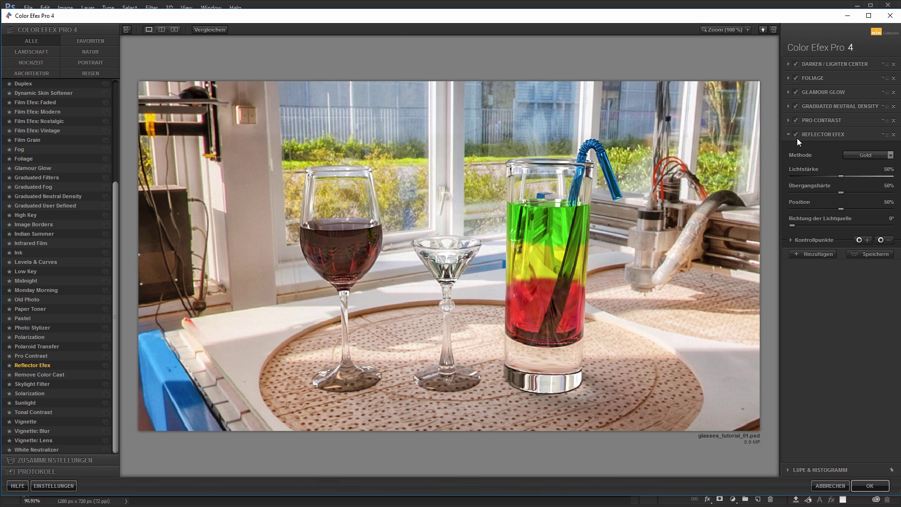
pyautogui.click(795, 135)
pyautogui.click(795, 134)
pyautogui.click(794, 134)
pyautogui.click(795, 134)
pyautogui.click(795, 134)
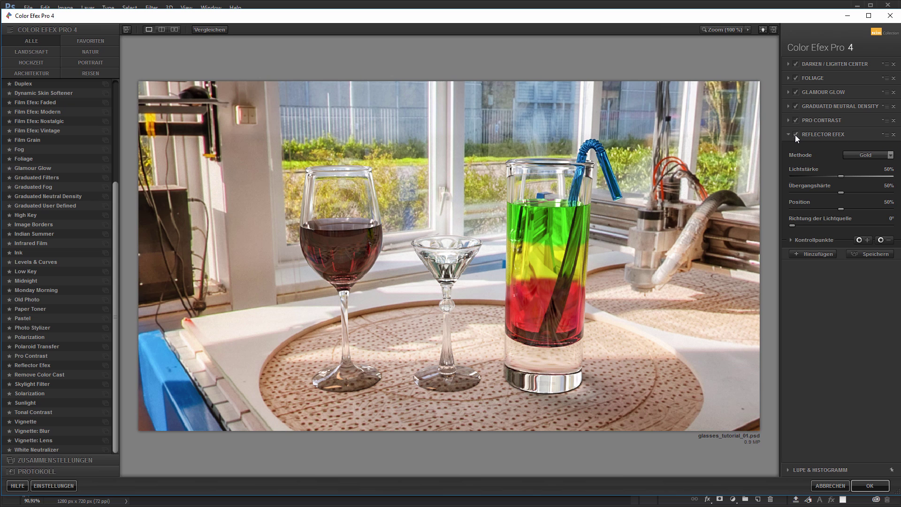
# Try Remove Color Cast in place of Reflector Efex and compare the image with and without it.
pyautogui.click(67, 378)
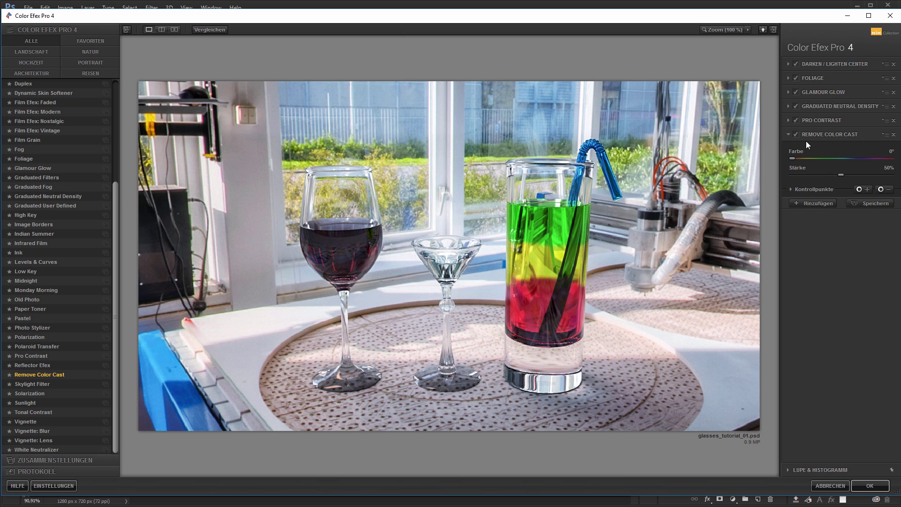
pyautogui.click(795, 134)
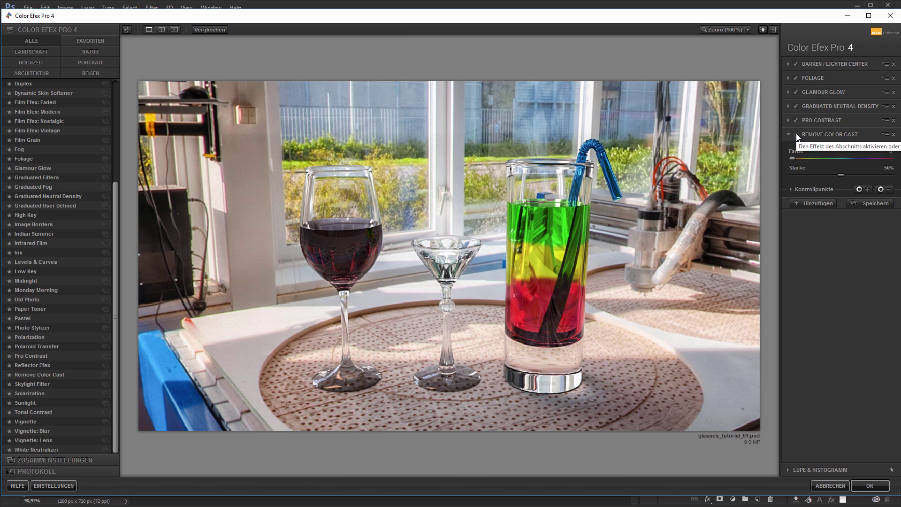
pyautogui.click(795, 134)
pyautogui.click(796, 133)
pyautogui.click(796, 134)
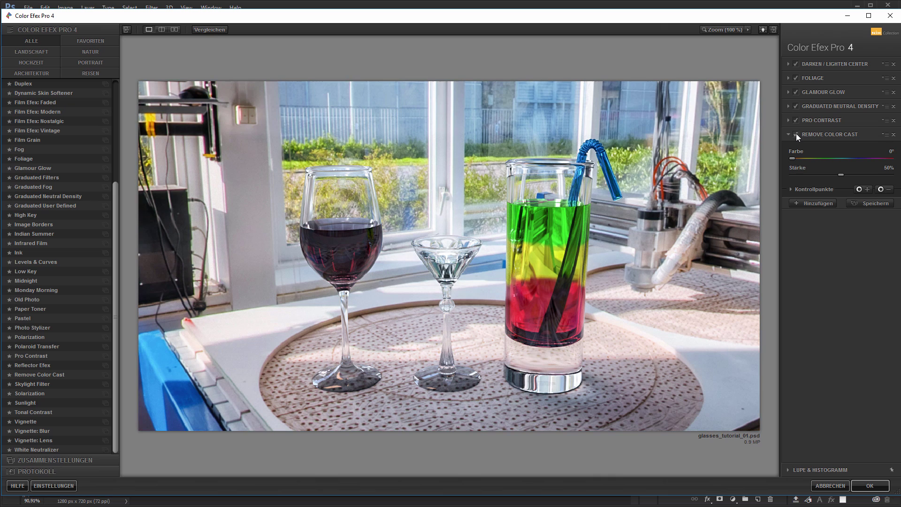
# Try Sunlight and White Neutralizer in turn as the last filter, toggling each effect to compare.
pyautogui.click(43, 404)
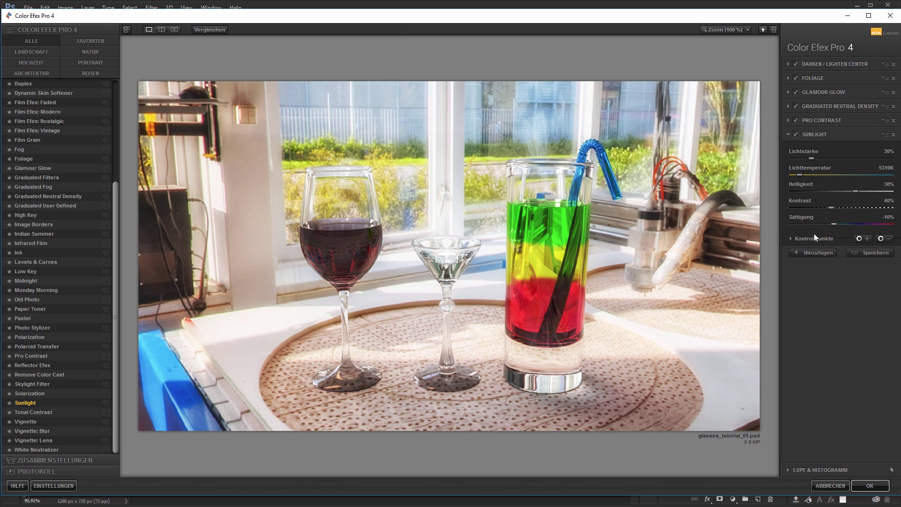
pyautogui.click(795, 134)
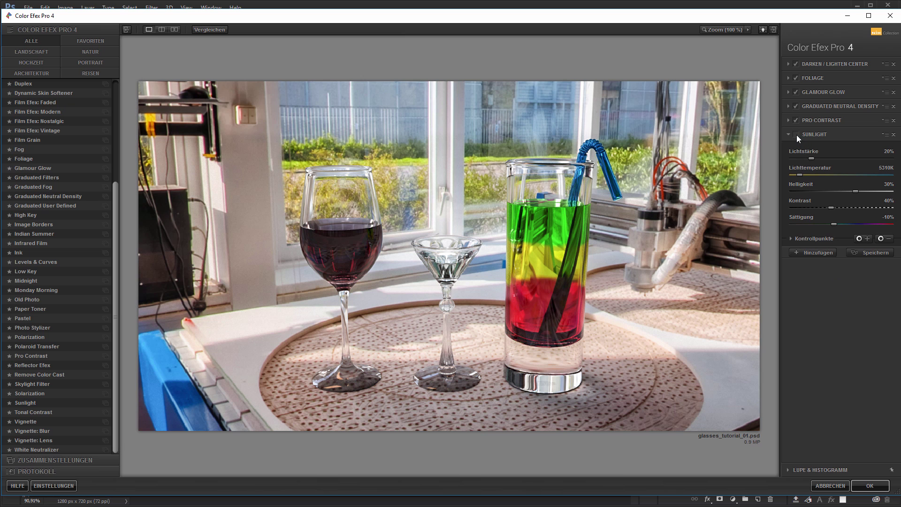
pyautogui.click(796, 134)
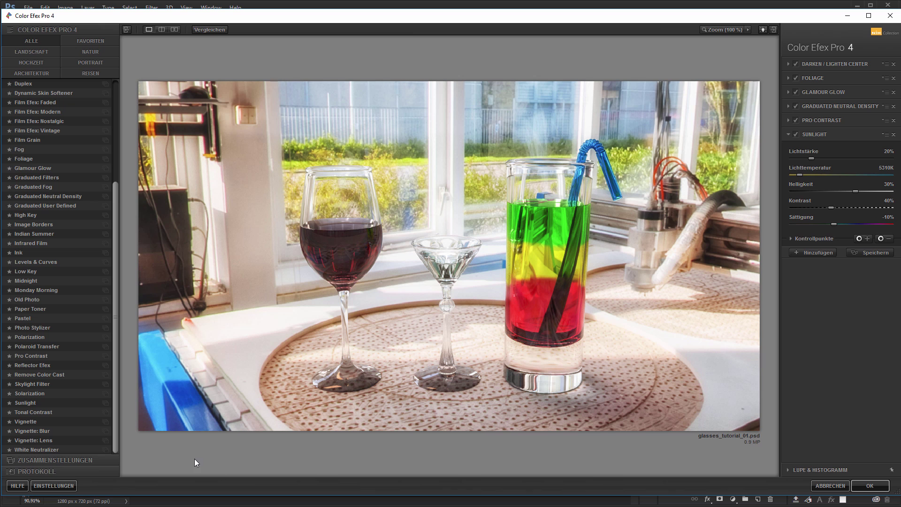
pyautogui.click(43, 449)
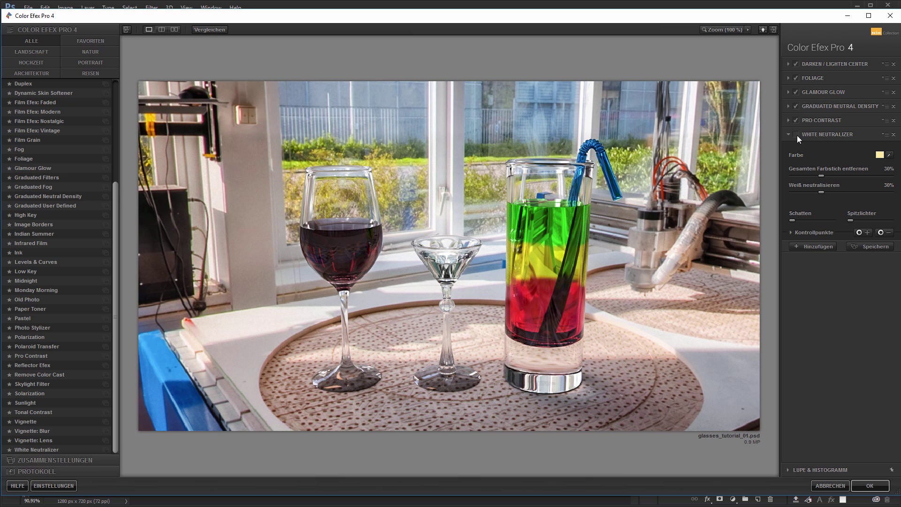
pyautogui.click(795, 135)
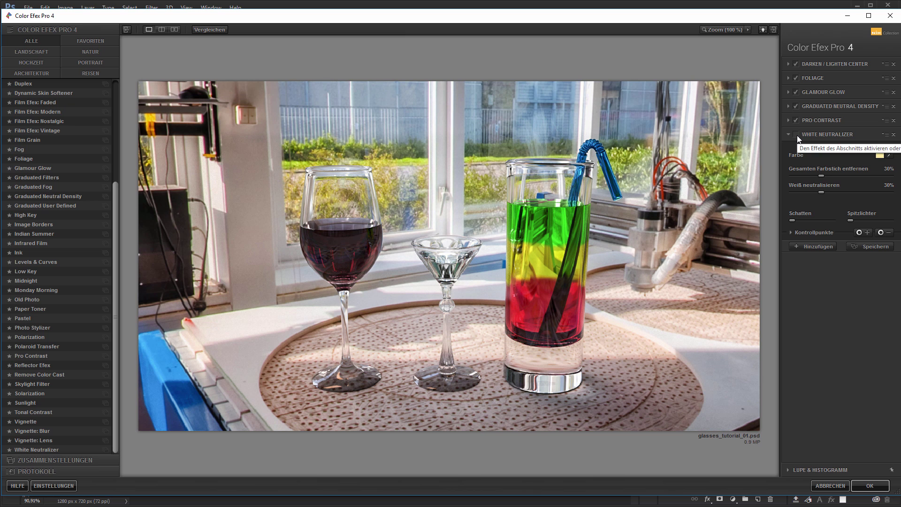
pyautogui.click(795, 134)
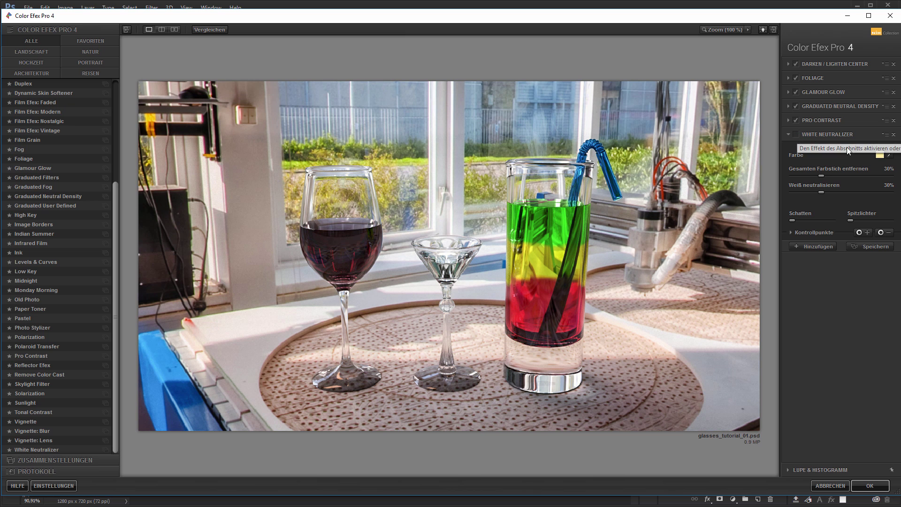
# Remove White Neutralizer from the stack and apply the remaining Color Efex Pro filters to the layer.
pyautogui.click(893, 135)
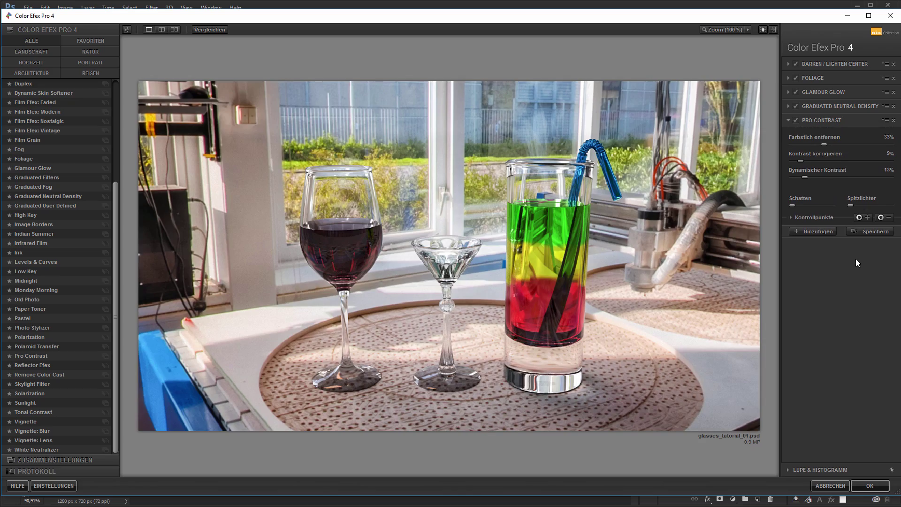
pyautogui.click(864, 486)
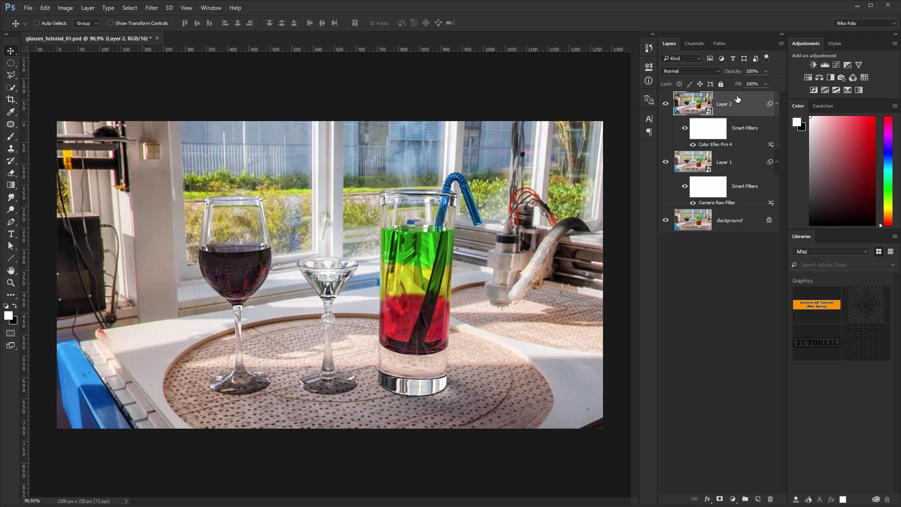
# Stamp all visible layers into a new layer at the top of the stack and convert it to a smart object.
pyautogui.press('ctrl')
pyautogui.hotkey('ctrl', 'shift', 'alt', 'e')
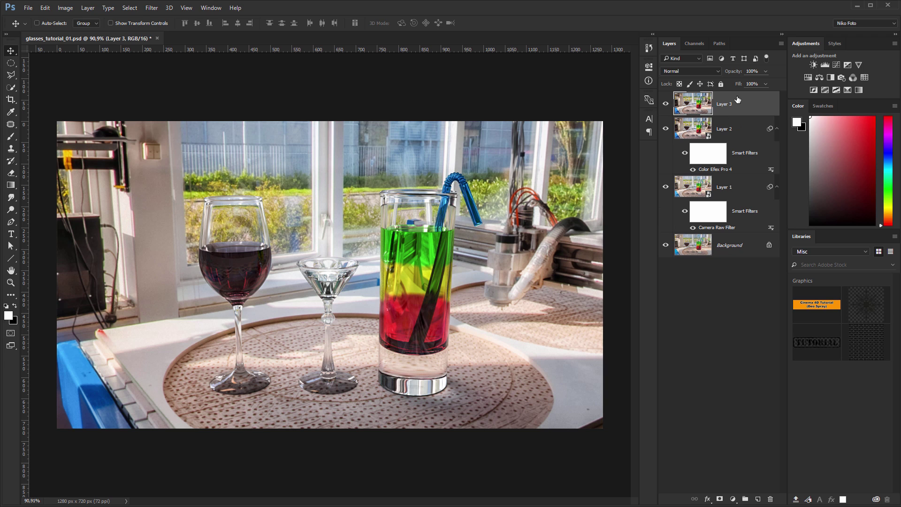
pyautogui.press('ctrl')
pyautogui.hotkey('ctrl', 'alt', 'o')
# Apply a Camera Raw filter to the stamped layer with Exposure set to +0.30.
pyautogui.hotkey('ctrl', 'shift', 'a')
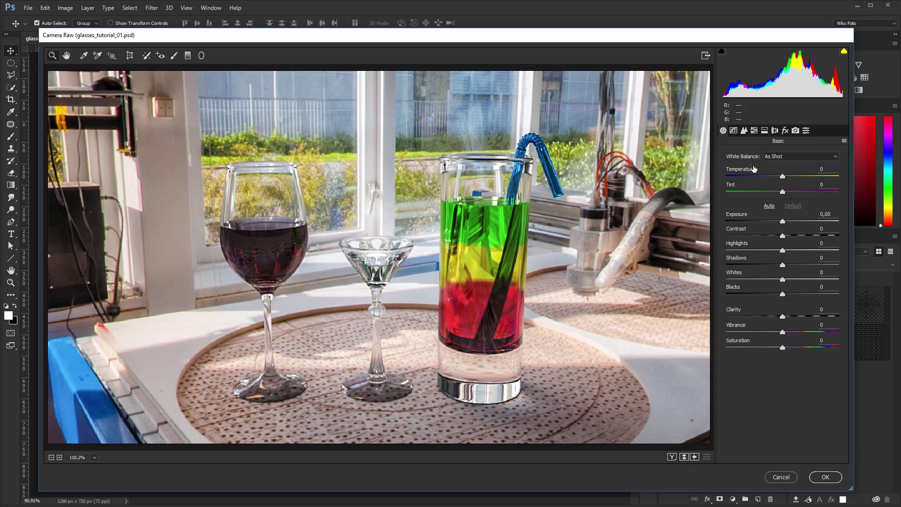
pyautogui.rightClick(537, 305)
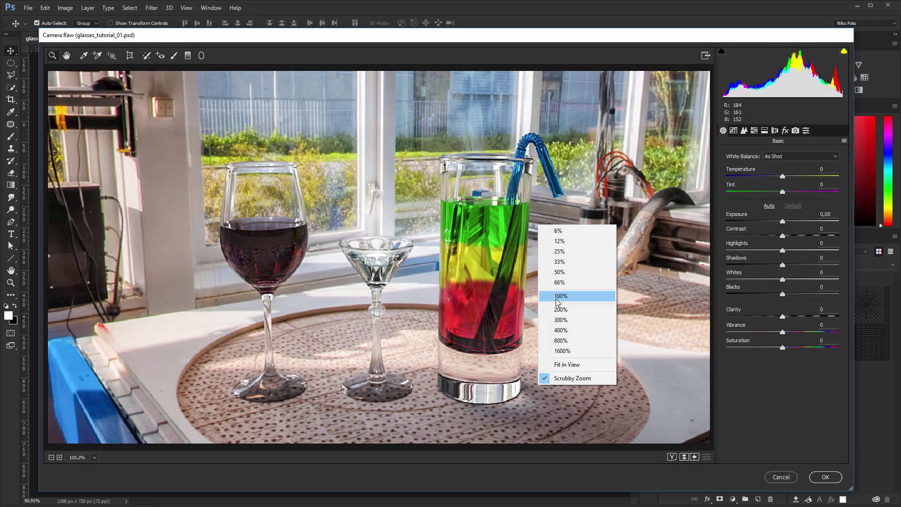
pyautogui.click(600, 292)
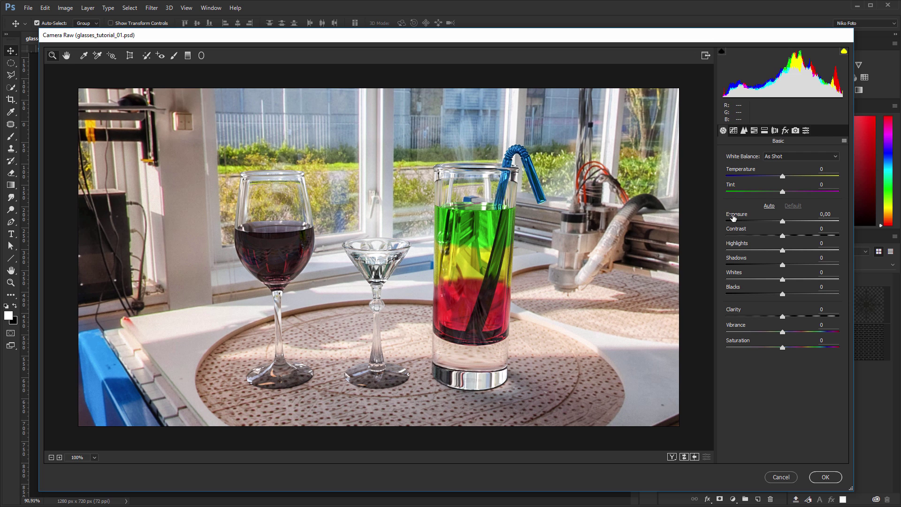
pyautogui.moveTo(733, 217); pyautogui.dragTo(736, 219)
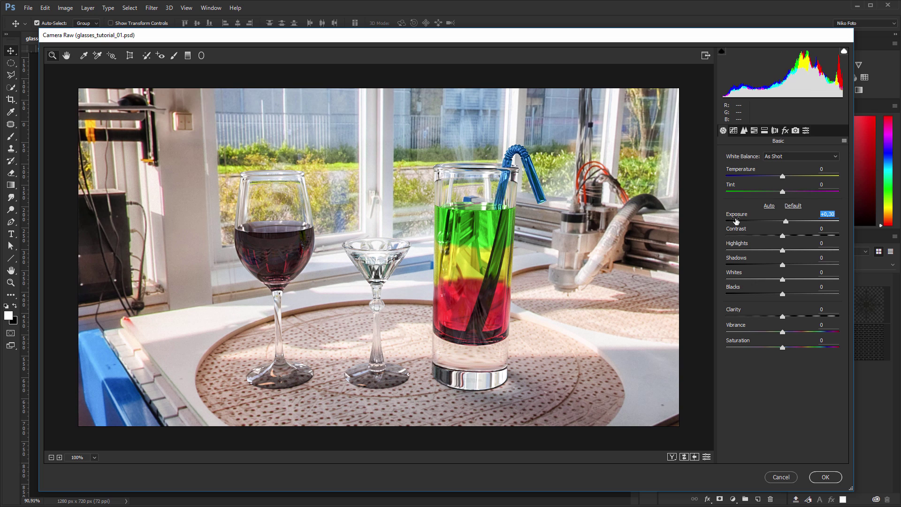
pyautogui.click(824, 476)
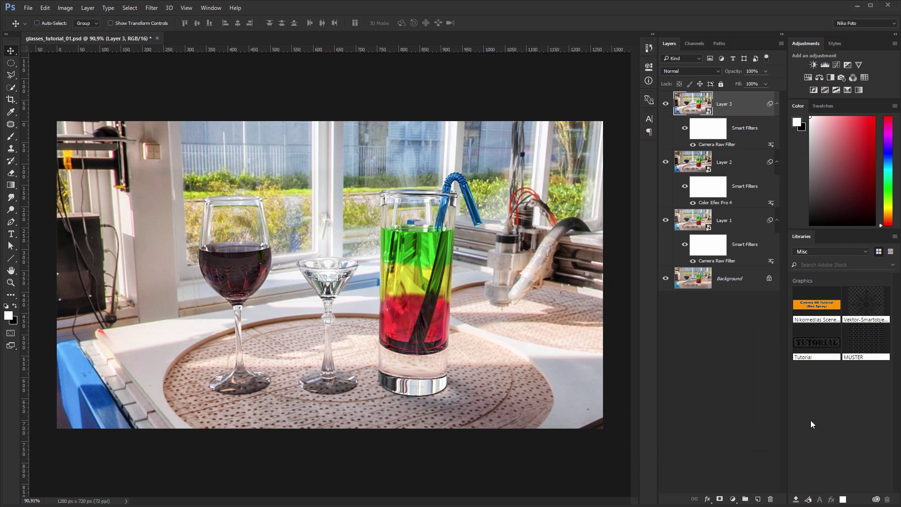
# Compare the original render with the graded image by repeatedly isolating the Background layer and restoring the other layers.
pyautogui.keyDown('alt'); pyautogui.click(665, 278); pyautogui.keyUp('alt')
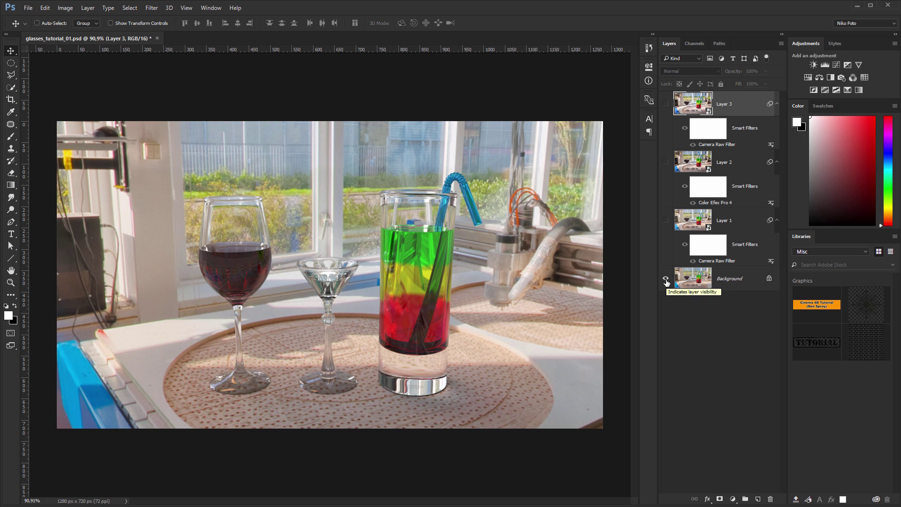
pyautogui.keyDown('alt'); pyautogui.click(665, 278); pyautogui.keyUp('alt')
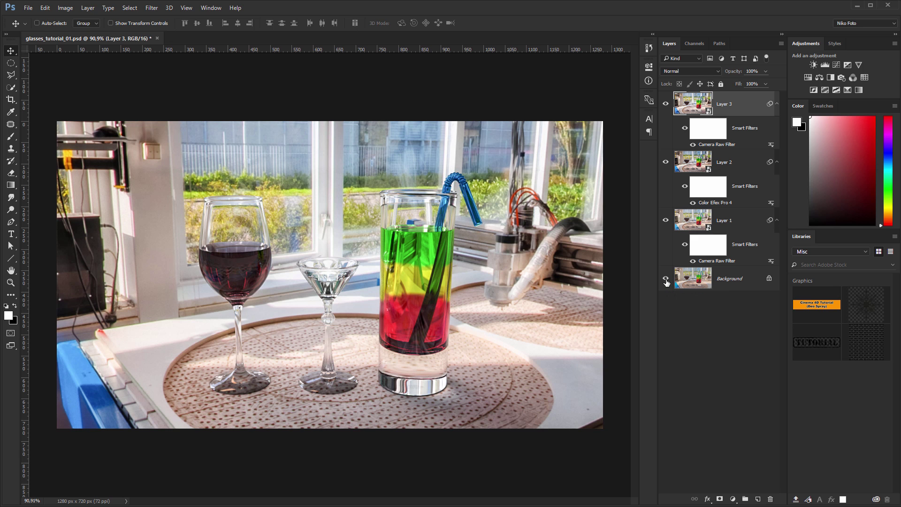
pyautogui.keyDown('alt'); pyautogui.click(666, 278); pyautogui.keyUp('alt')
pyautogui.keyDown('alt'); pyautogui.click(665, 279); pyautogui.keyUp('alt')
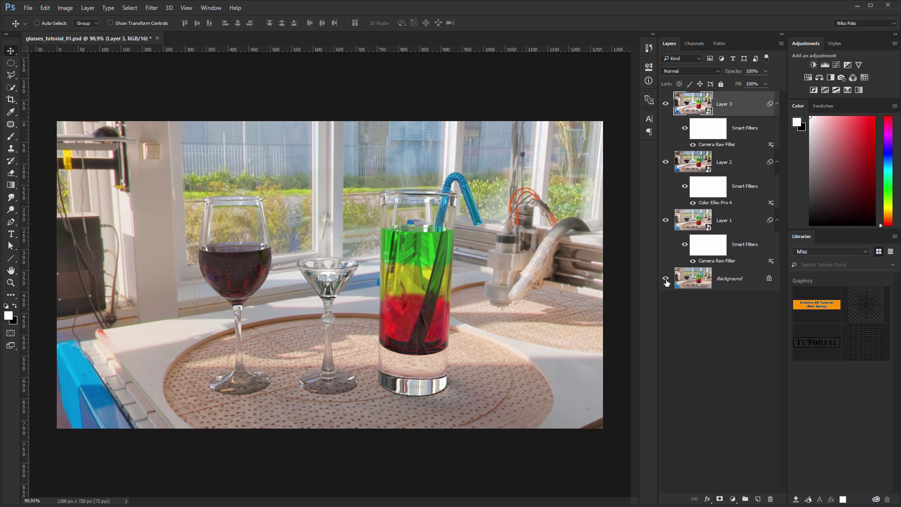
pyautogui.keyDown('alt'); pyautogui.click(665, 278); pyautogui.keyUp('alt')
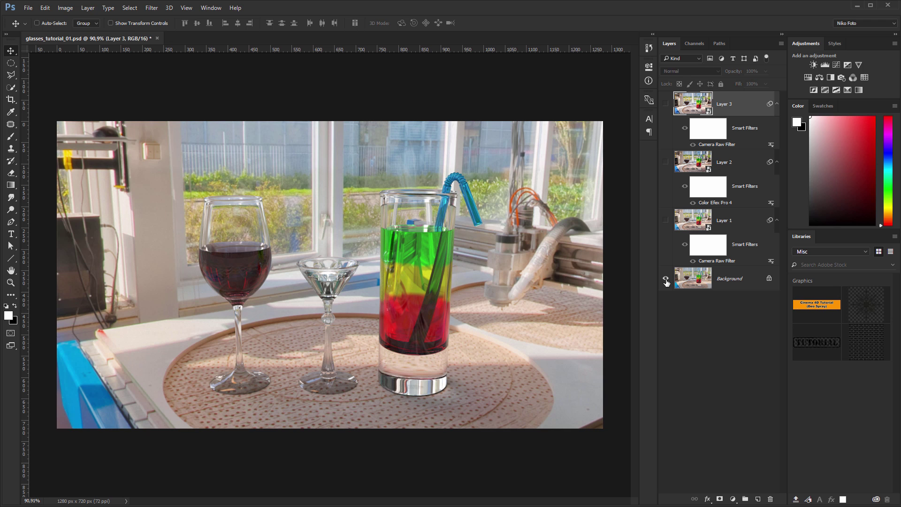
pyautogui.keyDown('alt'); pyautogui.click(665, 279); pyautogui.keyUp('alt')
pyautogui.keyDown('alt'); pyautogui.click(665, 278); pyautogui.keyUp('alt')
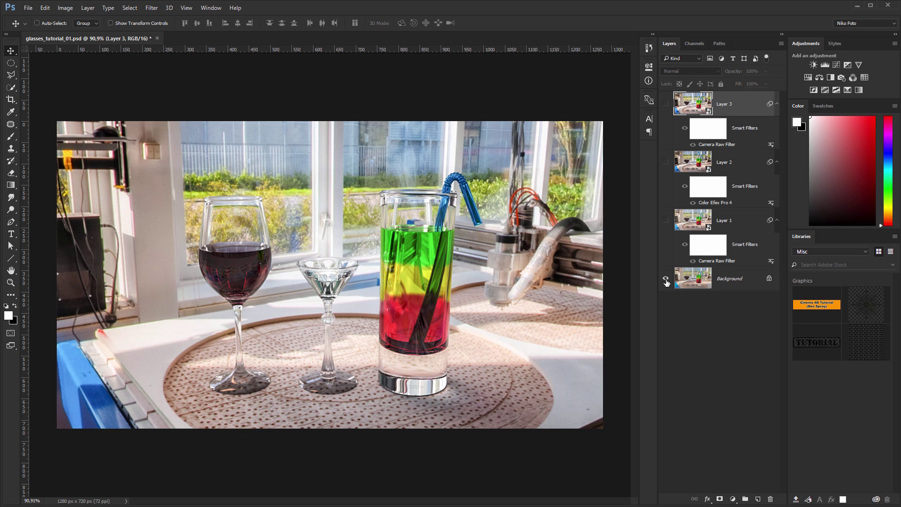
pyautogui.keyDown('alt'); pyautogui.click(665, 278); pyautogui.keyUp('alt')
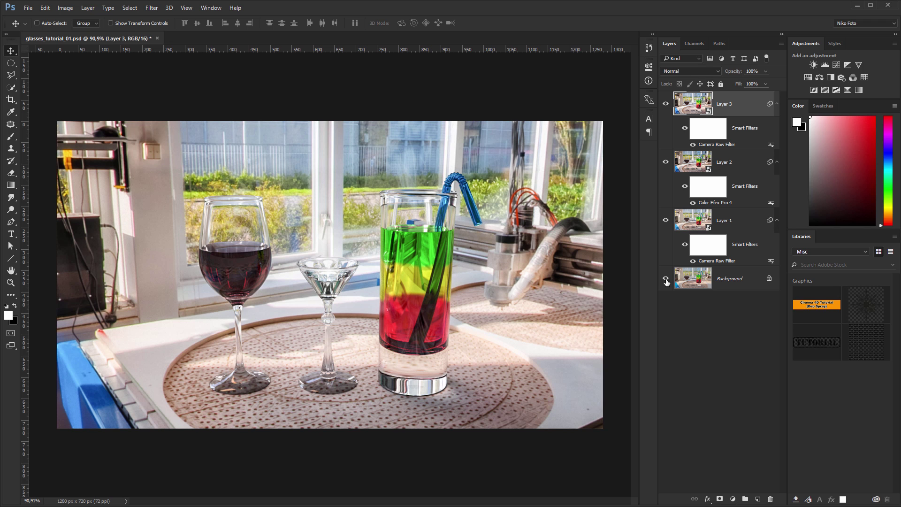
pyautogui.keyDown('alt'); pyautogui.click(665, 279); pyautogui.keyUp('alt')
pyautogui.keyDown('alt'); pyautogui.click(665, 279); pyautogui.keyUp('alt')
# Switch to Cinema 4D and view glass_01_final.jpg fitted to the screen in the Picture Viewer.
pyautogui.hotkey('alt', 'Tab')
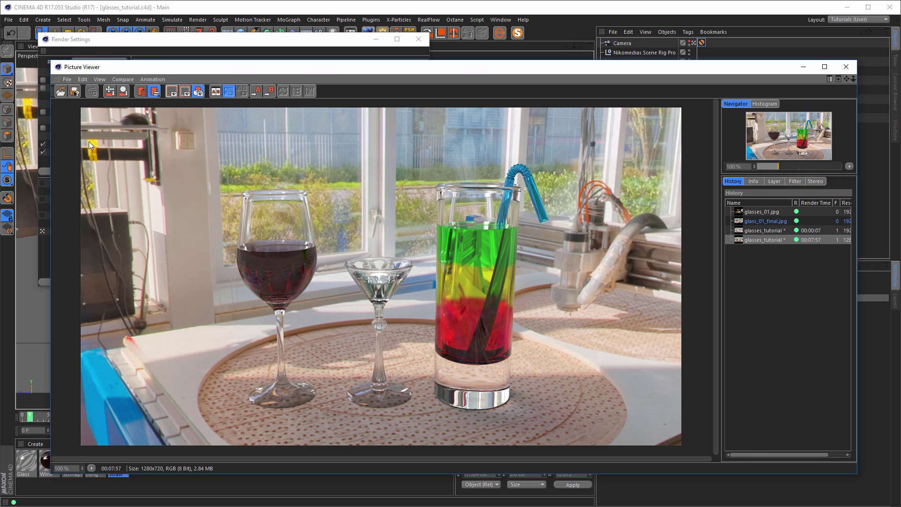
pyautogui.click(754, 212)
pyautogui.click(753, 221)
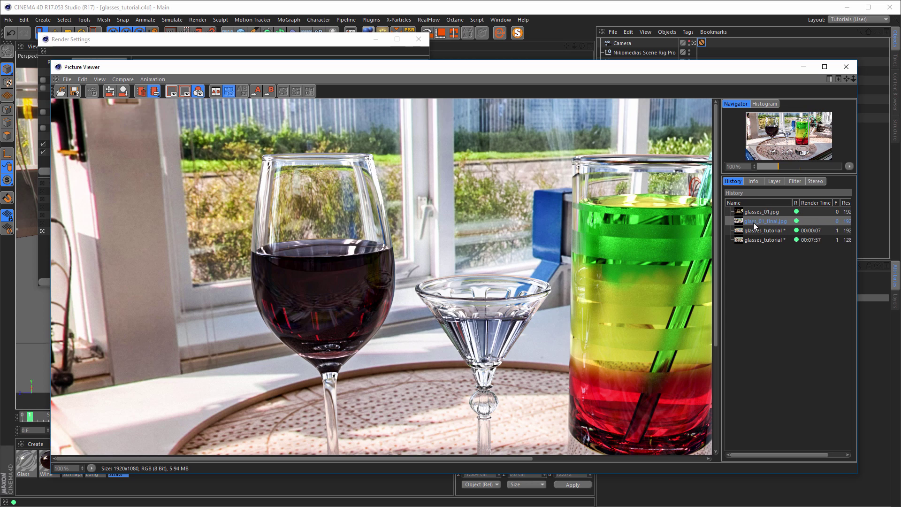
pyautogui.rightClick(480, 291)
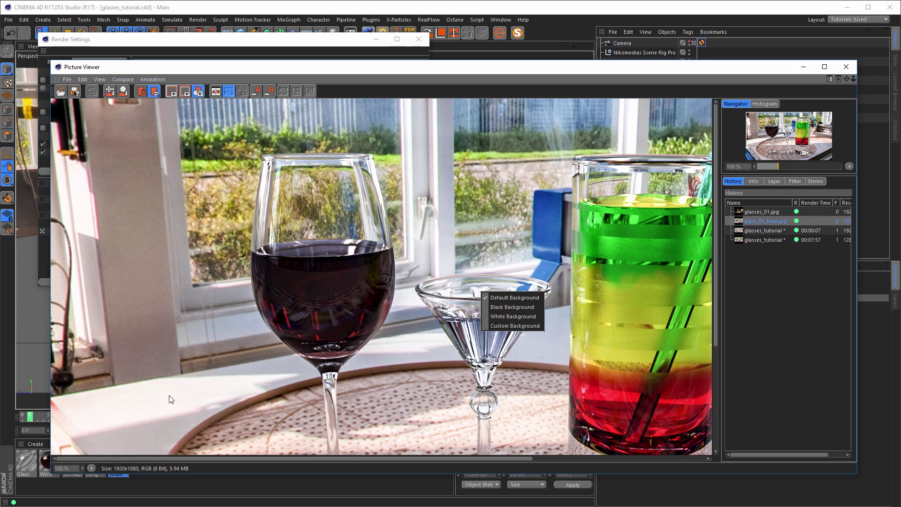
pyautogui.click(90, 468)
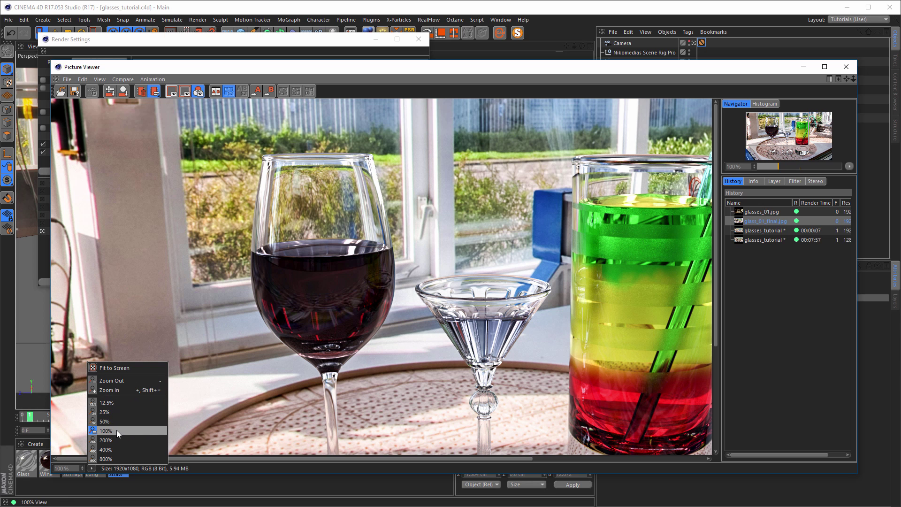
pyautogui.click(119, 368)
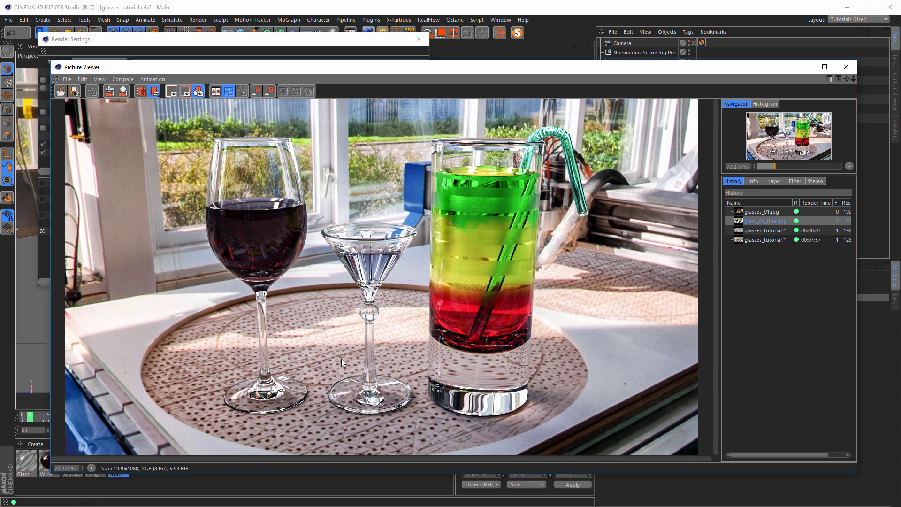